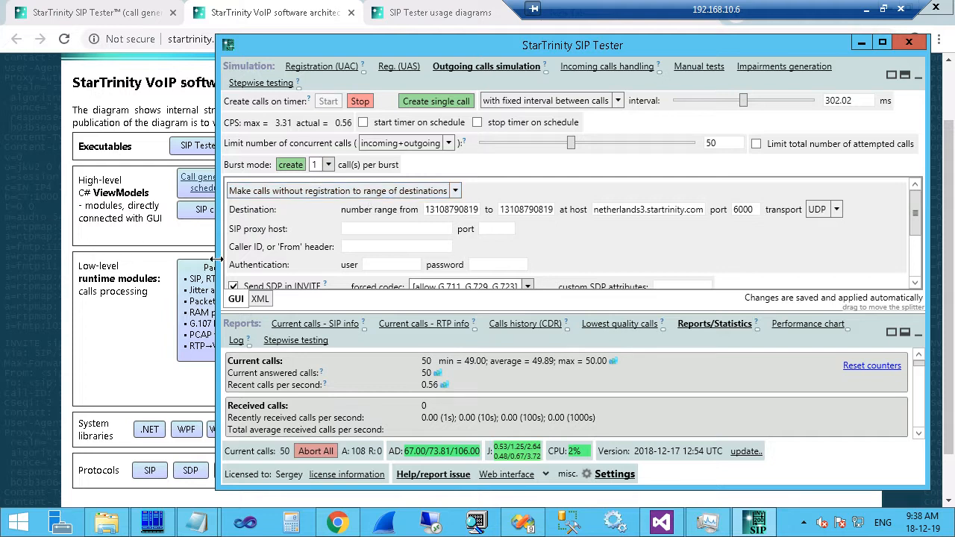
# Drag the SIP Tester window's left edge rightward to expose more of the architecture diagram.
pyautogui.moveTo(215, 261); pyautogui.dragTo(335, 257)
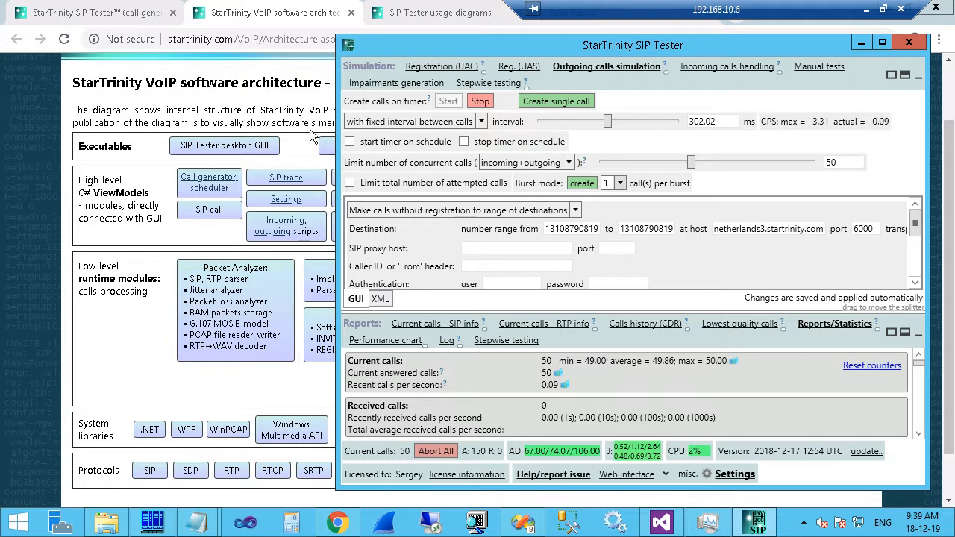
# Highlight SIP Tester CLI on the architecture diagram, then browse the sip tester 6000 folder.
pyautogui.click(200, 146)
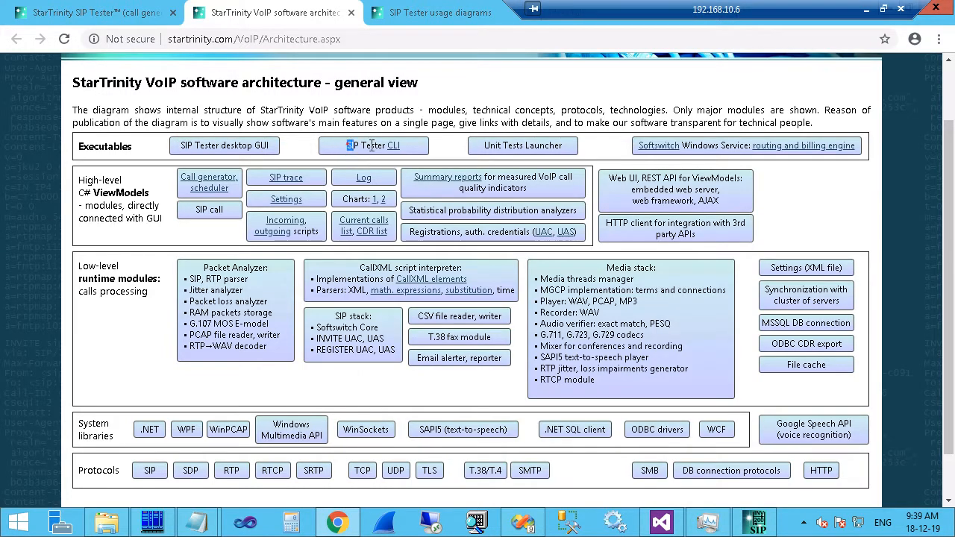
pyautogui.moveTo(344, 144); pyautogui.dragTo(406, 153)
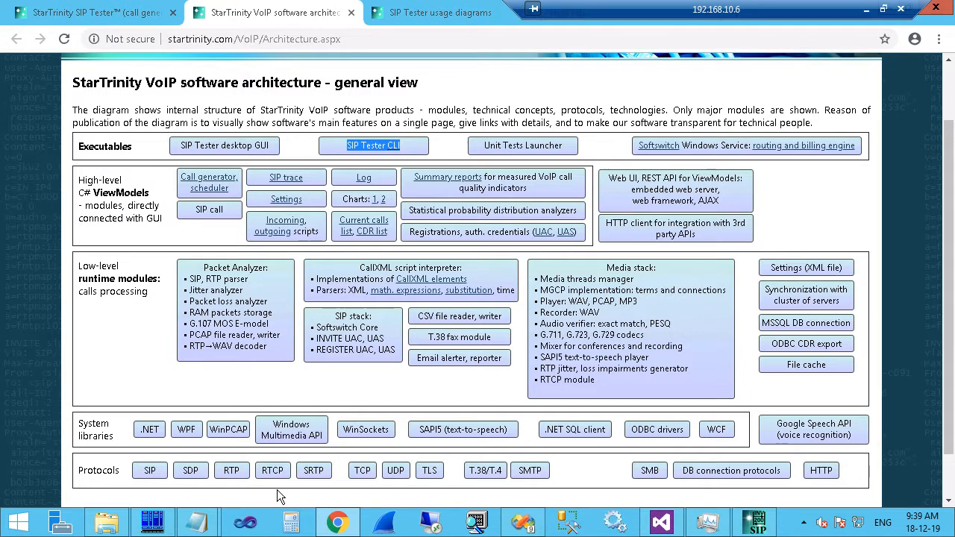
pyautogui.click(106, 528)
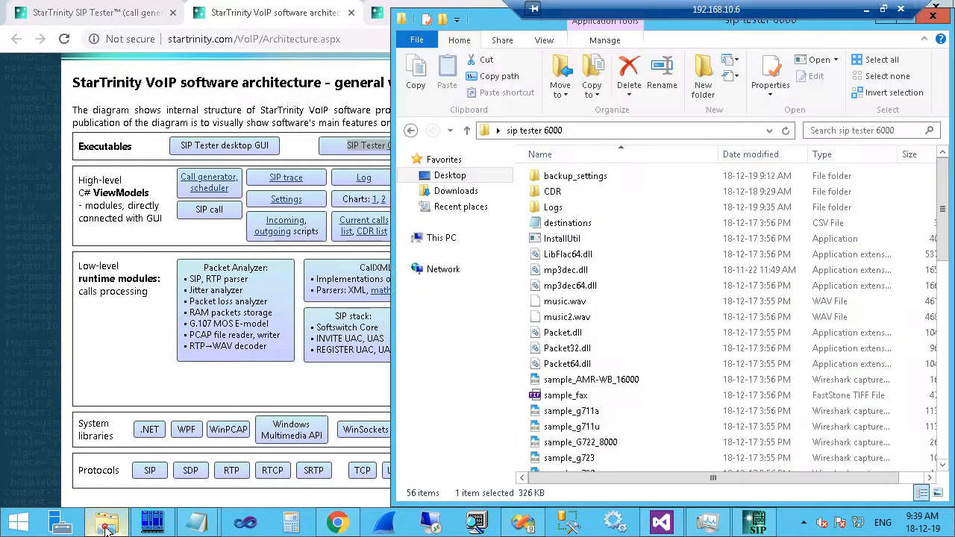
pyautogui.click(559, 402)
pyautogui.scroll(-12, 559, 401)
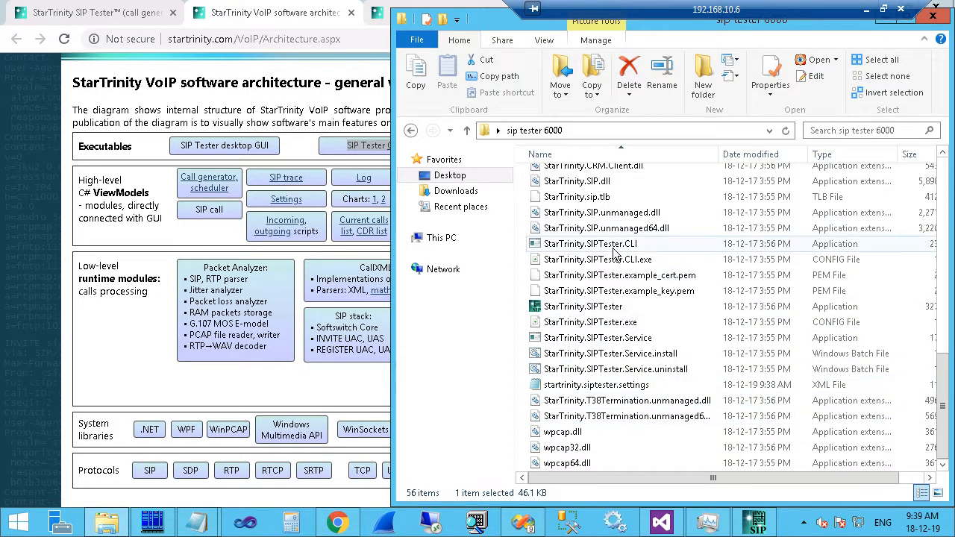
# Locate the StarTrinity.SIPTester.CLI application, dismissing the Open-with chooser, then return to the diagram's CLI link.
pyautogui.click(590, 261)
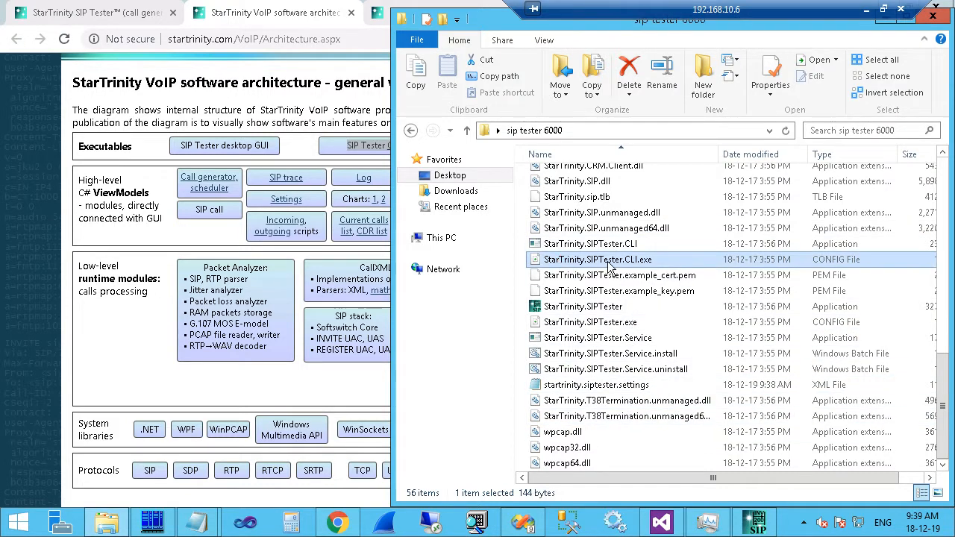
pyautogui.doubleClick(606, 263)
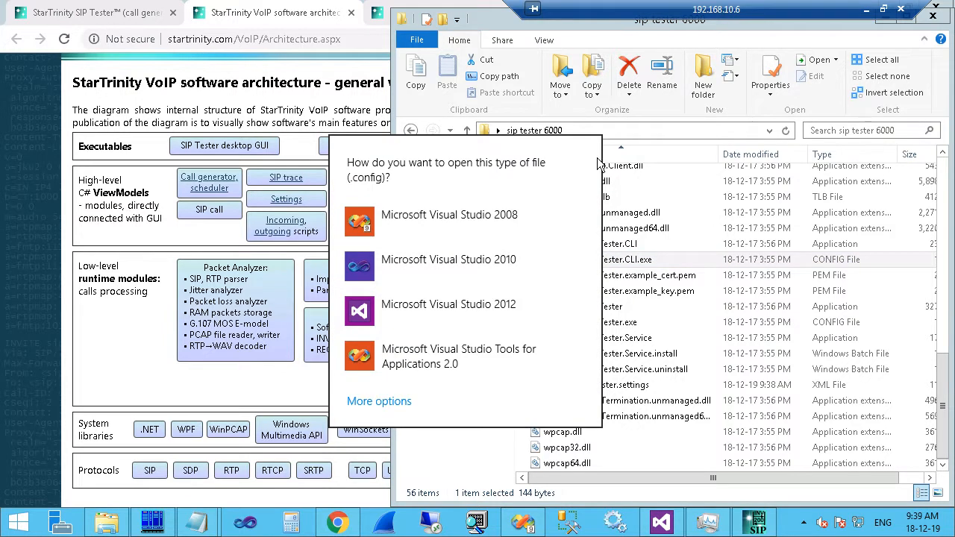
pyautogui.press('Escape')
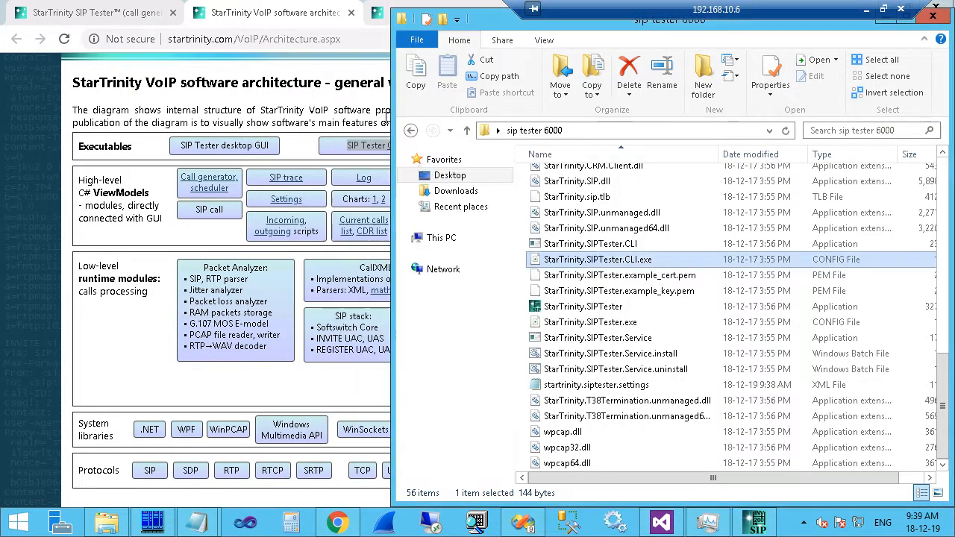
pyautogui.click(616, 246)
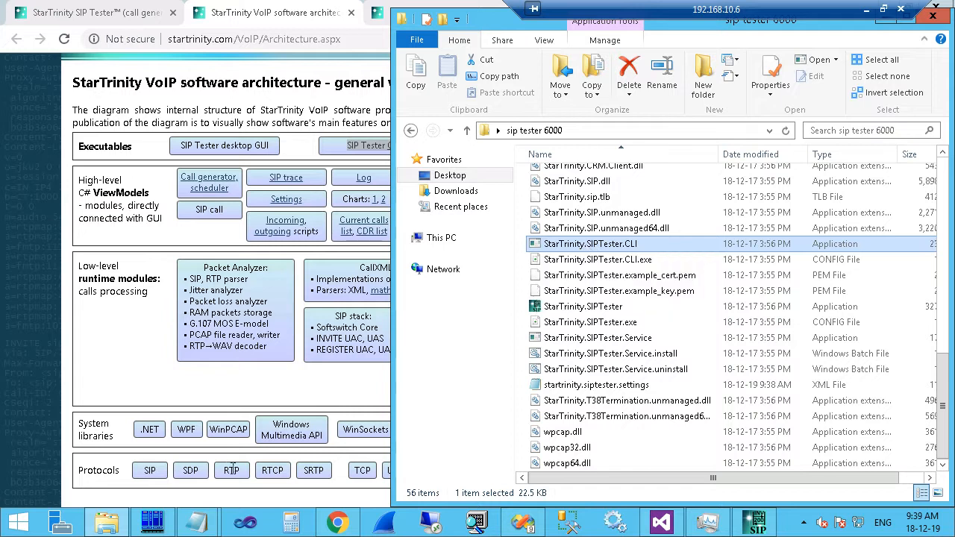
pyautogui.moveTo(155, 526)
pyautogui.click(522, 242)
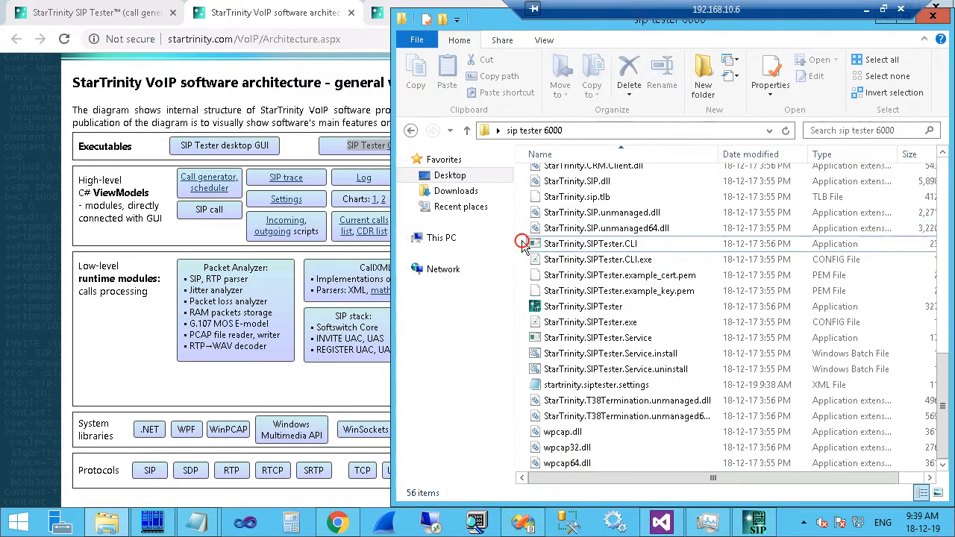
pyautogui.click(583, 251)
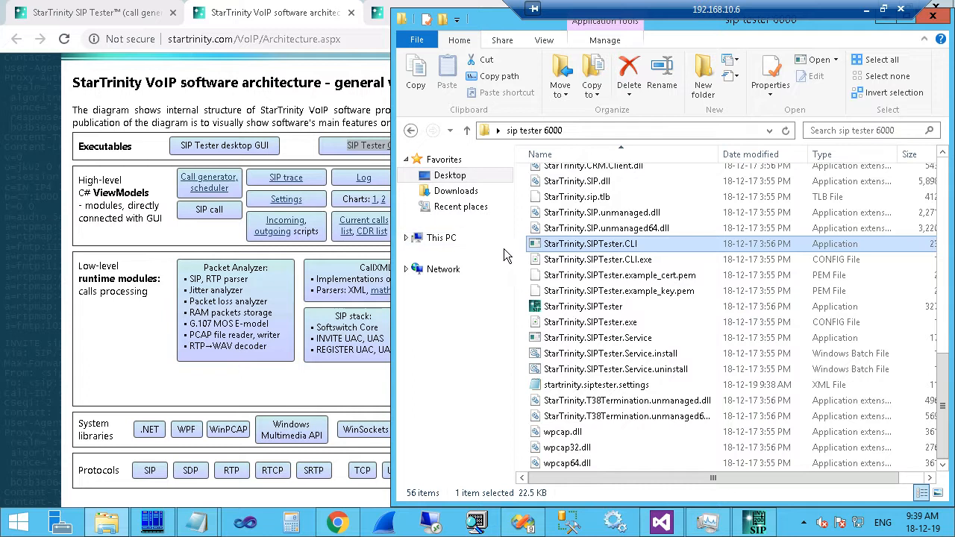
pyautogui.click(333, 126)
pyautogui.rightClick(393, 151)
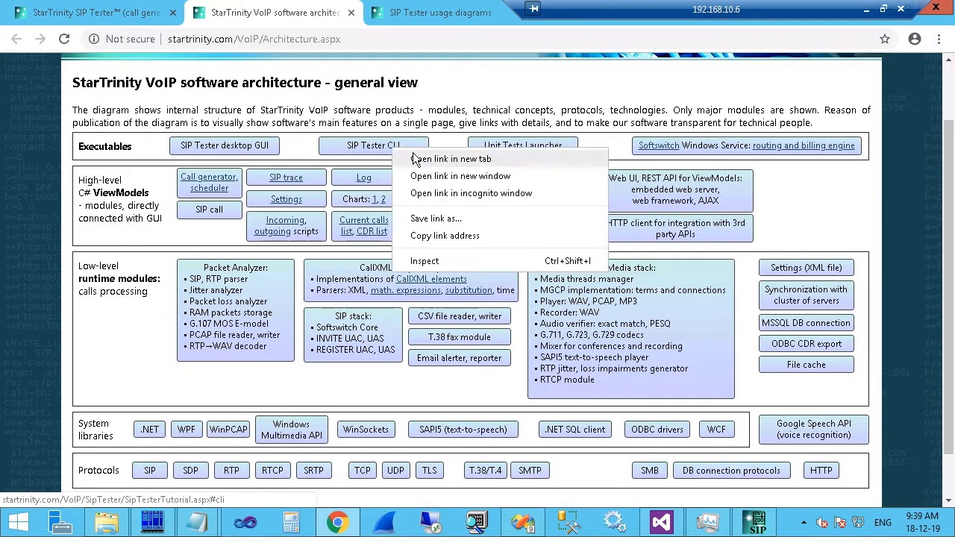
# Open the SIP Tester CLI tutorial in a new tab, highlighting OutgoingCallsMode and Example #1.
pyautogui.click(420, 158)
pyautogui.click(393, 13)
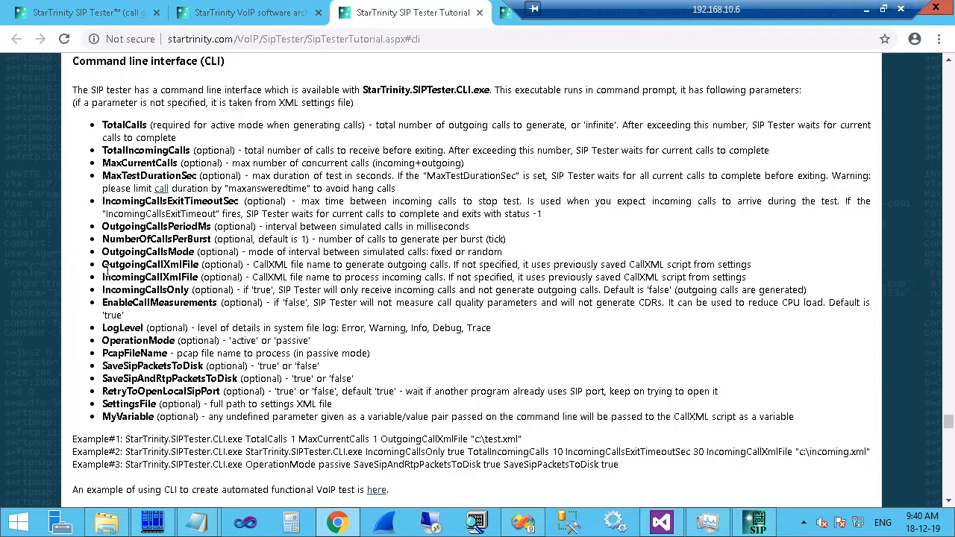
pyautogui.moveTo(103, 251); pyautogui.dragTo(193, 254)
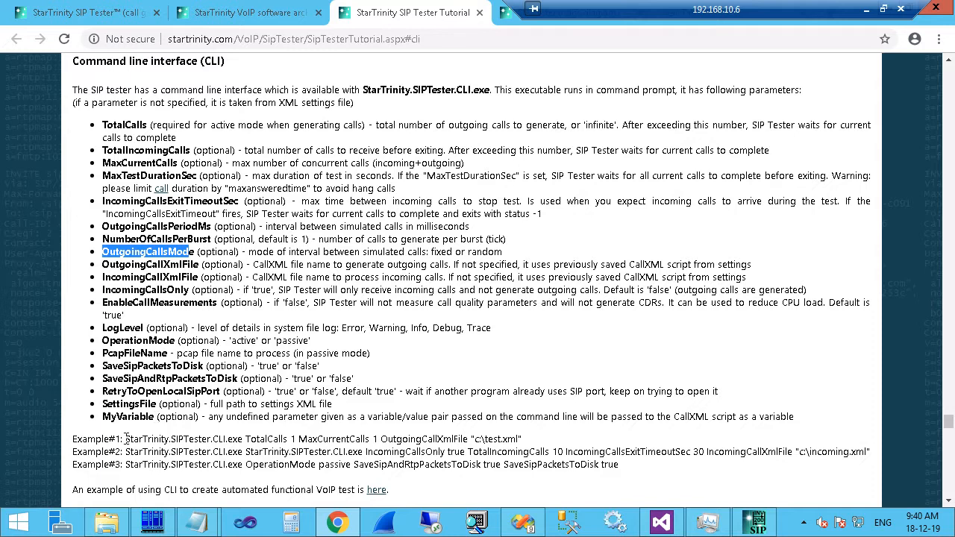
pyautogui.moveTo(125, 438); pyautogui.dragTo(542, 444)
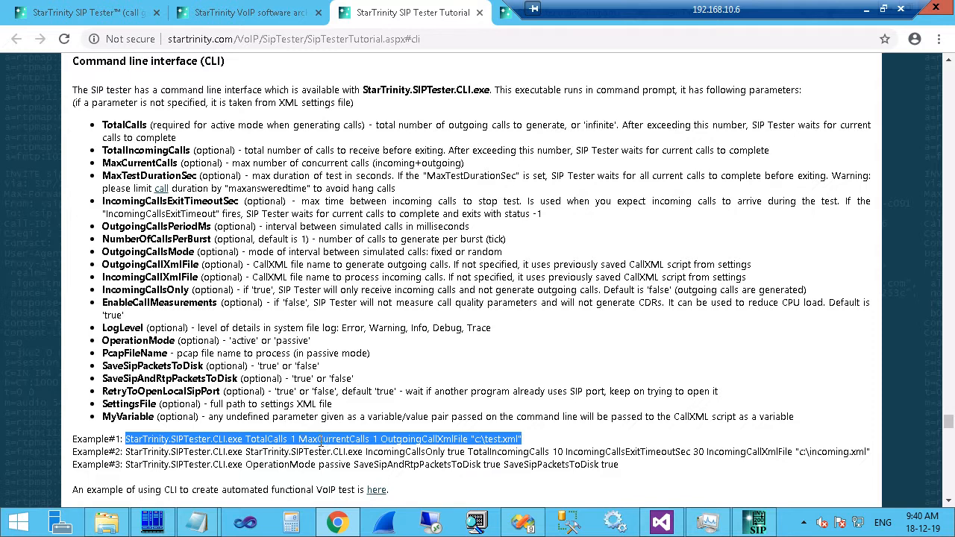
pyautogui.click(252, 11)
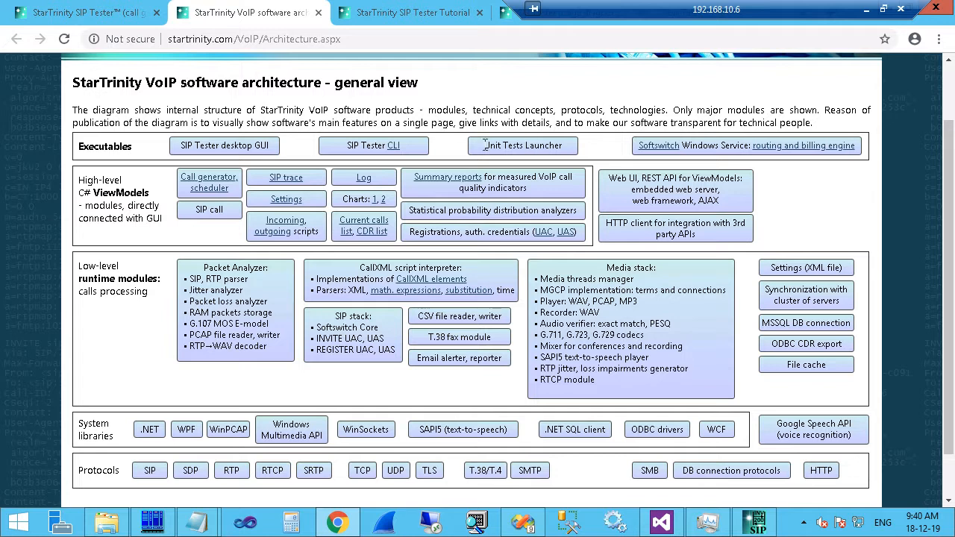
# Highlight Unit Tests Launcher and the Softswitch's Windows Service, then raise the sip tester 6000 folder.
pyautogui.moveTo(483, 146); pyautogui.dragTo(561, 149)
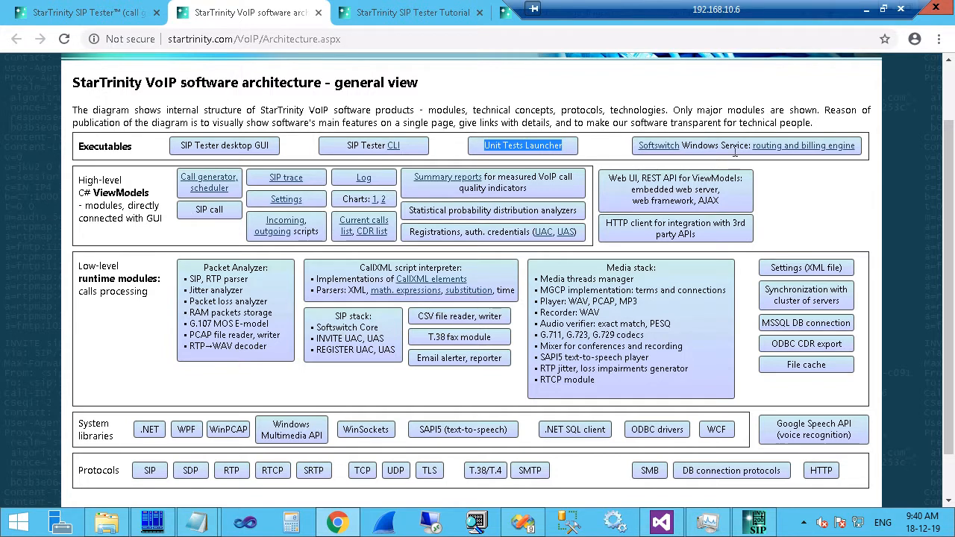
pyautogui.moveTo(681, 146); pyautogui.dragTo(749, 146)
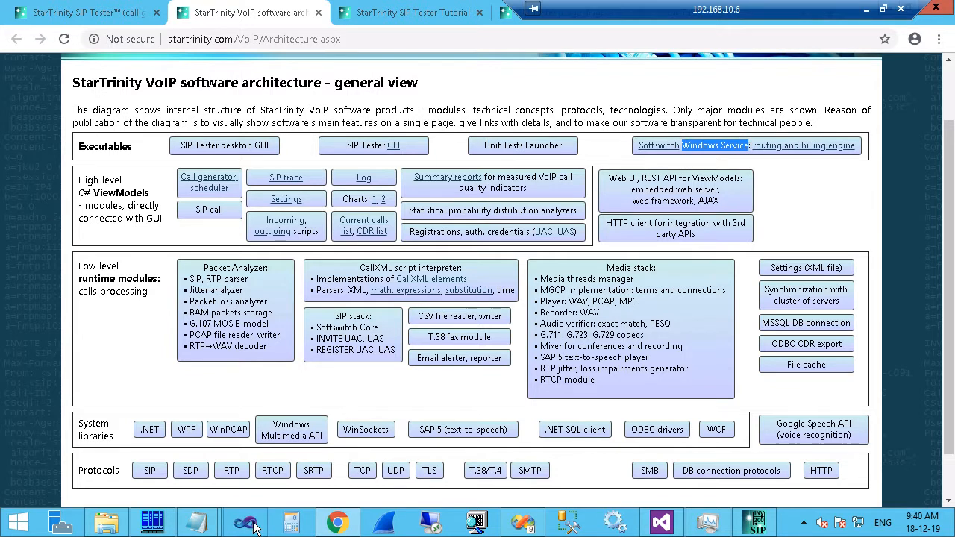
pyautogui.click(755, 523)
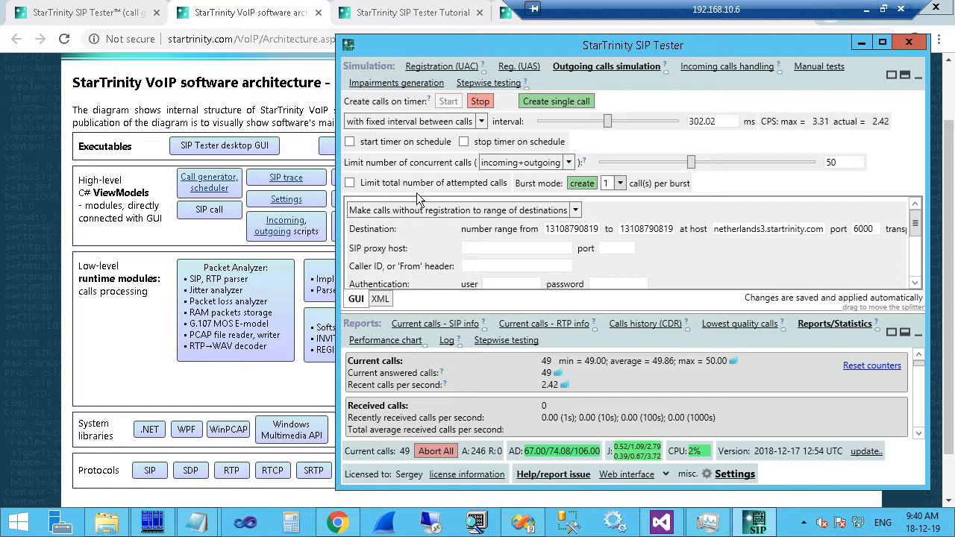
pyautogui.click(106, 526)
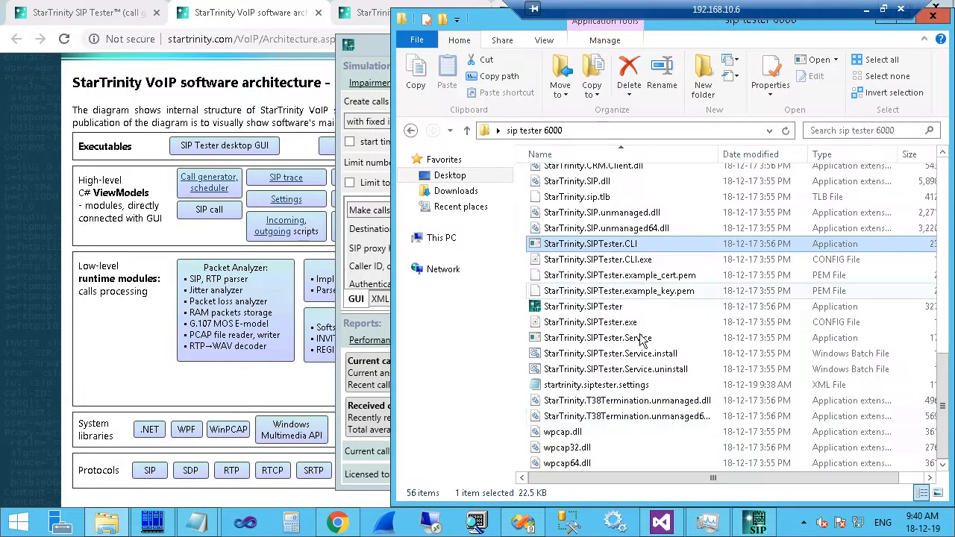
# Edit StarTrinity.SIPTester.Service.install in Notepad and highlight StarTrinity.SIPTester.Service.exe in its InstallUtil command.
pyautogui.click(612, 340)
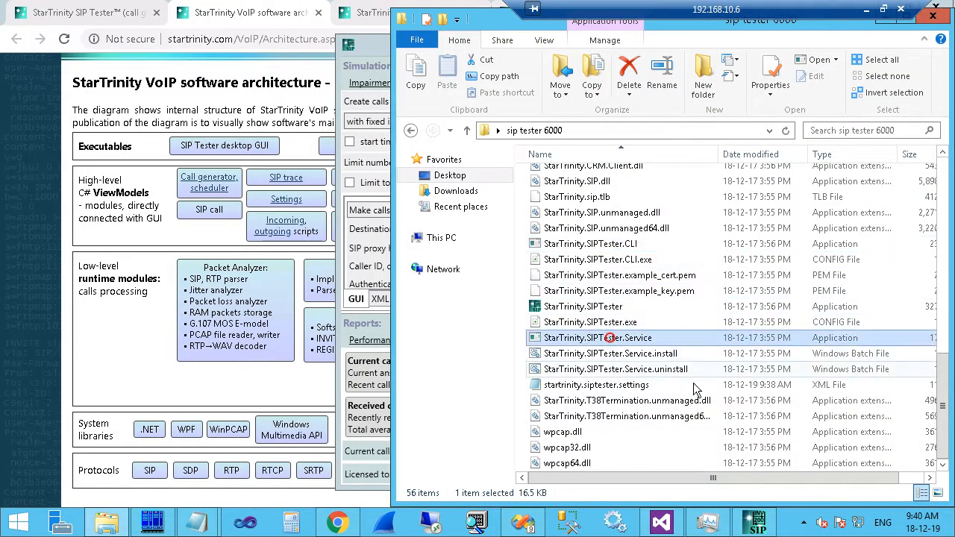
pyautogui.click(633, 353)
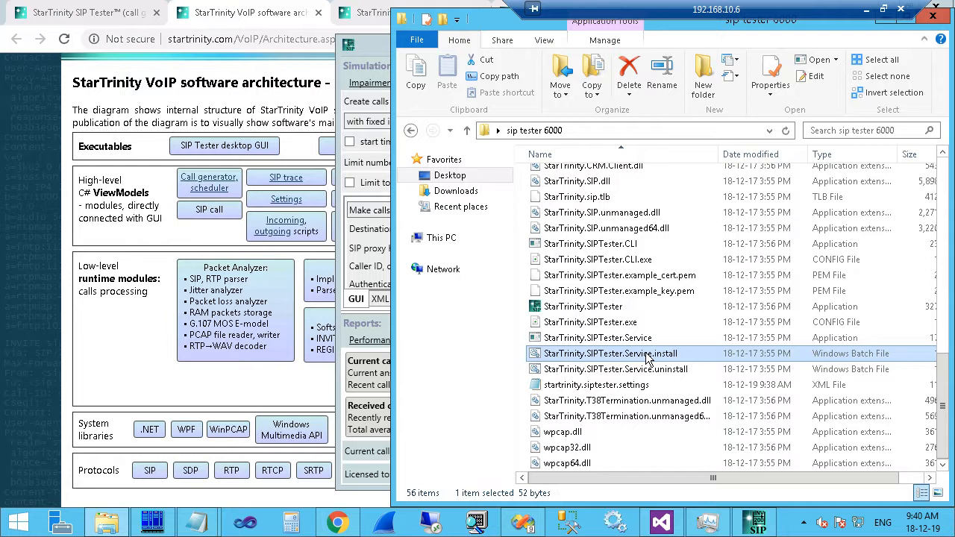
pyautogui.rightClick(646, 355)
pyautogui.click(668, 58)
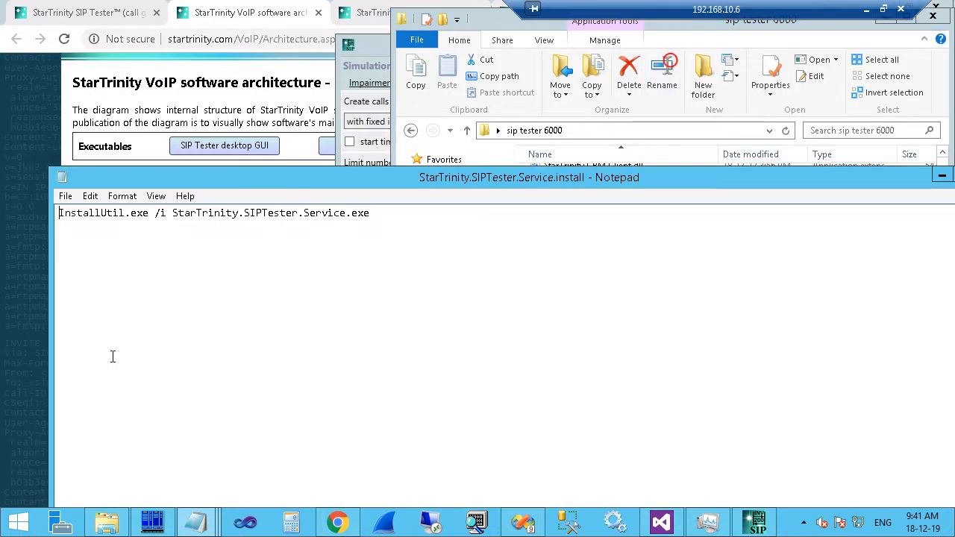
pyautogui.moveTo(399, 215); pyautogui.dragTo(171, 214)
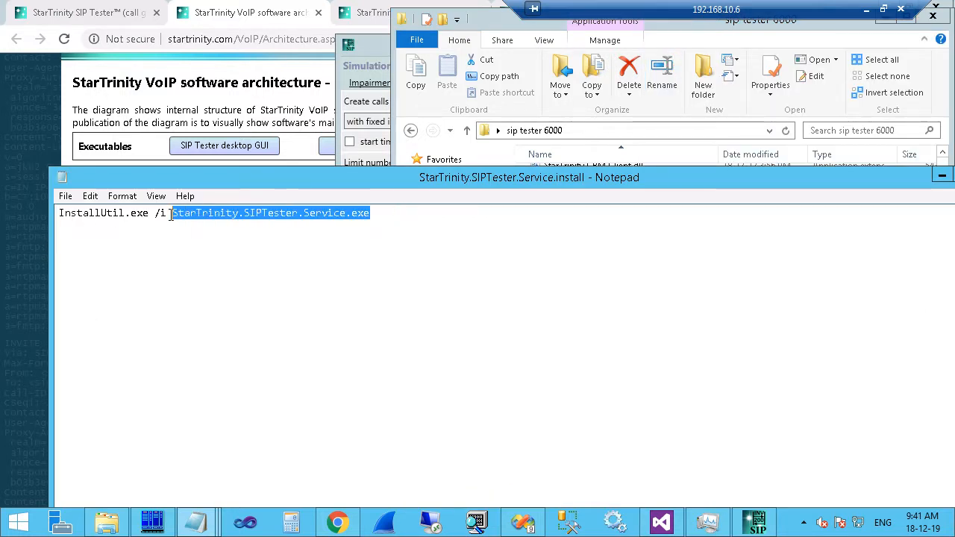
pyautogui.click(617, 524)
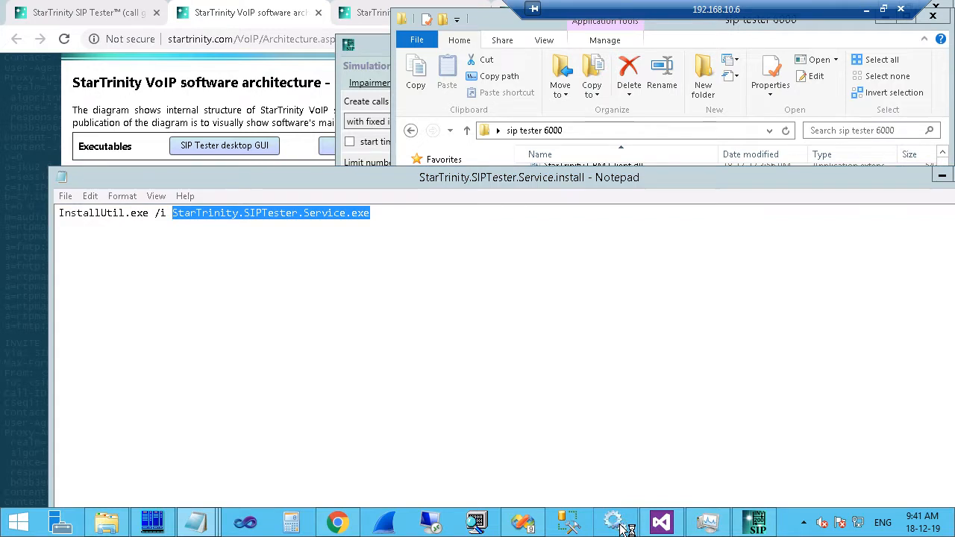
# Scroll the Services list down to StarTrinity.SoftSwitch and select it, then return to Notepad.
pyautogui.click(295, 243)
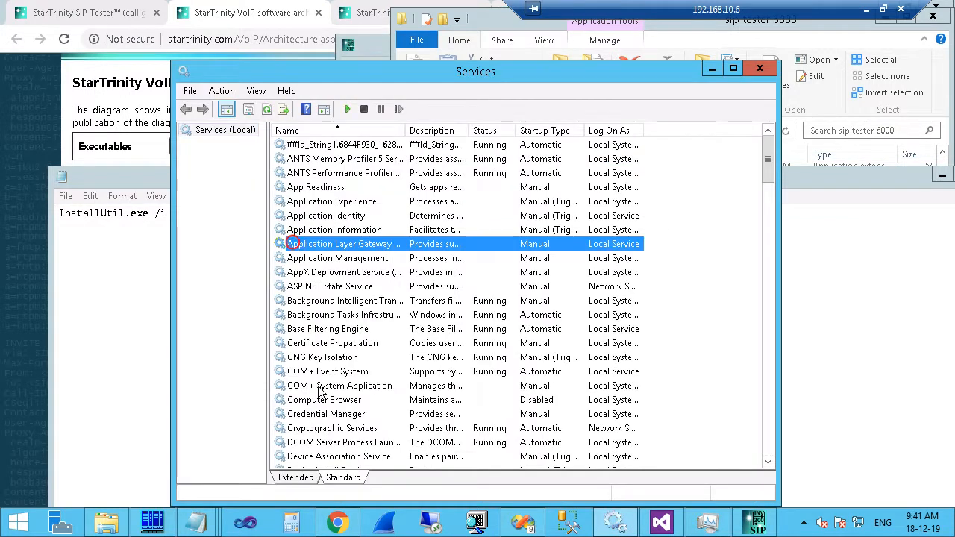
pyautogui.scroll(-9, 322, 350)
pyautogui.scroll(-5, 320, 335)
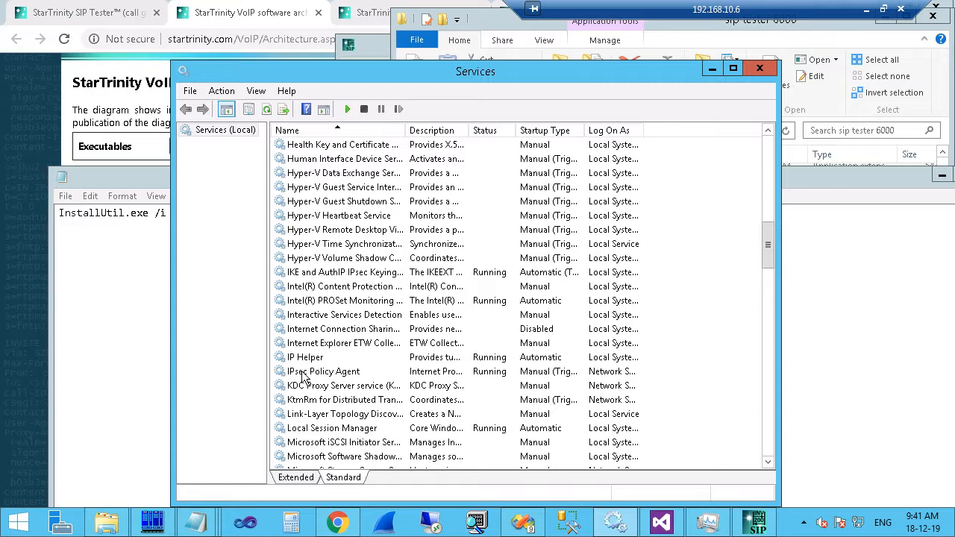
pyautogui.scroll(-6, 313, 318)
pyautogui.scroll(-1, 313, 319)
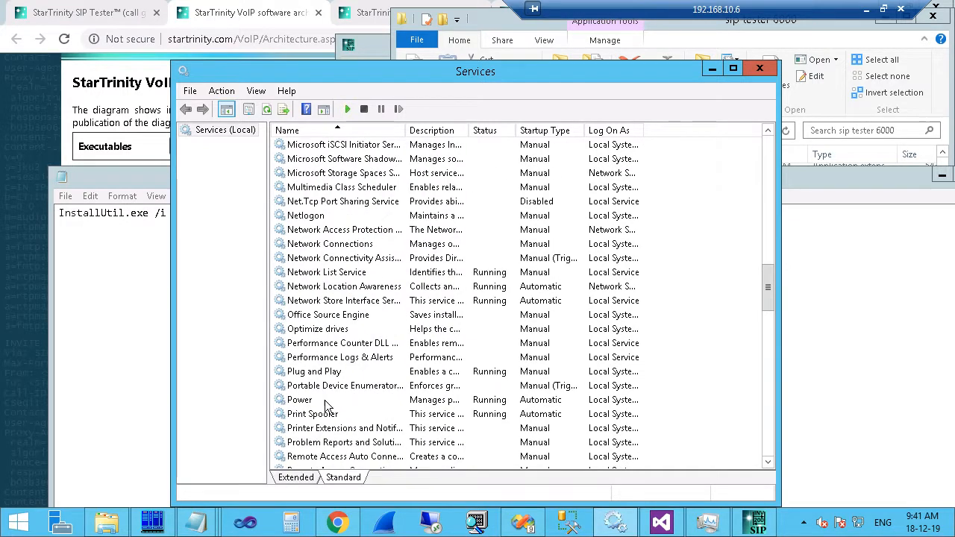
pyautogui.scroll(-4, 325, 403)
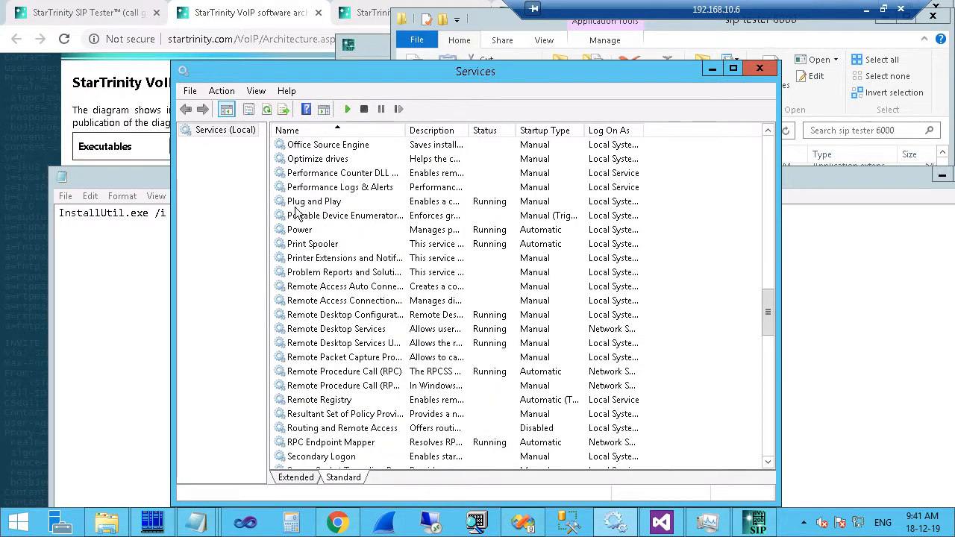
pyautogui.scroll(-4, 305, 396)
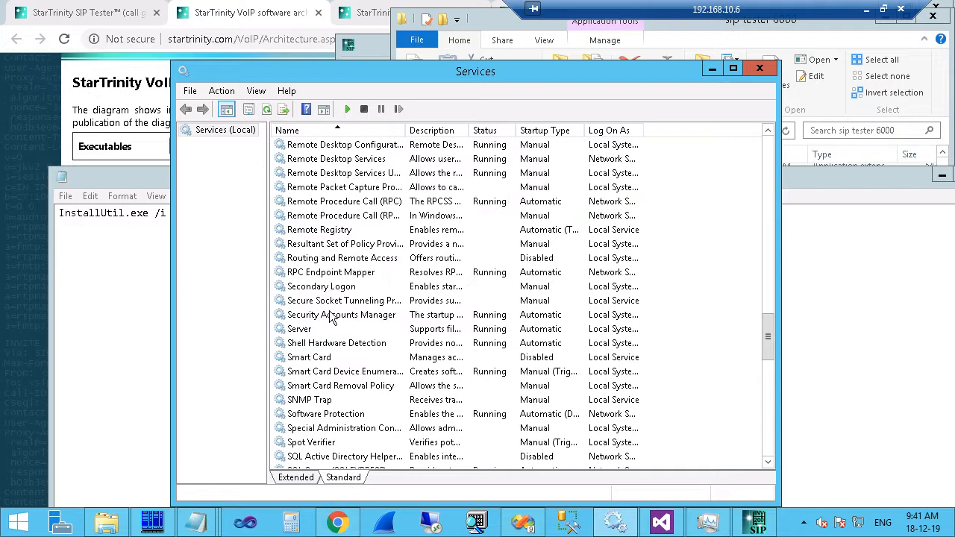
pyautogui.scroll(-3, 329, 315)
pyautogui.scroll(-2, 328, 314)
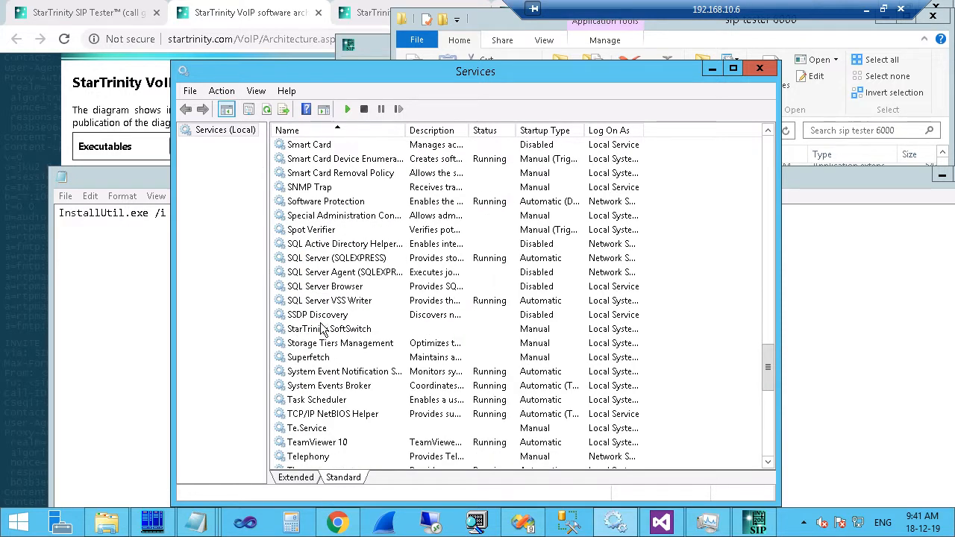
pyautogui.click(292, 333)
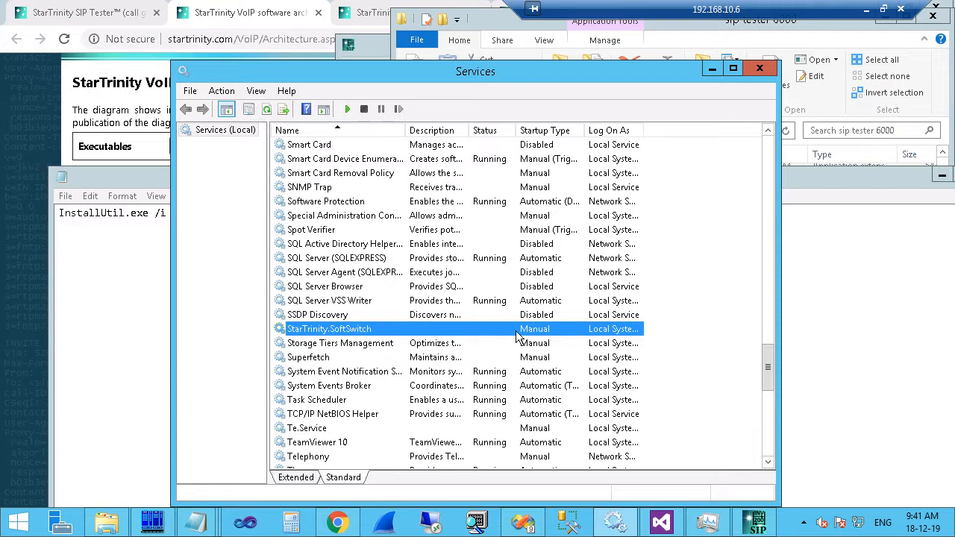
pyautogui.click(112, 335)
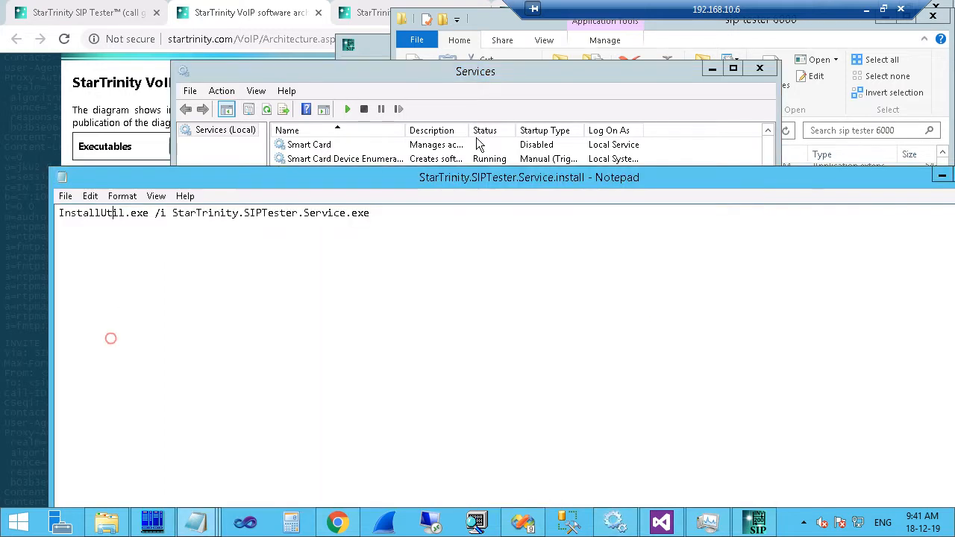
# Highlight Windows Service on the architecture page, then open SIP Tester's web interface at localhost:19019.
pyautogui.click(98, 91)
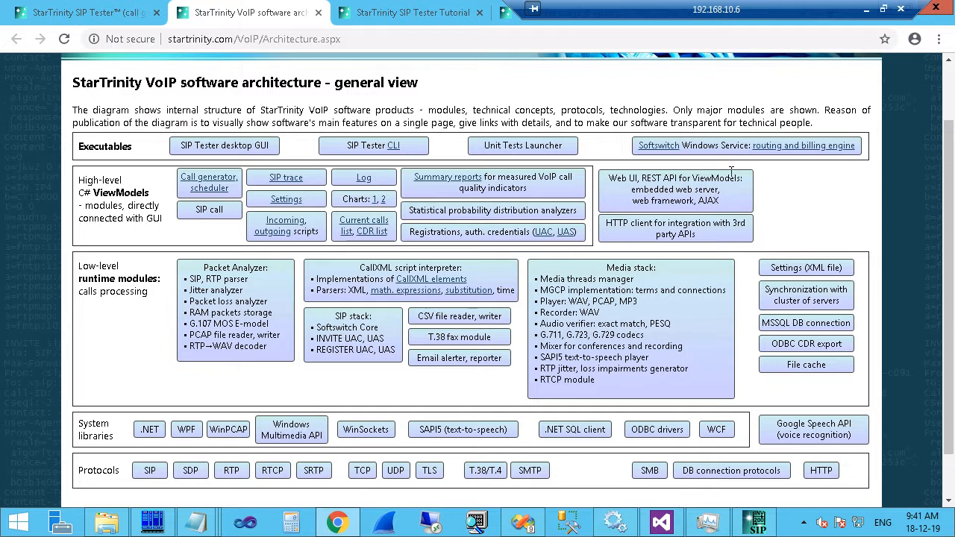
pyautogui.moveTo(728, 147); pyautogui.dragTo(735, 183)
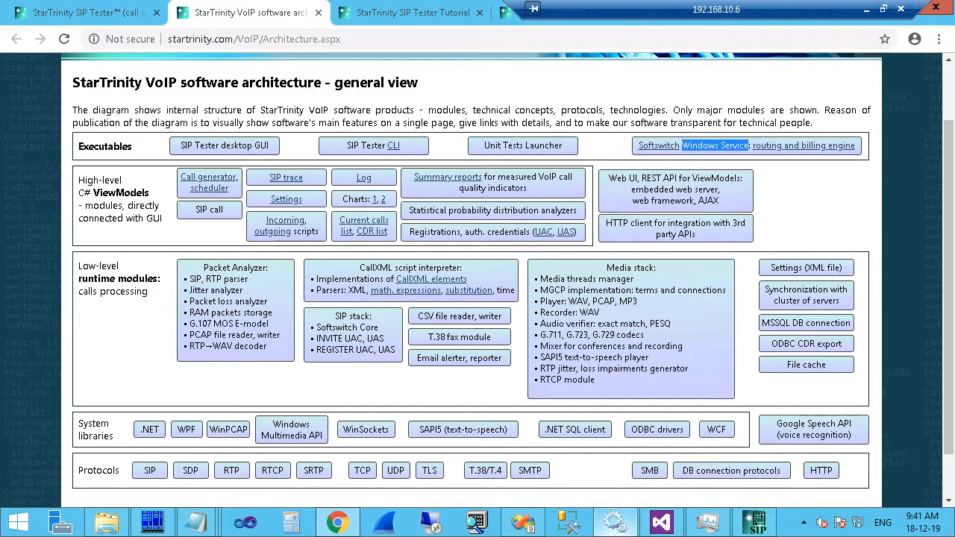
pyautogui.click(759, 527)
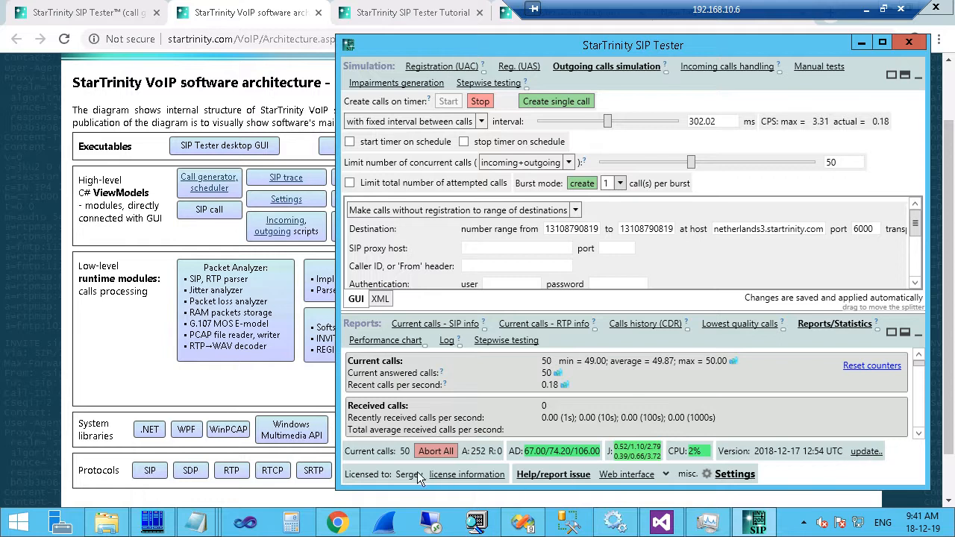
pyautogui.click(630, 476)
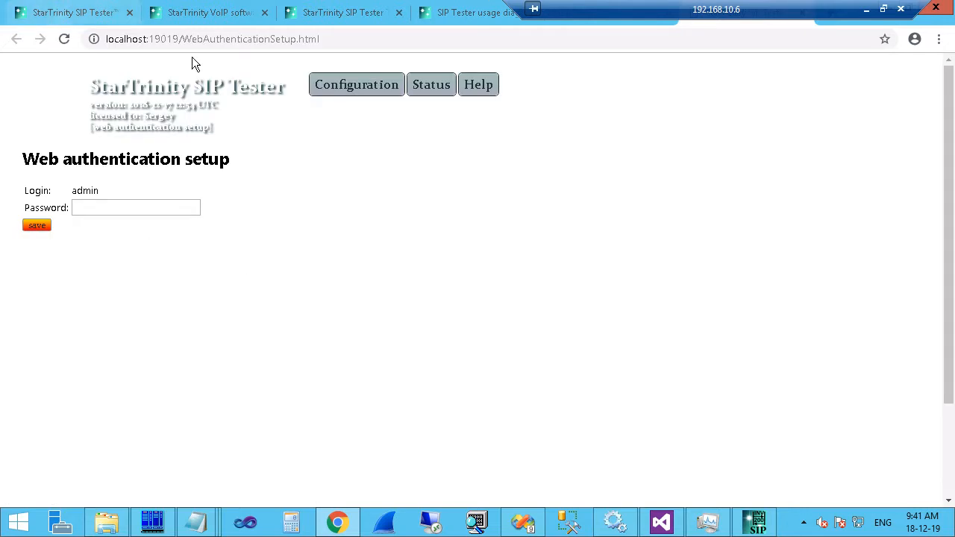
# Enter and save a new web admin password for the SIP Tester web interface.
pyautogui.click(754, 521)
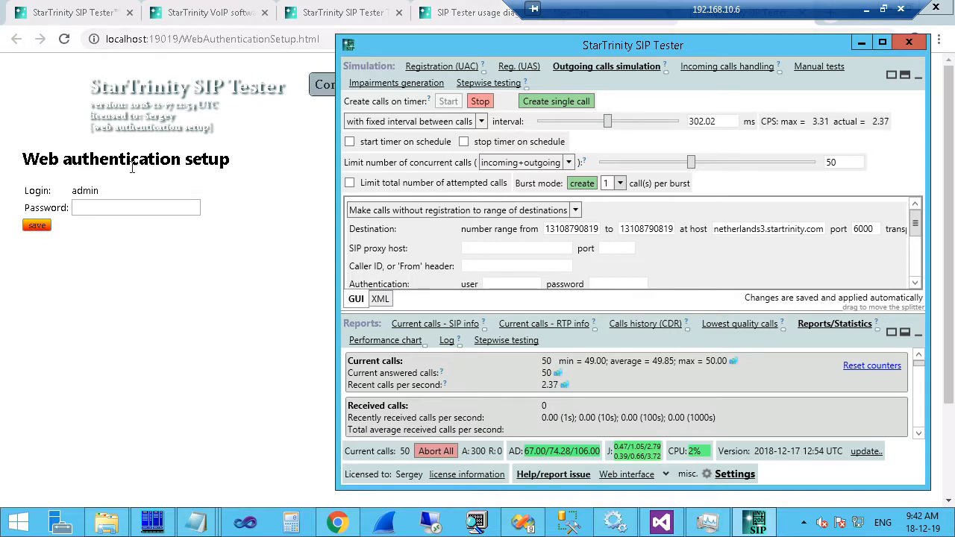
pyautogui.click(114, 208)
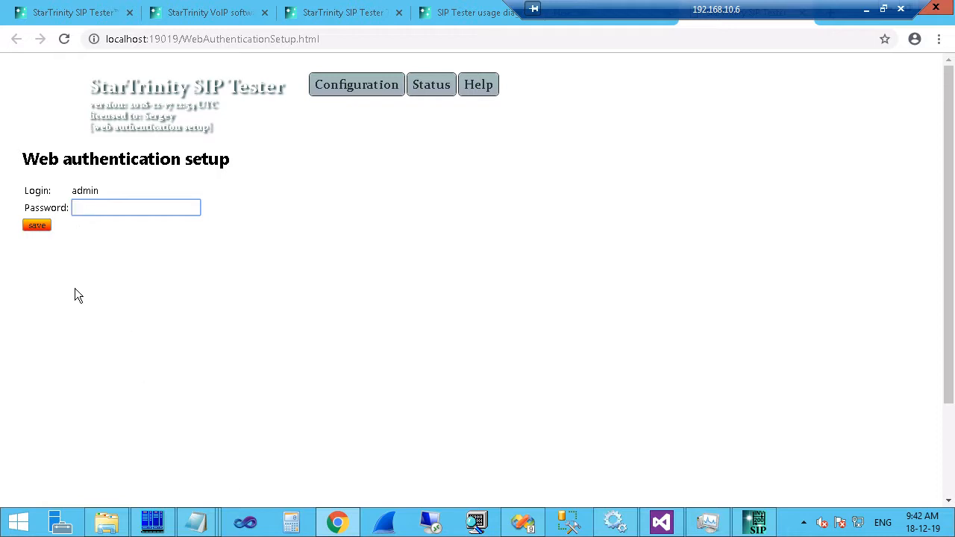
pyautogui.write('123456')
pyautogui.click(40, 226)
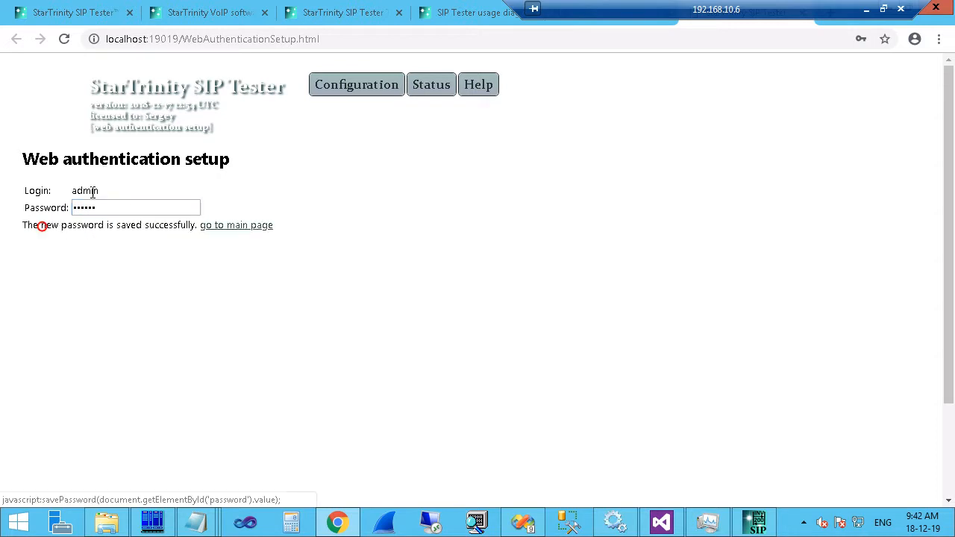
# Sign in as admin and open Configuration > Script for outgoing calls (XML).
pyautogui.click(256, 226)
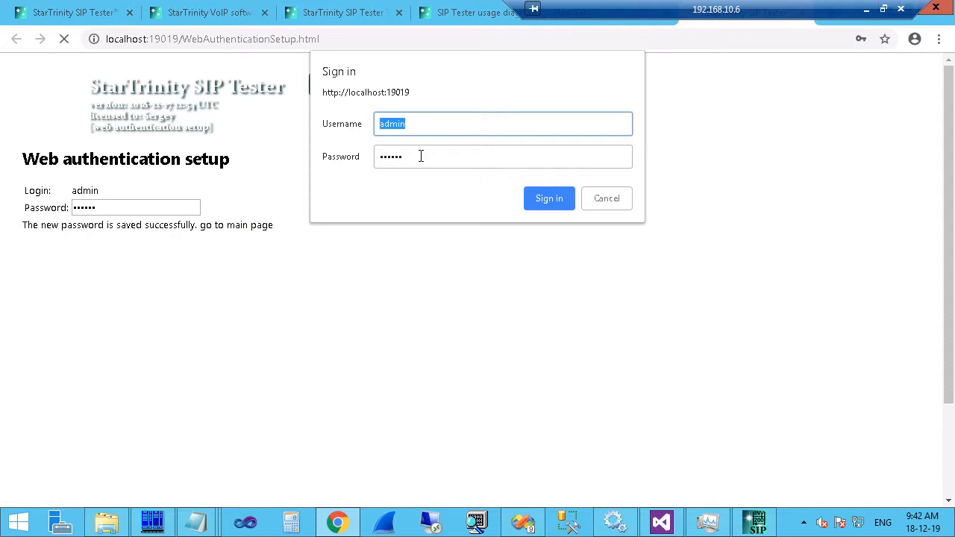
pyautogui.click(563, 200)
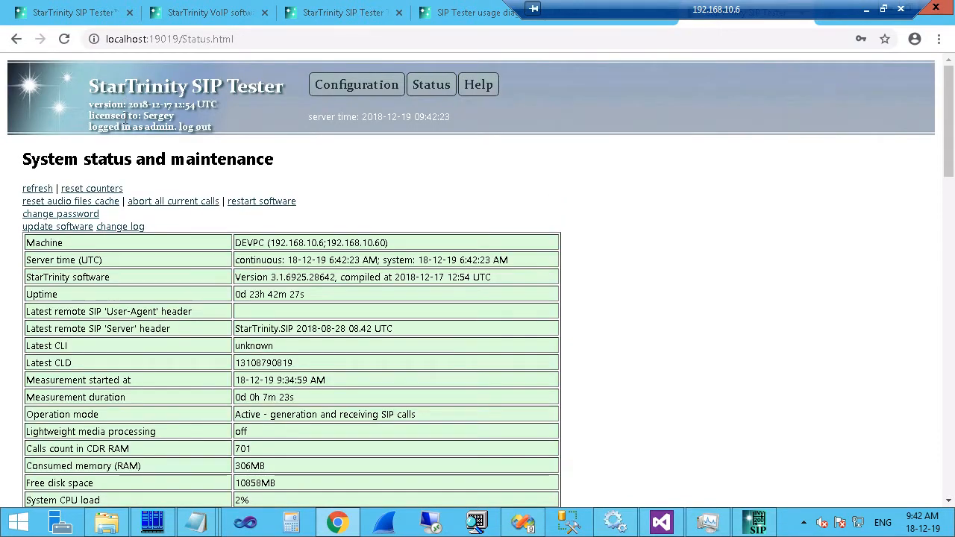
pyautogui.moveTo(337, 81)
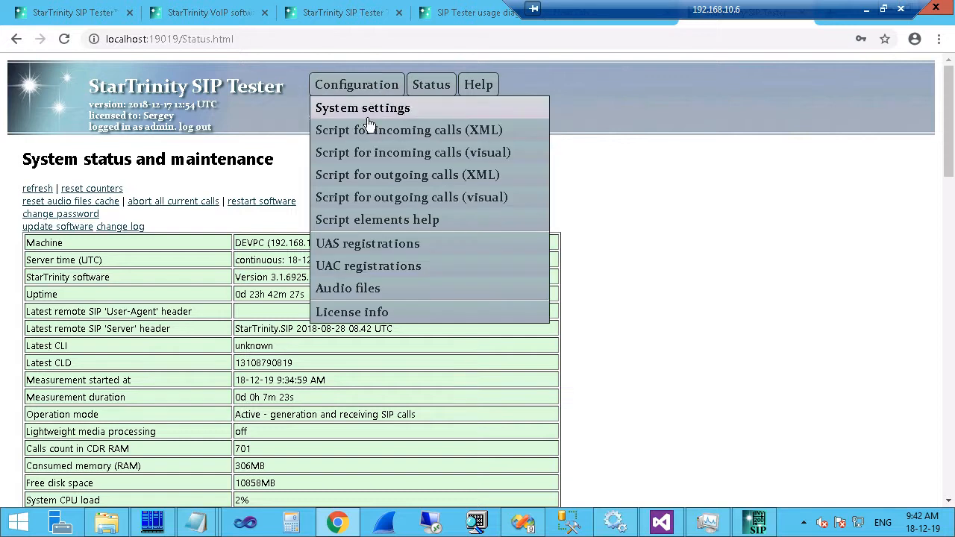
pyautogui.click(419, 182)
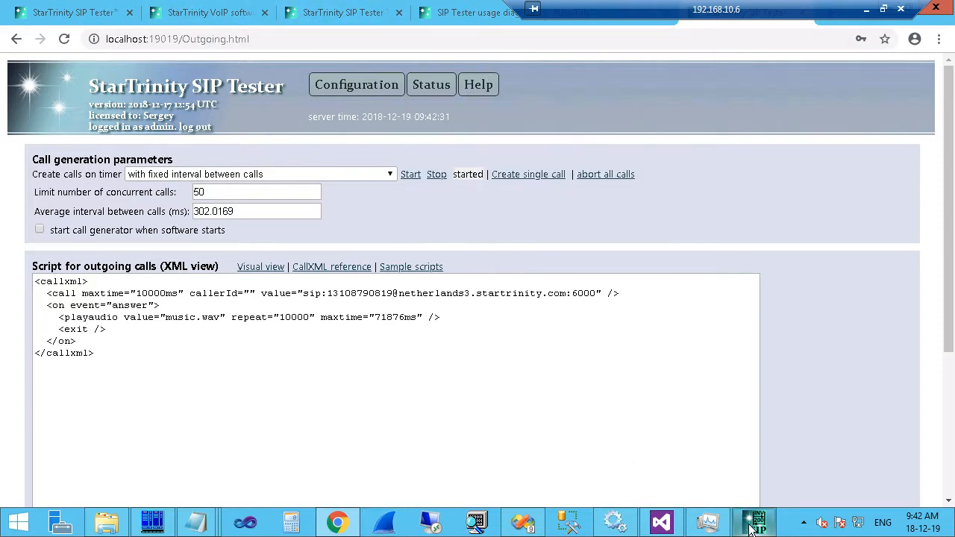
# Stop and restart outgoing call generation from the web page, checking the desktop app mirrors it.
pyautogui.moveTo(748, 526)
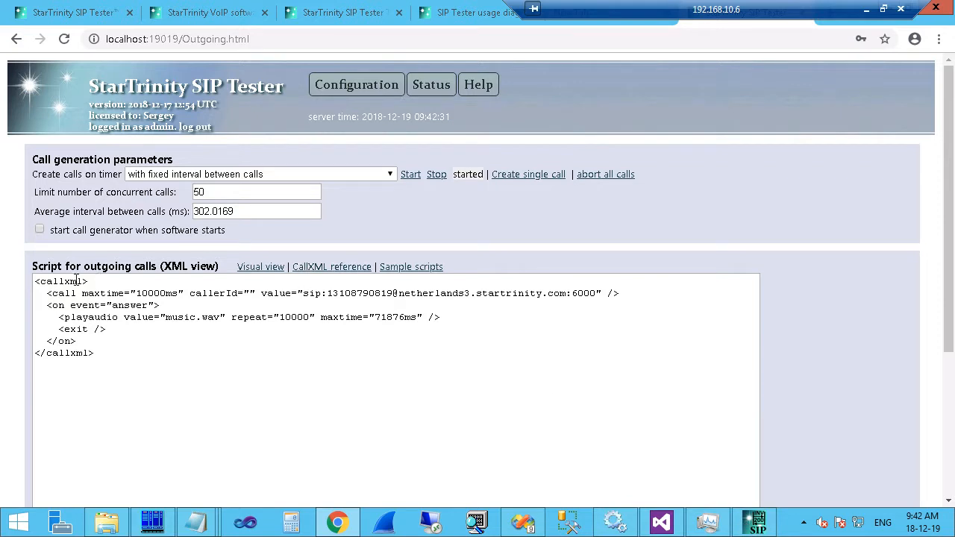
pyautogui.click(44, 285)
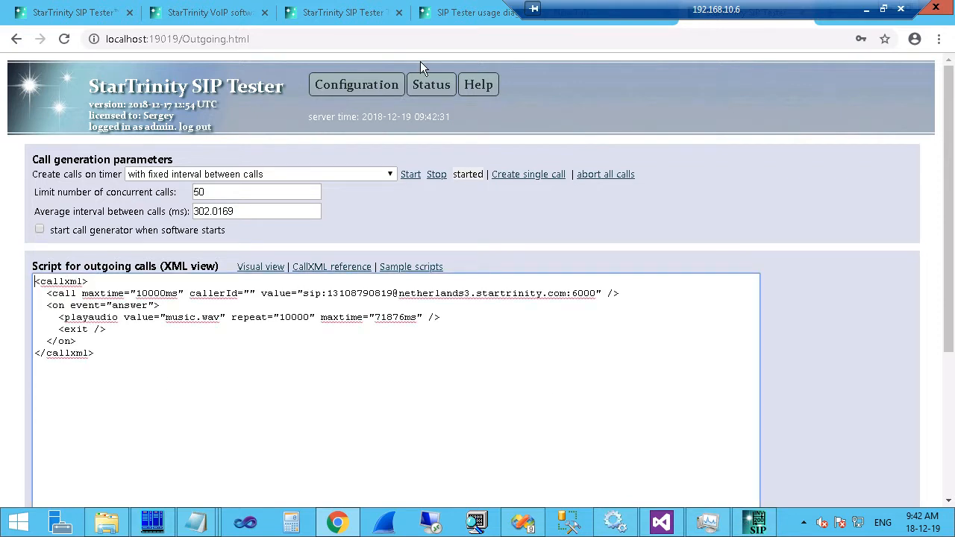
pyautogui.click(437, 177)
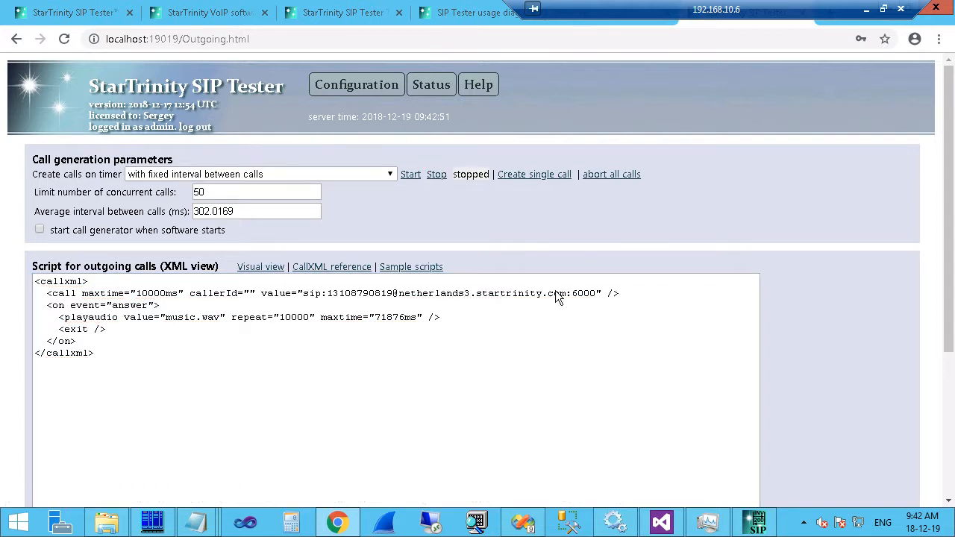
pyautogui.click(757, 526)
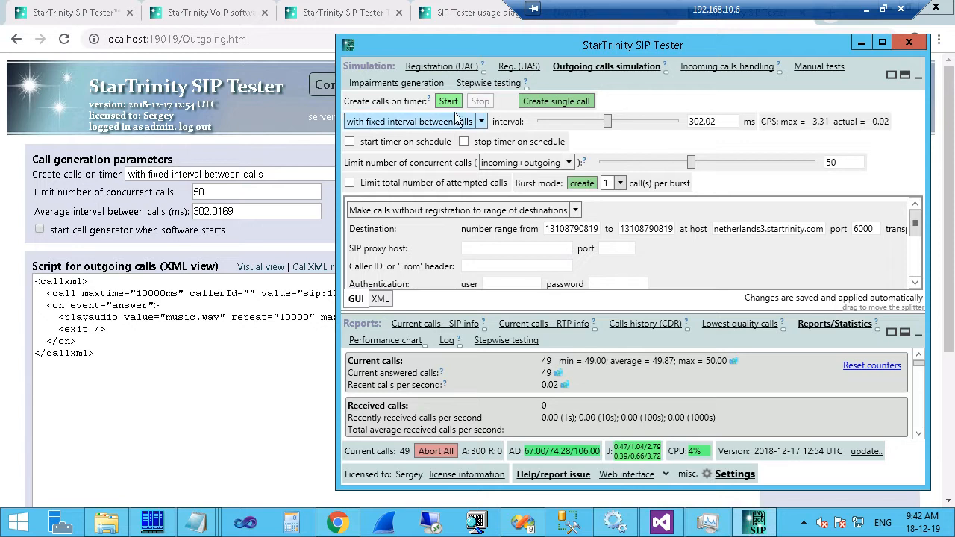
pyautogui.click(279, 153)
pyautogui.click(412, 175)
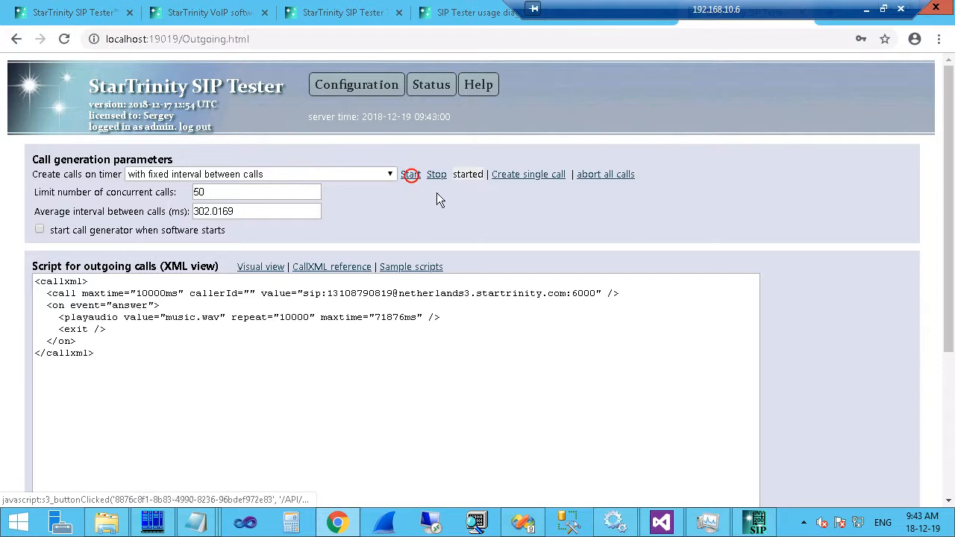
pyautogui.click(762, 525)
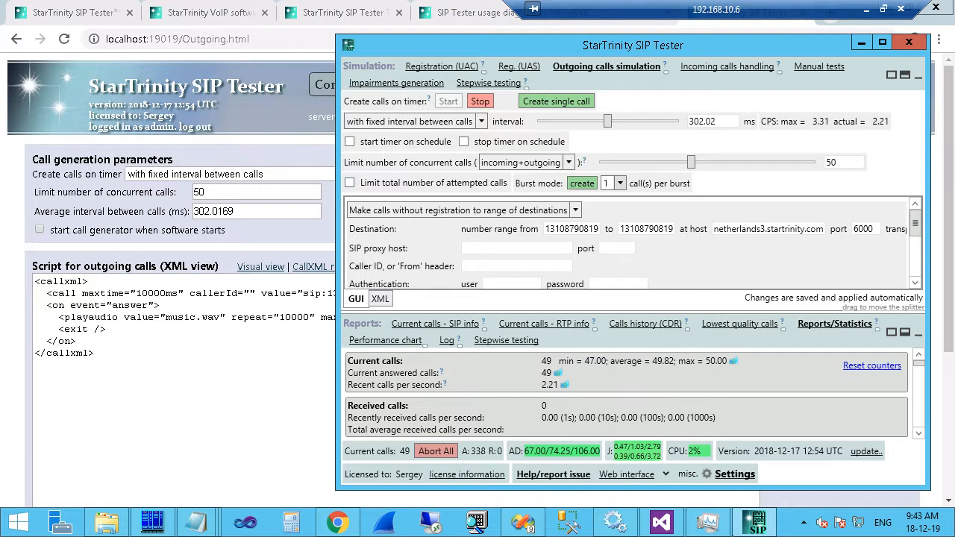
# Highlight port 19019 in the web interface address, then go back to the architecture tab.
pyautogui.moveTo(722, 530)
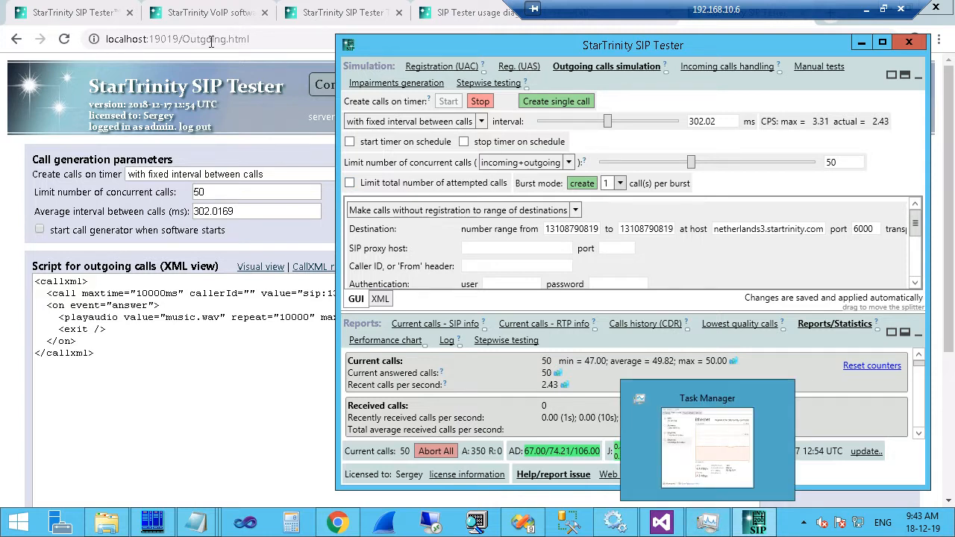
pyautogui.click(148, 38)
pyautogui.moveTo(148, 39); pyautogui.dragTo(180, 39)
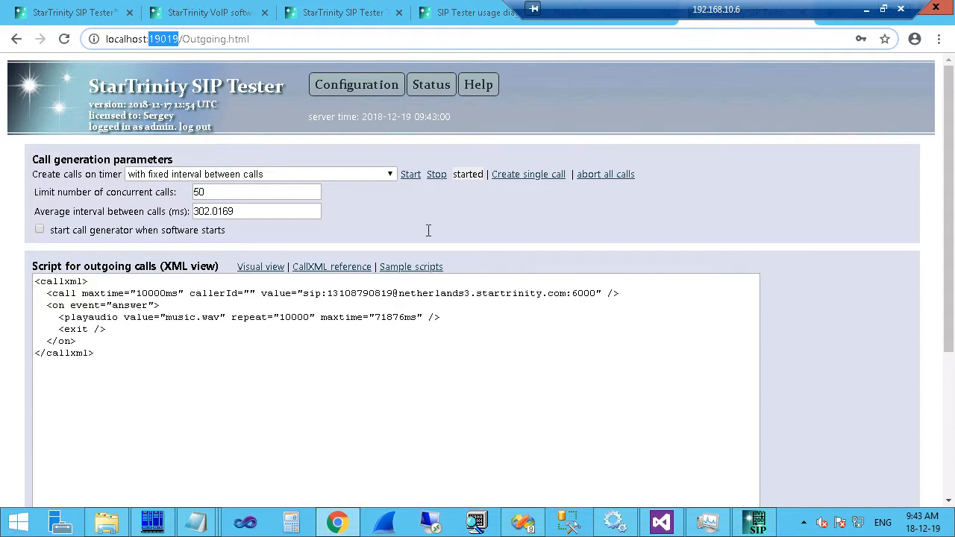
pyautogui.moveTo(348, 88)
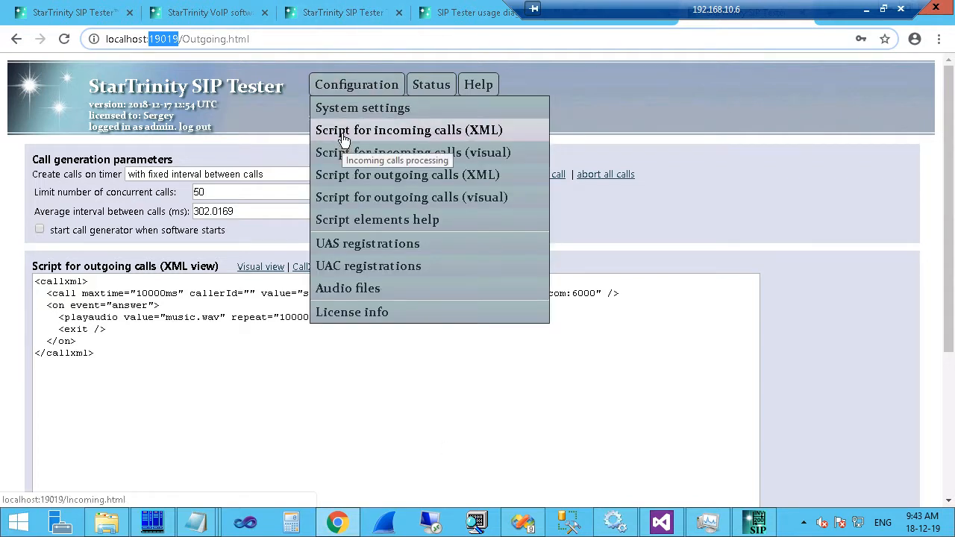
pyautogui.click(208, 13)
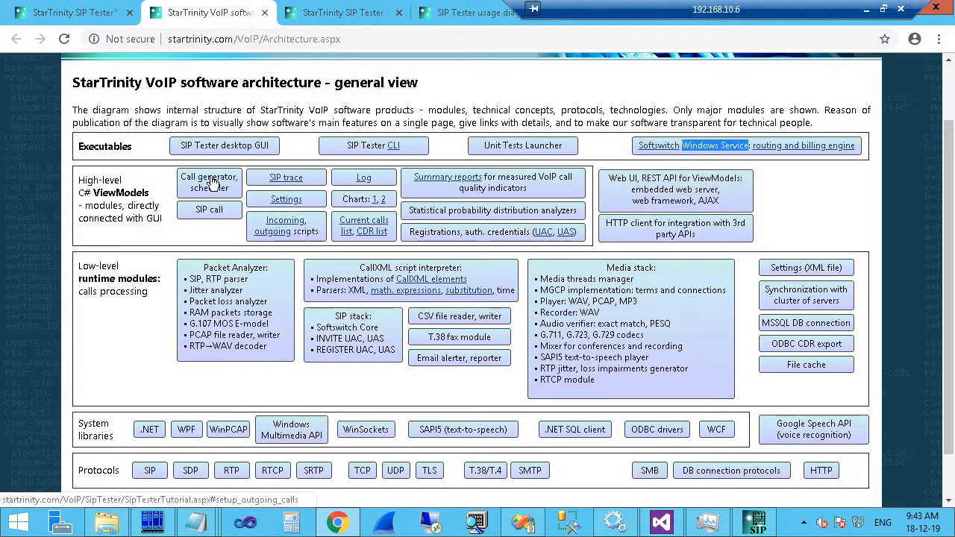
# Enlarge SIP Tester's settings area and try a burst size of 5 before reverting to 1.
pyautogui.click(756, 522)
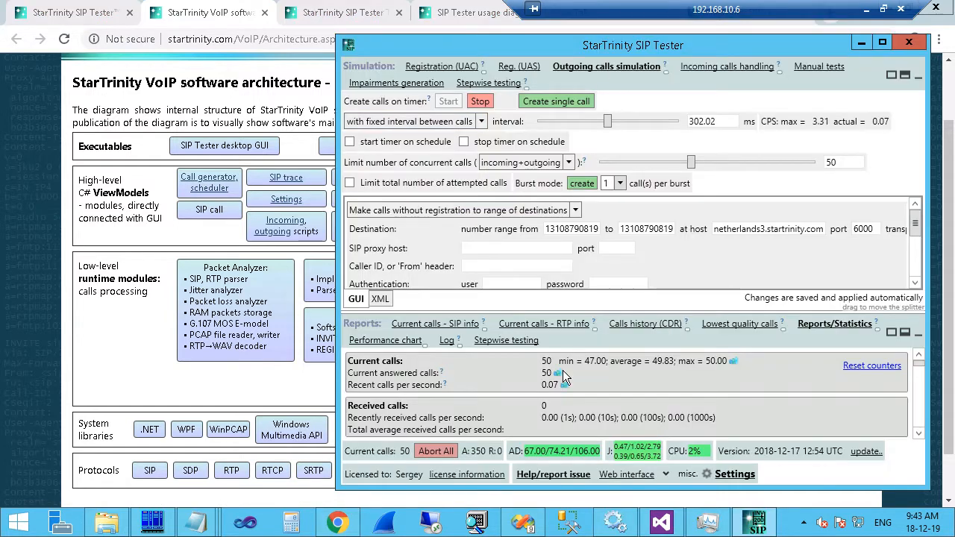
pyautogui.moveTo(649, 312); pyautogui.dragTo(649, 391)
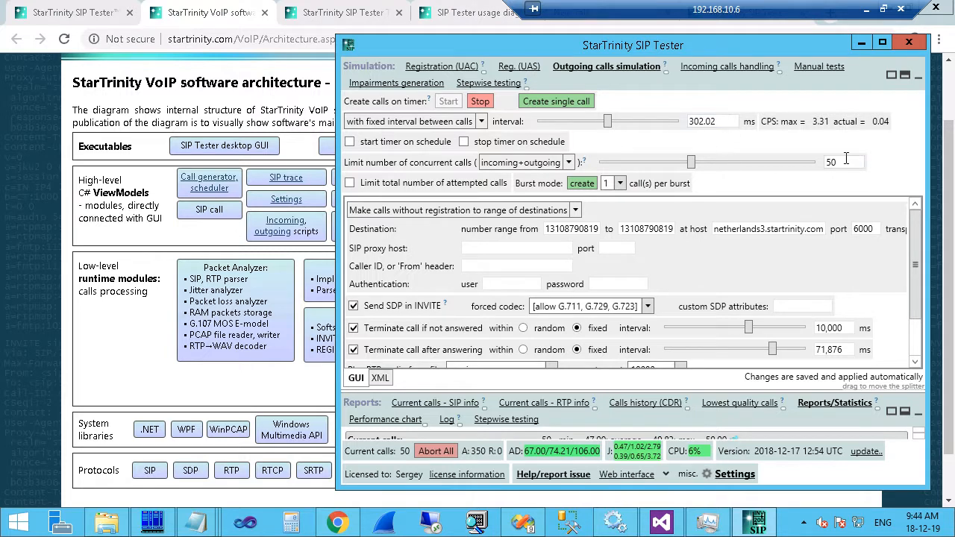
pyautogui.click(721, 120)
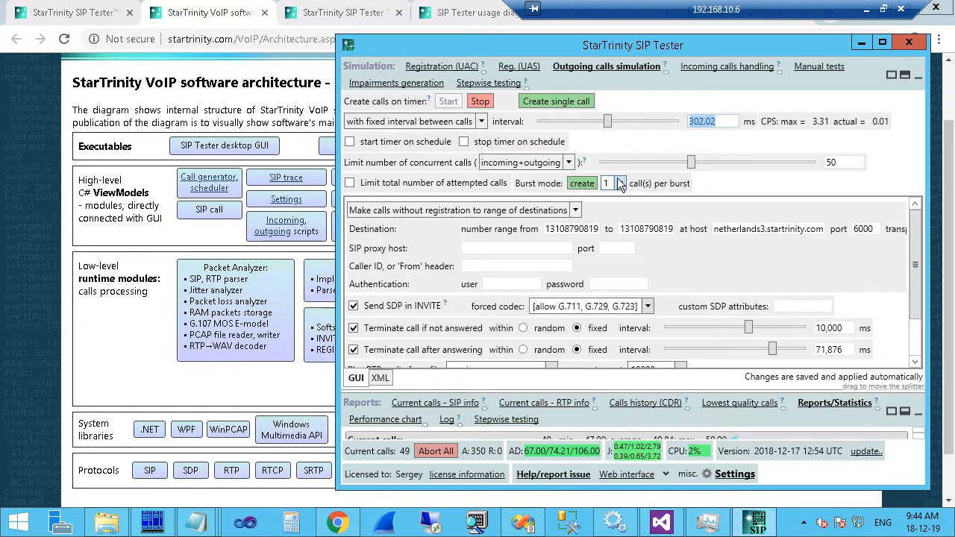
pyautogui.click(620, 184)
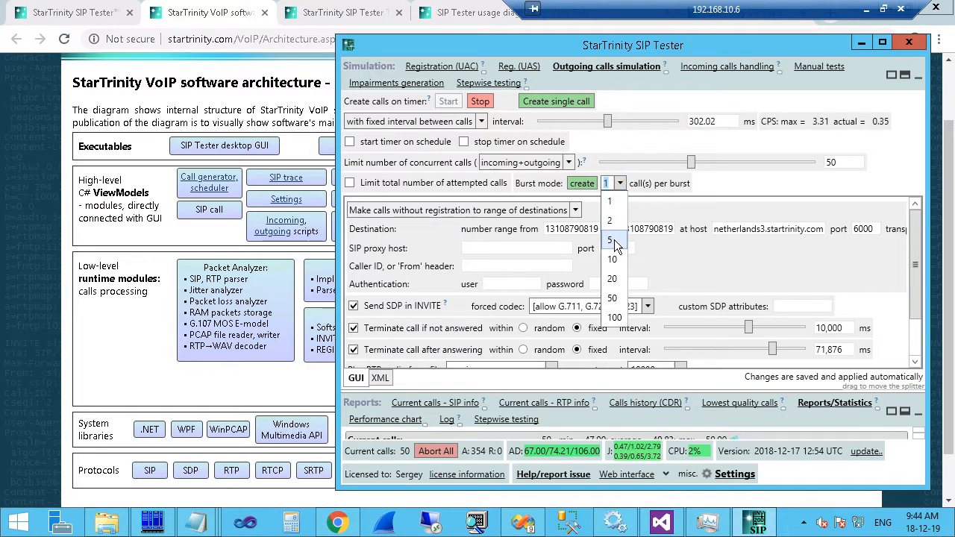
pyautogui.click(614, 239)
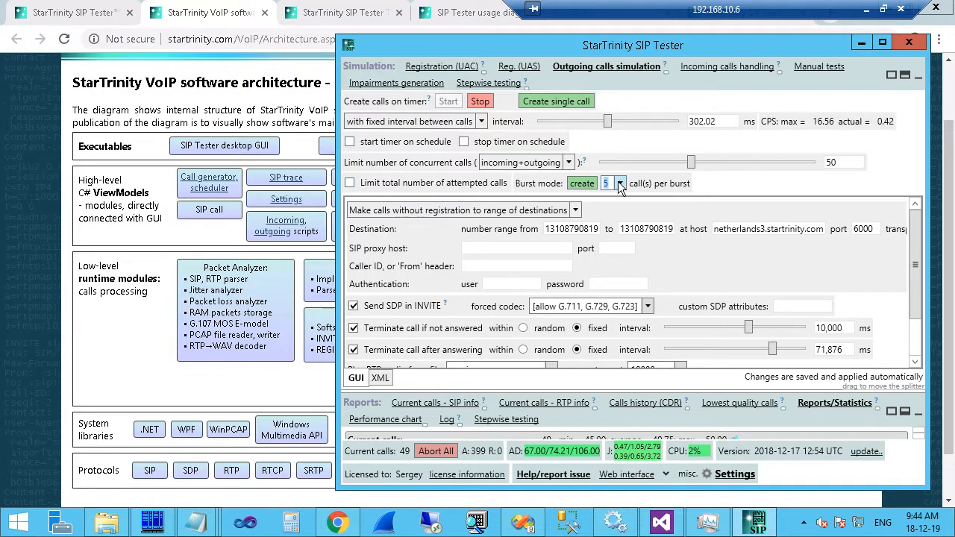
pyautogui.click(619, 182)
pyautogui.click(614, 201)
# Enable the total attempted-calls limit at 1000, then uncheck it so calls run unlimited.
pyautogui.click(391, 184)
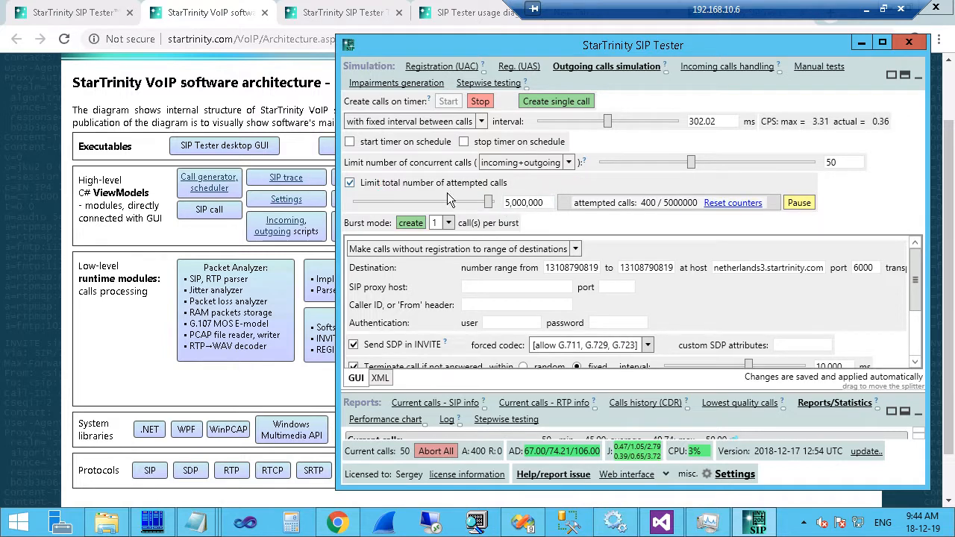
pyautogui.moveTo(488, 203); pyautogui.dragTo(455, 203)
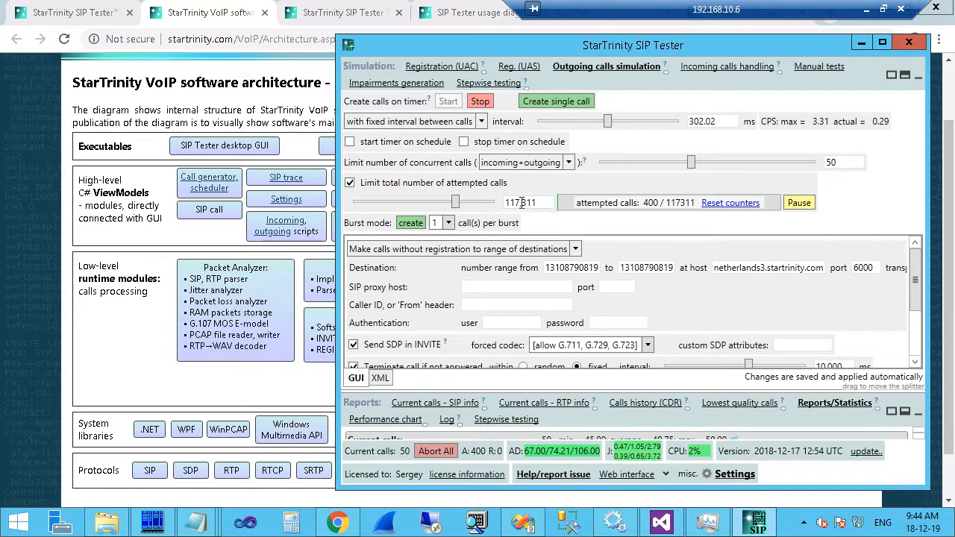
pyautogui.moveTo(545, 202); pyautogui.dragTo(484, 205)
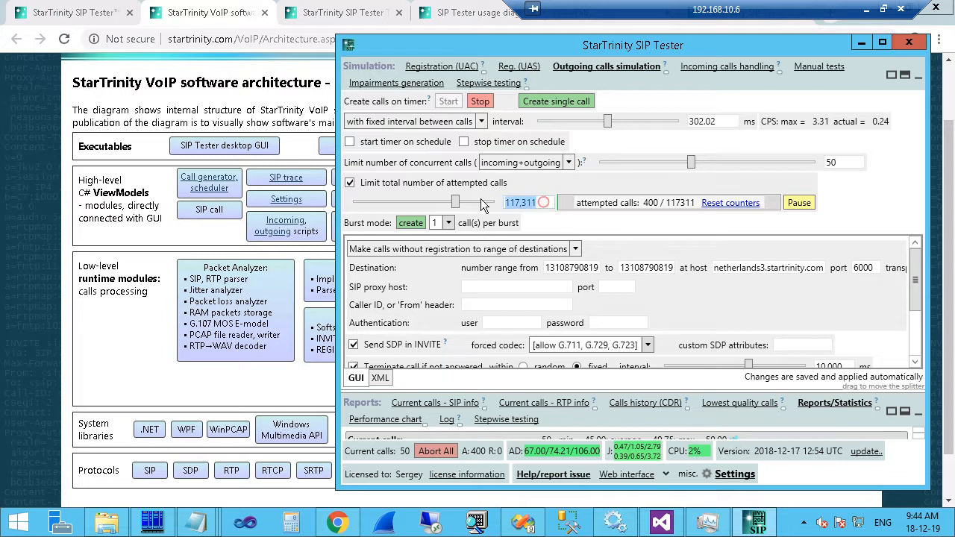
pyautogui.write('1000')
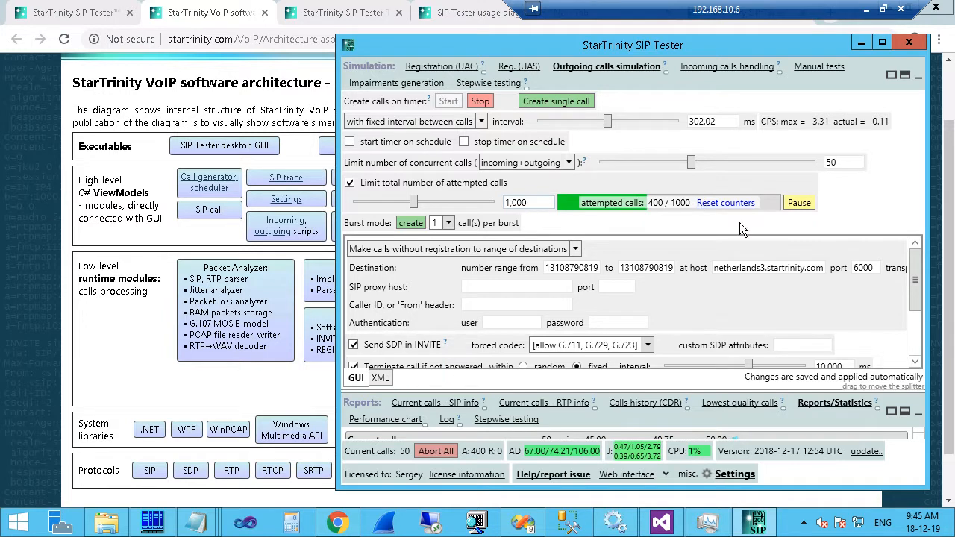
pyautogui.click(350, 182)
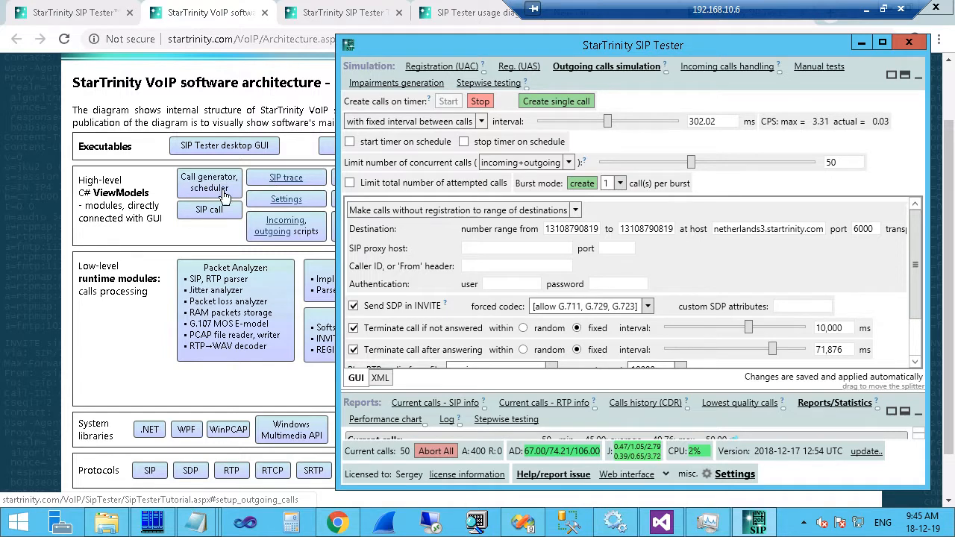
# Enable a scheduled call-timer start repeating every day, and enable a scheduled stop.
pyautogui.click(351, 142)
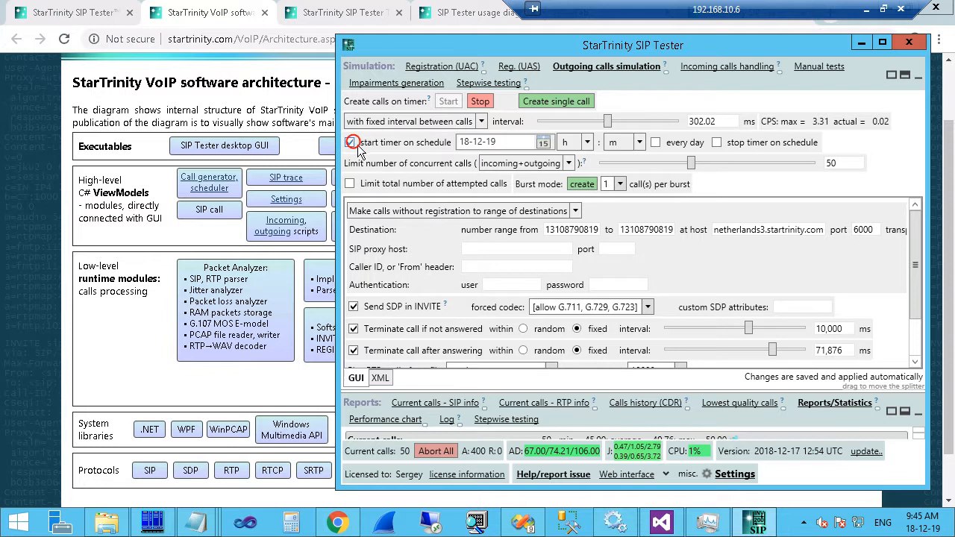
pyautogui.click(543, 143)
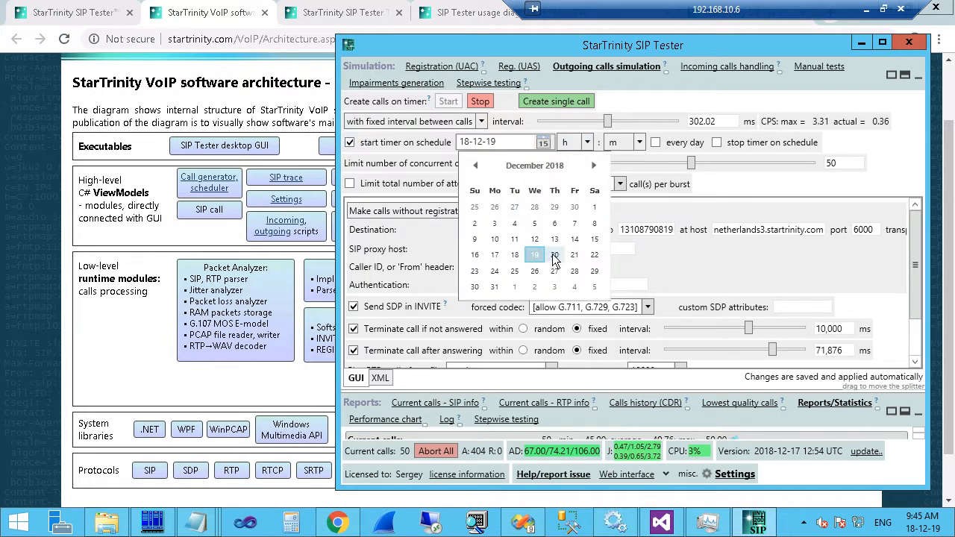
pyautogui.click(661, 142)
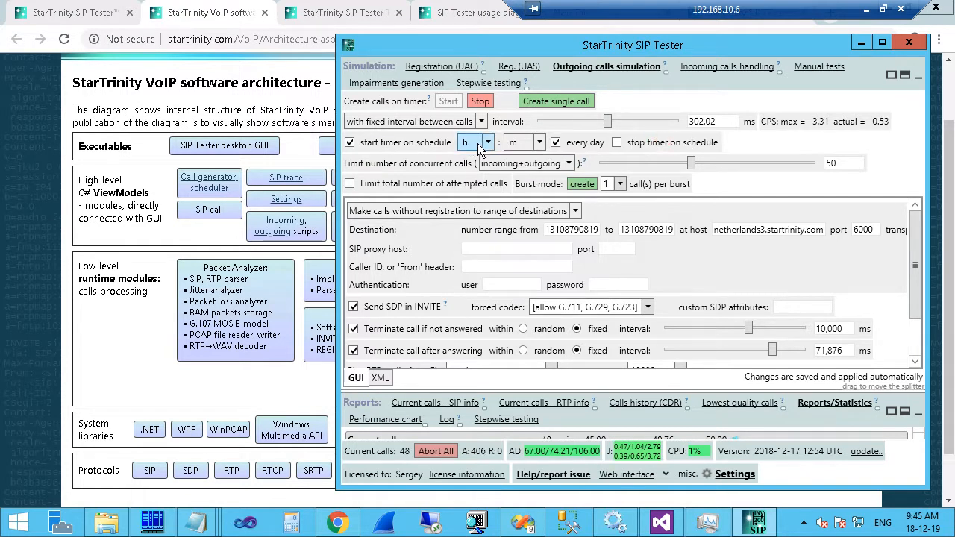
pyautogui.click(616, 142)
pyautogui.click(753, 142)
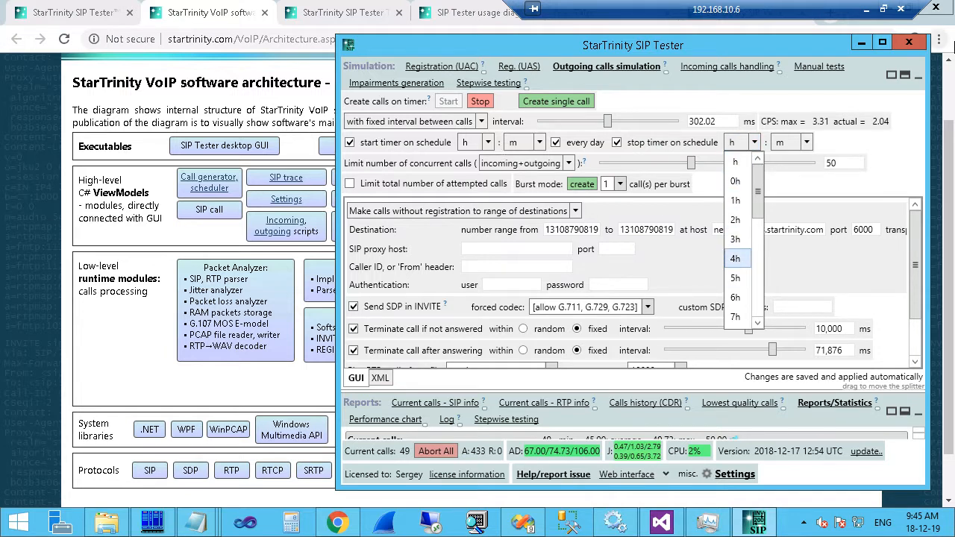
# Leave the stop hours unchanged, turn off the scheduled start, and return to the architecture web page.
pyautogui.click(366, 147)
pyautogui.click(350, 143)
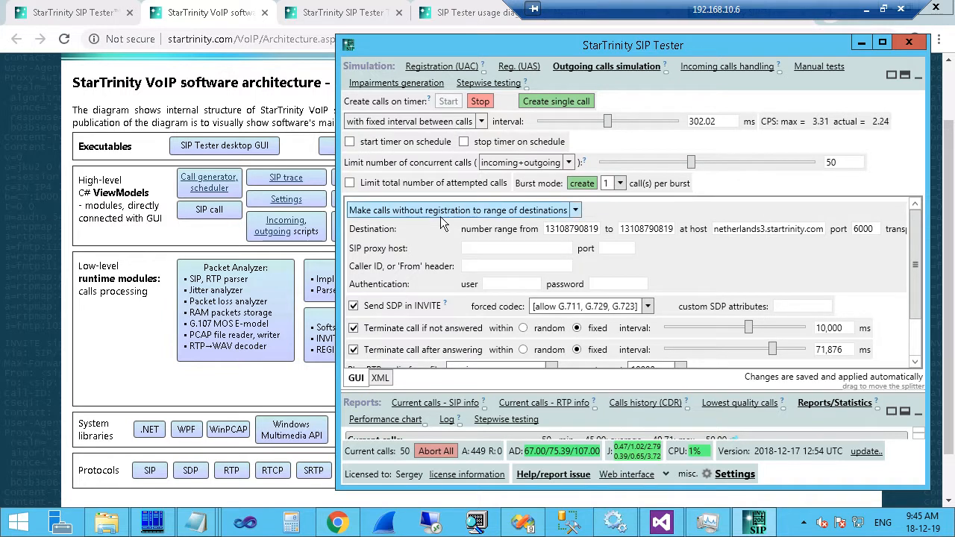
pyautogui.click(268, 179)
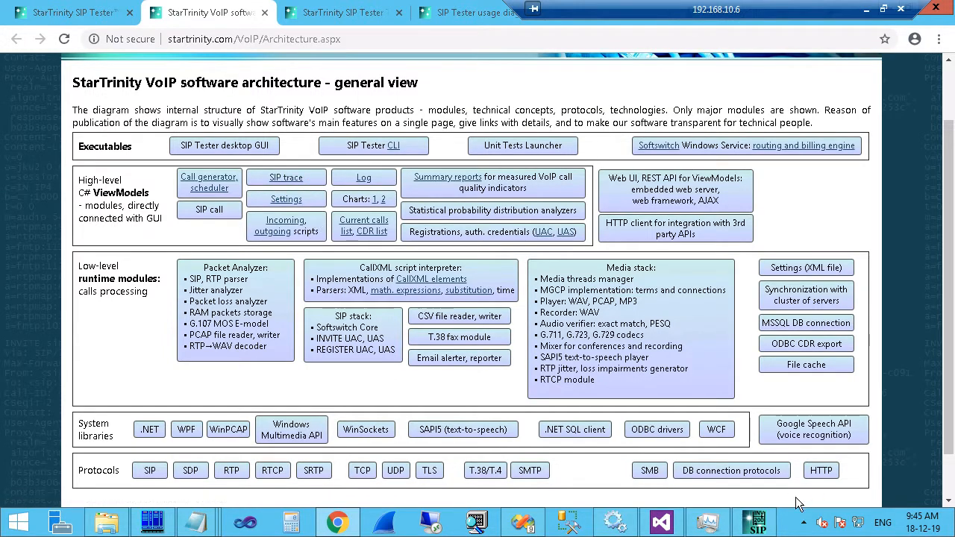
# In SIP Tester, enlarge the lower pane and show the Calls history (CDR), viewing one call's SIP trace.
pyautogui.click(756, 522)
pyautogui.scroll(-3, 571, 328)
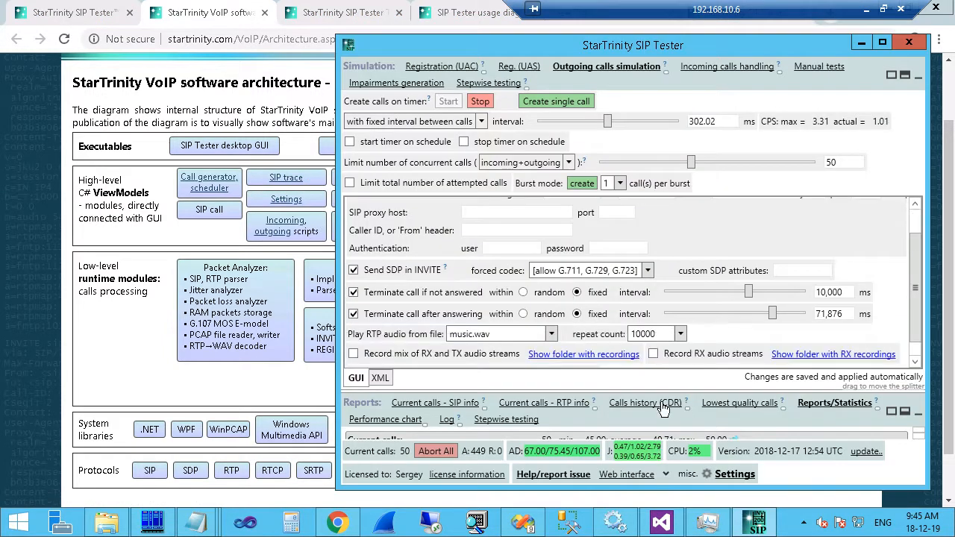
pyautogui.moveTo(660, 385); pyautogui.dragTo(673, 239)
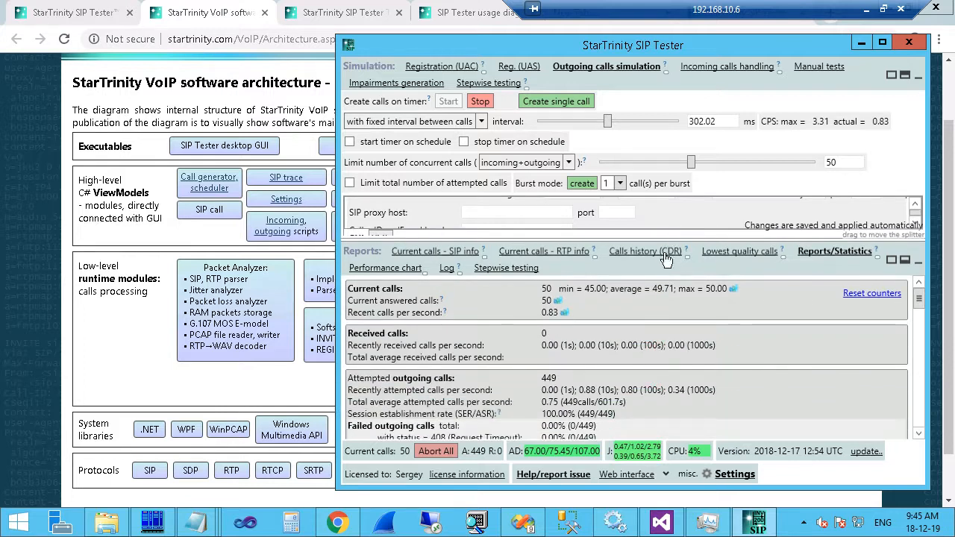
pyautogui.click(666, 251)
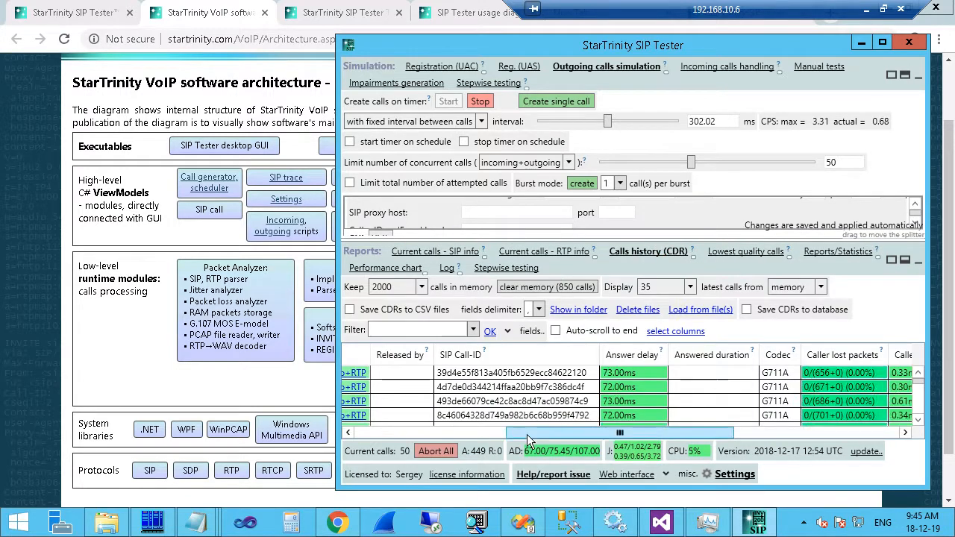
pyautogui.moveTo(532, 432); pyautogui.dragTo(407, 431)
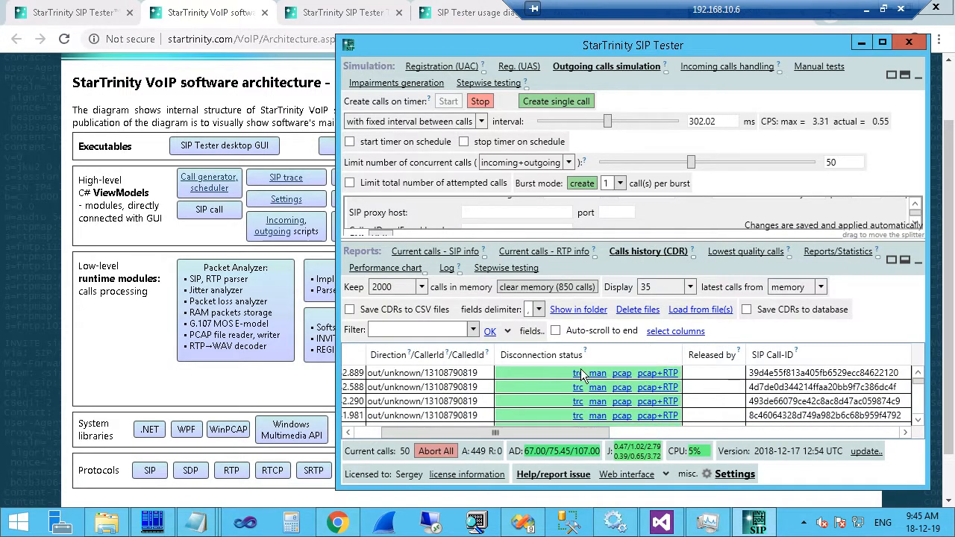
pyautogui.click(579, 373)
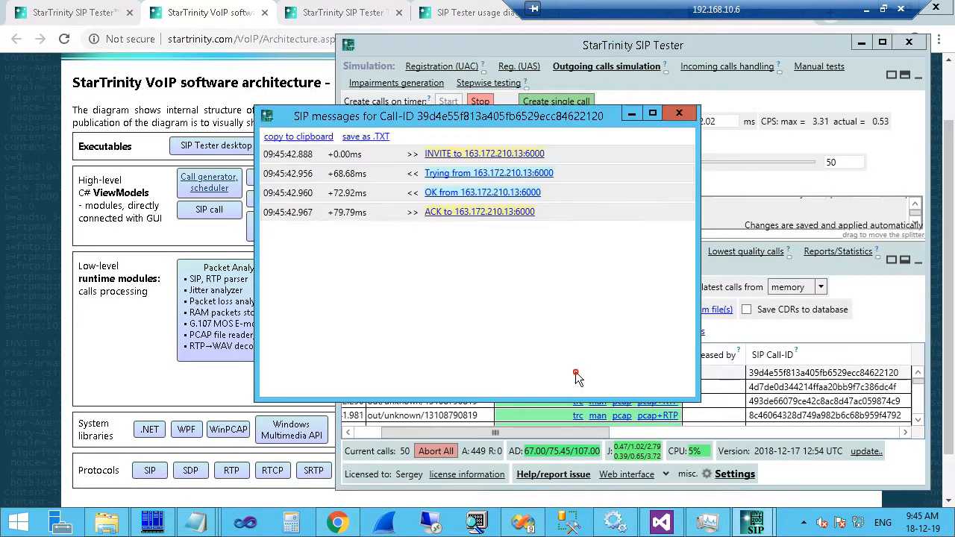
pyautogui.click(679, 113)
# Bring up the SIP Tester usage diagrams page in Chrome.
pyautogui.click(328, 13)
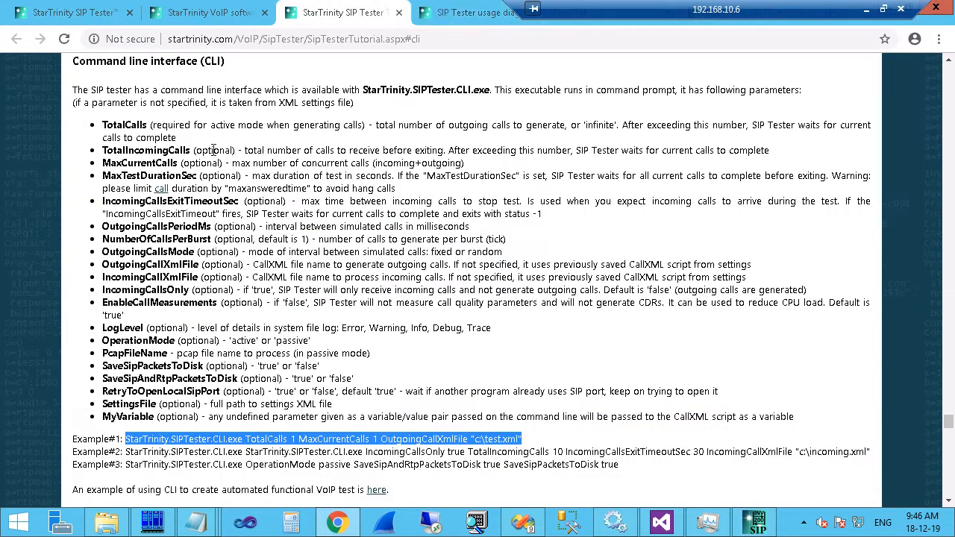
pyautogui.click(470, 13)
pyautogui.moveTo(585, 7); pyautogui.dragTo(350, 7)
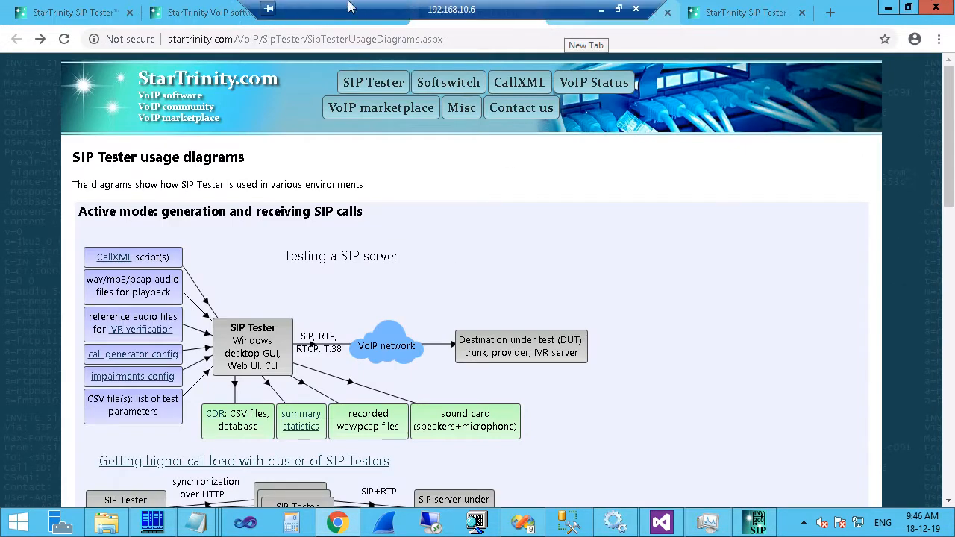
# In the web interface, open Status > CDR and show the most recent call's SIP trace.
pyautogui.click(746, 13)
pyautogui.moveTo(434, 85)
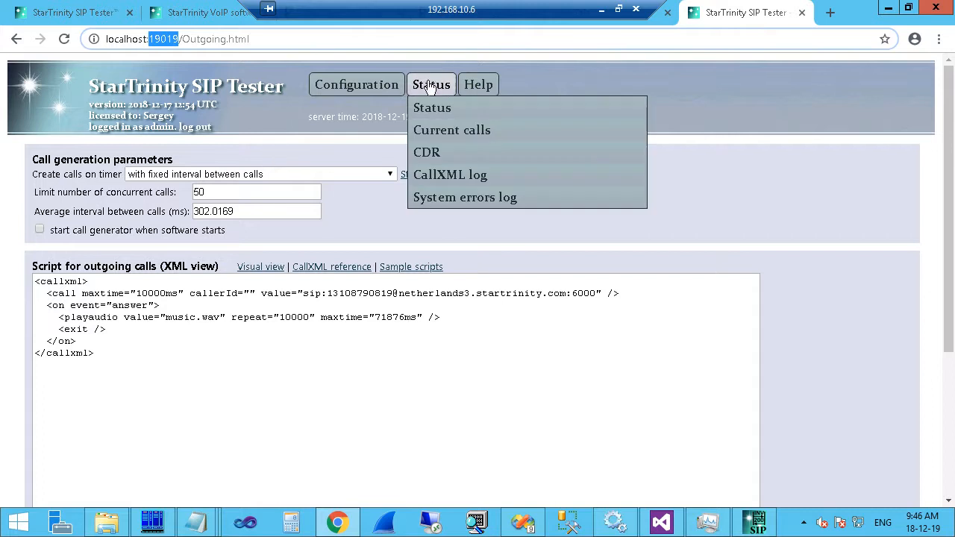
pyautogui.click(440, 152)
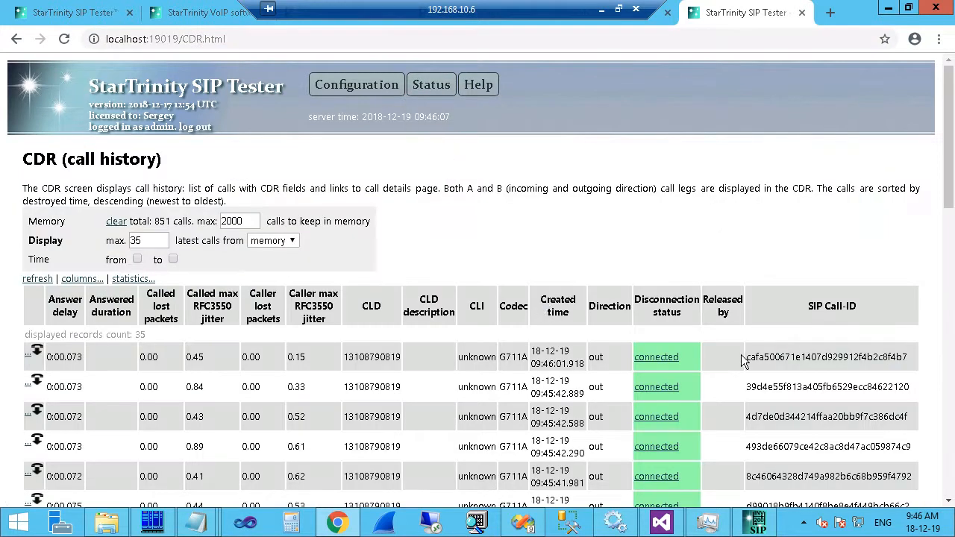
pyautogui.click(28, 356)
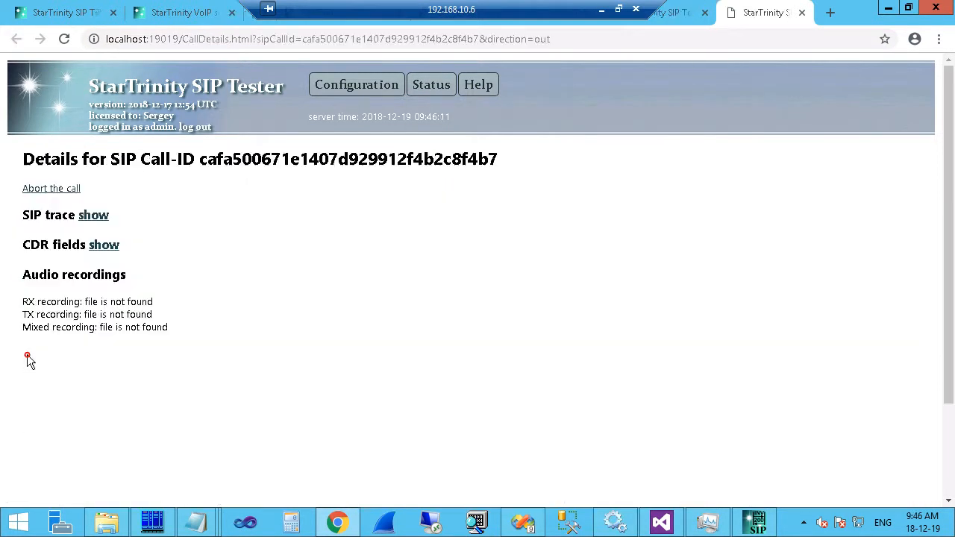
pyautogui.click(93, 215)
pyautogui.scroll(-8, 149, 268)
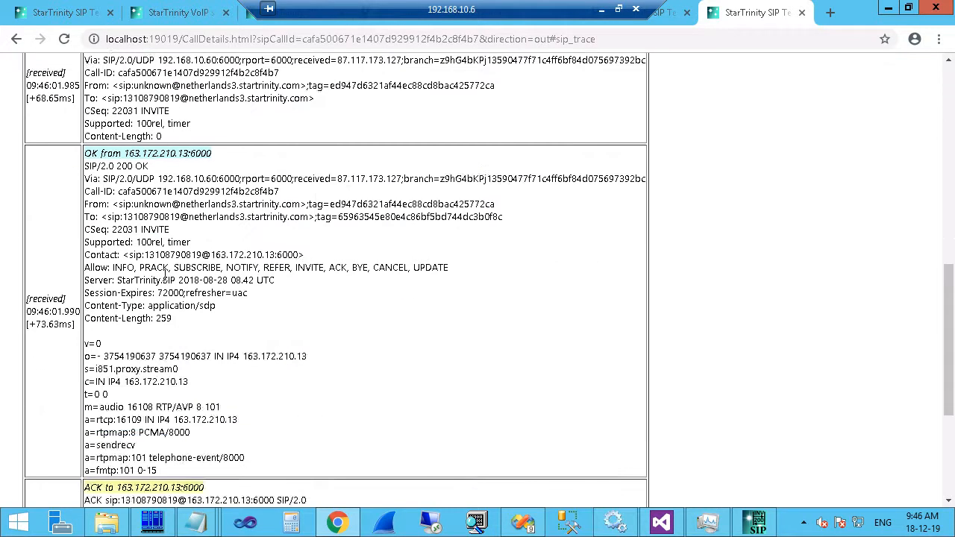
pyautogui.scroll(-2, 165, 273)
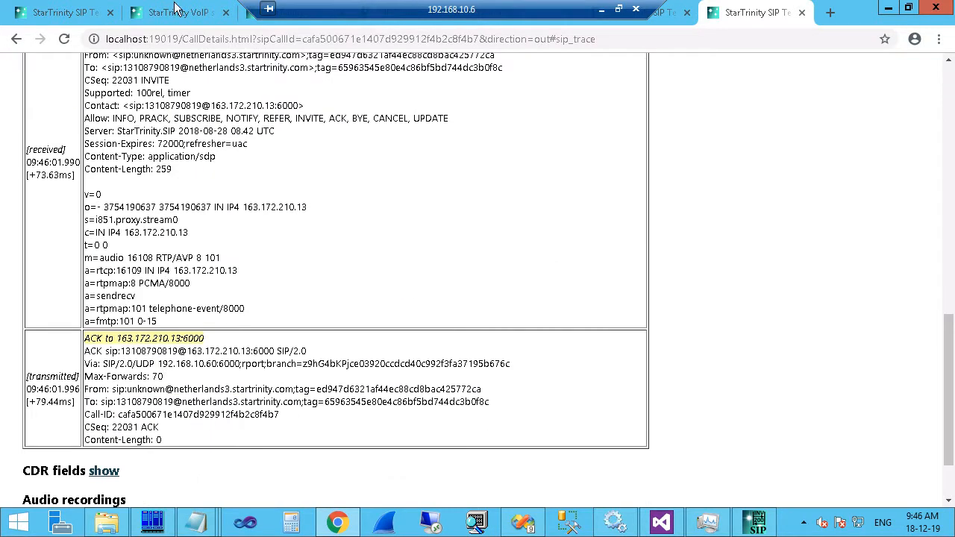
pyautogui.click(14, 39)
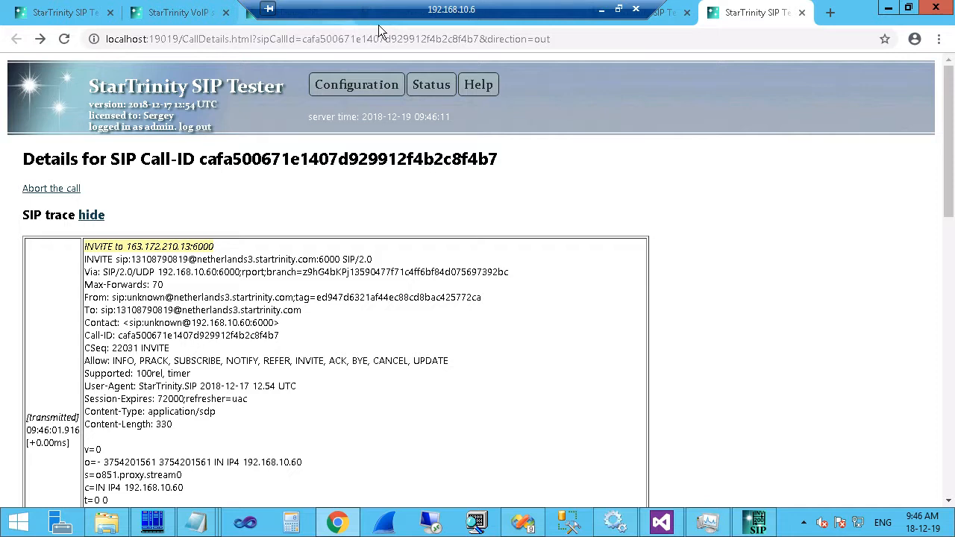
# Return to the Status > CDR call list, then bring the desktop SIP Tester window forward.
pyautogui.click(357, 85)
pyautogui.click(430, 84)
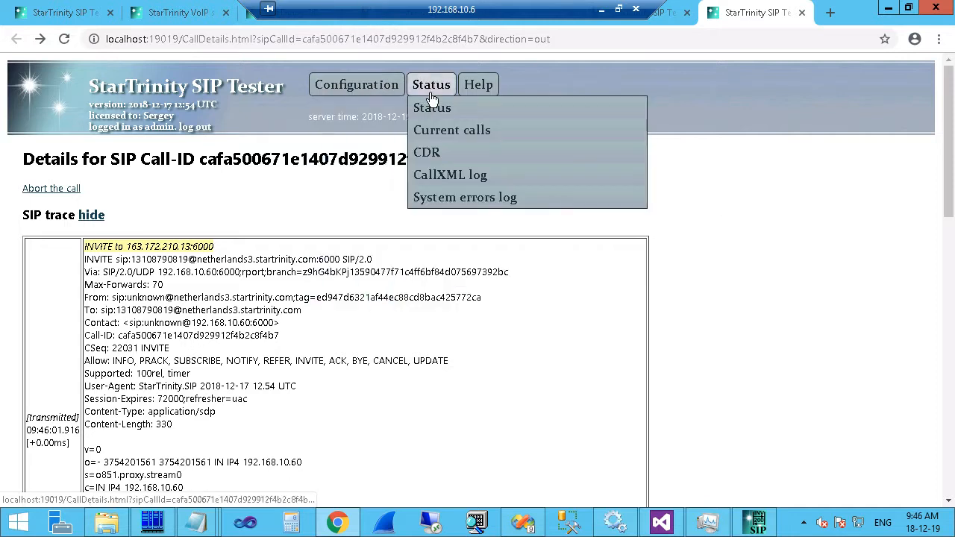
pyautogui.click(448, 156)
pyautogui.scroll(-10, 620, 404)
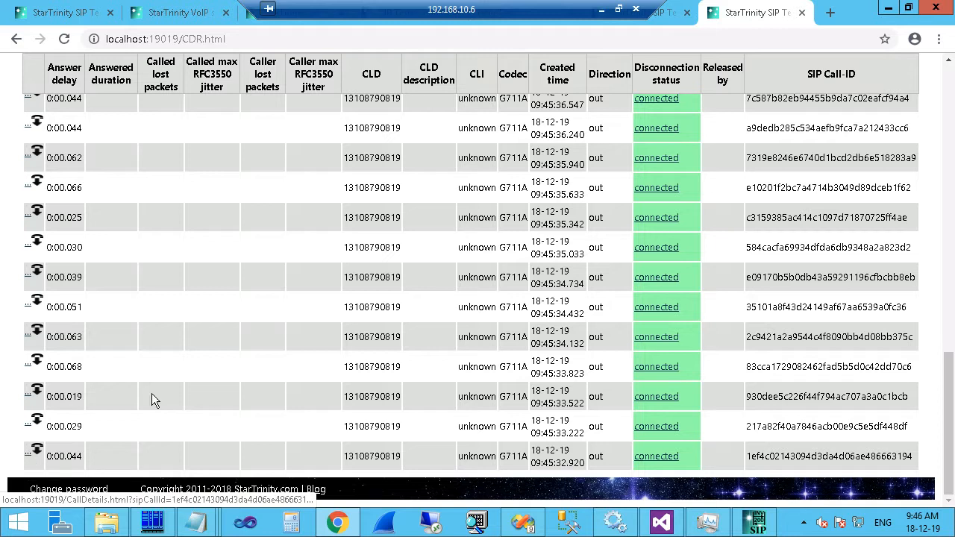
pyautogui.click(758, 519)
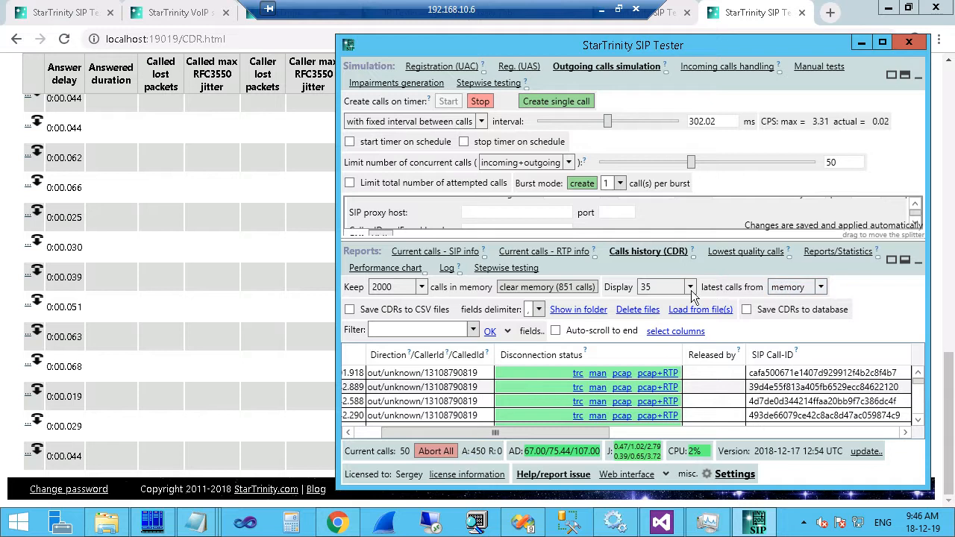
pyautogui.doubleClick(381, 288)
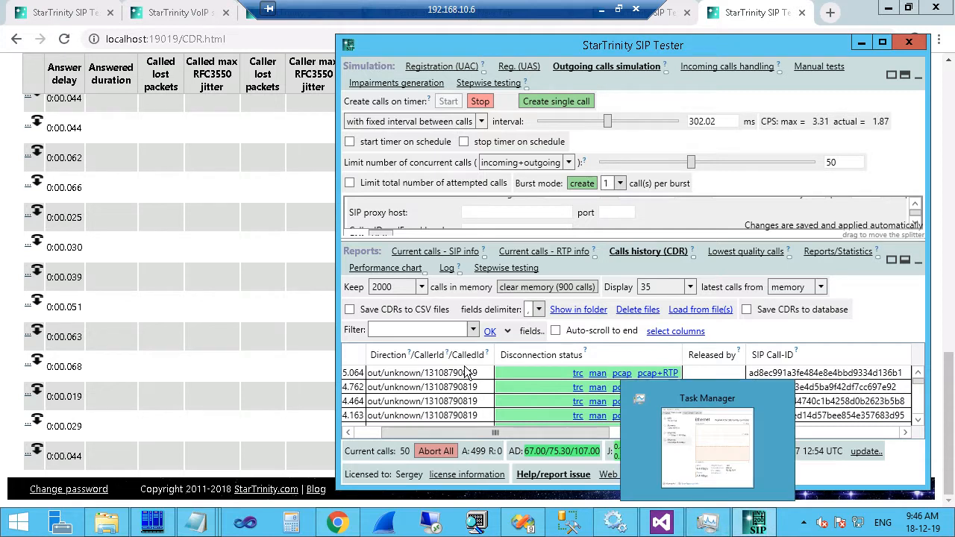
pyautogui.click(396, 287)
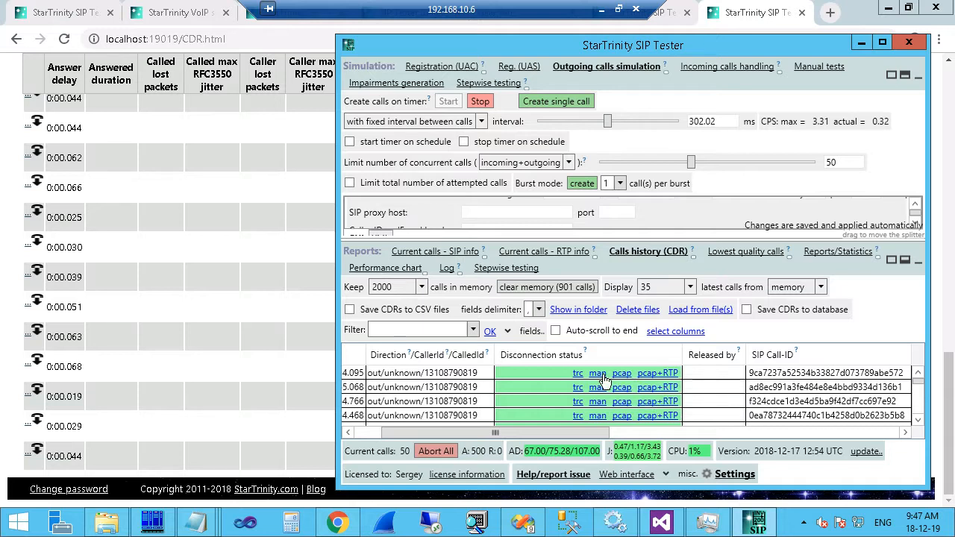
pyautogui.click(625, 373)
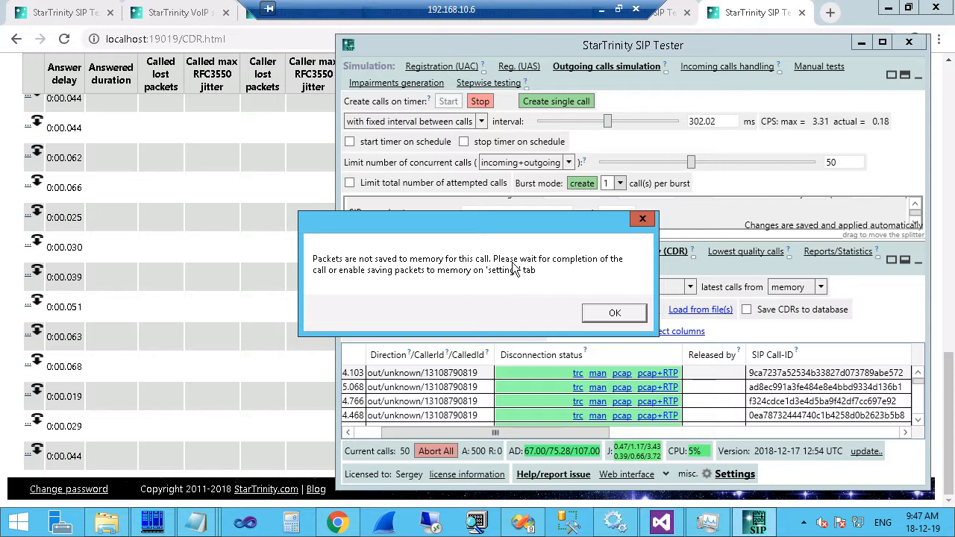
pyautogui.click(642, 218)
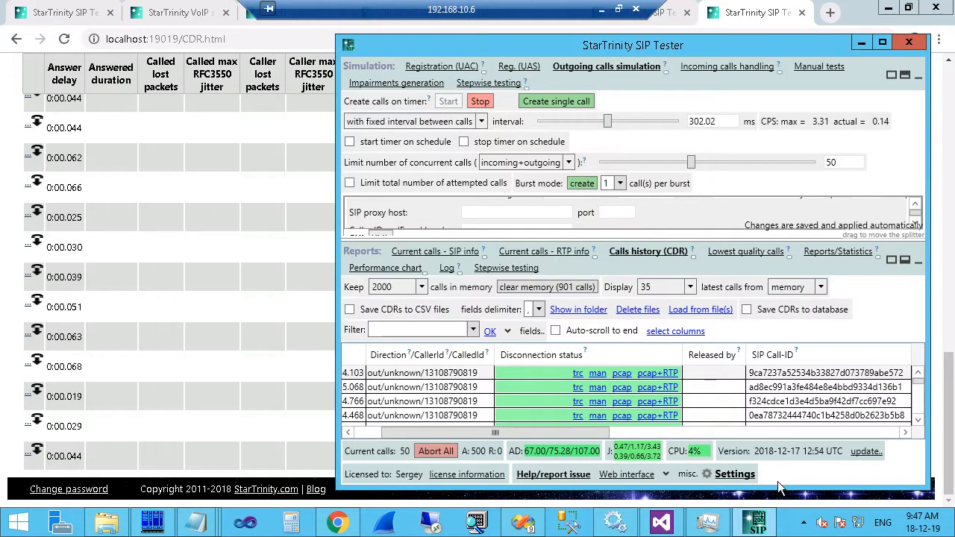
pyautogui.click(734, 474)
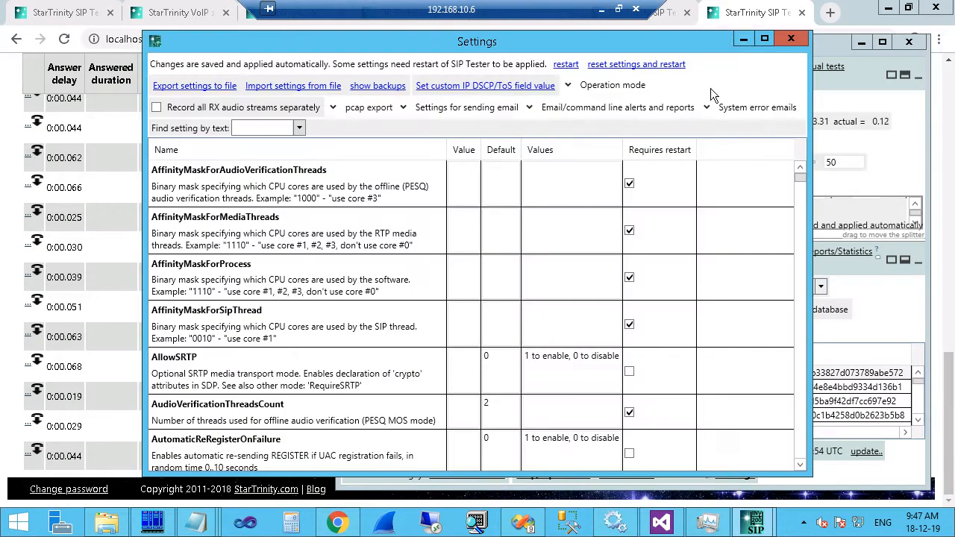
# Under pcap export, turn on Save SIP .pcap to disk and Save SIP+RTP .pcap to disk.
pyautogui.click(605, 87)
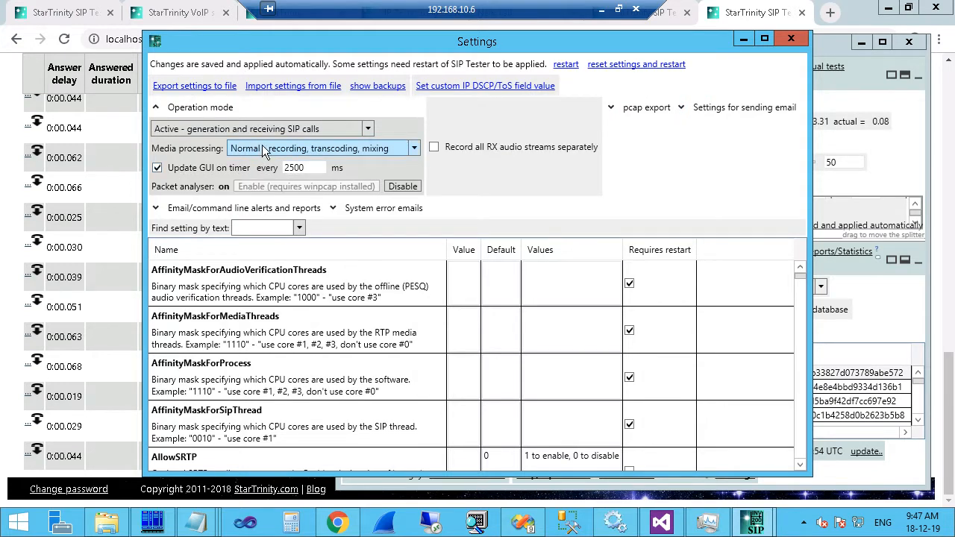
pyautogui.click(643, 109)
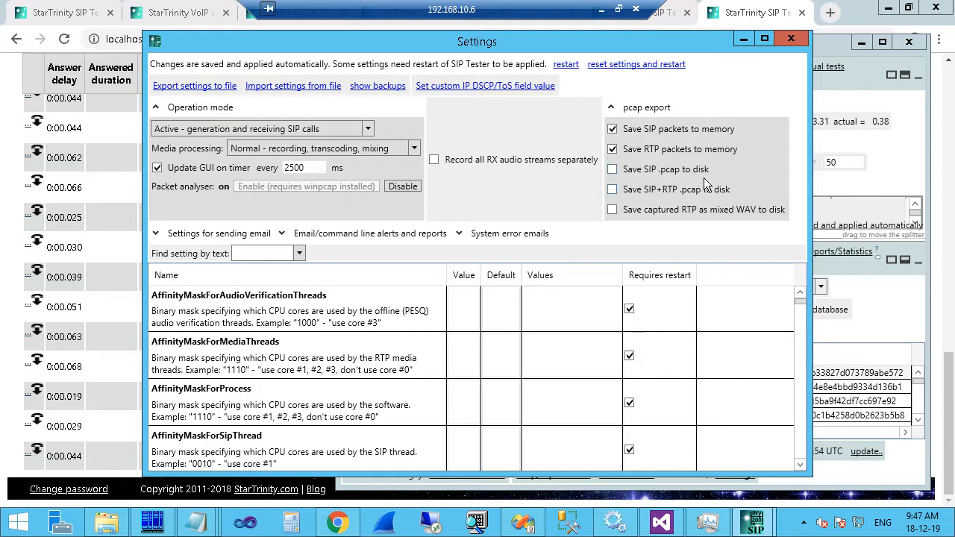
pyautogui.click(613, 170)
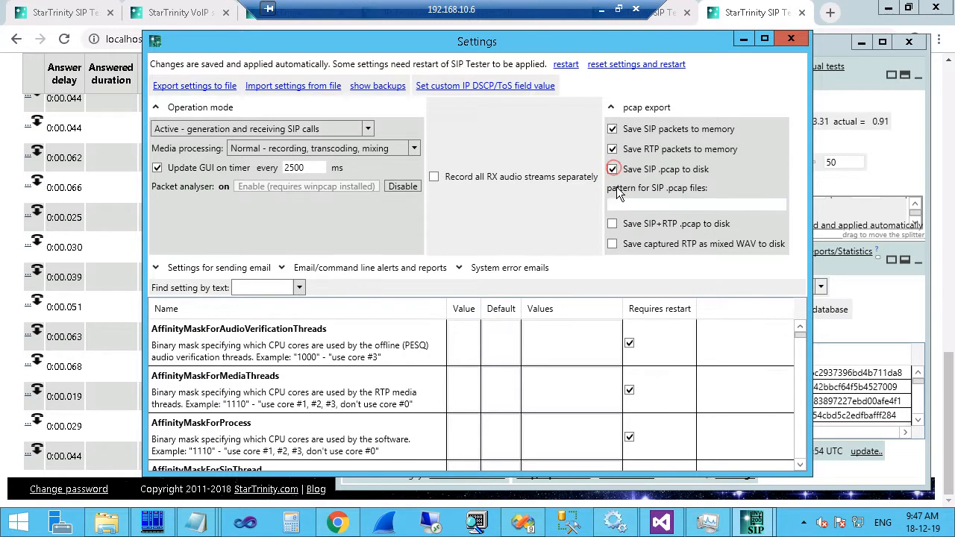
pyautogui.click(612, 225)
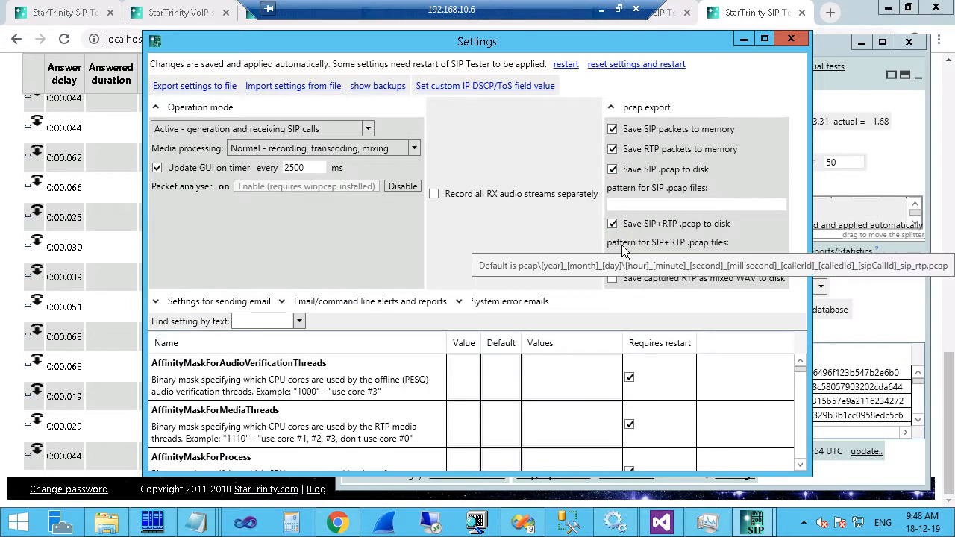
# Turn off keeping SIP and RTP packets in memory, and close Settings.
pyautogui.click(613, 130)
pyautogui.click(613, 149)
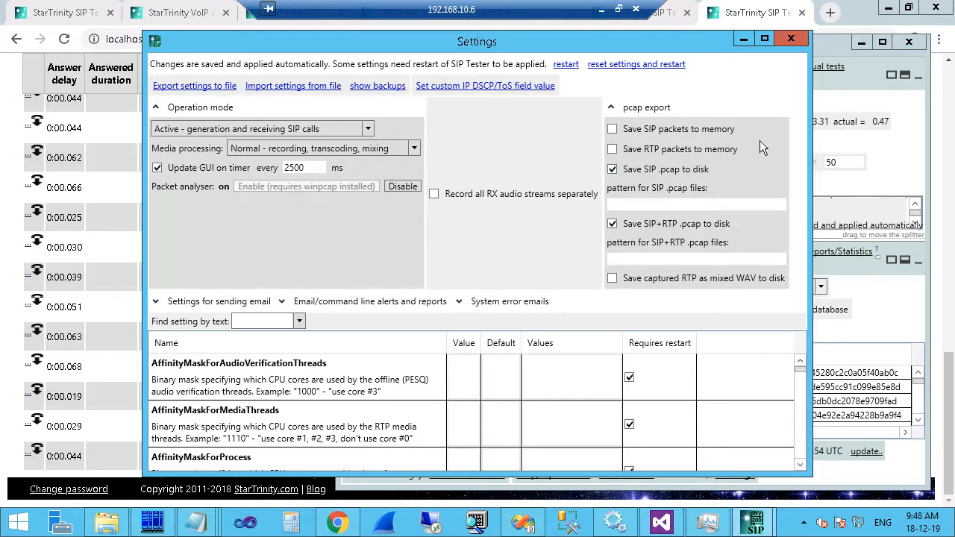
pyautogui.click(791, 39)
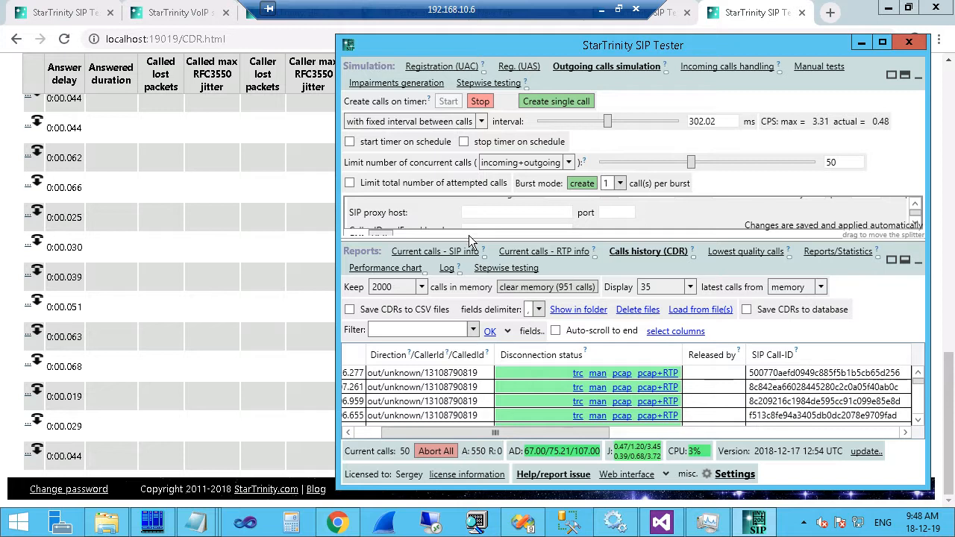
# Slide the Terminate call after answering interval down to about 3,418 ms, then abort all 50 running calls.
pyautogui.moveTo(469, 237); pyautogui.dragTo(470, 302)
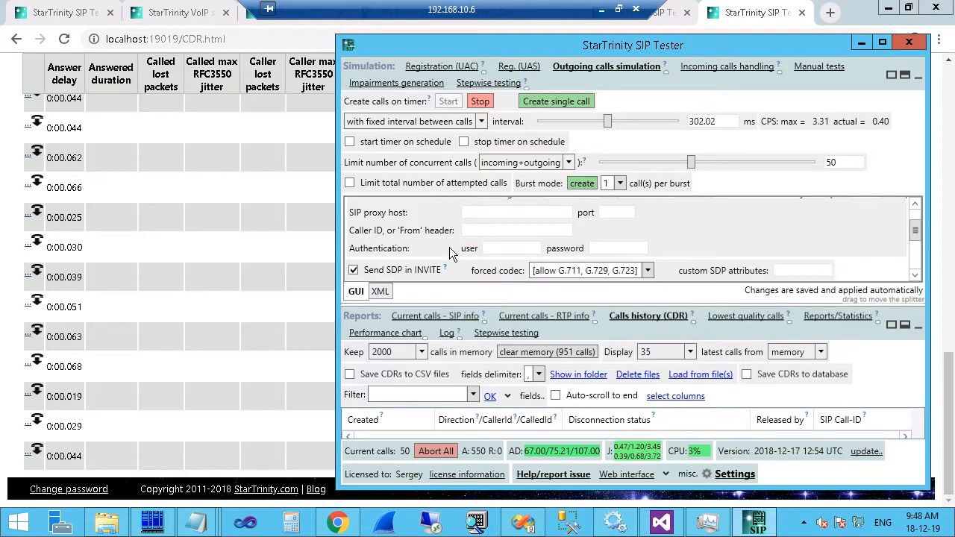
pyautogui.scroll(-3, 448, 209)
pyautogui.scroll(-1, 520, 234)
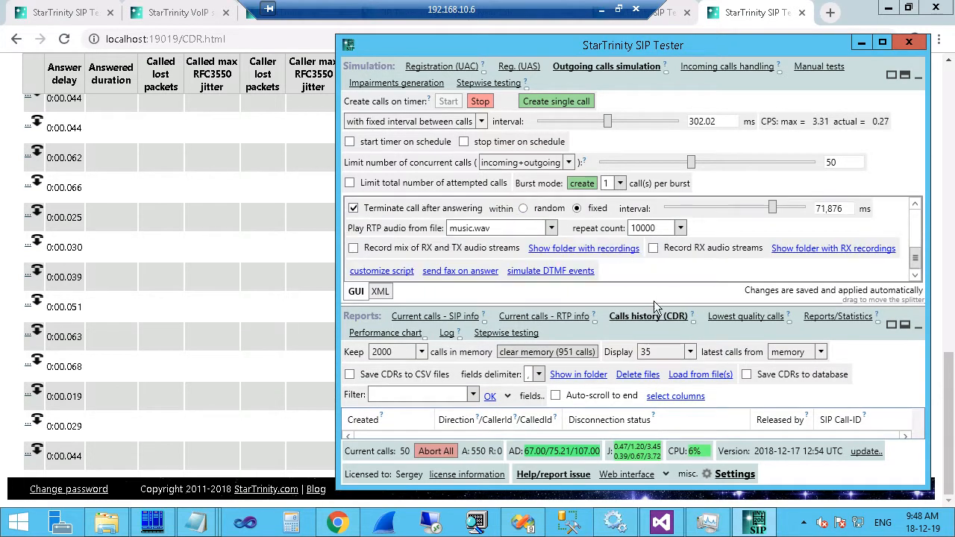
pyautogui.moveTo(657, 303); pyautogui.dragTo(656, 391)
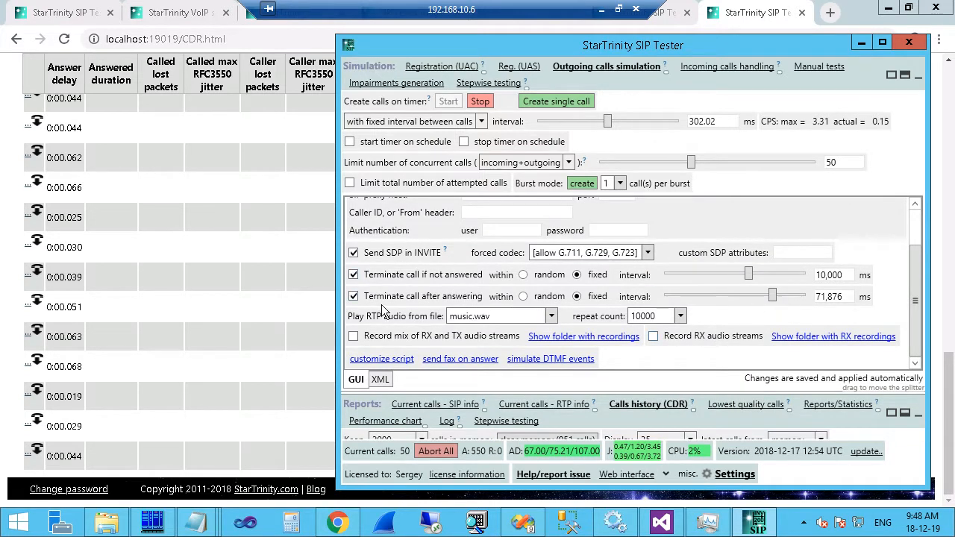
pyautogui.moveTo(774, 299); pyautogui.dragTo(735, 297)
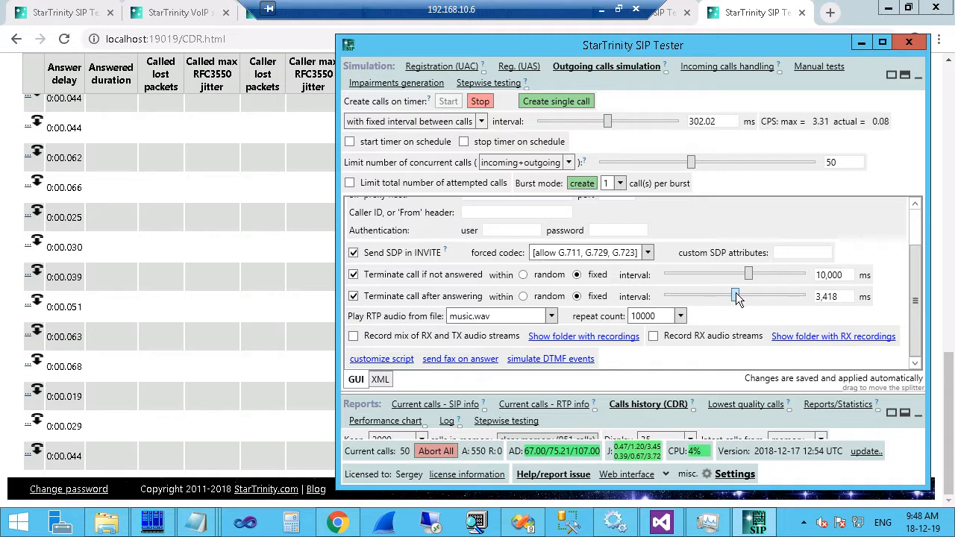
pyautogui.moveTo(728, 391); pyautogui.dragTo(728, 364)
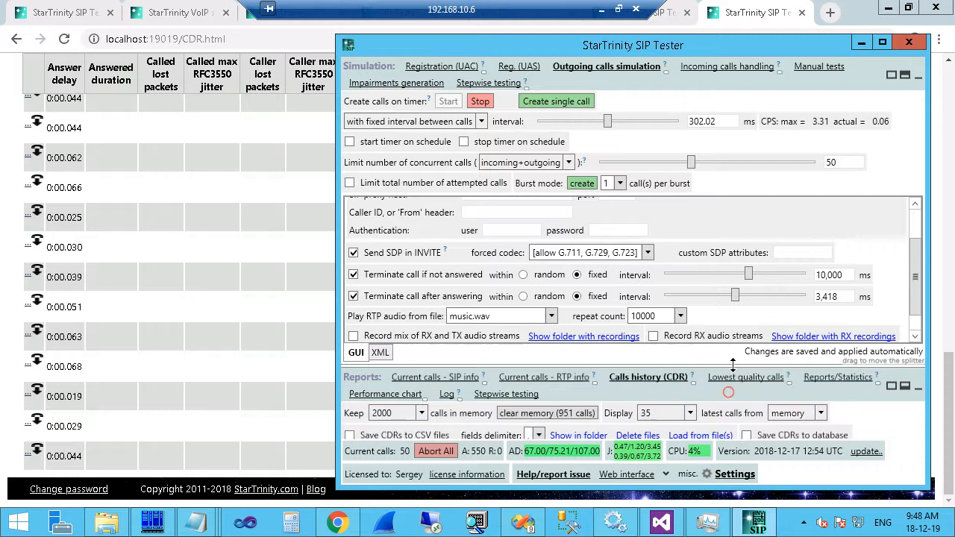
pyautogui.click(431, 451)
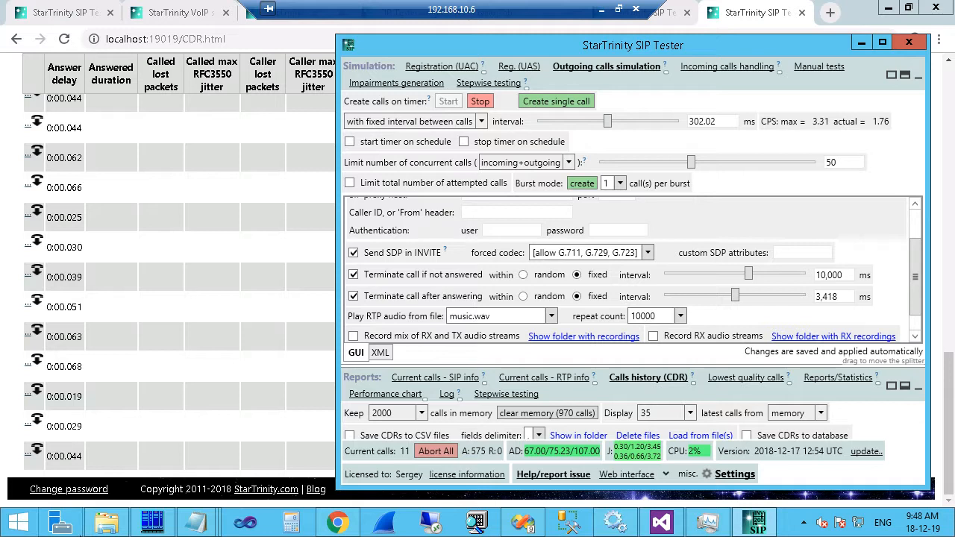
# Open Settings filtered by 'pcap' and select SaveSipAndRtpPacketsToDisk_PathPattern.
pyautogui.click(735, 474)
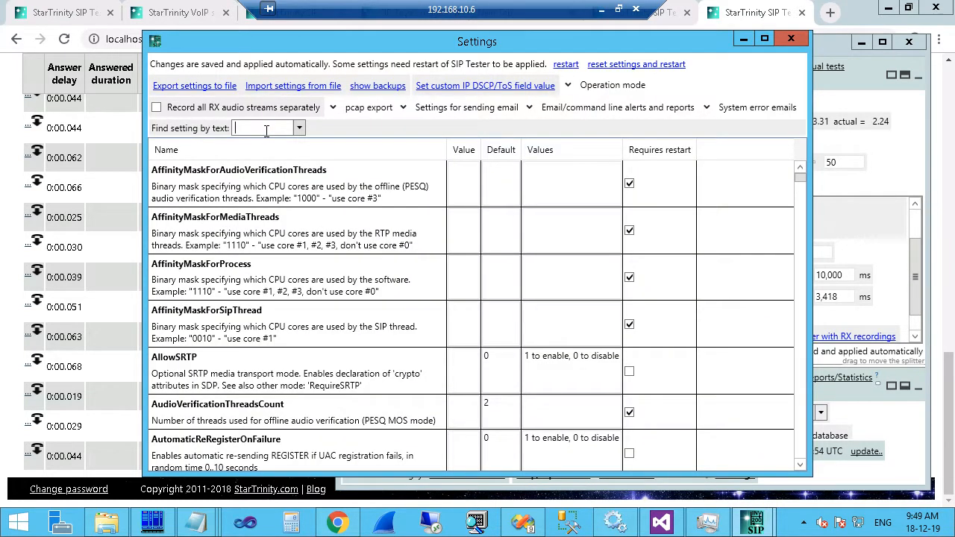
pyautogui.write('pcap')
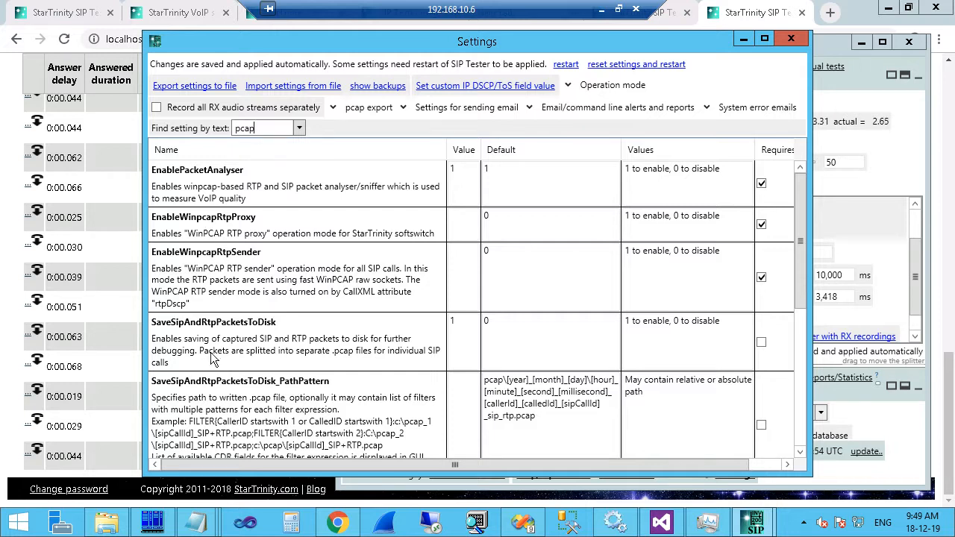
pyautogui.scroll(-3, 209, 365)
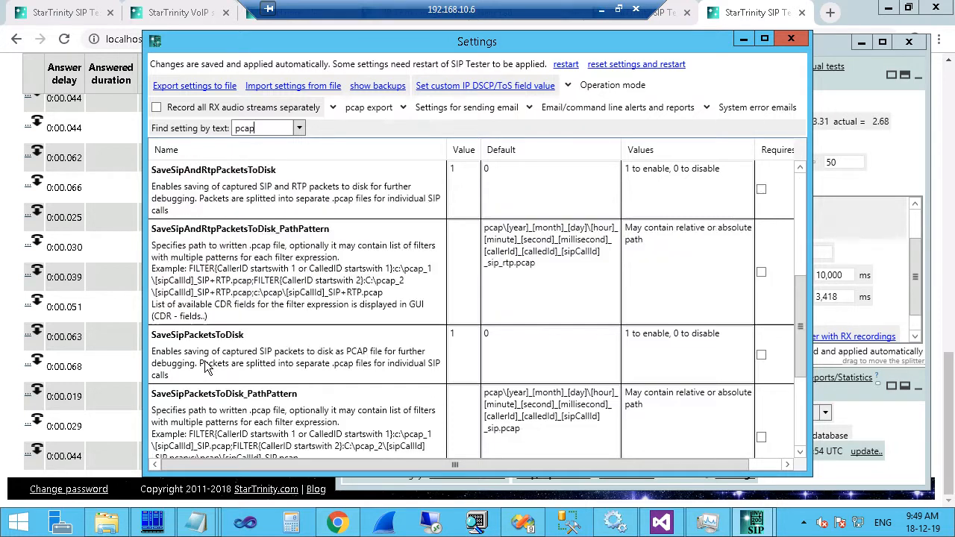
pyautogui.click(261, 174)
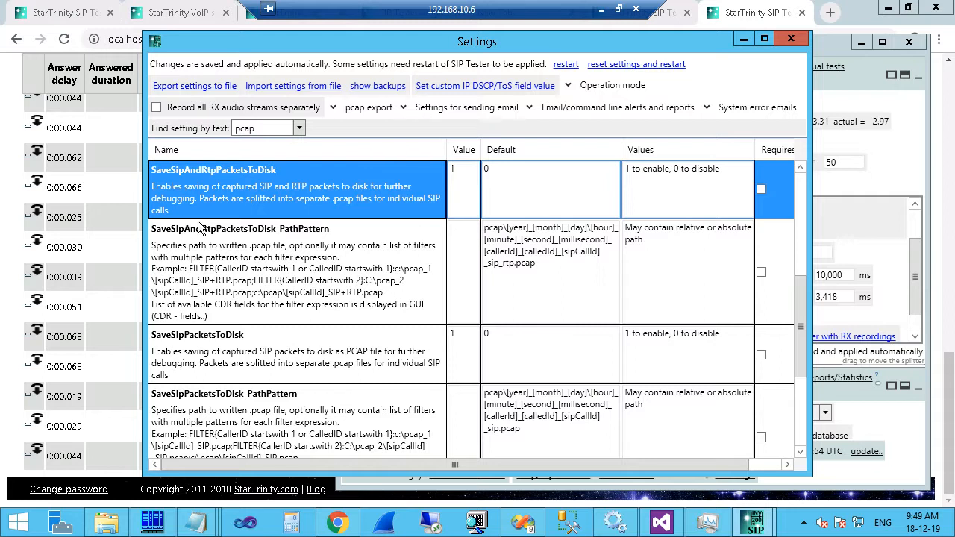
pyautogui.click(287, 229)
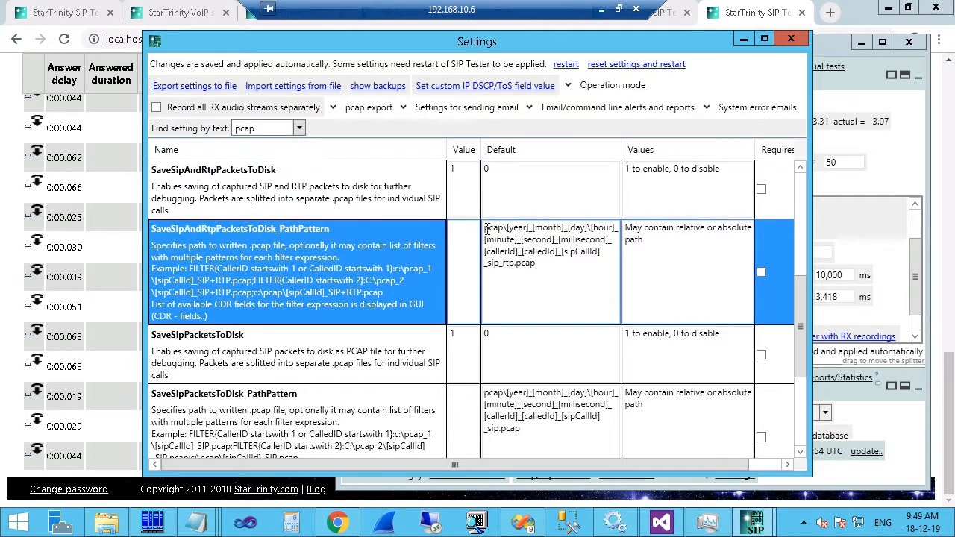
# Highlight the pcap\ folder in the path pattern's Default value, then switch to File Explorer.
pyautogui.moveTo(485, 228); pyautogui.dragTo(509, 232)
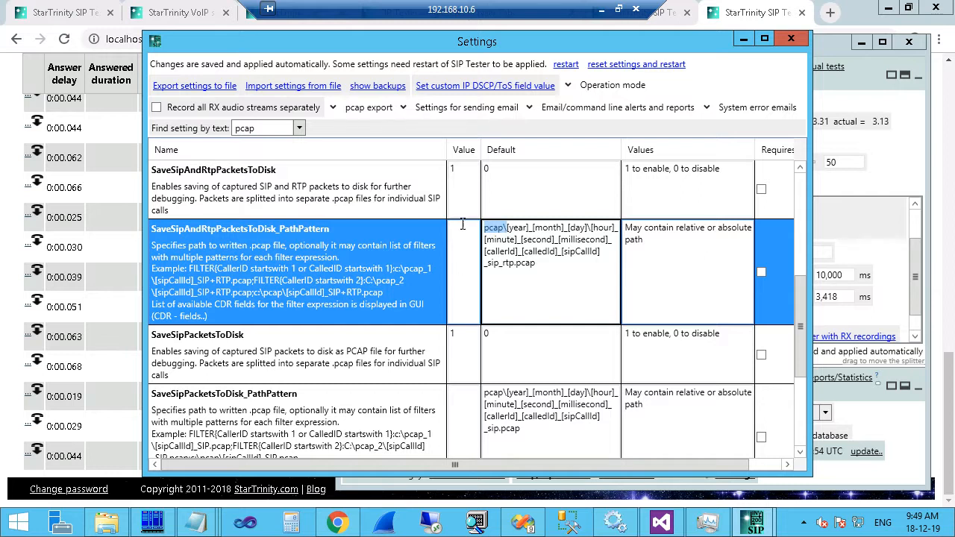
pyautogui.click(483, 229)
pyautogui.doubleClick(483, 229)
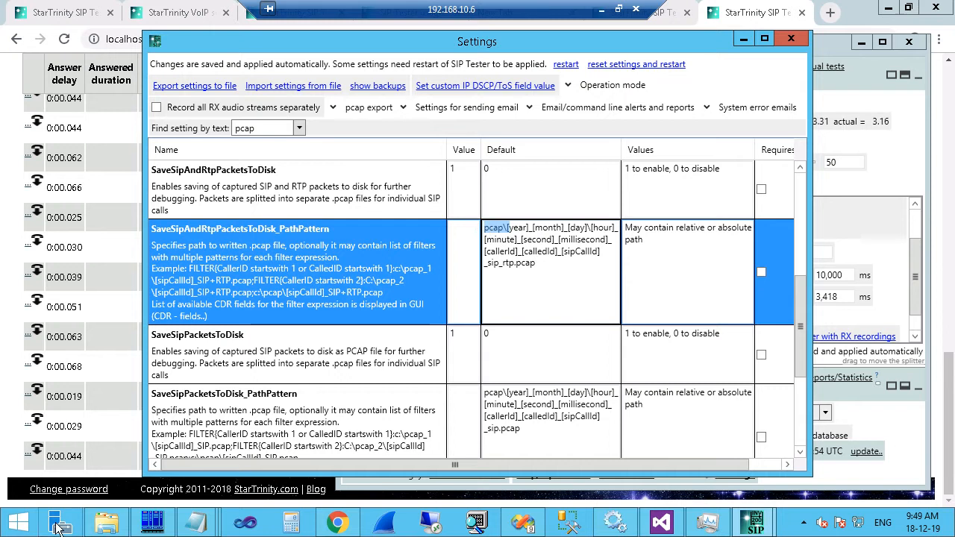
pyautogui.click(103, 525)
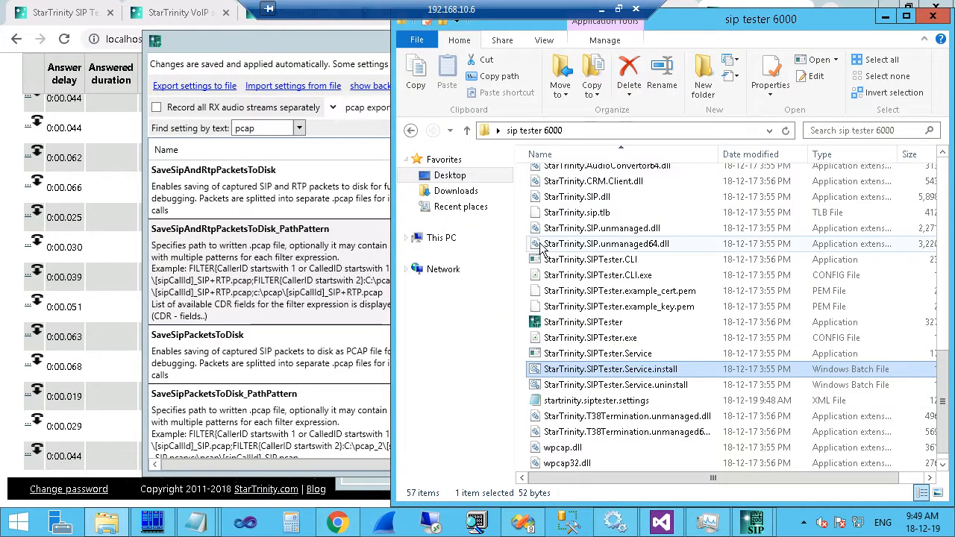
# Open the pcap\2018_12_19 capture folder in File Explorer.
pyautogui.press('Home')
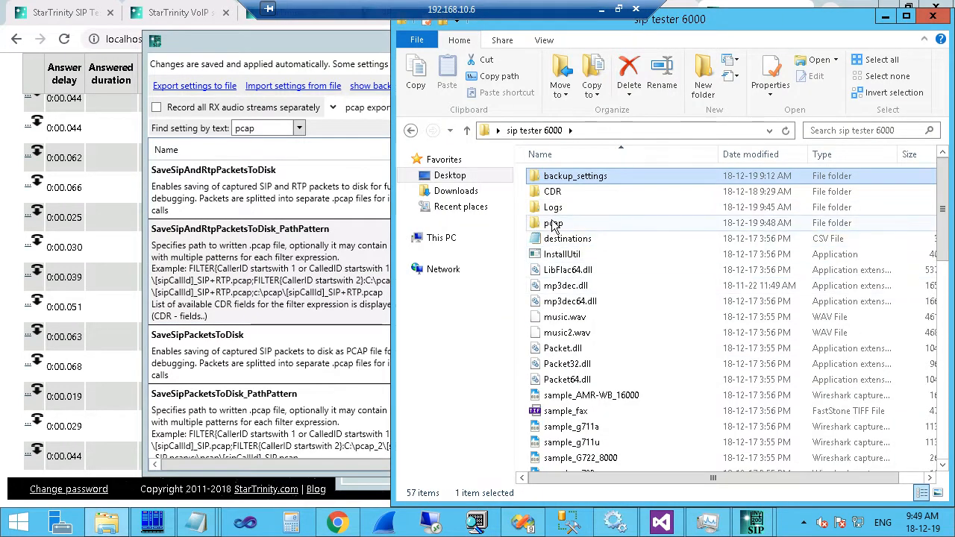
pyautogui.click(552, 224)
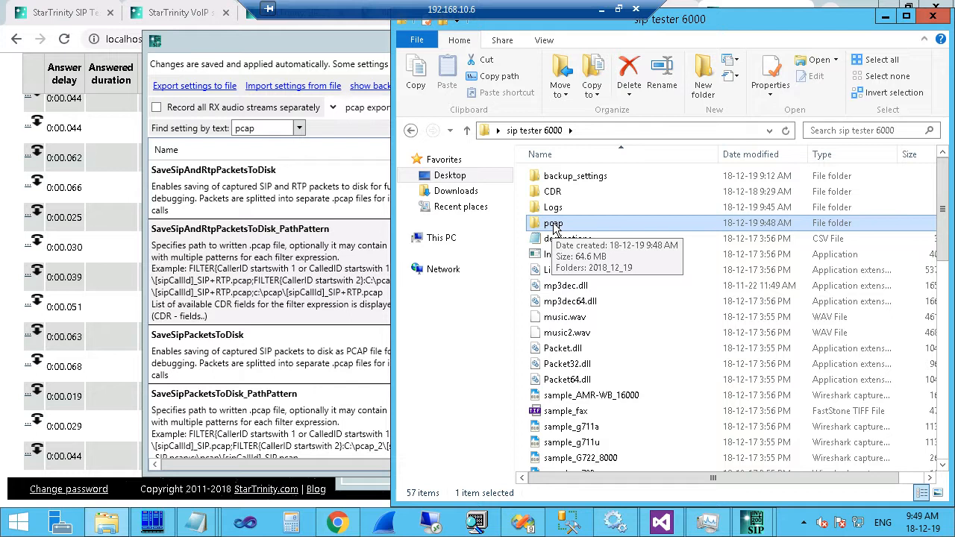
pyautogui.doubleClick(553, 224)
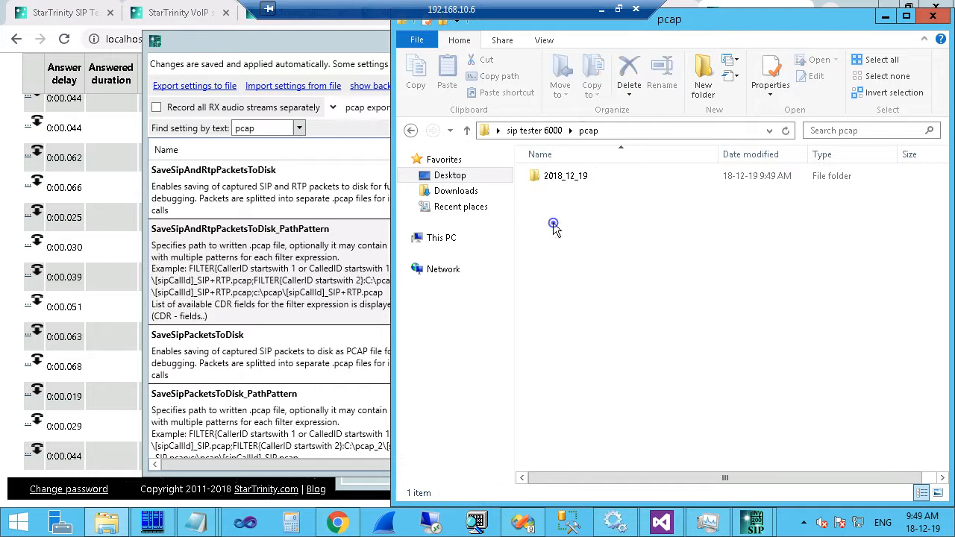
pyautogui.doubleClick(564, 180)
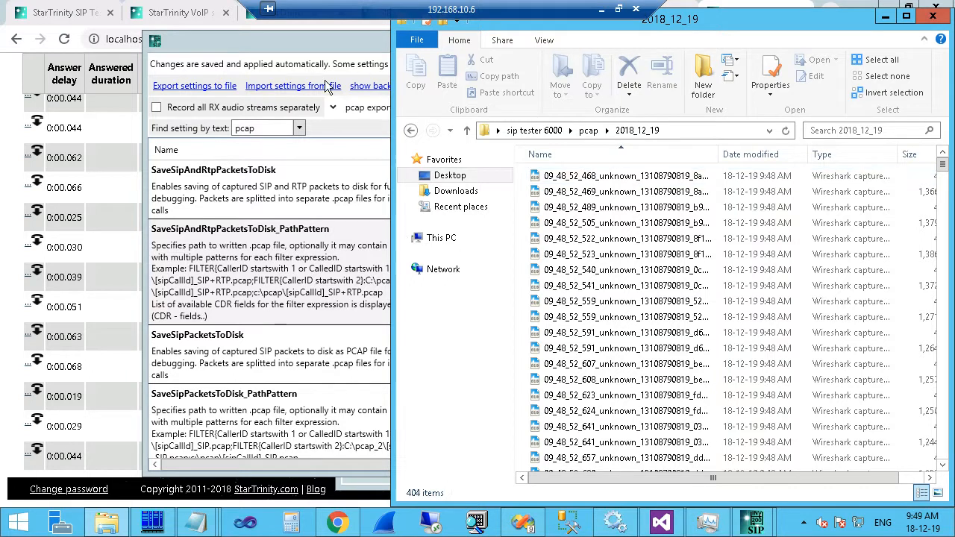
# Widen the Name column and window, then open a call's _sip capture file in Wireshark.
pyautogui.click(646, 176)
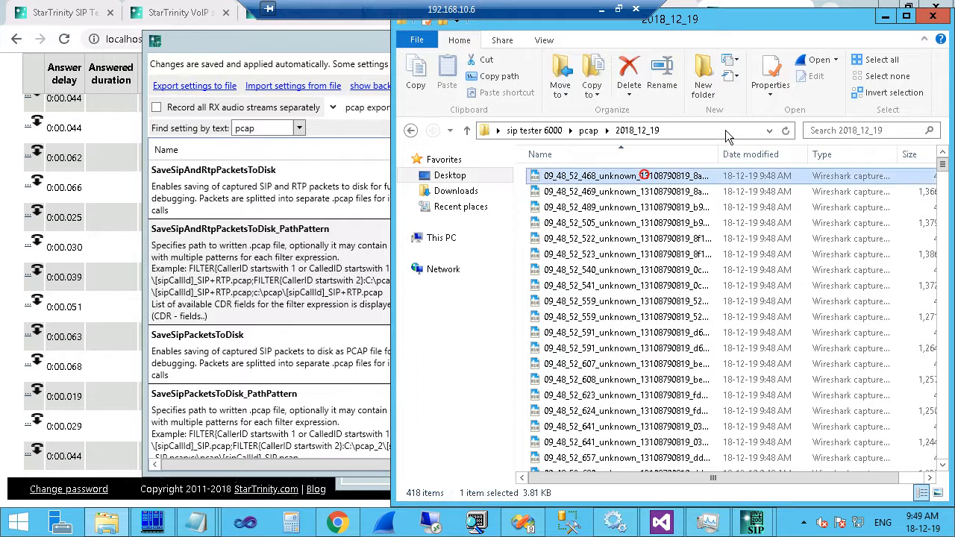
pyautogui.moveTo(725, 154); pyautogui.dragTo(905, 130)
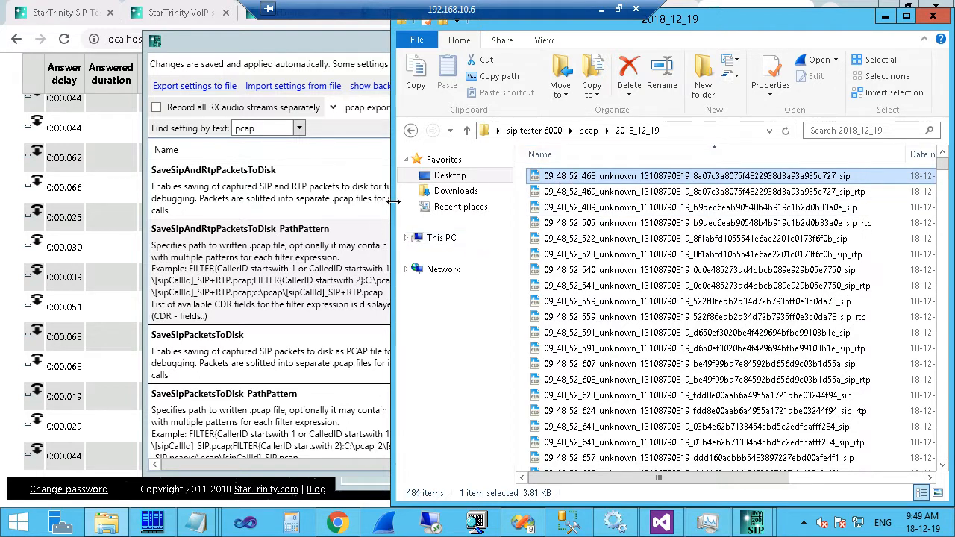
pyautogui.moveTo(390, 208); pyautogui.dragTo(256, 207)
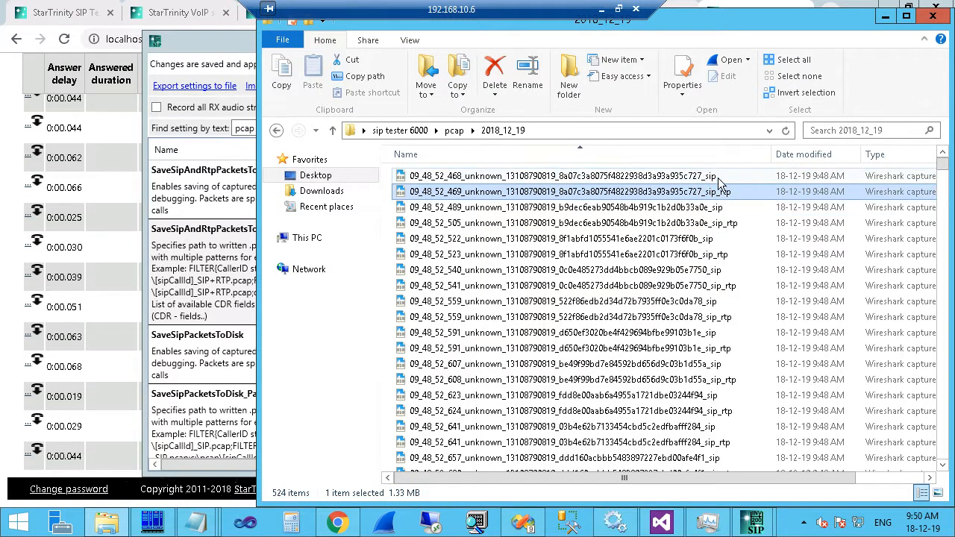
pyautogui.click(696, 190)
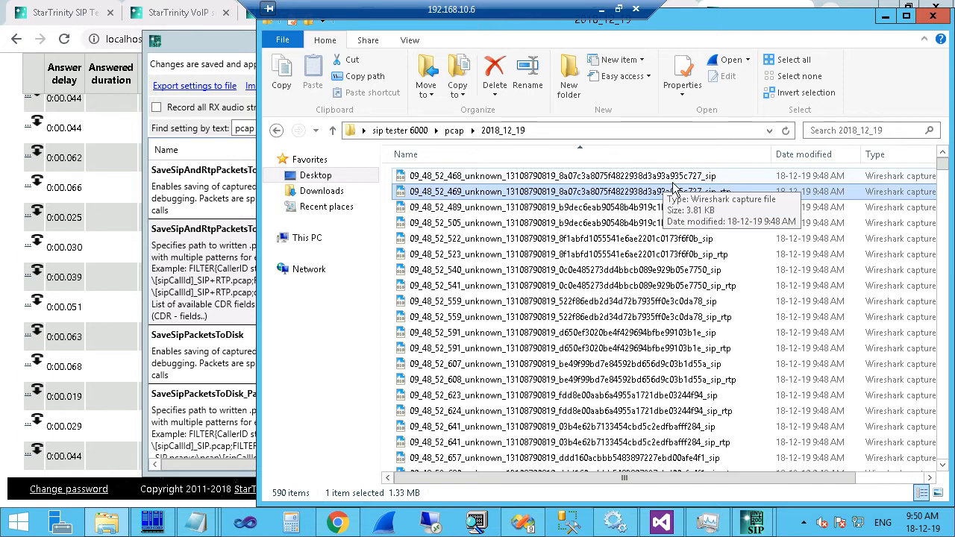
pyautogui.click(705, 176)
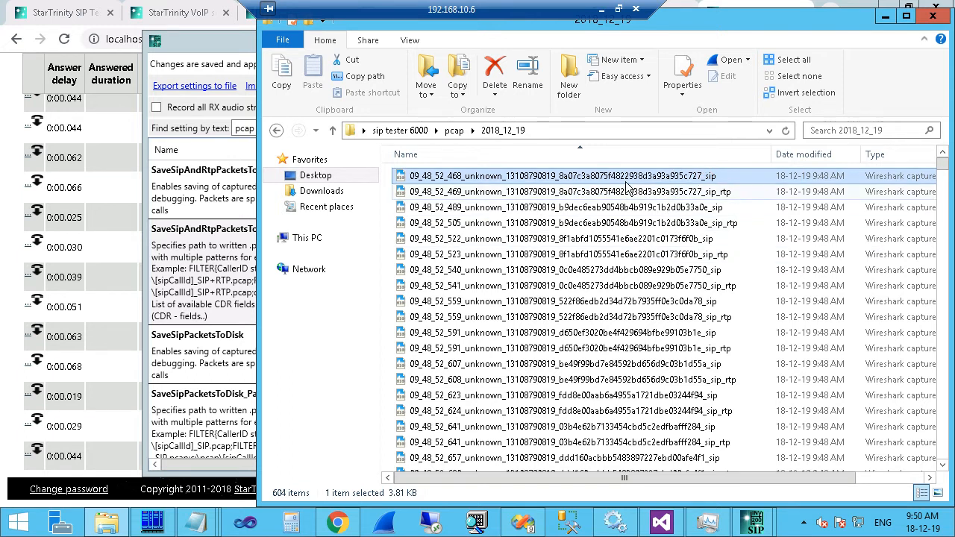
pyautogui.click(696, 239)
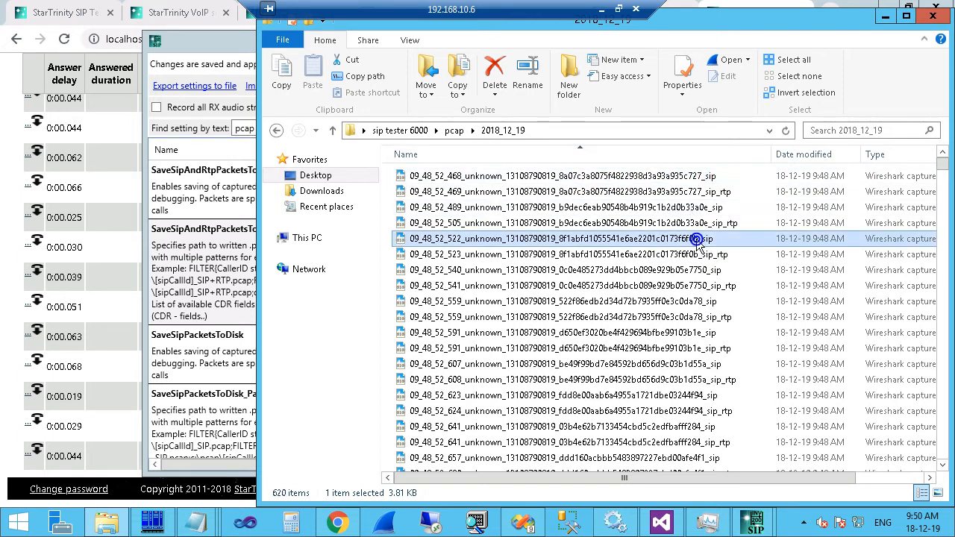
pyautogui.doubleClick(634, 240)
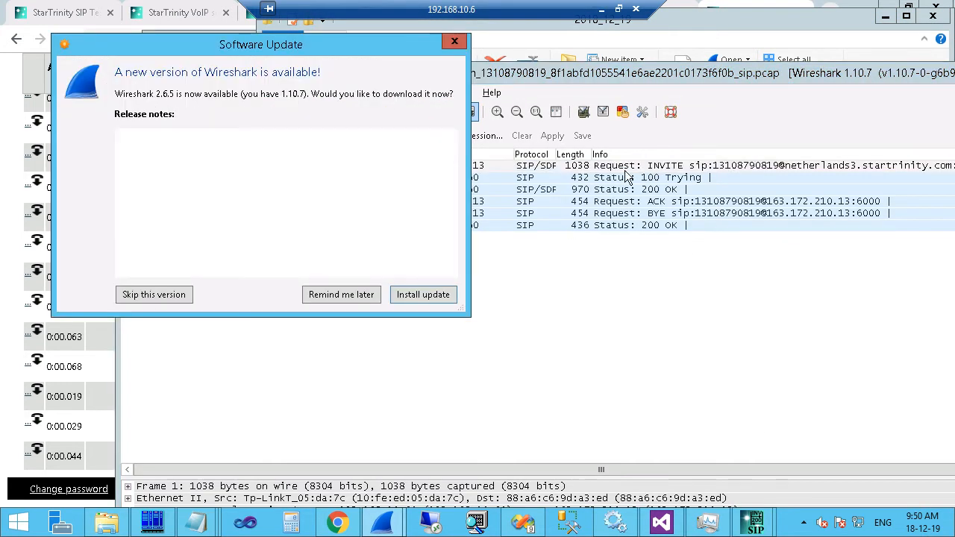
# Dismiss the update prompt and inspect the 200 OK, 100 Trying and BYE packets.
pyautogui.click(456, 42)
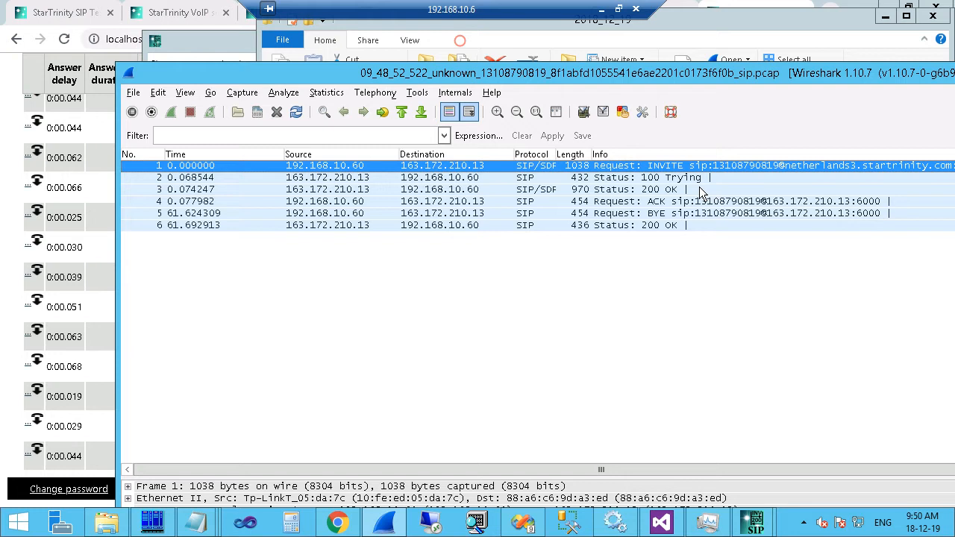
pyautogui.click(657, 225)
pyautogui.click(663, 178)
pyautogui.click(660, 189)
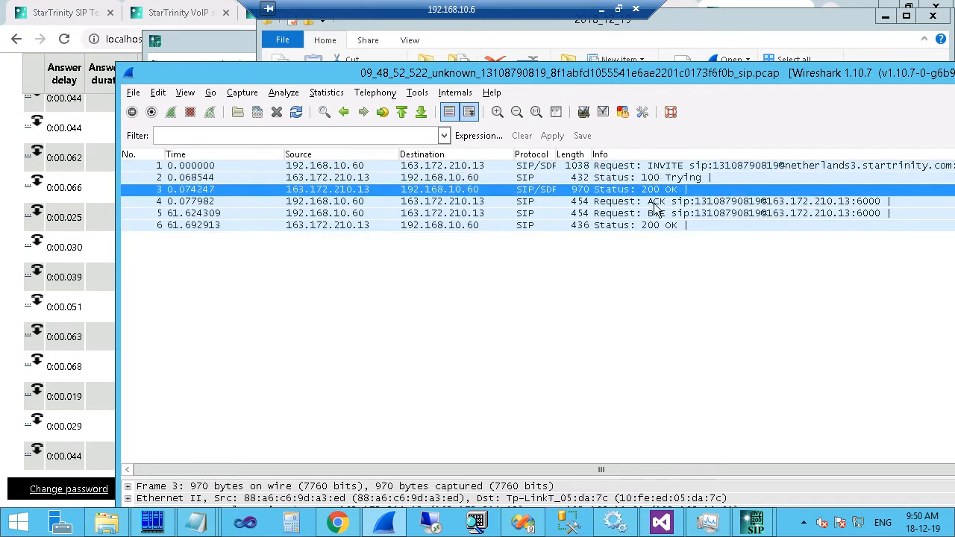
pyautogui.click(630, 213)
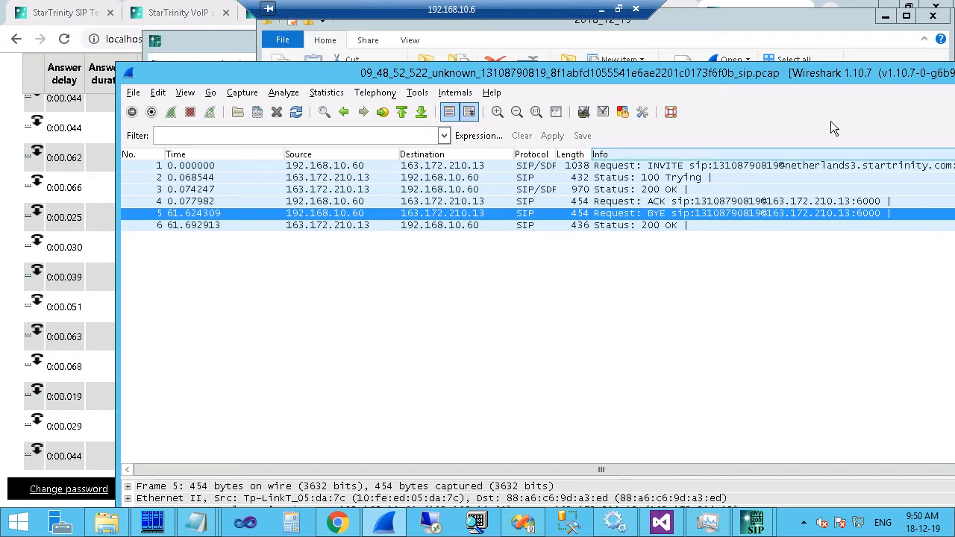
# Move the Wireshark window aside, close it, and return to the architecture page.
pyautogui.moveTo(904, 73); pyautogui.dragTo(763, 80)
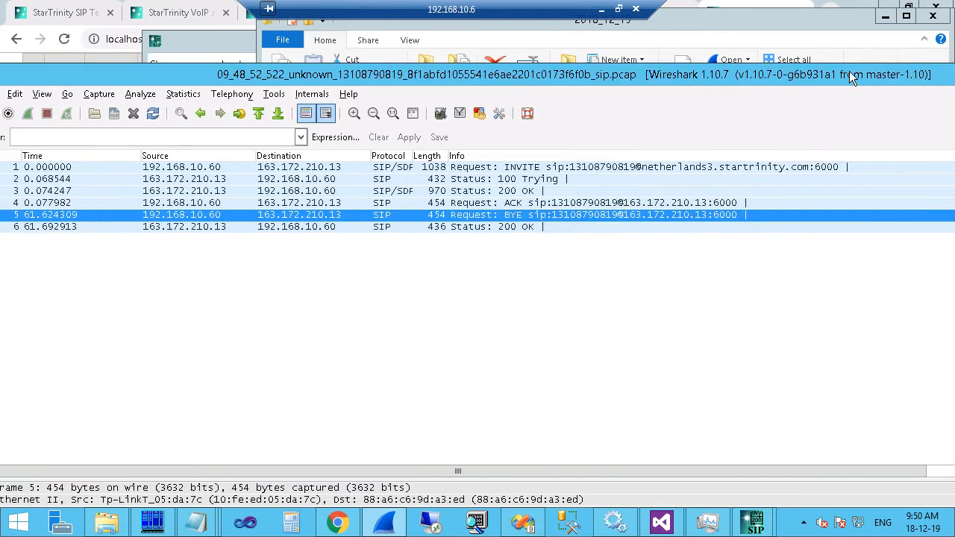
pyautogui.moveTo(849, 72); pyautogui.dragTo(694, 121)
pyautogui.moveTo(904, 122); pyautogui.dragTo(821, 134)
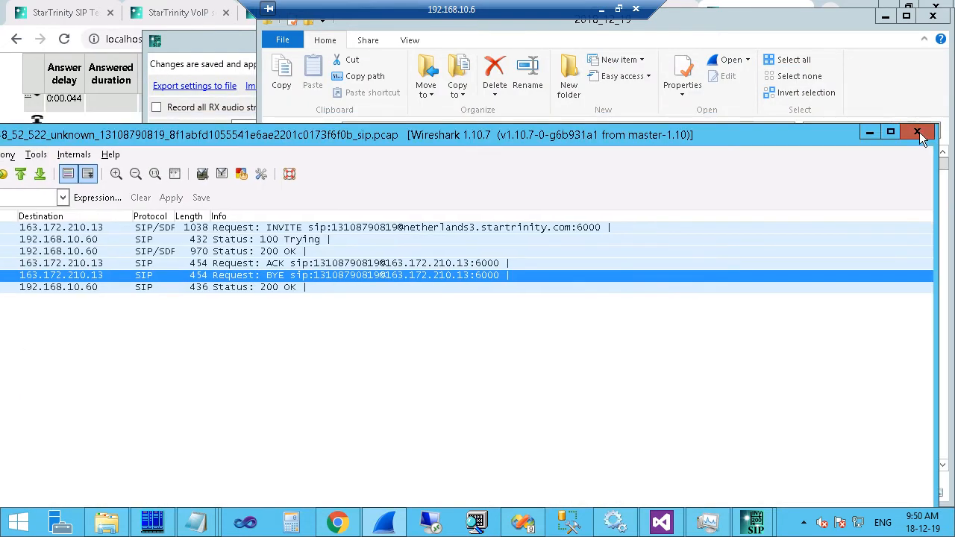
pyautogui.click(919, 133)
pyautogui.click(173, 13)
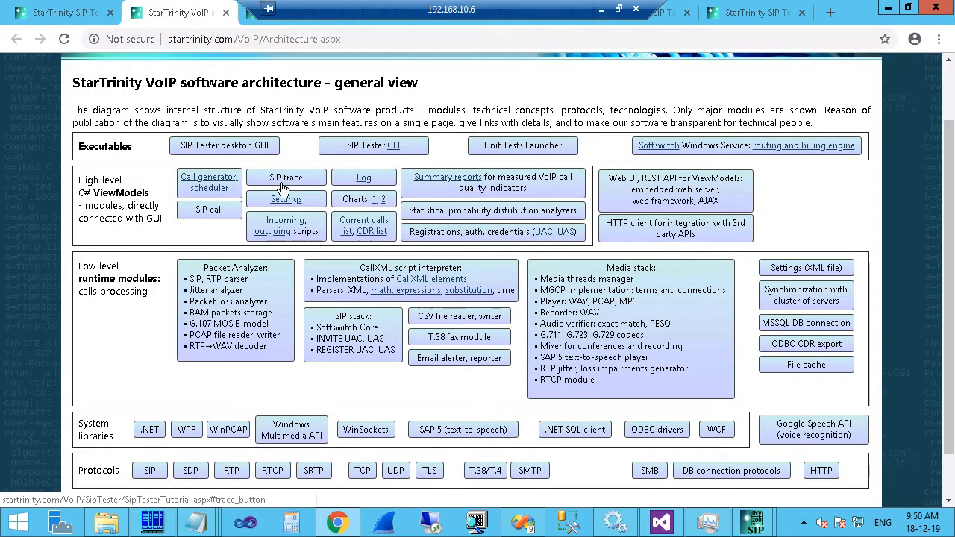
# Highlight the Settings module in the diagram, then open and close SIP Tester's Settings to reach its main window.
pyautogui.moveTo(257, 199); pyautogui.dragTo(302, 198)
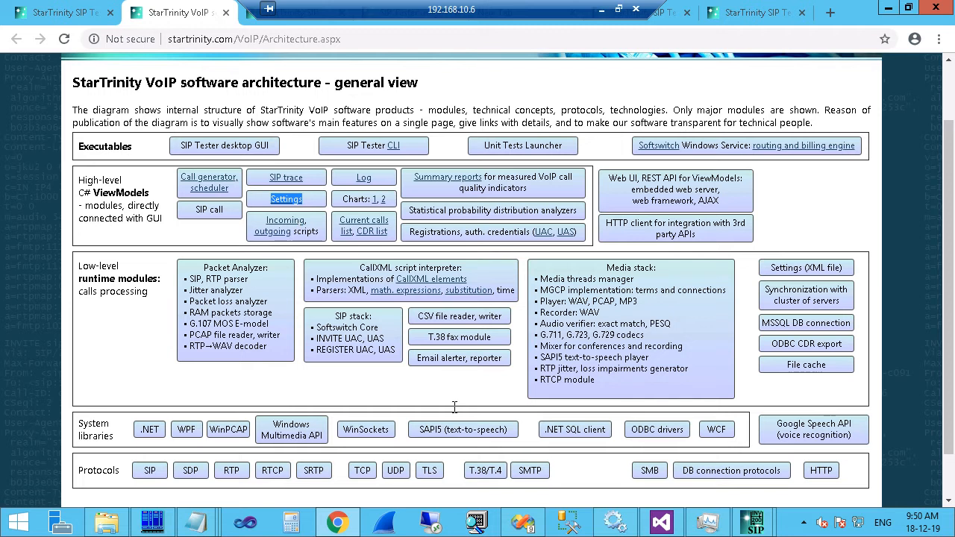
pyautogui.moveTo(754, 522)
pyautogui.click(887, 455)
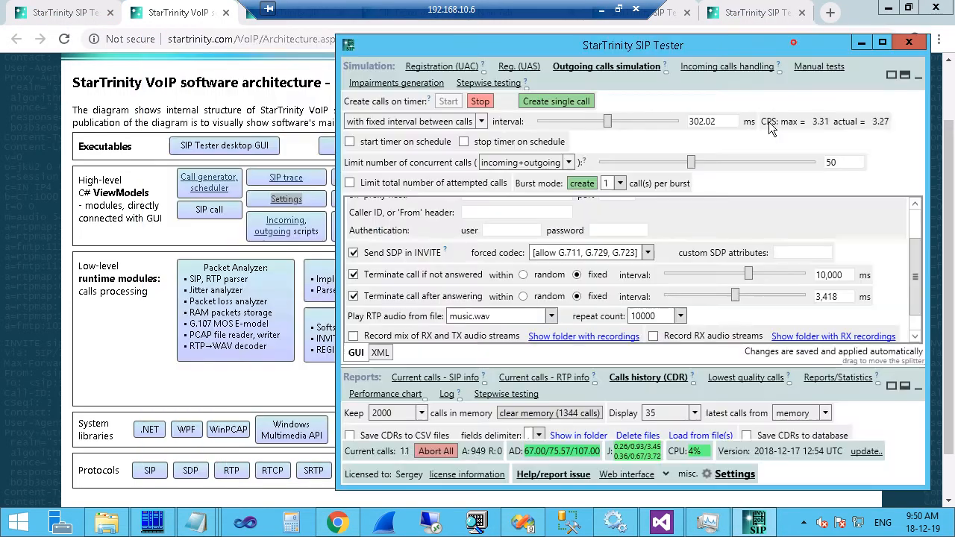
pyautogui.click(790, 38)
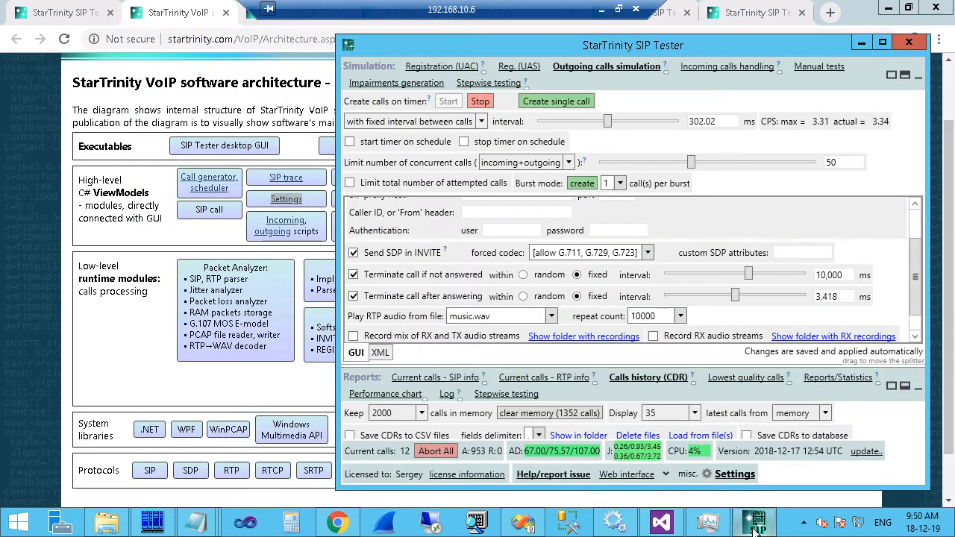
# Open SIP Tester's Settings and briefly expand then collapse the email sending section.
pyautogui.click(880, 469)
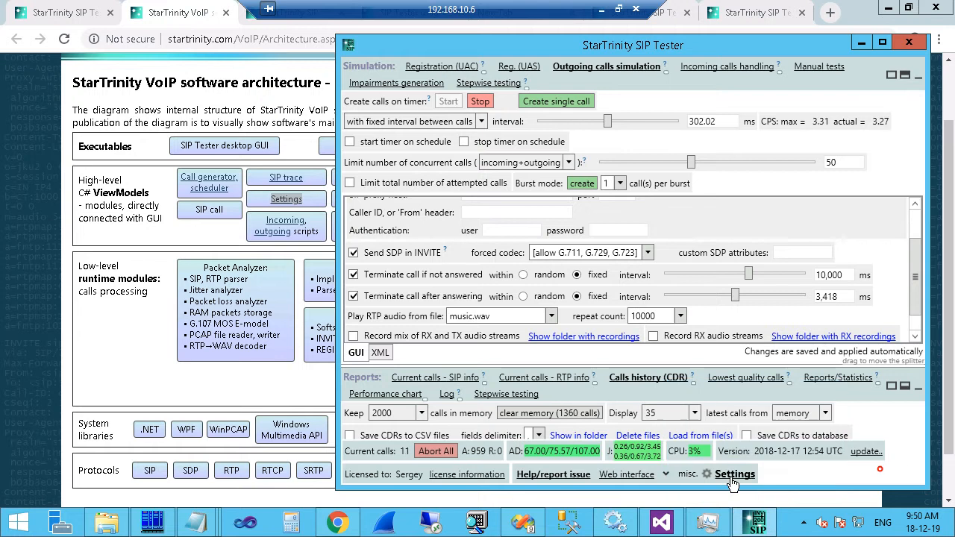
pyautogui.click(733, 477)
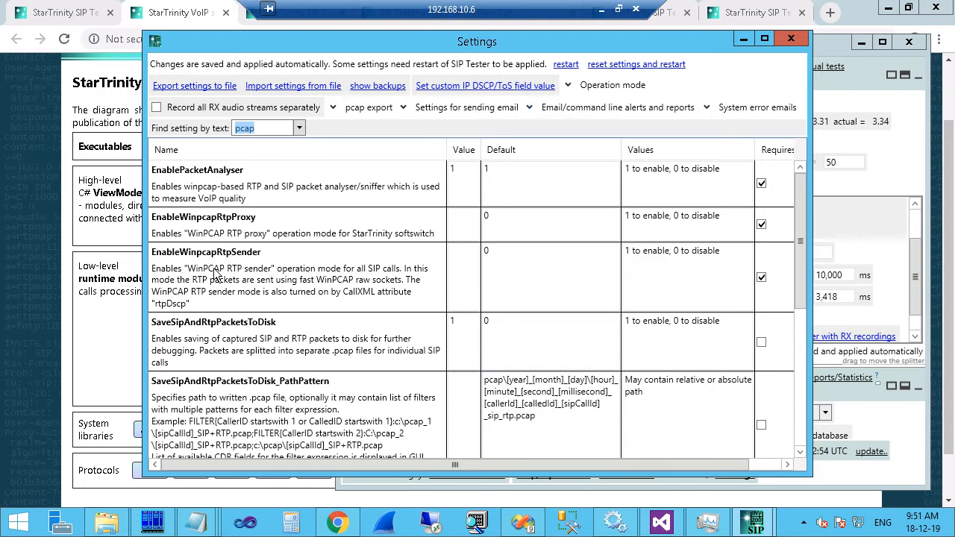
pyautogui.scroll(-5, 212, 297)
pyautogui.scroll(5, 220, 297)
pyautogui.click(440, 111)
pyautogui.click(426, 111)
# Under pcap export, uncheck Save SIP+RTP .pcap to disk and Save SIP .pcap to disk, then collapse the sections.
pyautogui.click(358, 108)
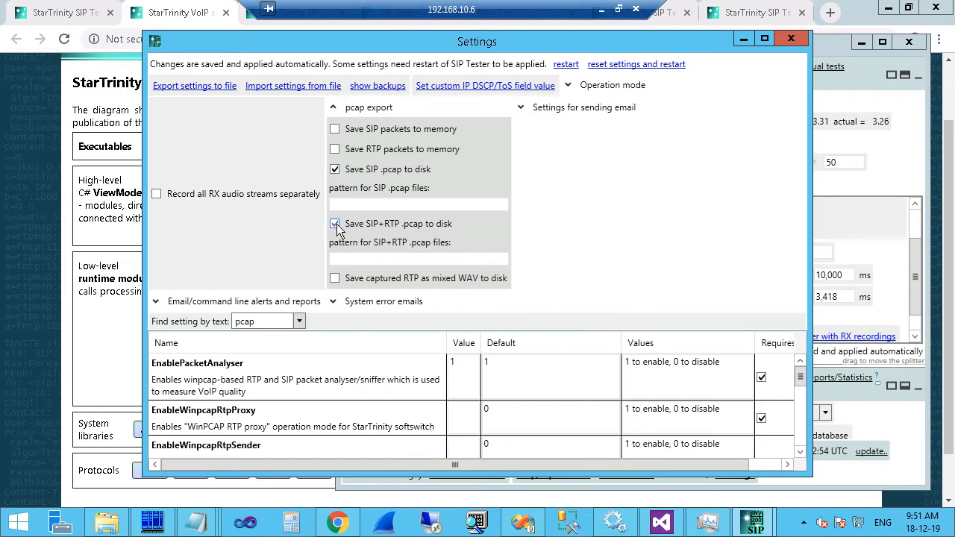
pyautogui.click(336, 224)
pyautogui.click(335, 172)
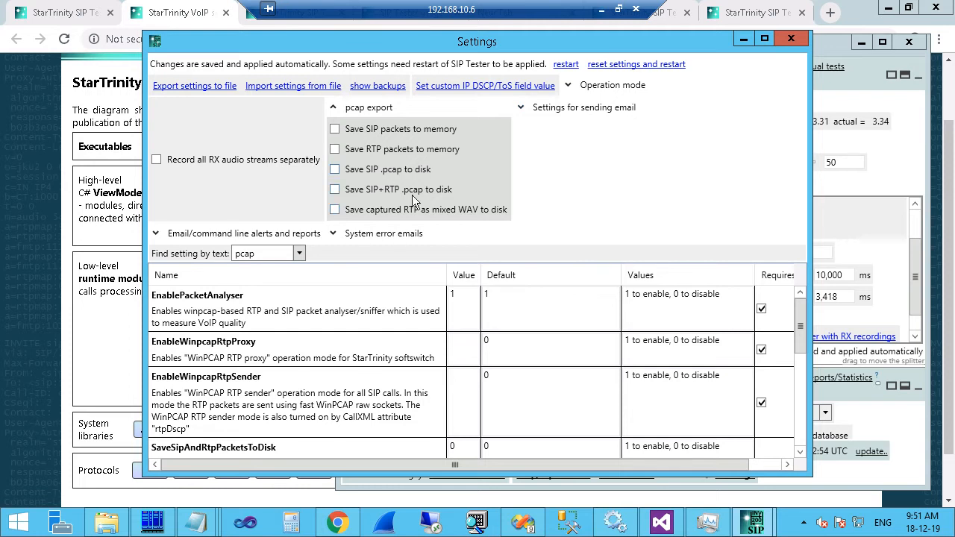
pyautogui.click(550, 110)
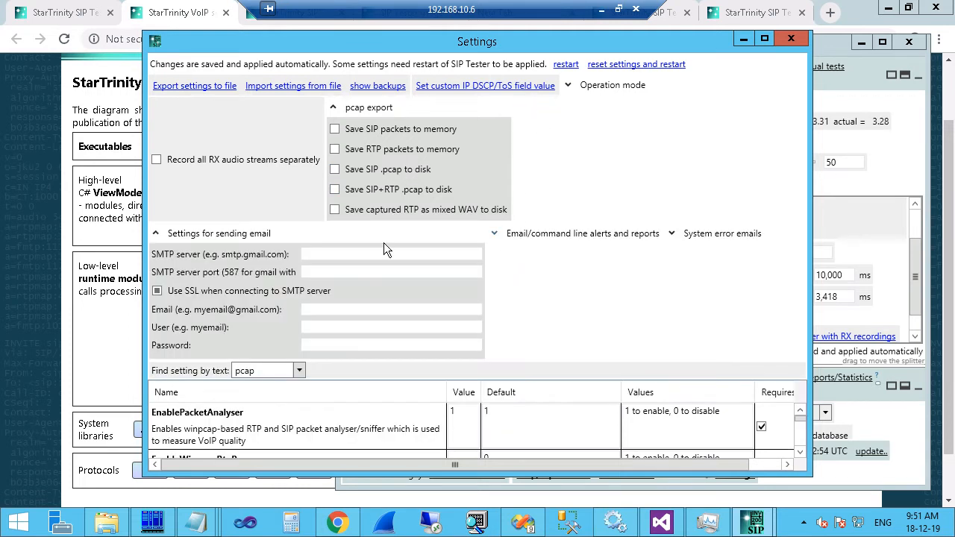
pyautogui.click(232, 238)
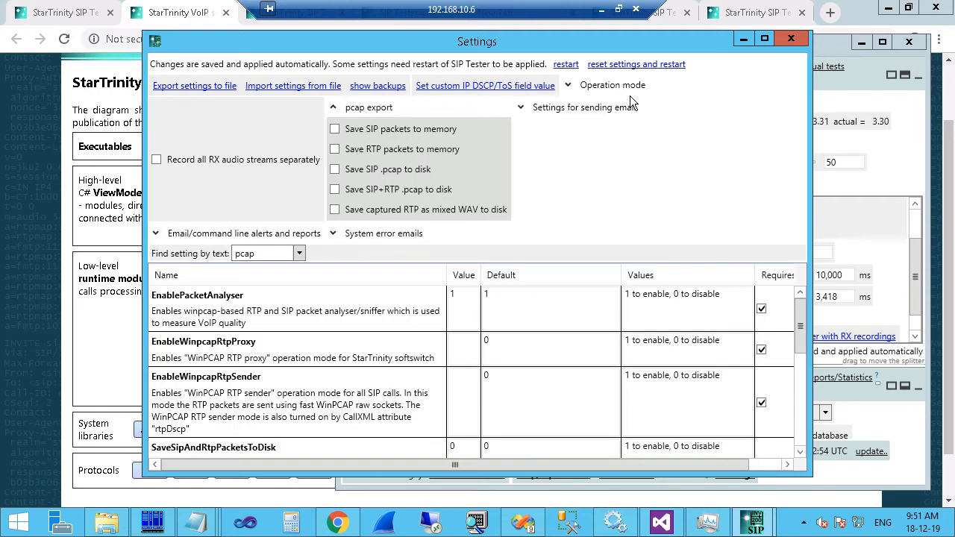
pyautogui.click(333, 107)
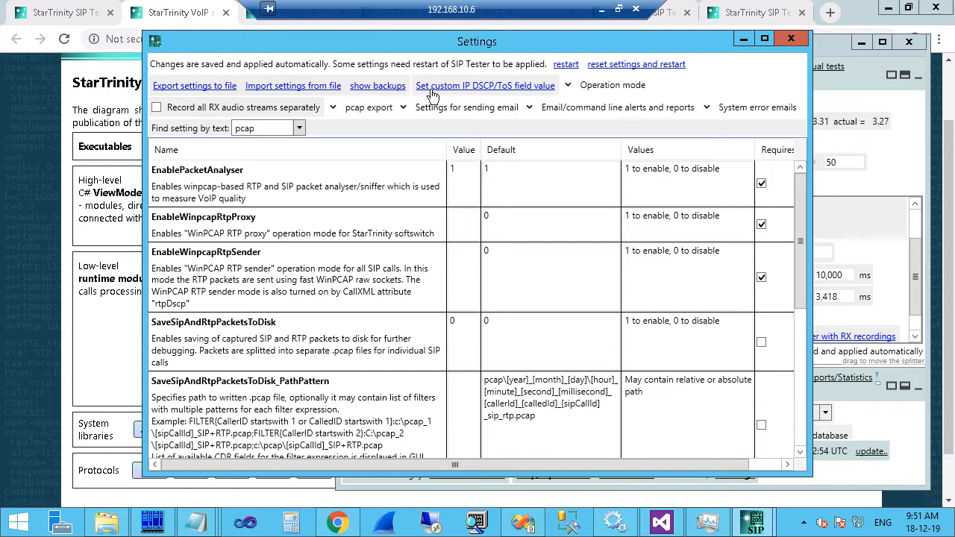
# Export the current settings as 01backup.xml and acknowledge the export confirmation.
pyautogui.click(195, 86)
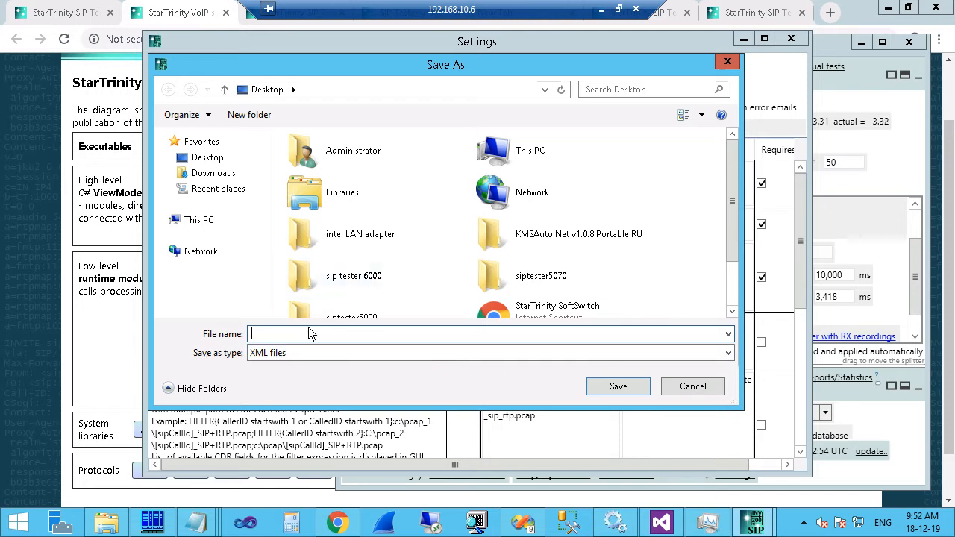
pyautogui.write('01')
pyautogui.press('super+c')
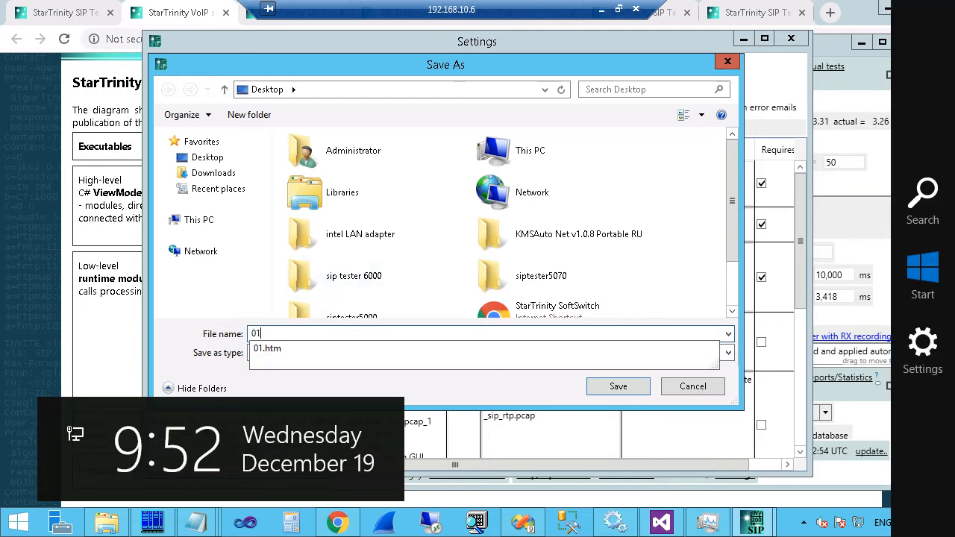
pyautogui.press('Escape')
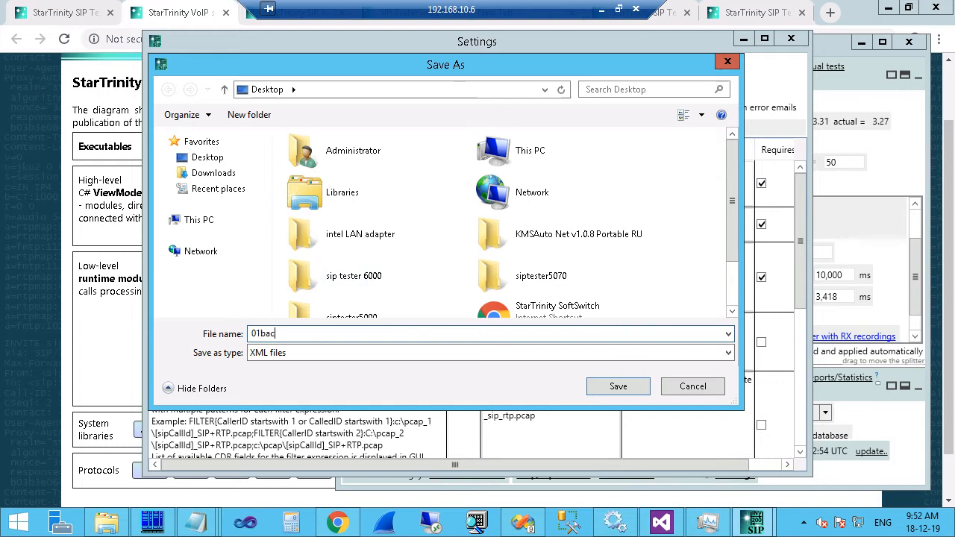
pyautogui.click(618, 385)
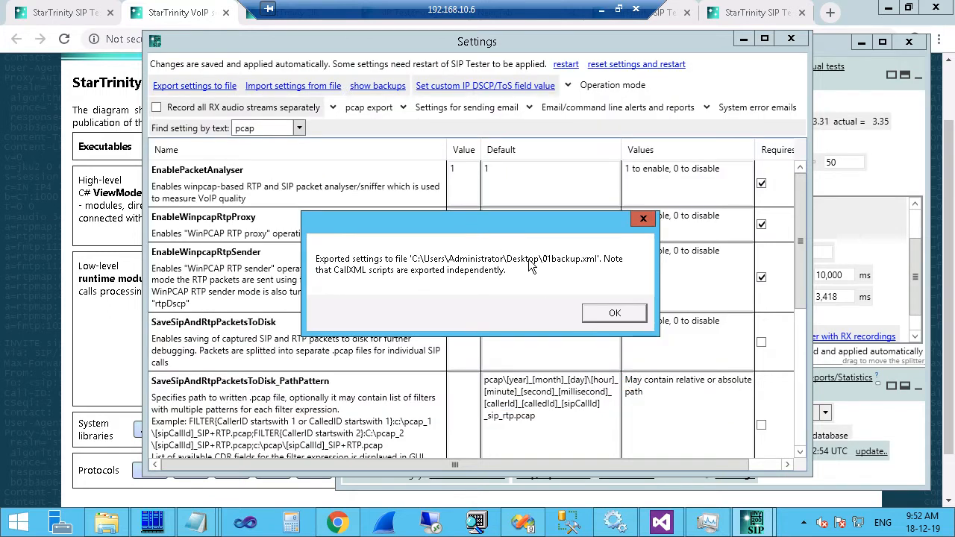
pyautogui.click(611, 313)
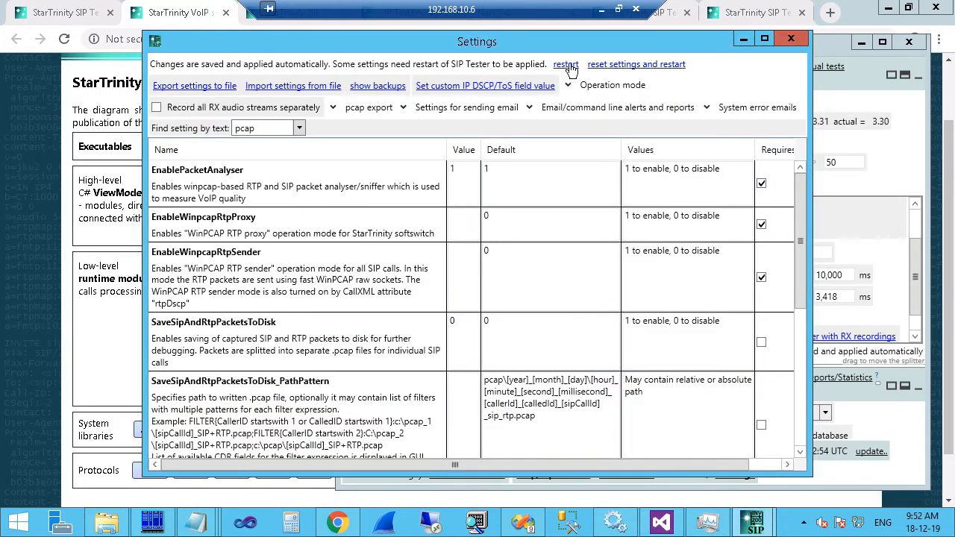
# Pick 01backup for import but cancel it, then open the automatic settings backups folder.
pyautogui.click(269, 88)
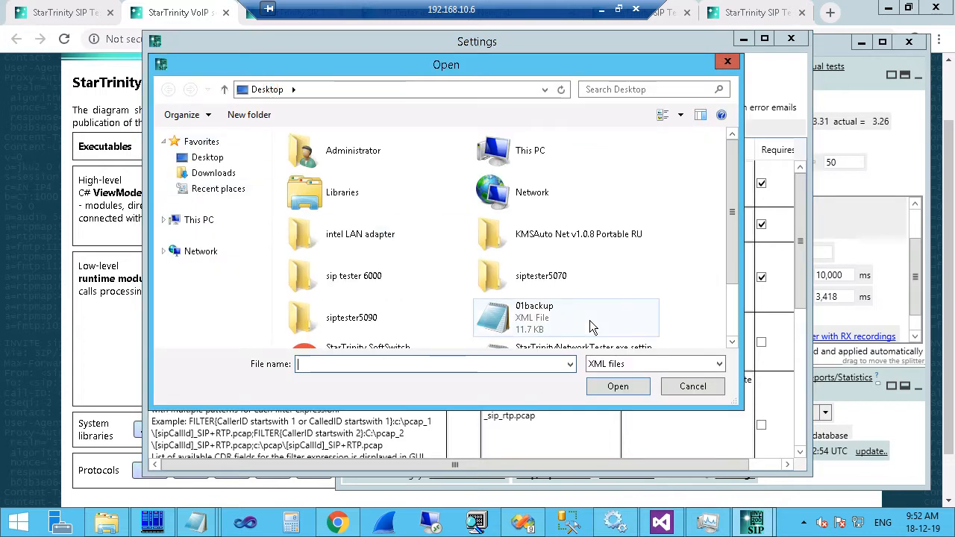
pyautogui.click(522, 319)
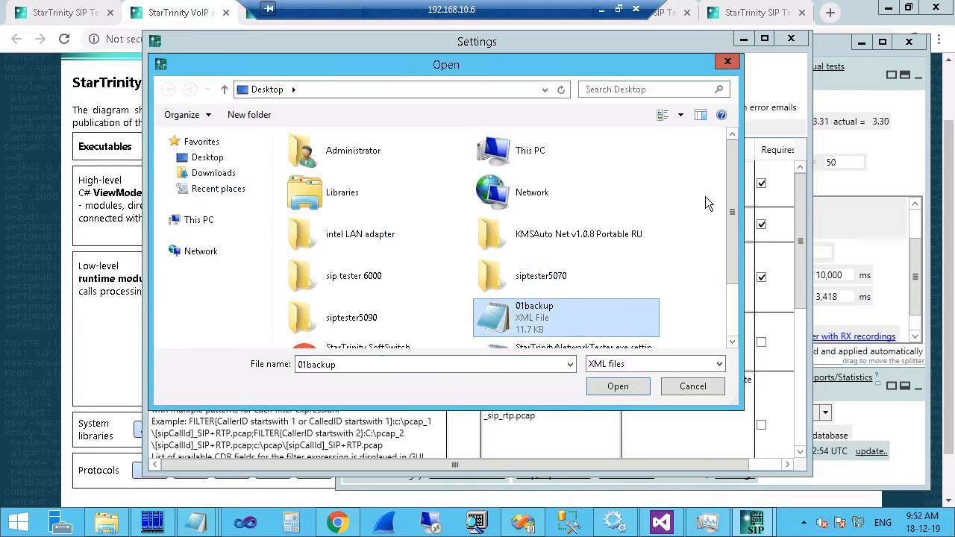
pyautogui.click(727, 62)
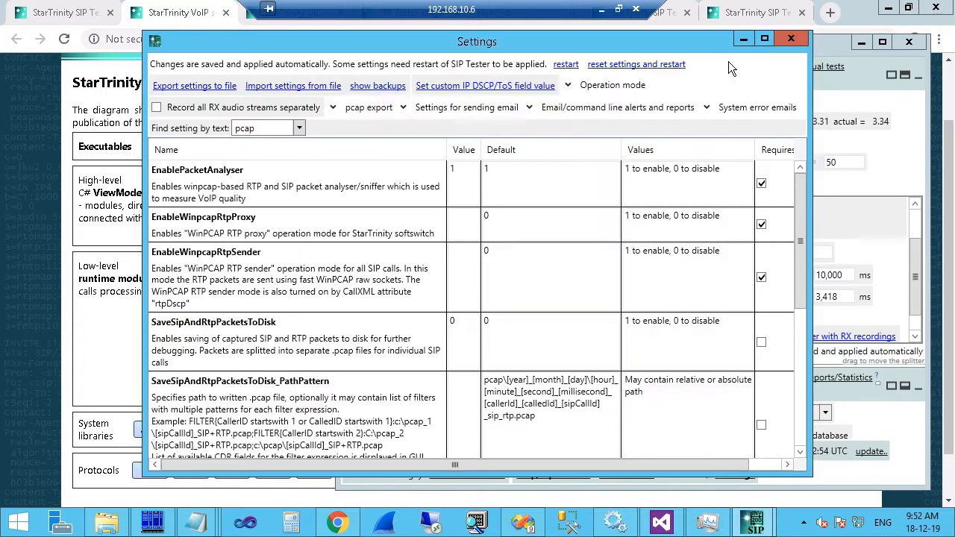
pyautogui.click(371, 87)
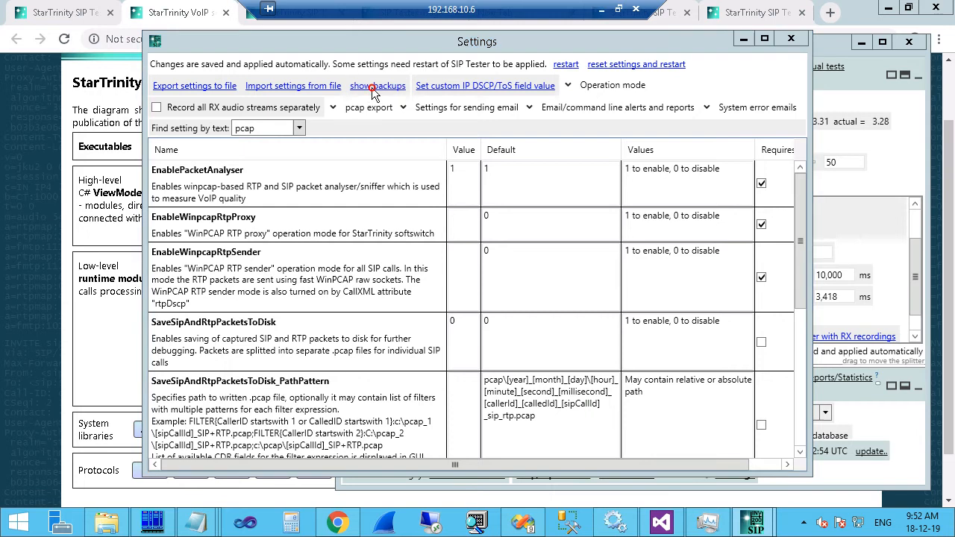
# Browse the settings backups folder, from the 20181218_10 backup to the newest, 20181219_09.
pyautogui.click(263, 202)
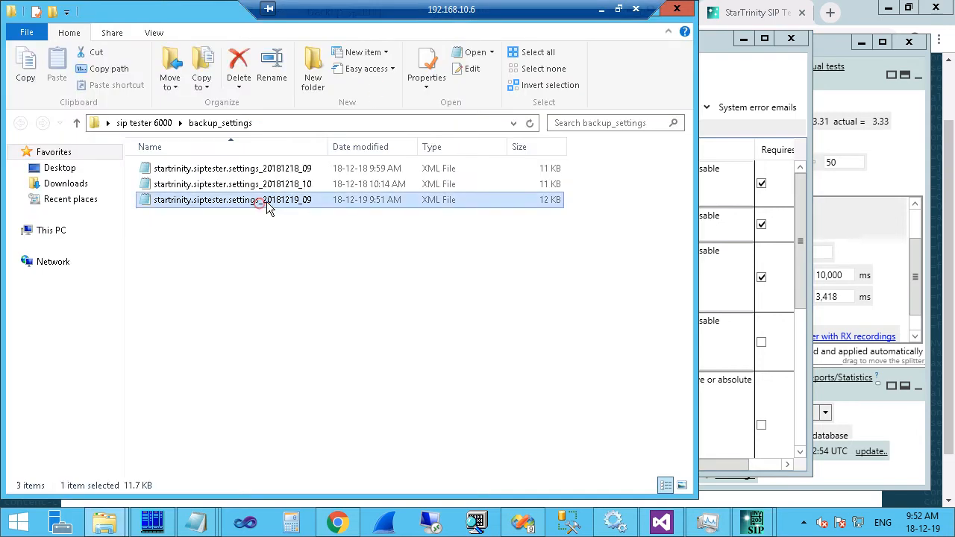
pyautogui.click(272, 184)
pyautogui.click(286, 168)
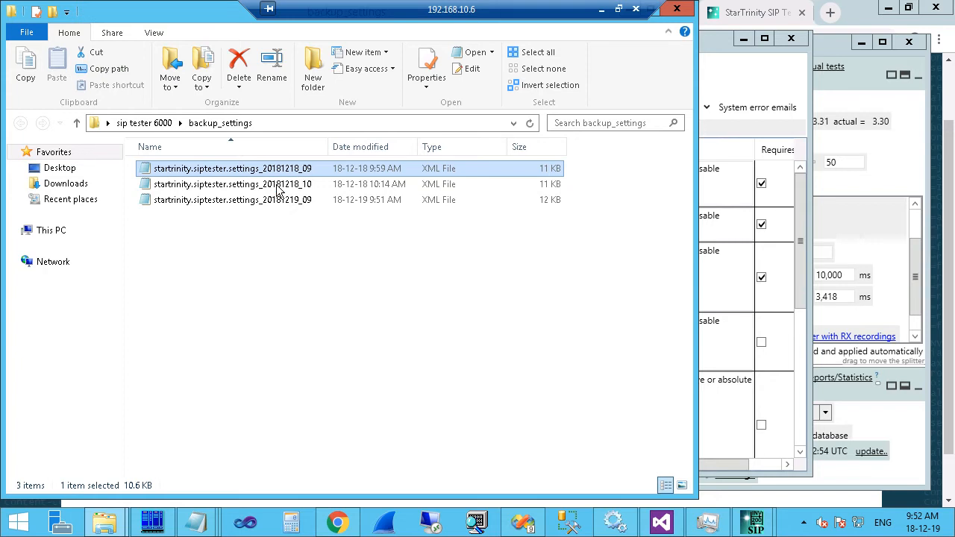
pyautogui.click(280, 185)
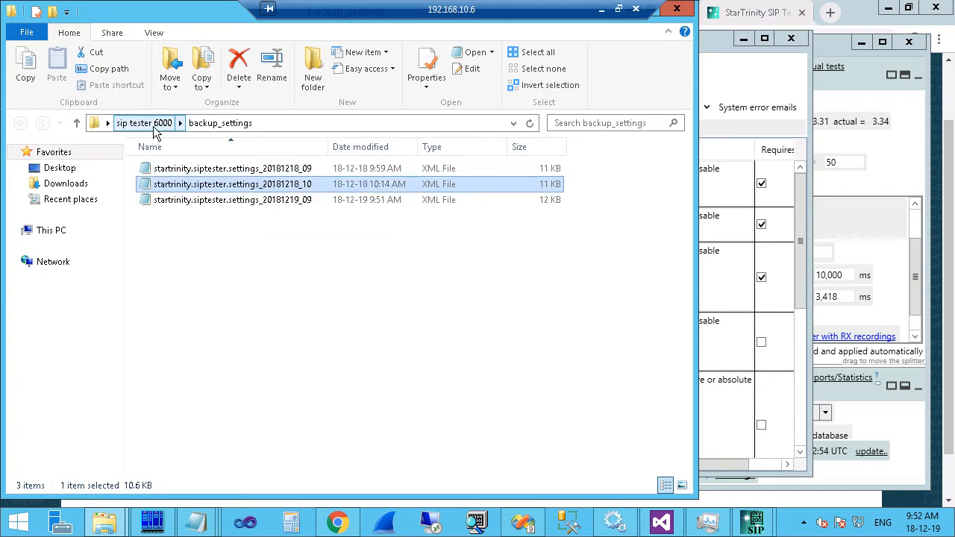
pyautogui.click(280, 124)
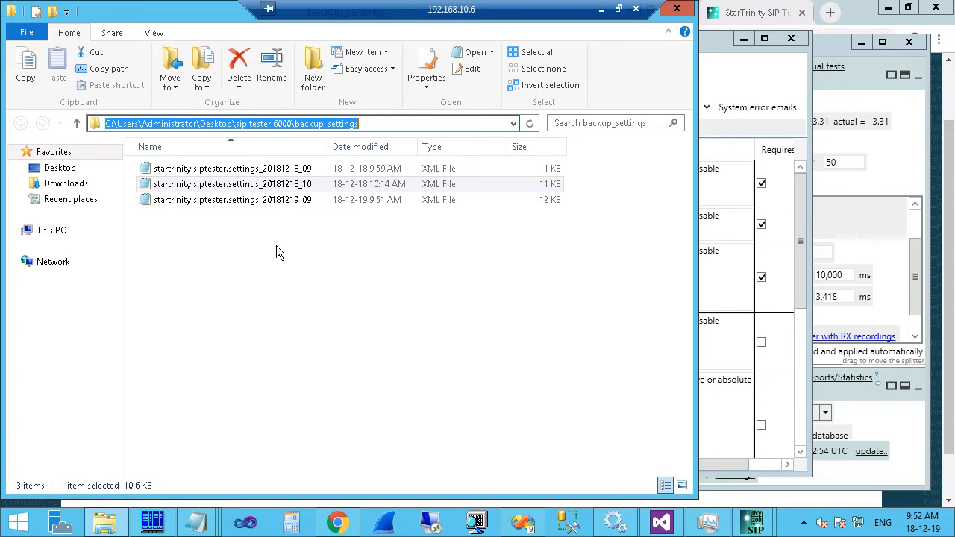
pyautogui.click(305, 169)
pyautogui.click(305, 185)
pyautogui.click(297, 200)
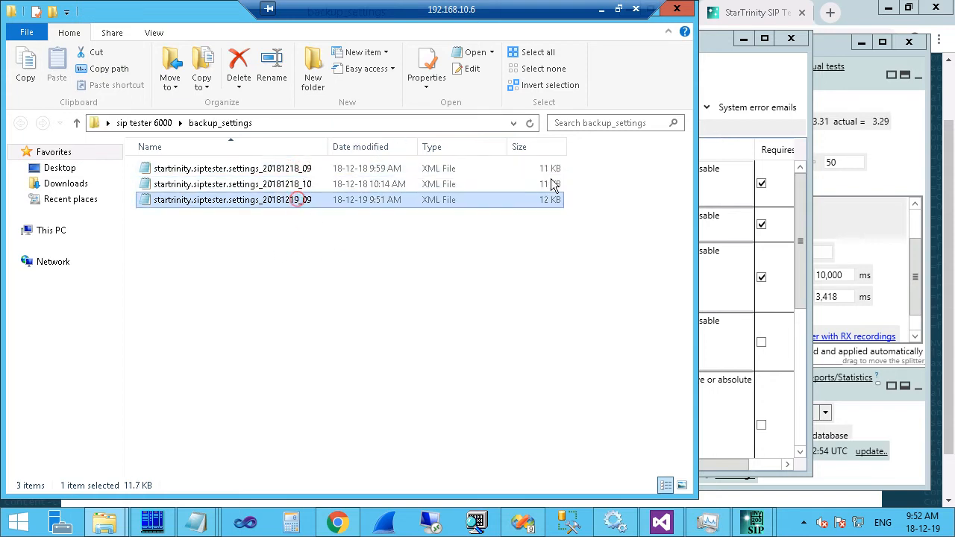
# Collapse the system error email options, select EnableWinpcapRtpSender, and move the Settings window aside.
pyautogui.click(748, 96)
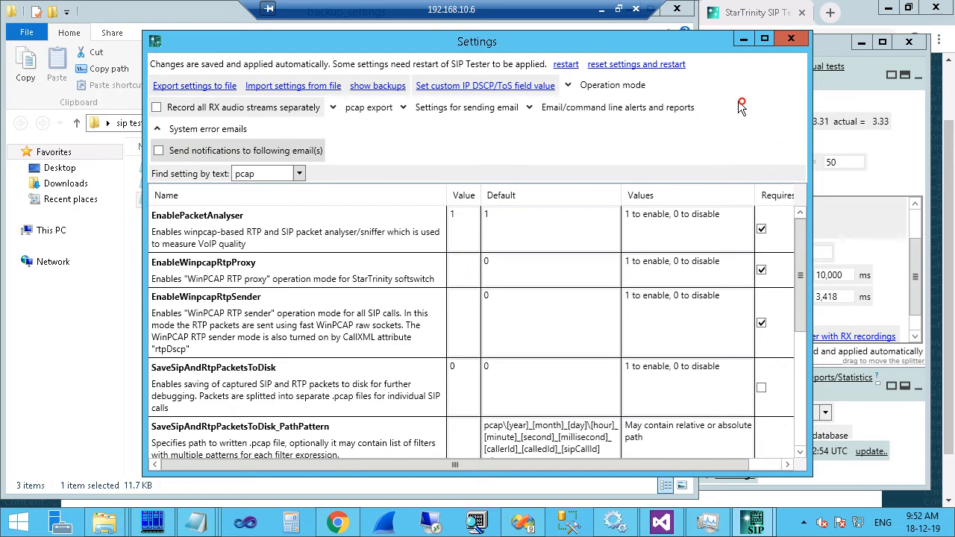
pyautogui.click(169, 130)
pyautogui.click(462, 290)
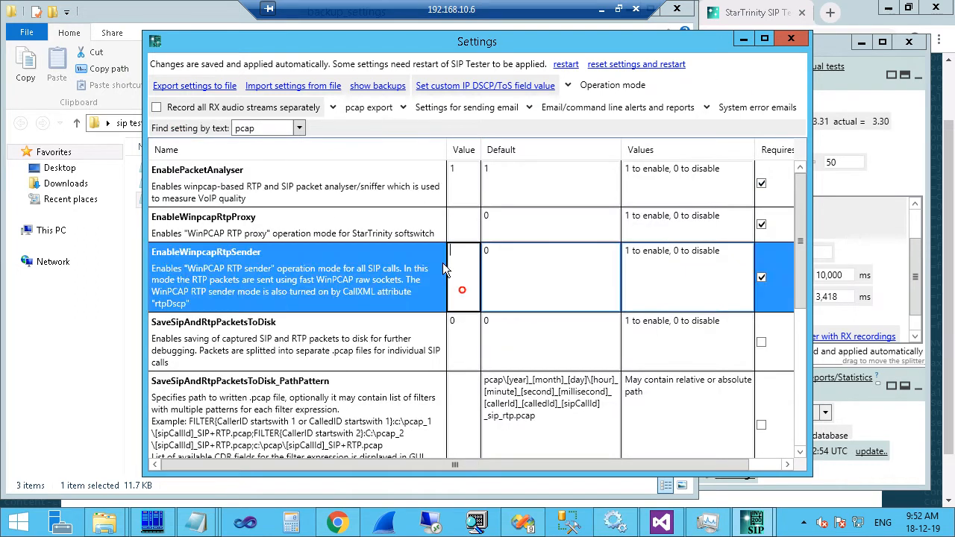
pyautogui.scroll(-5, 462, 291)
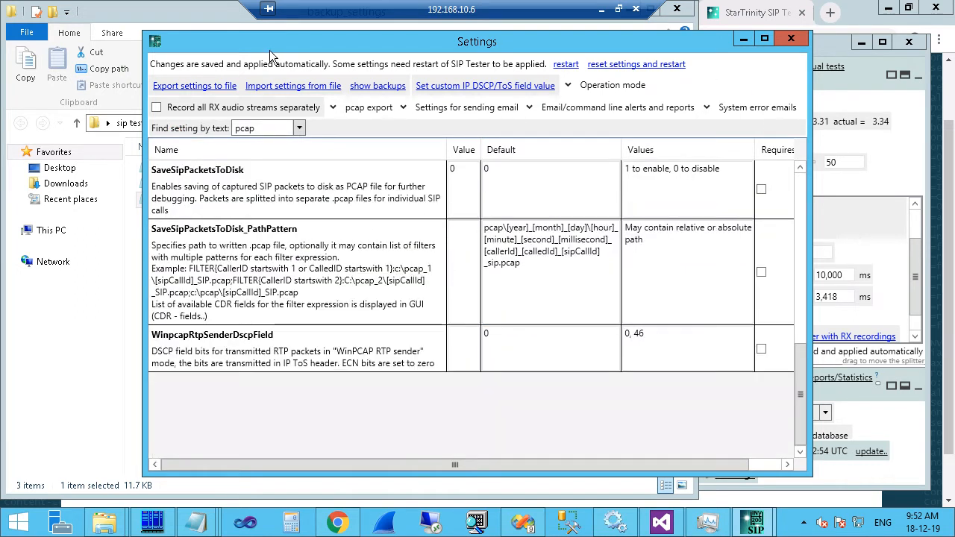
pyautogui.moveTo(280, 48); pyautogui.dragTo(427, 102)
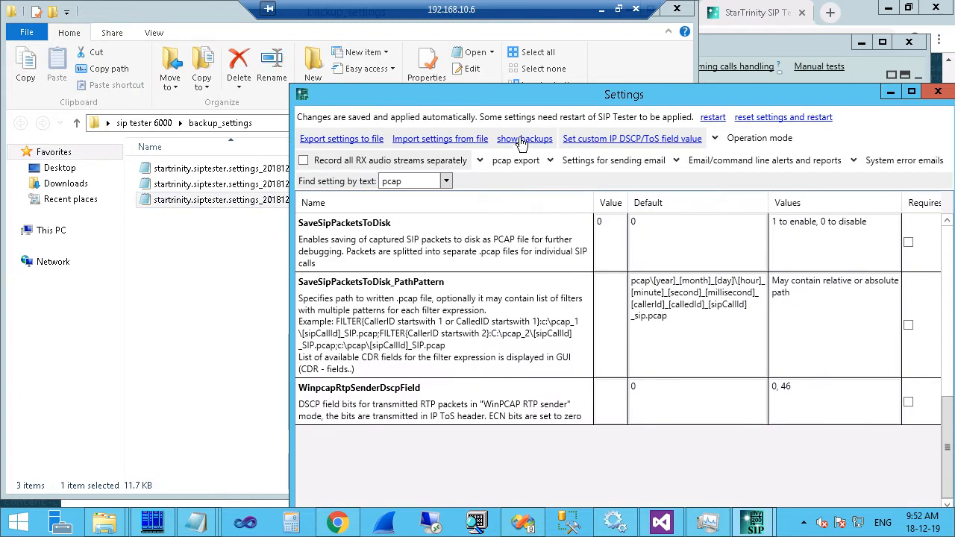
pyautogui.click(208, 244)
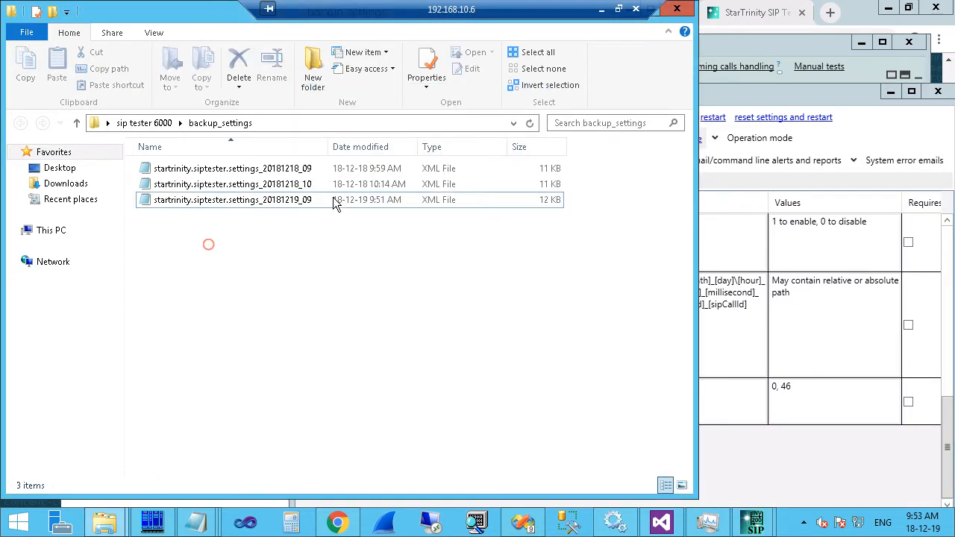
# Copy the 20181218_10 settings backup file.
pyautogui.click(307, 184)
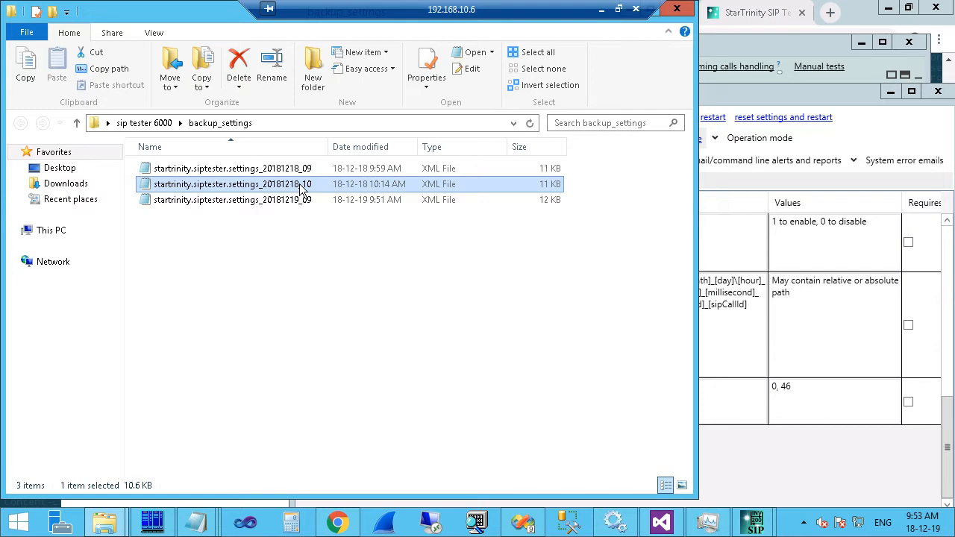
pyautogui.rightClick(301, 189)
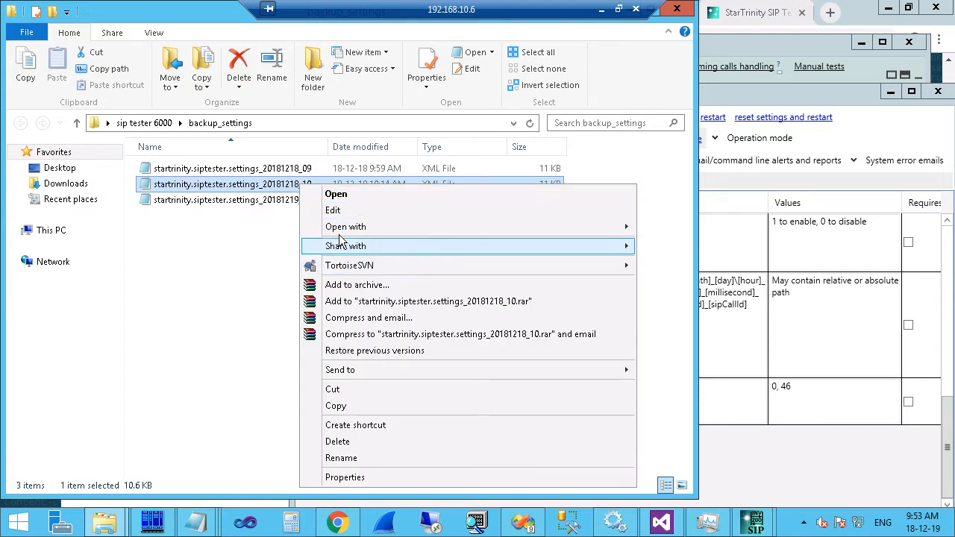
pyautogui.click(341, 406)
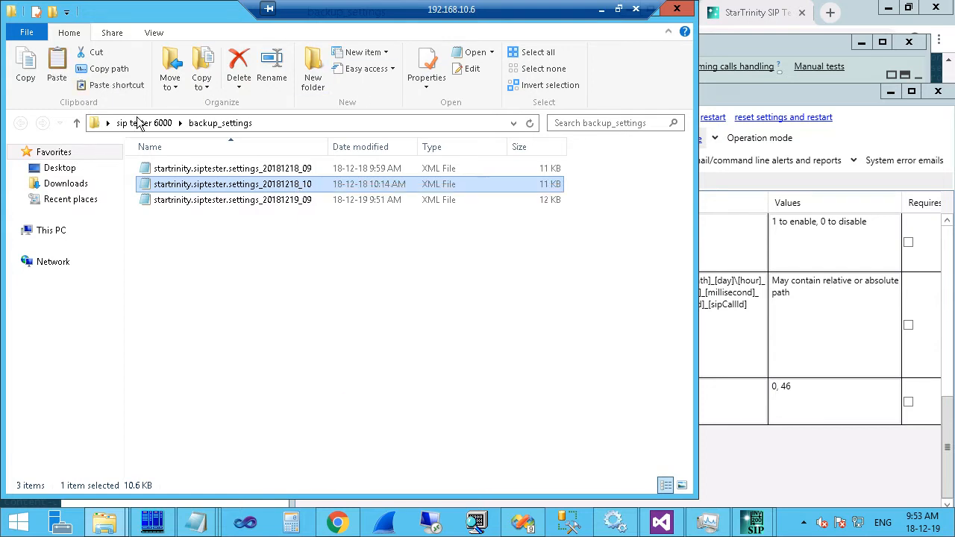
# Go up to the sip tester 6000 folder and select the live startrinity.siptester.settings file.
pyautogui.click(138, 123)
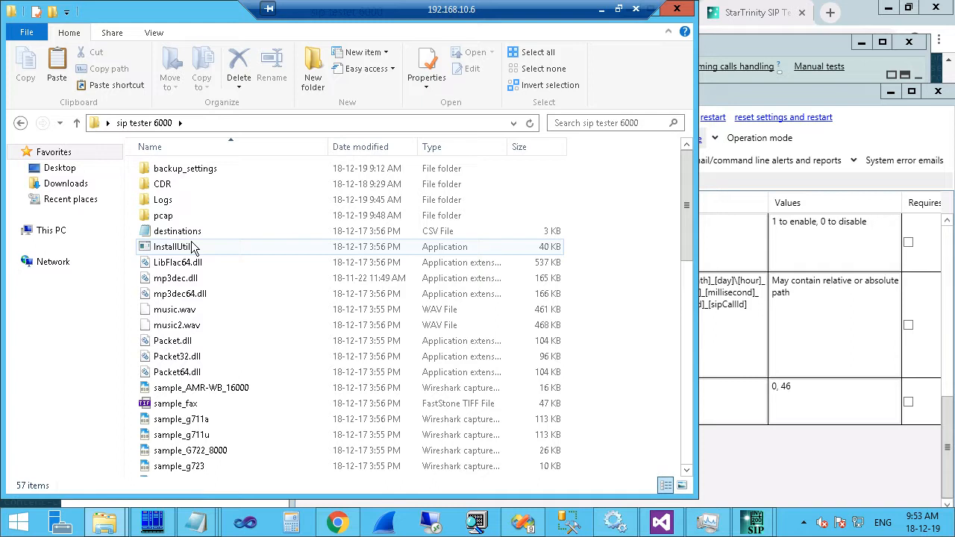
pyautogui.scroll(-9, 193, 246)
pyautogui.click(192, 437)
pyautogui.click(191, 452)
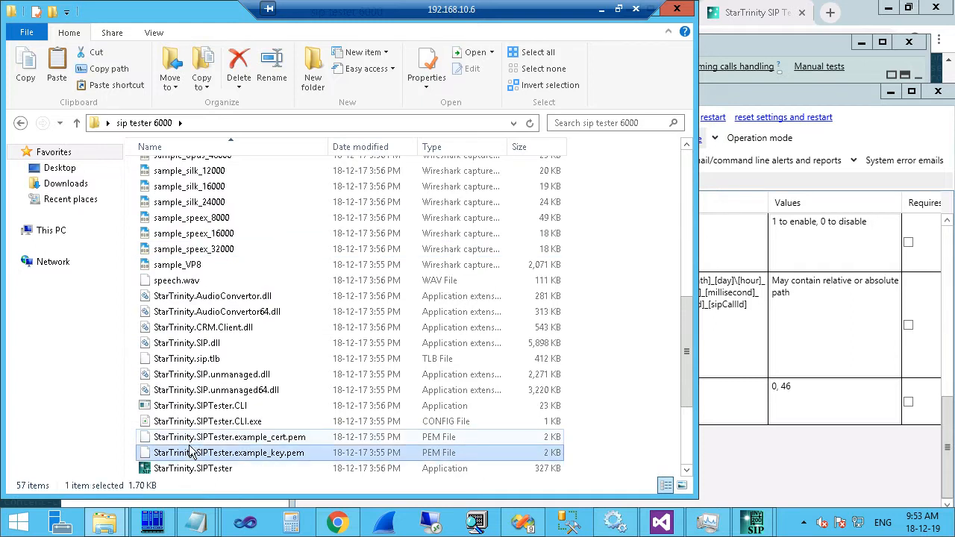
pyautogui.scroll(-3, 229, 299)
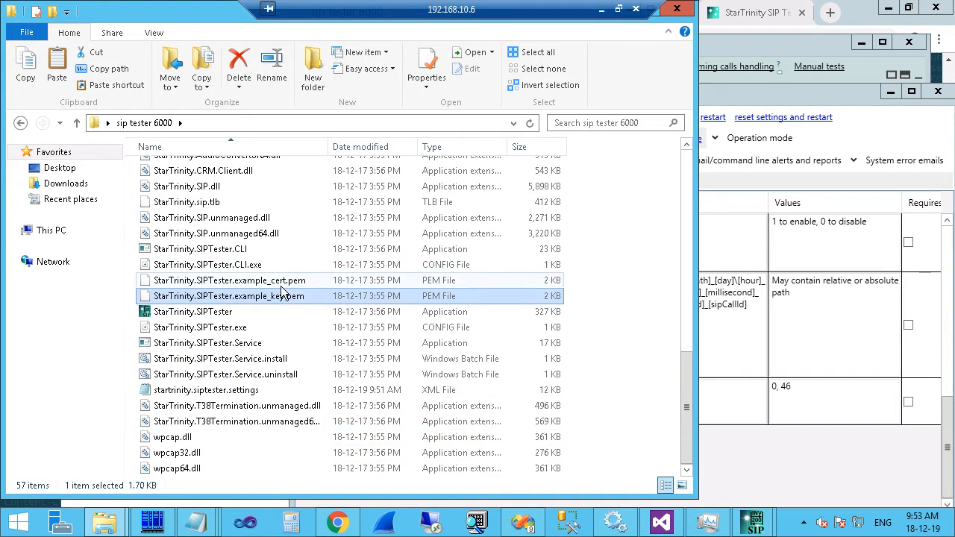
pyautogui.click(235, 393)
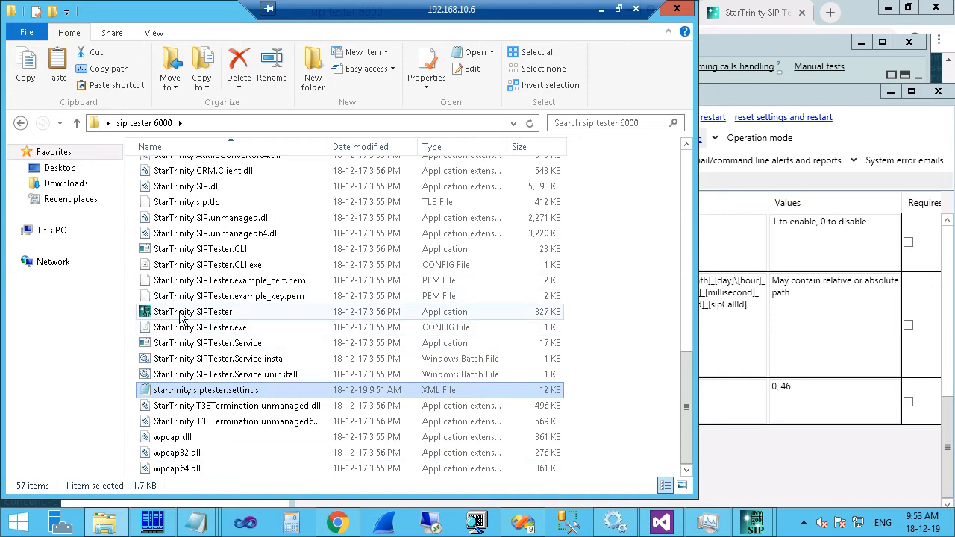
# Close SIP Tester's Settings window and restore File Explorer to a smaller size.
pyautogui.moveTo(755, 528)
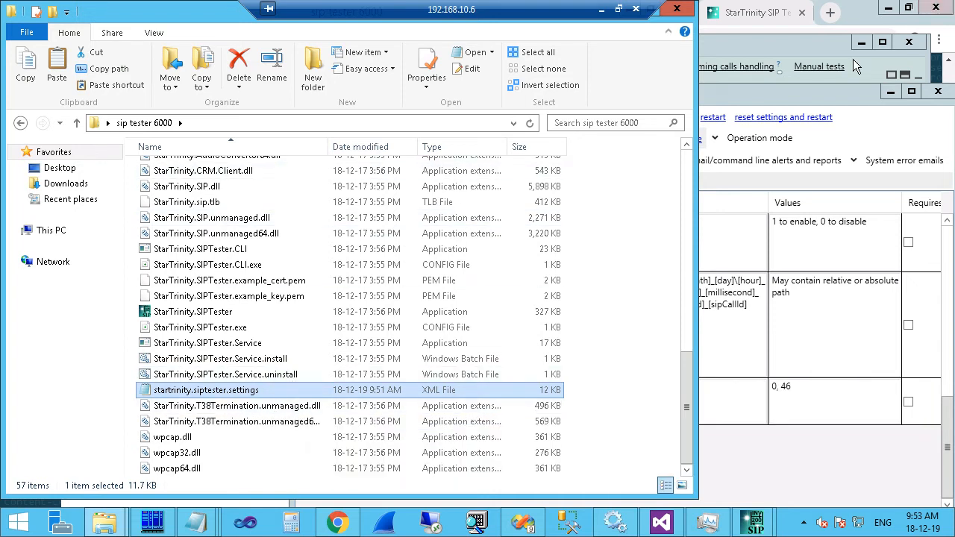
pyautogui.click(824, 97)
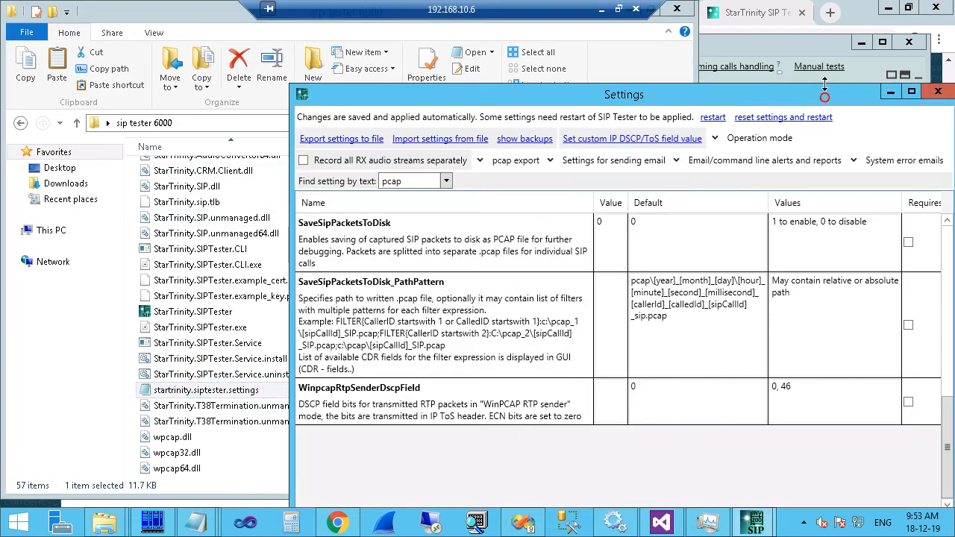
pyautogui.click(943, 92)
pyautogui.doubleClick(189, 10)
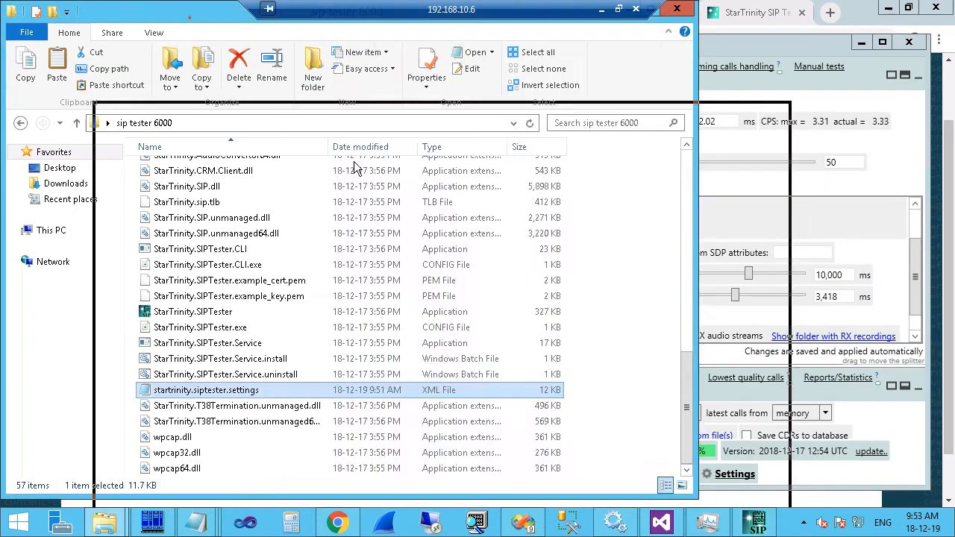
# Highlight Incoming in the architecture diagram, then open SIP Tester's incoming calls handling settings.
pyautogui.click(136, 131)
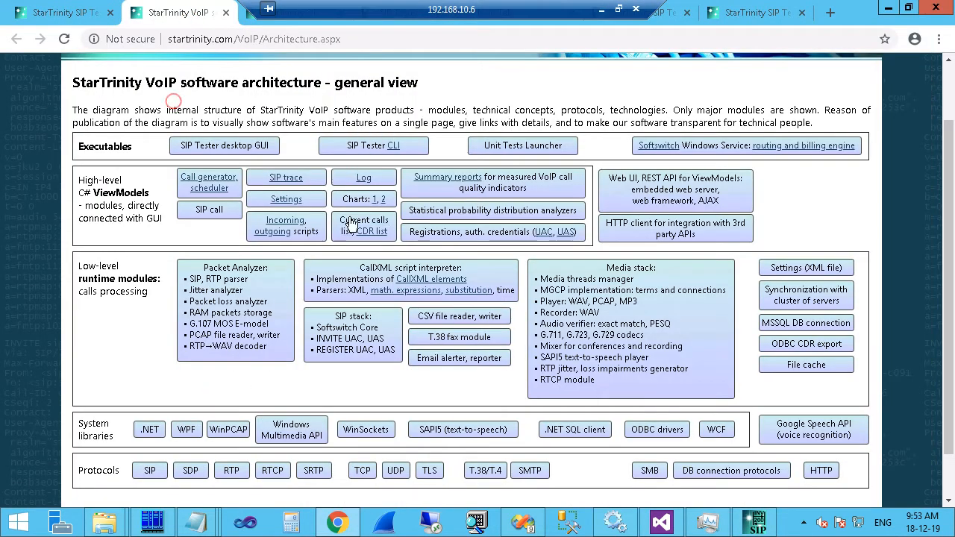
pyautogui.moveTo(258, 219); pyautogui.dragTo(310, 231)
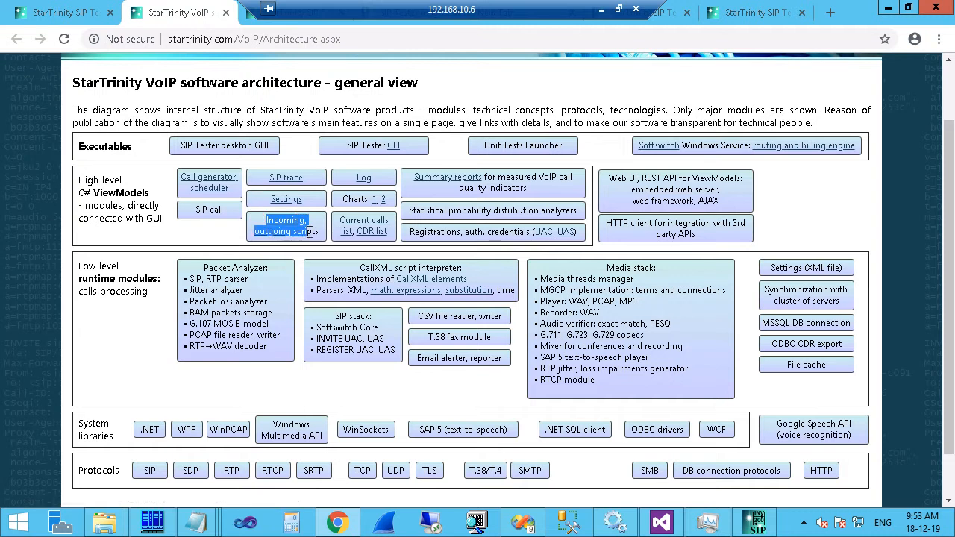
pyautogui.click(755, 522)
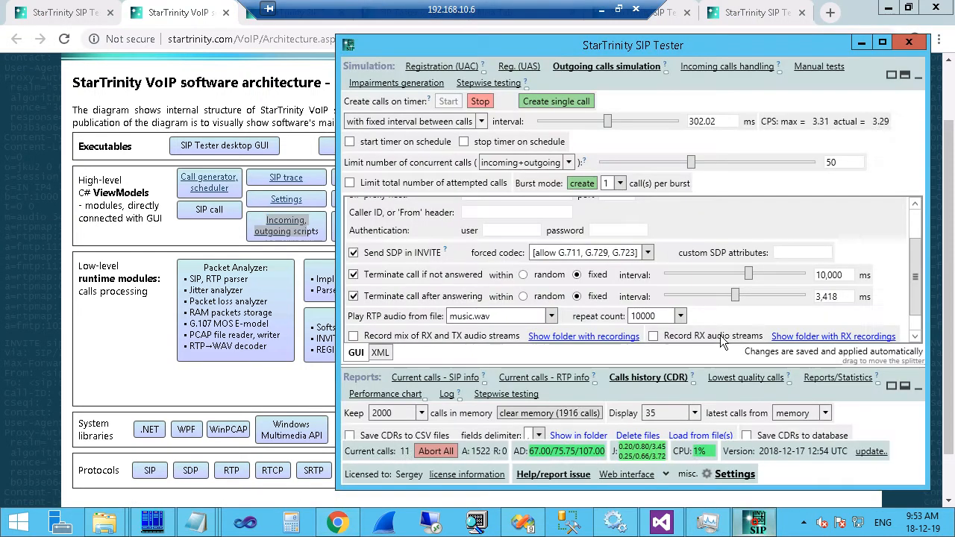
pyautogui.click(709, 67)
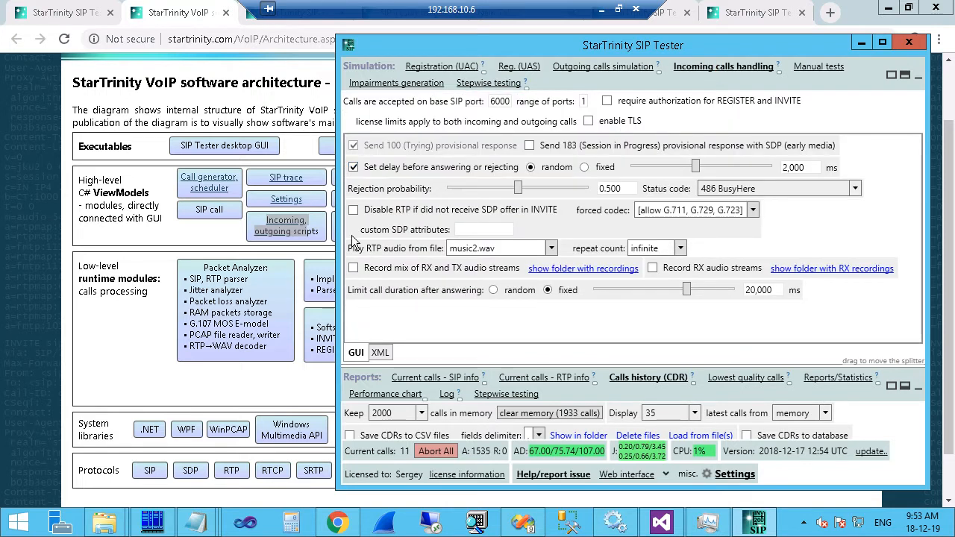
# Switch the incoming-call script from GUI to XML view and highlight its wait element.
pyautogui.click(380, 352)
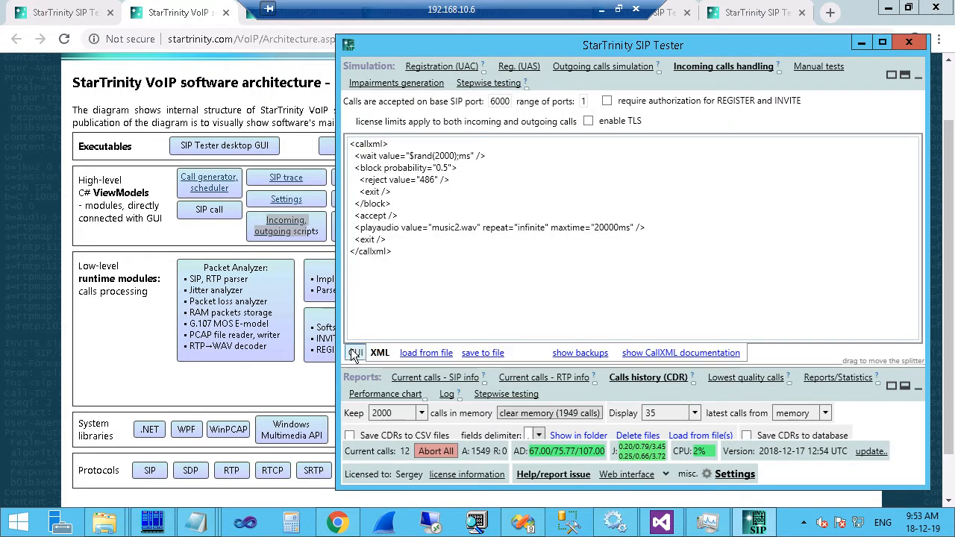
pyautogui.click(355, 352)
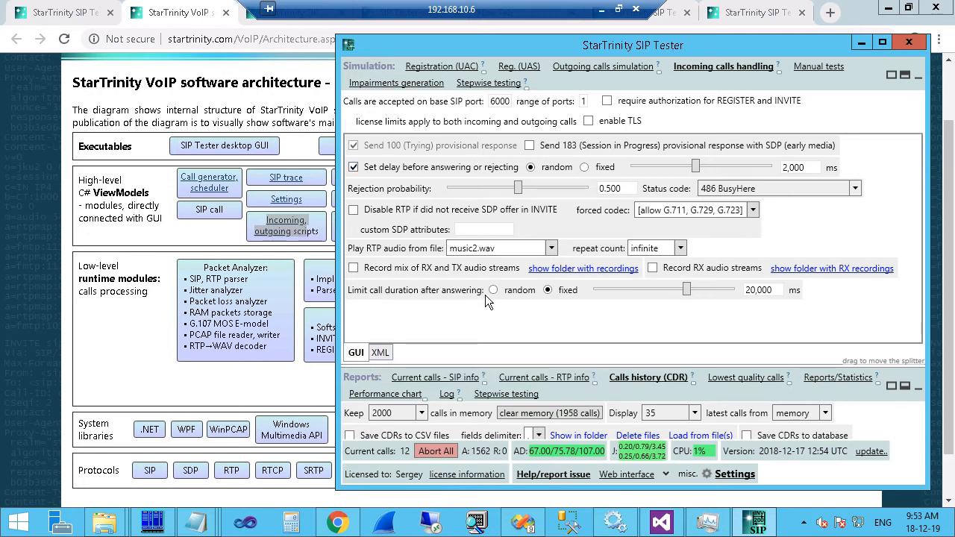
pyautogui.click(380, 352)
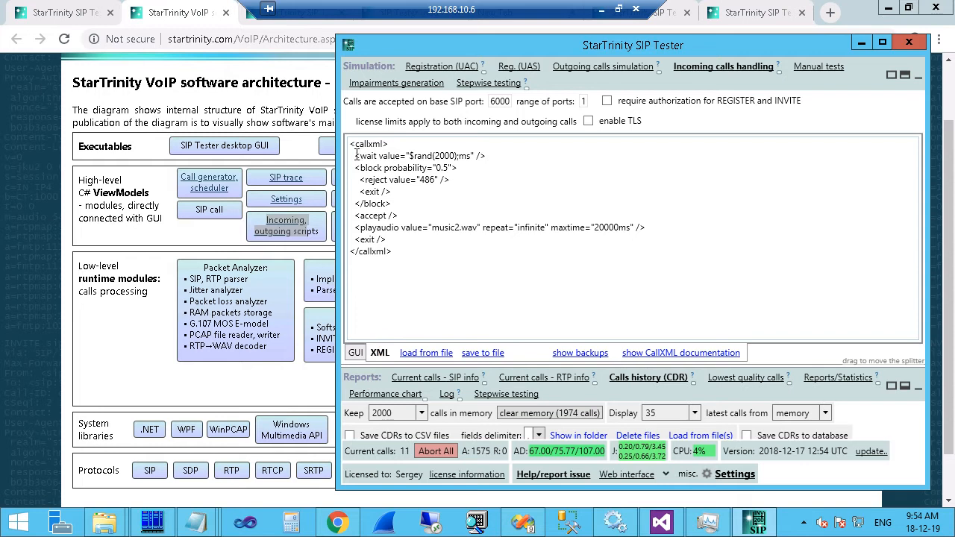
pyautogui.moveTo(356, 155); pyautogui.dragTo(408, 239)
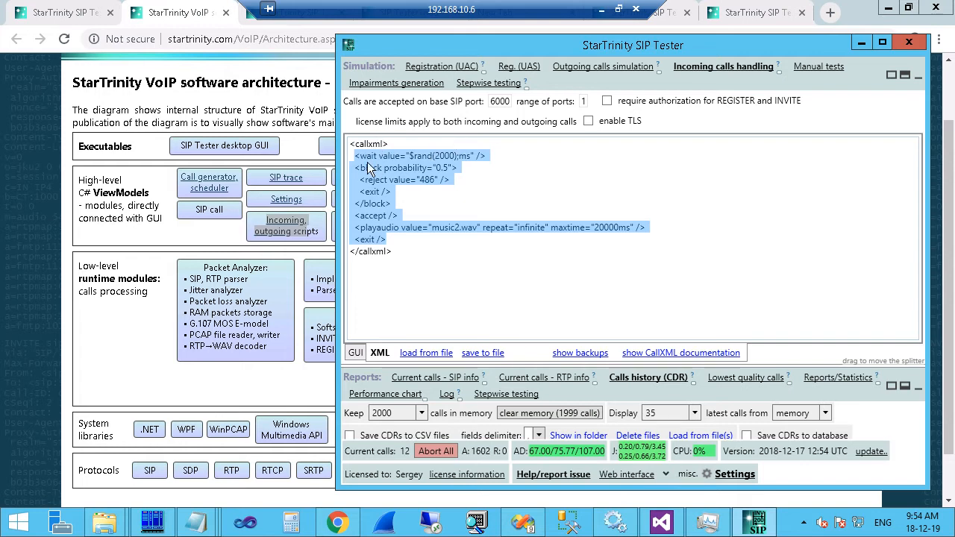
pyautogui.click(359, 159)
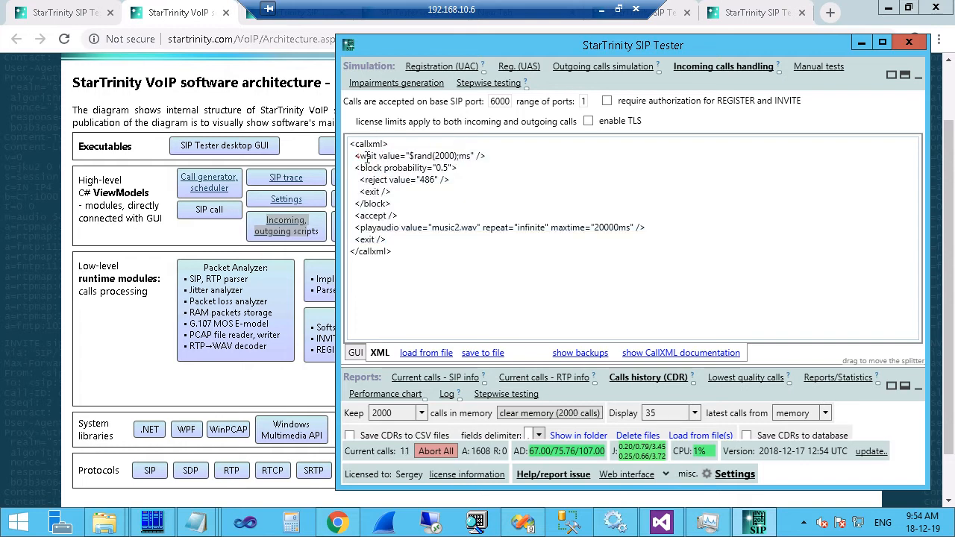
pyautogui.moveTo(359, 157); pyautogui.dragTo(377, 159)
# Open the CallXML documentation, highlight its introductory paragraph, and return to SIP Tester's script.
pyautogui.click(662, 355)
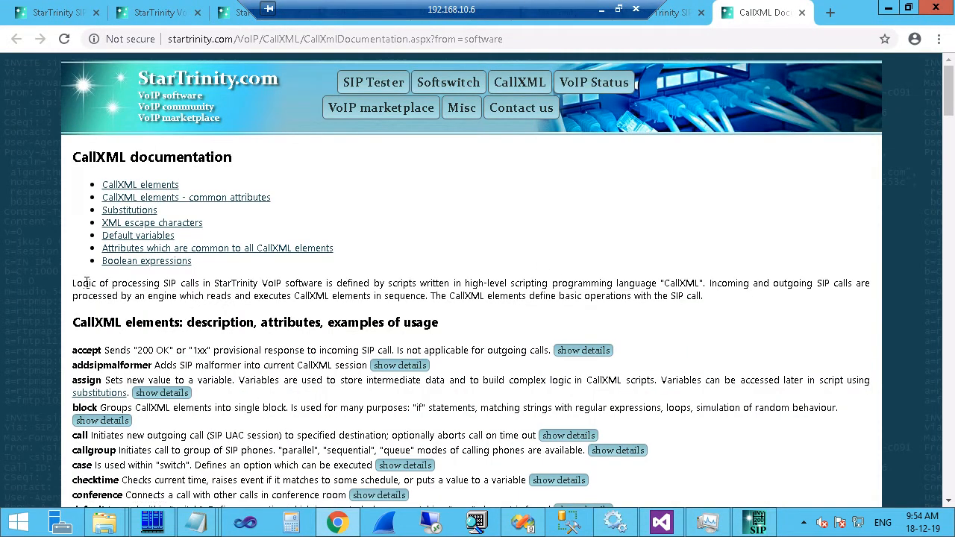
pyautogui.moveTo(72, 287); pyautogui.dragTo(173, 287)
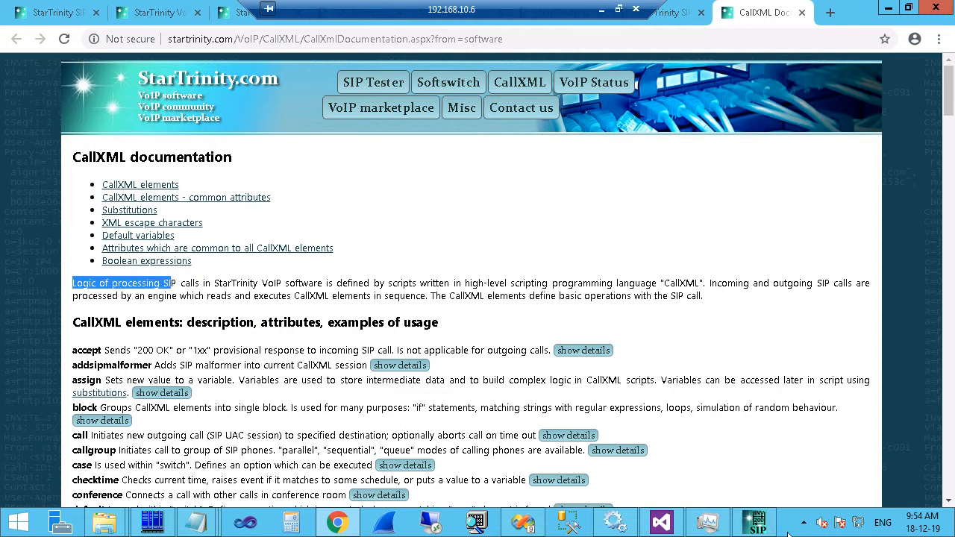
pyautogui.click(748, 532)
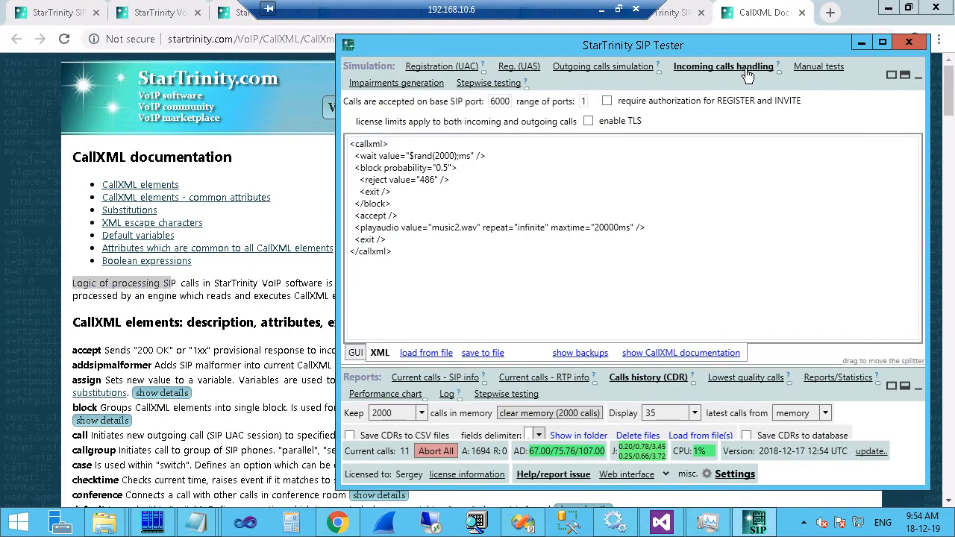
# Highlight the script's wait $rand(2000), block probability="0.5", reject and accept lines.
pyautogui.moveTo(353, 157); pyautogui.dragTo(505, 161)
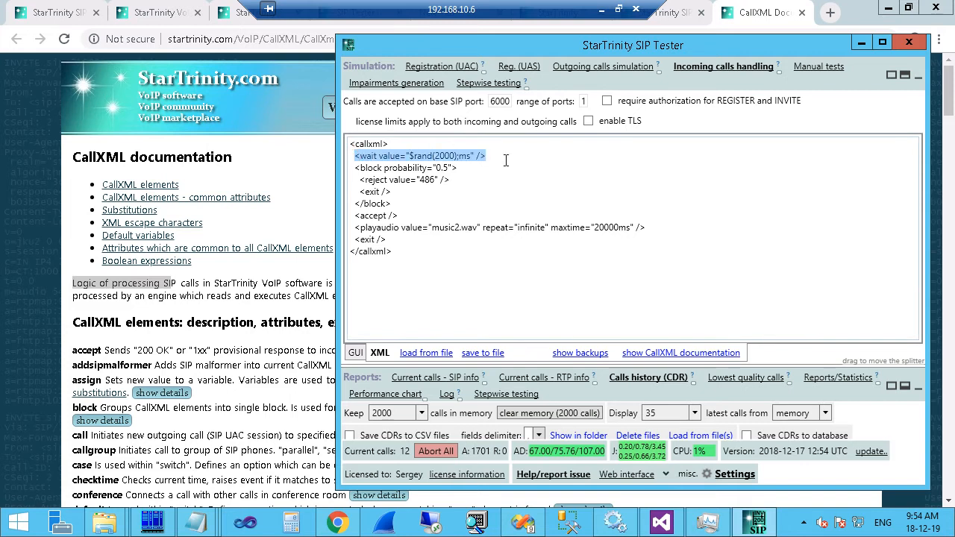
pyautogui.click(368, 165)
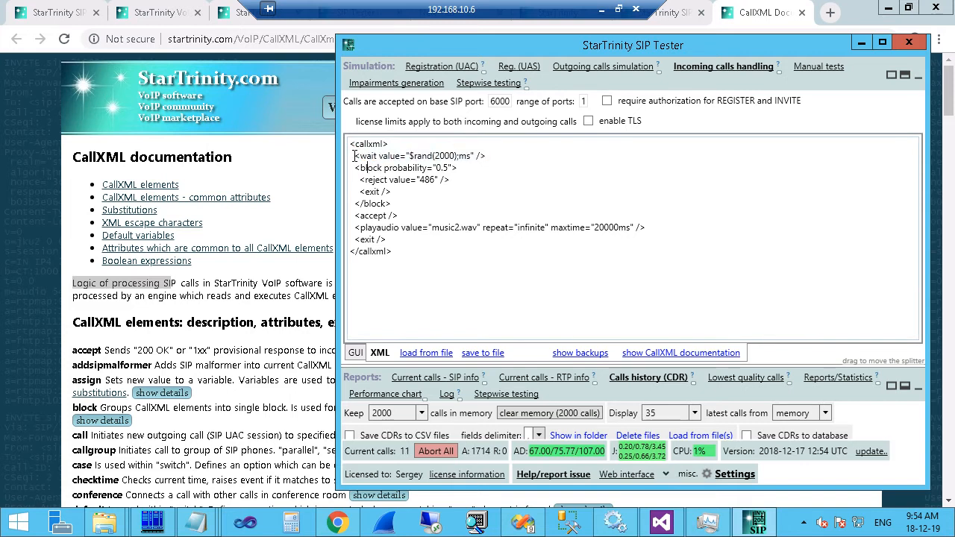
pyautogui.moveTo(355, 156); pyautogui.dragTo(505, 159)
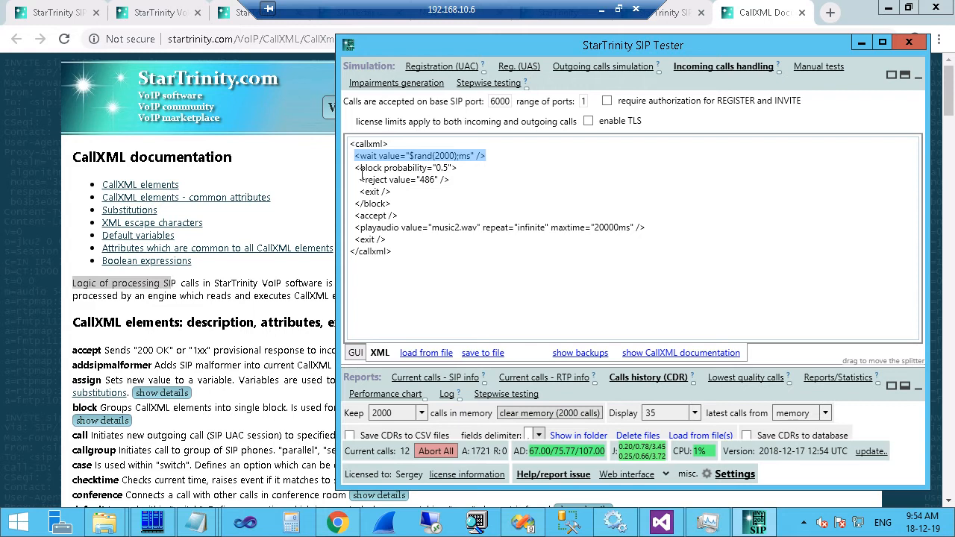
pyautogui.moveTo(356, 167); pyautogui.dragTo(487, 167)
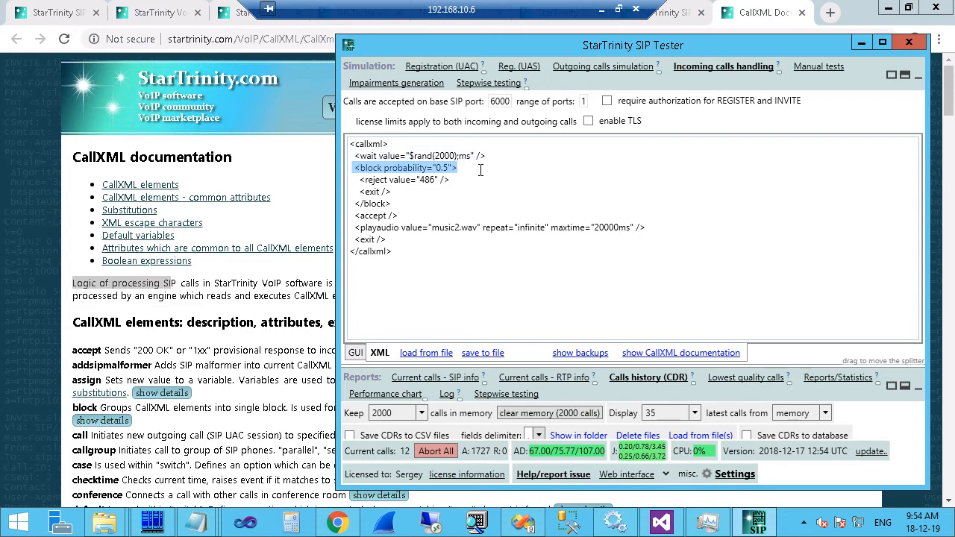
pyautogui.moveTo(356, 216); pyautogui.dragTo(430, 214)
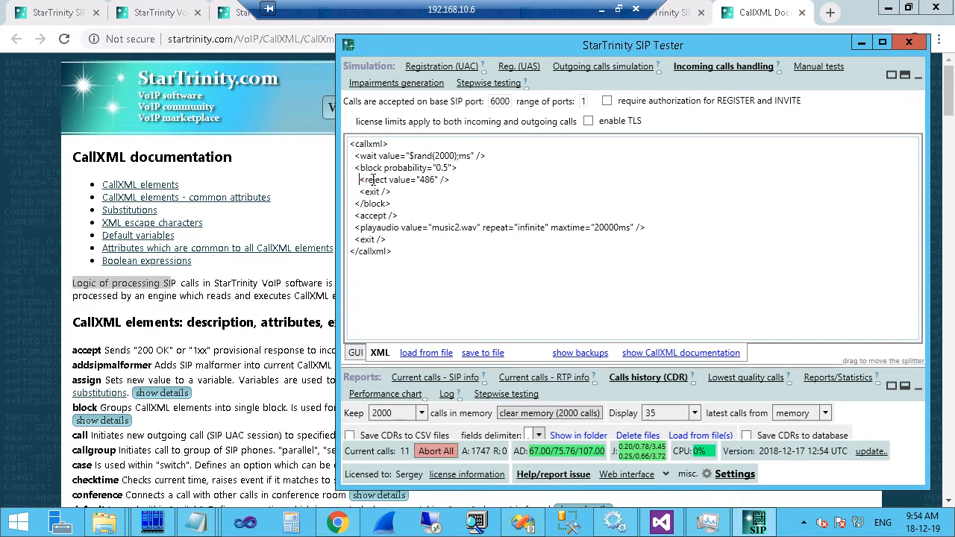
pyautogui.moveTo(361, 180); pyautogui.dragTo(478, 174)
pyautogui.doubleClick(360, 156)
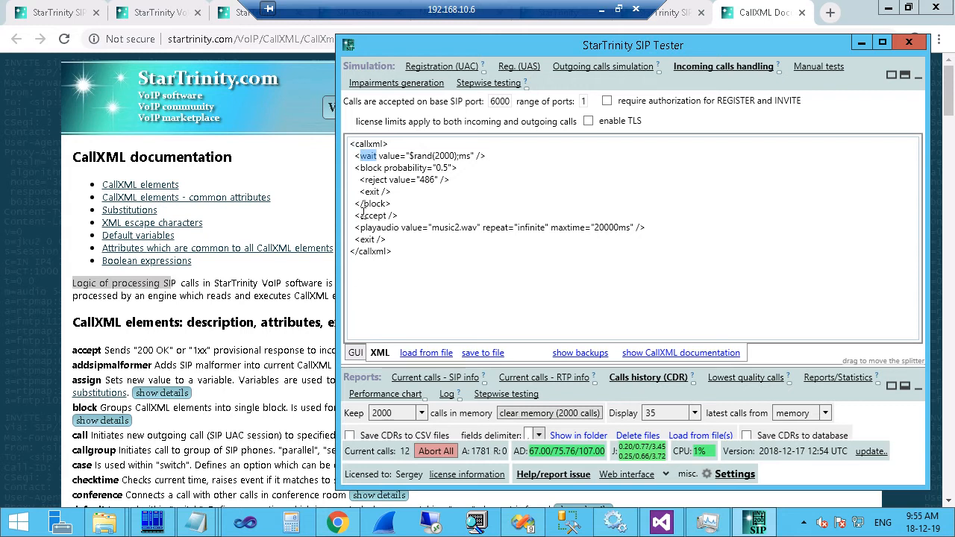
pyautogui.doubleClick(387, 216)
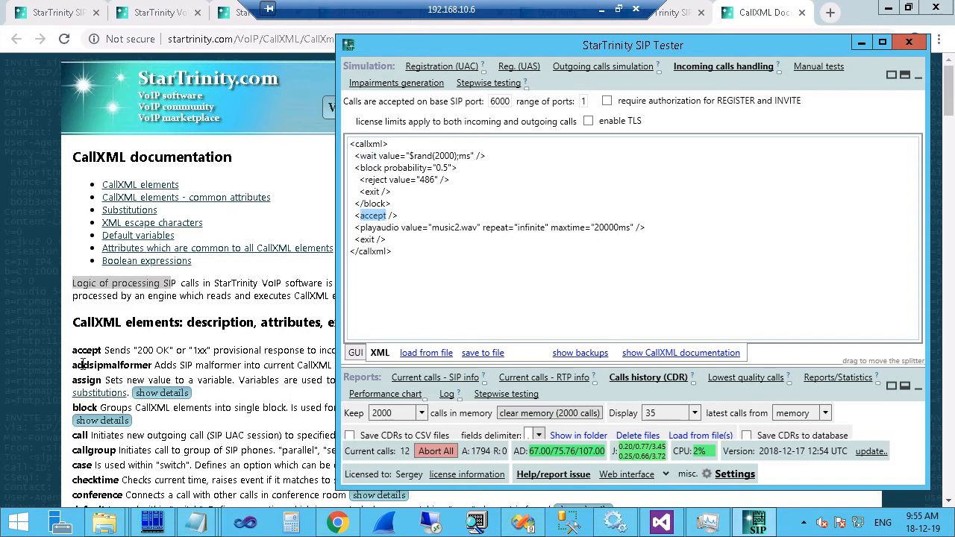
# Bring the CallXML documentation to the front and scroll through its element list.
pyautogui.click(98, 343)
pyautogui.scroll(-7, 112, 334)
pyautogui.scroll(-10, 115, 329)
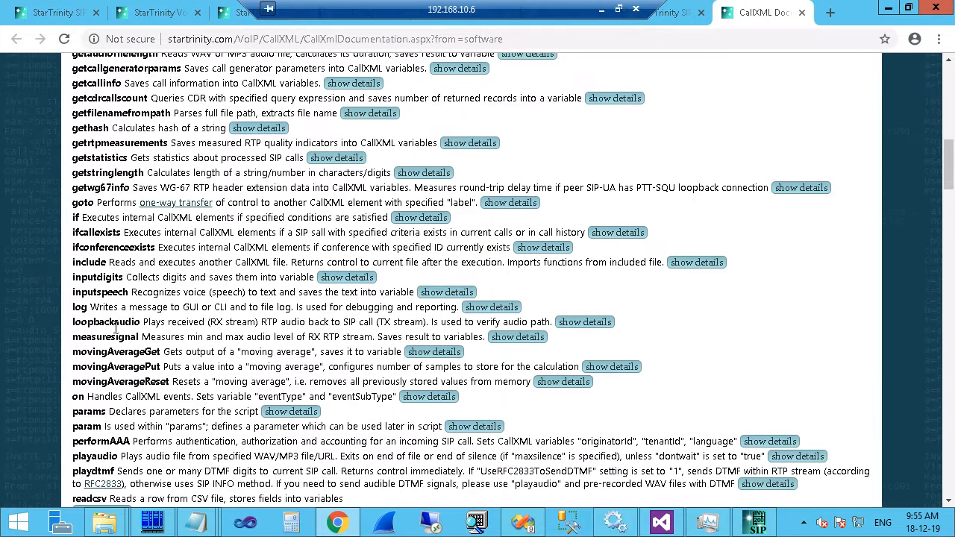
# Select wait in the script, then search the CallXML documentation for 'waits'.
pyautogui.scroll(20, 282, 396)
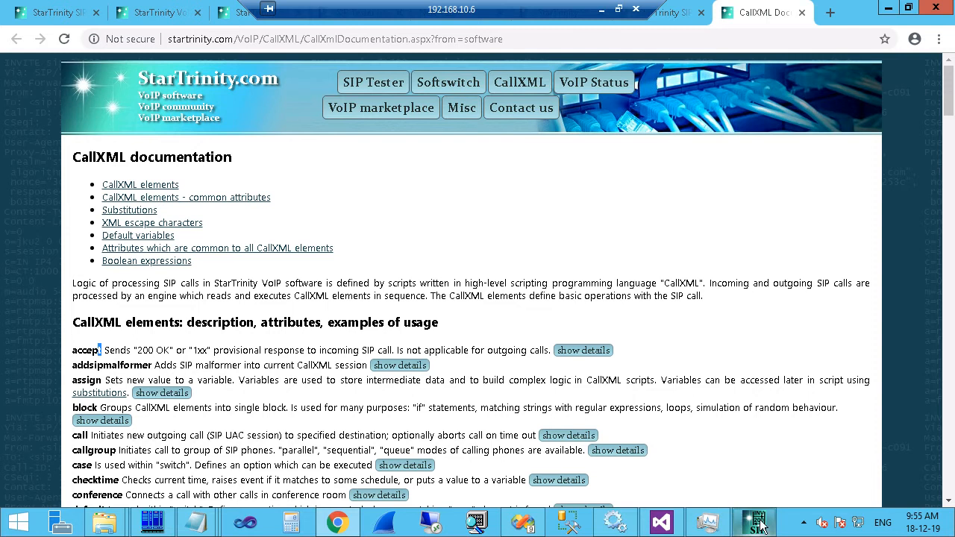
pyautogui.click(755, 521)
pyautogui.doubleClick(363, 157)
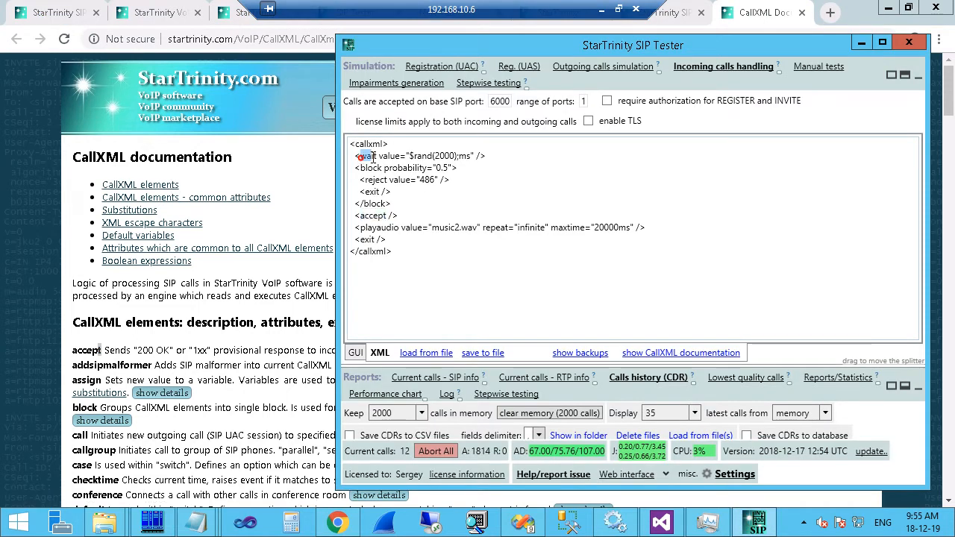
pyautogui.click(189, 326)
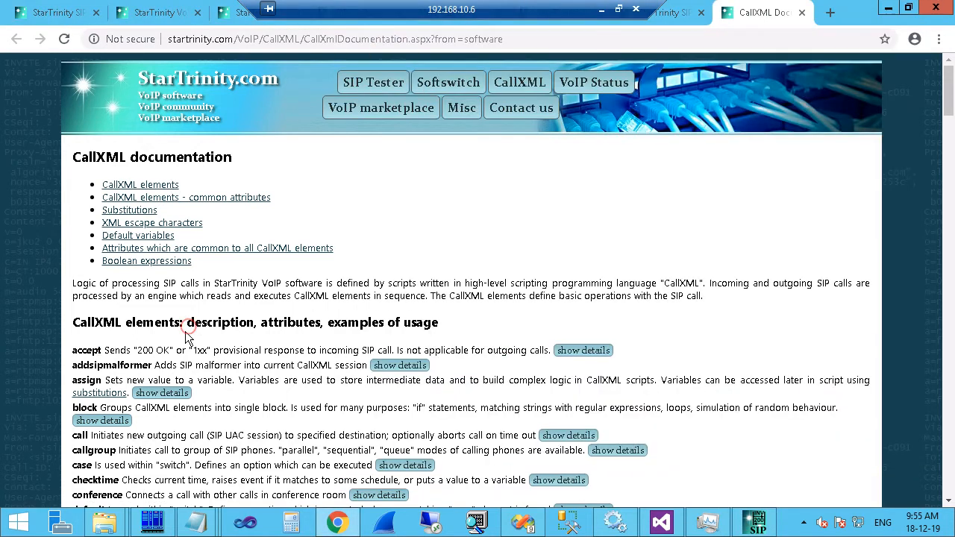
pyautogui.hotkey('ctrl', 'f')
pyautogui.write('waits')
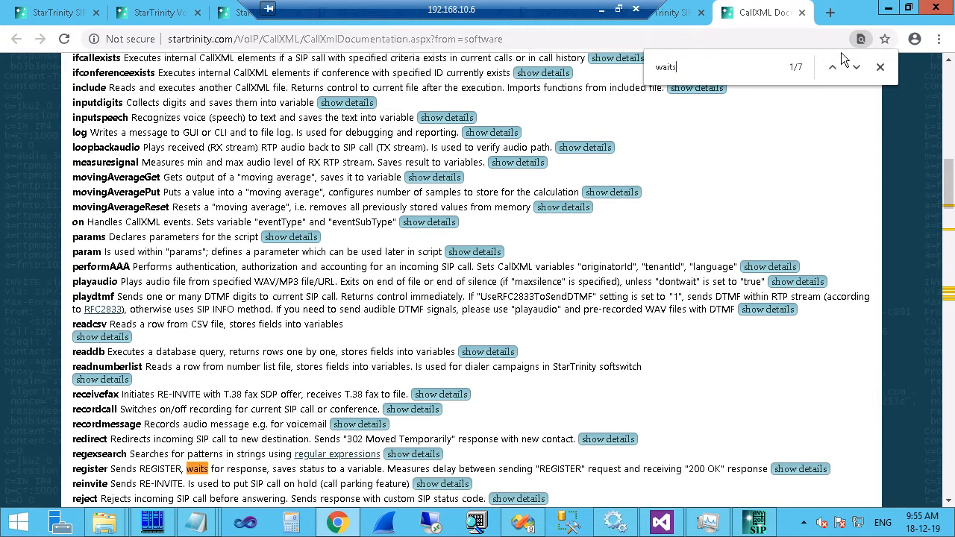
# Expand the wait element's details, marking its description and the 1s example value.
pyautogui.scroll(-1, 949, 256)
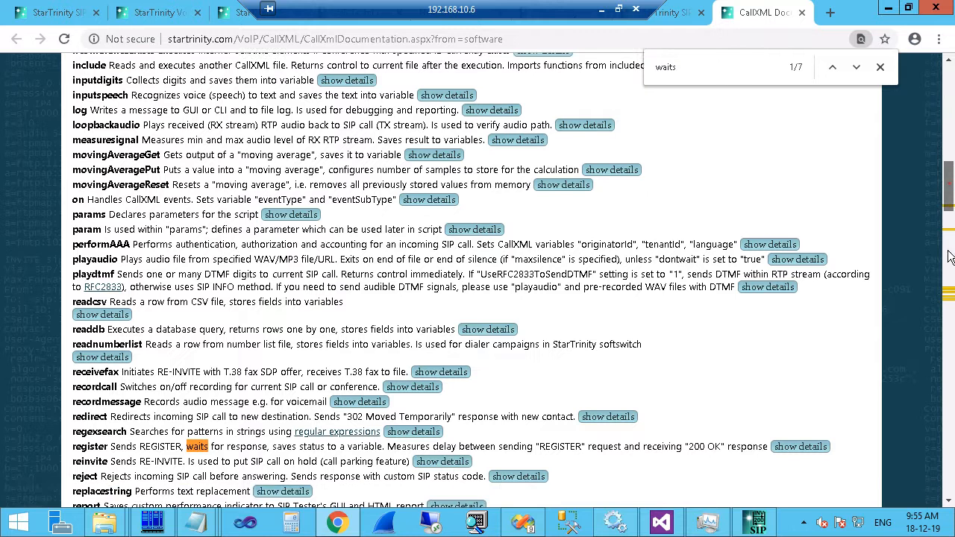
pyautogui.moveTo(949, 183); pyautogui.dragTo(948, 309)
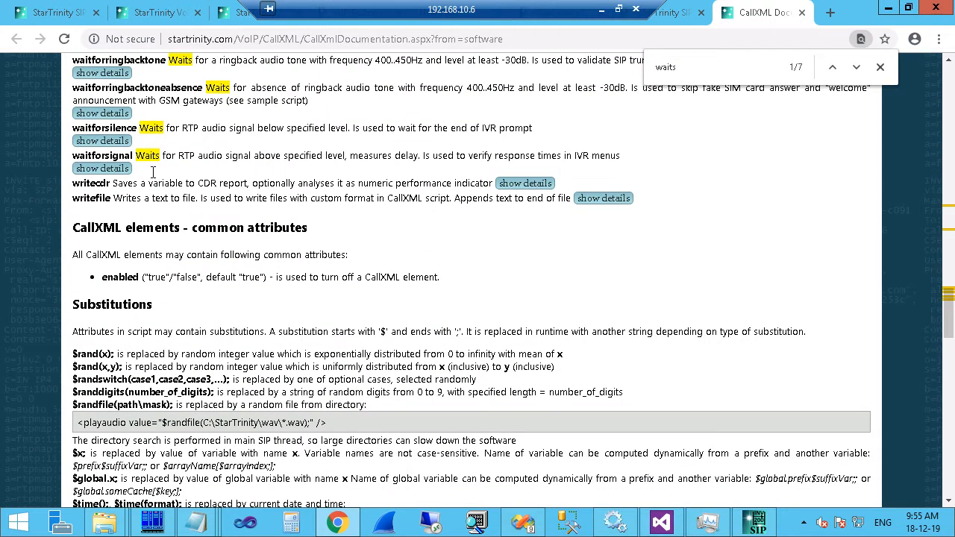
pyautogui.scroll(1, 206, 91)
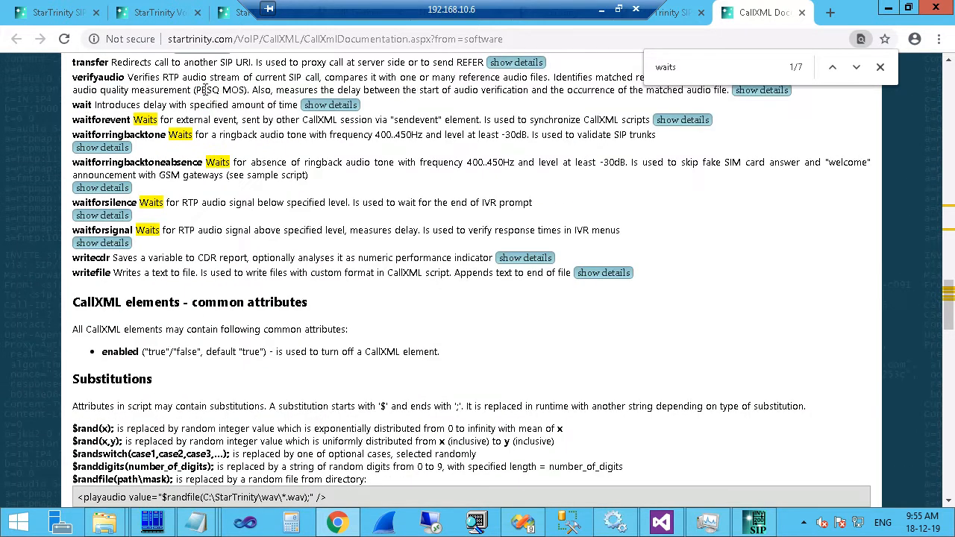
pyautogui.click(330, 105)
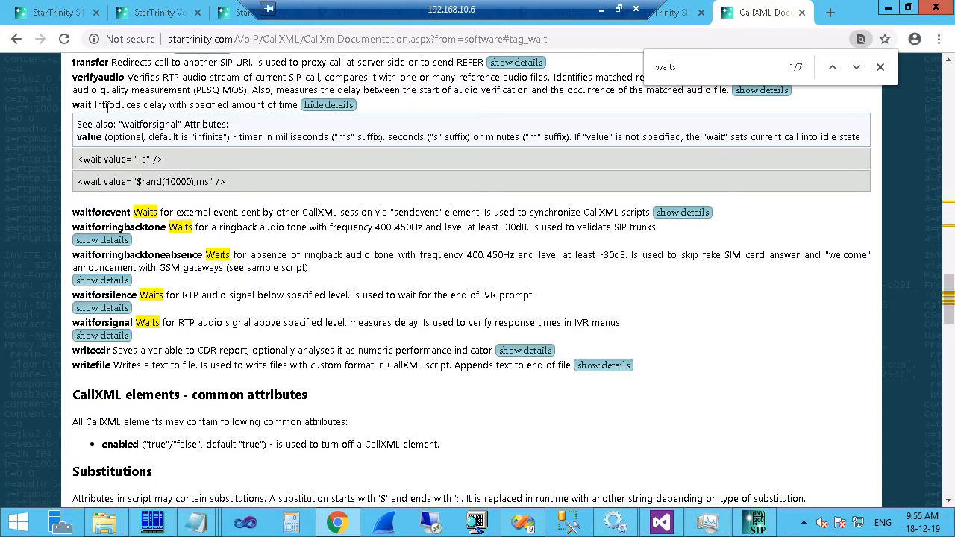
pyautogui.moveTo(96, 105); pyautogui.dragTo(297, 107)
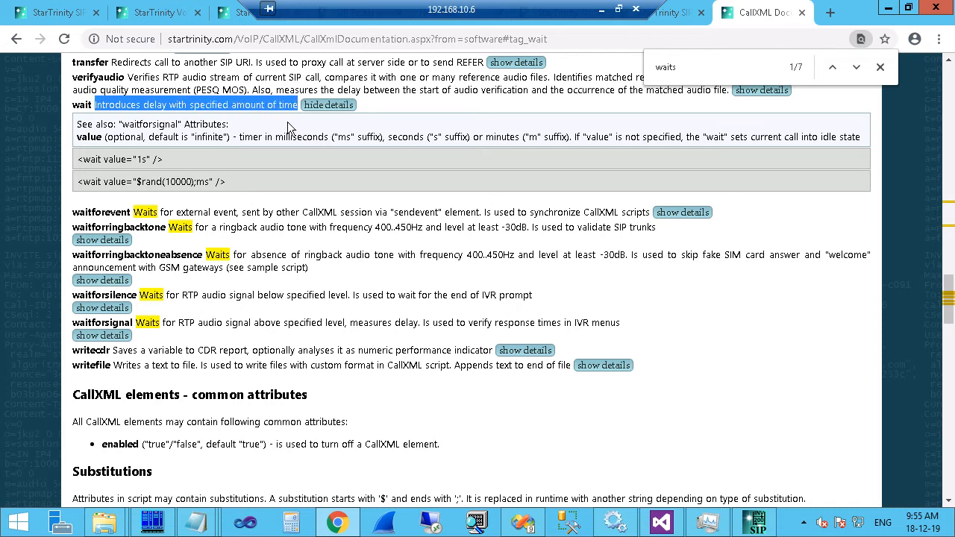
pyautogui.moveTo(106, 160); pyautogui.dragTo(151, 158)
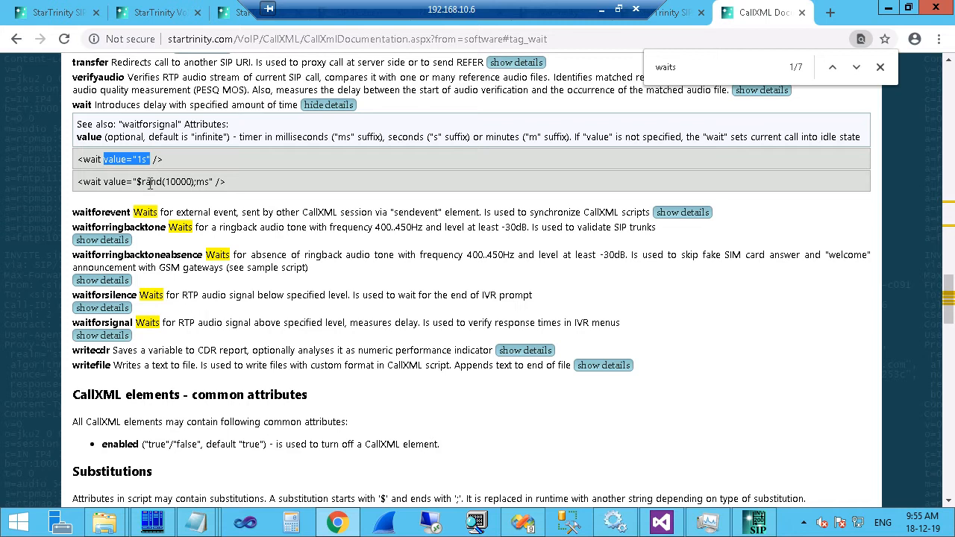
pyautogui.click(756, 522)
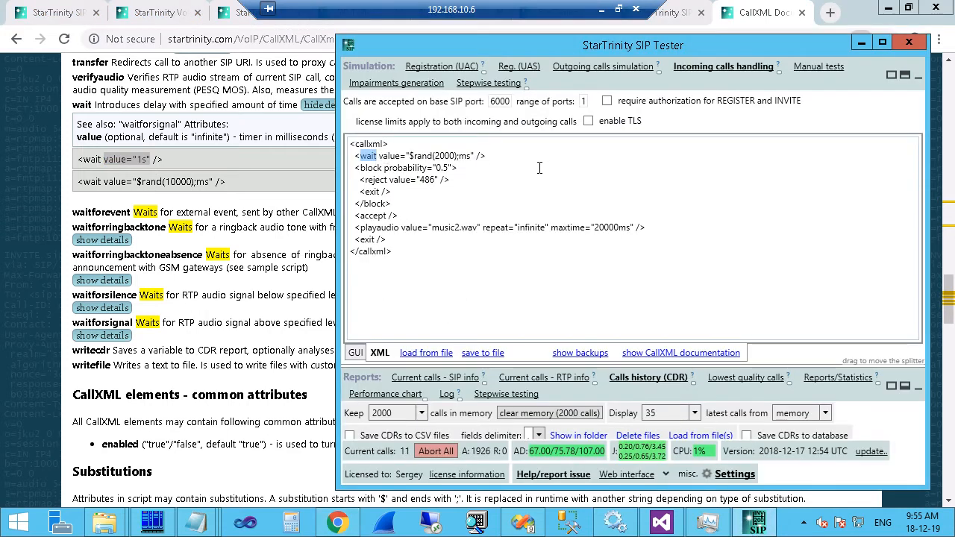
# Highlight the $rand(2000) random delay in the wait line, then bring the documentation forward.
pyautogui.moveTo(409, 155); pyautogui.dragTo(470, 158)
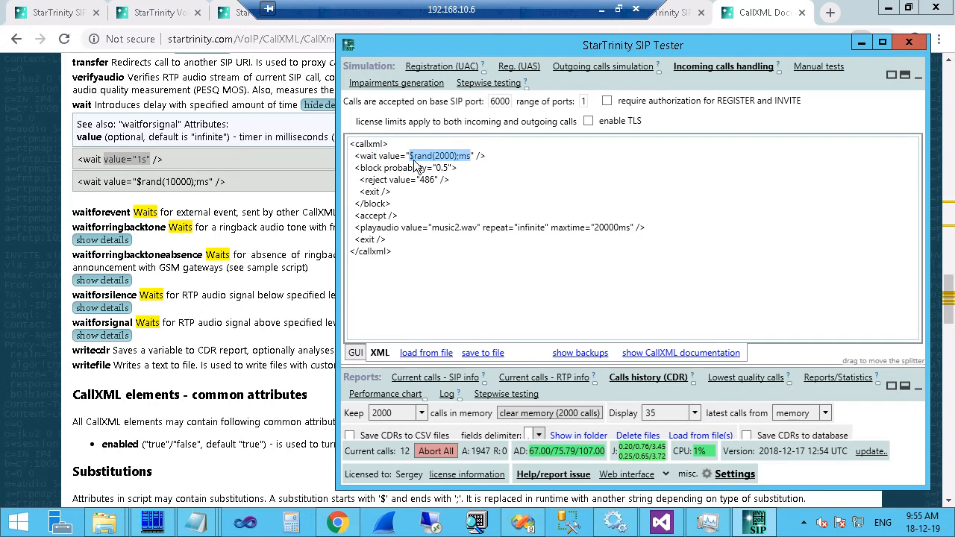
pyautogui.moveTo(408, 155); pyautogui.dragTo(460, 156)
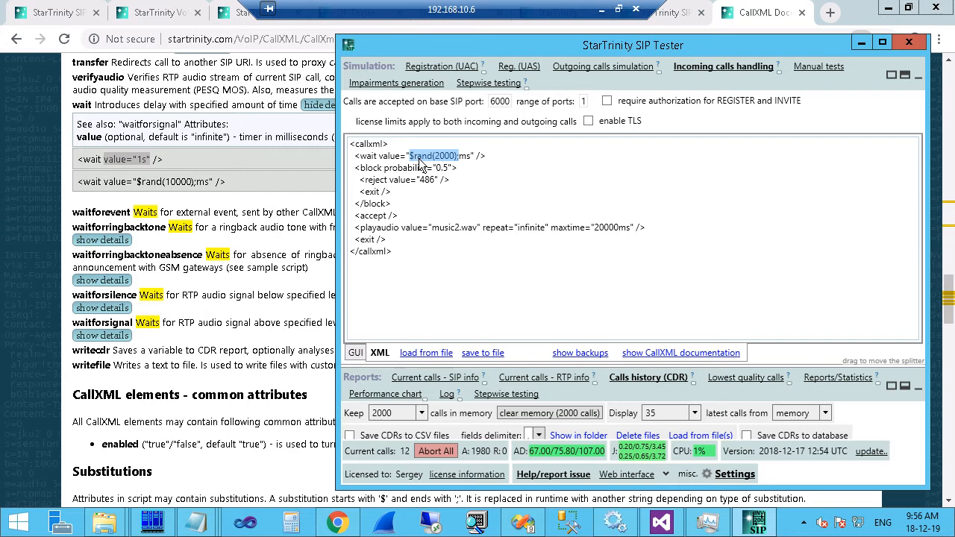
pyautogui.click(114, 463)
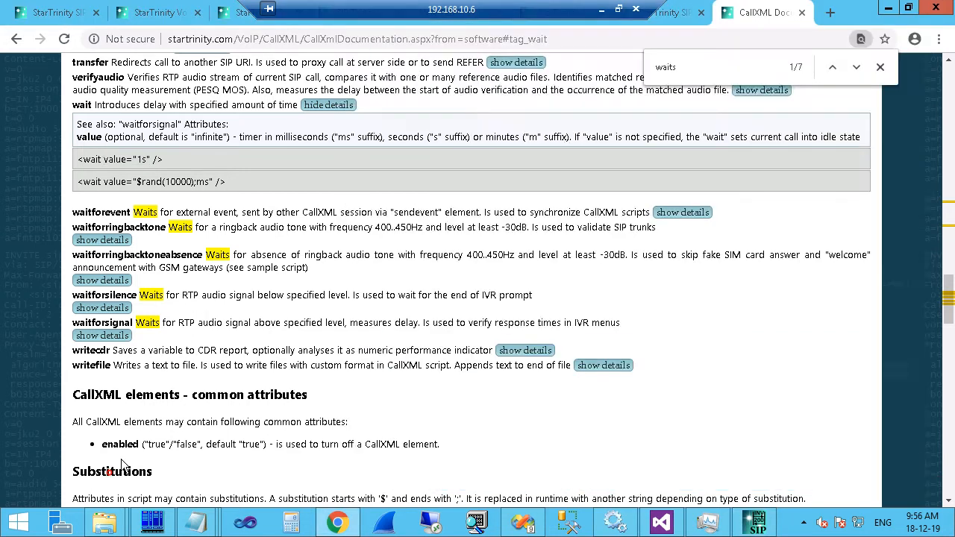
# Mark the $rand(x) substitution description, noting that x is the mean.
pyautogui.scroll(-1, 111, 470)
pyautogui.moveTo(69, 397); pyautogui.dragTo(149, 398)
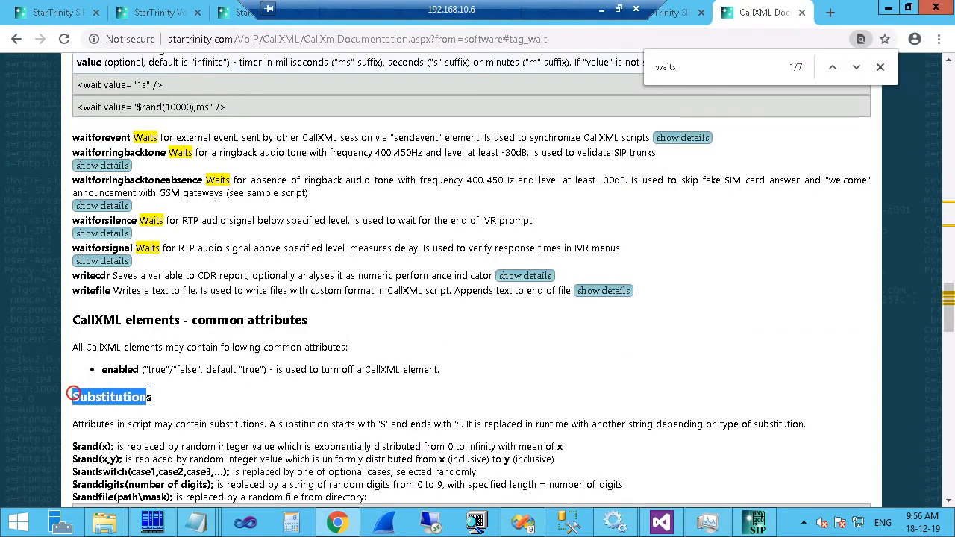
pyautogui.scroll(-5, 131, 371)
pyautogui.scroll(1, 91, 106)
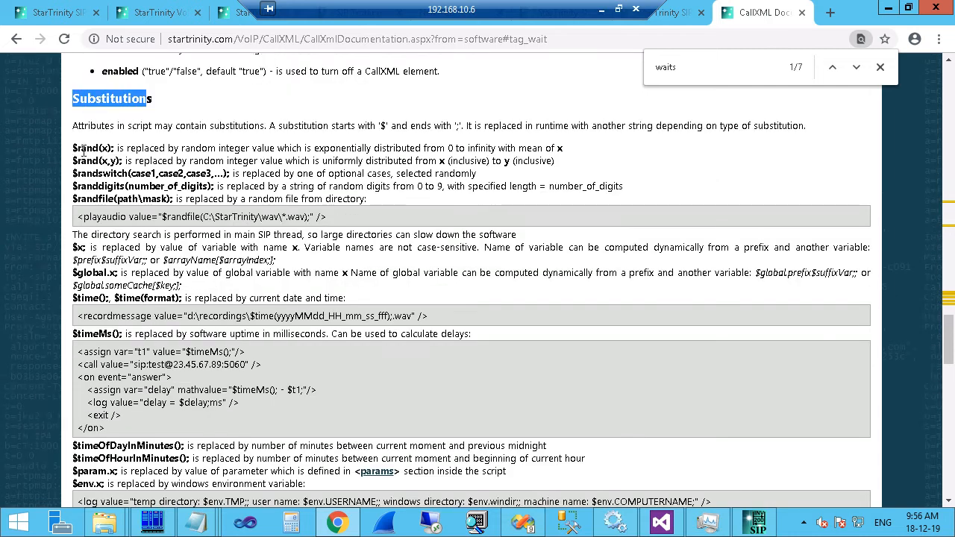
pyautogui.moveTo(73, 148); pyautogui.dragTo(244, 147)
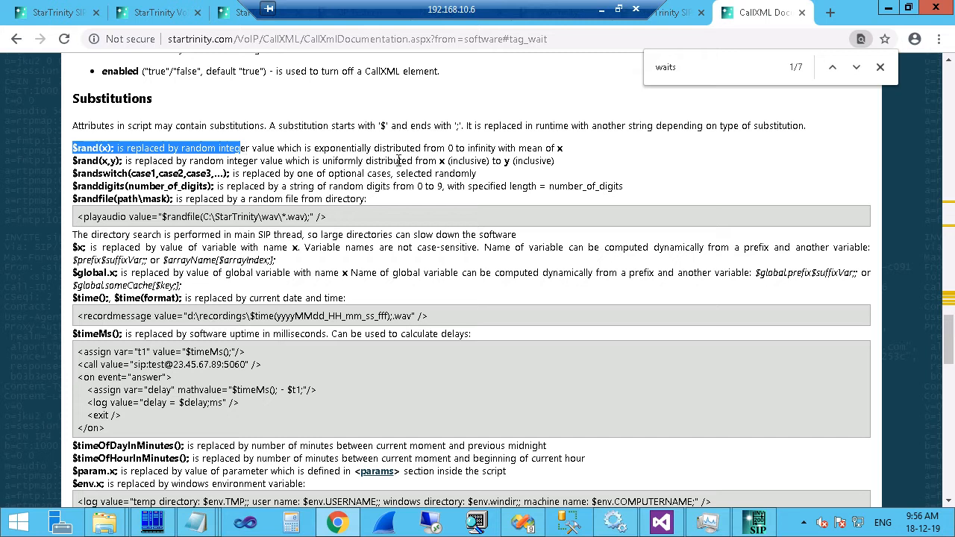
pyautogui.moveTo(584, 147)
pyautogui.mouseDown()
pyautogui.moveTo(477, 160)
pyautogui.moveTo(475, 147)
pyautogui.moveTo(566, 149)
pyautogui.mouseUp()
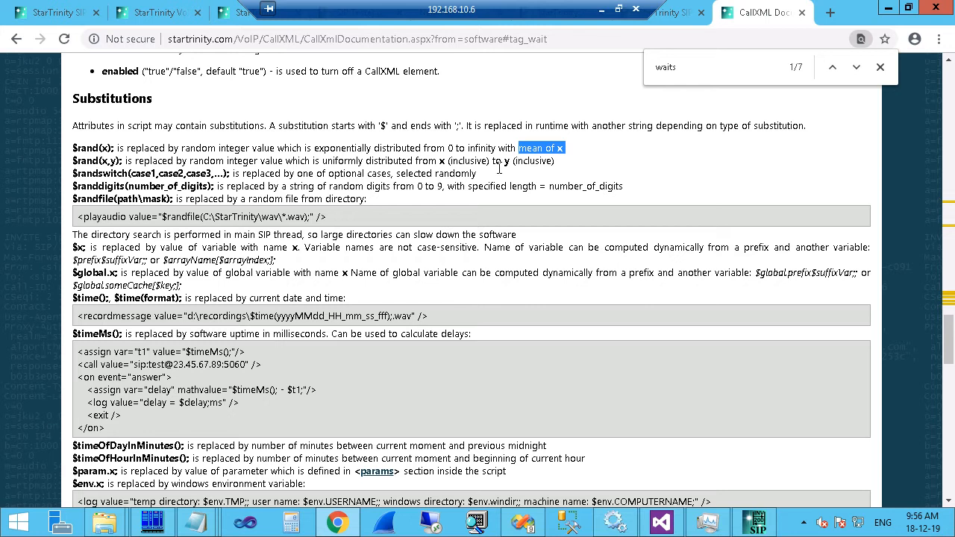
# Select the block element in the script, then scroll the documentation back up.
pyautogui.click(755, 522)
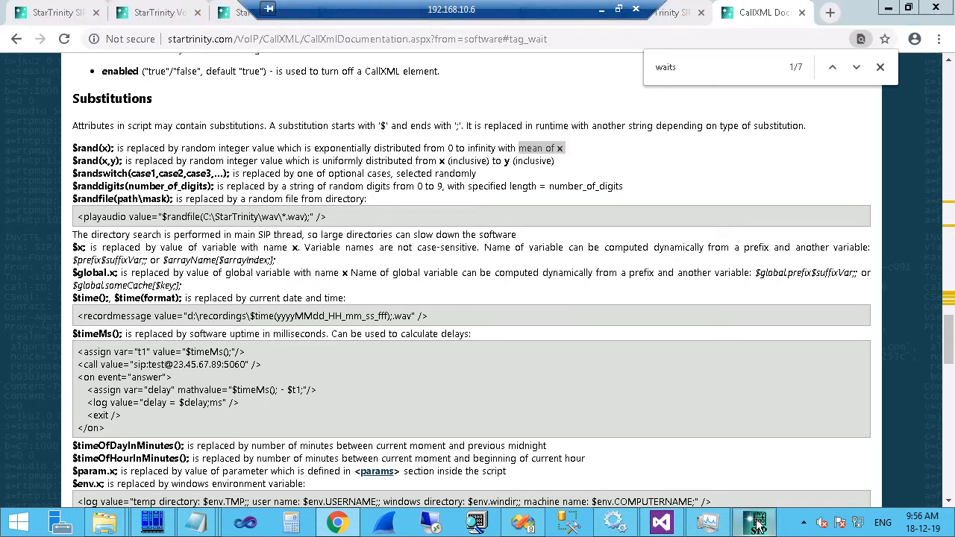
pyautogui.click(380, 158)
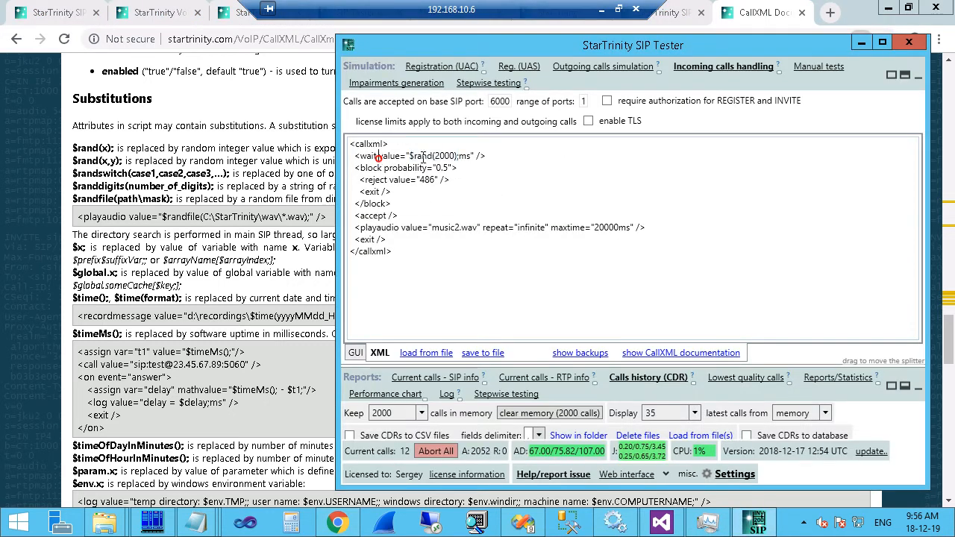
pyautogui.doubleClick(360, 169)
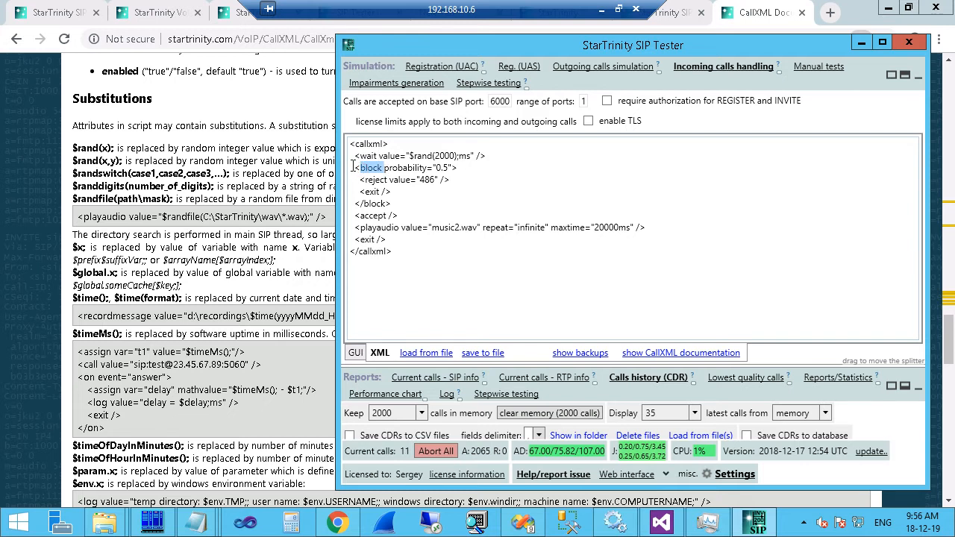
pyautogui.click(186, 191)
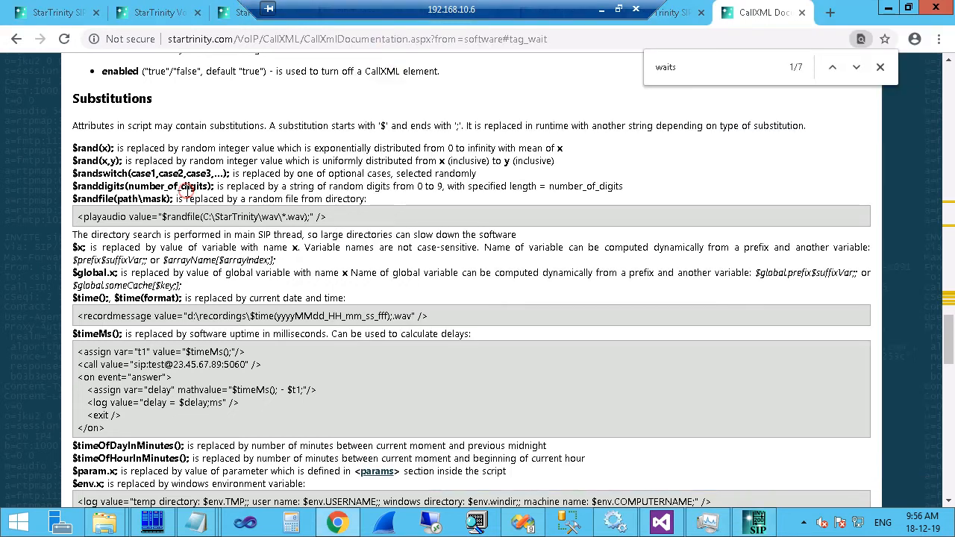
pyautogui.scroll(10, 187, 191)
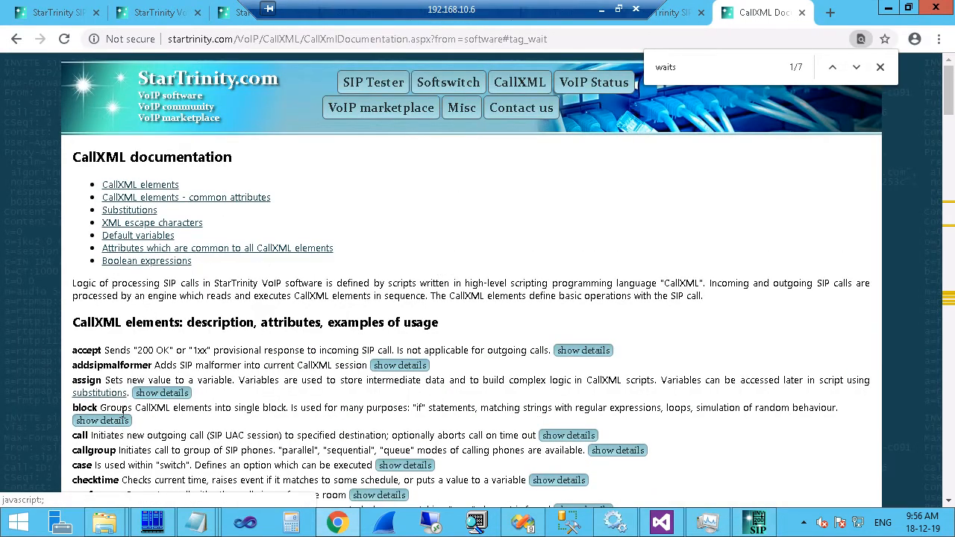
# Expand block's details, mark its probability attribute description, and return to the script.
pyautogui.click(109, 420)
pyautogui.moveTo(107, 408); pyautogui.dragTo(310, 408)
pyautogui.scroll(-3, 337, 382)
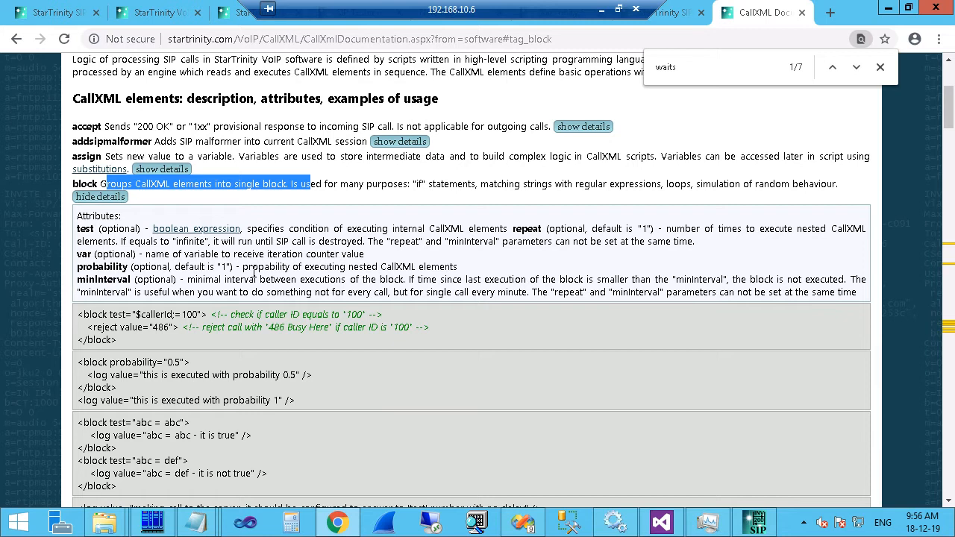
pyautogui.moveTo(243, 267); pyautogui.dragTo(436, 266)
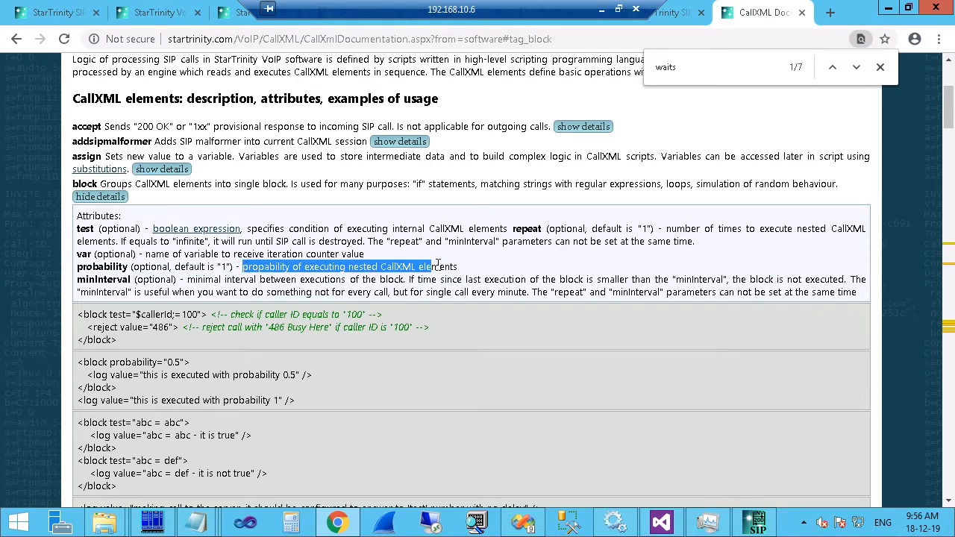
pyautogui.moveTo(461, 267); pyautogui.dragTo(239, 267)
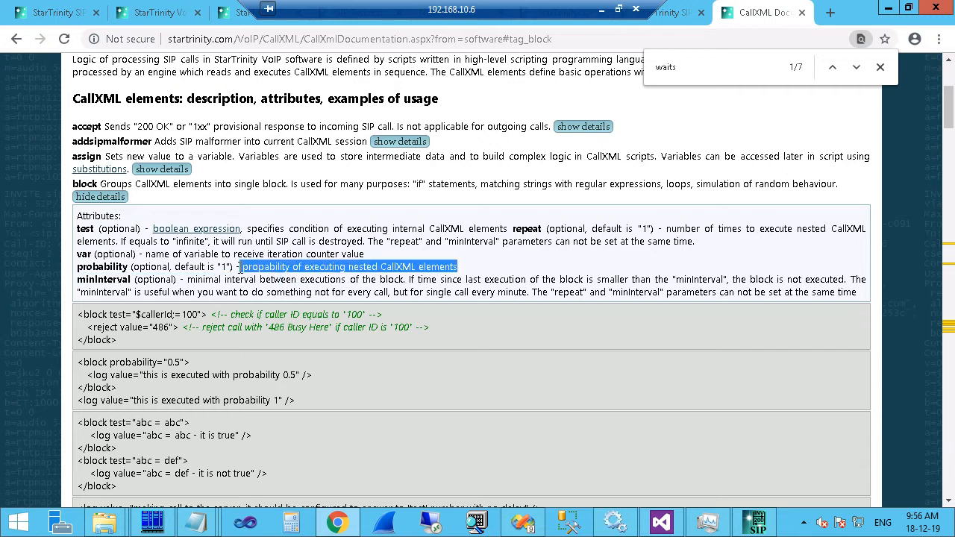
pyautogui.click(757, 522)
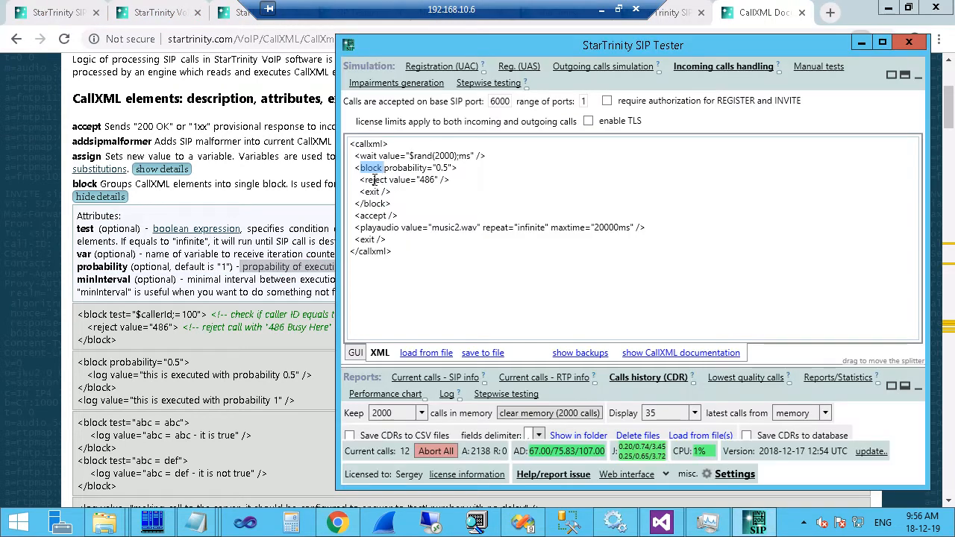
pyautogui.doubleClick(441, 168)
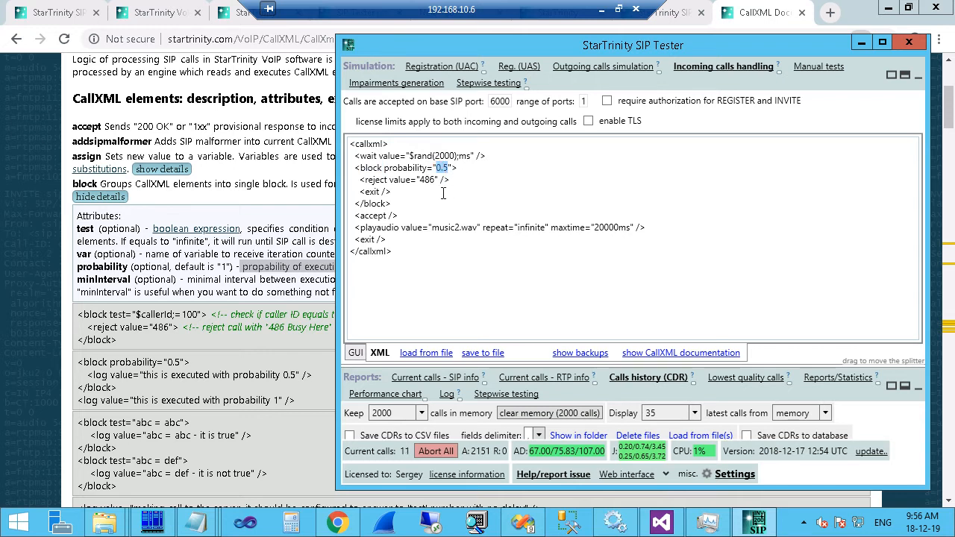
pyautogui.moveTo(359, 180); pyautogui.dragTo(456, 182)
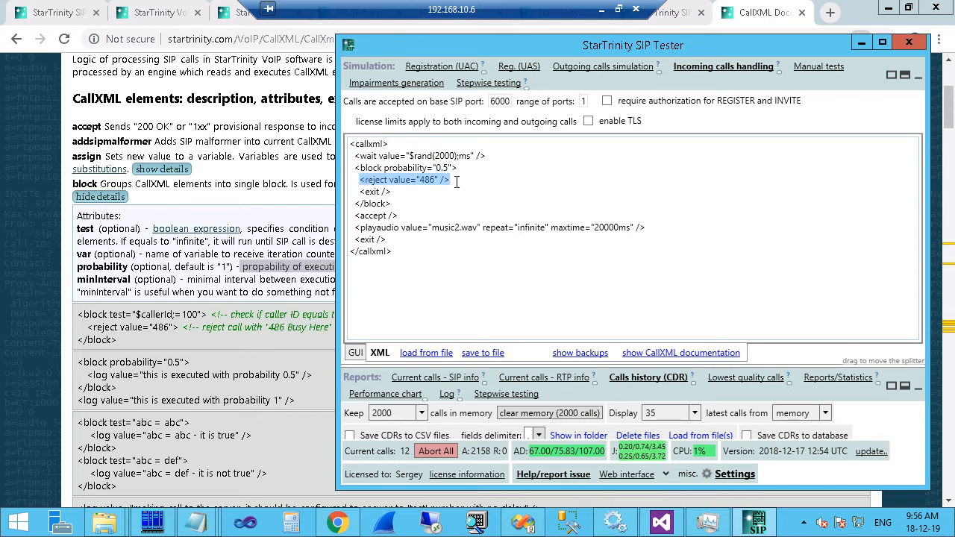
pyautogui.click(418, 186)
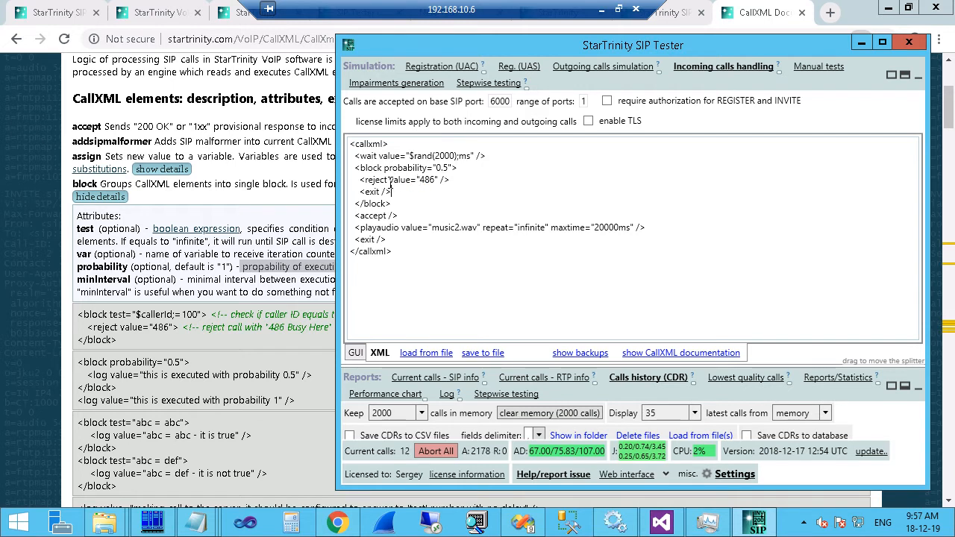
pyautogui.doubleClick(392, 180)
pyautogui.doubleClick(426, 179)
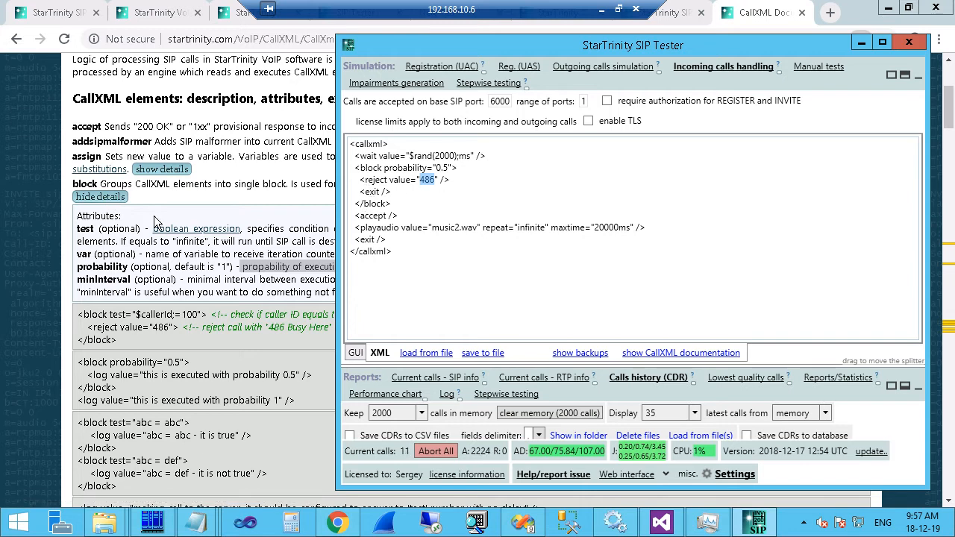
# Scroll further through the CallXML documentation, then return to SIP Tester.
pyautogui.click(95, 364)
pyautogui.scroll(-4, 97, 343)
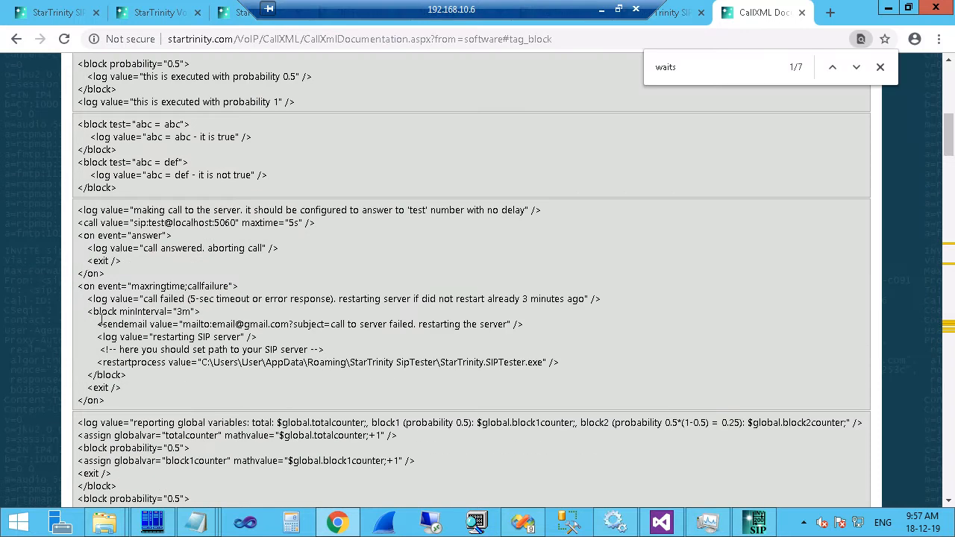
pyautogui.scroll(-4, 86, 222)
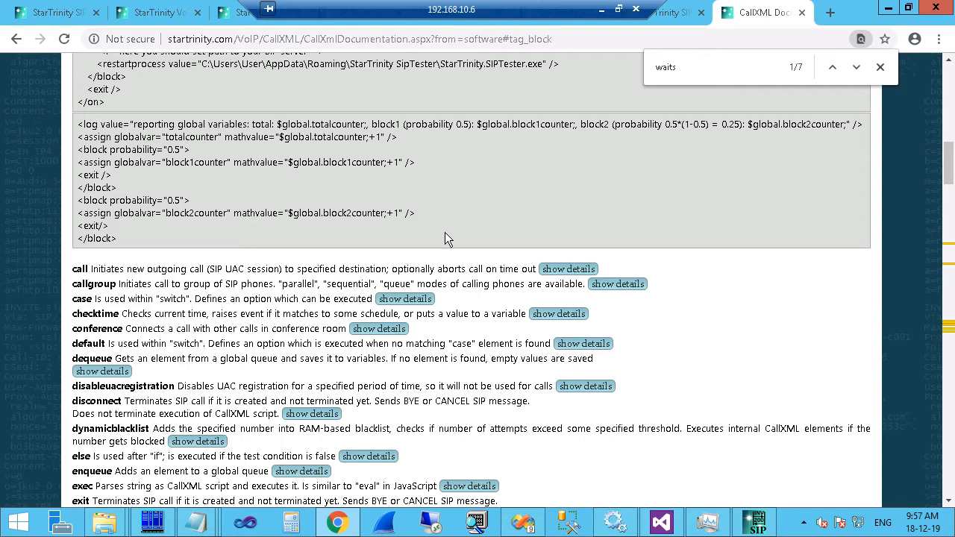
pyautogui.click(757, 526)
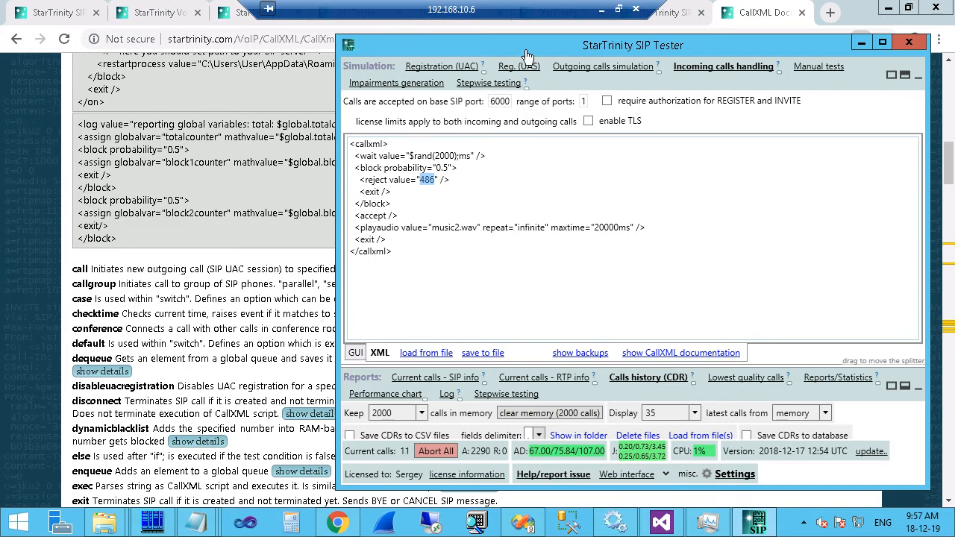
# Highlight the script's accept, playaudio and exit lines and the 20000ms maximum play time.
pyautogui.click(355, 170)
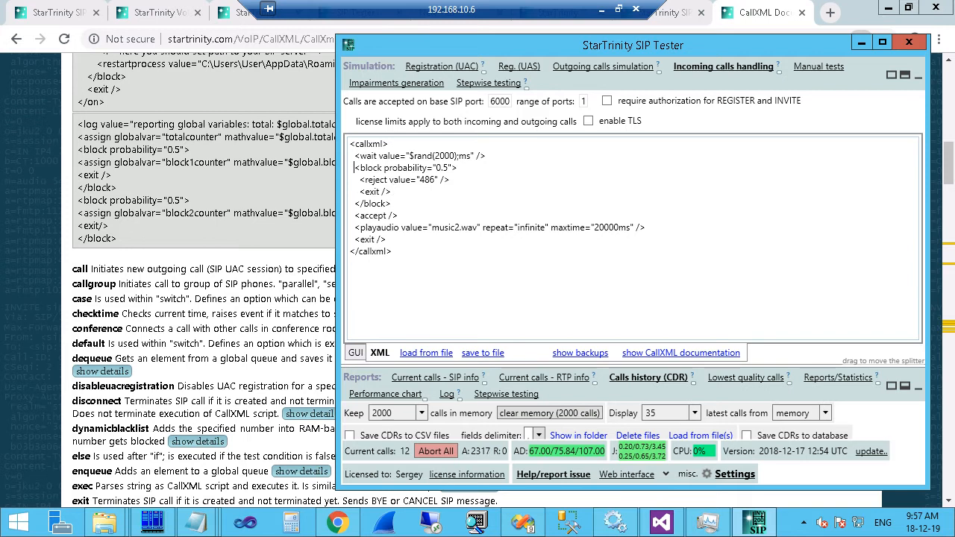
pyautogui.doubleClick(365, 216)
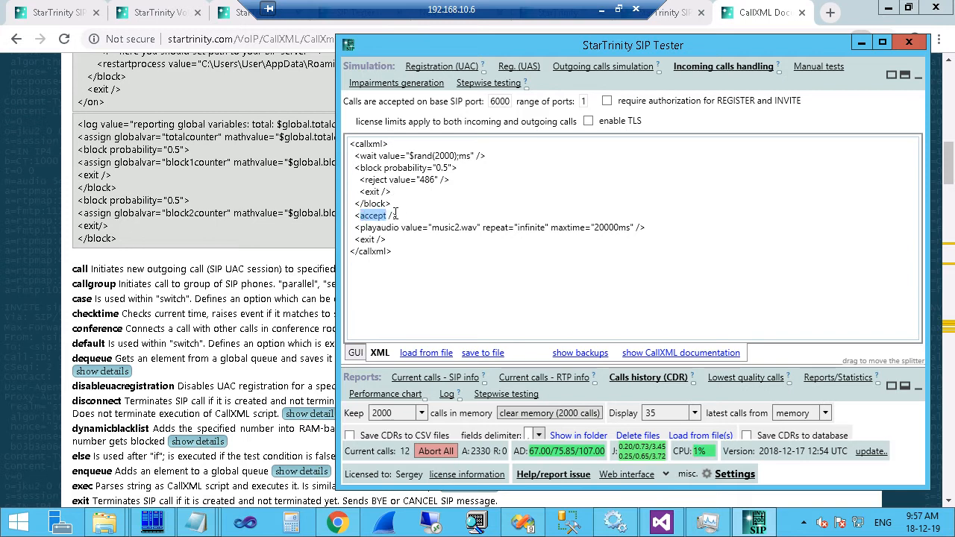
pyautogui.press('Home')
pyautogui.hotkey('shift', 'End')
pyautogui.moveTo(355, 228); pyautogui.dragTo(565, 224)
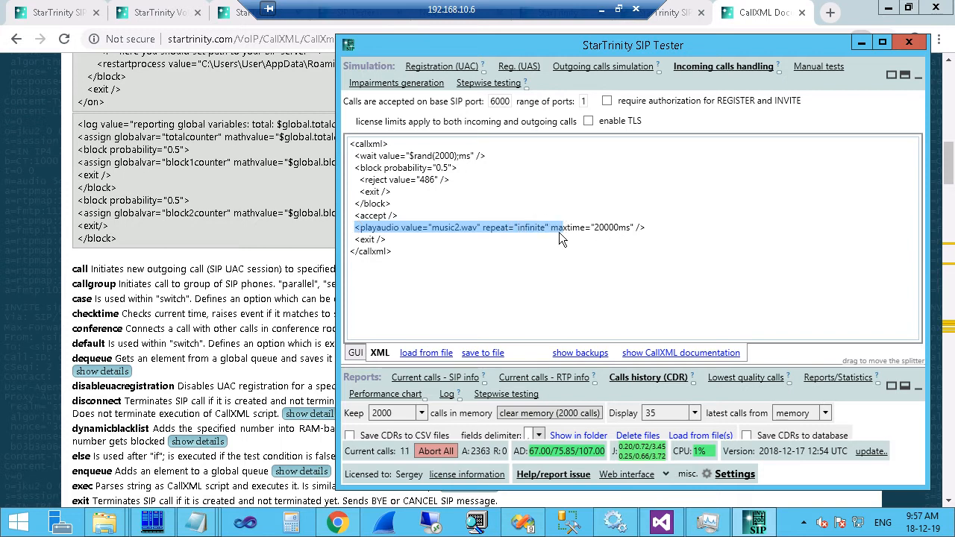
pyautogui.click(559, 232)
pyautogui.moveTo(356, 239); pyautogui.dragTo(401, 240)
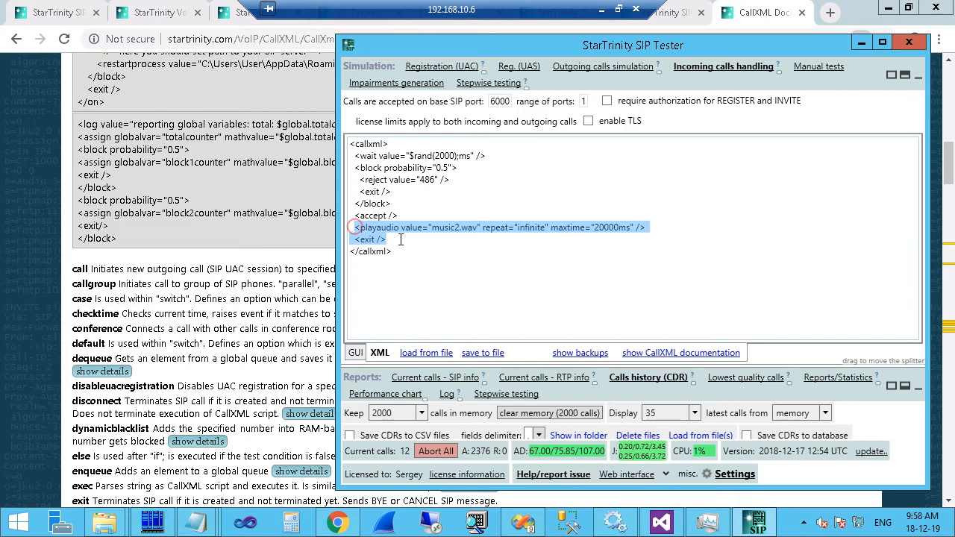
pyautogui.moveTo(594, 227); pyautogui.dragTo(630, 229)
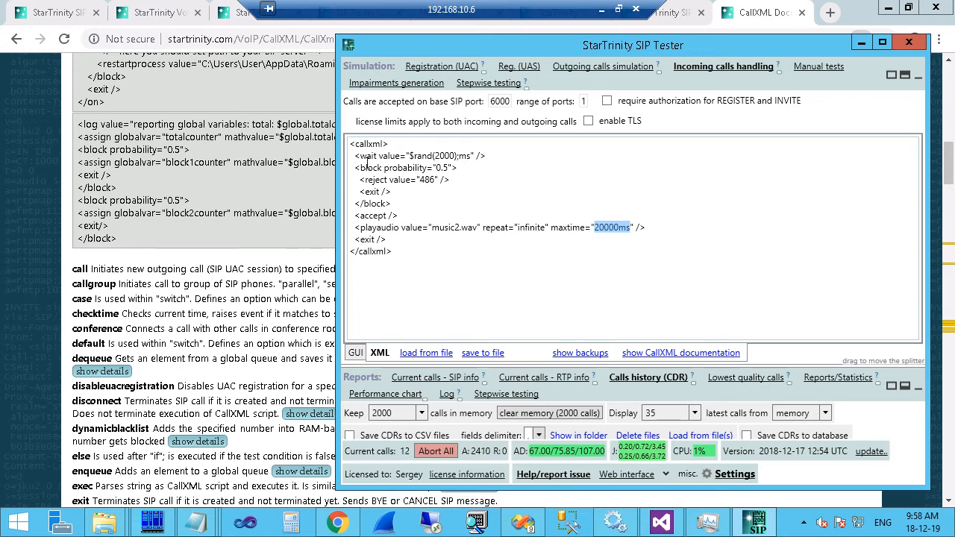
pyautogui.click(360, 216)
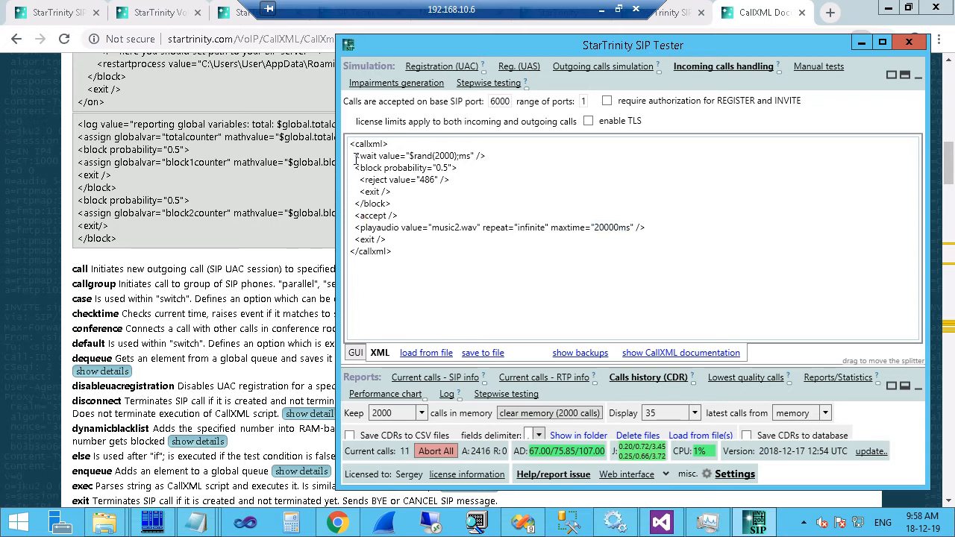
# Delete the wait and 486 reject block lines, along with the leftover empty line.
pyautogui.moveTo(353, 157); pyautogui.dragTo(409, 206)
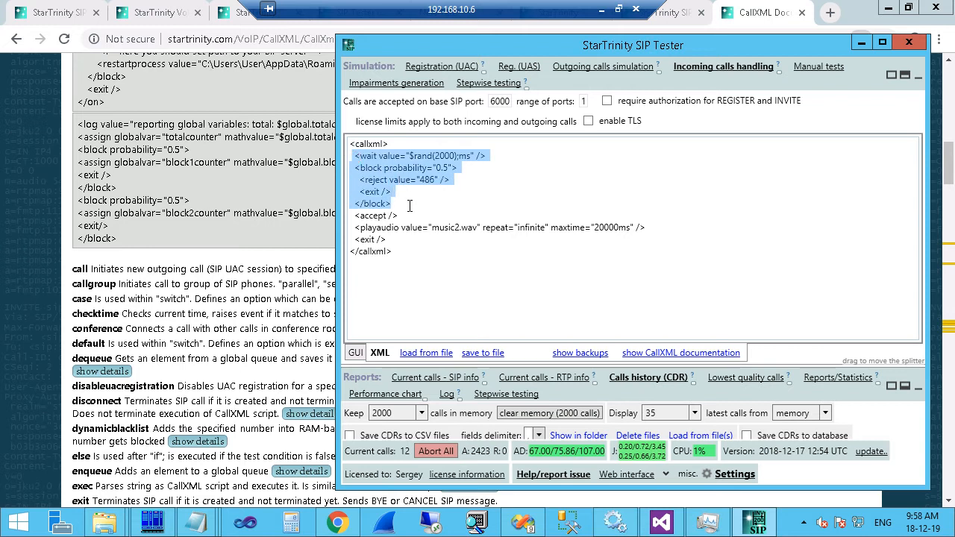
pyautogui.press('Delete')
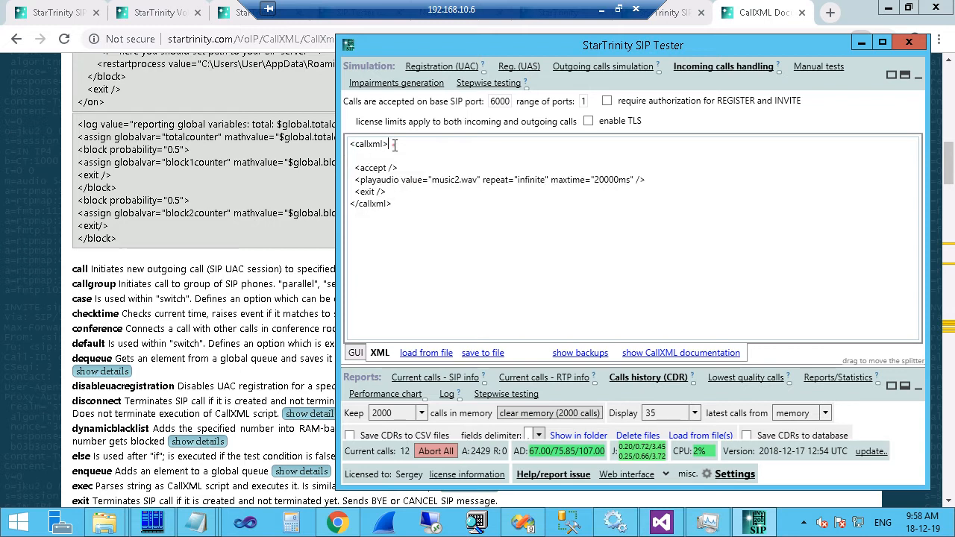
pyautogui.click(394, 145)
pyautogui.press('Delete')
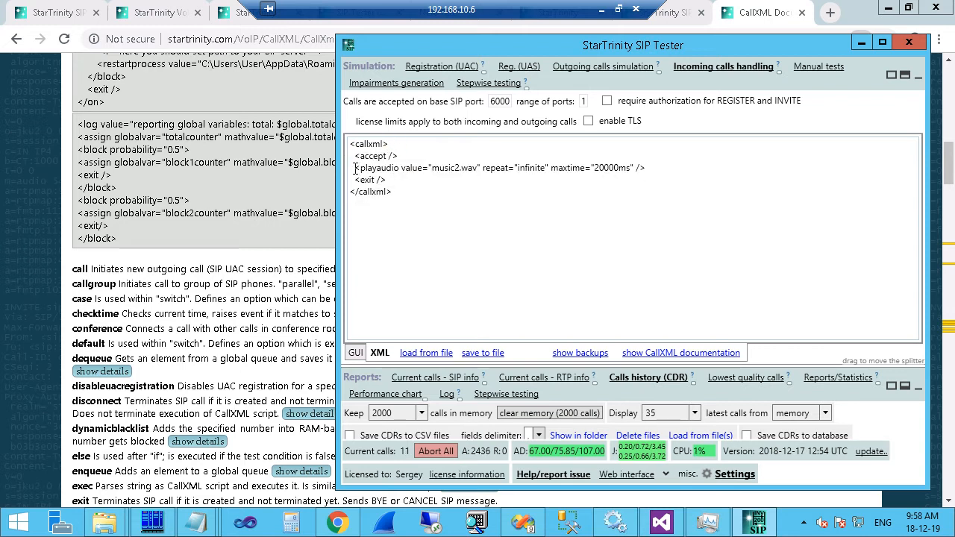
# Insert blank lines after the opening callxml tag, above the accept line.
pyautogui.moveTo(359, 156); pyautogui.dragTo(403, 180)
pyautogui.click(404, 180)
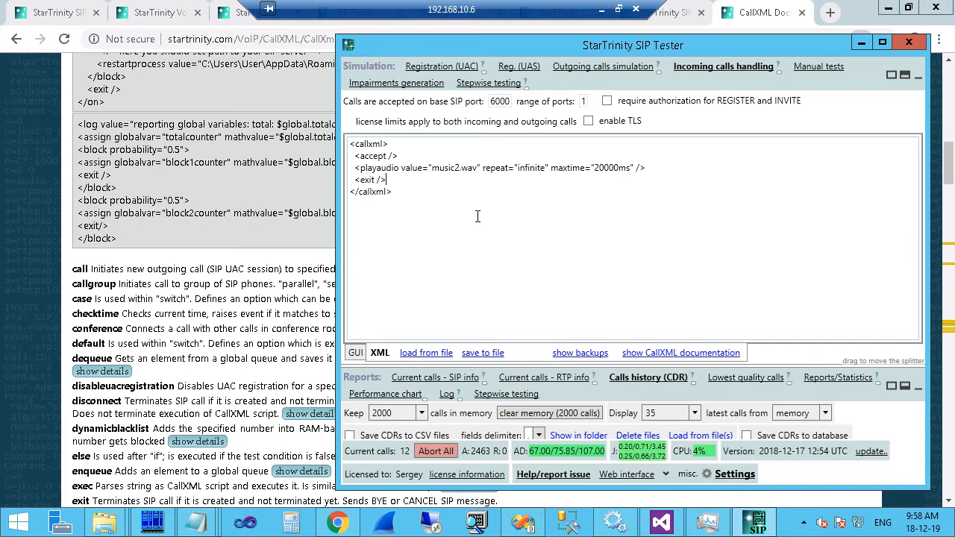
pyautogui.moveTo(356, 159); pyautogui.dragTo(407, 159)
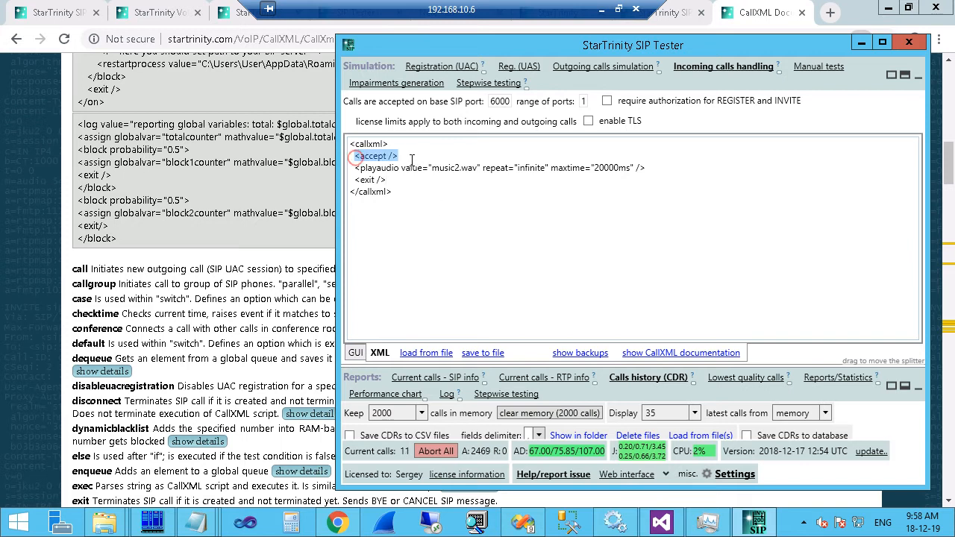
pyautogui.click(397, 146)
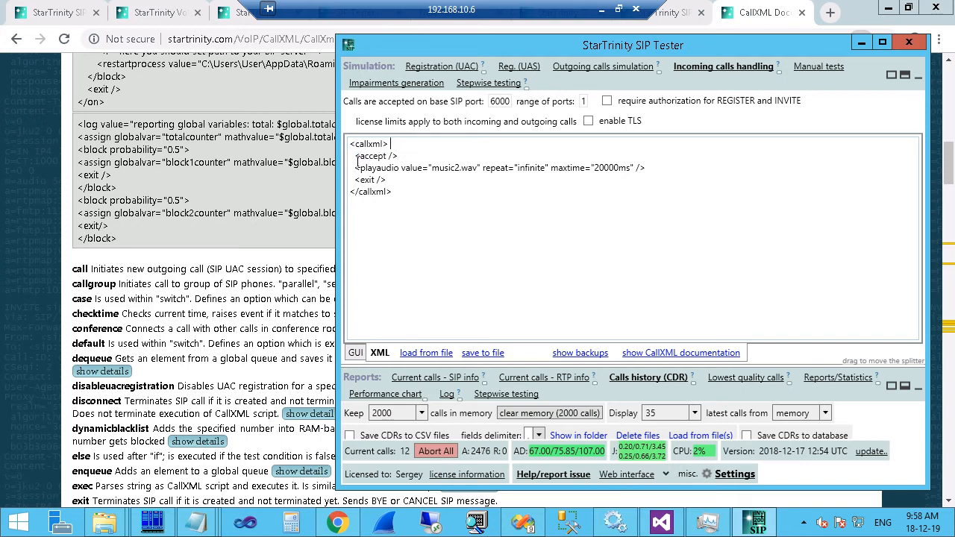
pyautogui.press('Return')
pyautogui.press('Return')
pyautogui.press('Return')
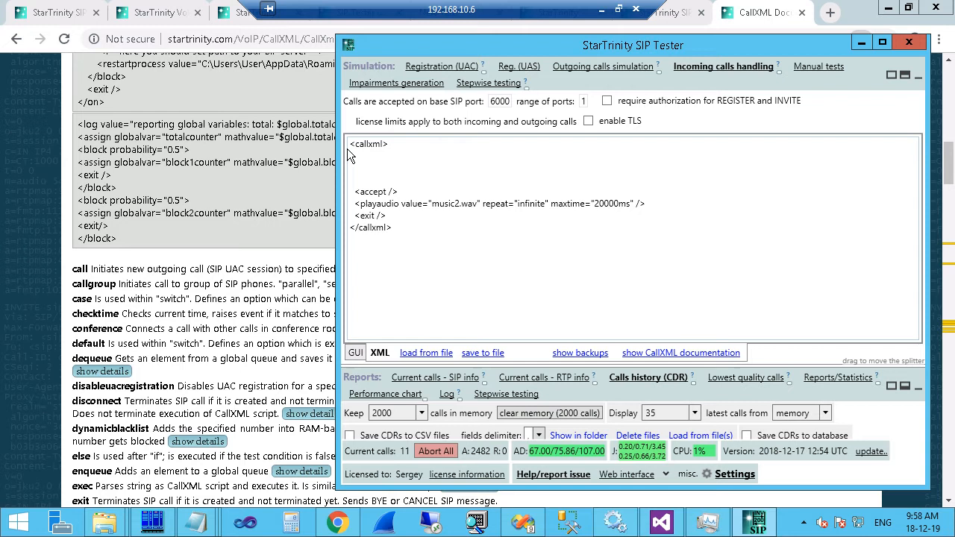
# Add a <reject value="503" /> element on the blank line above accept.
pyautogui.click(346, 151)
pyautogui.write('<rejec')
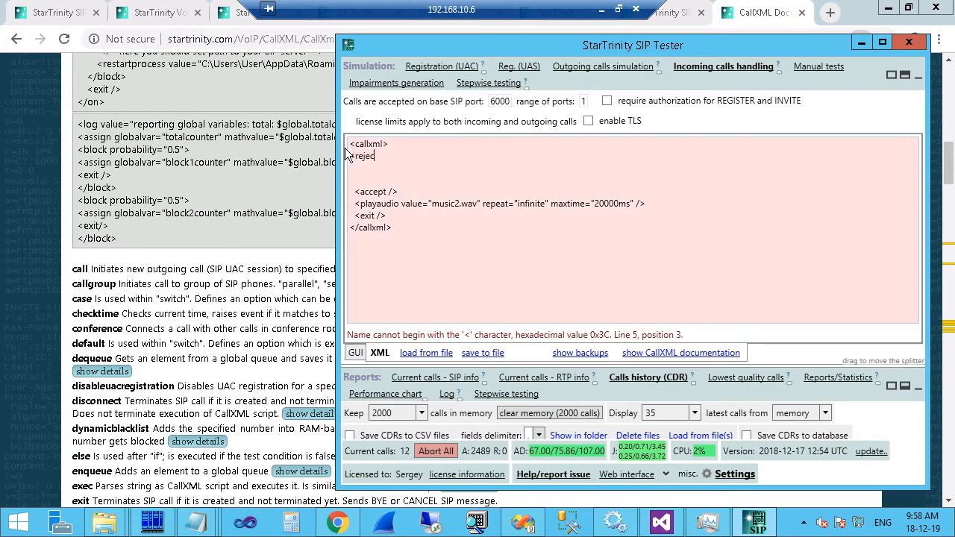
pyautogui.write('t')
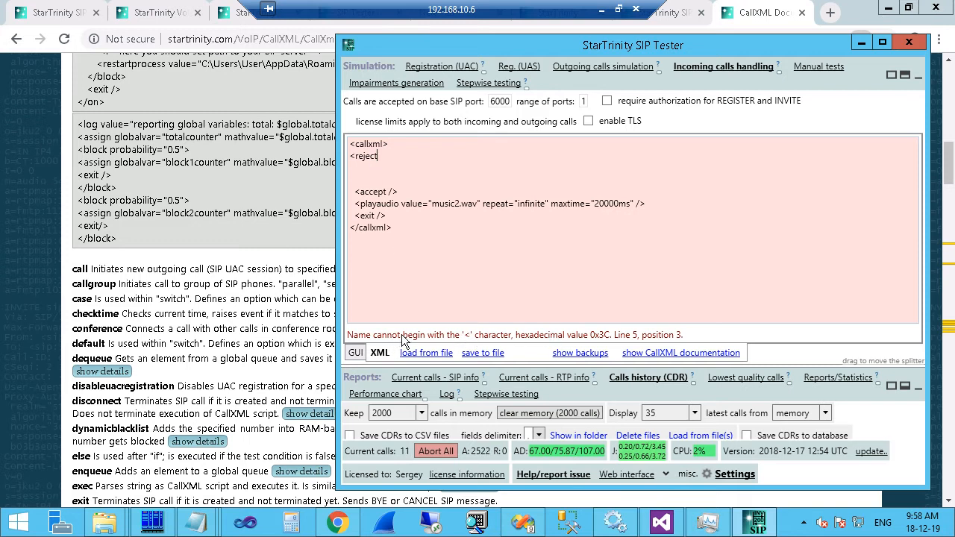
pyautogui.click(382, 159)
pyautogui.write('/>')
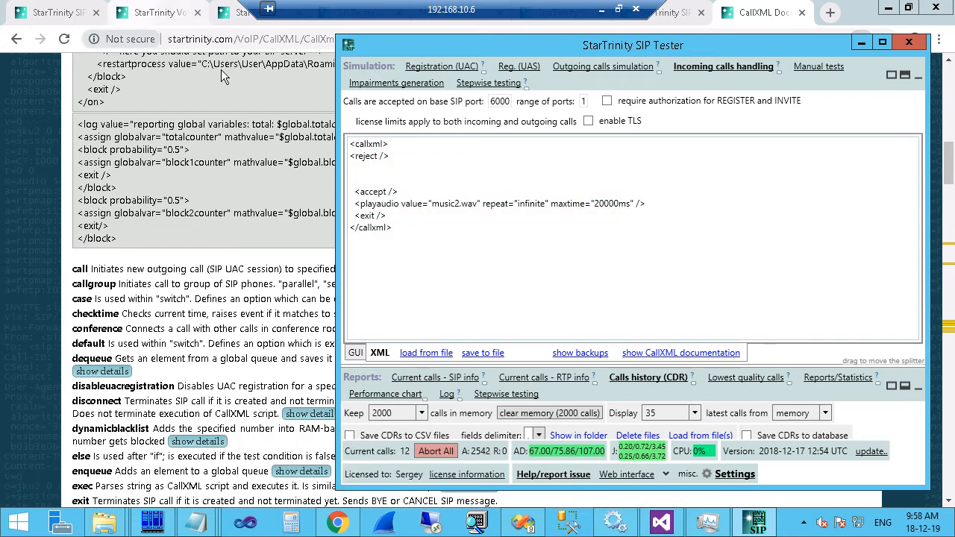
pyautogui.click(377, 155)
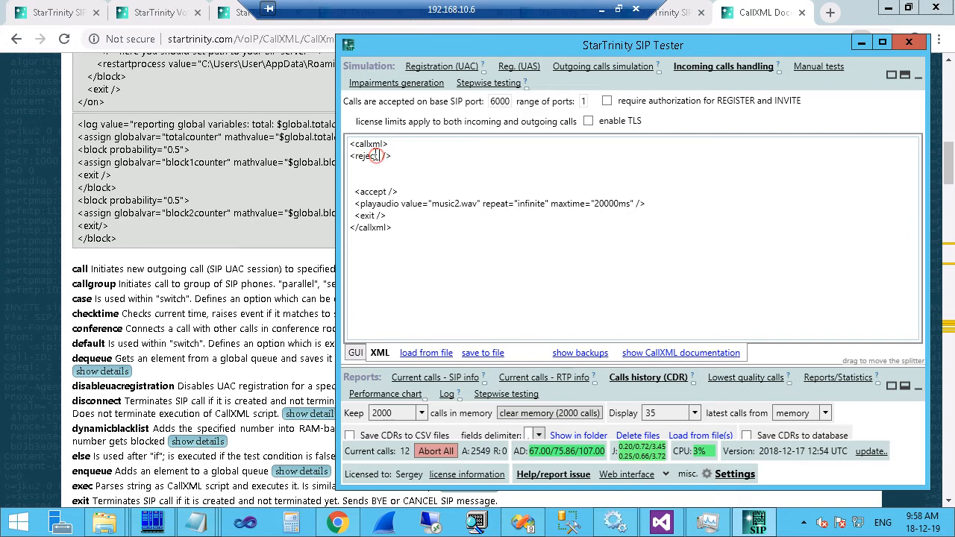
pyautogui.write('value="')
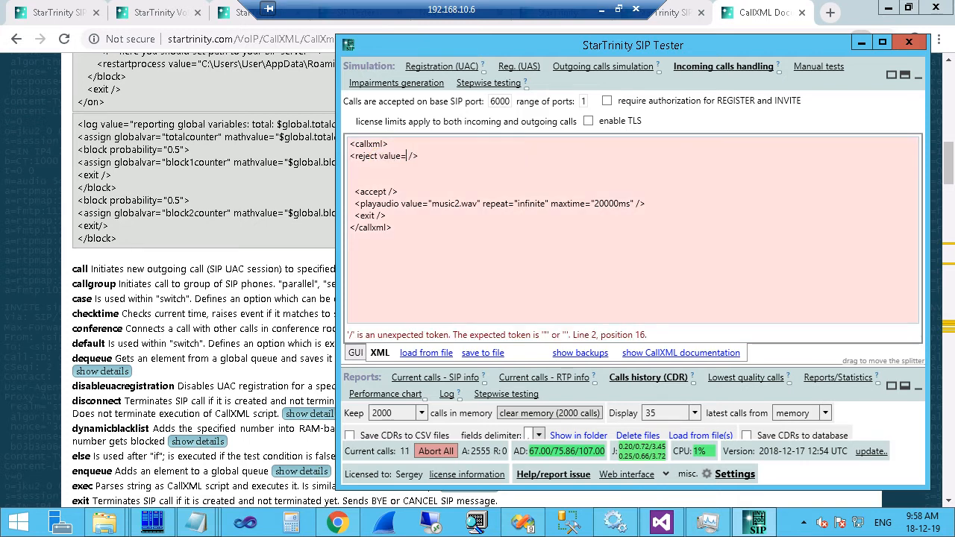
pyautogui.write('503"')
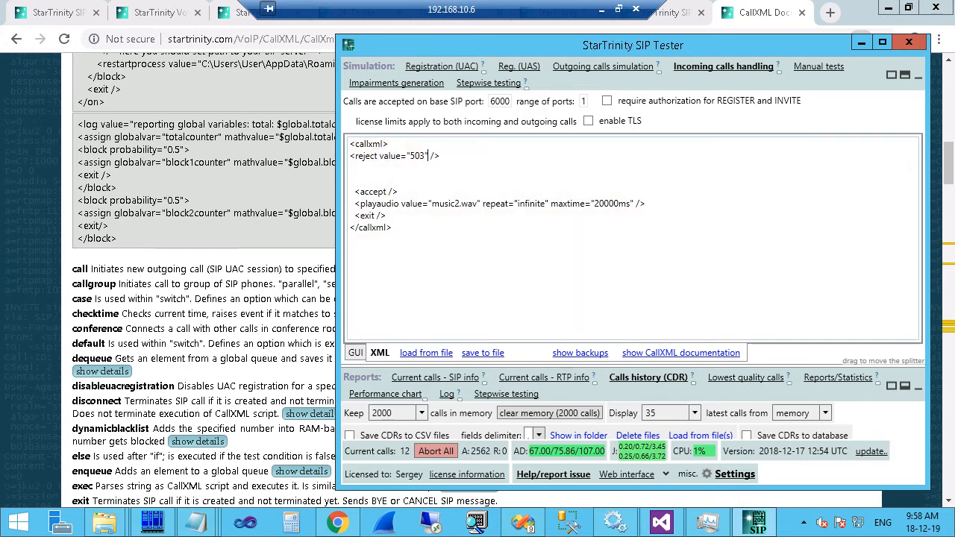
pyautogui.moveTo(350, 155); pyautogui.dragTo(448, 157)
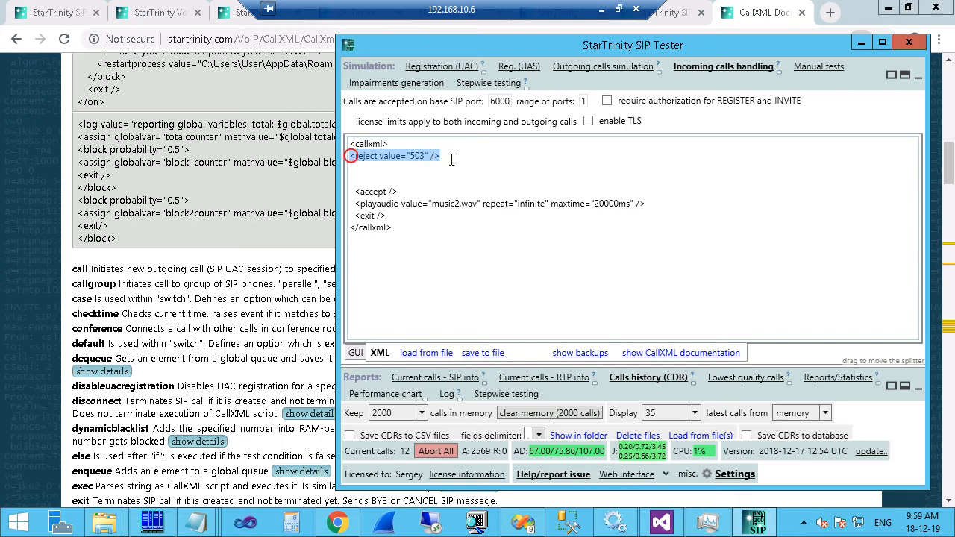
# Add a <wait value="1s" /> line right after the opening callxml tag.
pyautogui.click(395, 145)
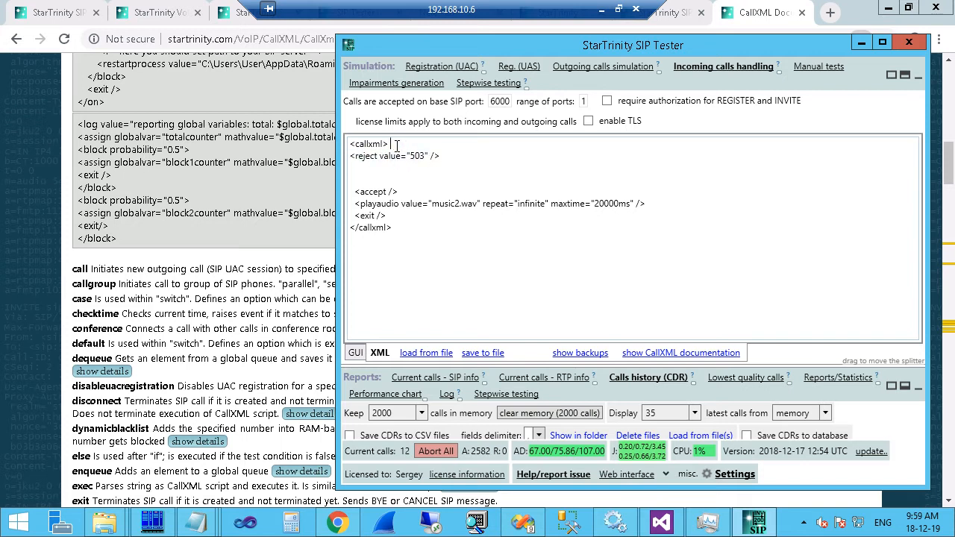
pyautogui.press('Return')
pyautogui.write('<wait')
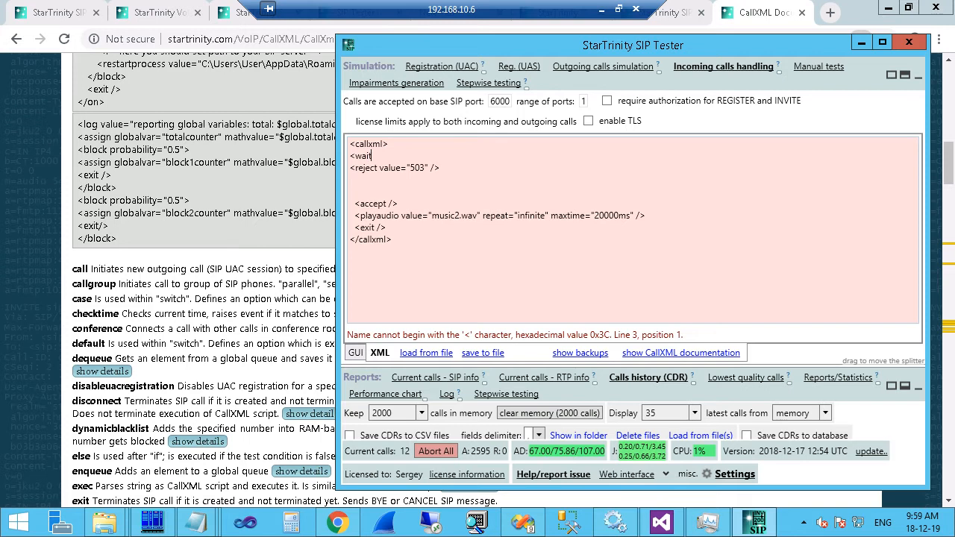
pyautogui.write(' value=')
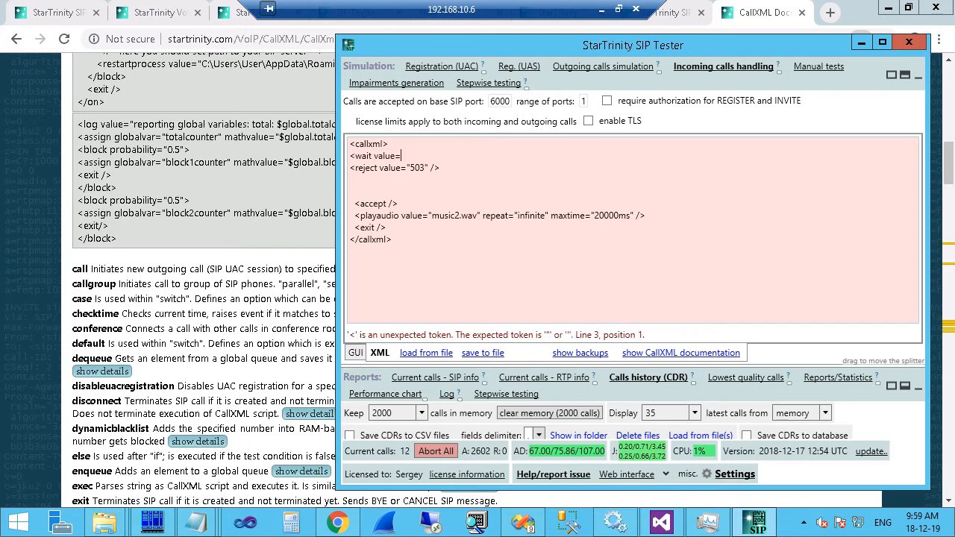
pyautogui.write('"1s" />')
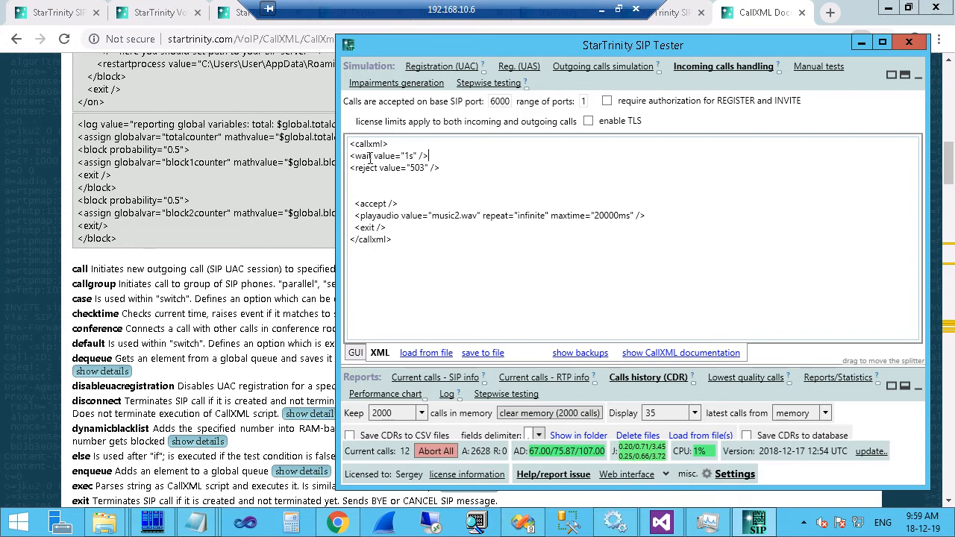
# Show the Outgoing calls script as XML and highlight the call element and its 10000ms limit.
pyautogui.click(598, 69)
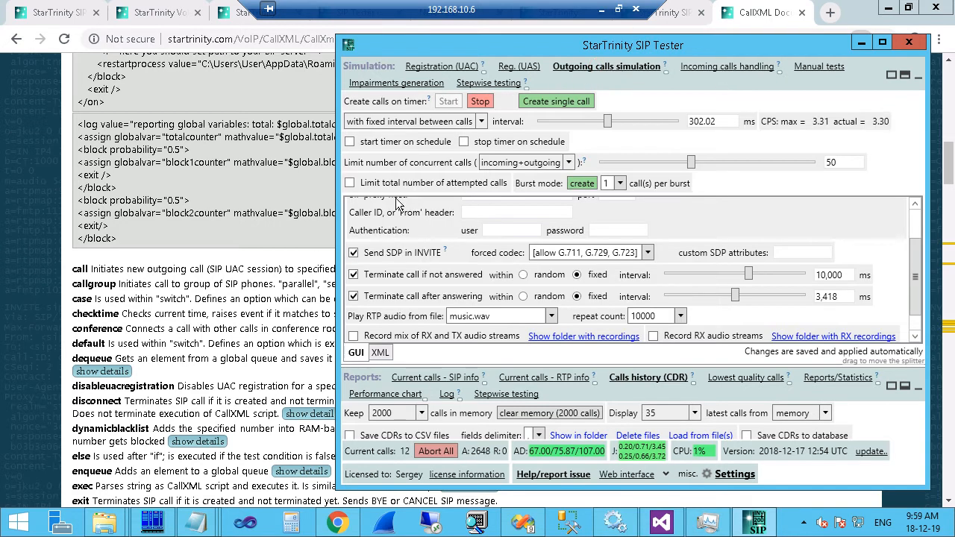
pyautogui.click(380, 352)
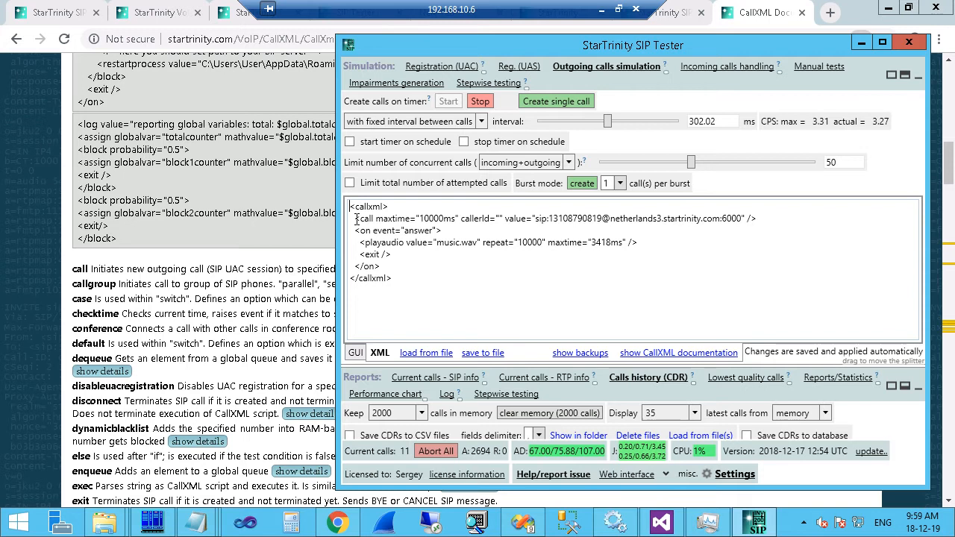
pyautogui.moveTo(354, 219); pyautogui.dragTo(515, 219)
pyautogui.click(505, 224)
pyautogui.doubleClick(361, 220)
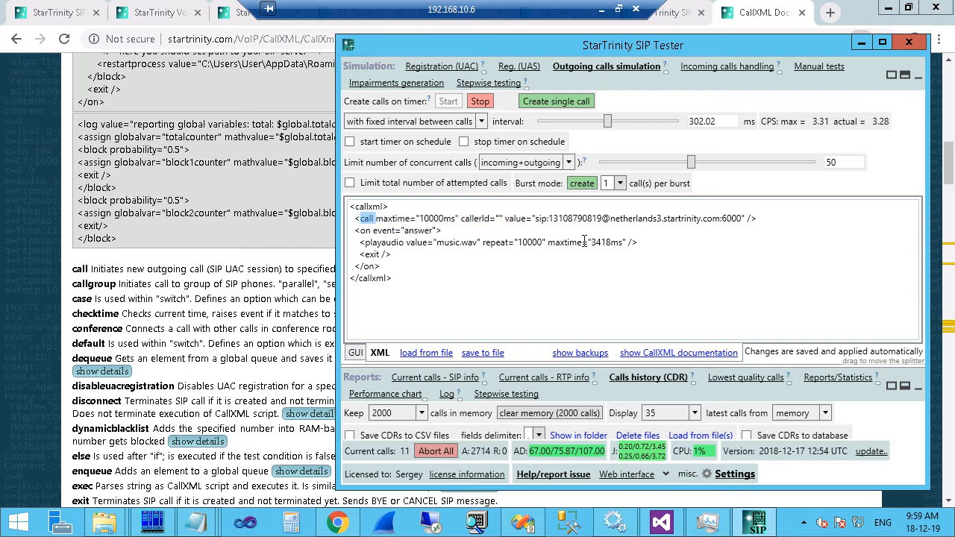
# Replace the destination number at netherlands3.startrinity.com with 777777777.
pyautogui.moveTo(610, 220); pyautogui.dragTo(731, 219)
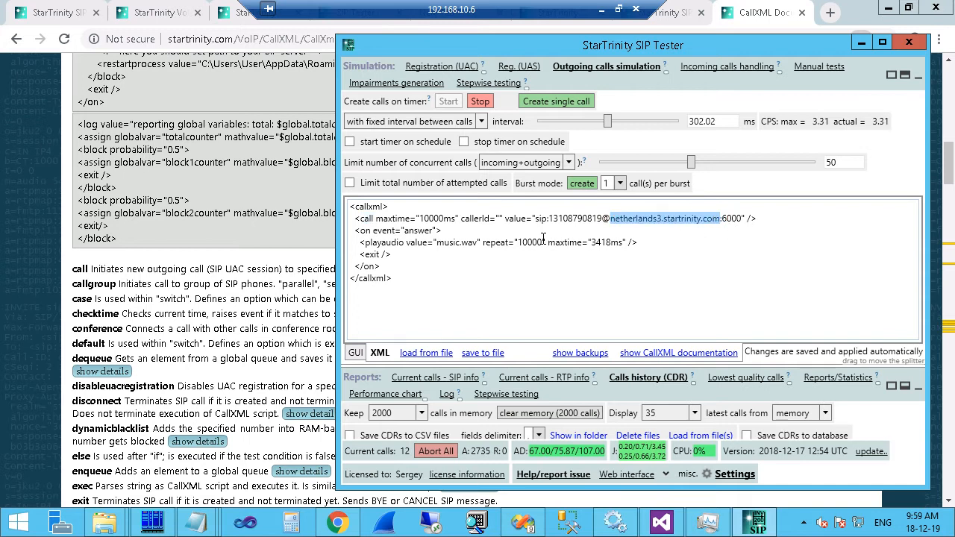
pyautogui.moveTo(550, 219)
pyautogui.mouseDown()
pyautogui.moveTo(600, 226)
pyautogui.moveTo(550, 218)
pyautogui.mouseUp()
pyautogui.click(594, 218)
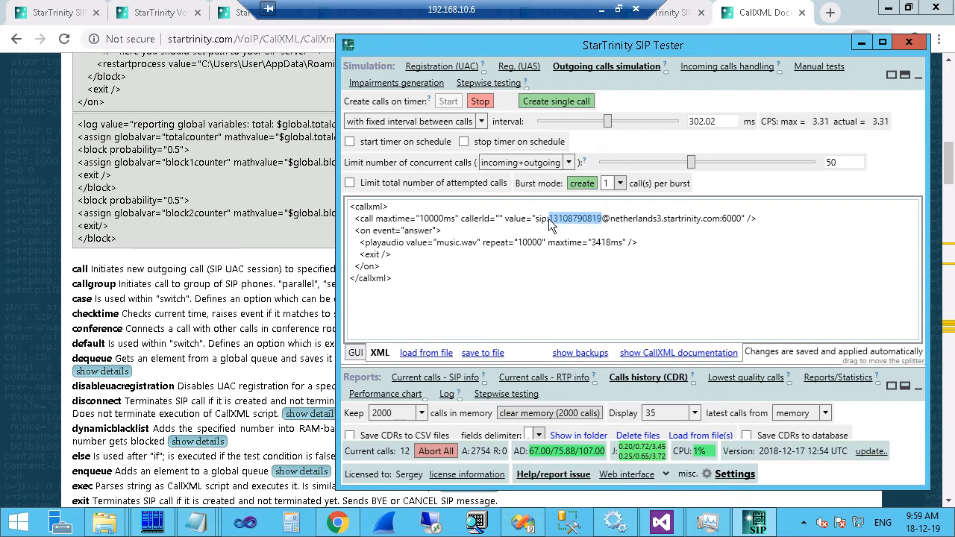
pyautogui.write('777777777')
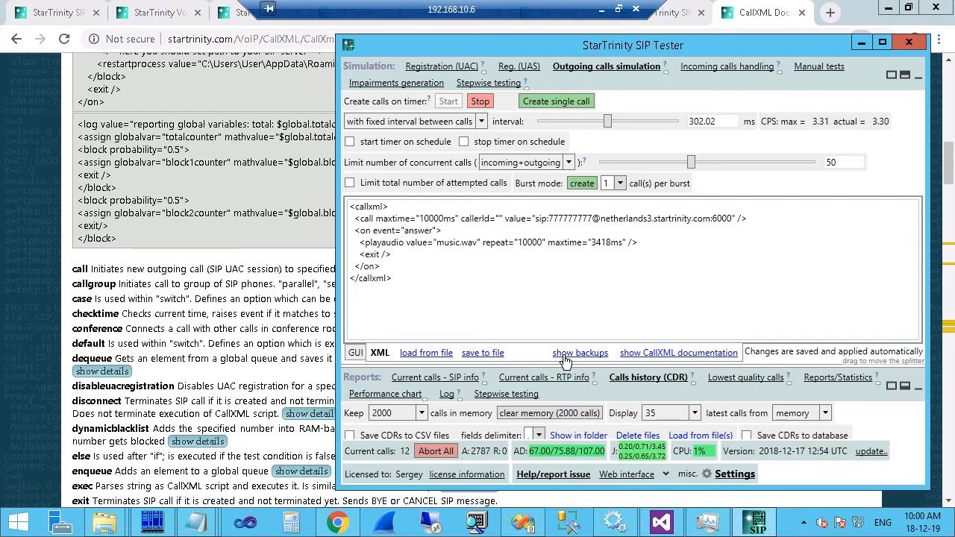
# Set callerId="88888888" on the outgoing call while the calls history is shown.
pyautogui.moveTo(565, 368); pyautogui.dragTo(588, 261)
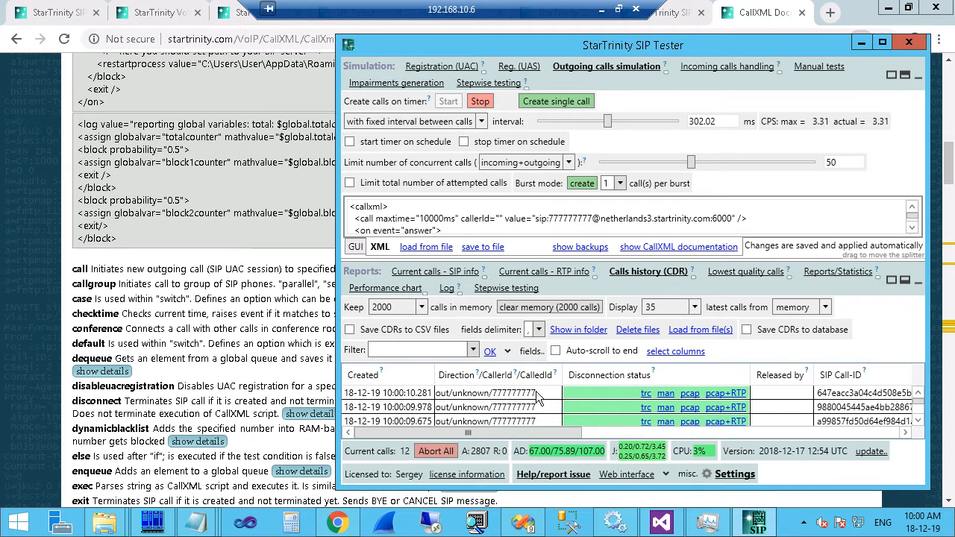
pyautogui.click(498, 218)
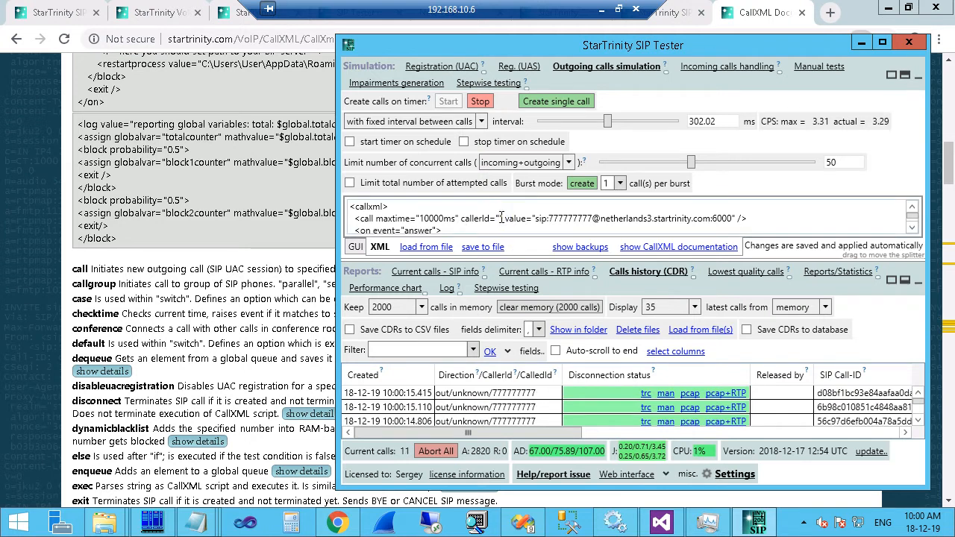
pyautogui.write('88888888')
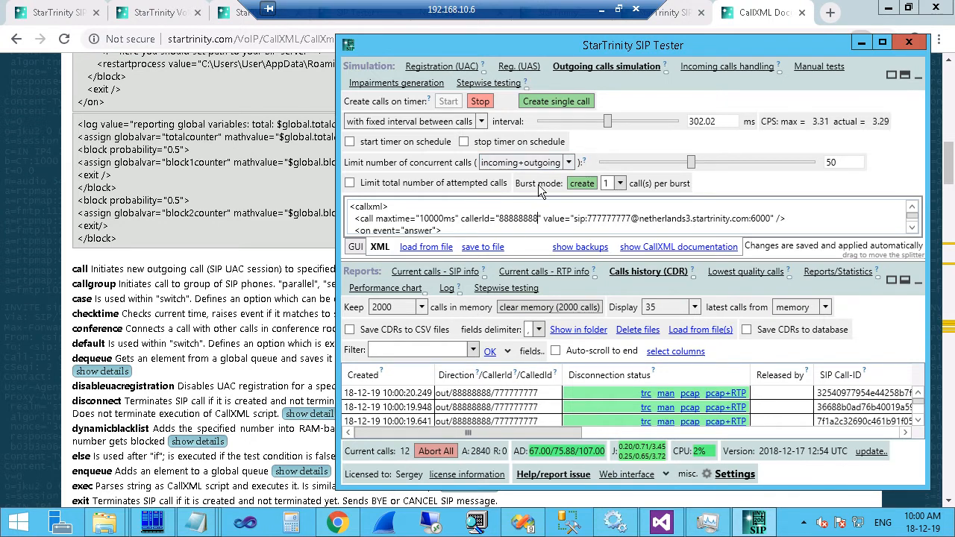
pyautogui.moveTo(521, 258); pyautogui.dragTo(525, 320)
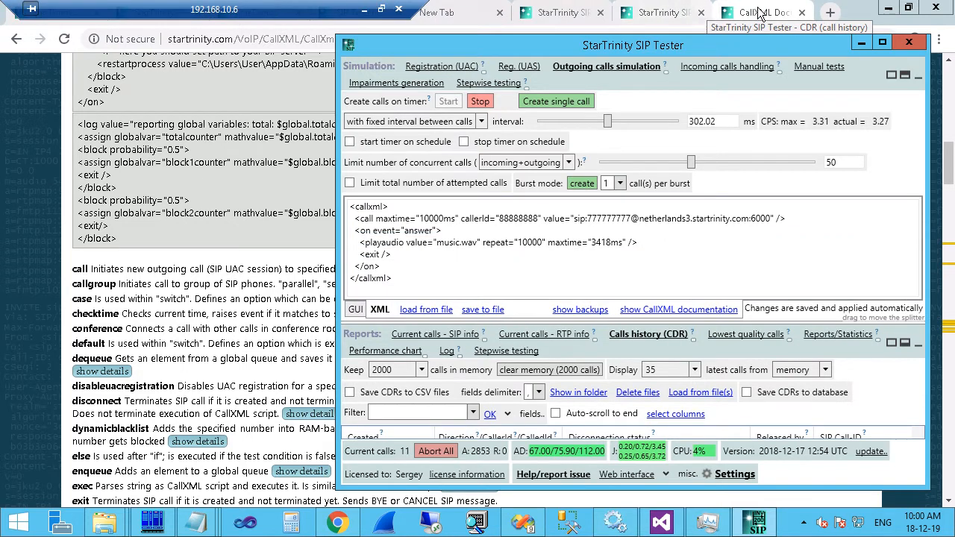
# In the web interface, view the call history and the incoming and outgoing XML script pages.
pyautogui.click(662, 7)
pyautogui.click(649, 13)
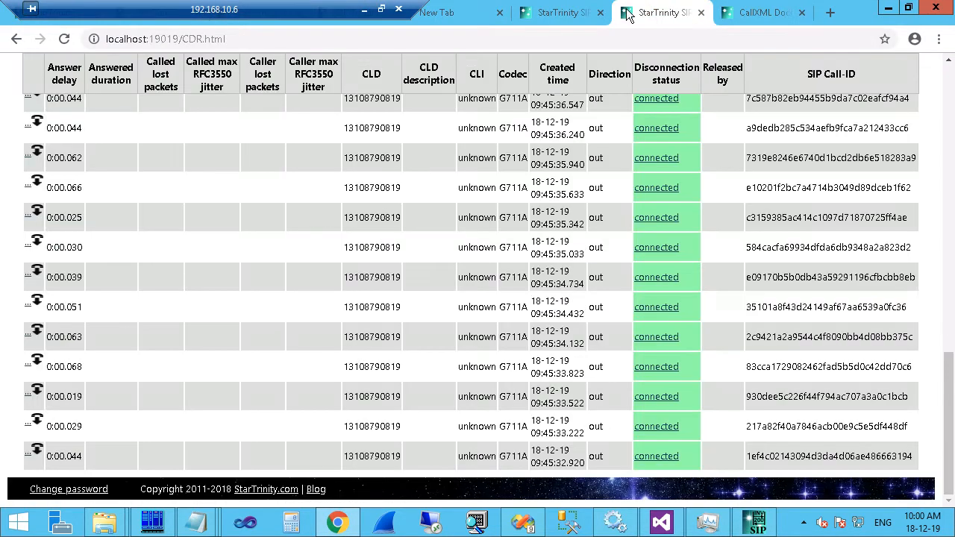
pyautogui.scroll(15, 418, 184)
pyautogui.click(365, 90)
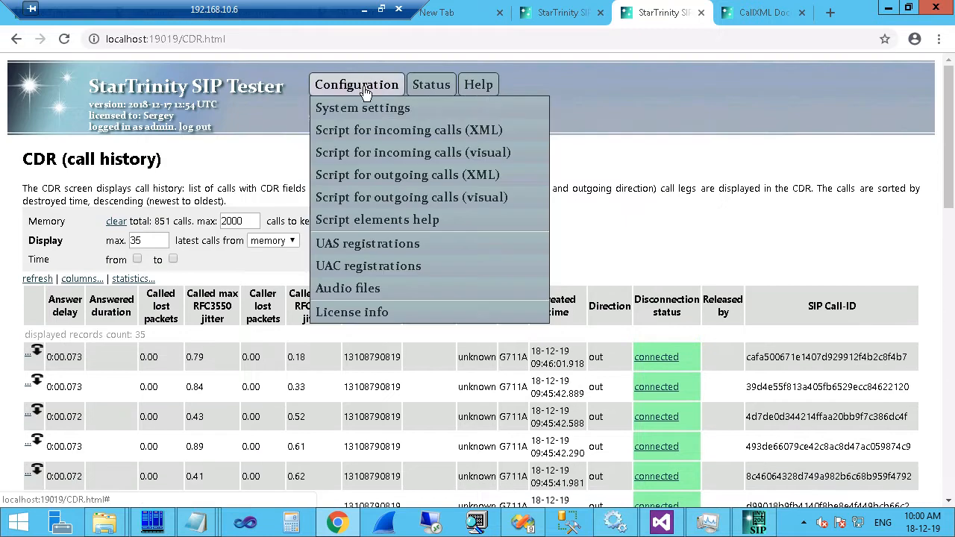
pyautogui.click(370, 129)
pyautogui.click(382, 88)
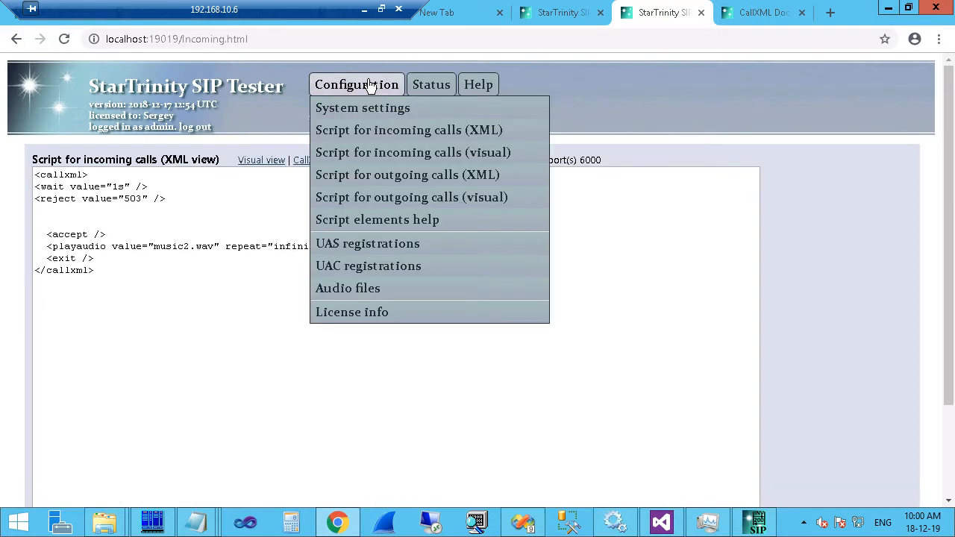
pyautogui.click(384, 177)
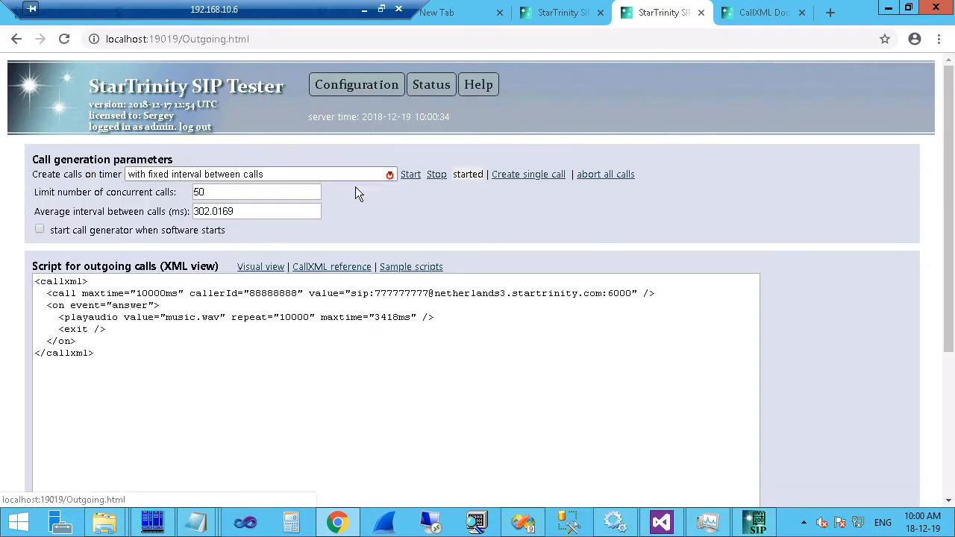
pyautogui.click(509, 293)
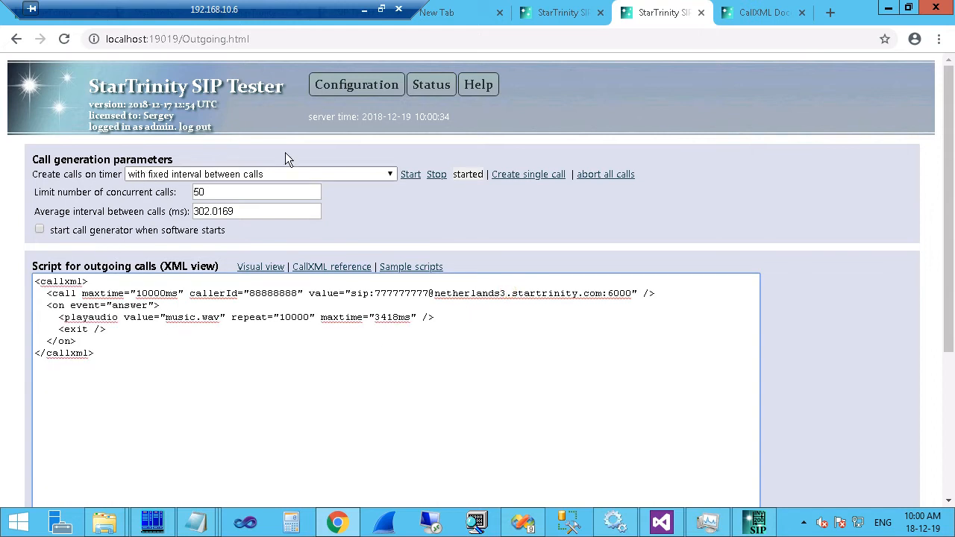
pyautogui.click(552, 14)
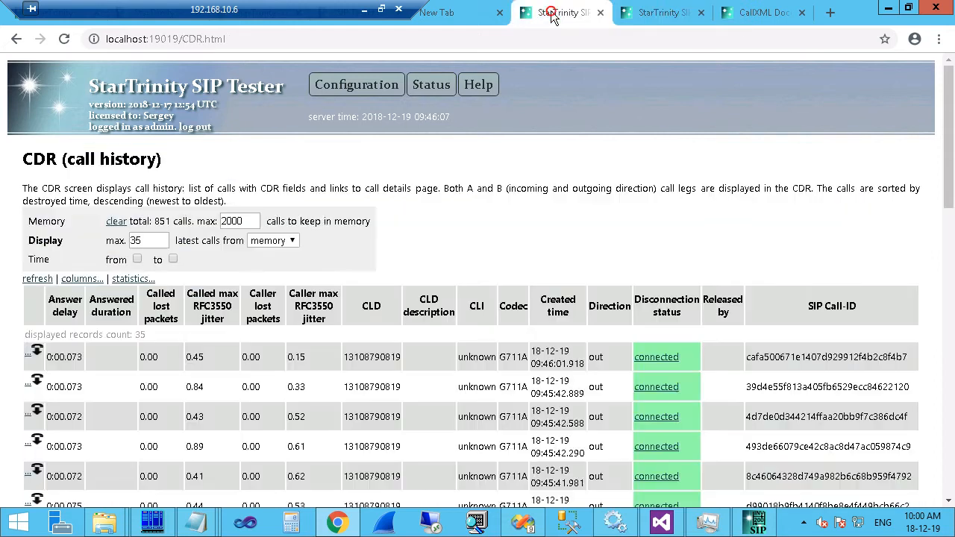
pyautogui.click(664, 13)
# Reorder the browser tabs, view the product and CallXML documentation pages, and return to SIP Tester.
pyautogui.click(755, 521)
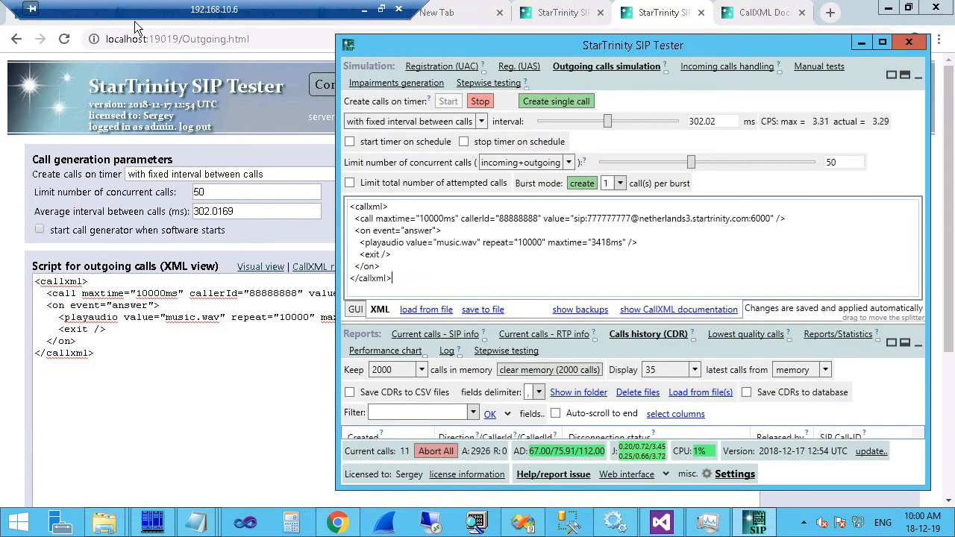
pyautogui.moveTo(134, 9); pyautogui.dragTo(657, 9)
pyautogui.click(41, 6)
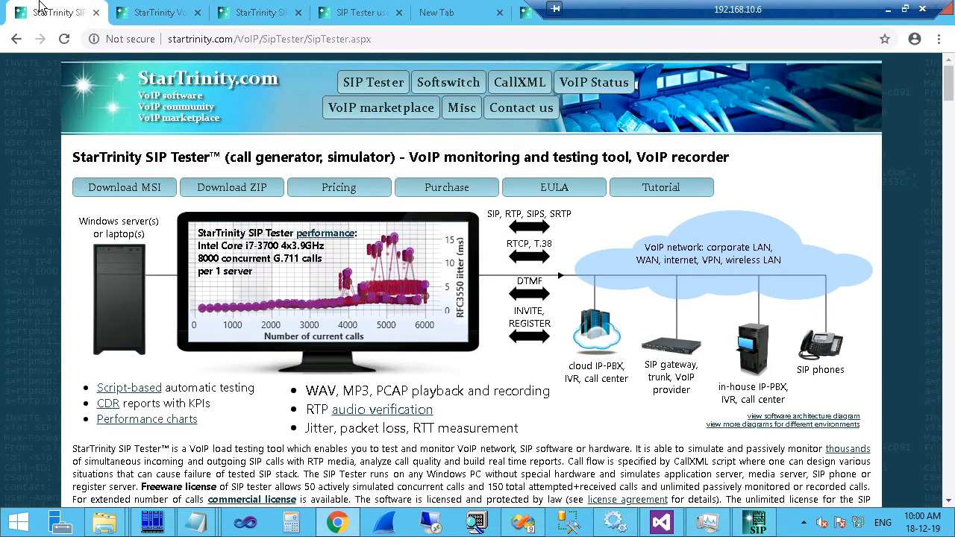
pyautogui.moveTo(726, 8); pyautogui.dragTo(398, 6)
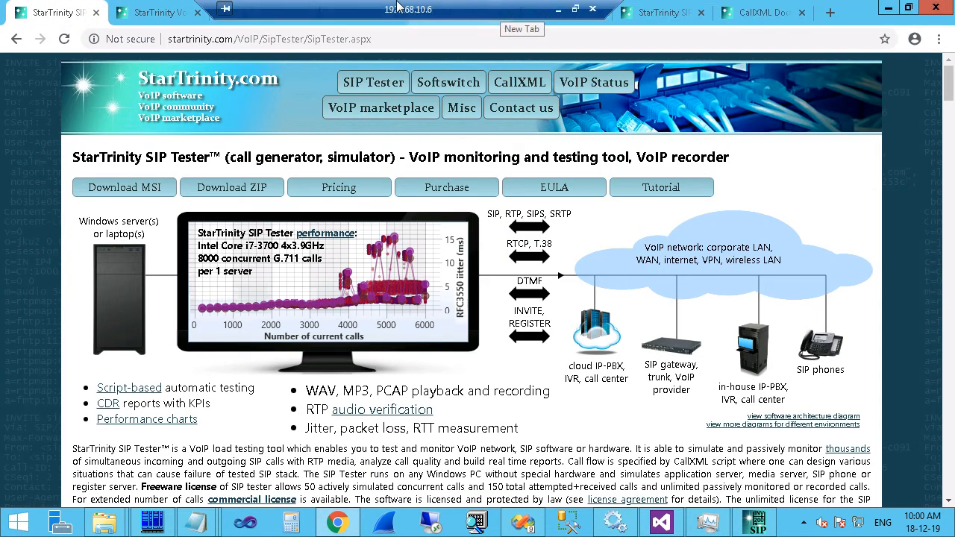
pyautogui.click(763, 15)
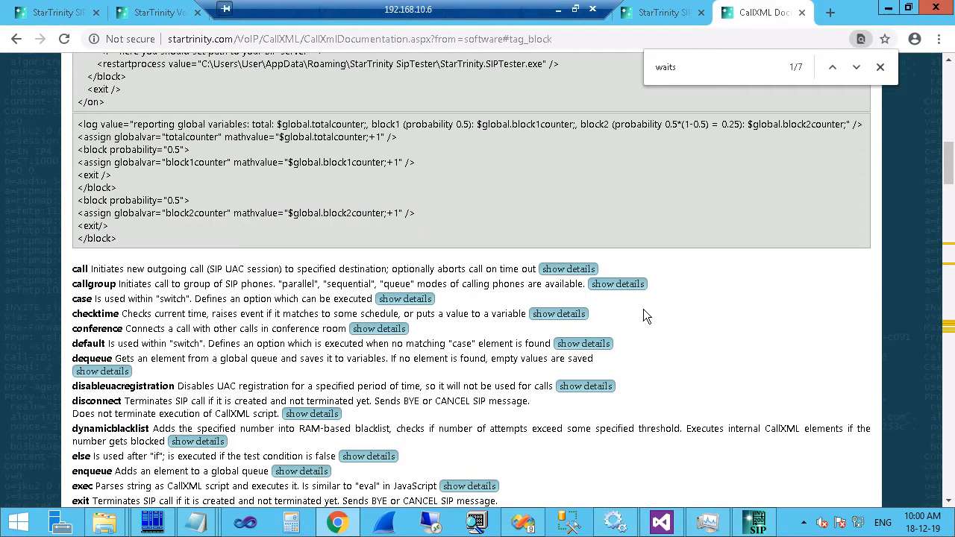
pyautogui.click(755, 522)
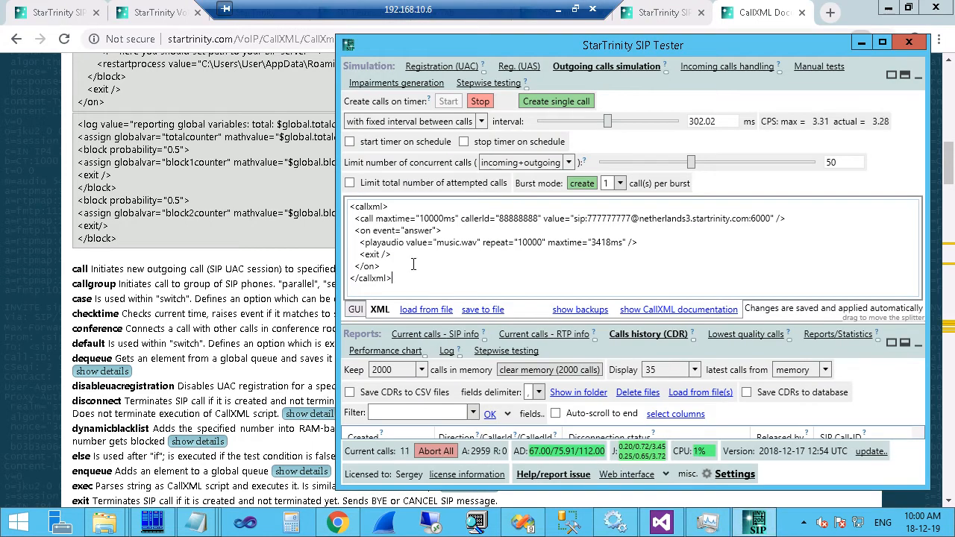
# Open the CallXML documentation at its Default variables section, then return to SIP Tester.
pyautogui.click(664, 312)
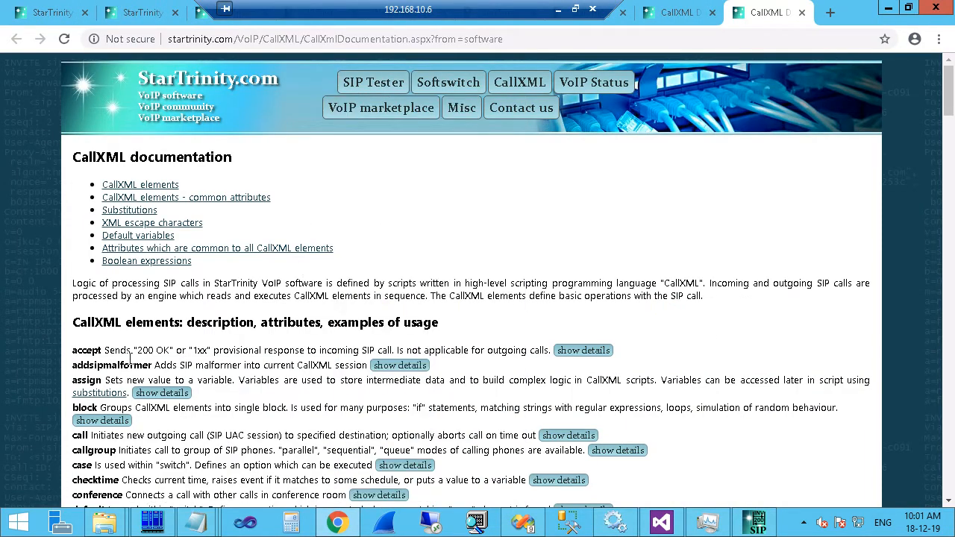
pyautogui.click(134, 236)
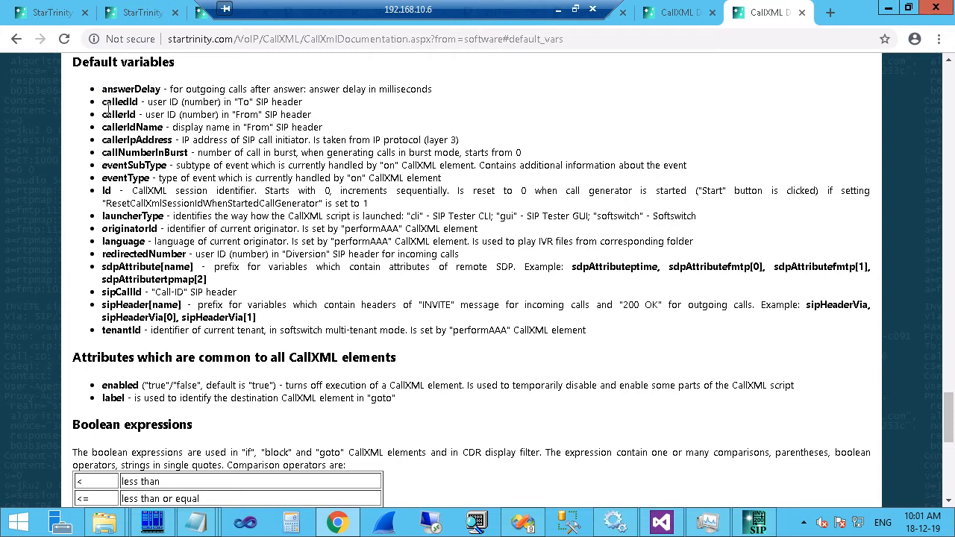
pyautogui.click(756, 522)
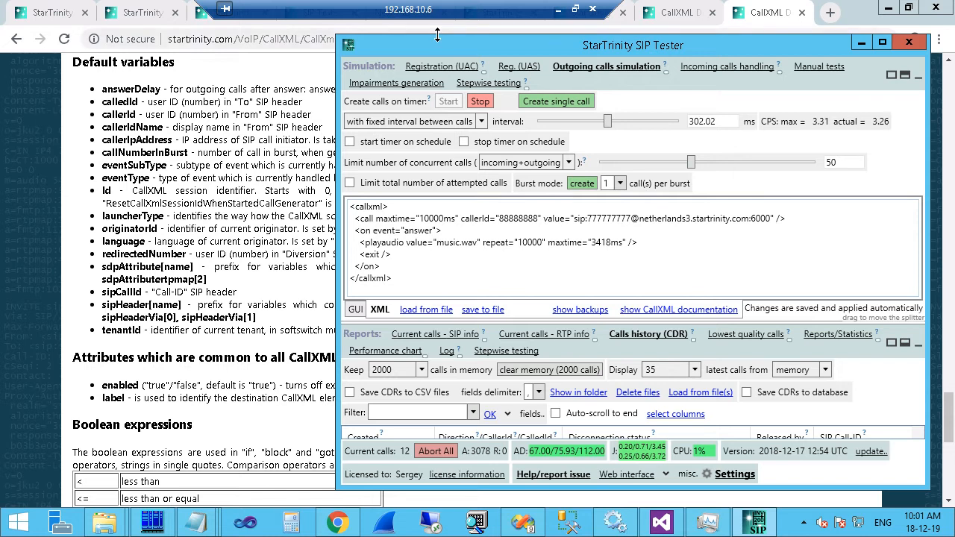
# Resize and reposition the SIP Tester window and show the CallXML log tab.
pyautogui.moveTo(438, 35); pyautogui.dragTo(509, 52)
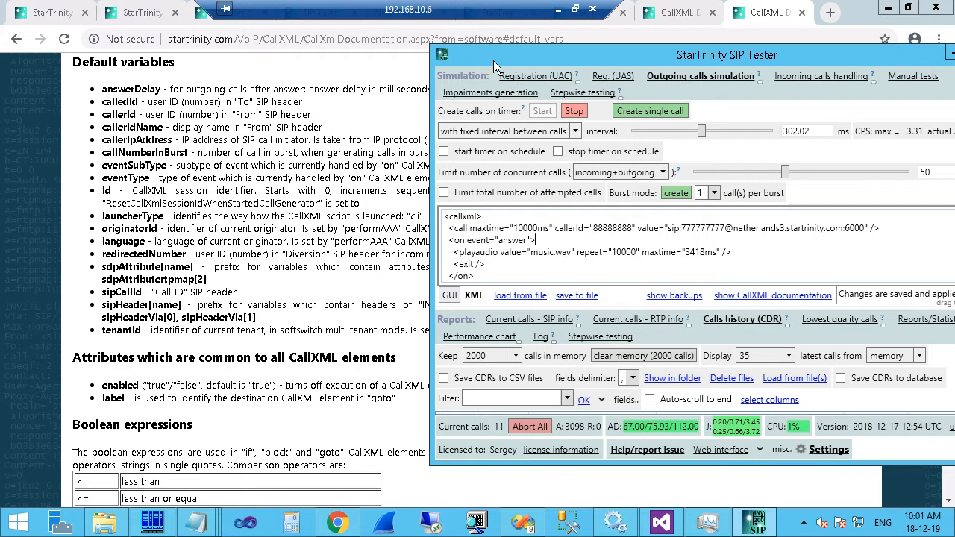
pyautogui.moveTo(493, 61); pyautogui.dragTo(372, 46)
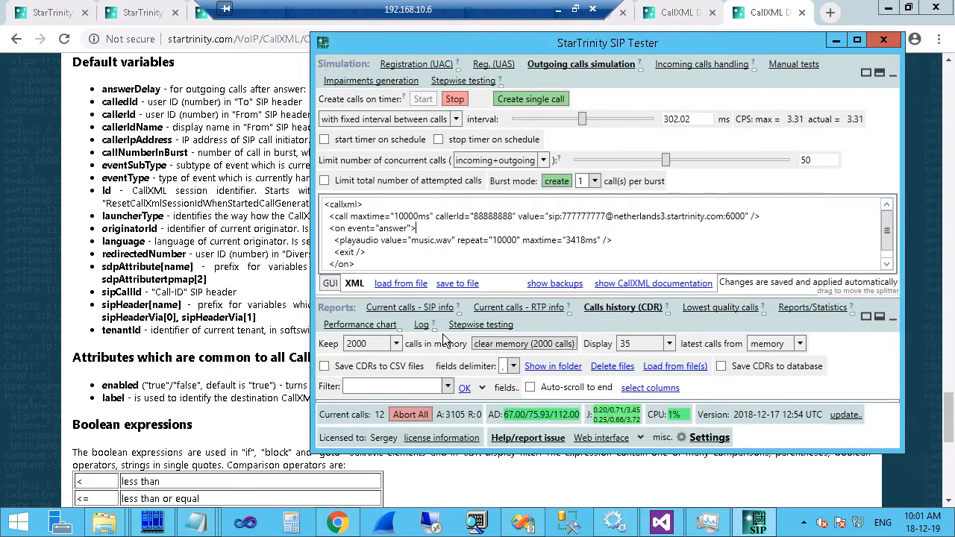
pyautogui.click(420, 326)
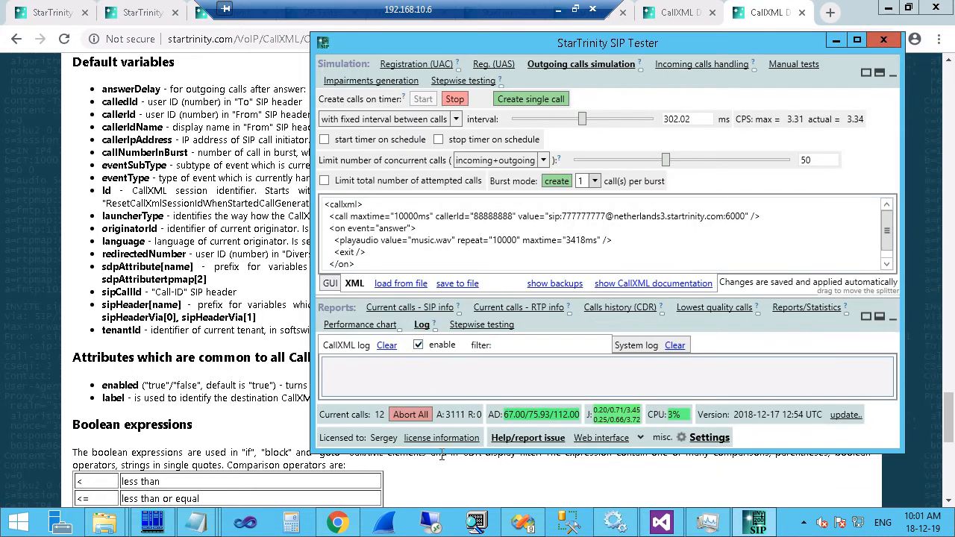
pyautogui.moveTo(440, 451); pyautogui.dragTo(440, 531)
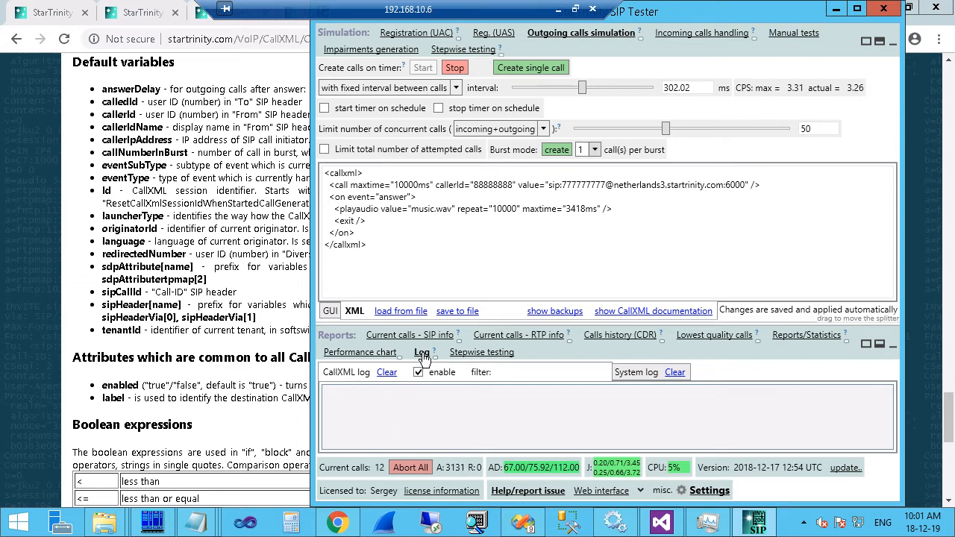
# Add <log value="" /> below the answer event line and put the caret inside its value.
pyautogui.click(425, 198)
pyautogui.press('Return')
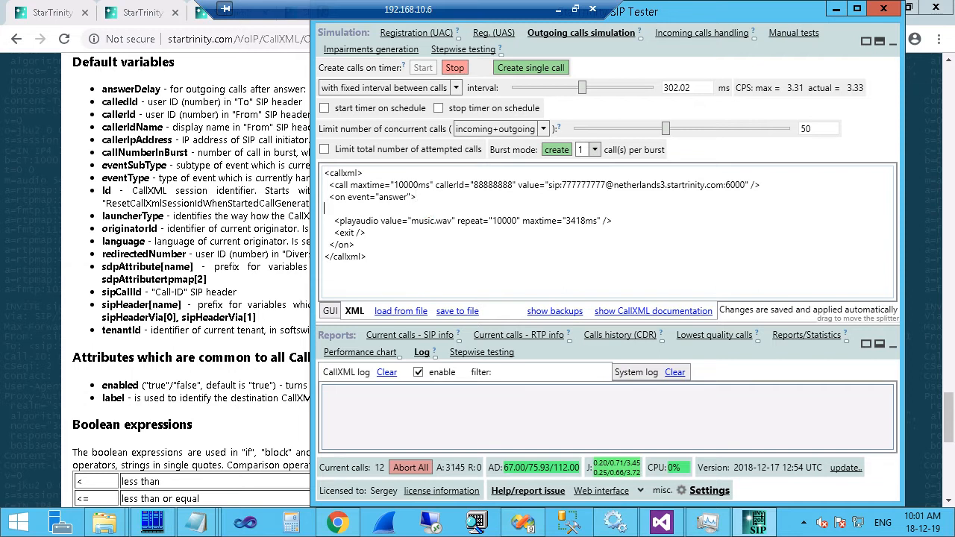
pyautogui.write('<log value')
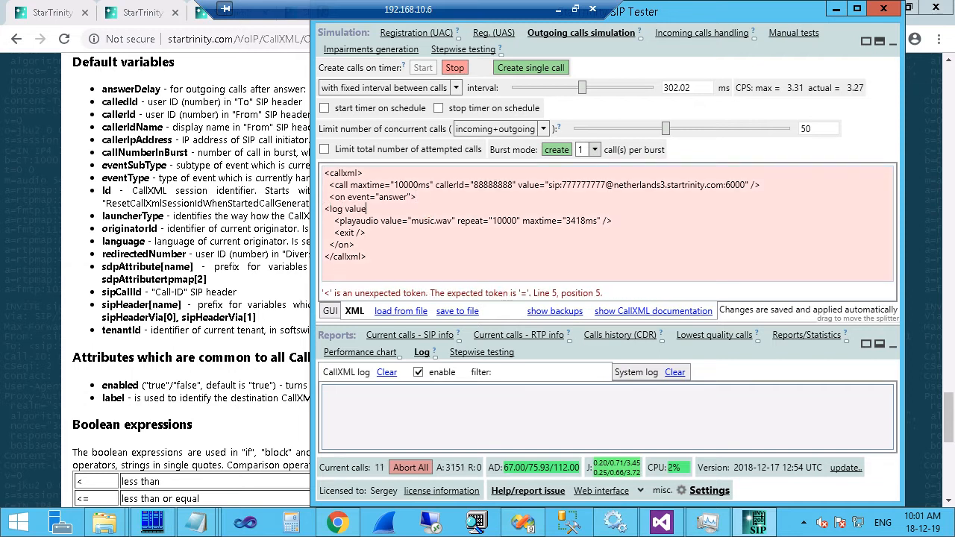
pyautogui.write('="')
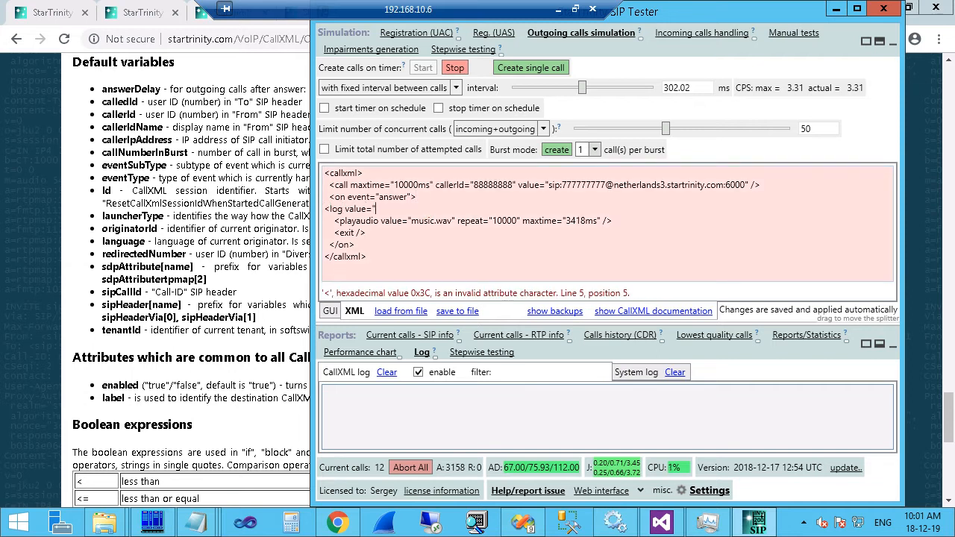
pyautogui.write('" />')
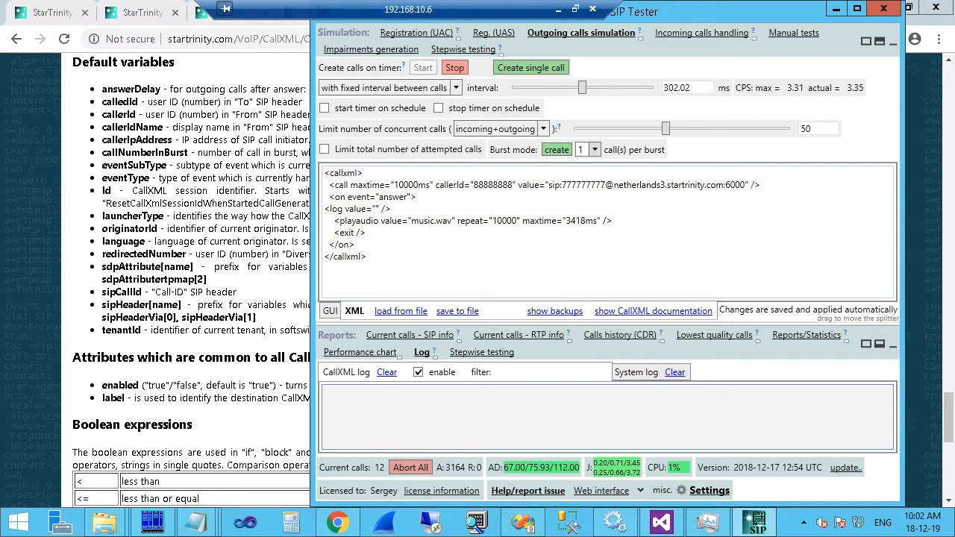
pyautogui.click(376, 209)
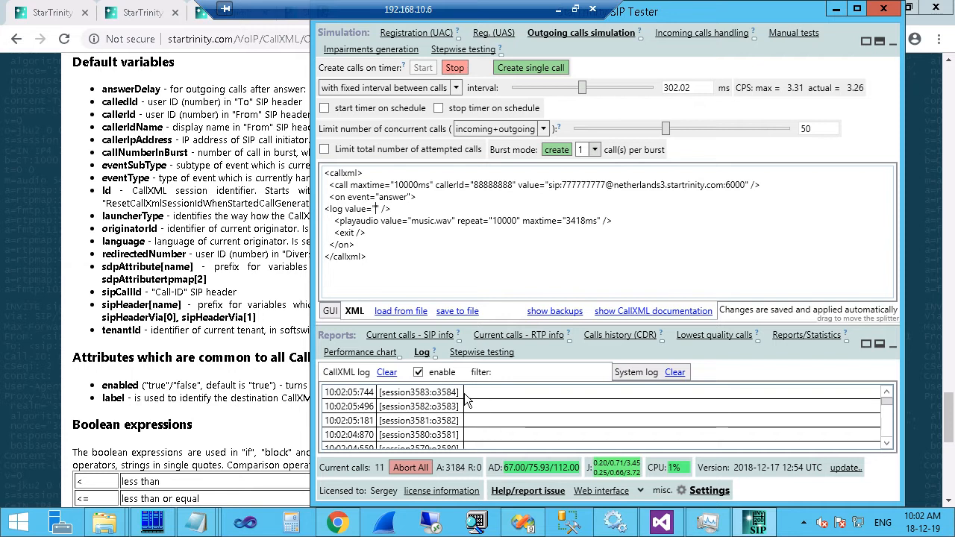
pyautogui.click(376, 210)
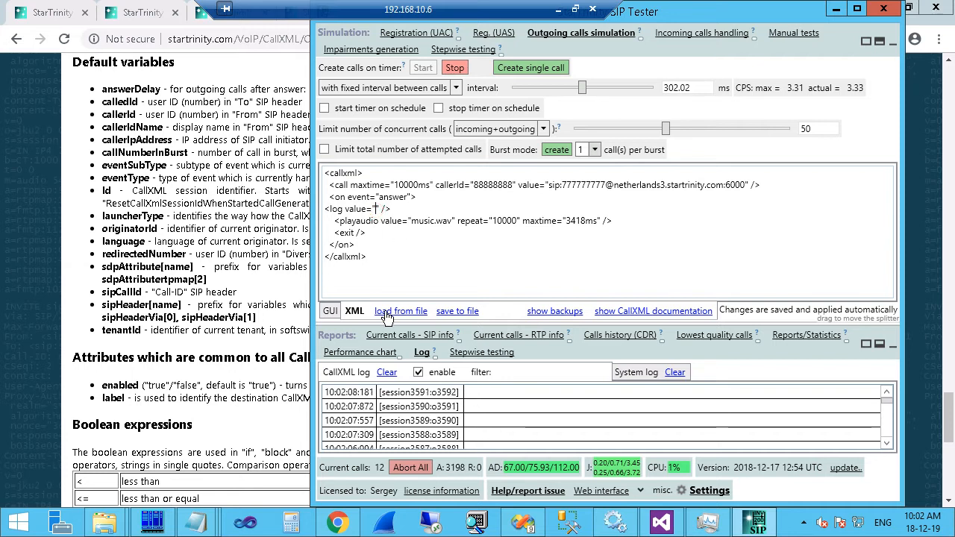
# Fill the log value with 'call is answered. answer delay = $answerDelay;ms'.
pyautogui.write('answer dela')
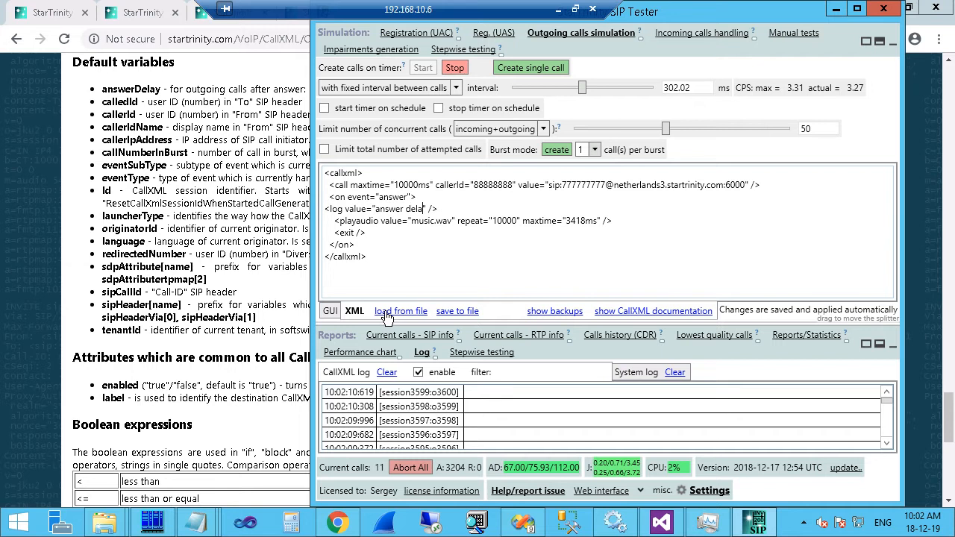
pyautogui.write('y = ')
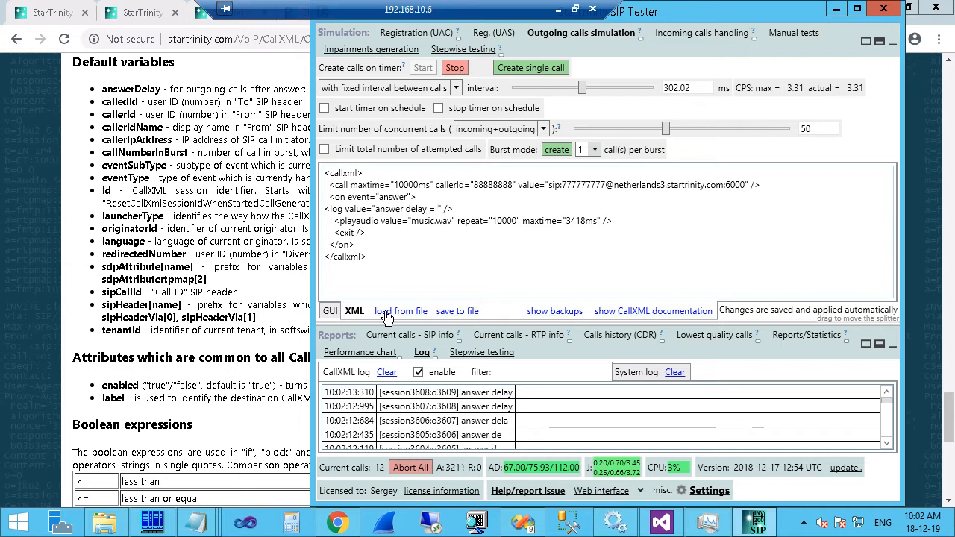
pyautogui.write('$')
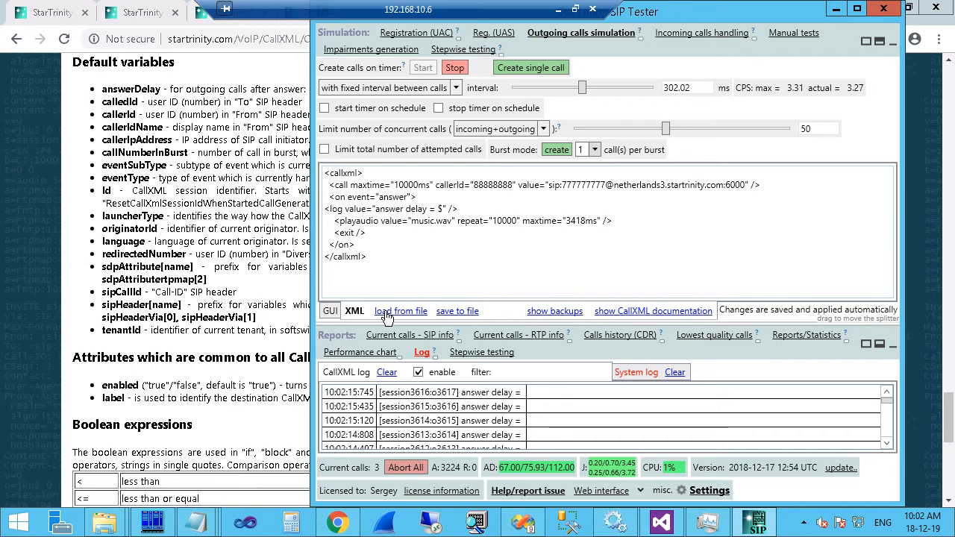
pyautogui.write('answerDelay')
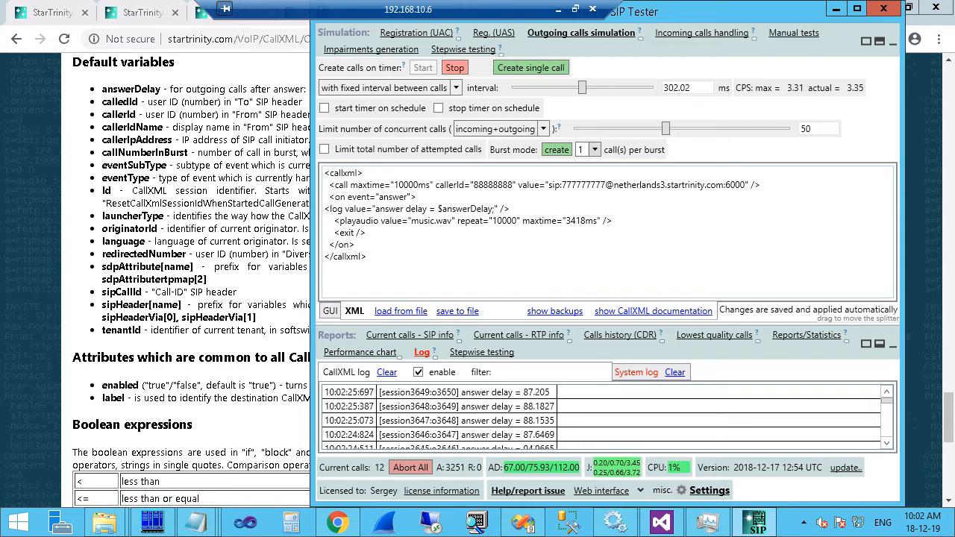
pyautogui.write(';ms')
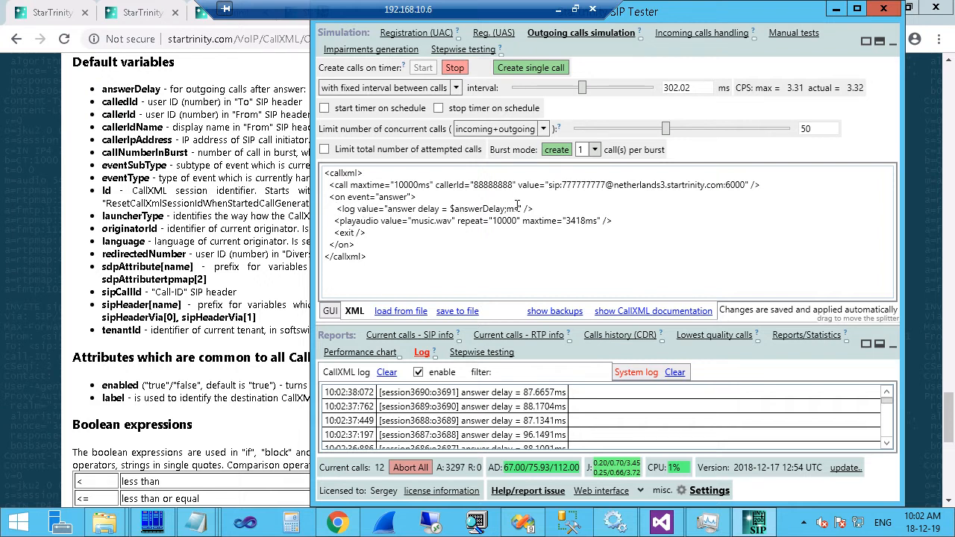
pyautogui.moveTo(543, 207); pyautogui.dragTo(384, 207)
pyautogui.moveTo(324, 209); pyautogui.dragTo(361, 212)
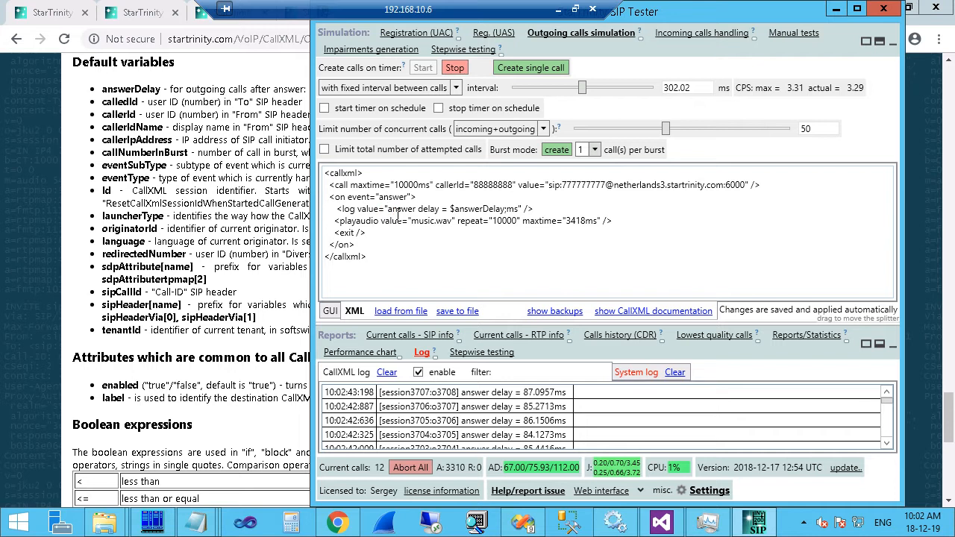
pyautogui.click(387, 209)
pyautogui.write('call is an')
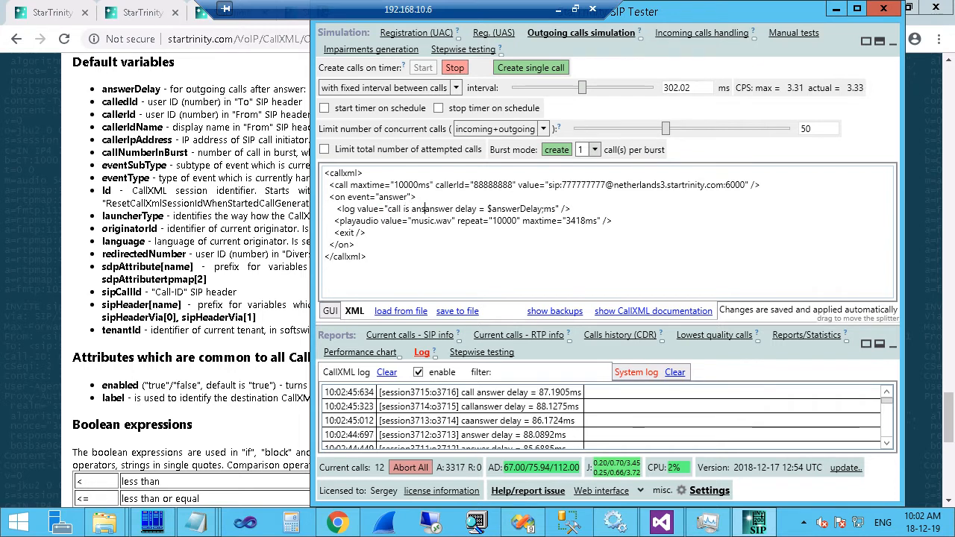
pyautogui.write('swered')
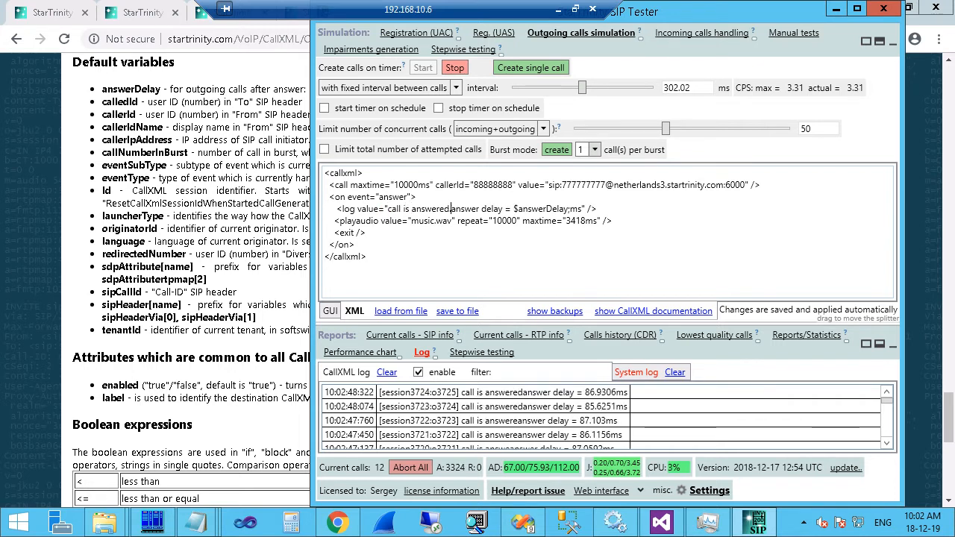
pyautogui.write('.')
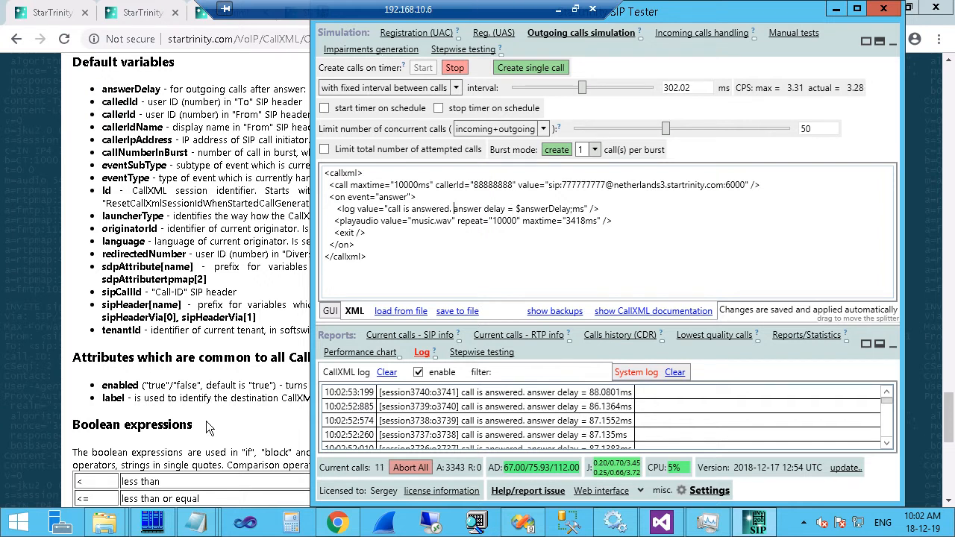
pyautogui.moveTo(206, 211); pyautogui.dragTo(216, 190)
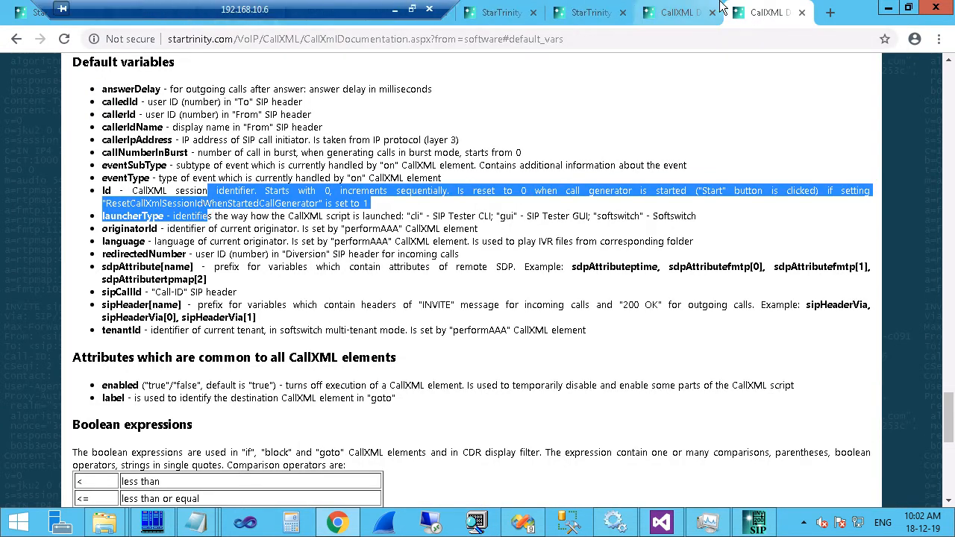
# Close the extra documentation tab and refresh the web interface's CallXML log page several times.
pyautogui.click(673, 6)
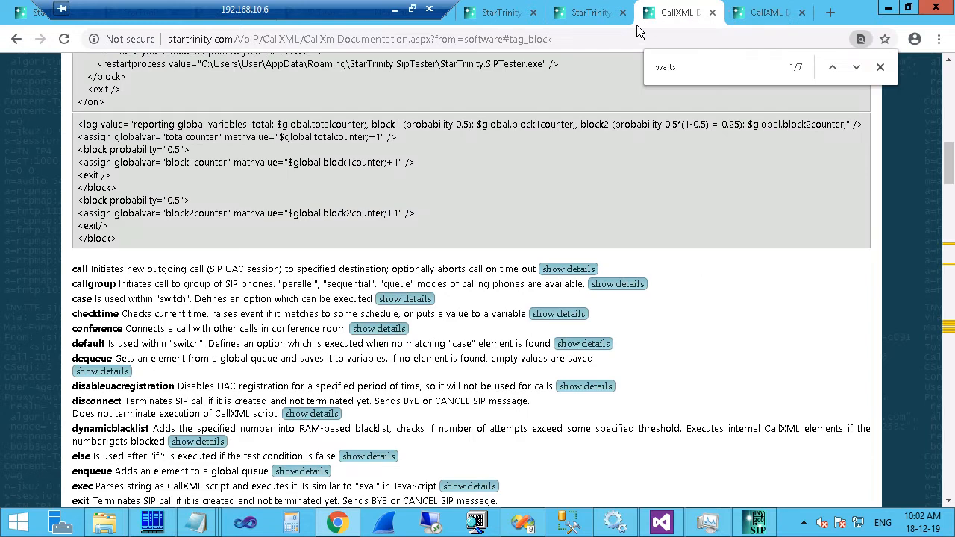
pyautogui.click(713, 11)
pyautogui.click(595, 11)
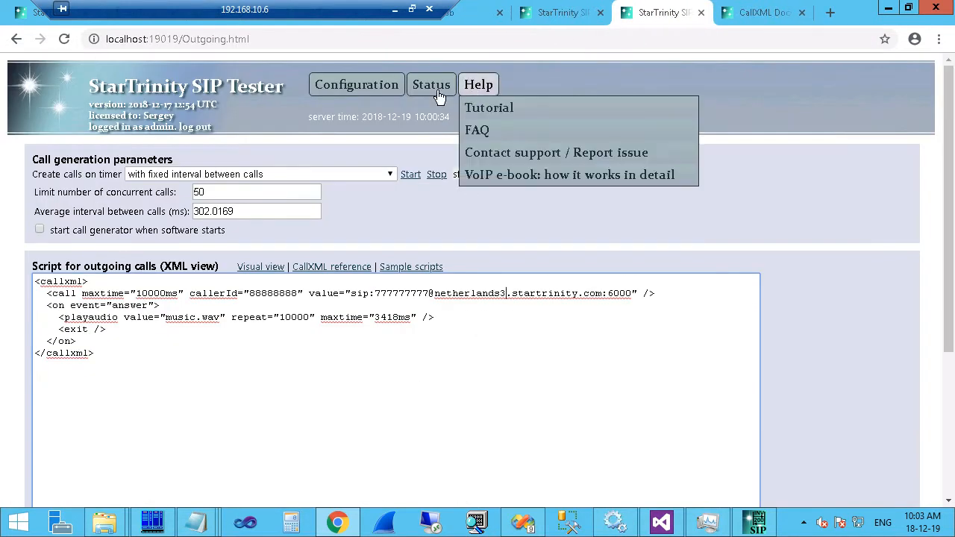
pyautogui.moveTo(435, 97)
pyautogui.click(439, 176)
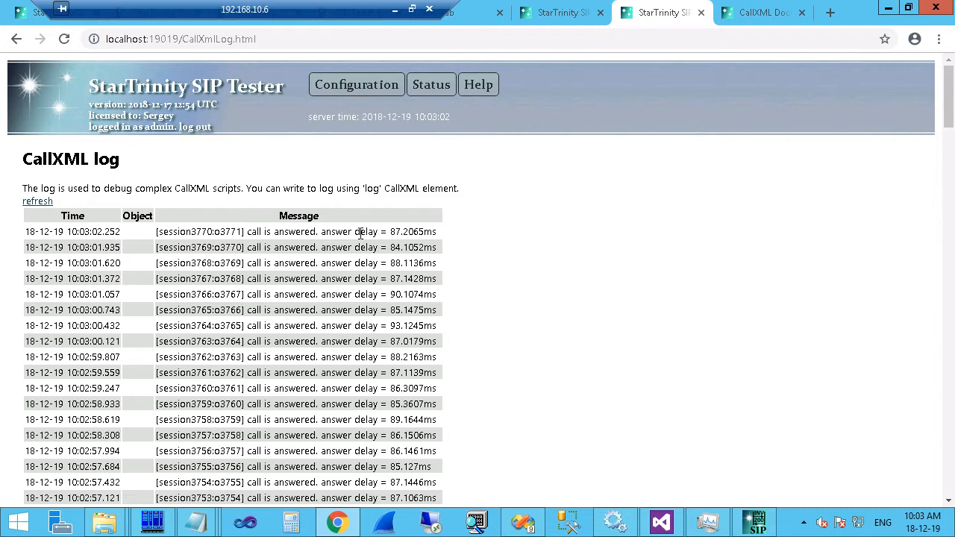
pyautogui.click(39, 202)
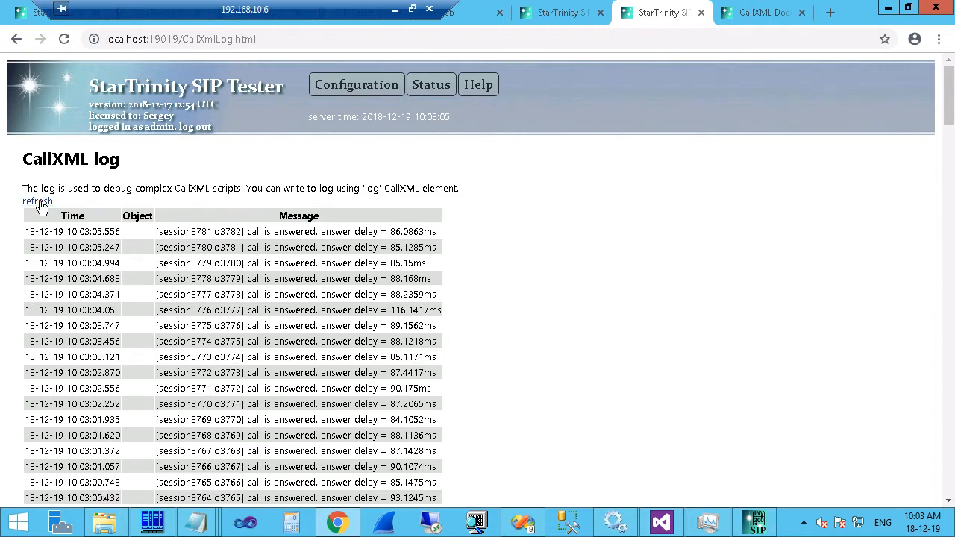
pyautogui.click(39, 202)
pyautogui.click(39, 202)
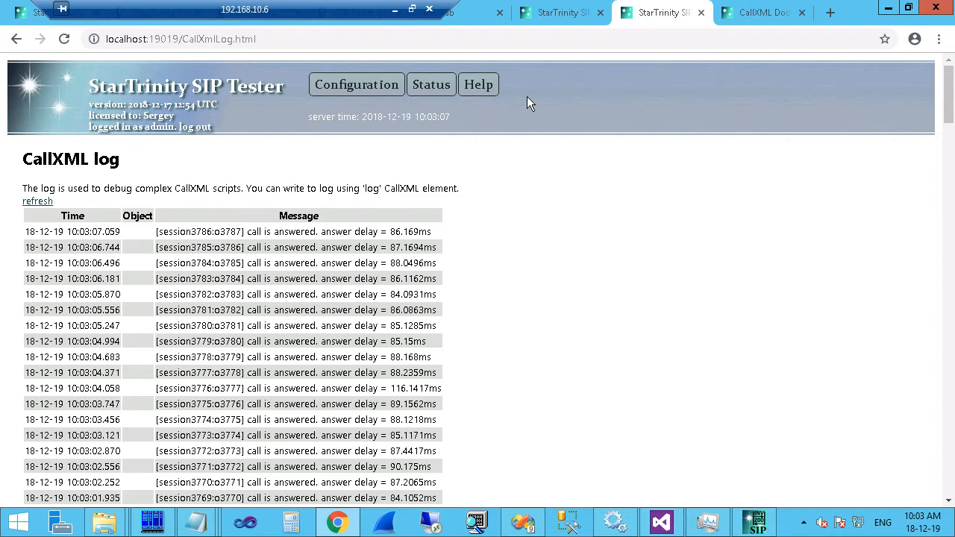
# Edit the log message in the web outgoing XML script to 'call is answered 2.' and save it.
pyautogui.moveTo(357, 84)
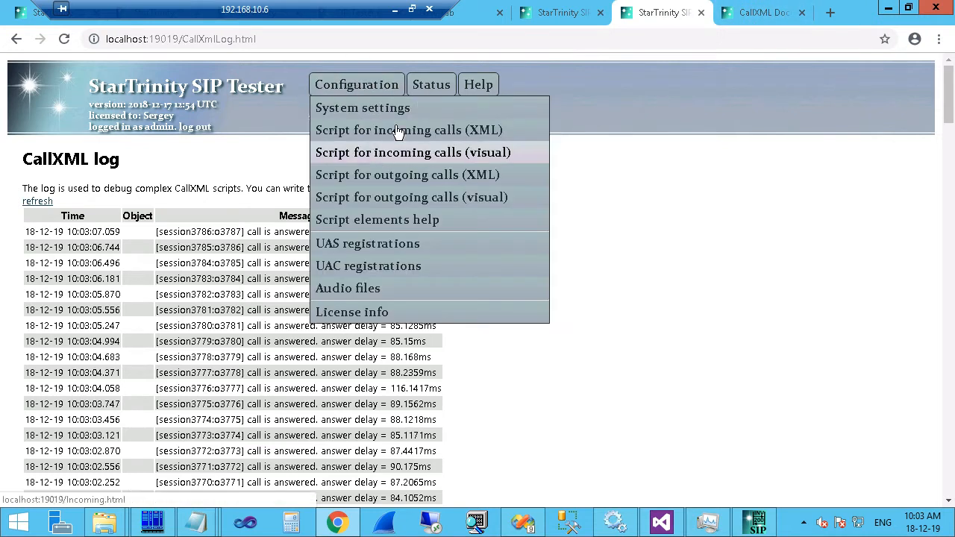
pyautogui.click(398, 176)
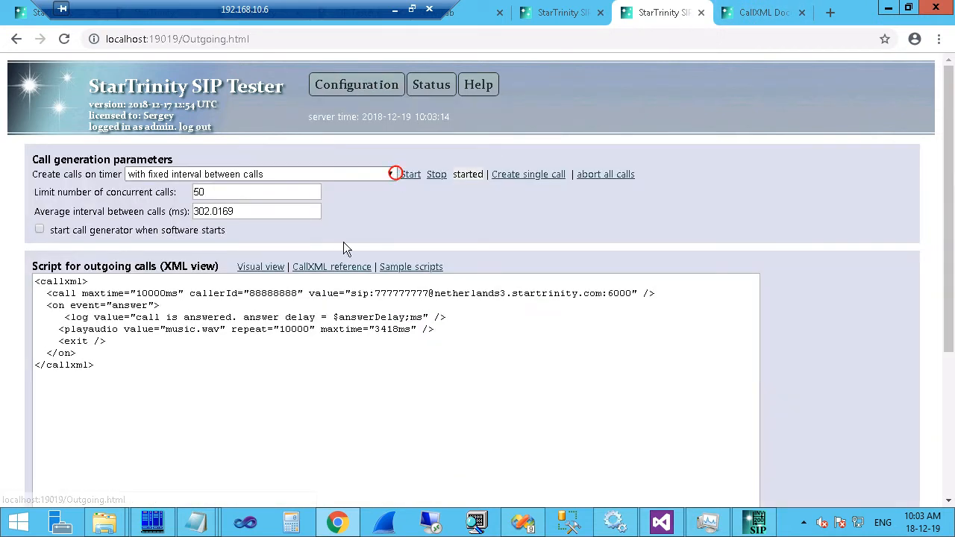
pyautogui.click(233, 317)
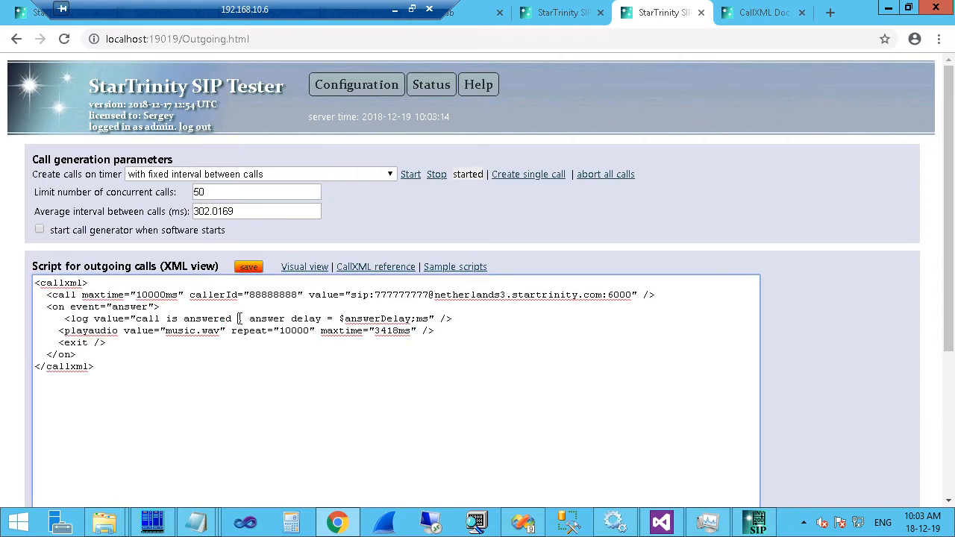
pyautogui.write('.')
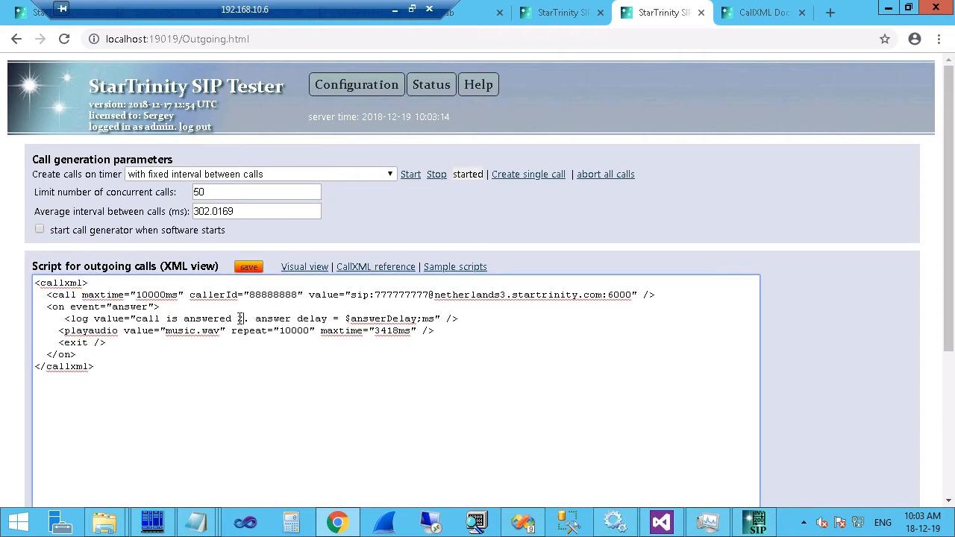
pyautogui.click(248, 269)
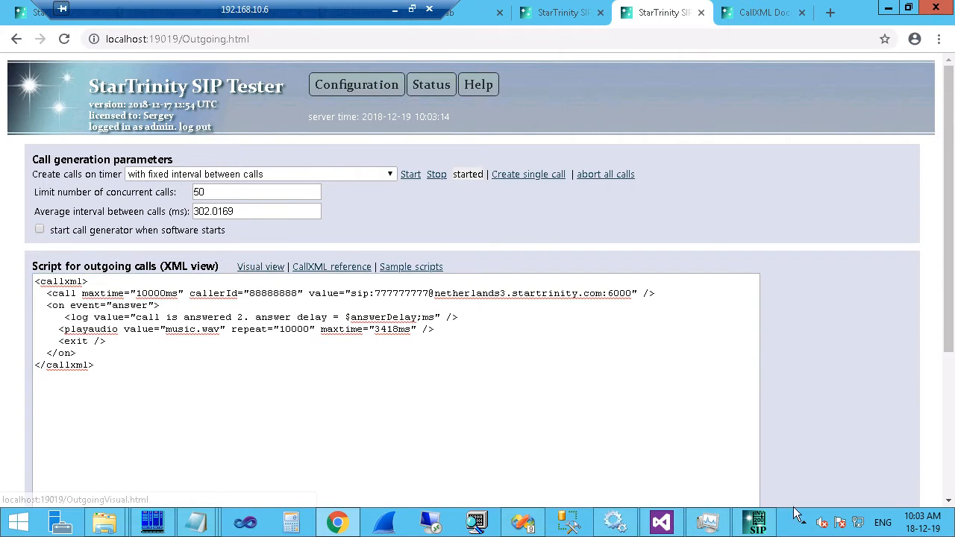
pyautogui.click(755, 523)
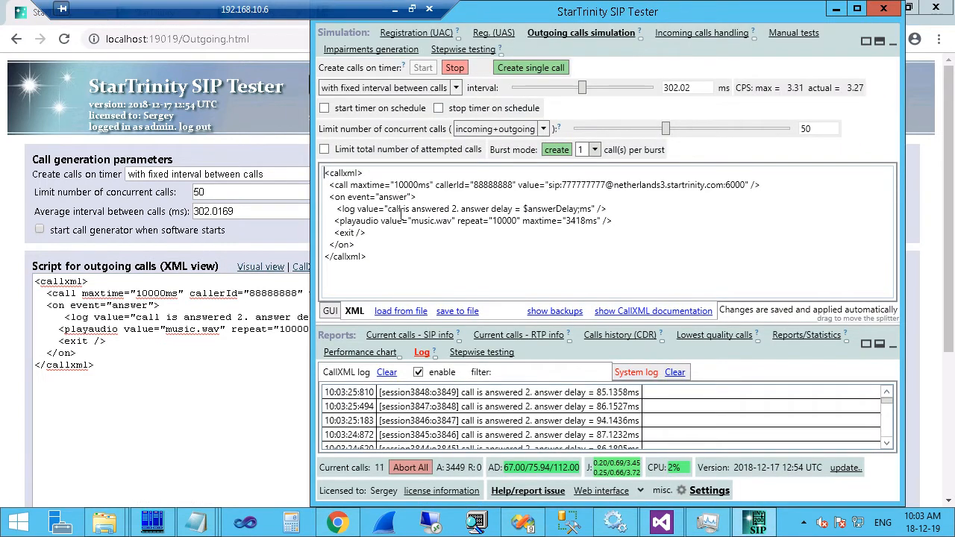
# Show the system log and enlarge the log area above the script editor.
pyautogui.moveTo(403, 210); pyautogui.dragTo(459, 209)
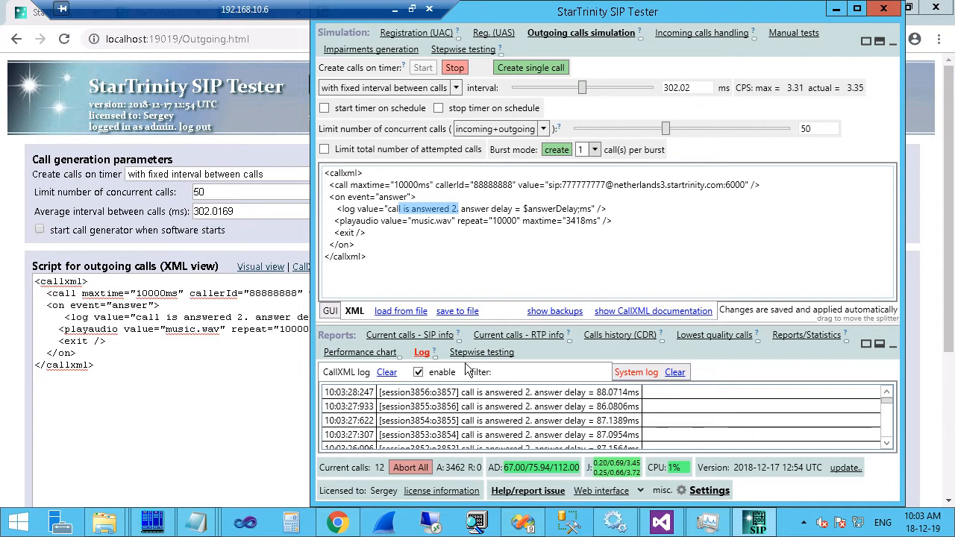
pyautogui.click(631, 373)
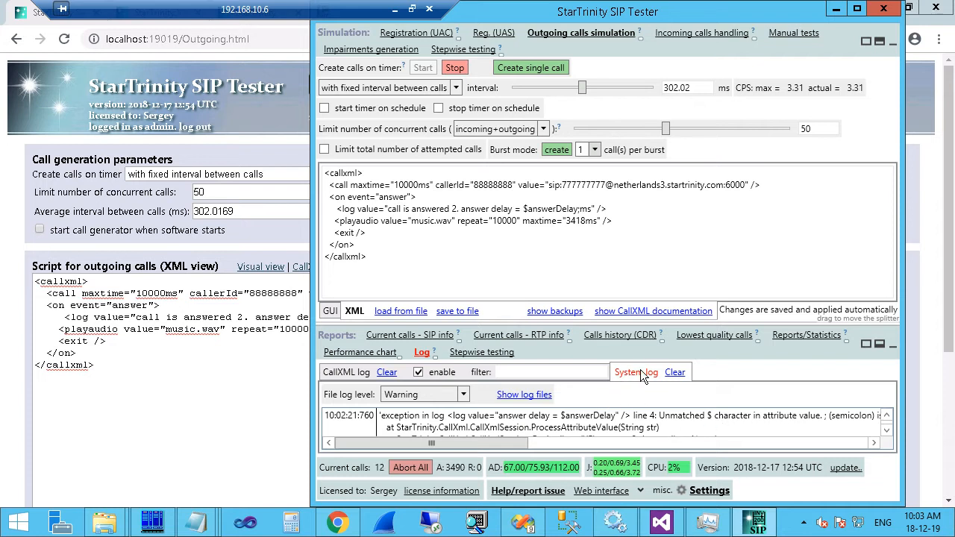
pyautogui.moveTo(647, 325); pyautogui.dragTo(646, 259)
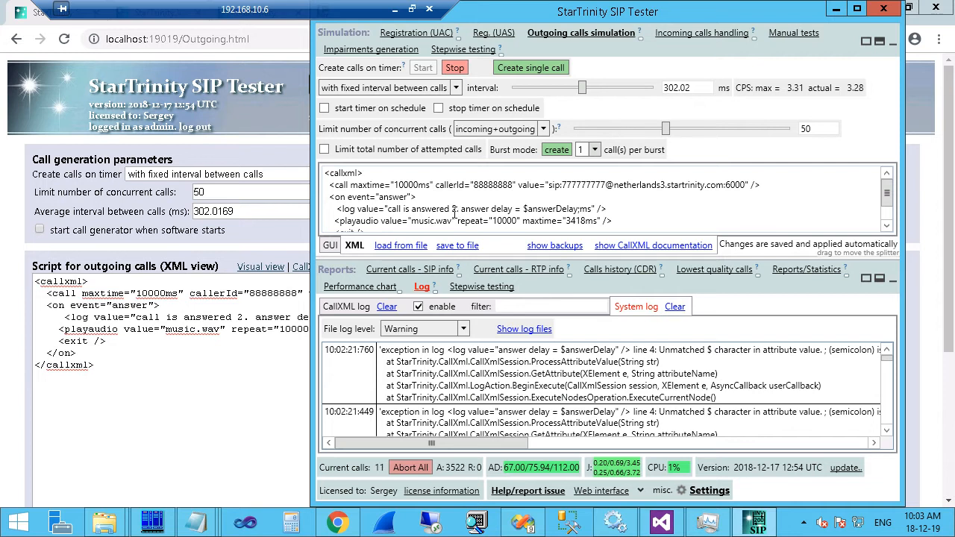
# Delete the semicolon between $answerDelay and ms in the log text, then return to the web interface.
pyautogui.click(578, 209)
pyautogui.press('BackSpace')
pyautogui.moveTo(575, 210); pyautogui.dragTo(578, 210)
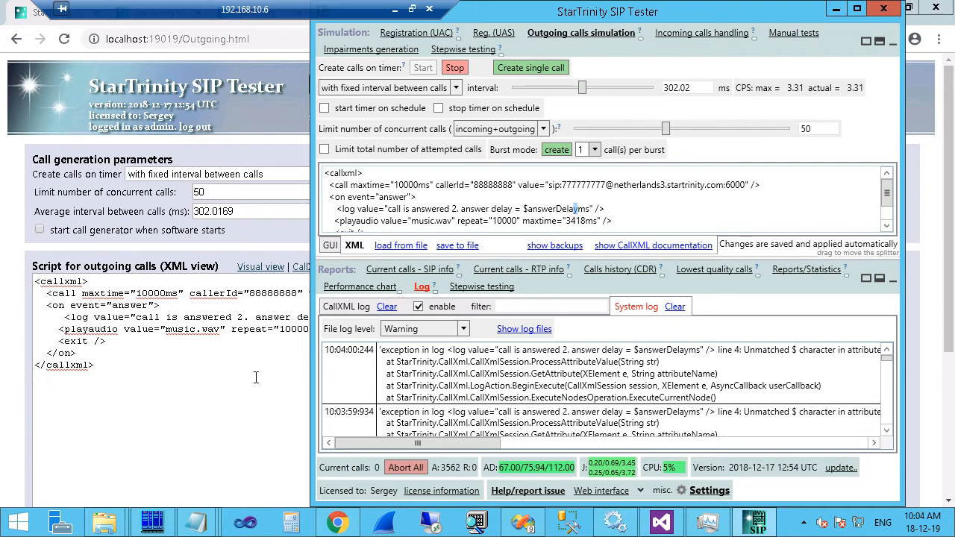
pyautogui.click(223, 395)
# Open the system errors log and highlight the $answerDelayms log tag in the first error.
pyautogui.moveTo(443, 86)
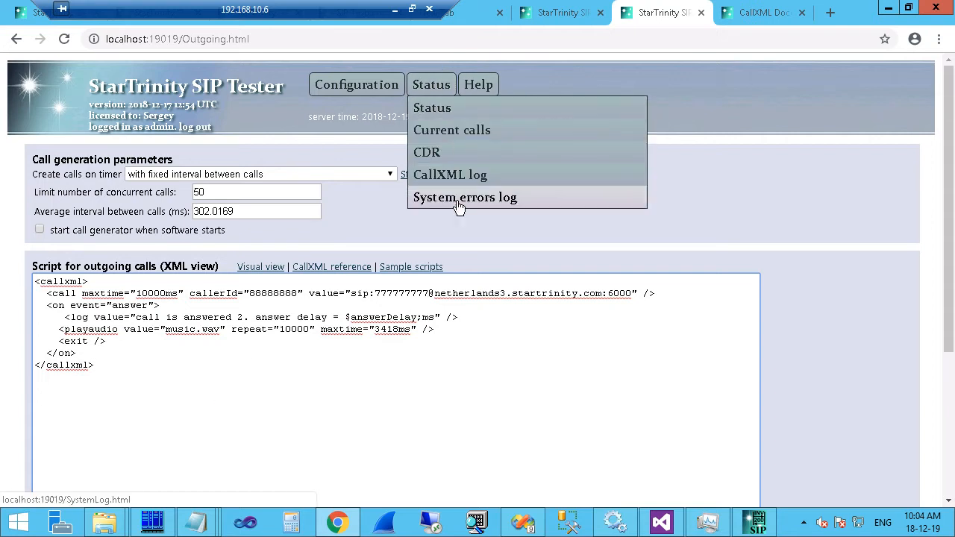
pyautogui.click(458, 198)
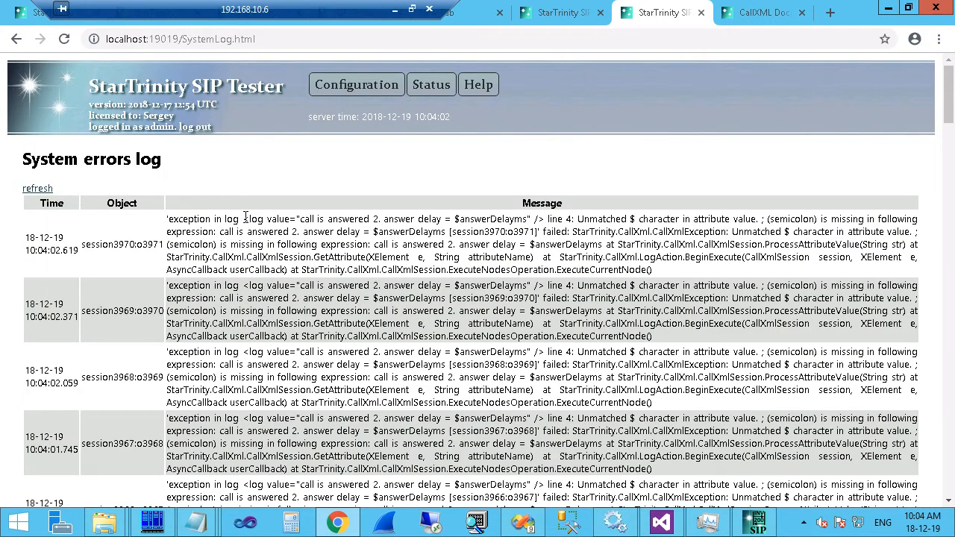
pyautogui.moveTo(245, 217); pyautogui.dragTo(599, 218)
pyautogui.click(446, 245)
pyautogui.moveTo(244, 217); pyautogui.dragTo(547, 219)
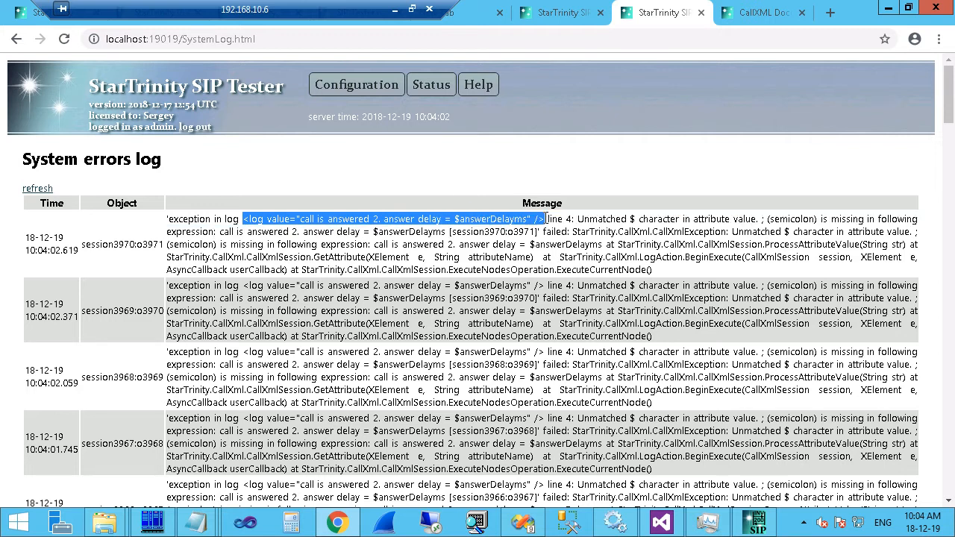
pyautogui.click(495, 237)
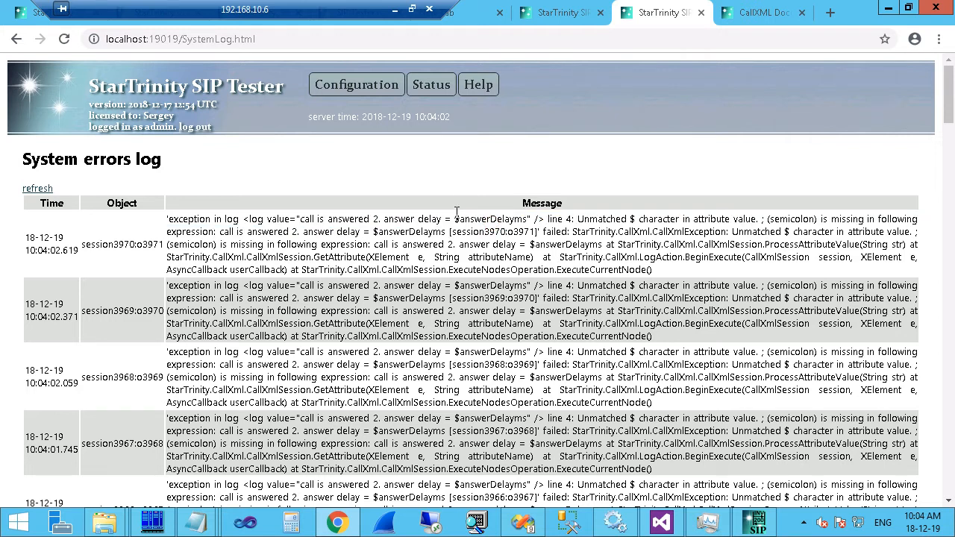
pyautogui.moveTo(456, 217); pyautogui.dragTo(527, 217)
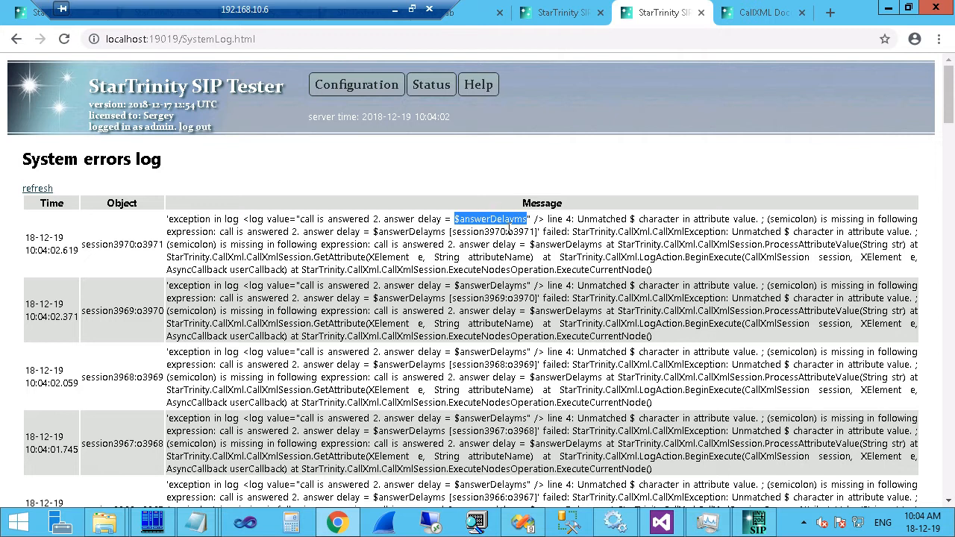
pyautogui.click(243, 224)
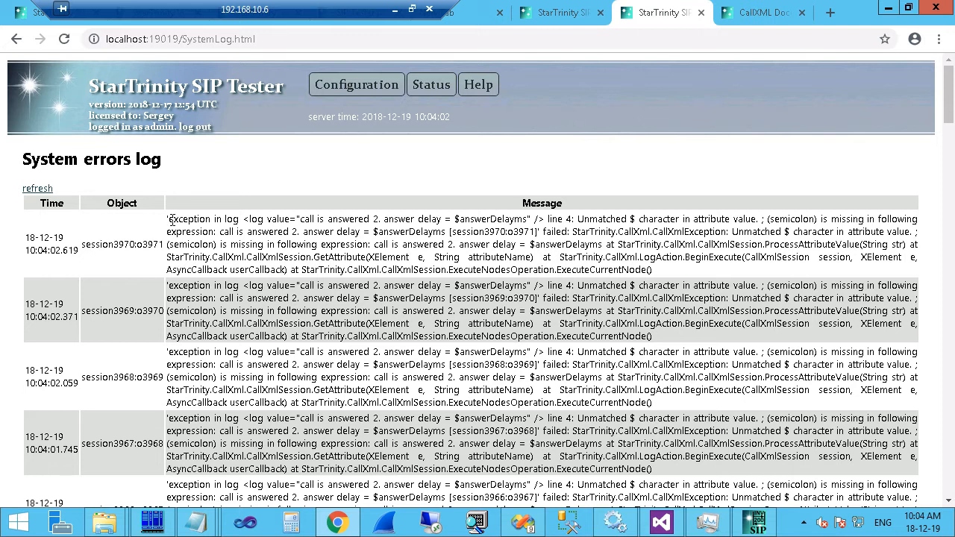
# Open the incoming-call XML script from the Configuration menu.
pyautogui.click(356, 85)
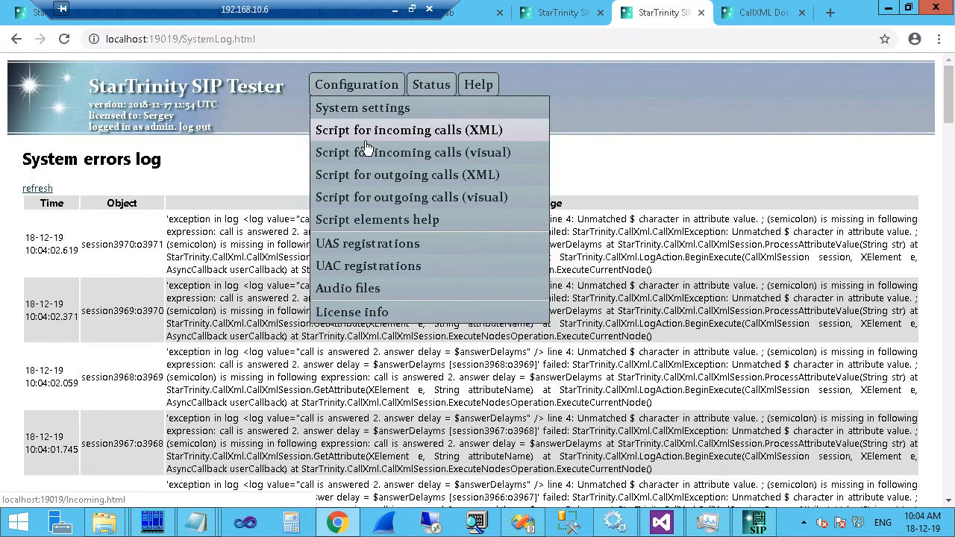
pyautogui.click(367, 129)
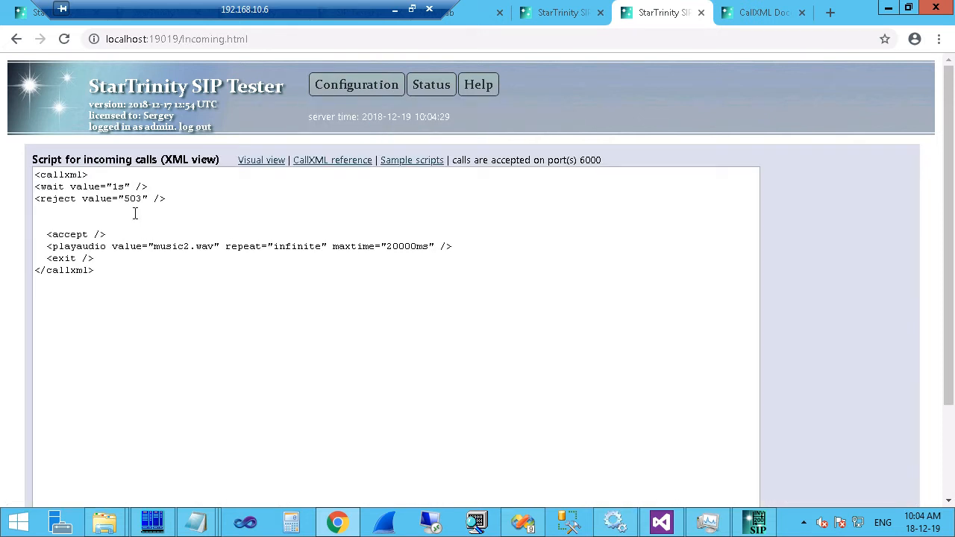
pyautogui.click(354, 85)
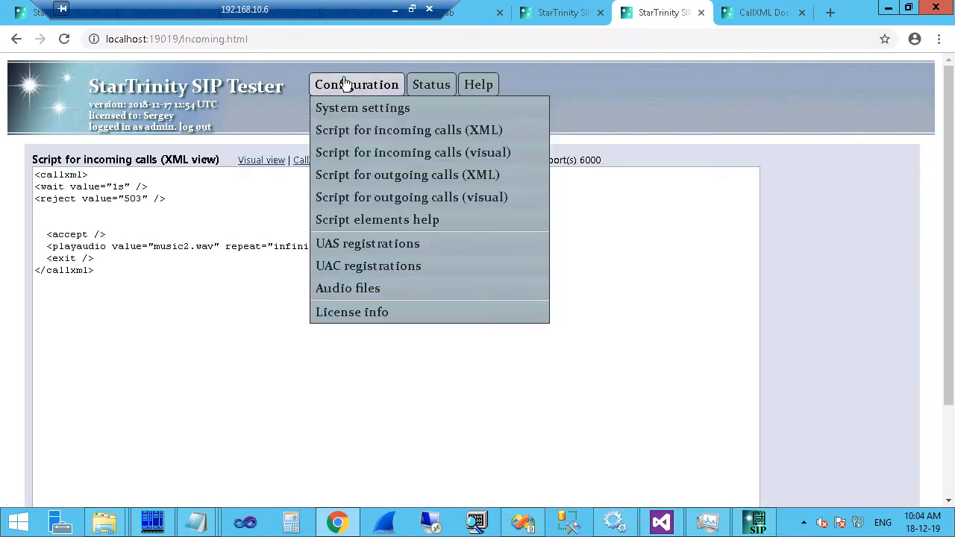
# Change the outgoing script's log line to $answerDelay;ms, save it, and close the web tab.
pyautogui.click(382, 179)
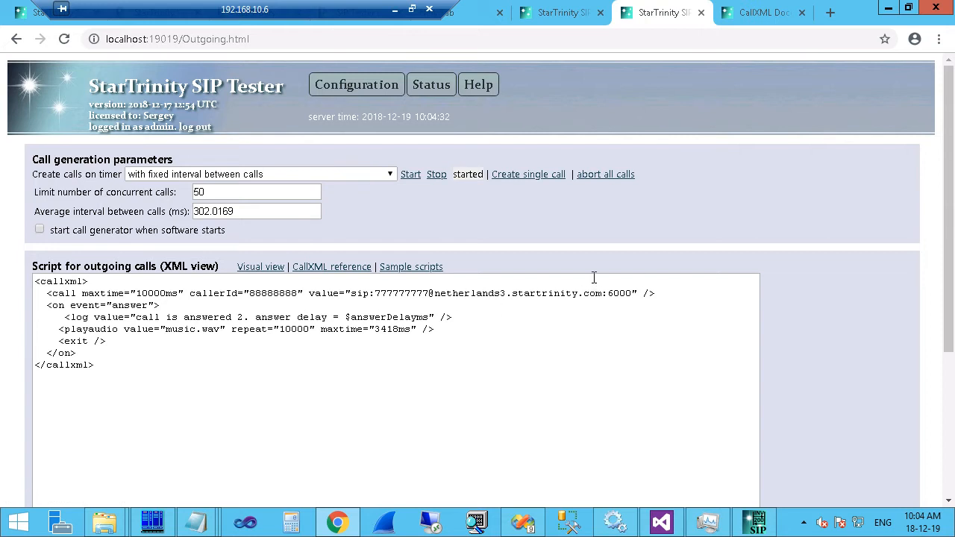
pyautogui.click(415, 317)
pyautogui.write(';')
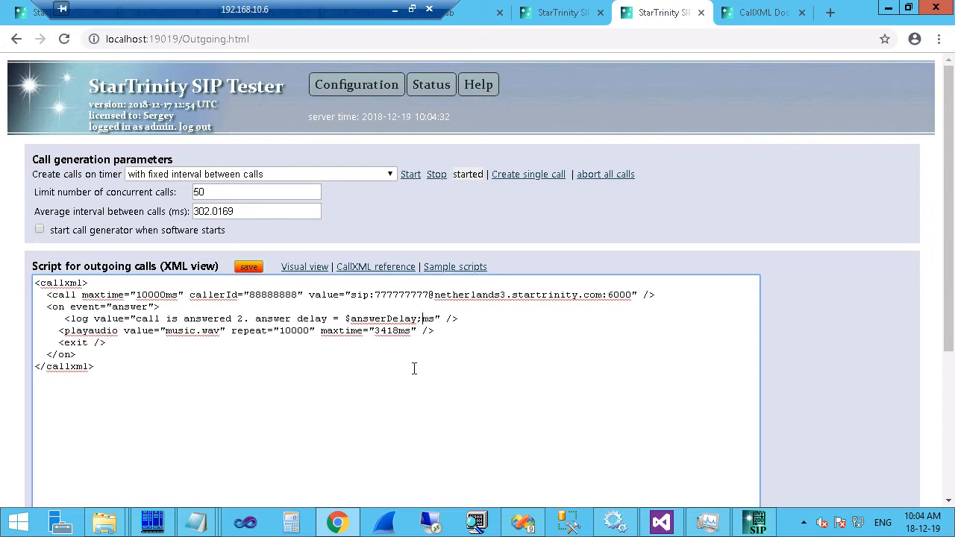
pyautogui.click(242, 267)
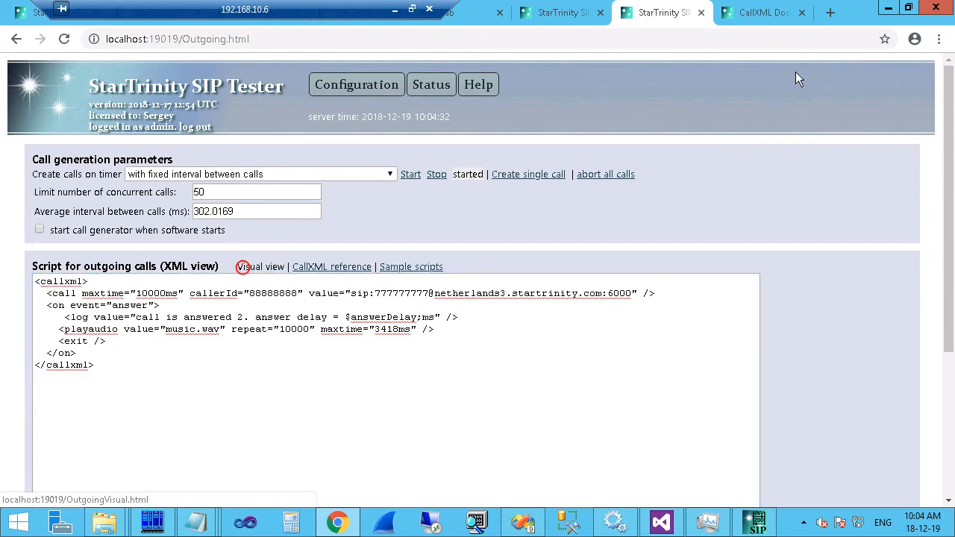
pyautogui.click(701, 12)
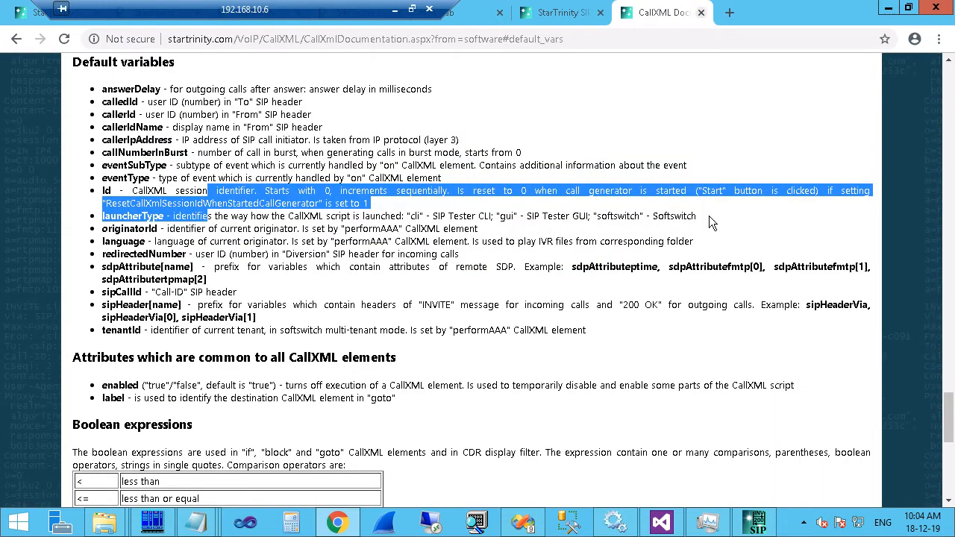
# In the desktop tester, insert ';' after $answerDelay, clear the system log, and view the CallXML log.
pyautogui.click(757, 523)
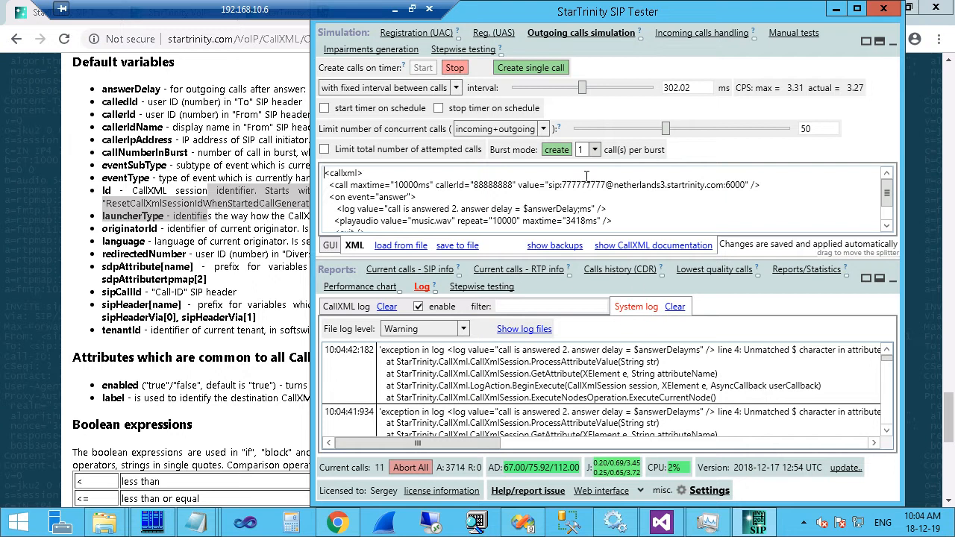
pyautogui.click(578, 209)
pyautogui.write(';')
pyautogui.click(674, 307)
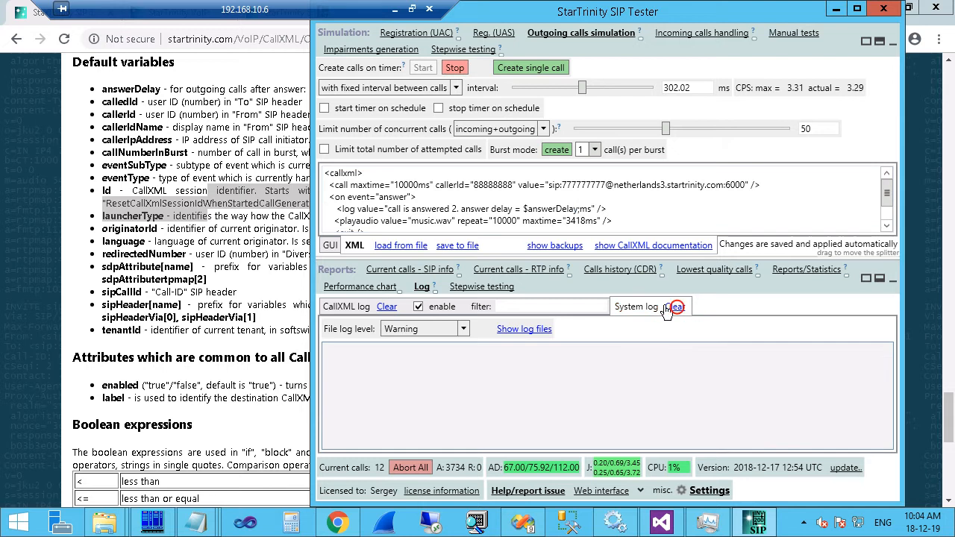
pyautogui.click(334, 307)
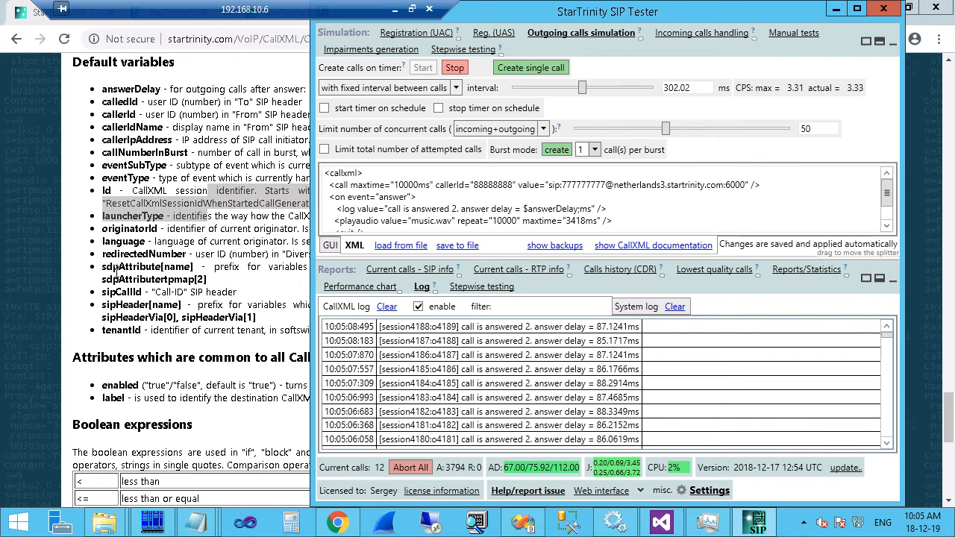
# Review the sipHeader variable docs, then wrap the answer-delay log line in <!-- --> comments.
pyautogui.click(107, 306)
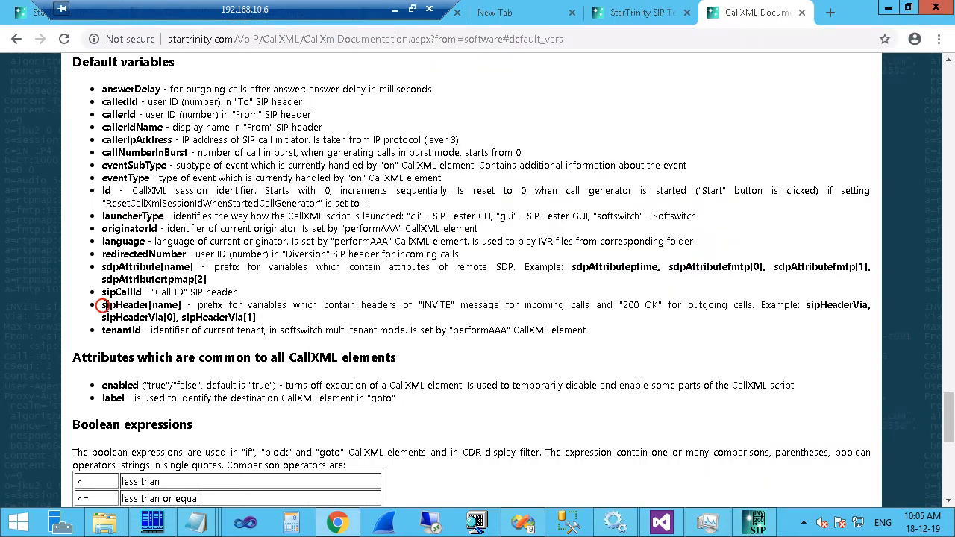
pyautogui.moveTo(198, 306); pyautogui.dragTo(645, 306)
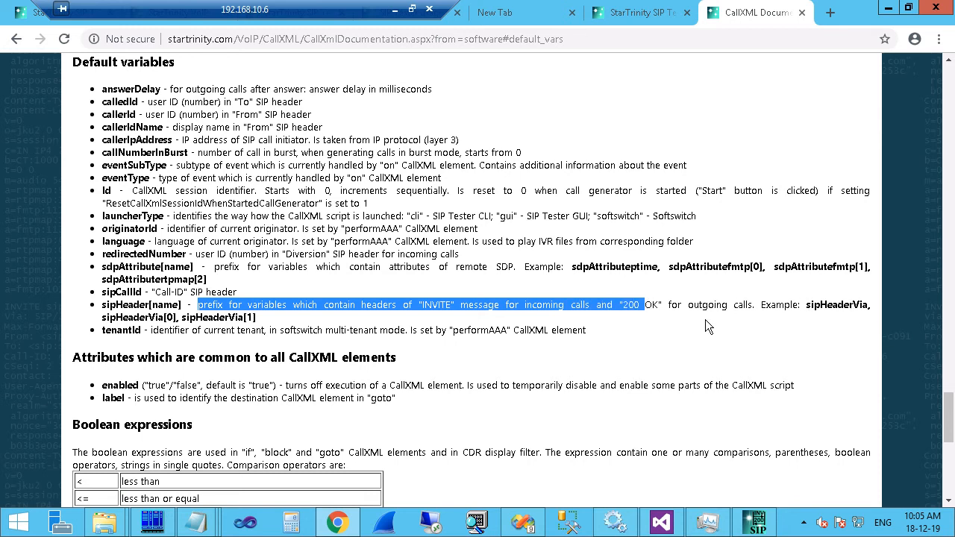
pyautogui.click(764, 515)
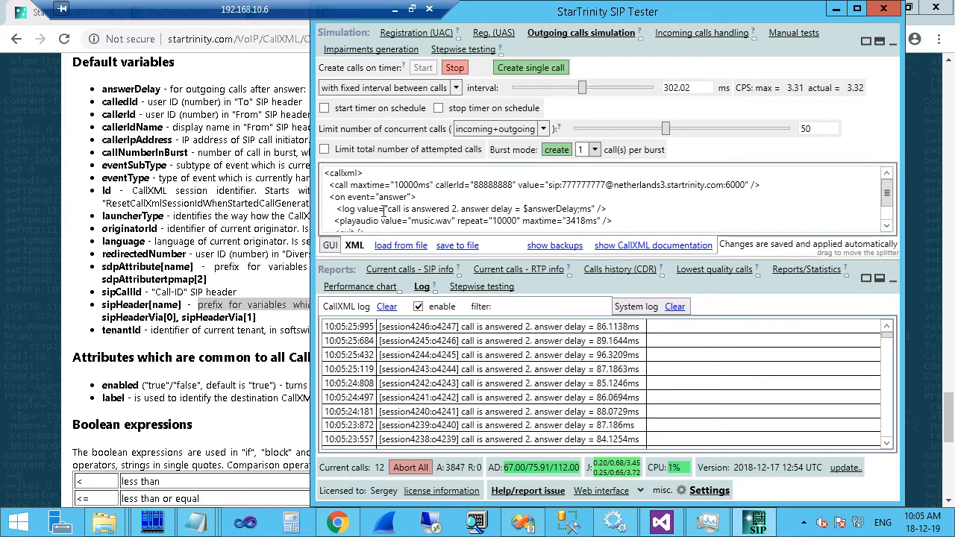
pyautogui.click(374, 209)
pyautogui.moveTo(624, 206); pyautogui.dragTo(464, 196)
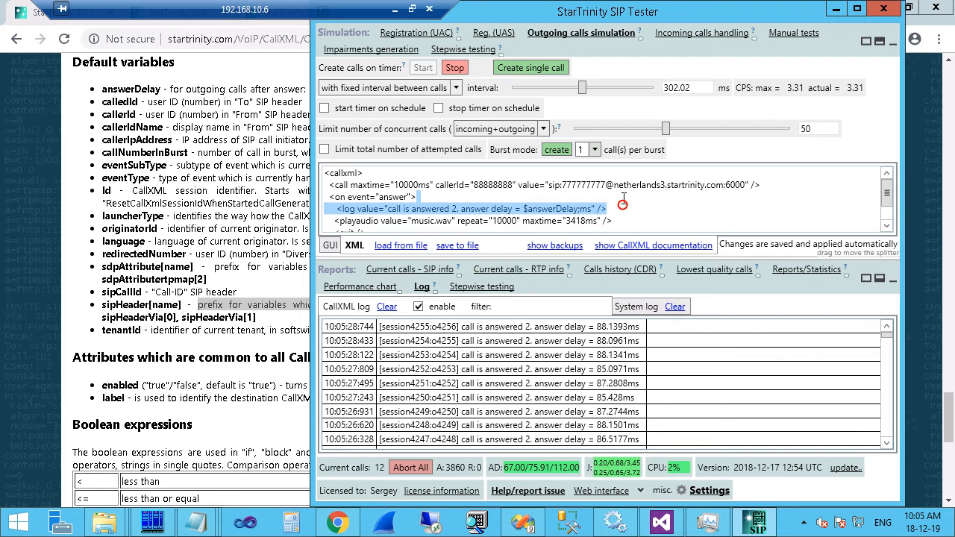
pyautogui.click(334, 210)
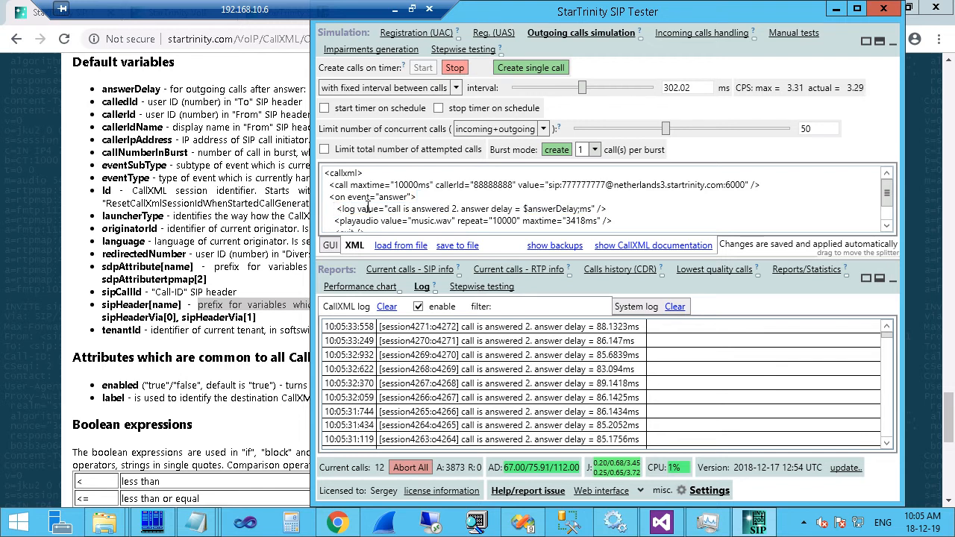
pyautogui.write('<1')
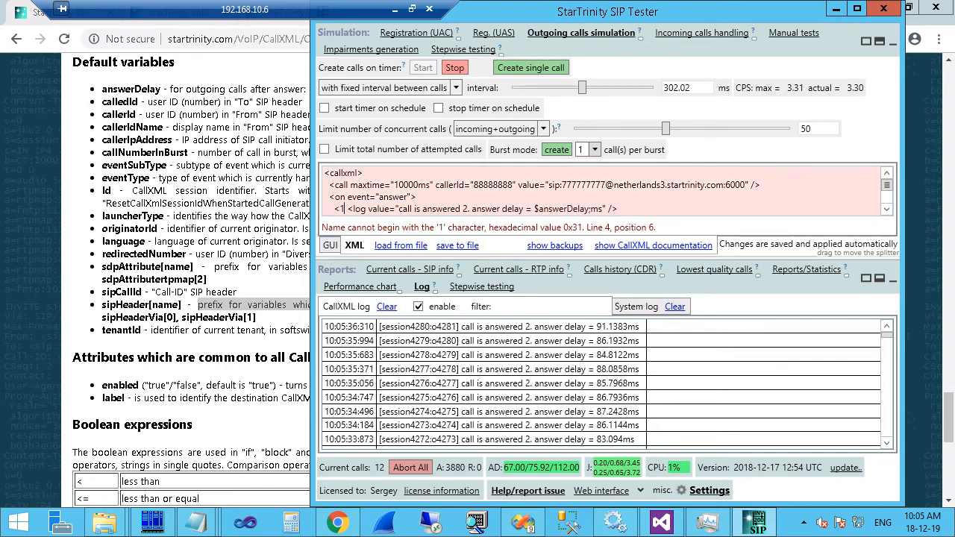
pyautogui.press('BackSpace')
pyautogui.write('!--')
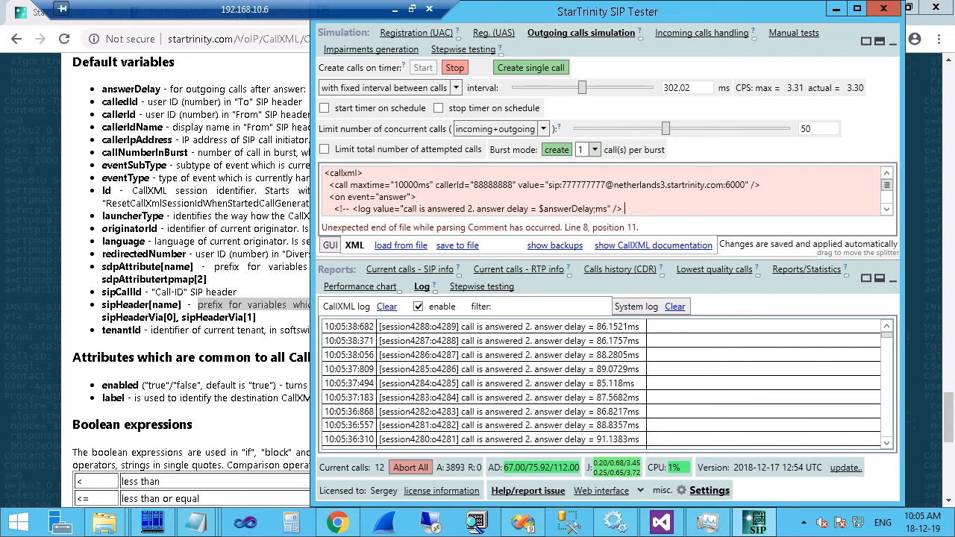
pyautogui.write('->')
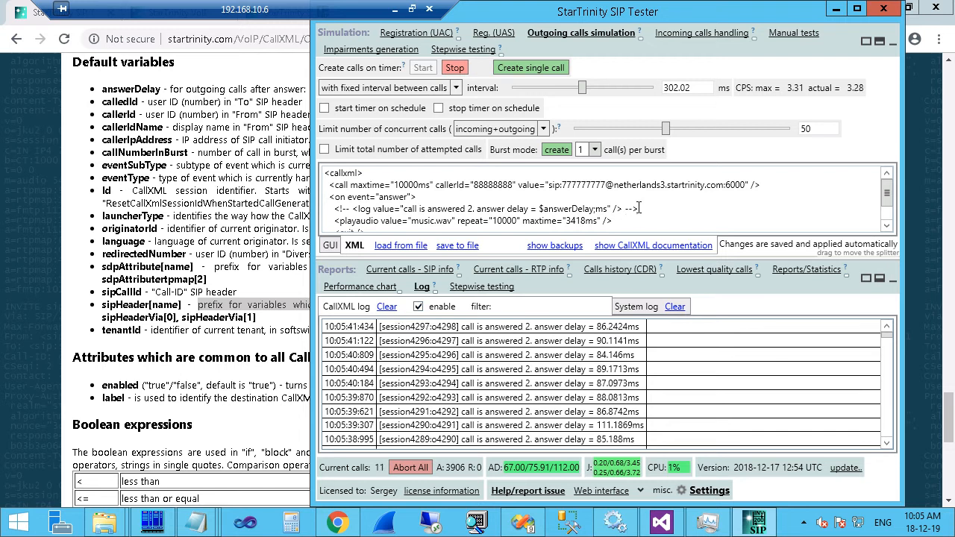
# Clear the CallXML log and paste a copy of the log element on a new line below.
pyautogui.click(385, 306)
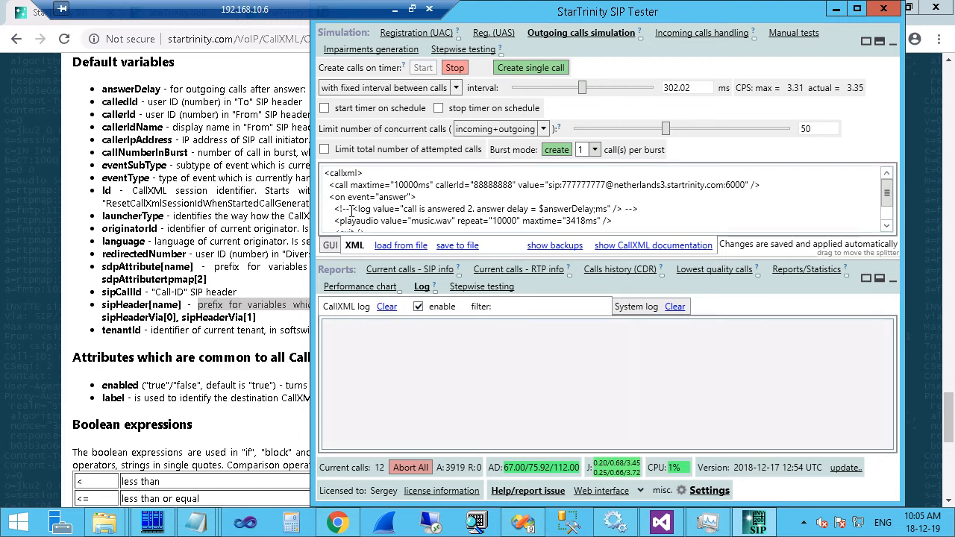
pyautogui.moveTo(353, 209); pyautogui.dragTo(622, 209)
pyautogui.hotkey('ctrl', 'c')
pyautogui.click(648, 212)
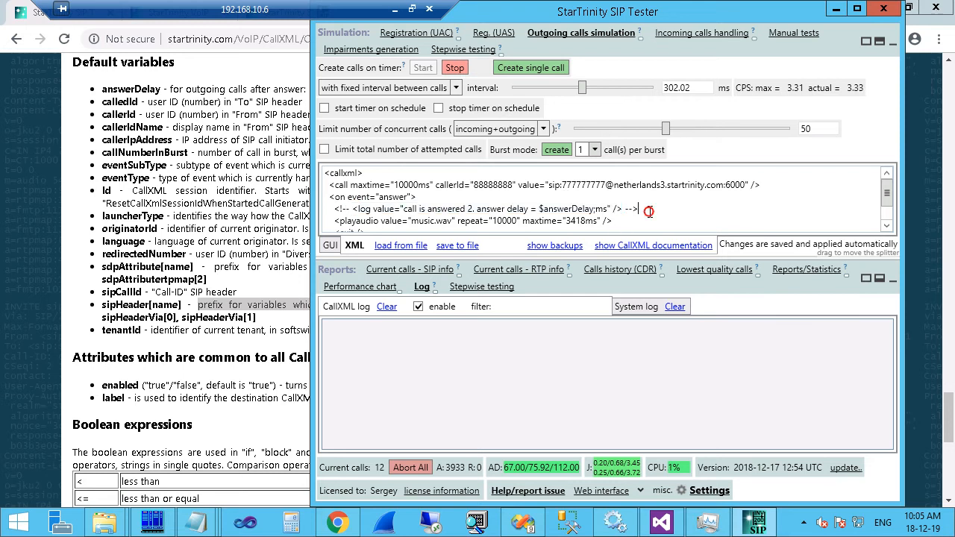
pyautogui.press('Return')
pyautogui.hotkey('ctrl', 'v')
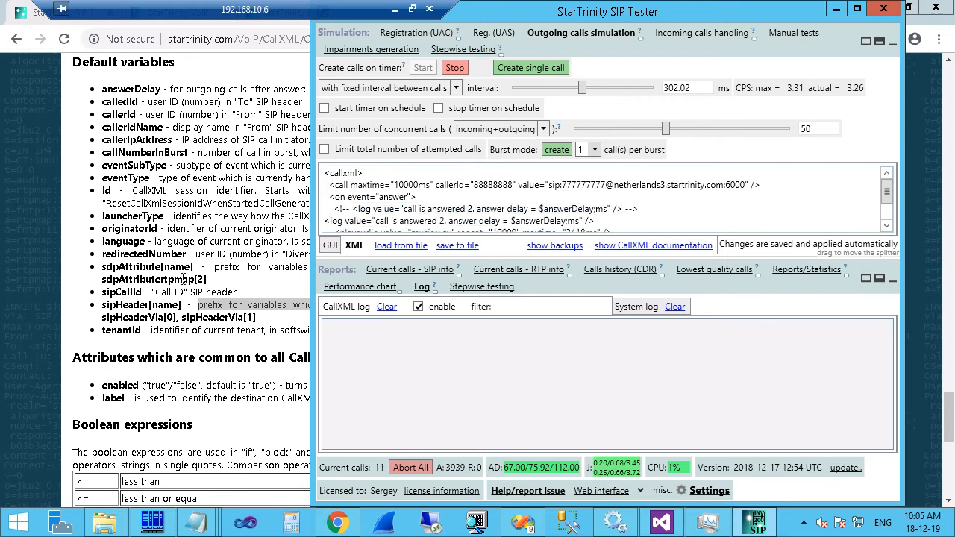
pyautogui.click(138, 301)
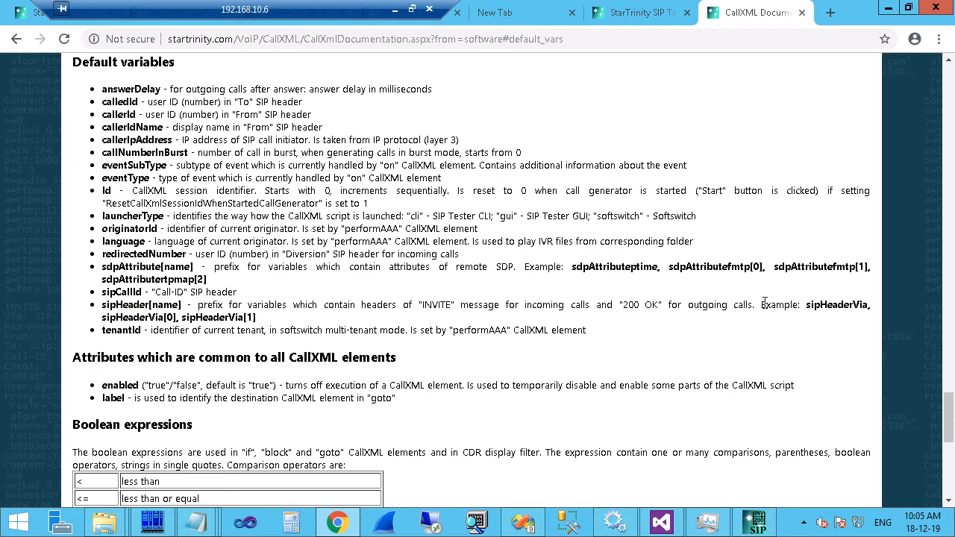
# Copy the sipHeaderVia variable name from the docs and enlarge the script editor.
pyautogui.moveTo(807, 304); pyautogui.dragTo(866, 299)
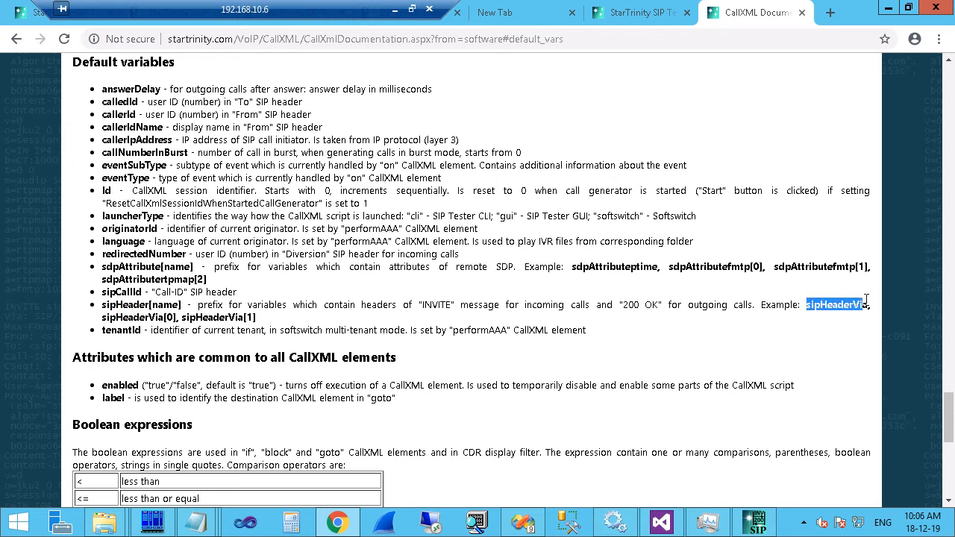
pyautogui.click(887, 8)
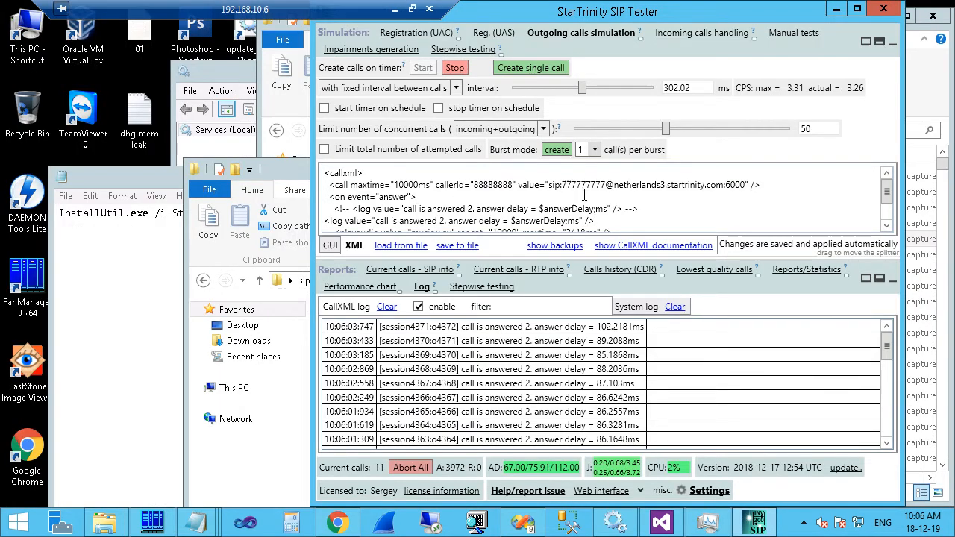
pyautogui.click(325, 220)
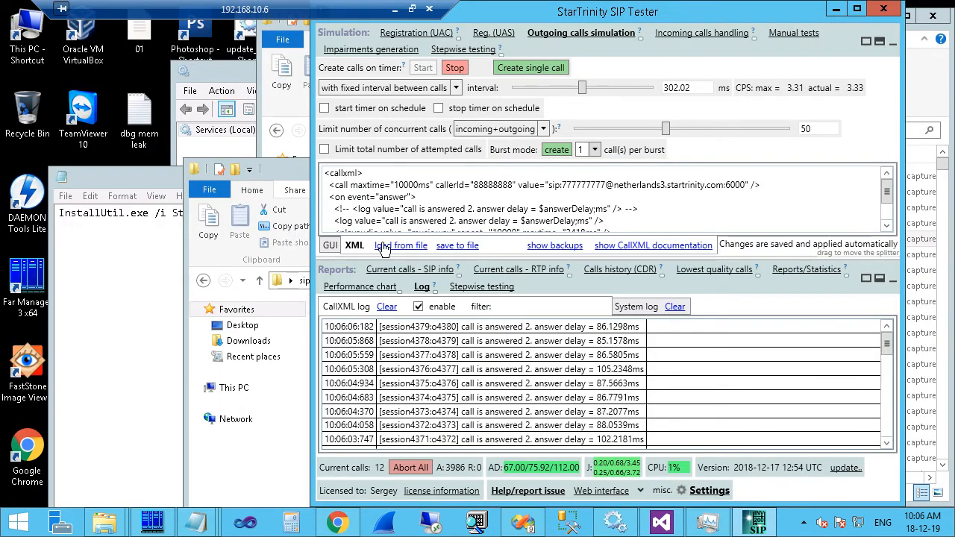
pyautogui.moveTo(385, 256); pyautogui.dragTo(435, 291)
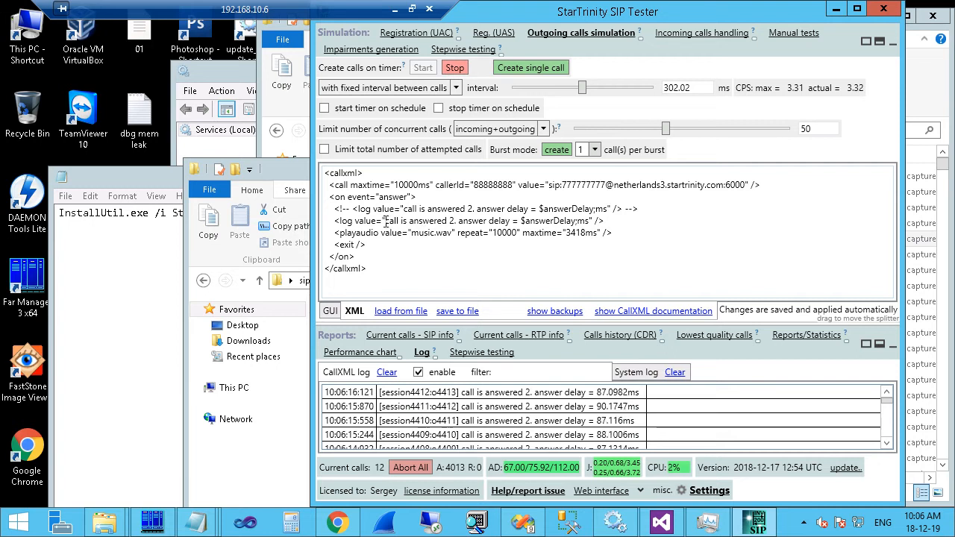
# Set the log message to 'via header received in 200OK is:$sipHeaderVia;' and widen the tester window.
pyautogui.keyDown('shift'); pyautogui.click(590, 222); pyautogui.keyUp('shift')
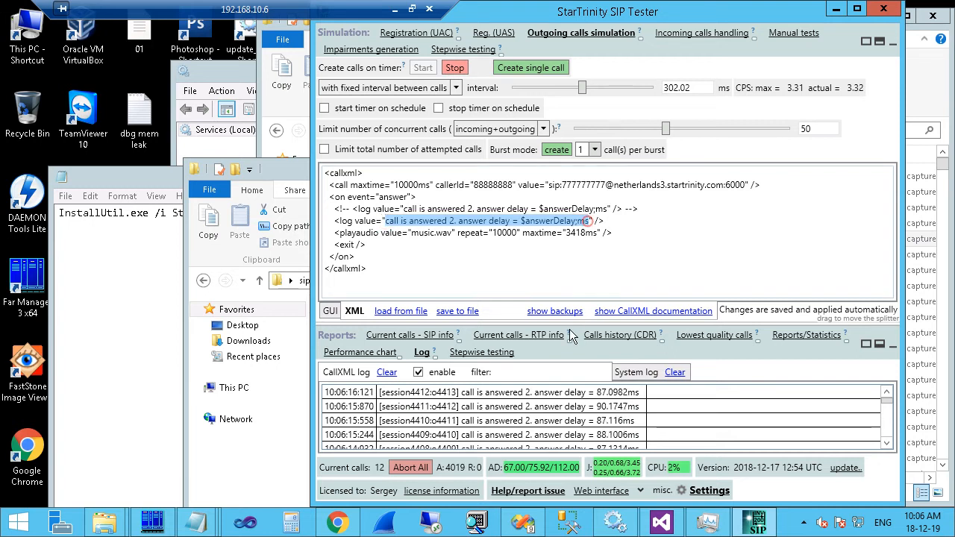
pyautogui.moveTo(569, 329)
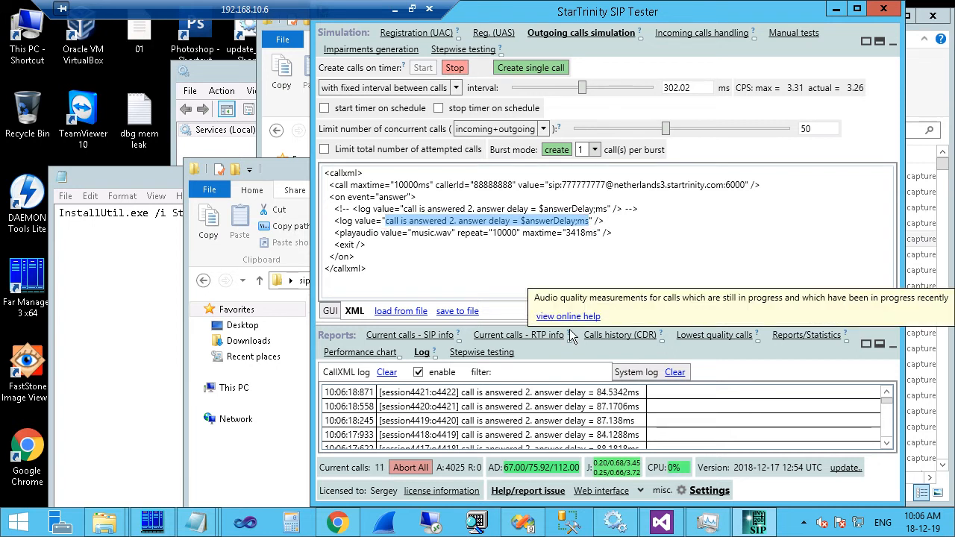
pyautogui.write('via hea')
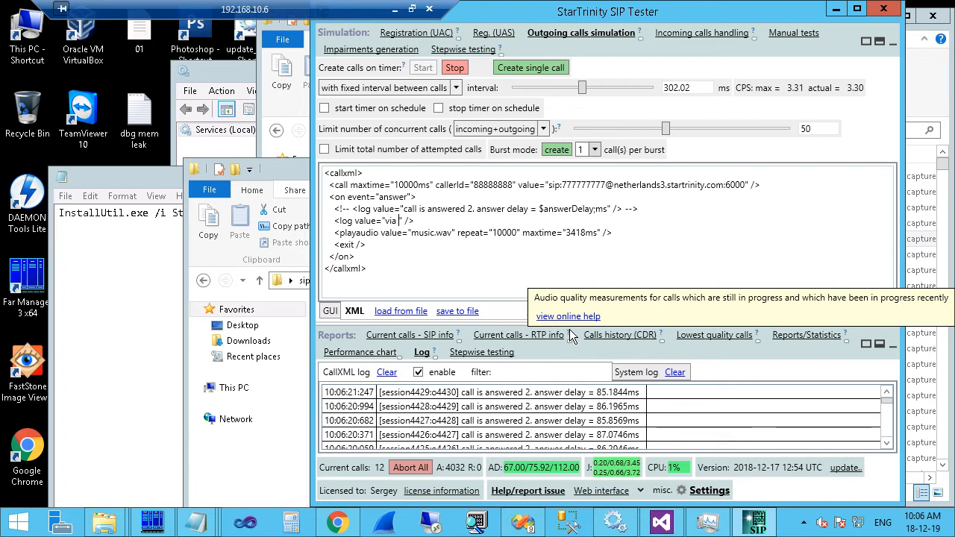
pyautogui.write('der receiv')
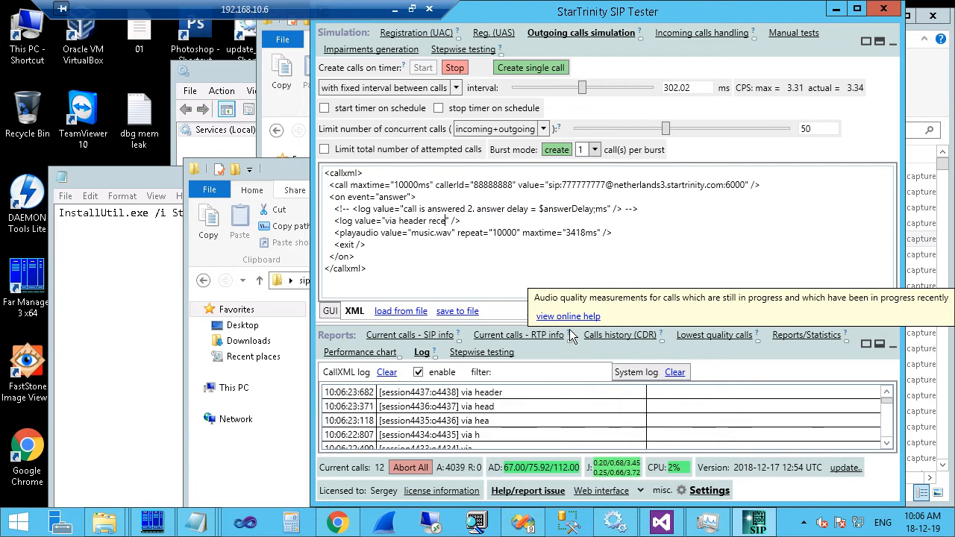
pyautogui.write('ed in 200')
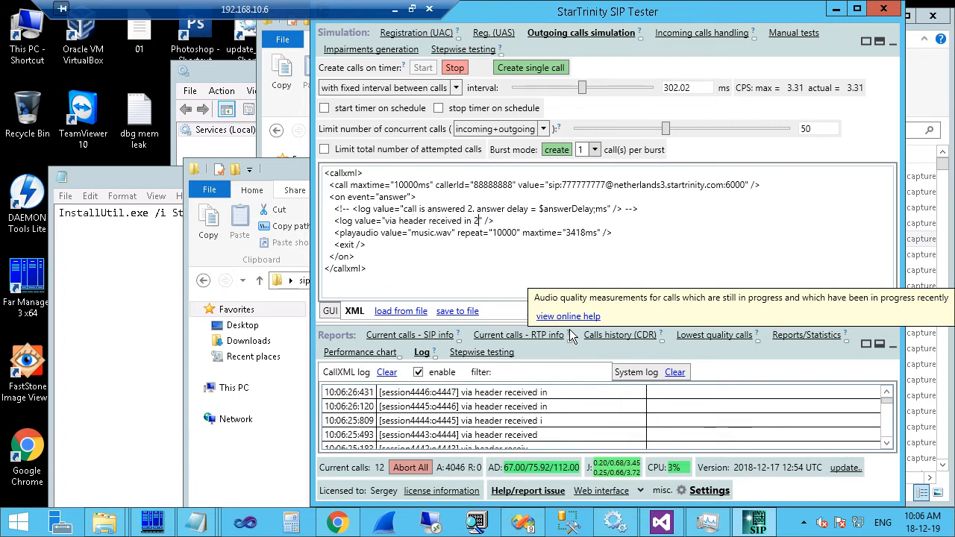
pyautogui.write('OK is:')
pyautogui.hotkey('ctrl', 'v')
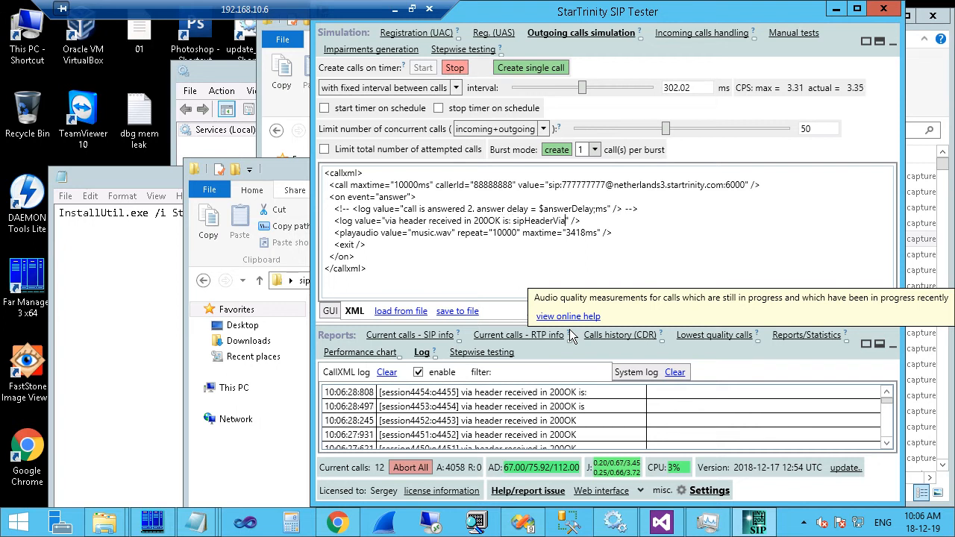
pyautogui.write(';')
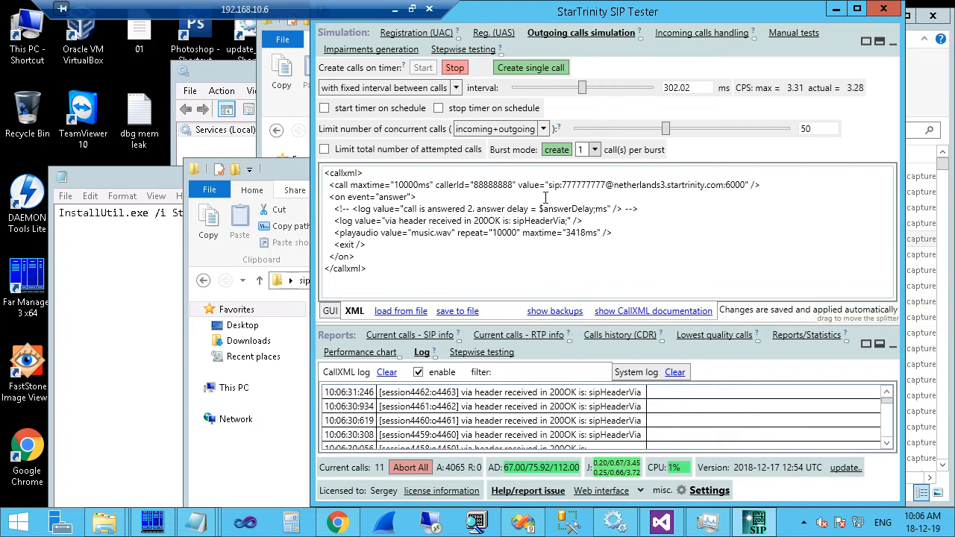
pyautogui.click(513, 221)
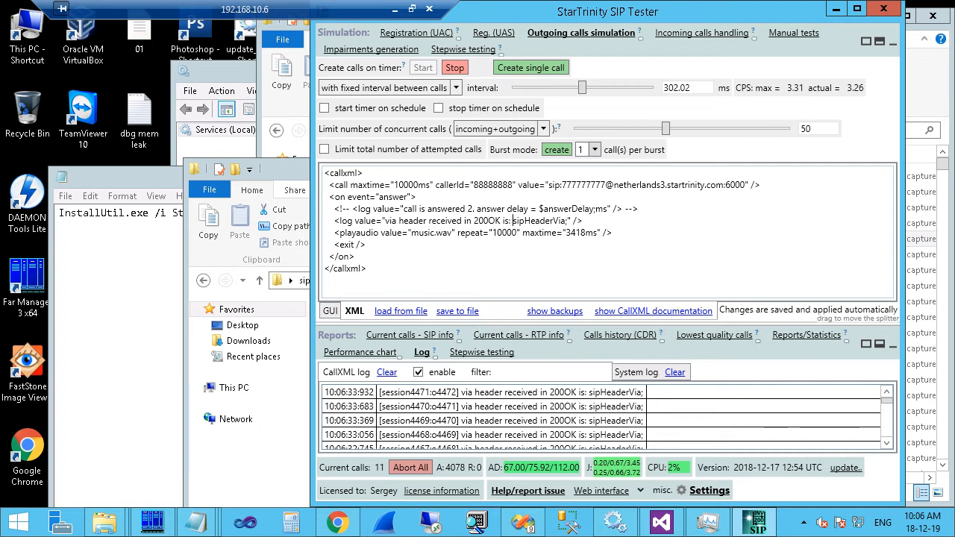
pyautogui.write('$')
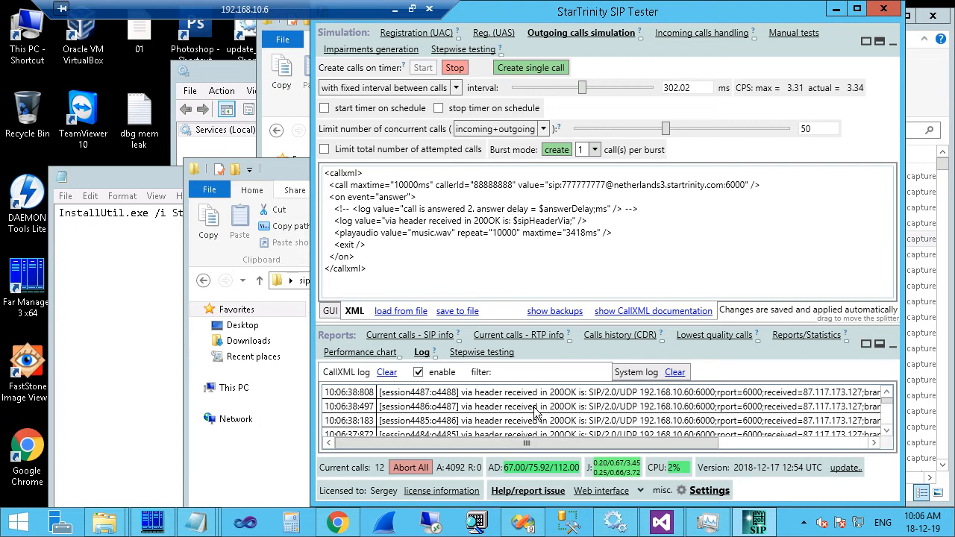
pyautogui.moveTo(311, 398); pyautogui.dragTo(36, 375)
pyautogui.click(546, 376)
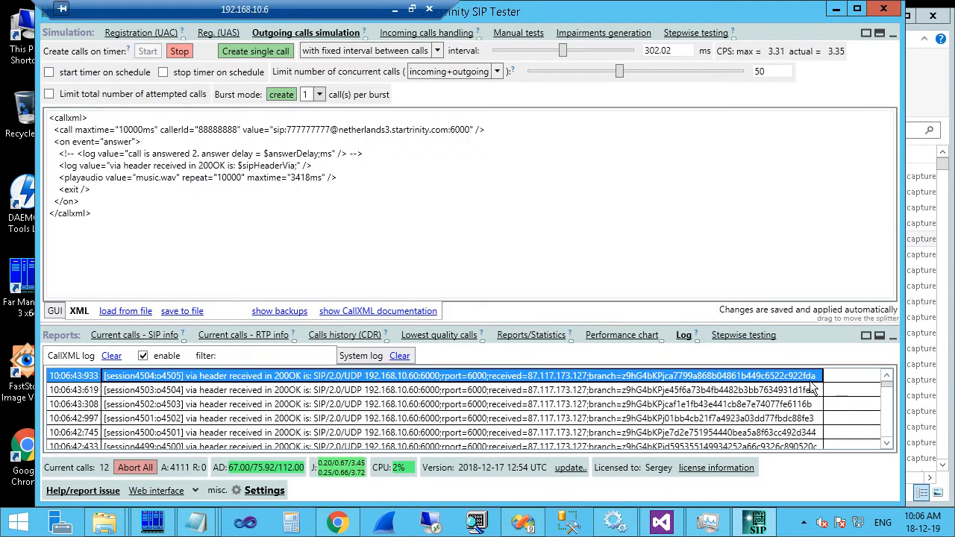
# Inspect the latest call's 200 OK trace in Calls history, noting Via, CSeq, Supported and Server headers.
pyautogui.click(365, 337)
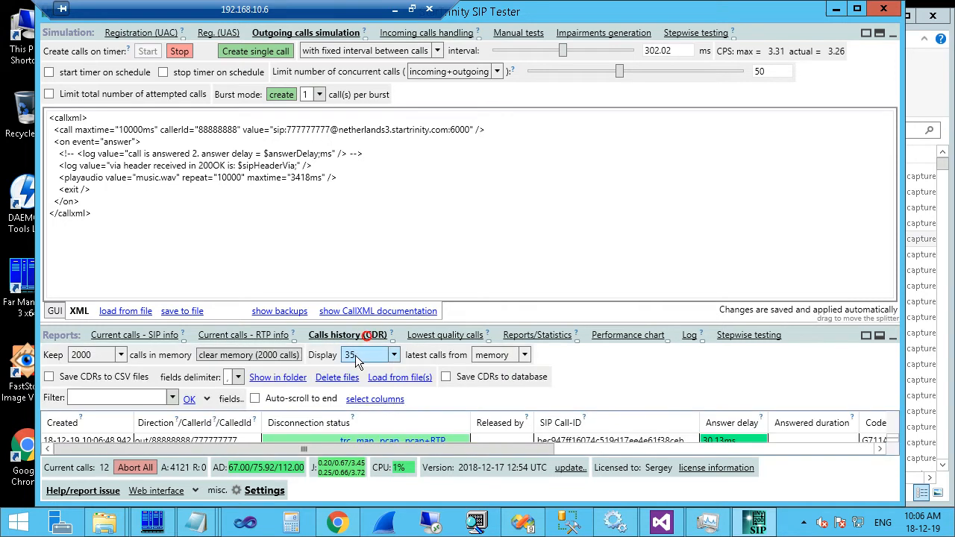
pyautogui.click(345, 442)
pyautogui.click(434, 193)
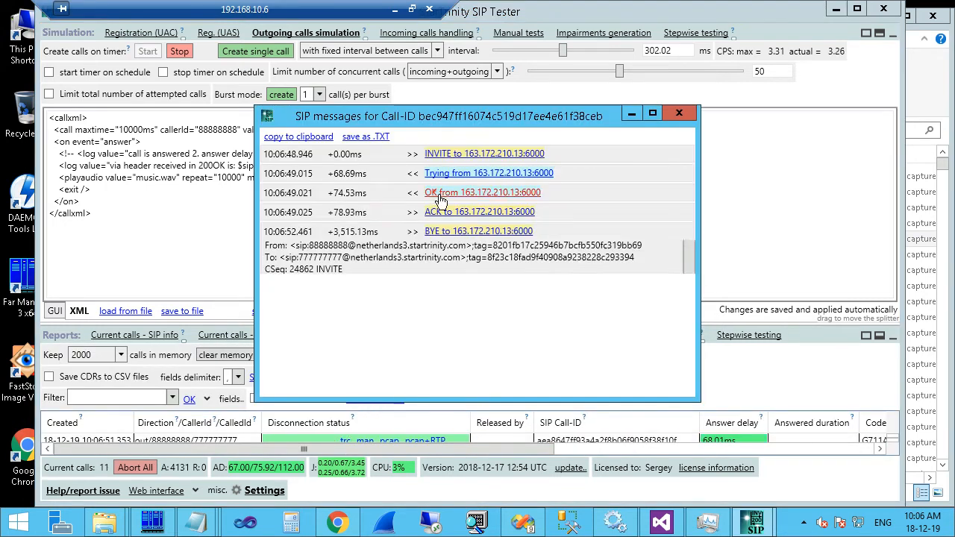
pyautogui.moveTo(282, 221); pyautogui.dragTo(697, 222)
pyautogui.moveTo(576, 390); pyautogui.dragTo(458, 382)
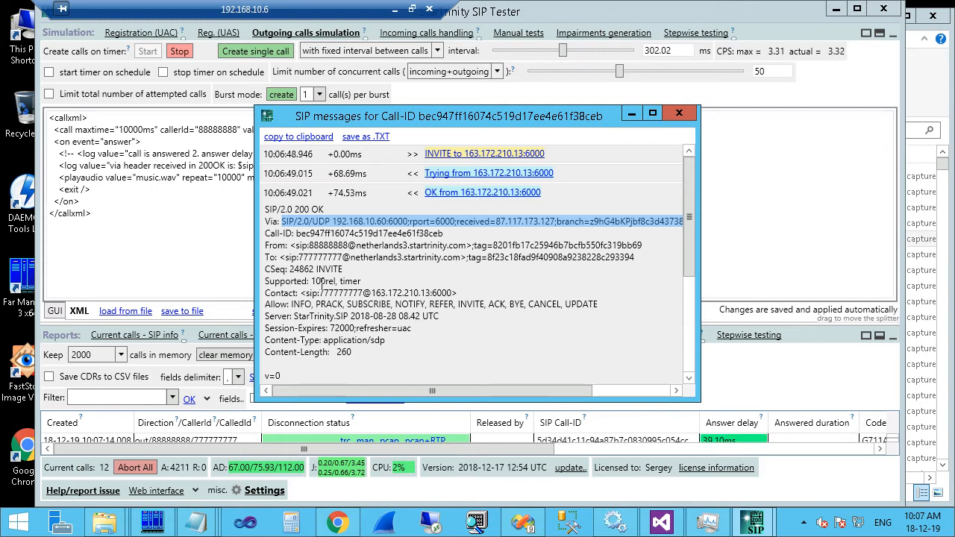
pyautogui.moveTo(311, 281); pyautogui.dragTo(360, 281)
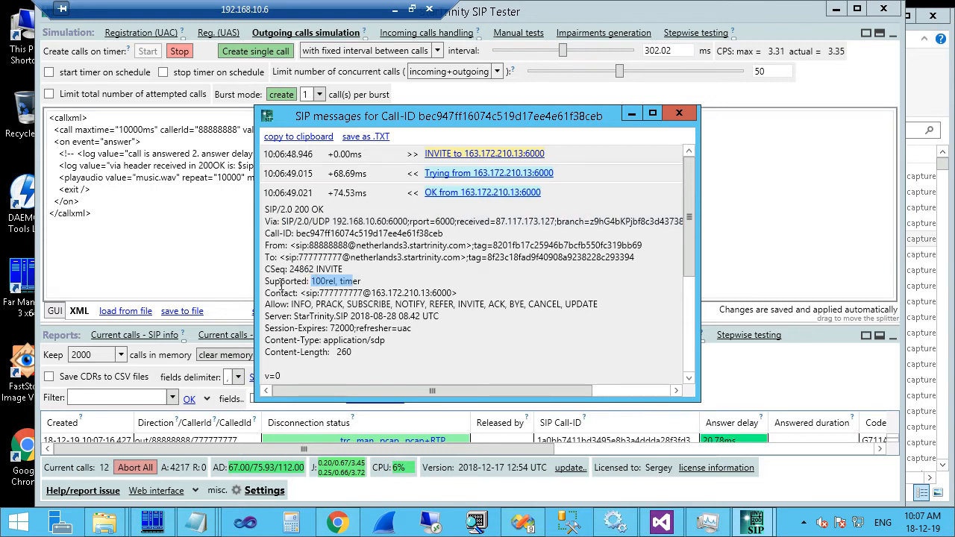
pyautogui.moveTo(288, 269); pyautogui.dragTo(266, 269)
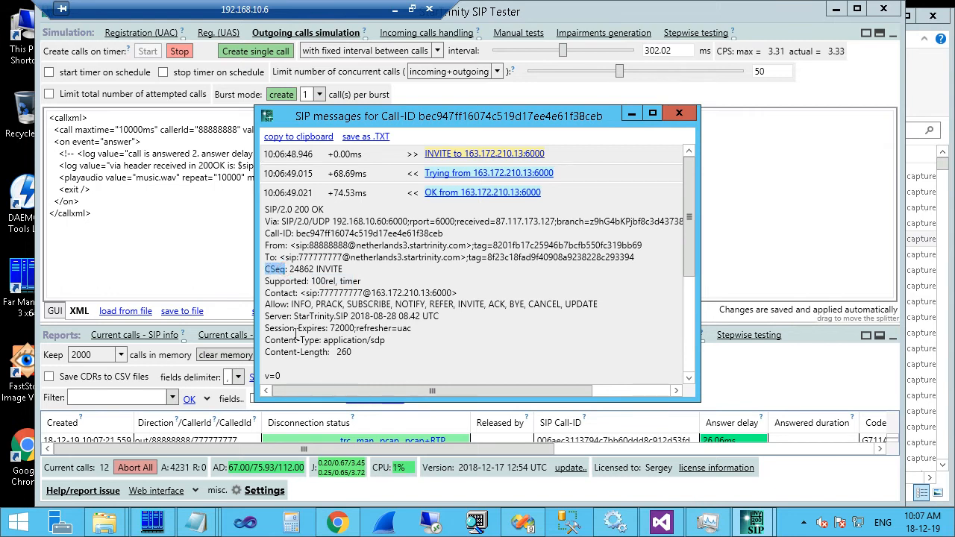
pyautogui.moveTo(307, 281); pyautogui.dragTo(266, 282)
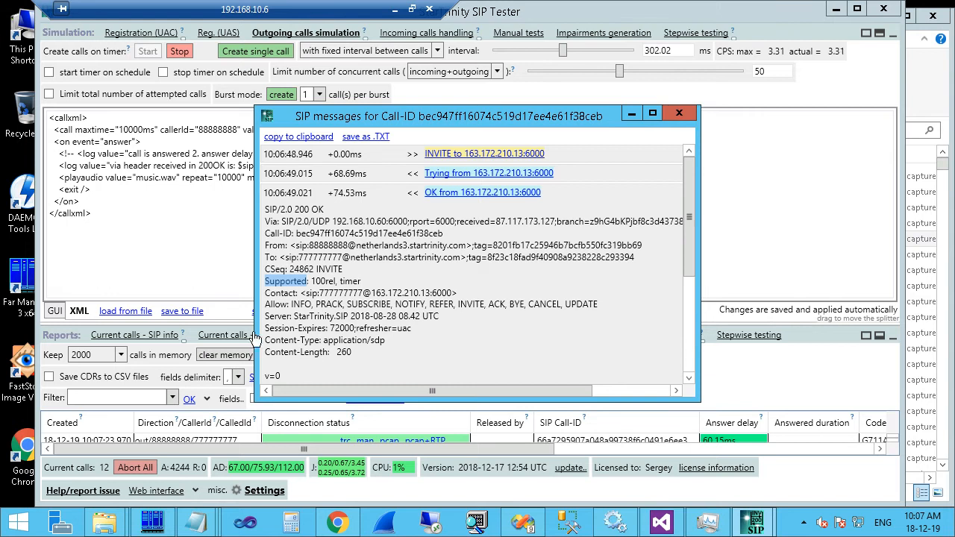
pyautogui.moveTo(291, 316); pyautogui.dragTo(265, 317)
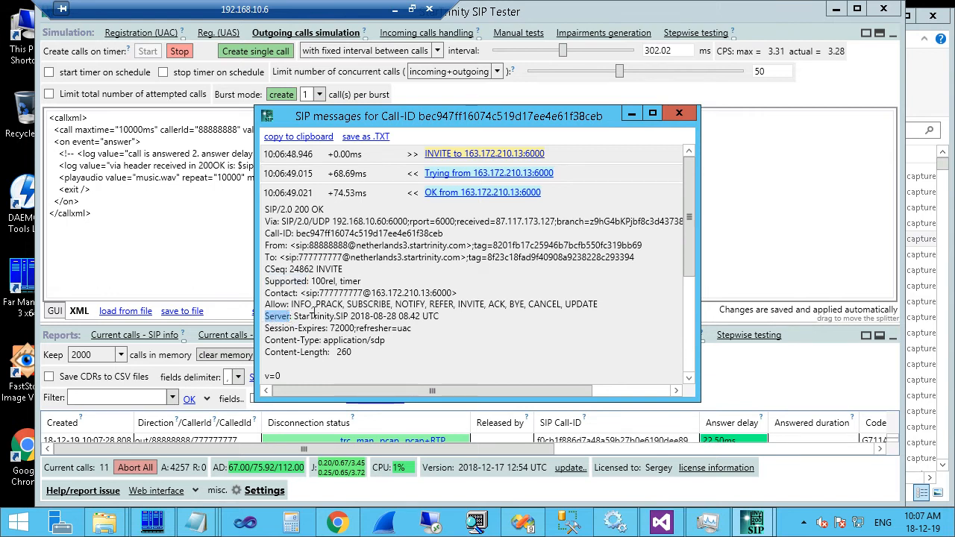
pyautogui.click(679, 113)
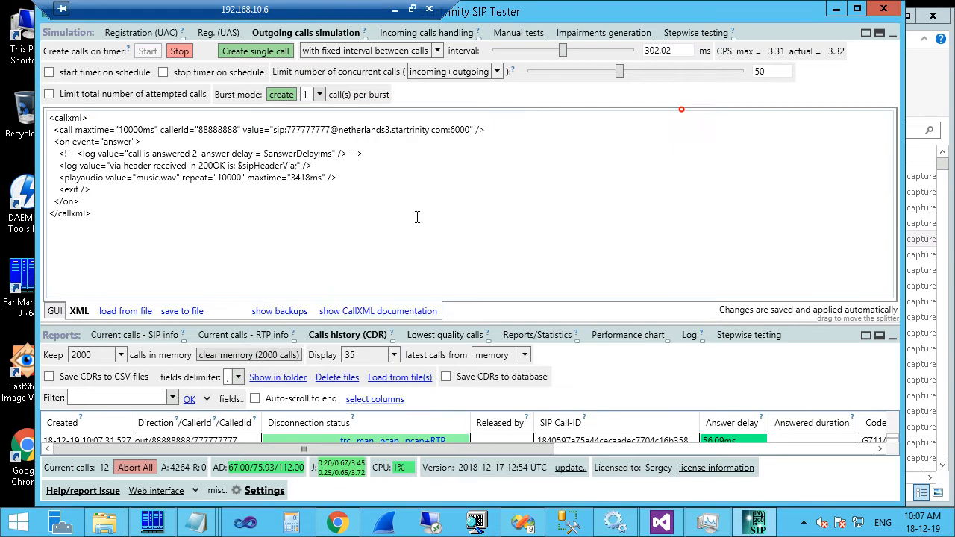
# Rename the log variable $sipHeaderVia to $sipHeaderServer.
pyautogui.moveTo(254, 167); pyautogui.dragTo(295, 169)
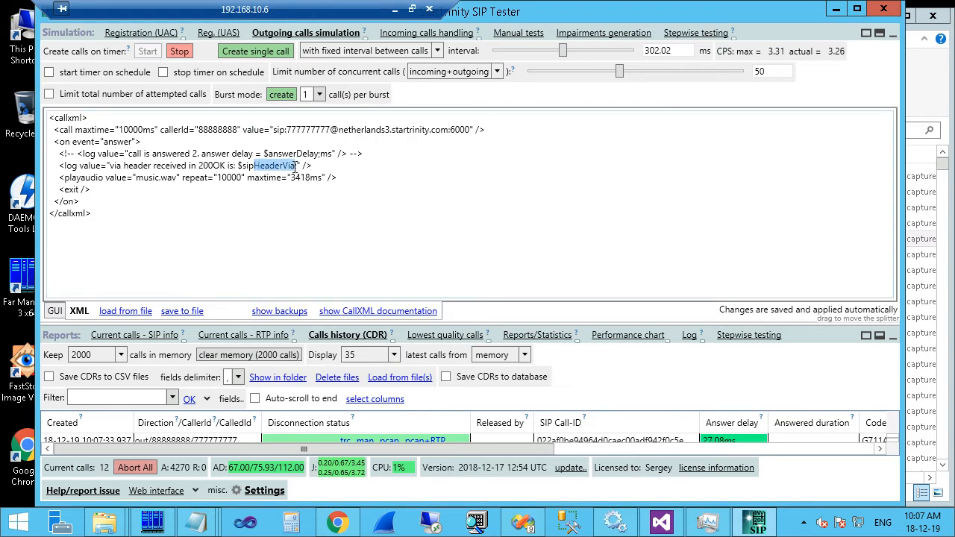
pyautogui.click(284, 165)
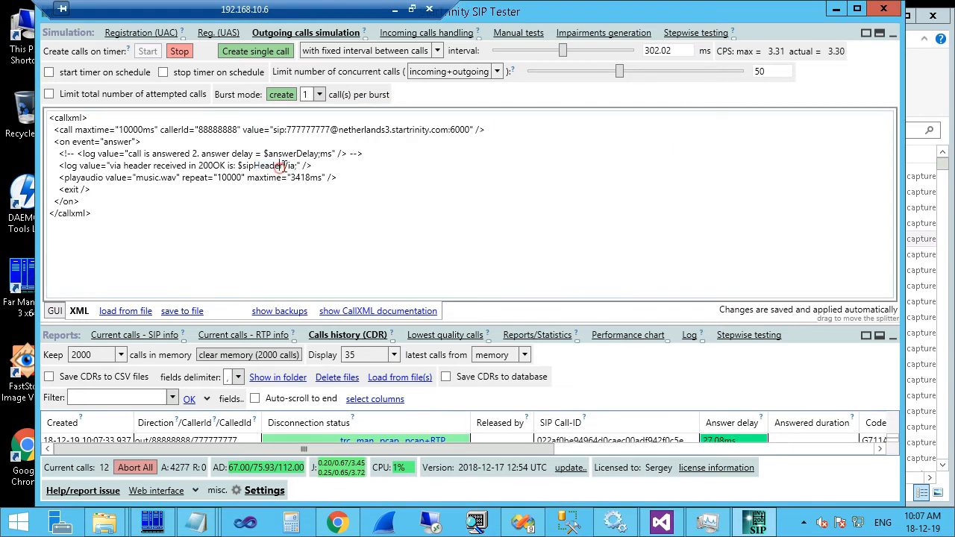
pyautogui.write('Server')
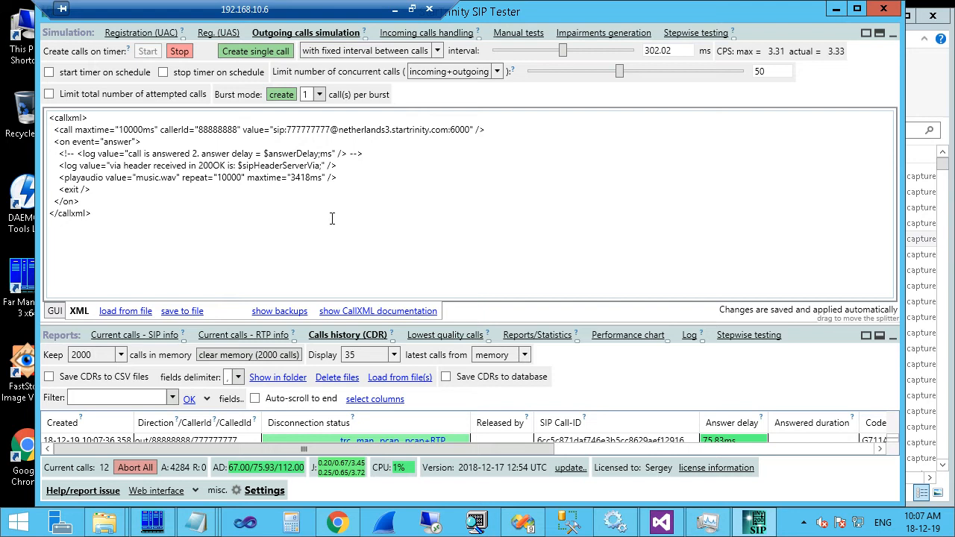
pyautogui.press('Delete')
pyautogui.press('Delete')
pyautogui.press('Delete')
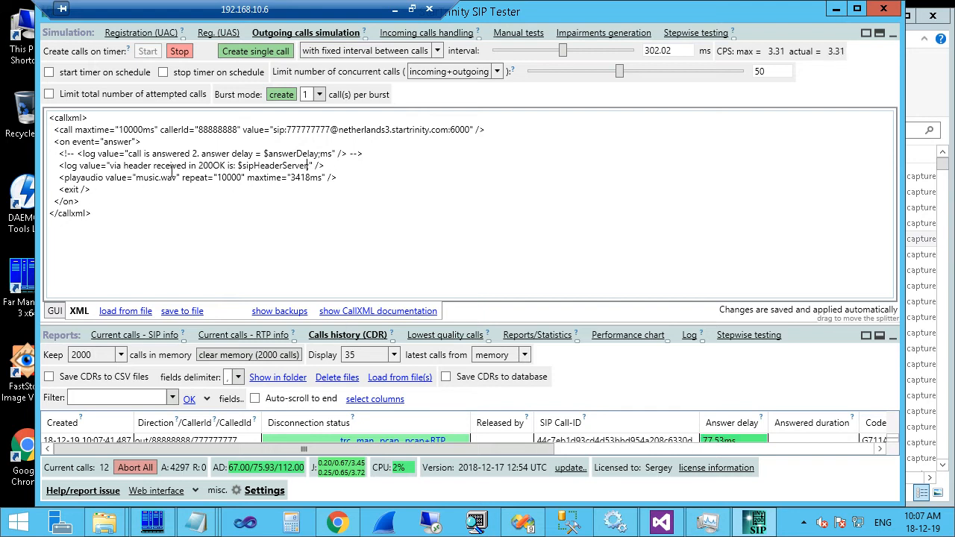
# Replace 'via' with 'server' in the log message and check the CallXML log for server values.
pyautogui.doubleClick(114, 166)
pyautogui.write('server')
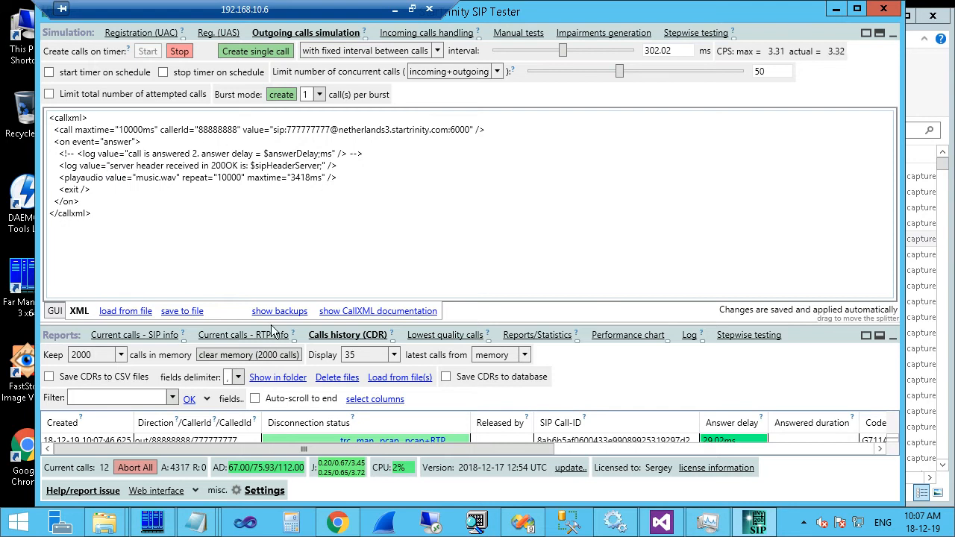
pyautogui.moveTo(270, 322); pyautogui.dragTo(317, 215)
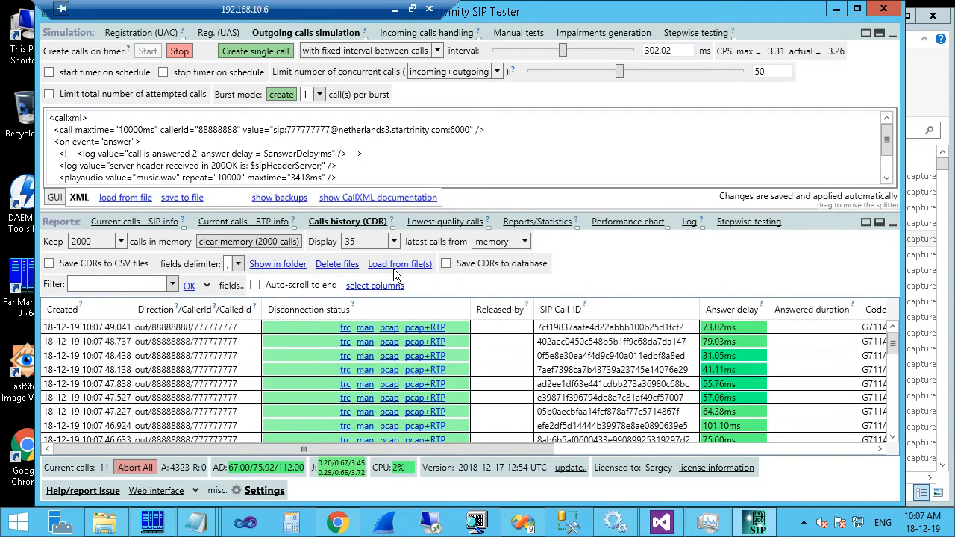
pyautogui.click(688, 223)
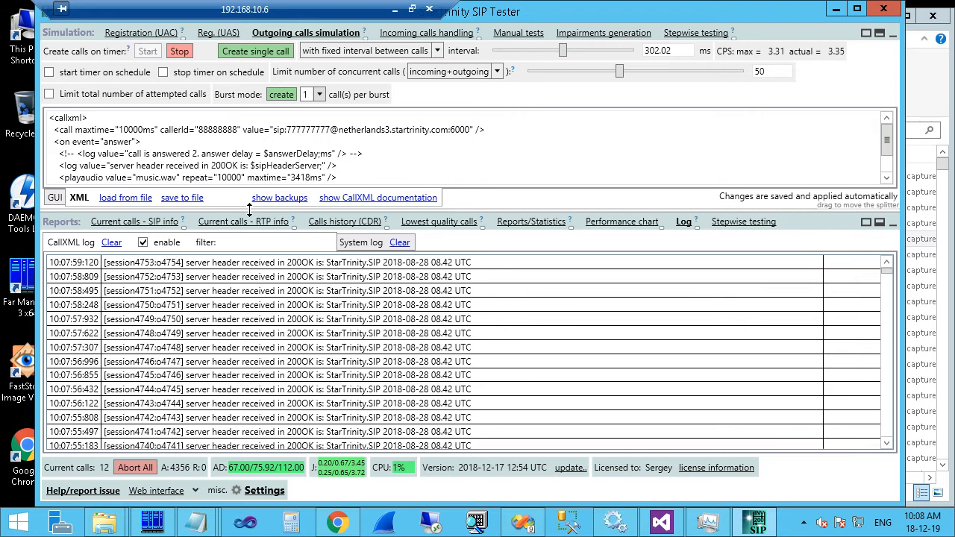
pyautogui.moveTo(249, 211); pyautogui.dragTo(252, 300)
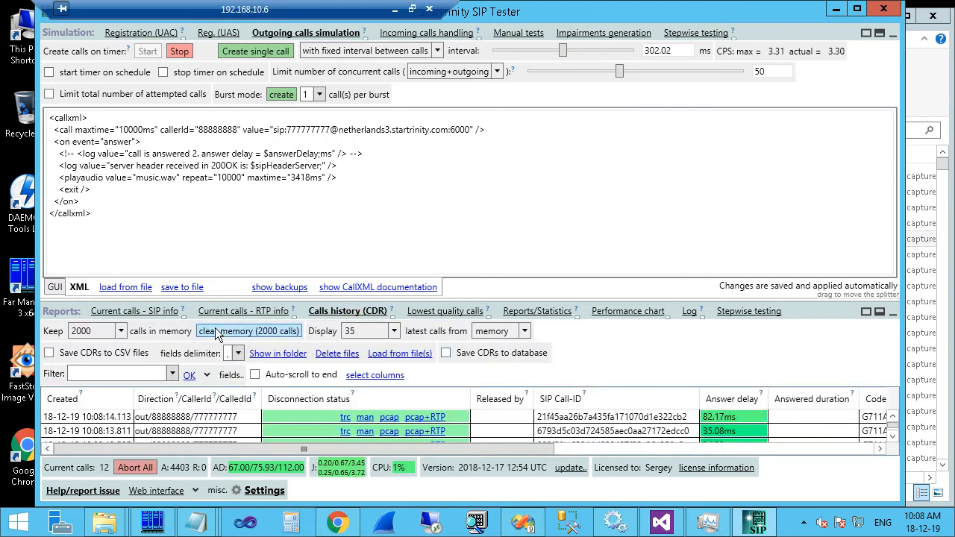
# Enable 'Save CDRs to CSV files' and add a blank line after the server-header log line.
pyautogui.click(95, 355)
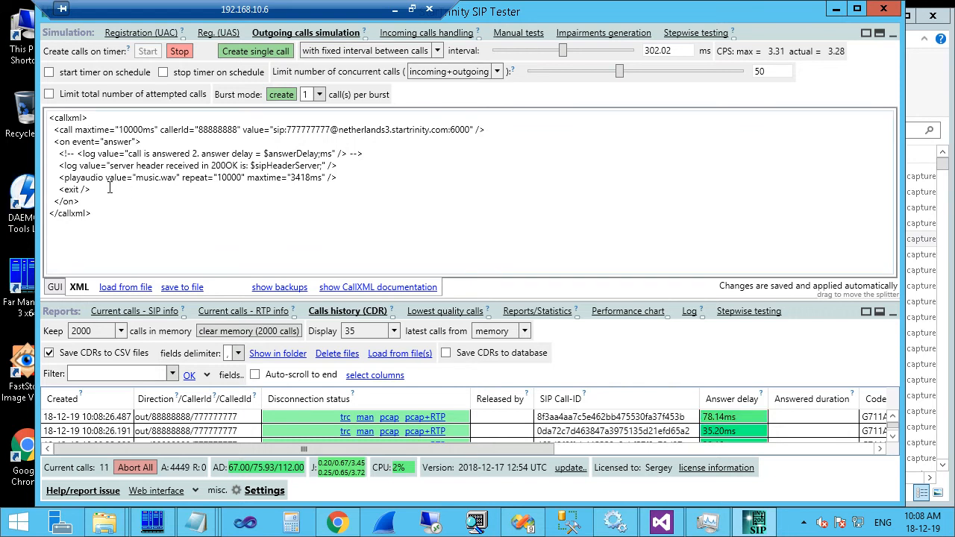
pyautogui.click(351, 165)
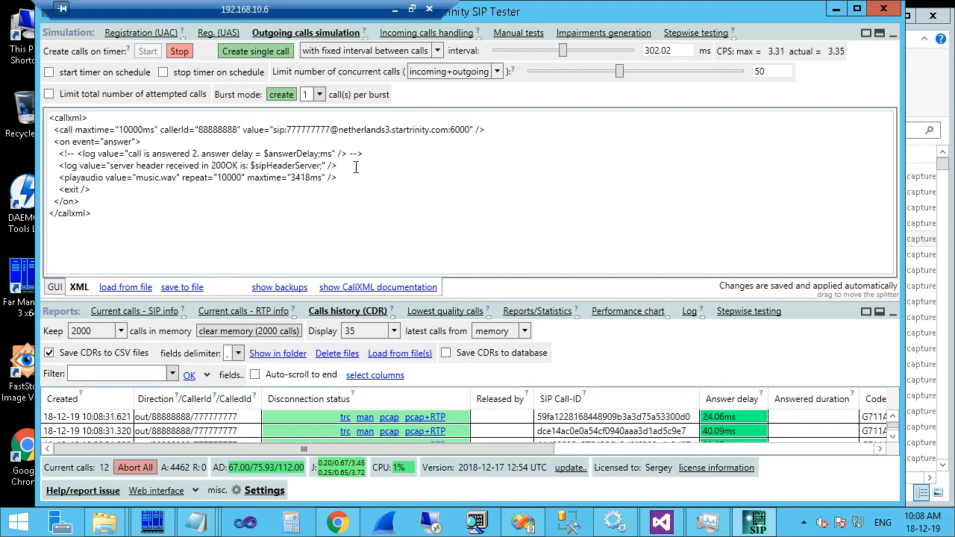
pyautogui.press('Return')
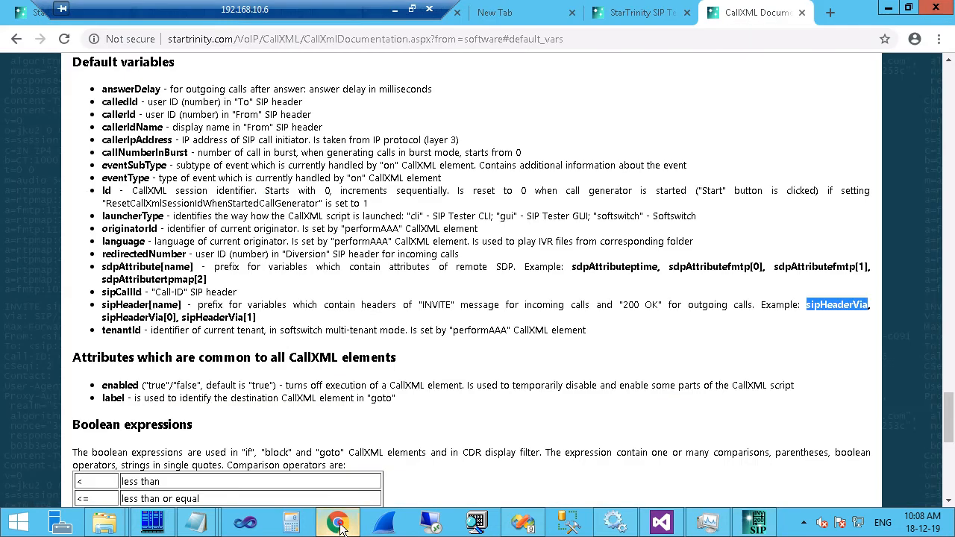
# In the CallXML documentation, scroll up and show details for the writecdr element.
pyautogui.click(337, 522)
pyautogui.scroll(10, 265, 192)
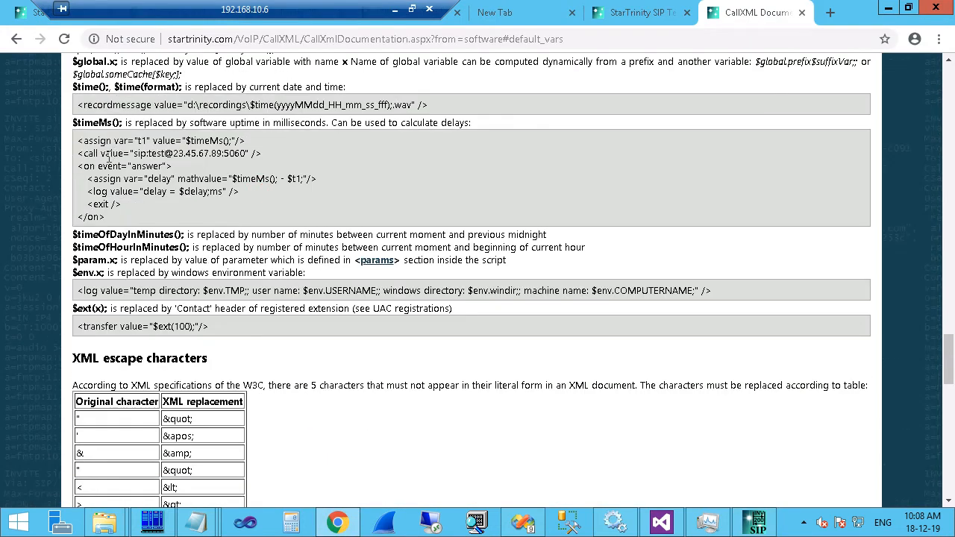
pyautogui.scroll(5, 109, 159)
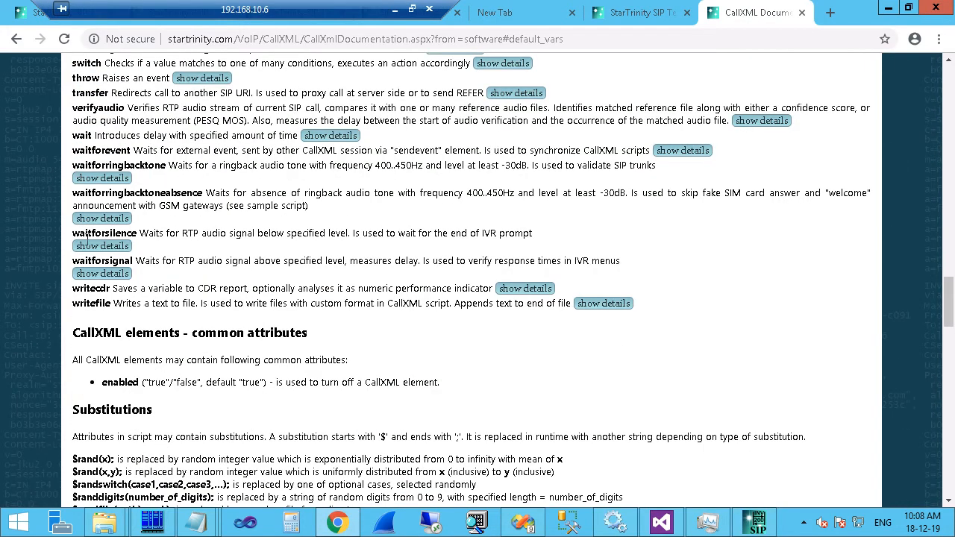
pyautogui.click(508, 290)
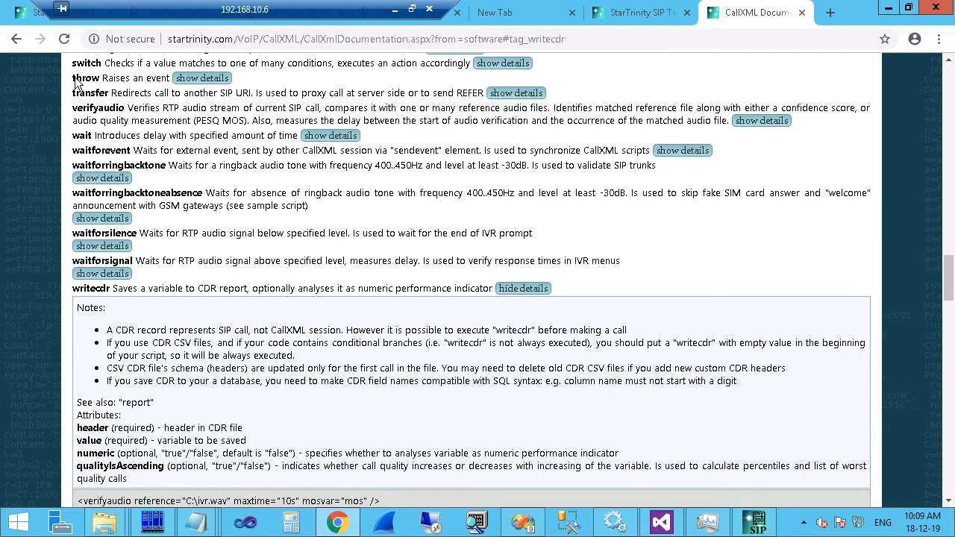
# Narrow the SIP Tester window so the documentation shows beside it.
pyautogui.moveTo(75, 79); pyautogui.dragTo(100, 80)
pyautogui.click(755, 522)
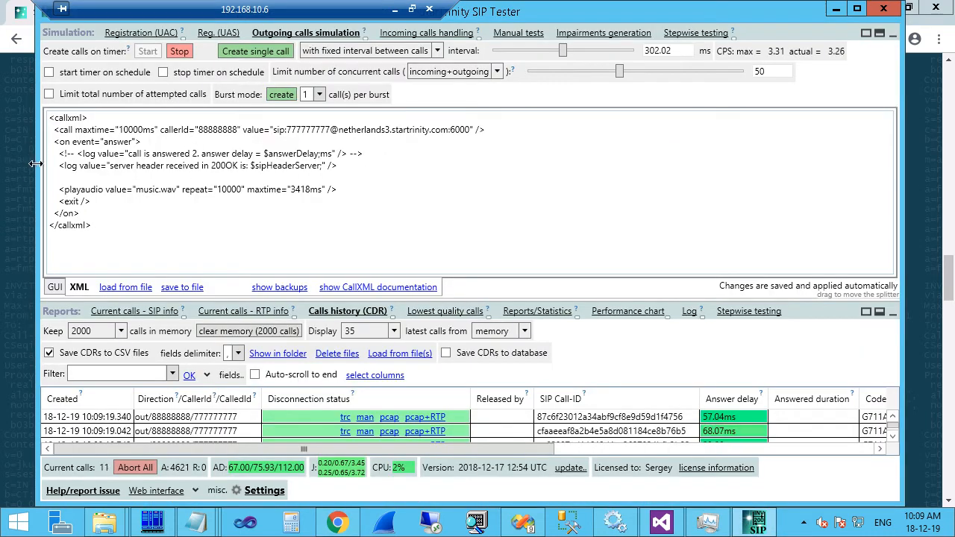
pyautogui.moveTo(35, 166); pyautogui.dragTo(270, 165)
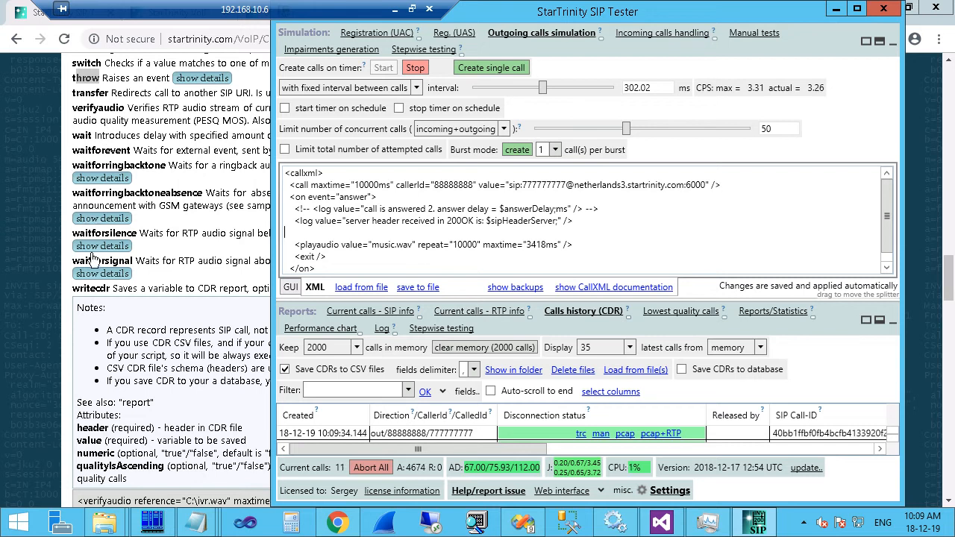
# Read the writecdr description and its MOS and conditional callerCountry examples.
pyautogui.click(96, 291)
pyautogui.moveTo(75, 291); pyautogui.dragTo(245, 285)
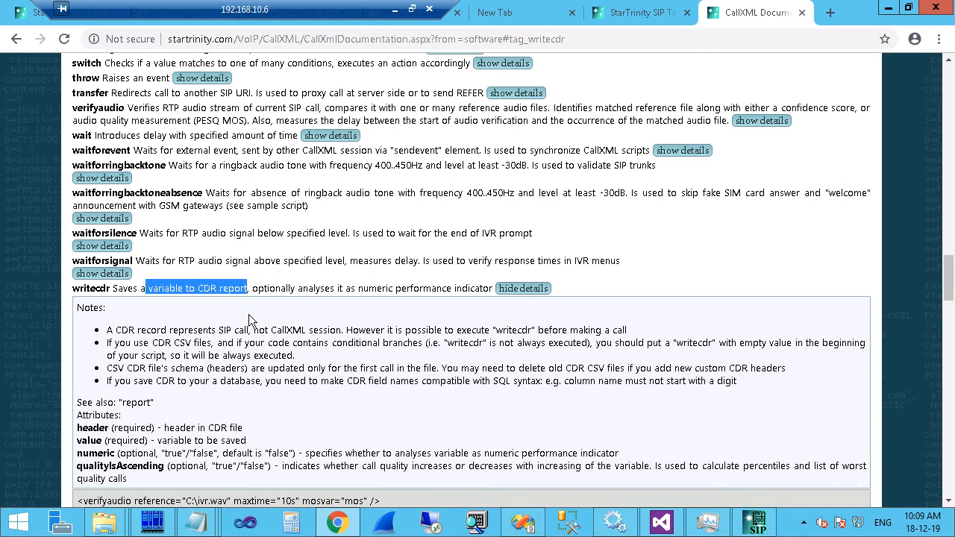
pyautogui.scroll(-3, 243, 299)
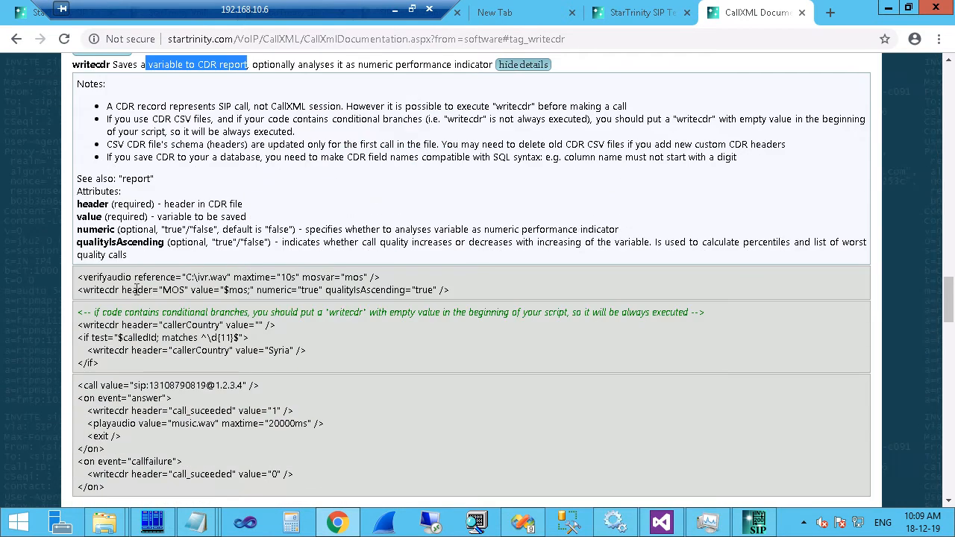
pyautogui.moveTo(472, 289); pyautogui.dragTo(230, 299)
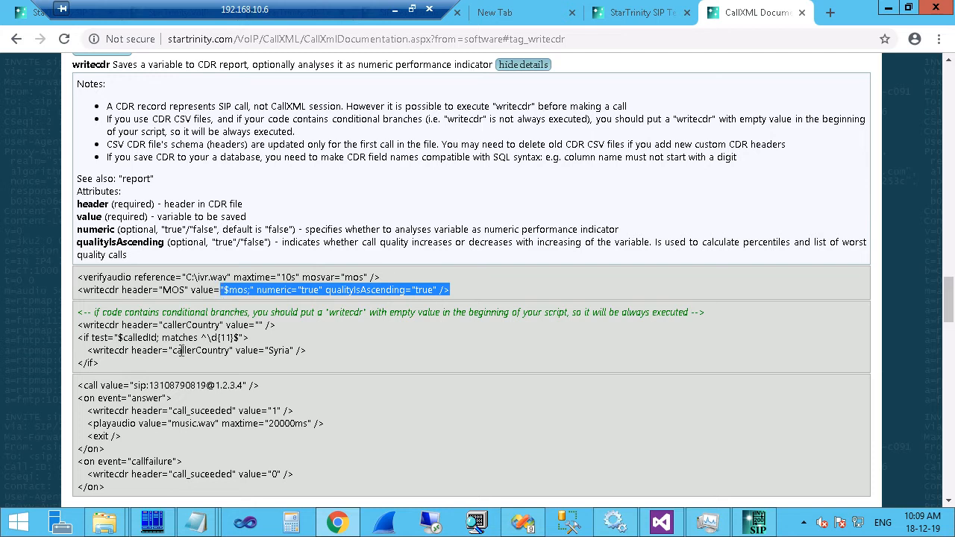
pyautogui.moveTo(88, 351)
pyautogui.mouseDown()
pyautogui.moveTo(306, 343)
pyautogui.moveTo(307, 352)
pyautogui.moveTo(141, 365)
pyautogui.moveTo(78, 350)
pyautogui.moveTo(88, 351)
pyautogui.mouseUp()
pyautogui.hotkey('ctrl', 'c')
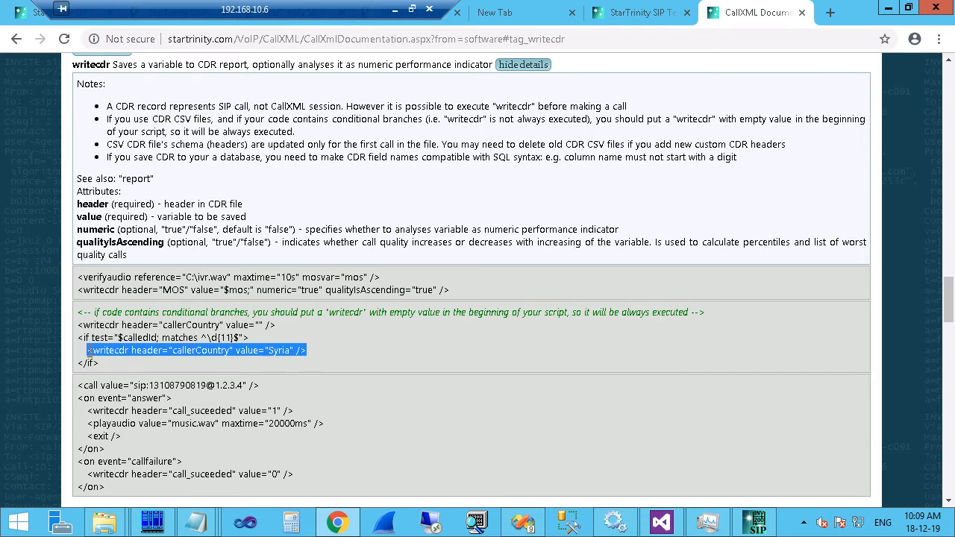
pyautogui.click(755, 522)
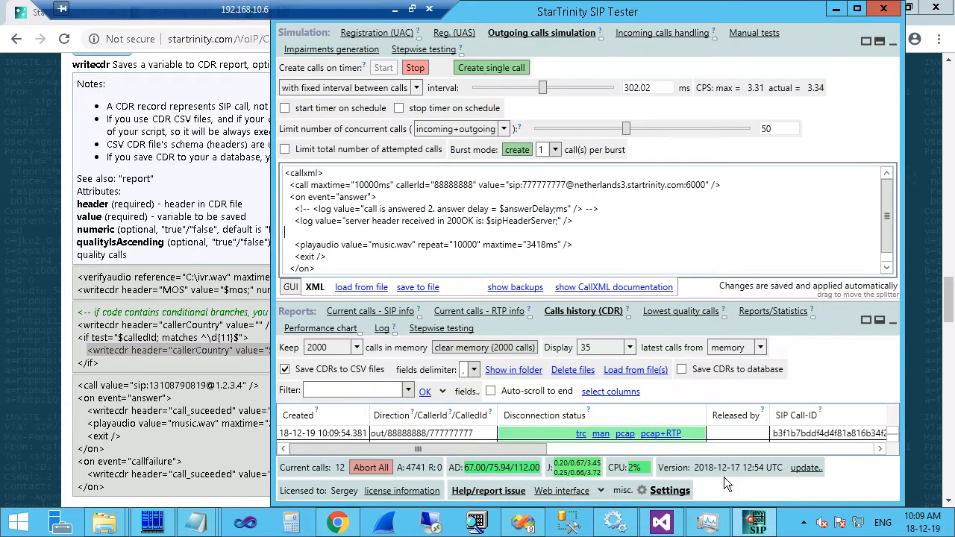
# Stop the test calls and paste a writecdr example line below the log line in the script.
pyautogui.click(415, 68)
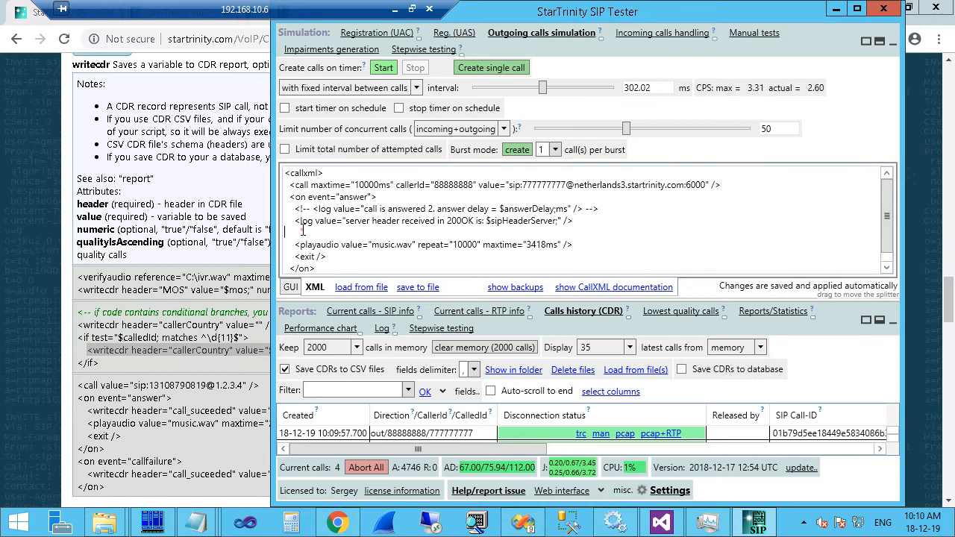
pyautogui.click(302, 230)
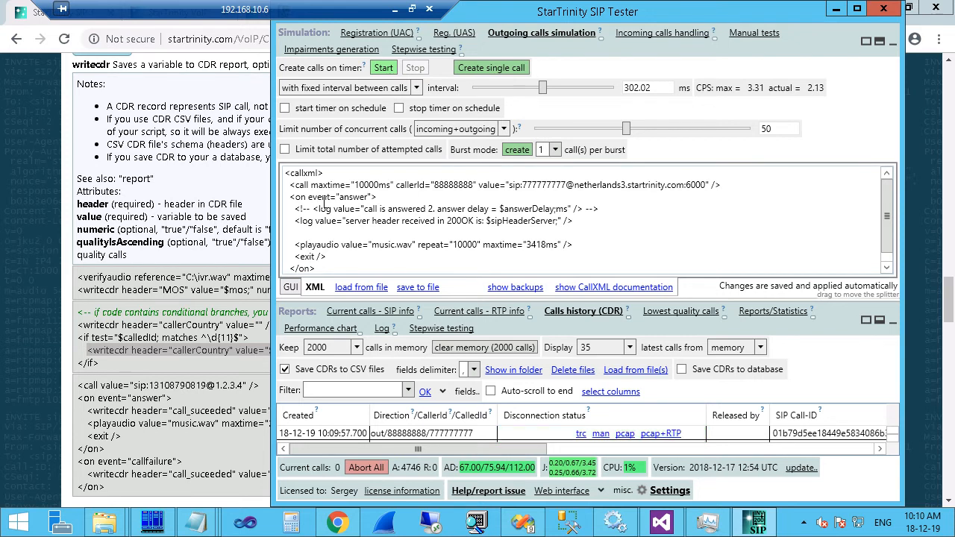
pyautogui.press('Return')
pyautogui.press('Return')
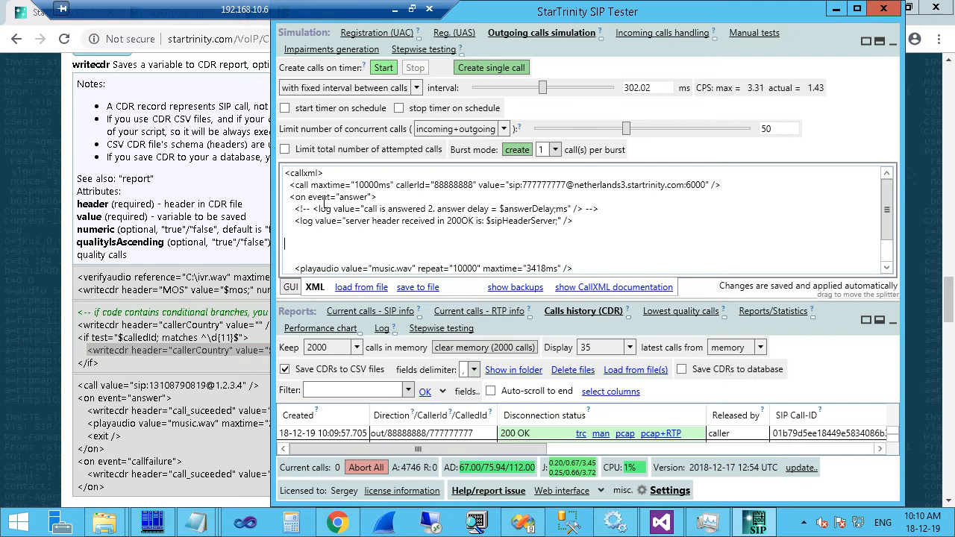
pyautogui.hotkey('ctrl', 'v')
pyautogui.click(286, 245)
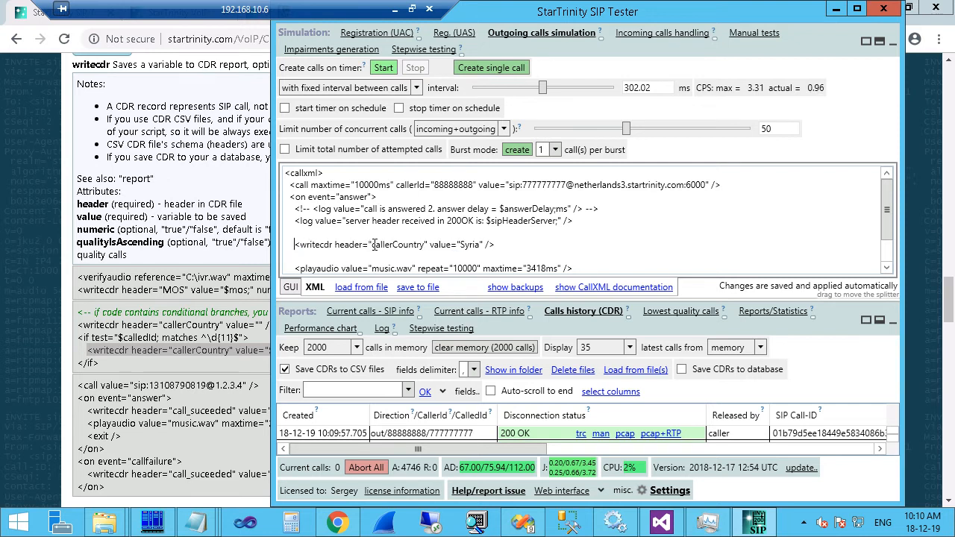
# Change the writecdr header to ServerSipHeader and its value to $sipHeaderServer.
pyautogui.moveTo(371, 245); pyautogui.dragTo(423, 246)
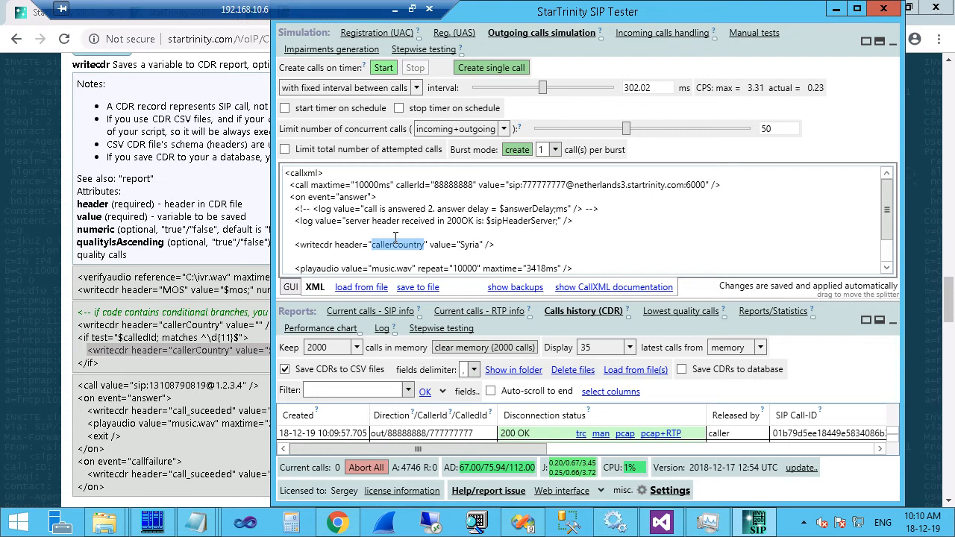
pyautogui.write('Ser')
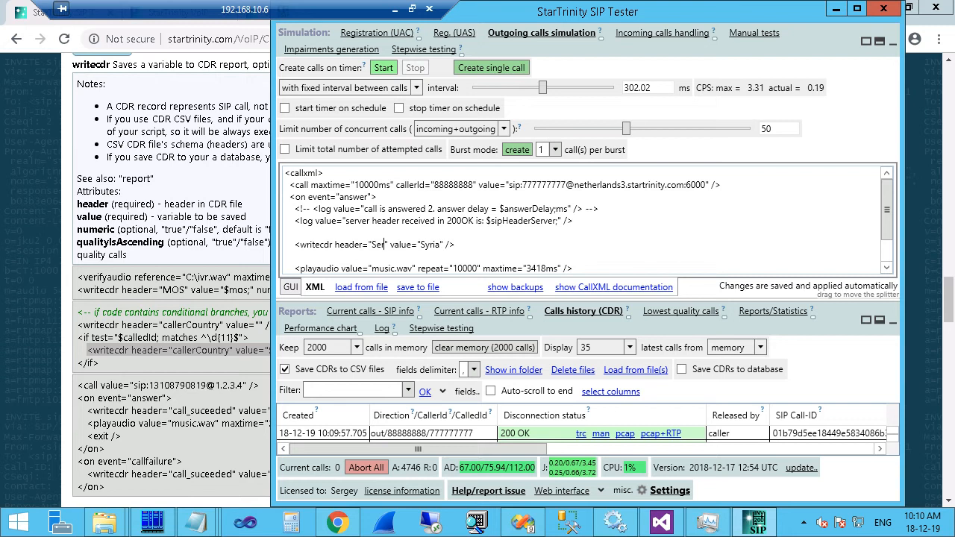
pyautogui.write('verHeader')
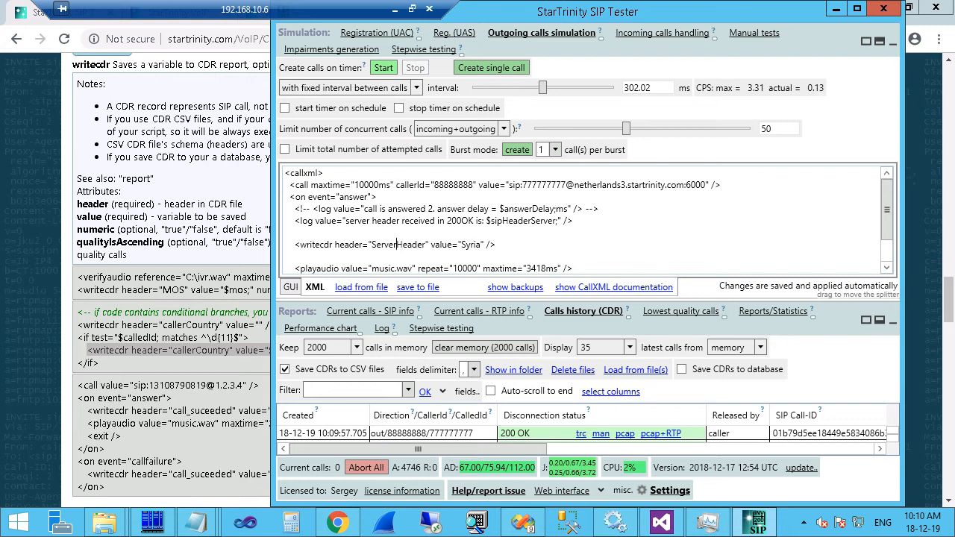
pyautogui.write('Sip')
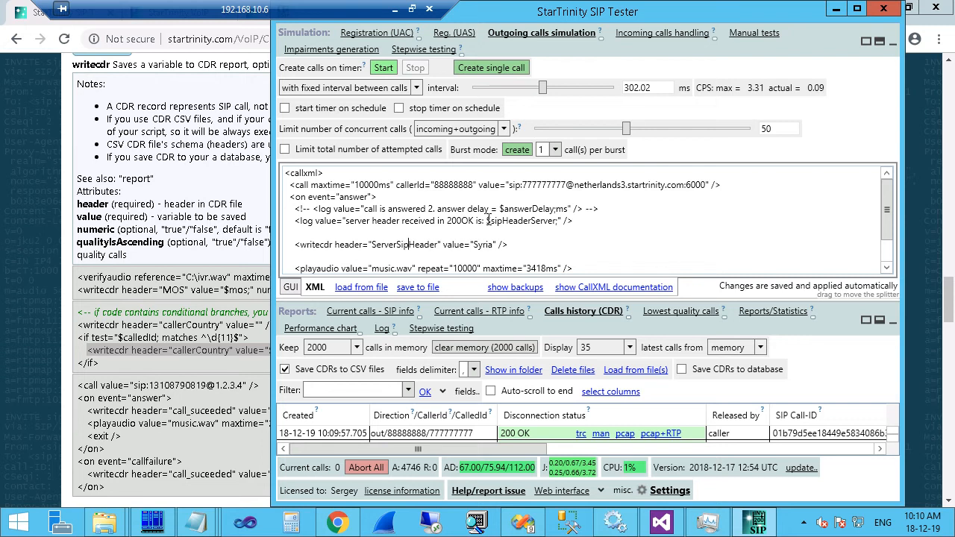
pyautogui.moveTo(488, 221); pyautogui.dragTo(558, 223)
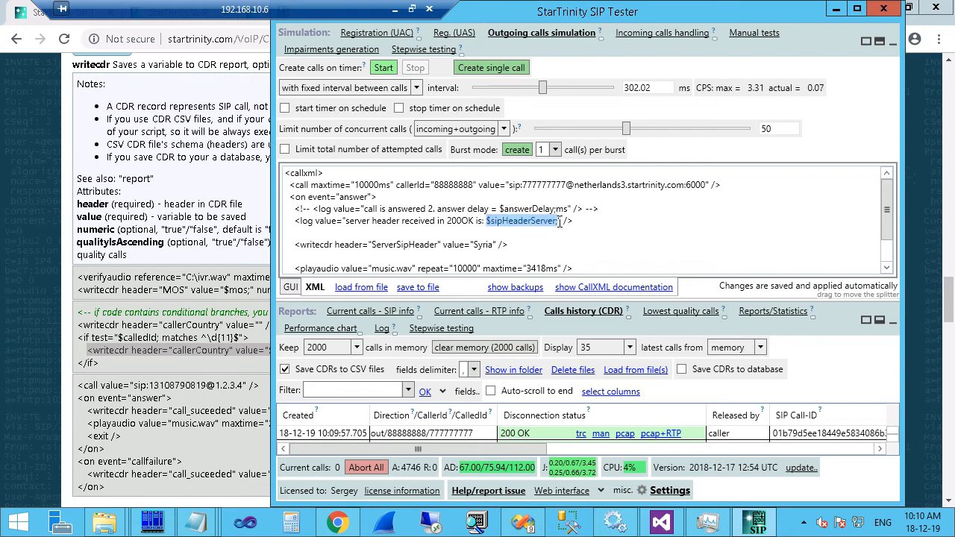
pyautogui.doubleClick(485, 244)
pyautogui.write('$sipHeaderServer;')
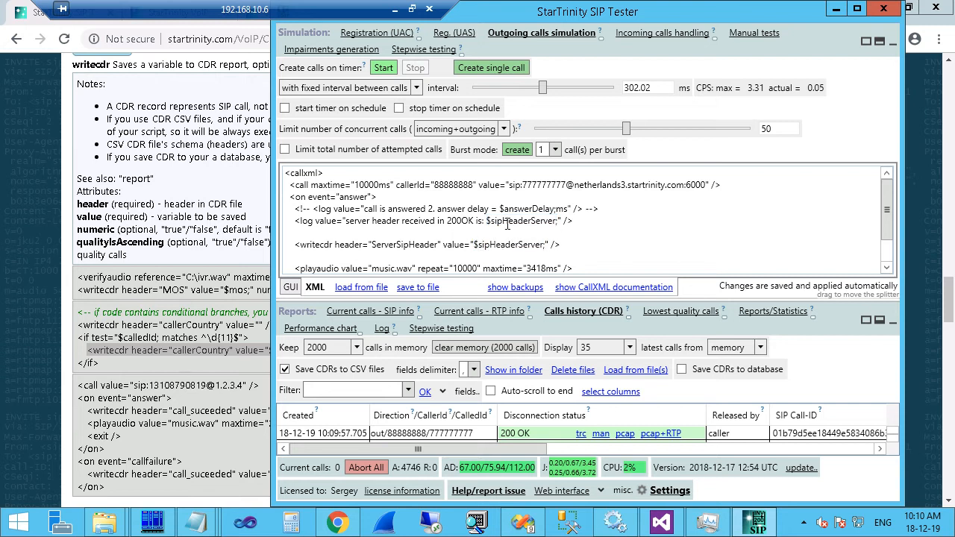
# Restart the test calls, widen the window and shrink the script editor to show more CDR rows.
pyautogui.click(384, 68)
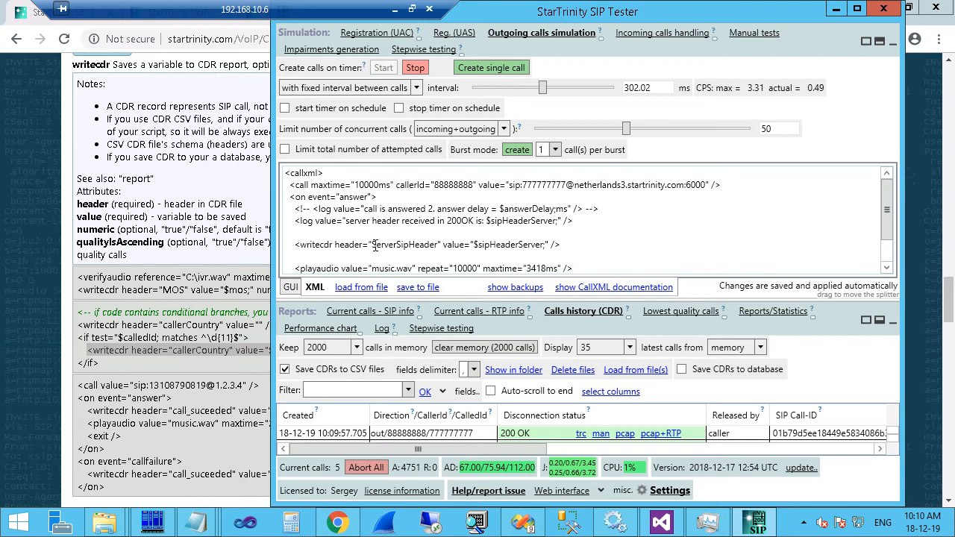
pyautogui.moveTo(371, 244); pyautogui.dragTo(439, 244)
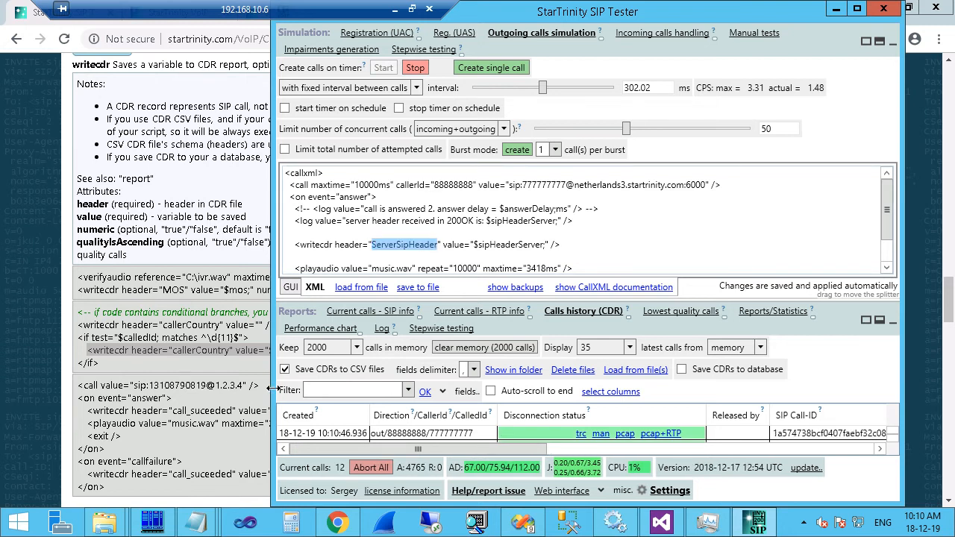
pyautogui.moveTo(271, 394); pyautogui.dragTo(125, 373)
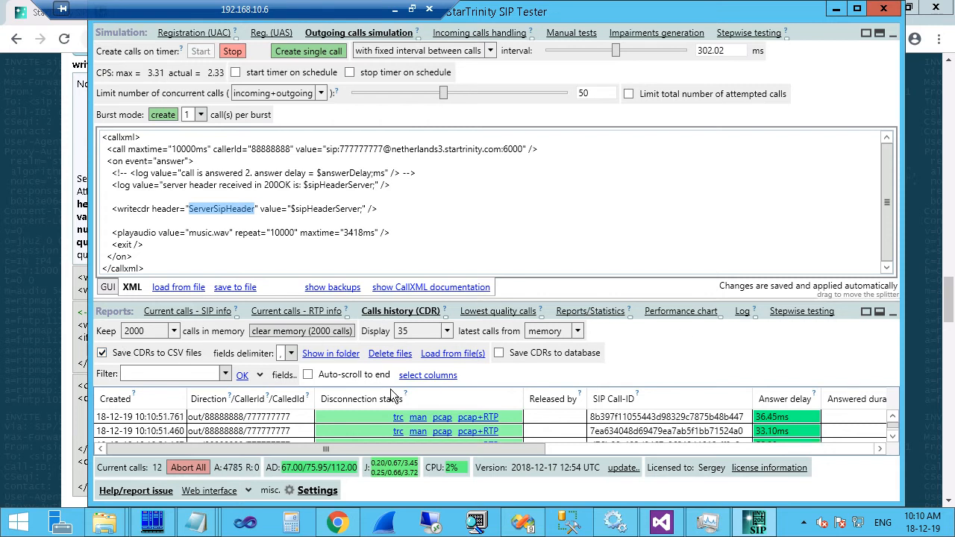
pyautogui.moveTo(521, 448); pyautogui.dragTo(432, 446)
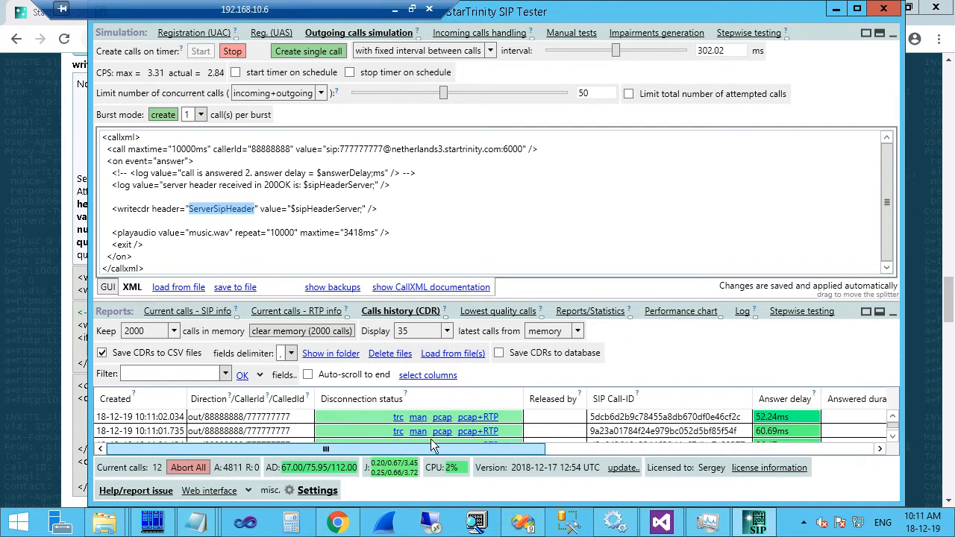
pyautogui.moveTo(305, 300); pyautogui.dragTo(326, 193)
pyautogui.click(410, 266)
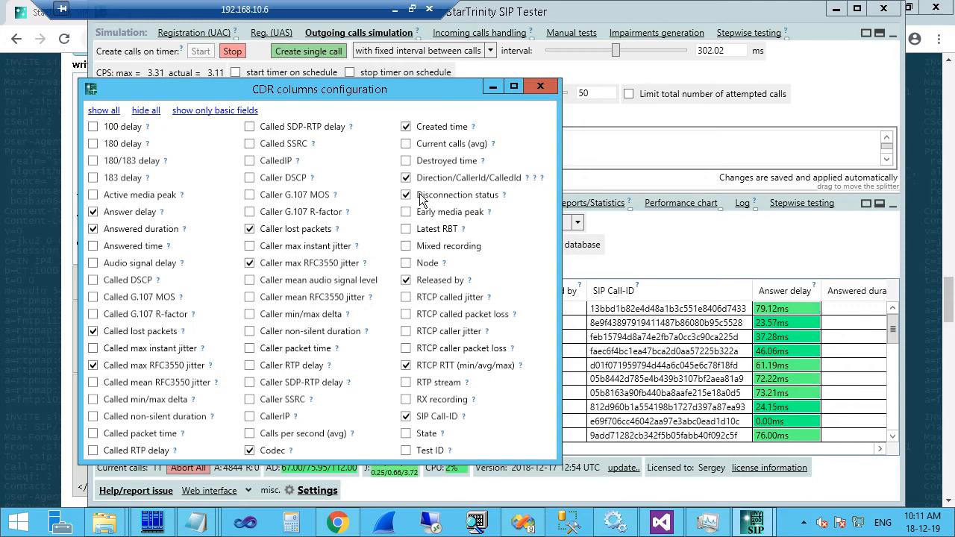
# Hide the Released by, Direction, Created time, lost packets, jitter and Codec columns.
pyautogui.click(405, 280)
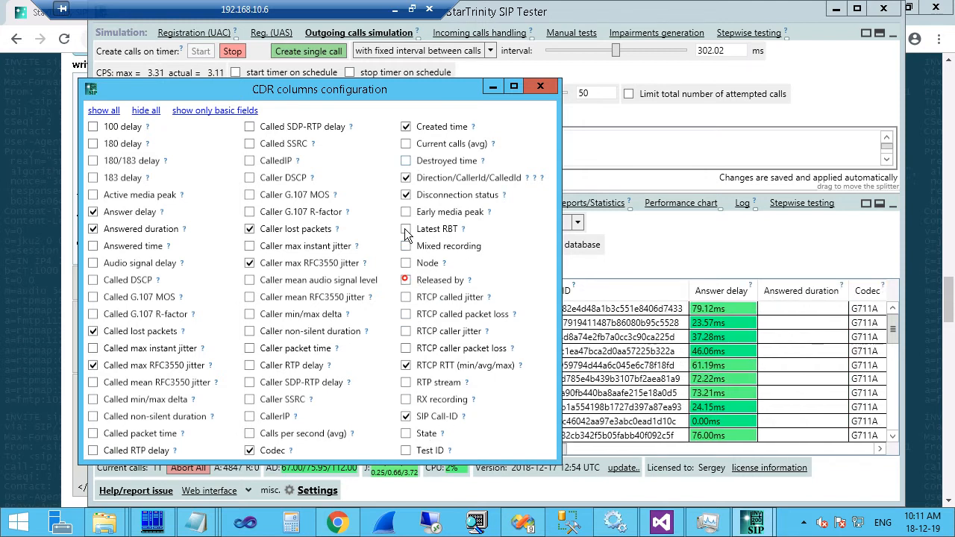
pyautogui.click(405, 177)
pyautogui.click(405, 127)
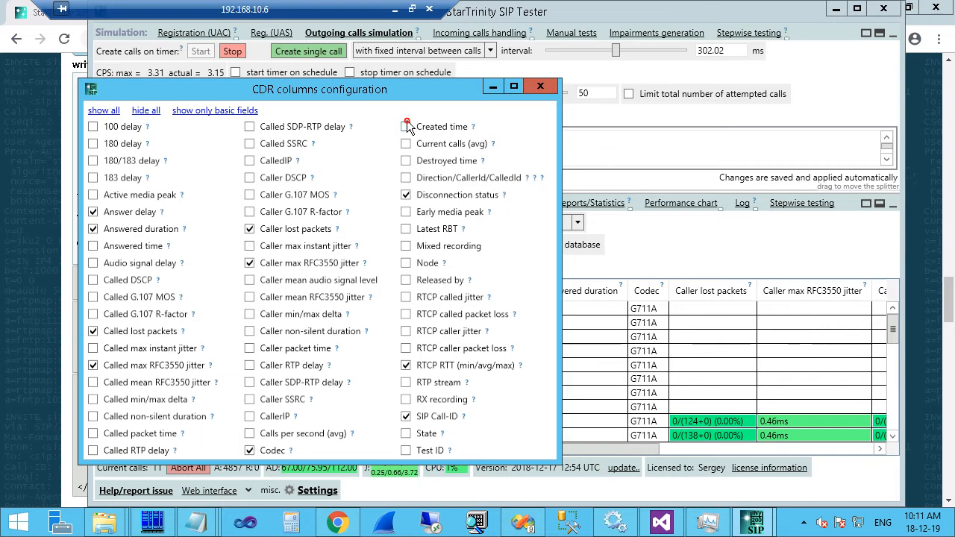
pyautogui.click(265, 229)
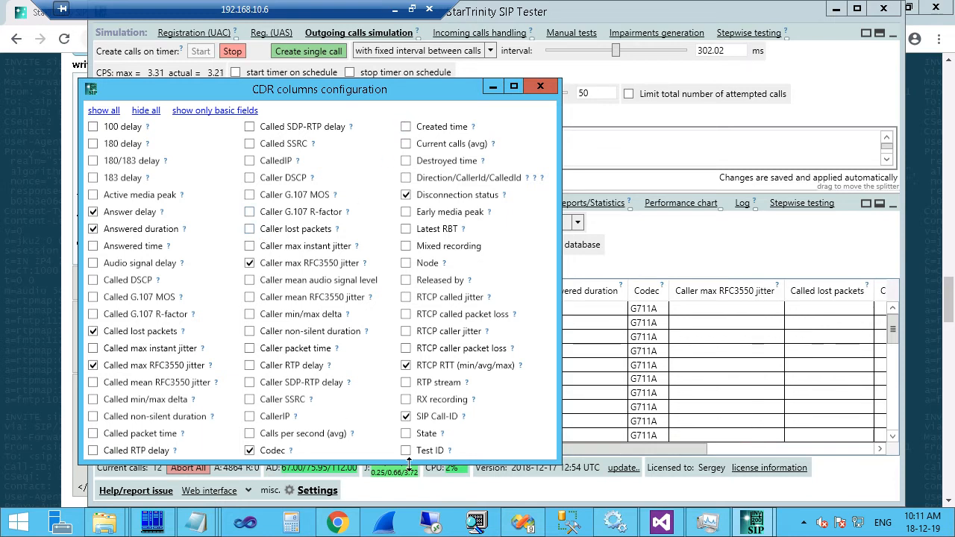
pyautogui.click(278, 262)
pyautogui.click(270, 452)
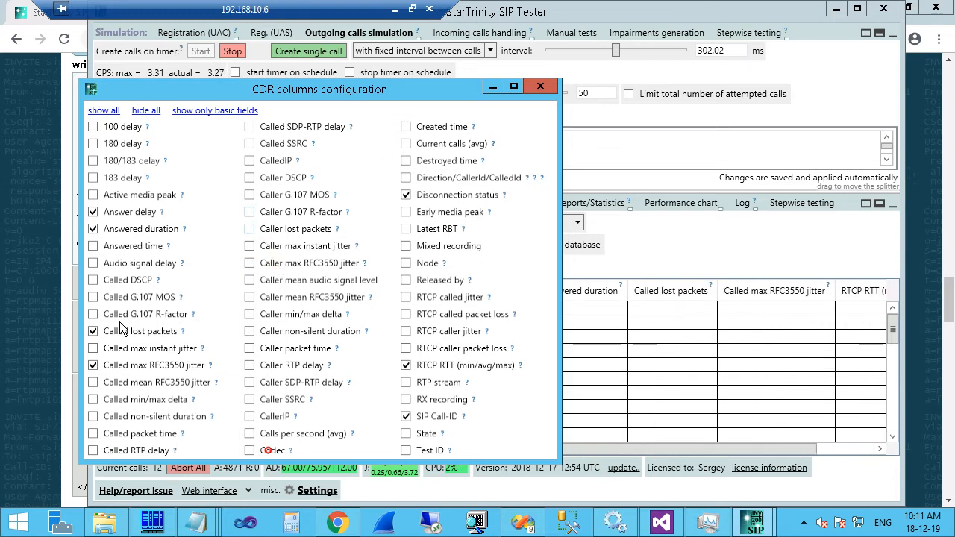
pyautogui.click(110, 331)
pyautogui.click(110, 365)
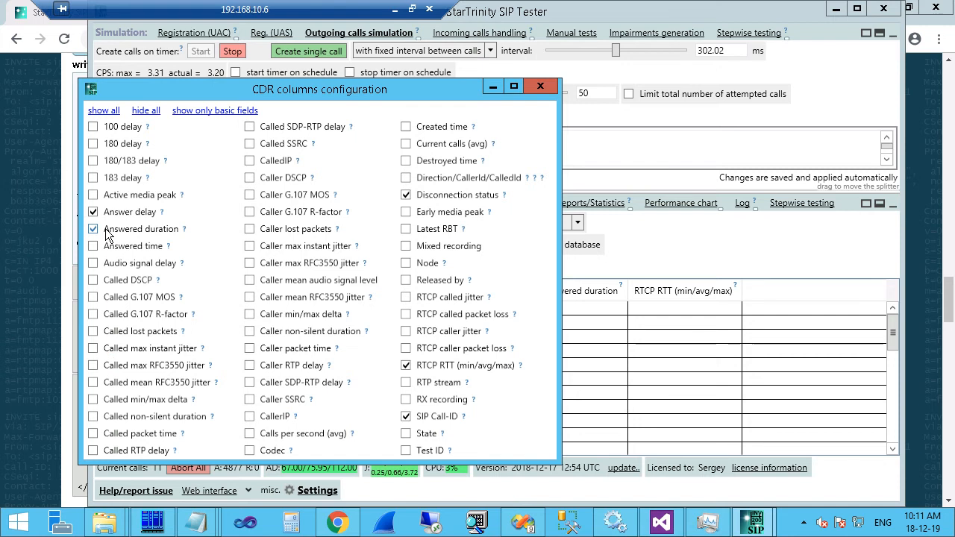
pyautogui.click(549, 86)
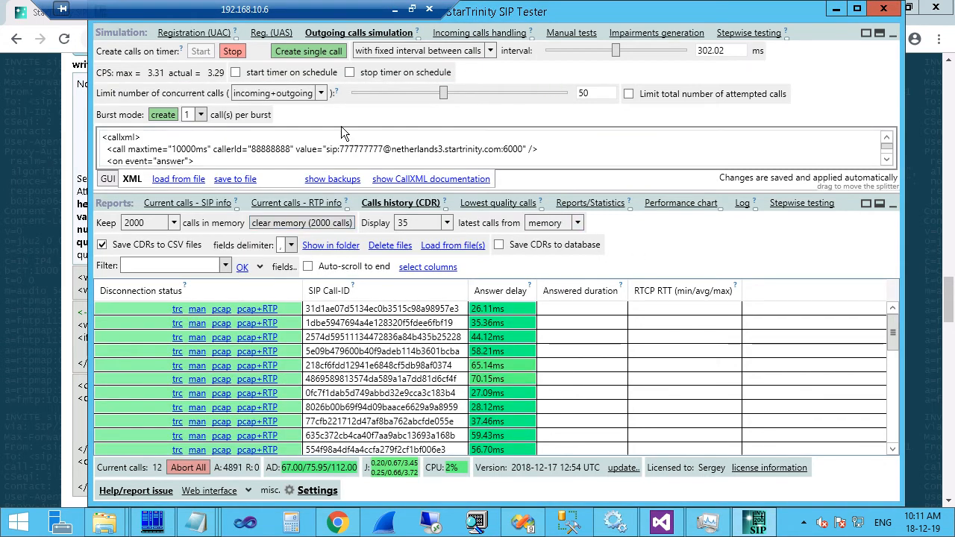
# Enlarge the script editor again and inspect the ServerSipHeader column on the web CDR page.
pyautogui.moveTo(414, 190); pyautogui.dragTo(410, 254)
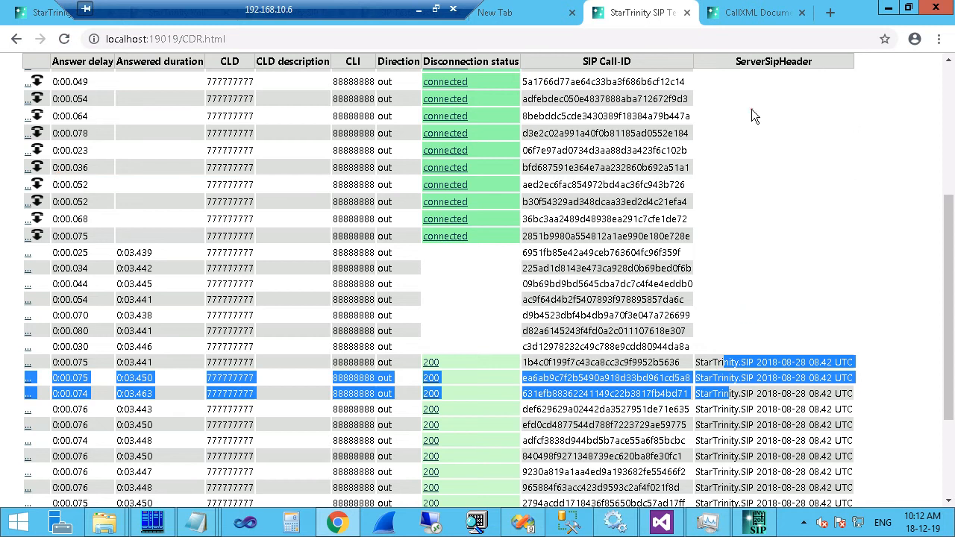
pyautogui.click(751, 110)
pyautogui.moveTo(735, 61); pyautogui.dragTo(804, 63)
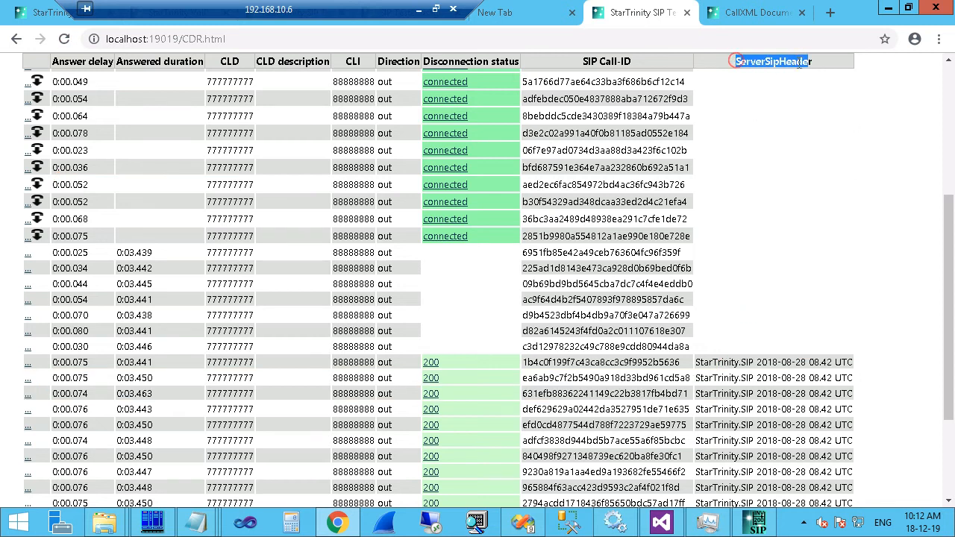
pyautogui.scroll(4, 572, 228)
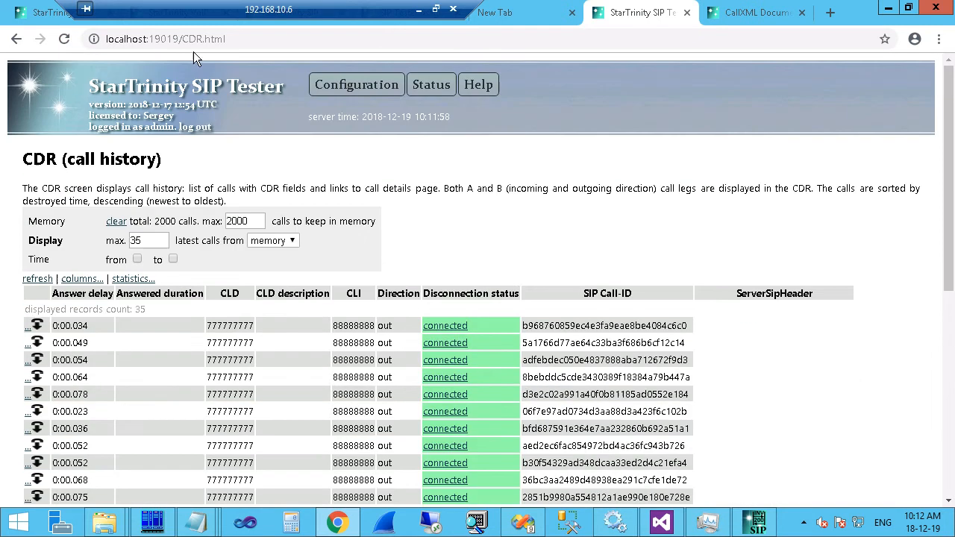
pyautogui.scroll(-5, 821, 491)
pyautogui.moveTo(725, 244); pyautogui.dragTo(853, 241)
pyautogui.click(851, 244)
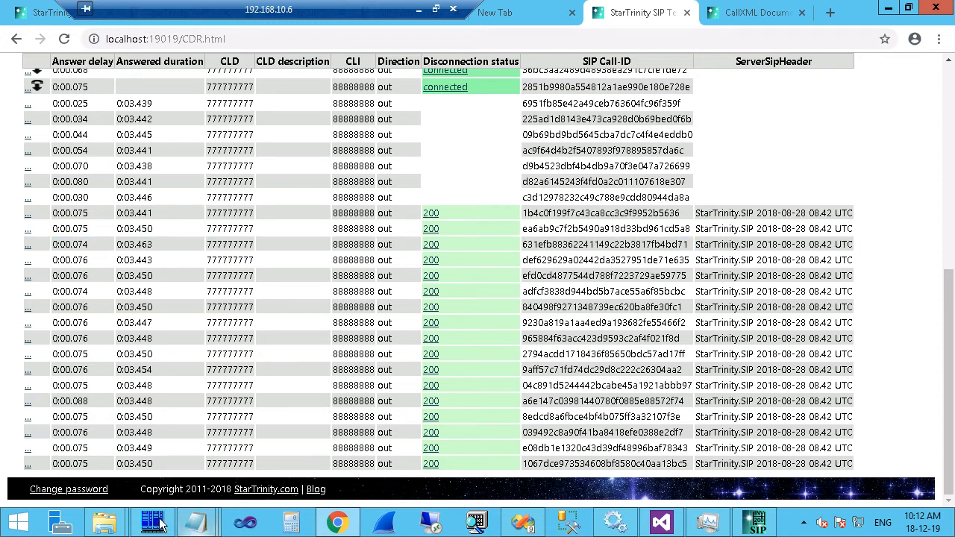
# Highlight the 200-status rows showing StarTrinity.SIP 2018-08-28 08.42 UTC as server header.
pyautogui.moveTo(116, 526)
pyautogui.scroll(2, 461, 147)
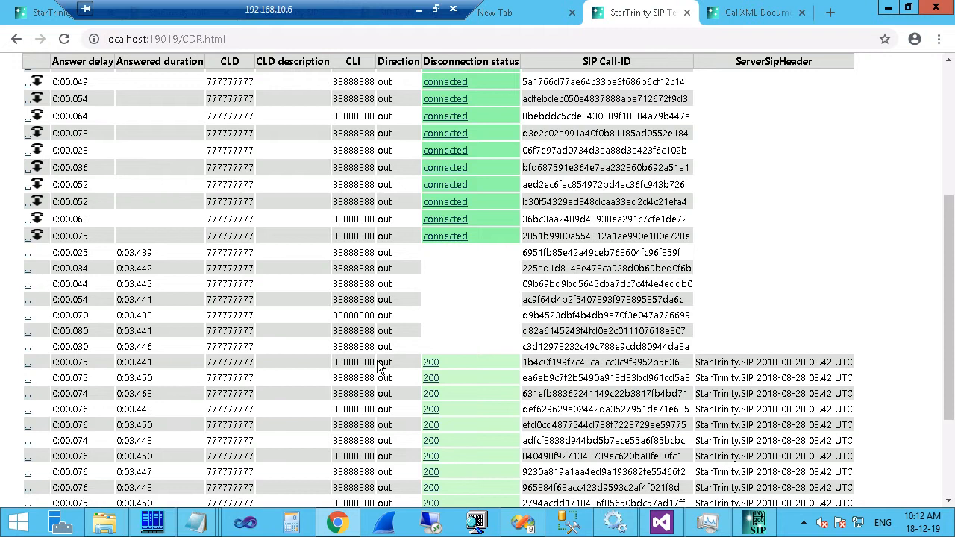
pyautogui.moveTo(379, 365); pyautogui.dragTo(392, 456)
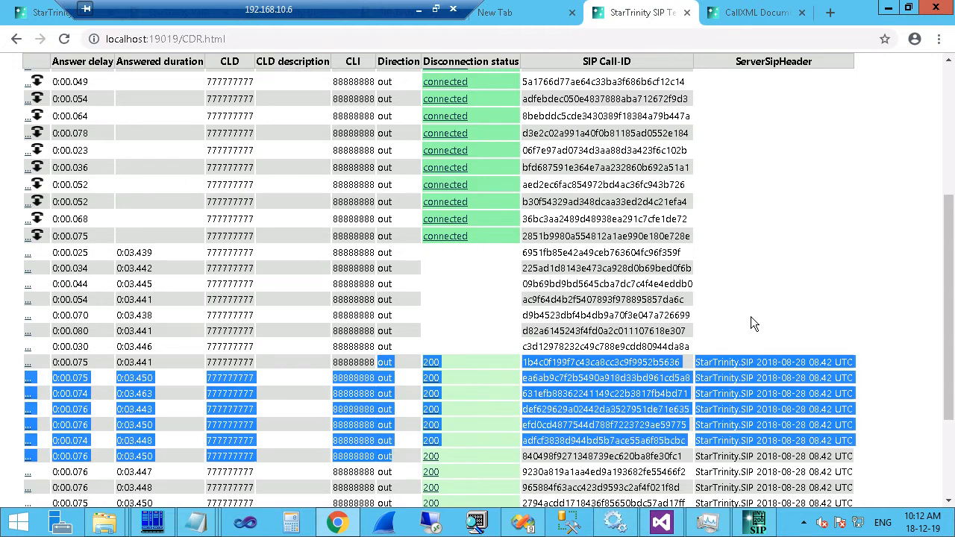
pyautogui.scroll(2, 746, 126)
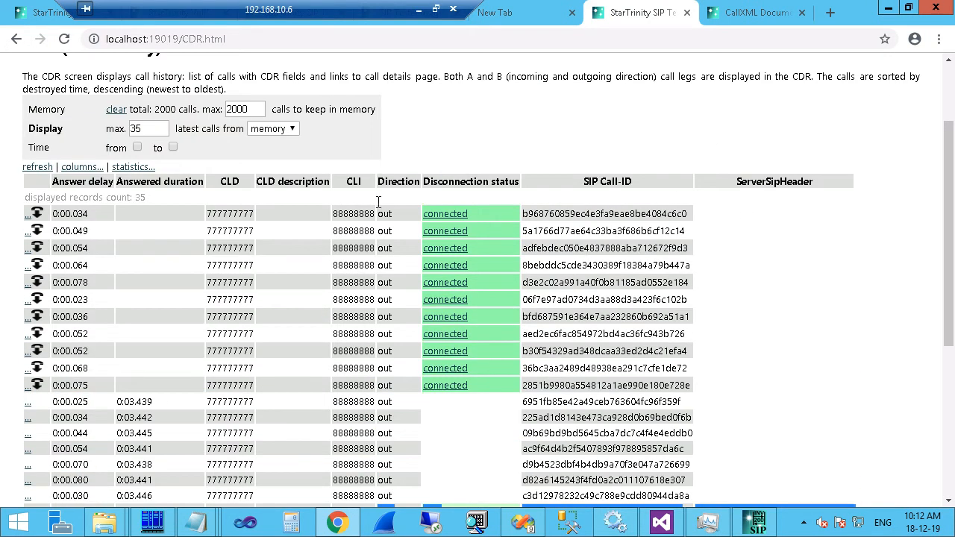
pyautogui.scroll(-3, 494, 267)
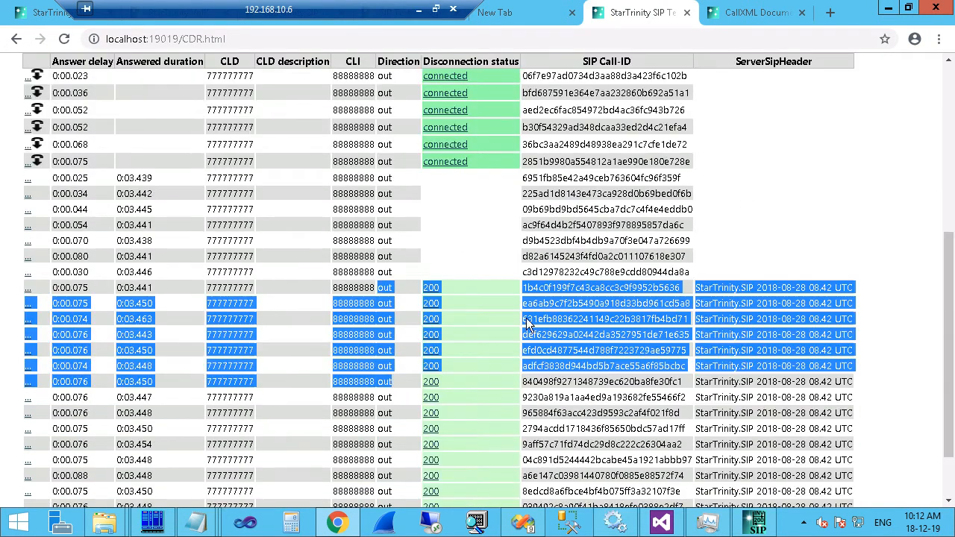
# Open the 20181219 CSV from the sip tester 6000 CDR folder in Notepad.
pyautogui.click(108, 522)
pyautogui.click(251, 435)
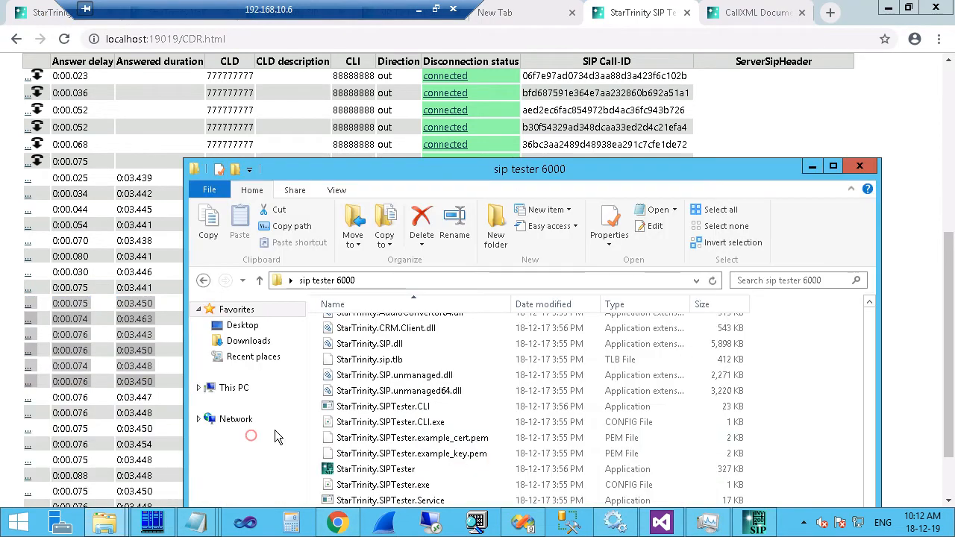
pyautogui.scroll(10, 421, 433)
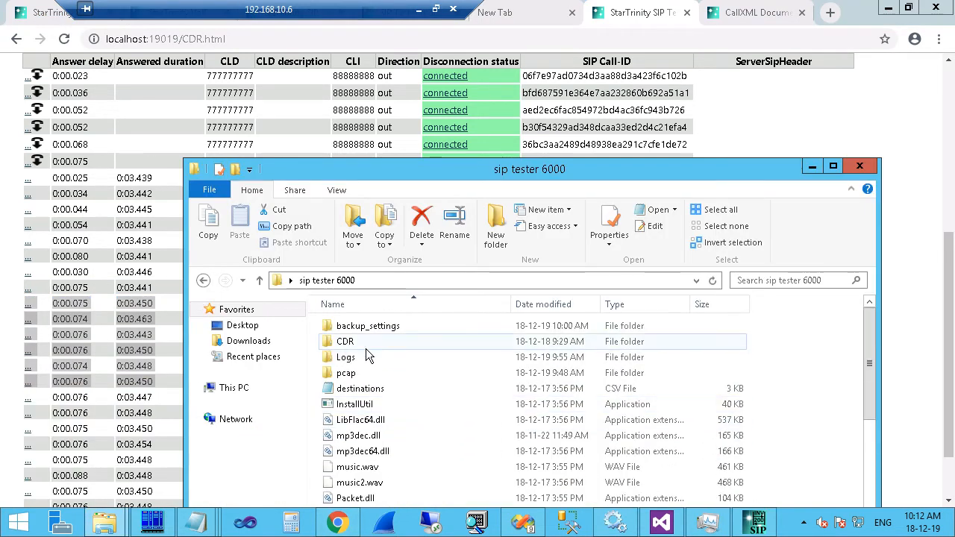
pyautogui.doubleClick(351, 343)
pyautogui.click(360, 342)
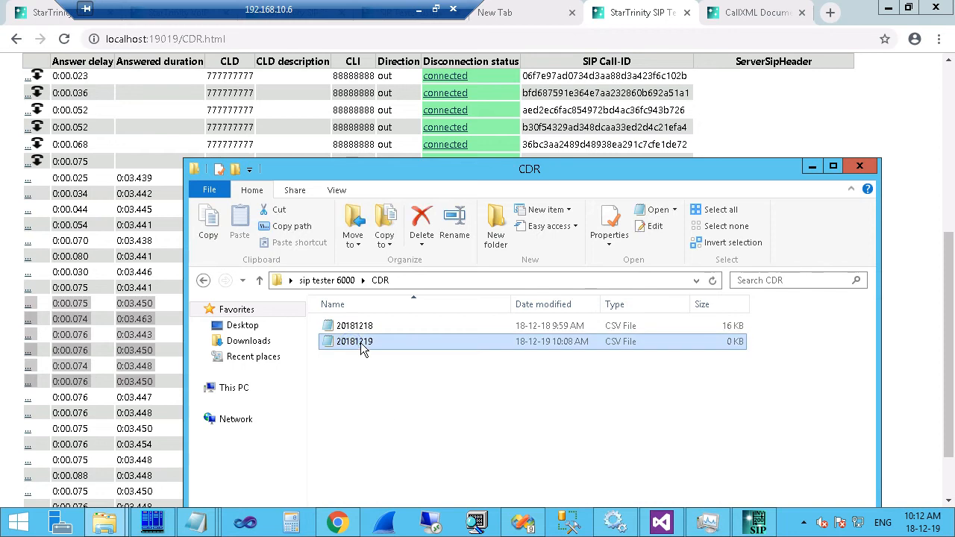
pyautogui.moveTo(640, 162); pyautogui.dragTo(639, 116)
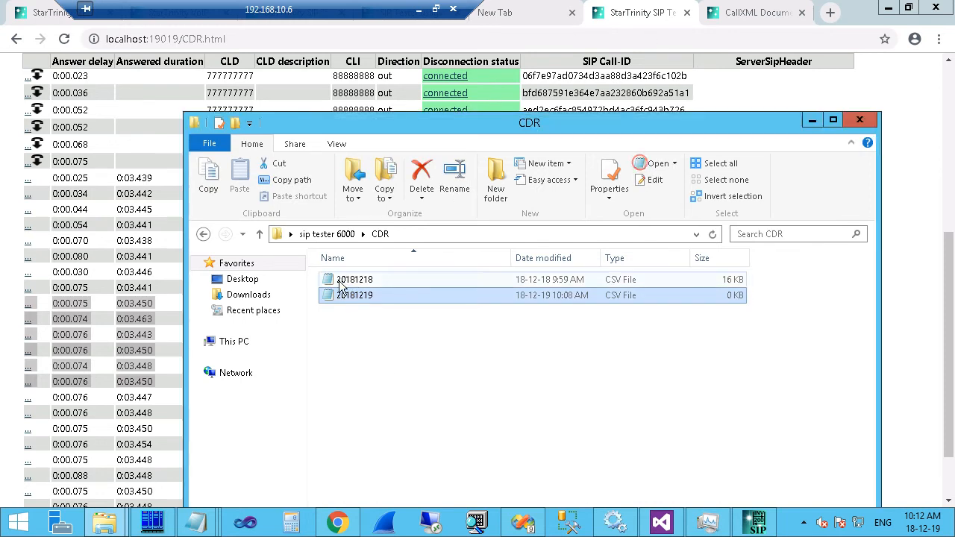
pyautogui.doubleClick(348, 297)
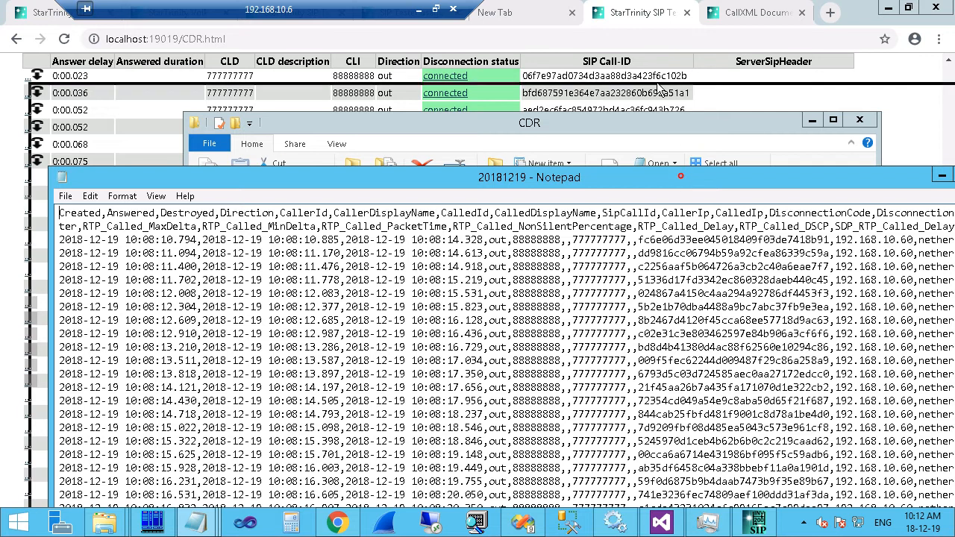
# Maximize Notepad and turn on Word Wrap for the long CDR lines.
pyautogui.moveTo(681, 176); pyautogui.dragTo(201, 83)
pyautogui.doubleClick(201, 84)
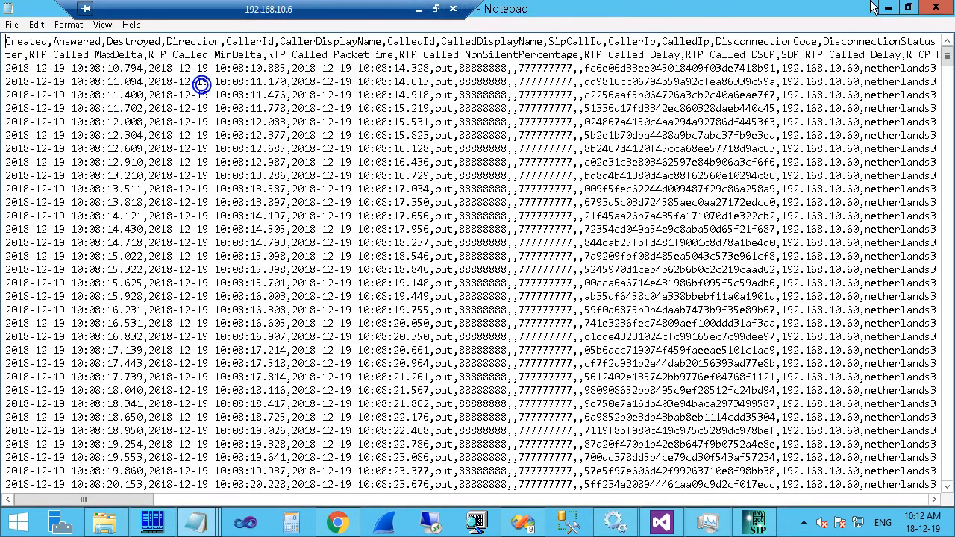
pyautogui.click(69, 26)
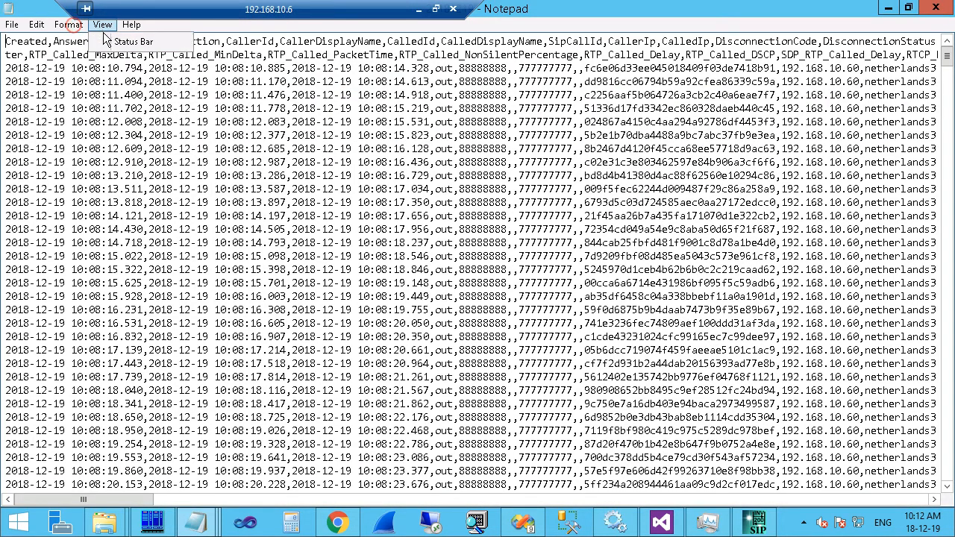
pyautogui.click(81, 43)
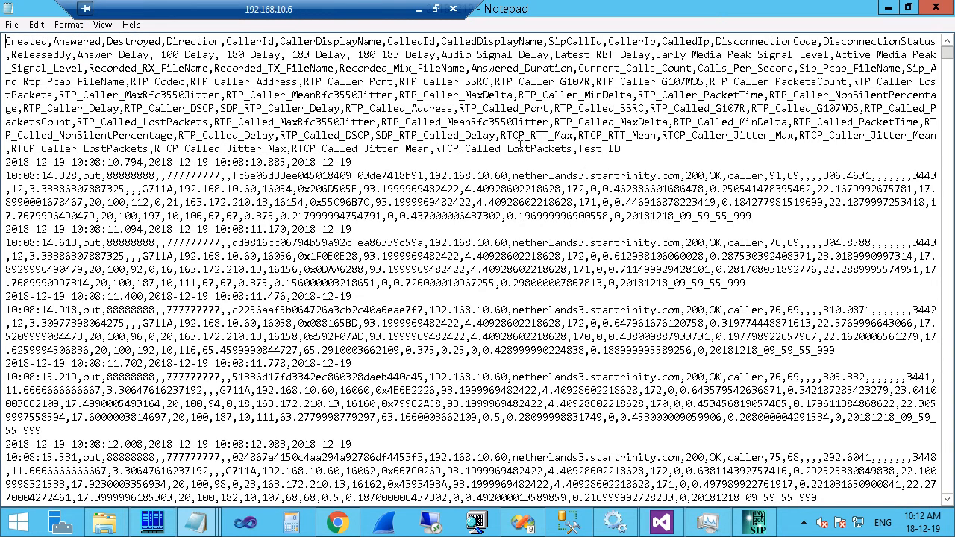
# Highlight the StarTrinity.SIP 2018-08-28 08.42 UTC server value, then close the file.
pyautogui.click(579, 146)
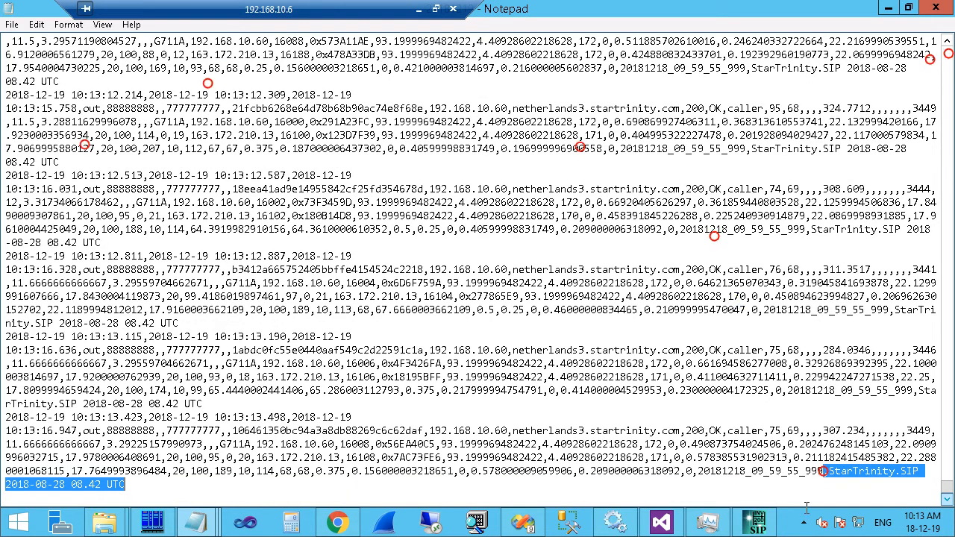
pyautogui.click(834, 470)
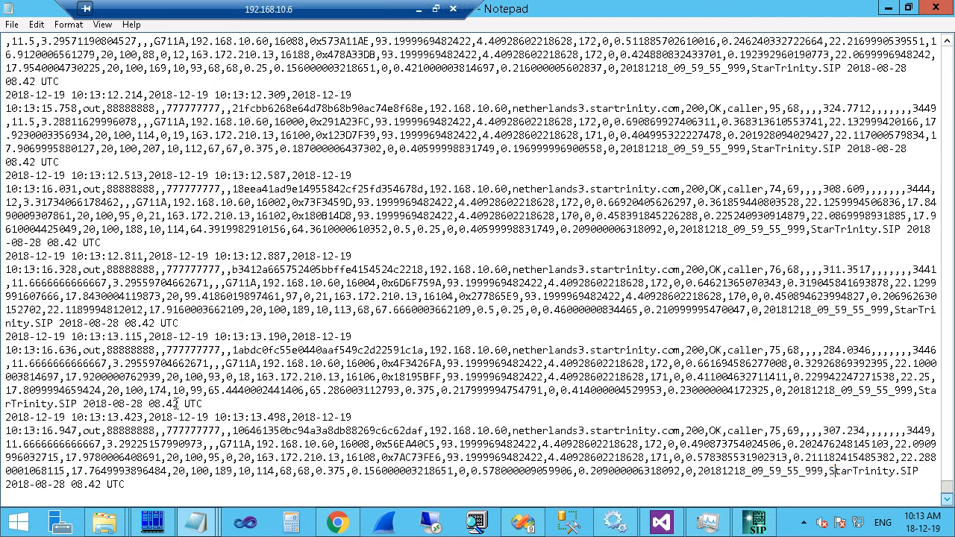
pyautogui.moveTo(211, 402); pyautogui.dragTo(914, 397)
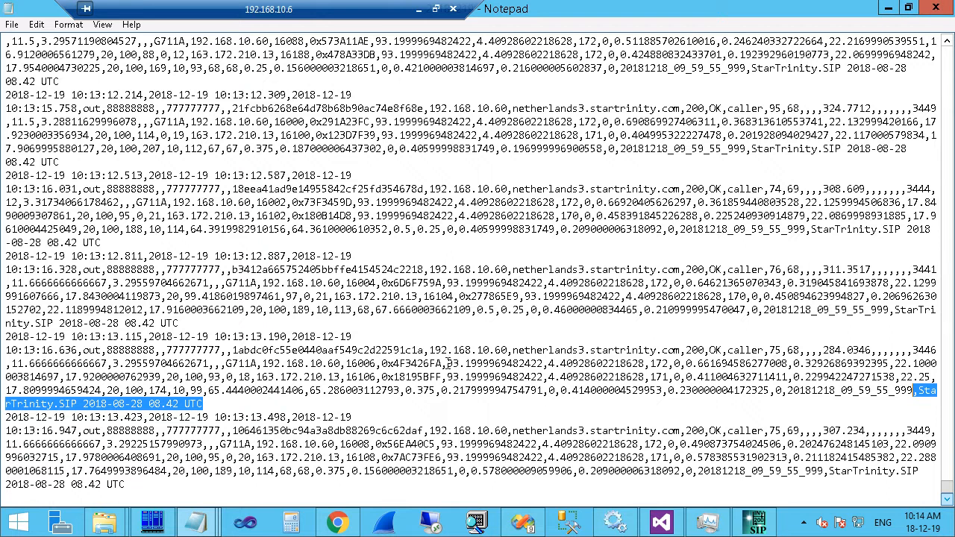
pyautogui.click(935, 7)
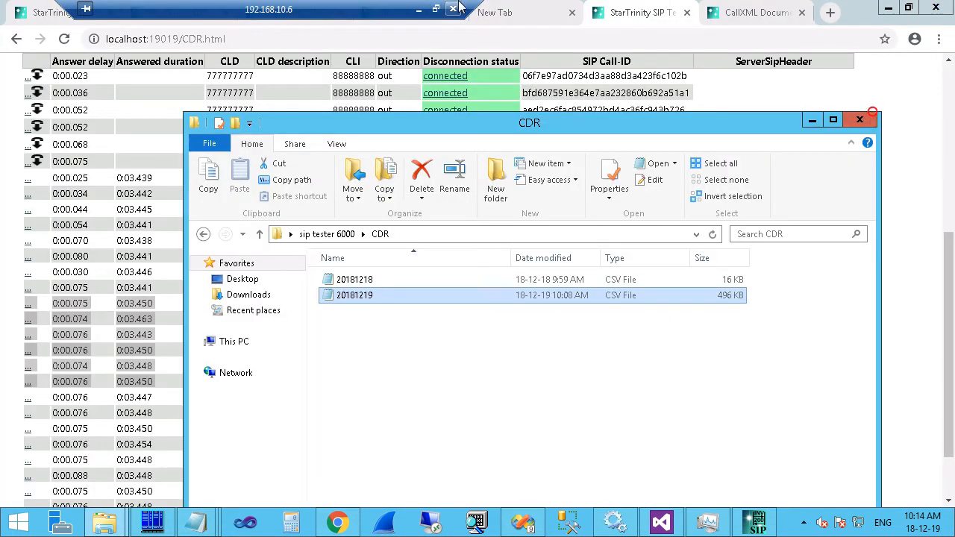
# Show the StarTrinity architecture page and highlight the Log module in the diagram.
pyautogui.moveTo(330, 9); pyautogui.dragTo(941, 11)
pyautogui.click(163, 13)
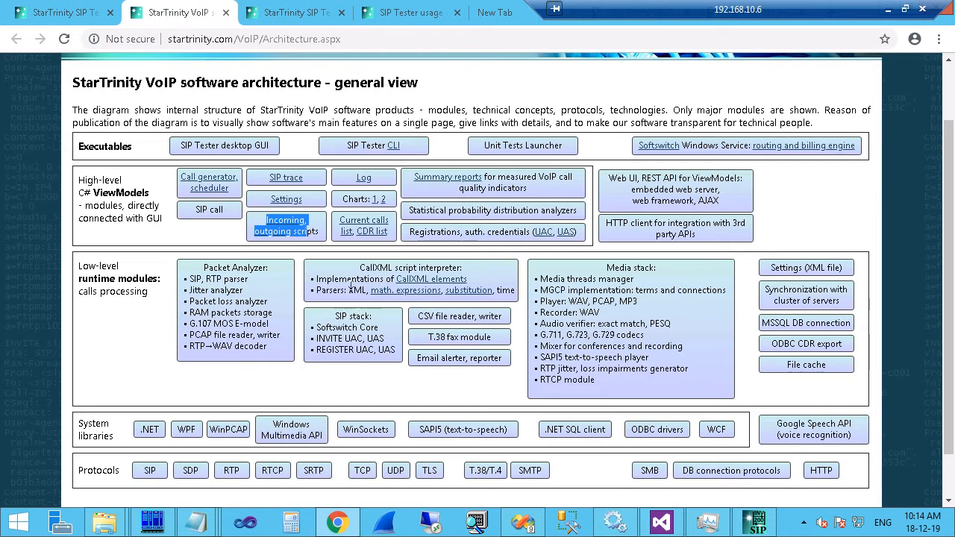
pyautogui.click(319, 233)
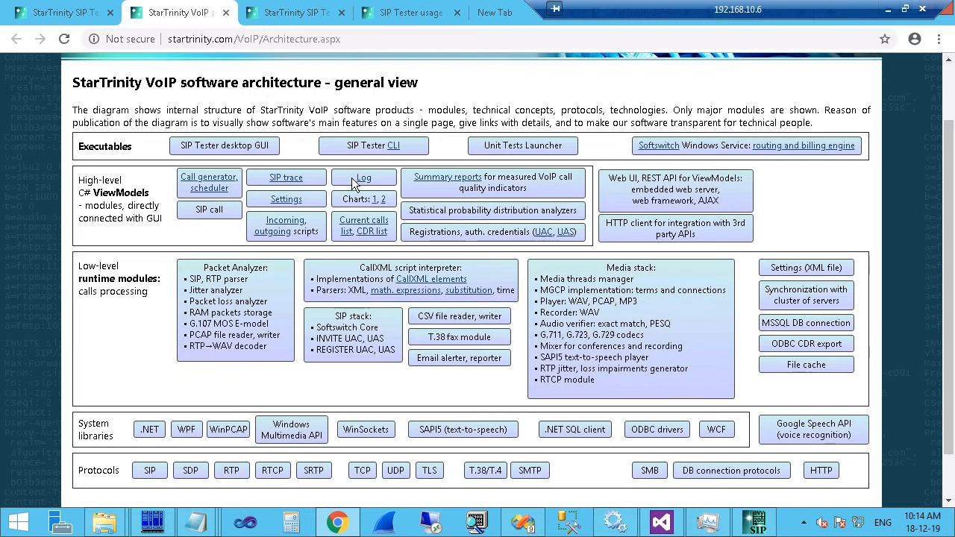
pyautogui.moveTo(352, 178); pyautogui.dragTo(374, 186)
# Highlight the summary reports quality indicators description, then bring SIP Tester back in front.
pyautogui.click(756, 522)
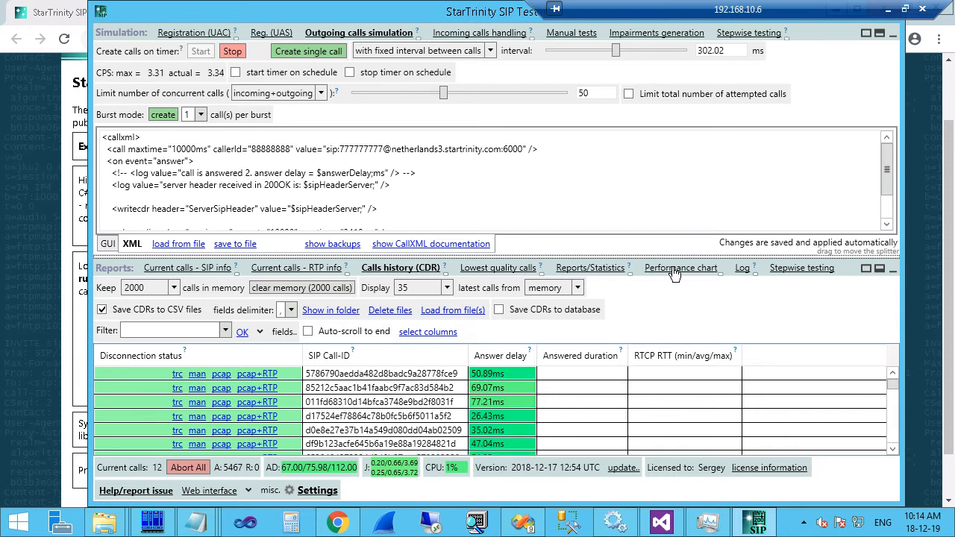
pyautogui.click(48, 265)
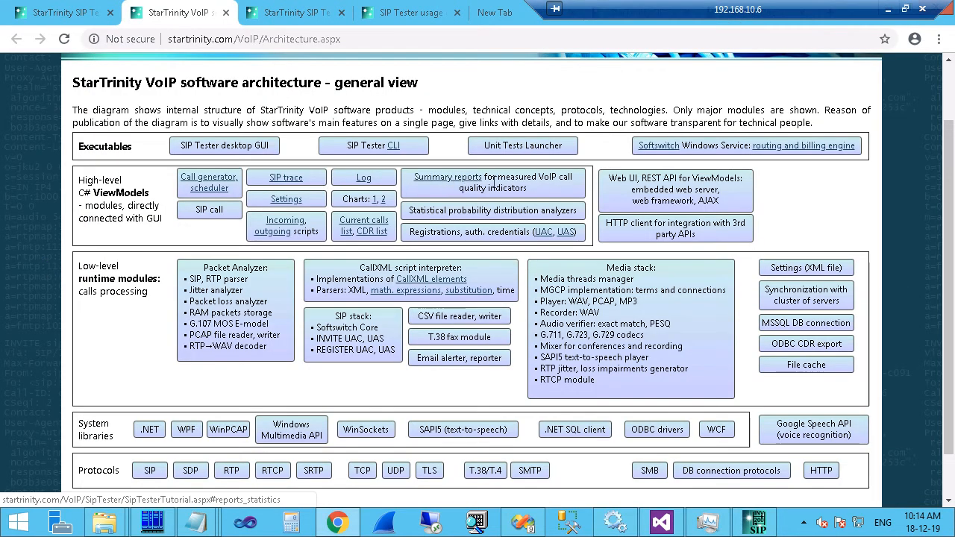
pyautogui.moveTo(493, 182); pyautogui.dragTo(471, 179)
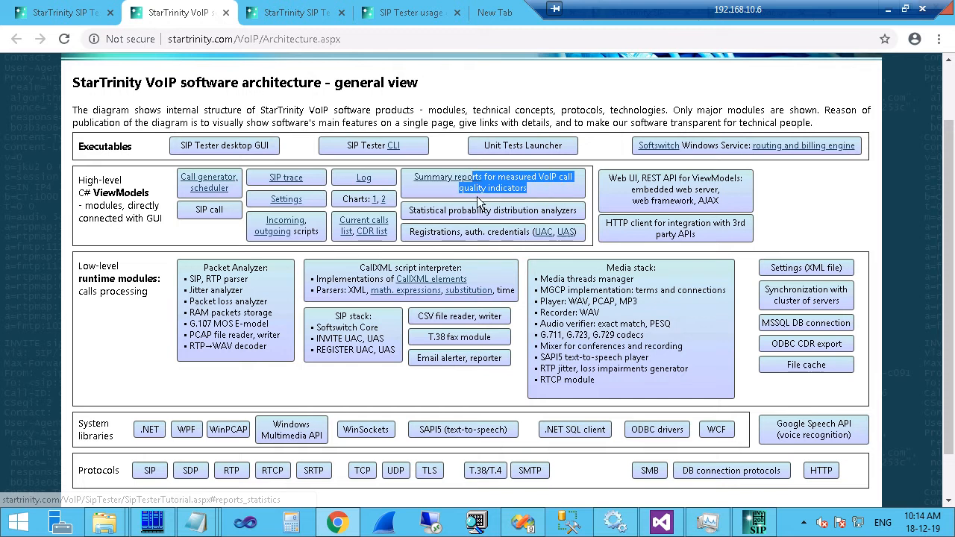
pyautogui.click(755, 522)
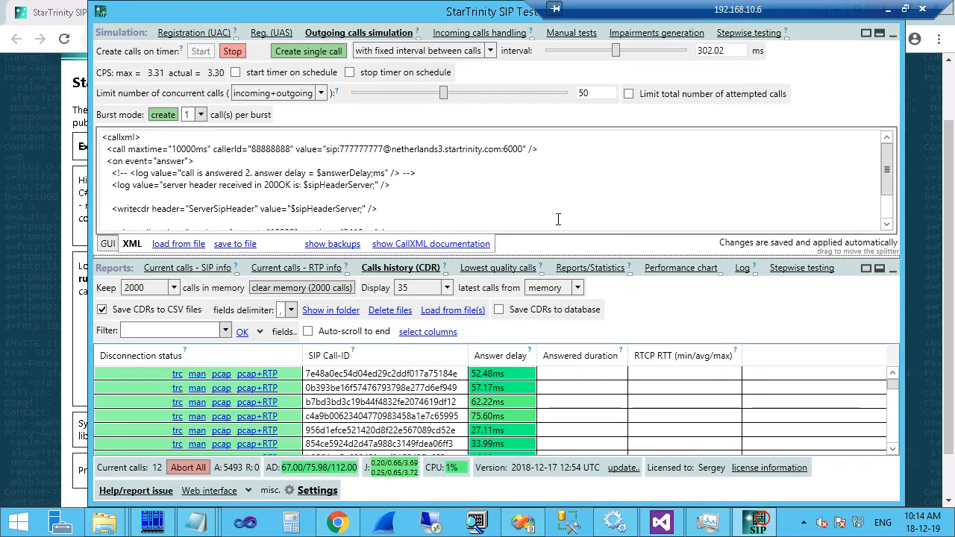
# Show the statistics report in a taller panel and check the current calls count history chart.
pyautogui.click(616, 270)
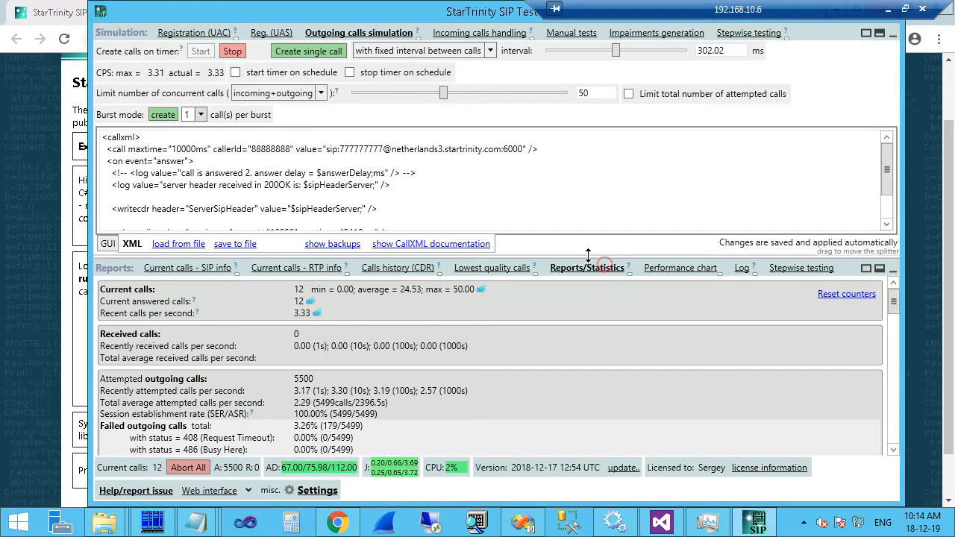
pyautogui.moveTo(592, 257); pyautogui.dragTo(590, 141)
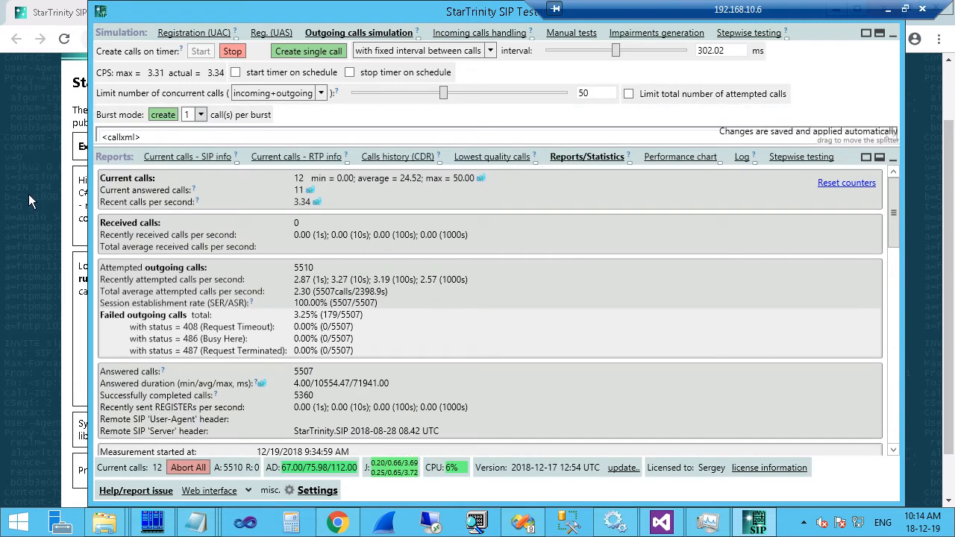
pyautogui.click(481, 179)
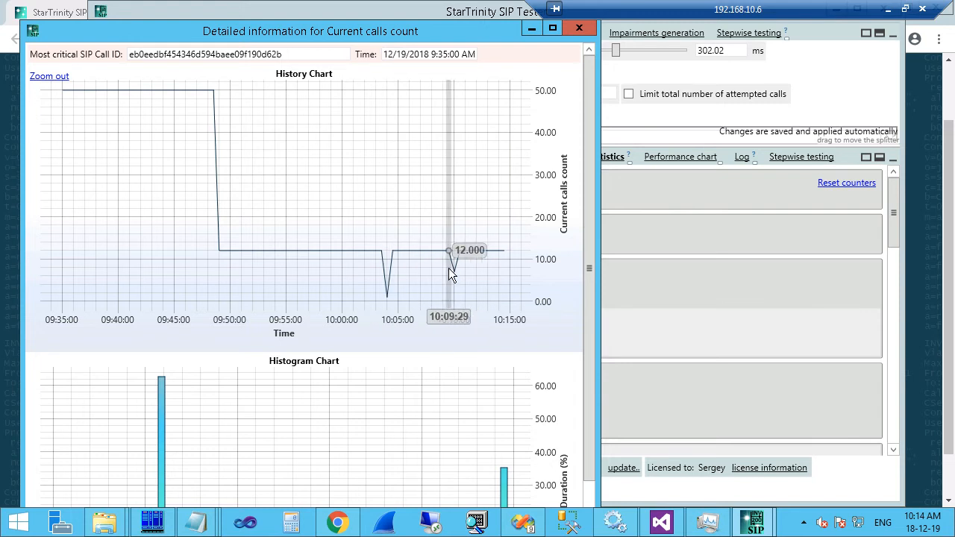
pyautogui.click(579, 29)
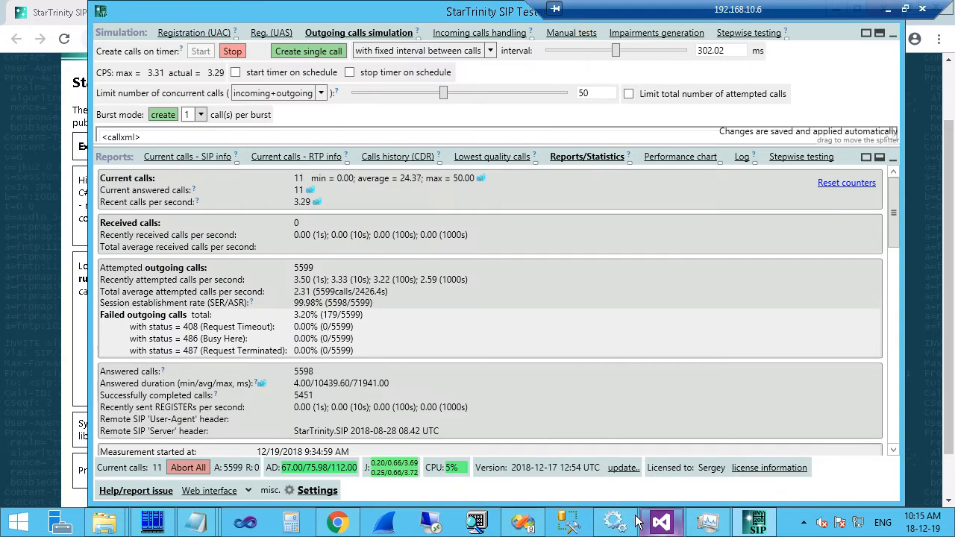
pyautogui.click(337, 523)
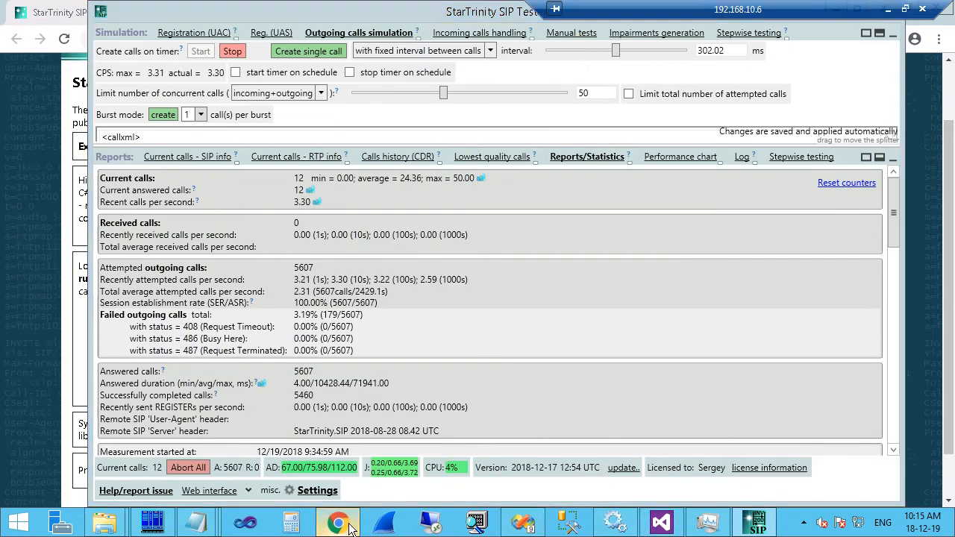
# Look through the browser tabs and close the CallXML documentation page.
pyautogui.click(496, 12)
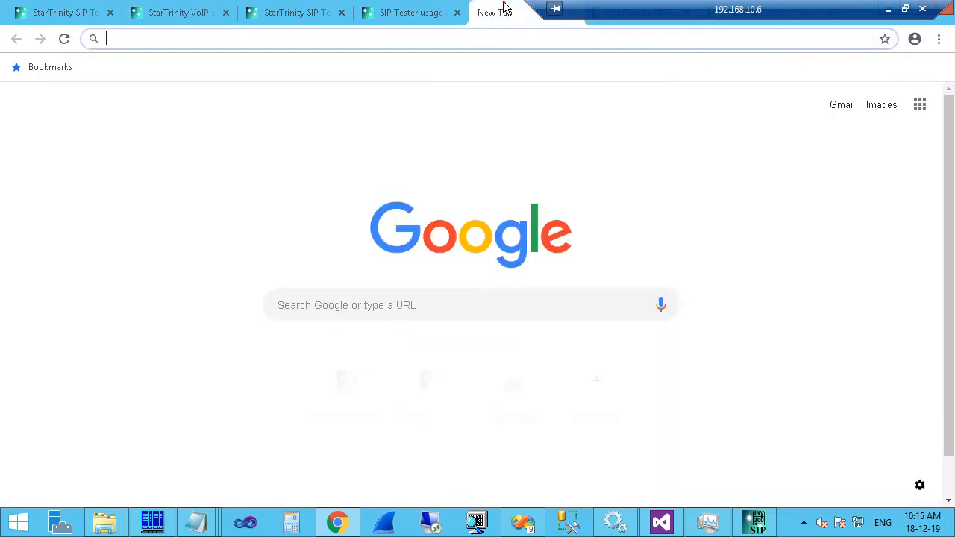
pyautogui.click(400, 12)
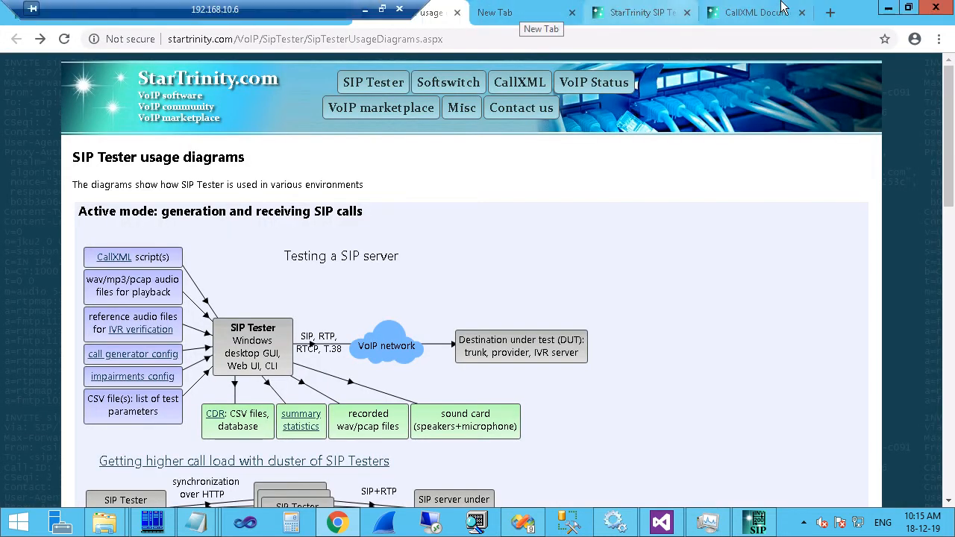
pyautogui.click(779, 13)
pyautogui.click(802, 12)
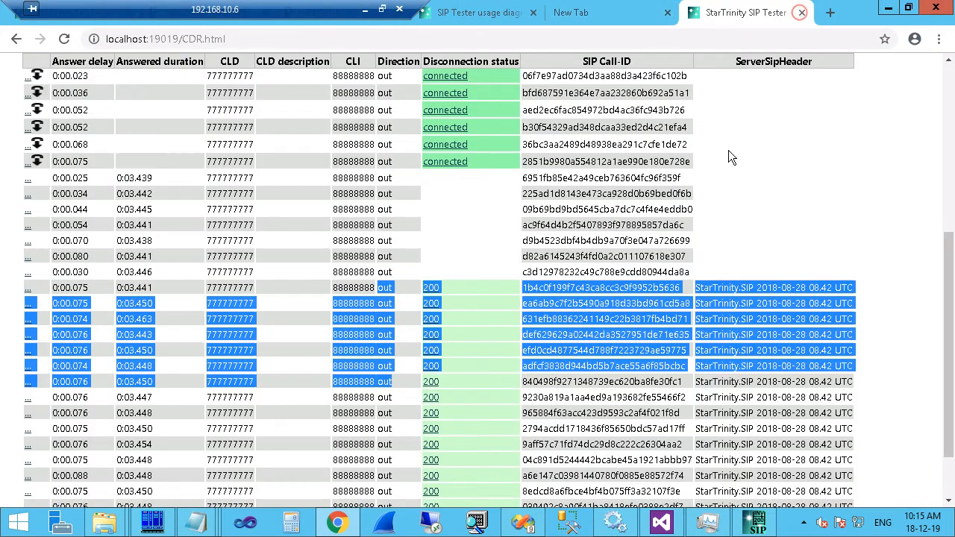
pyautogui.click(748, 235)
# Open the web interface status page, signing in with the credentials.
pyautogui.scroll(5, 748, 235)
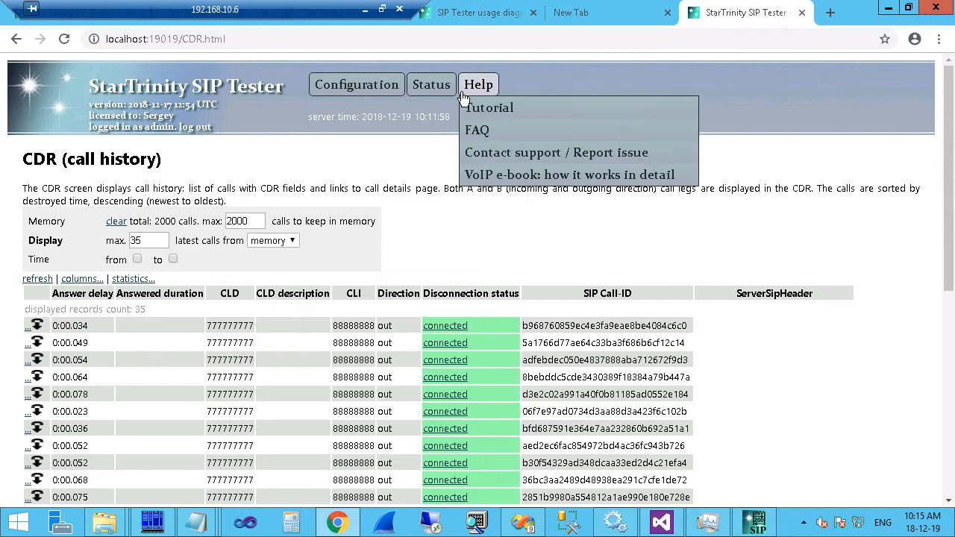
pyautogui.moveTo(432, 85)
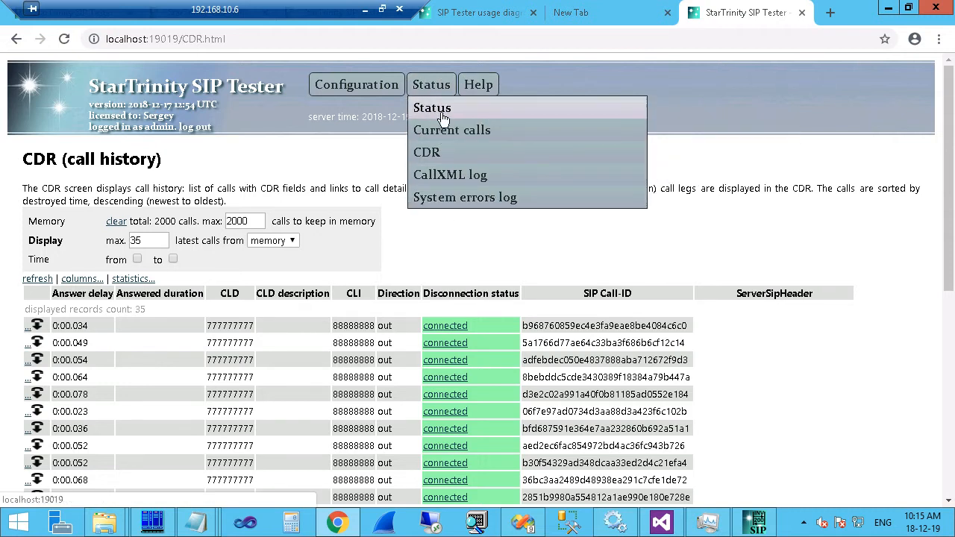
pyautogui.click(445, 113)
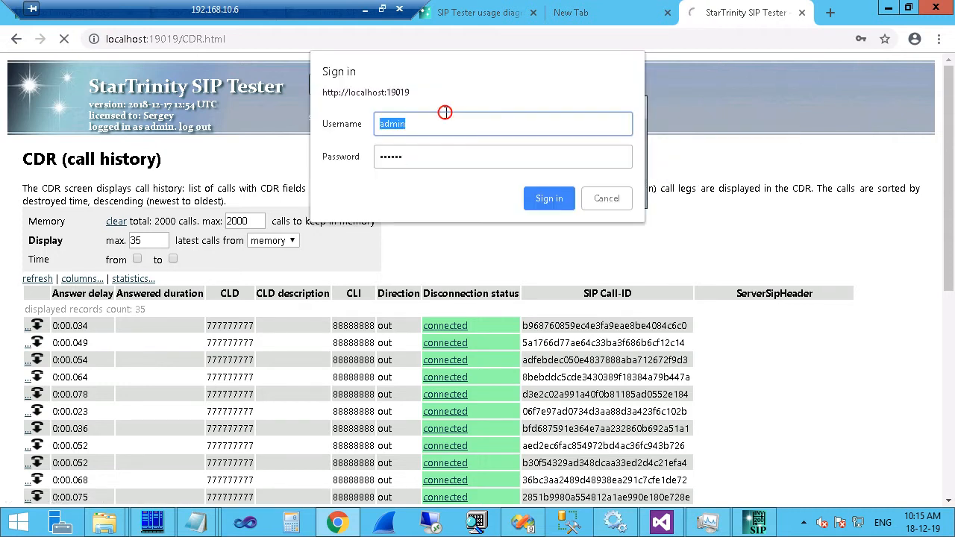
pyautogui.click(552, 200)
pyautogui.scroll(-5, 133, 358)
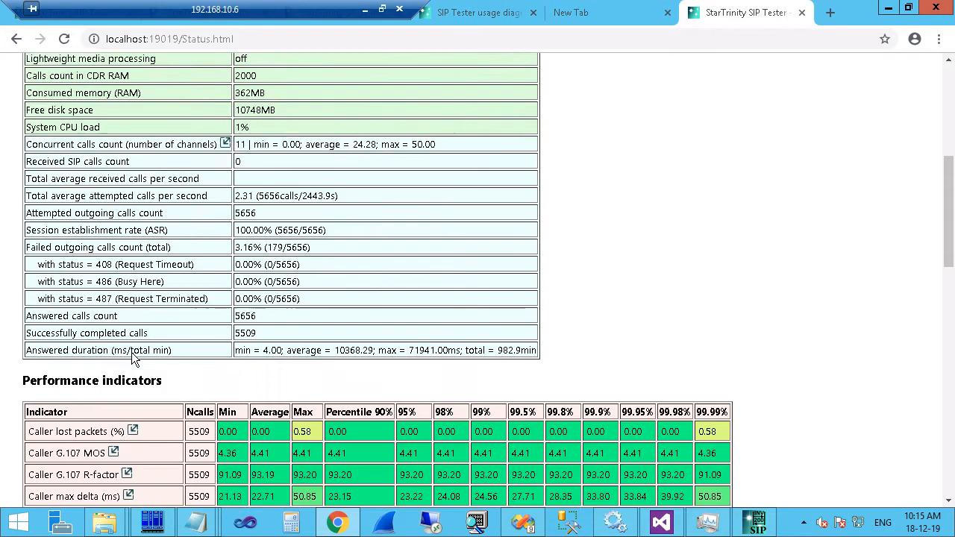
pyautogui.scroll(-1, 133, 358)
pyautogui.scroll(2, 60, 300)
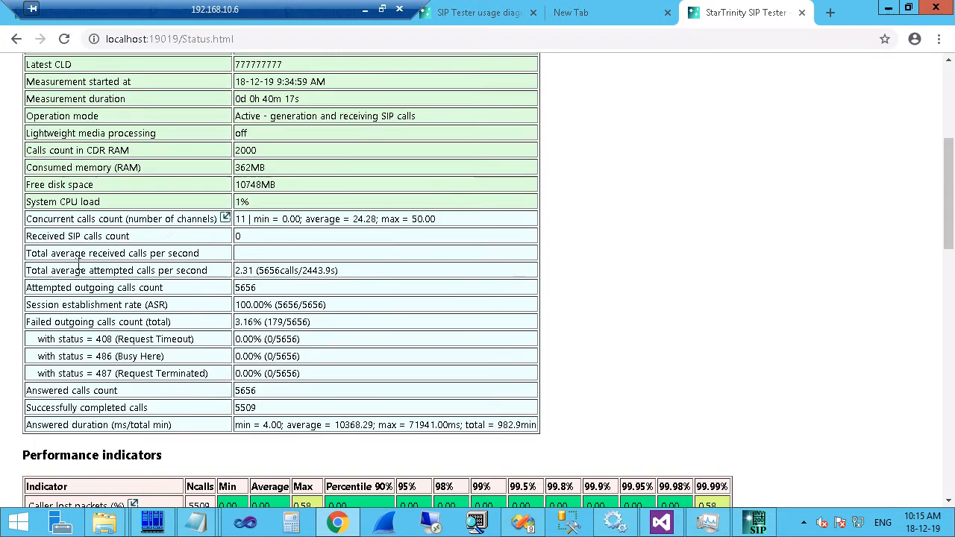
# View the concurrent calls count chart, then close its popup.
pyautogui.click(225, 217)
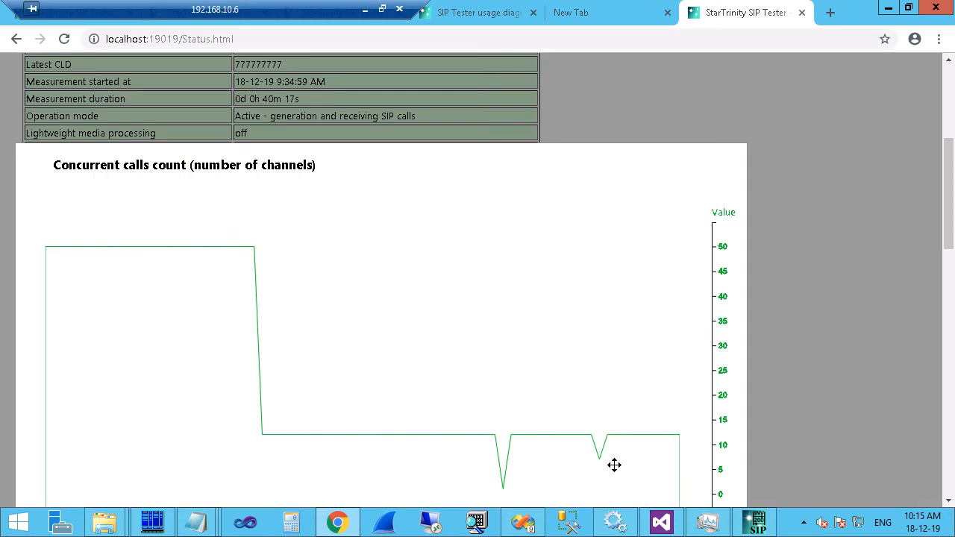
pyautogui.moveTo(947, 187); pyautogui.dragTo(947, 252)
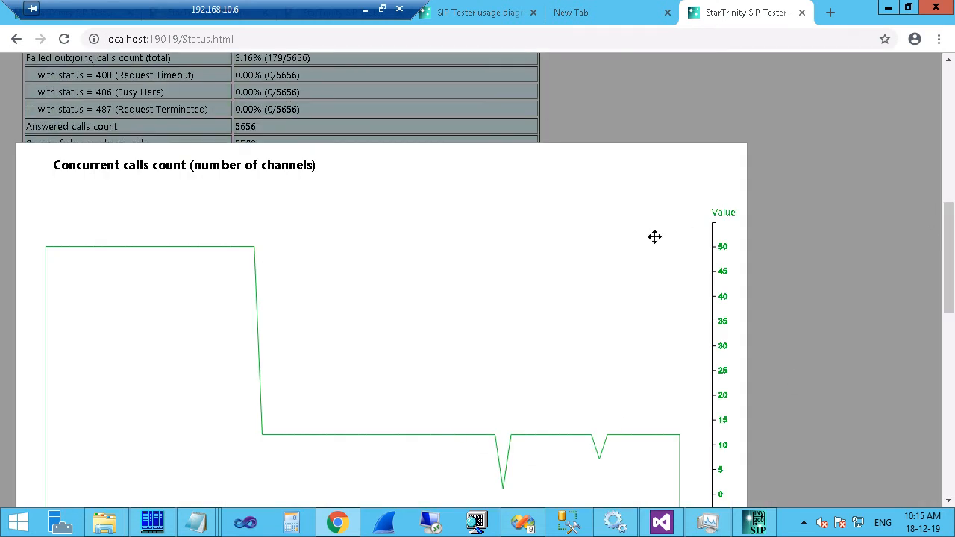
pyautogui.scroll(-1, 812, 267)
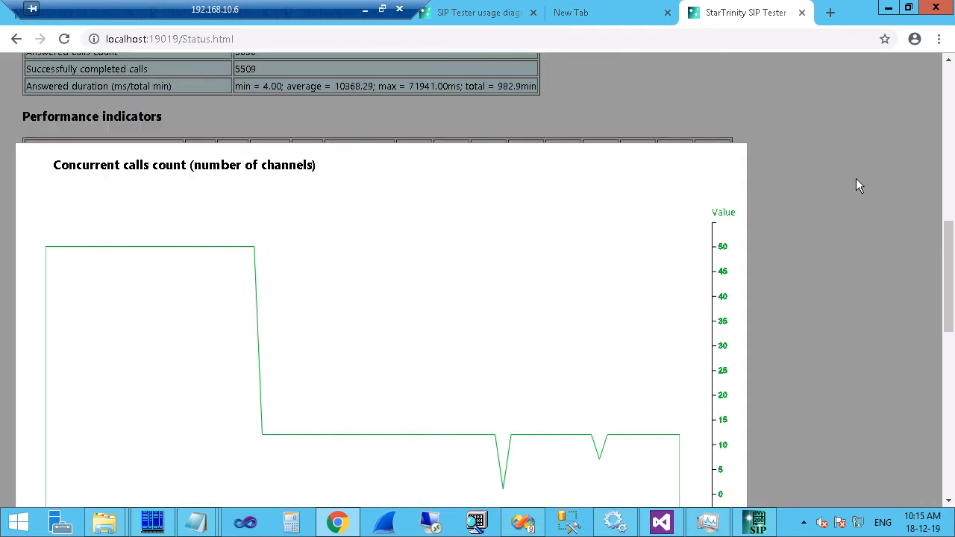
pyautogui.click(845, 133)
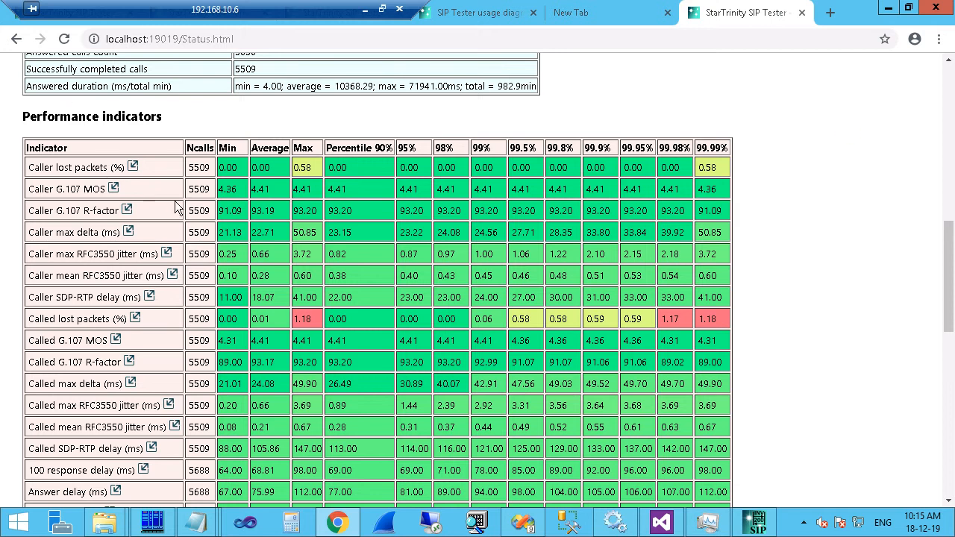
pyautogui.scroll(1, 176, 204)
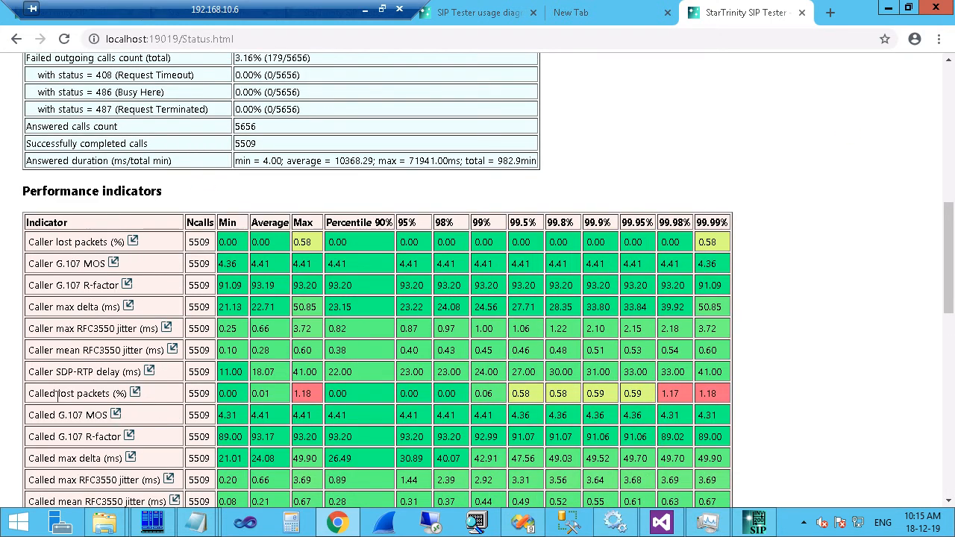
# Note the Called lost packets 1.18 Max value and open its (%) chart.
pyautogui.moveTo(33, 393); pyautogui.dragTo(117, 399)
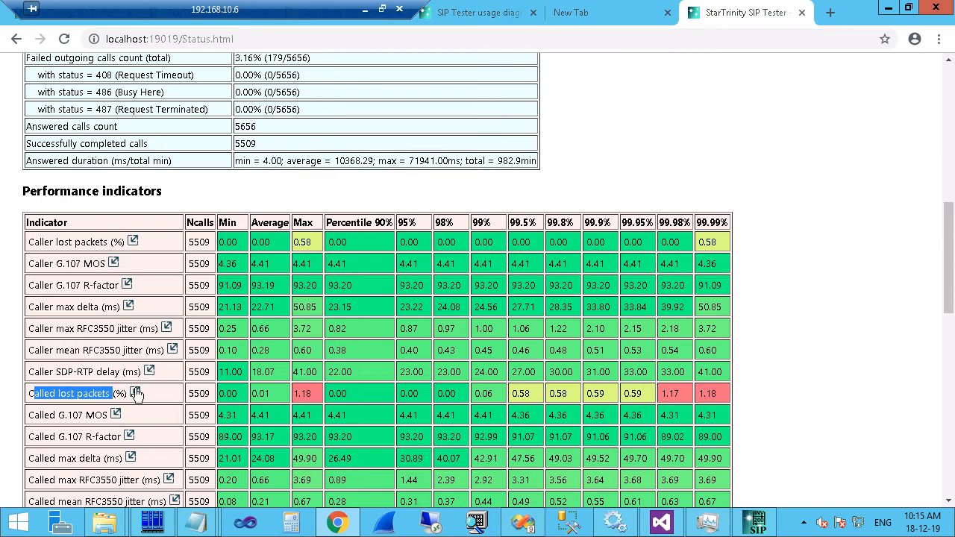
pyautogui.moveTo(293, 394); pyautogui.dragTo(313, 390)
pyautogui.click(312, 394)
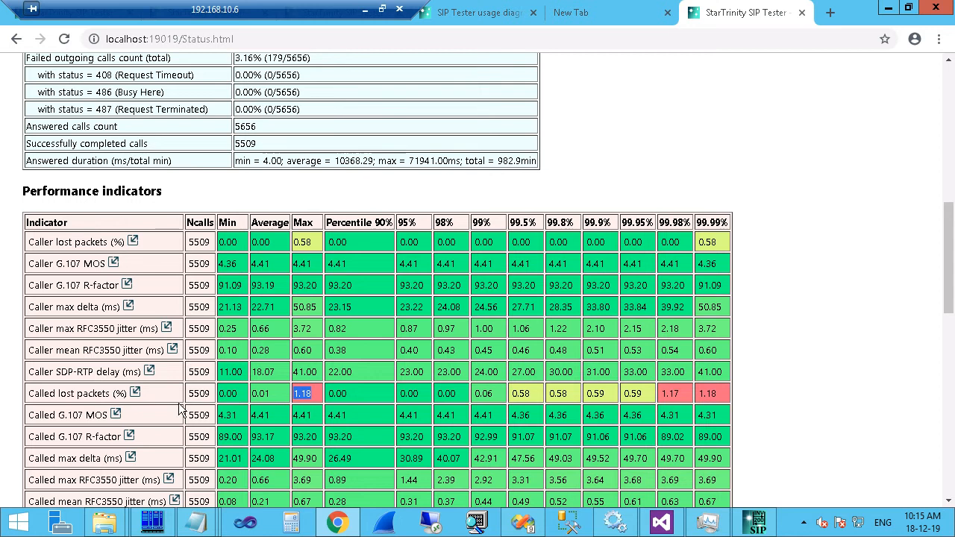
pyautogui.click(135, 393)
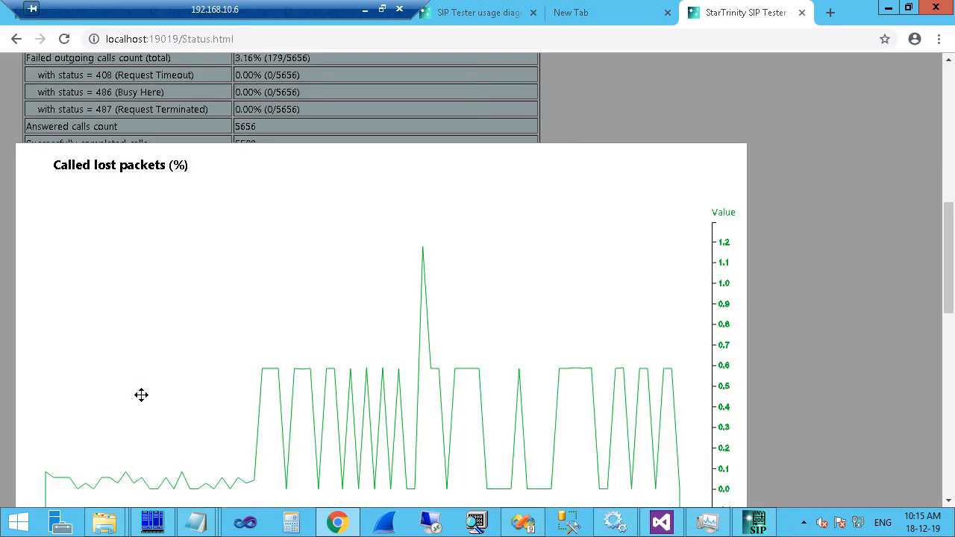
pyautogui.moveTo(450, 293)
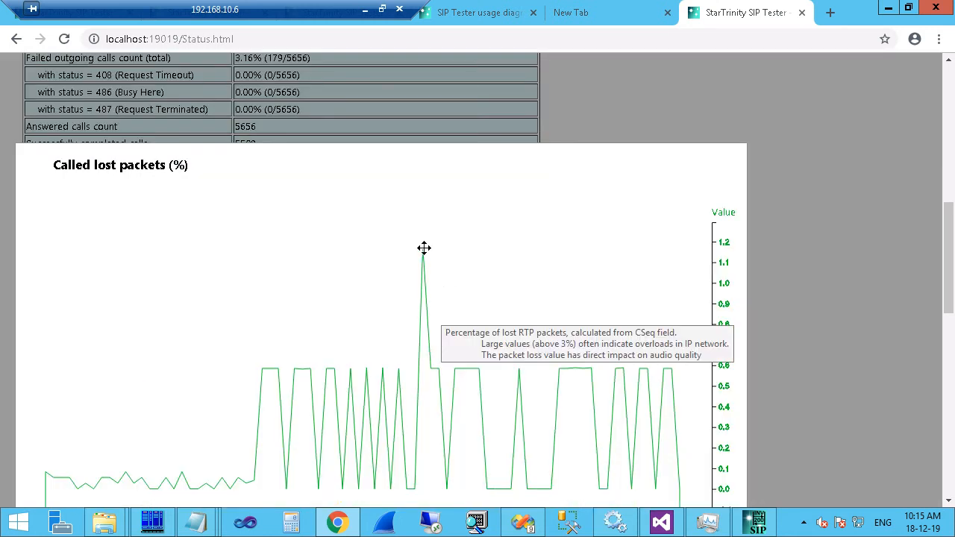
pyautogui.moveTo(950, 268); pyautogui.dragTo(950, 279)
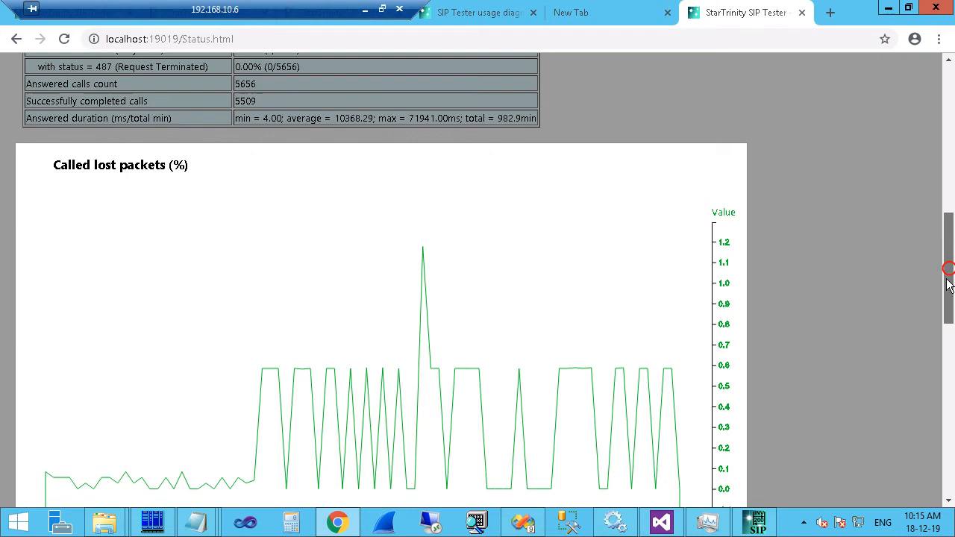
# Bookmark the status page and zoom the browser view out to 80%.
pyautogui.click(885, 39)
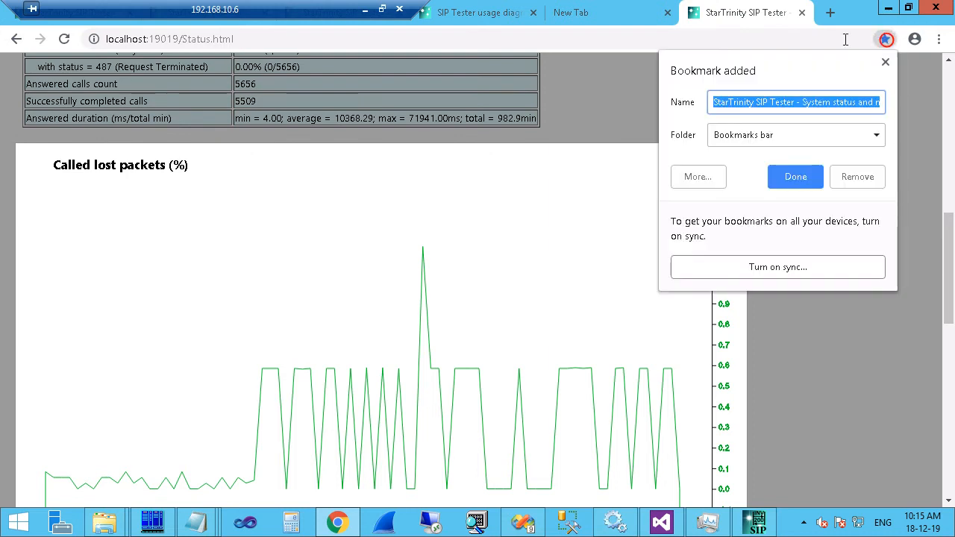
pyautogui.press('Escape')
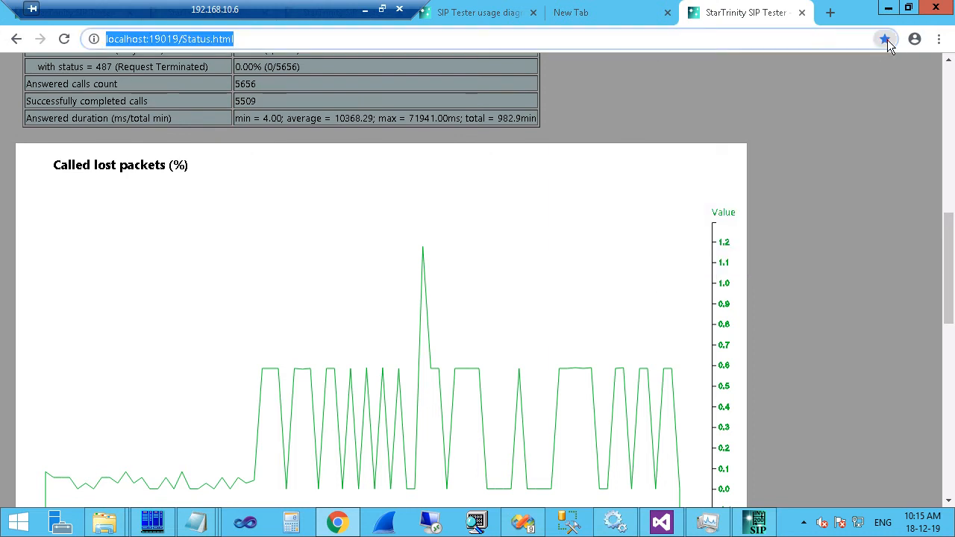
pyautogui.click(885, 39)
pyautogui.click(938, 39)
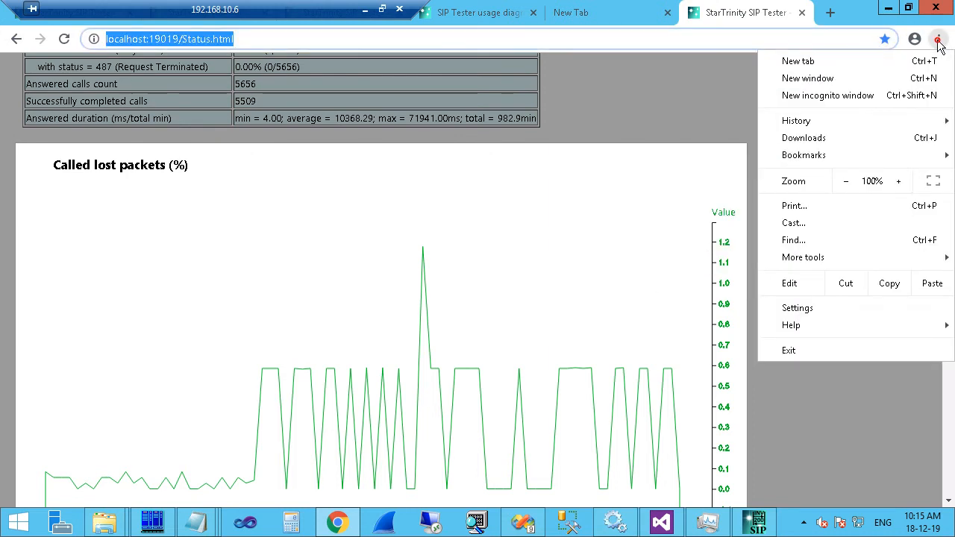
pyautogui.click(847, 181)
pyautogui.click(844, 181)
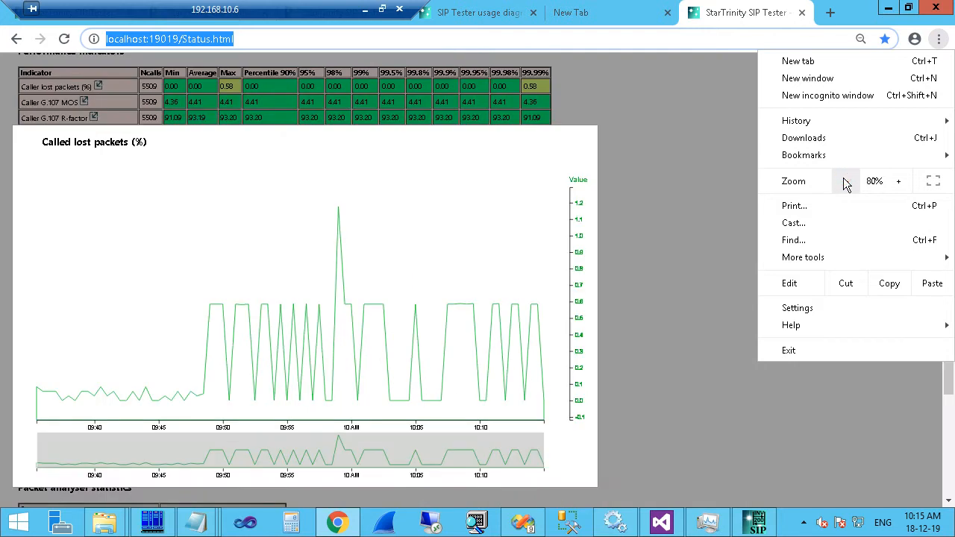
# Reopen the Called lost packets (%) chart, then bring the desktop SIP Tester forward.
pyautogui.click(332, 124)
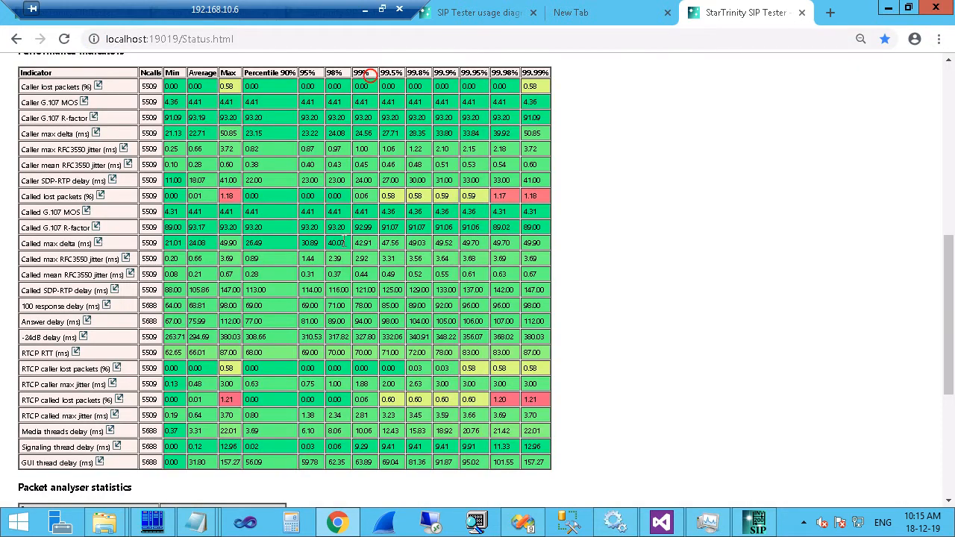
pyautogui.click(100, 193)
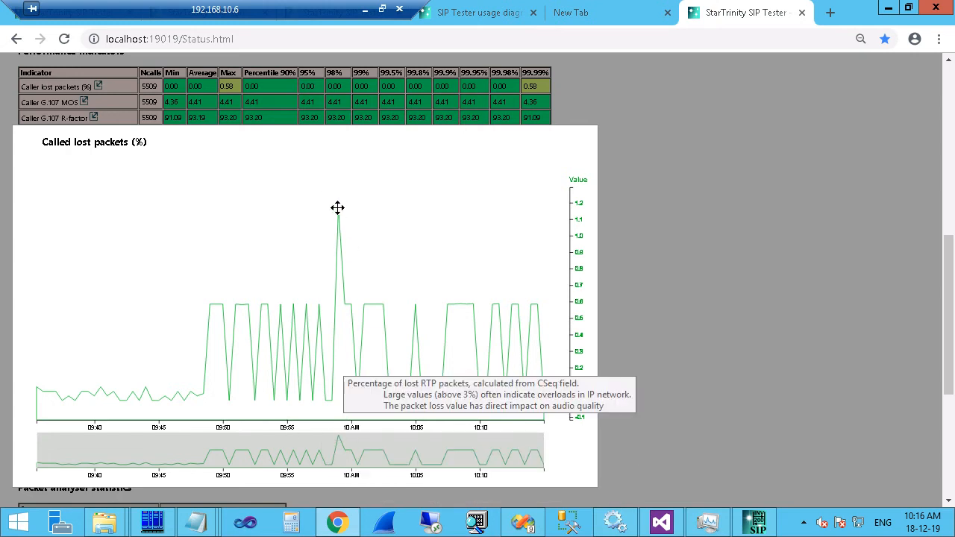
pyautogui.moveTo(137, 146)
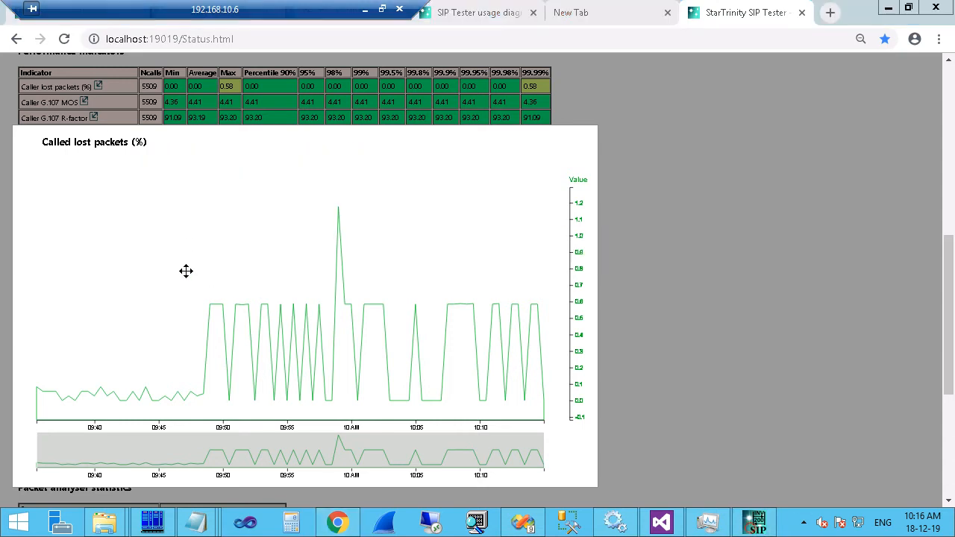
pyautogui.click(754, 522)
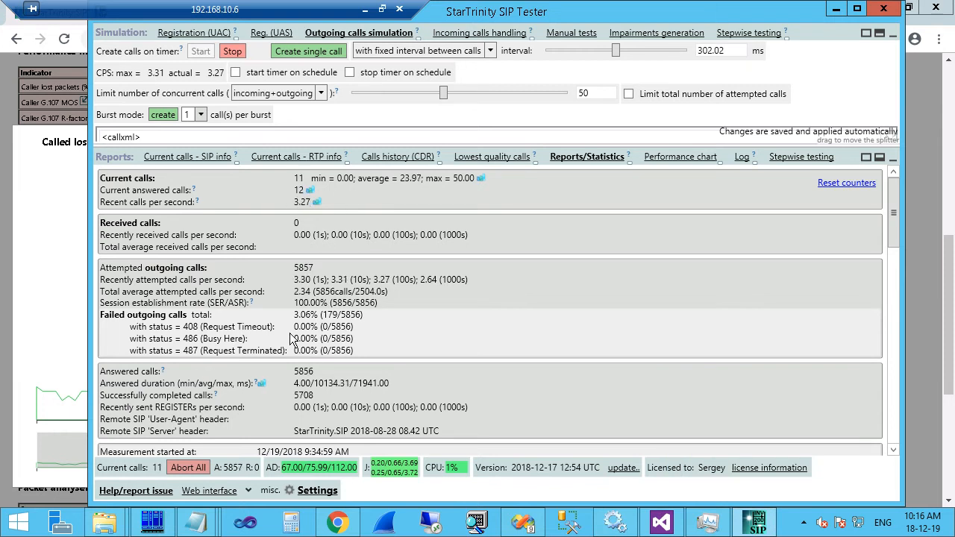
# Open and close the detailed Called lost packets (%) charts in Reports/Statistics.
pyautogui.scroll(-5, 291, 339)
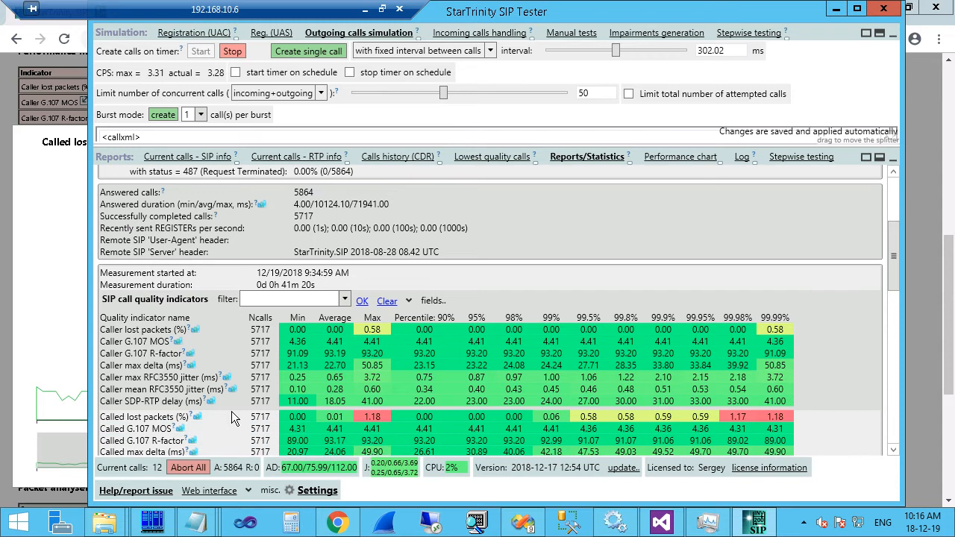
pyautogui.click(199, 417)
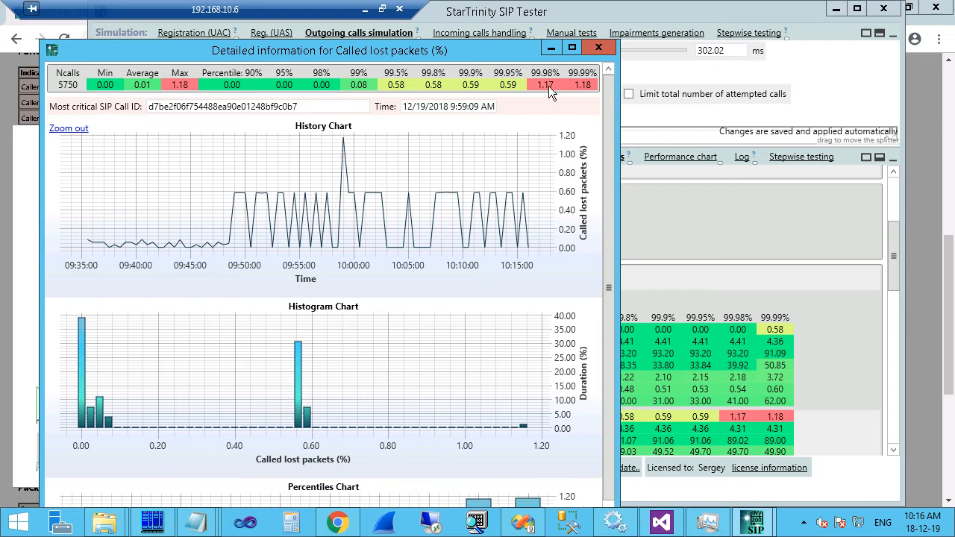
pyautogui.click(597, 48)
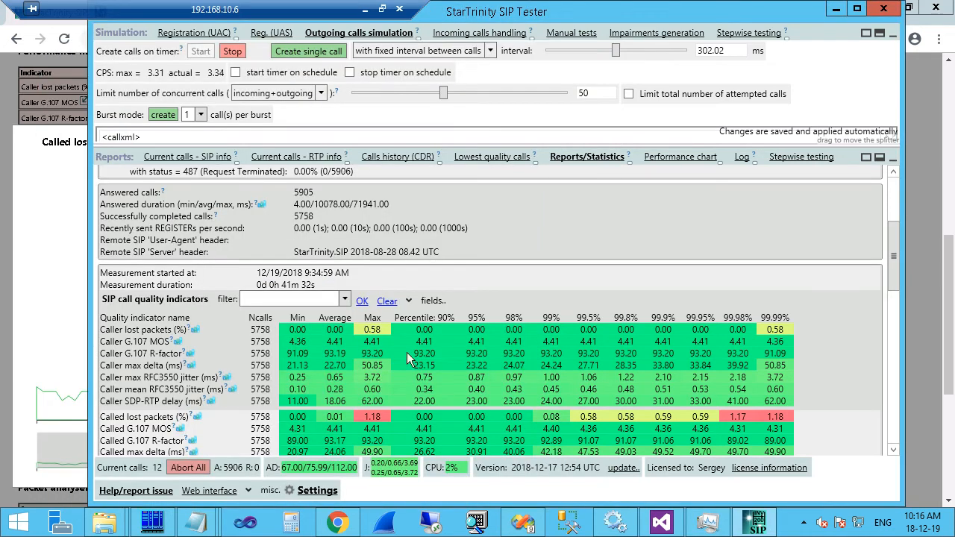
# Open the current answered calls count history chart and switch to the remote server desktop.
pyautogui.scroll(5, 377, 379)
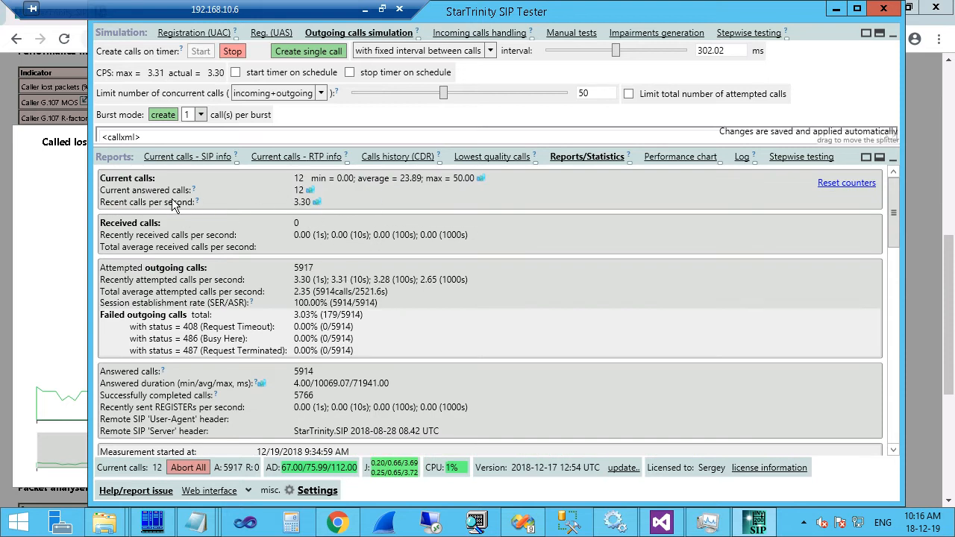
pyautogui.click(309, 193)
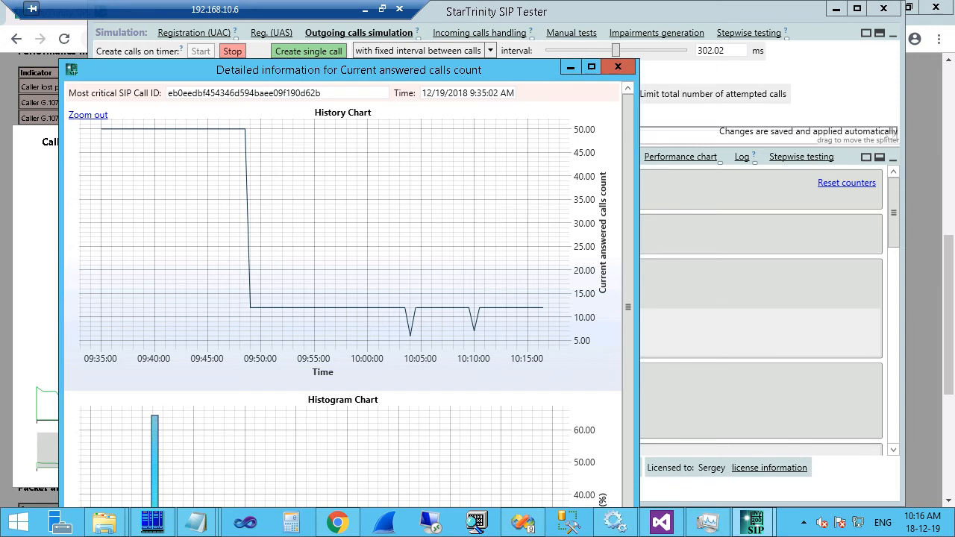
pyautogui.hotkey('alt', 'Tab')
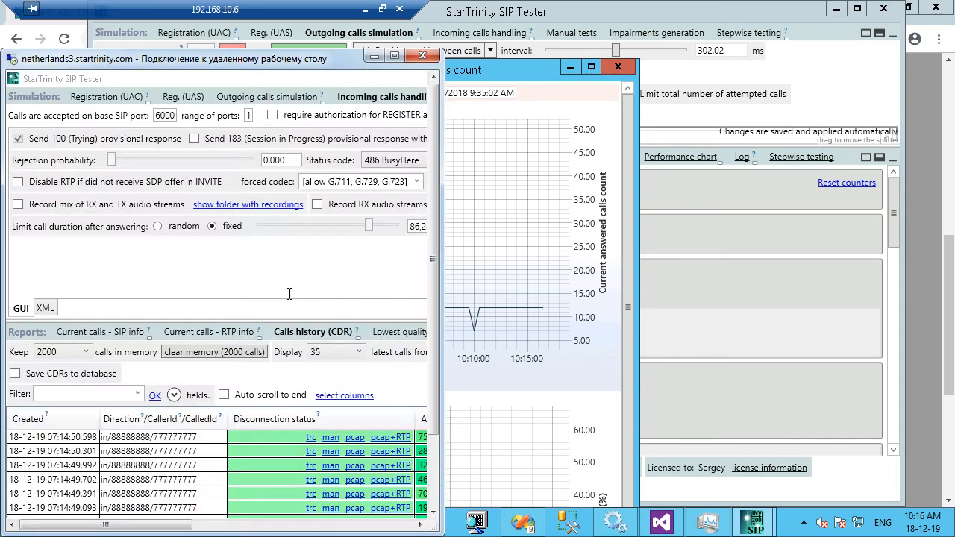
# In the maximized remote session, show the server's incoming-call handling script as XML.
pyautogui.doubleClick(322, 58)
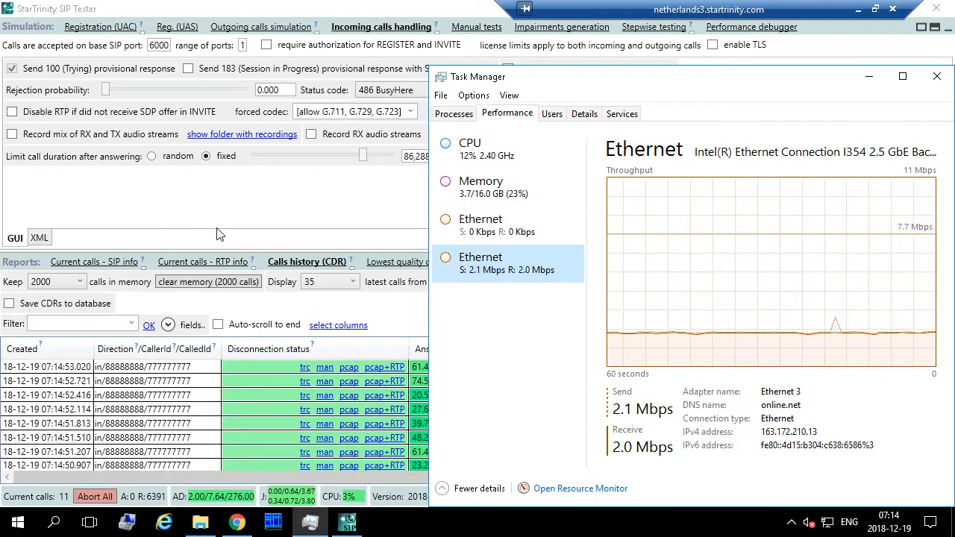
pyautogui.click(21, 254)
pyautogui.click(38, 237)
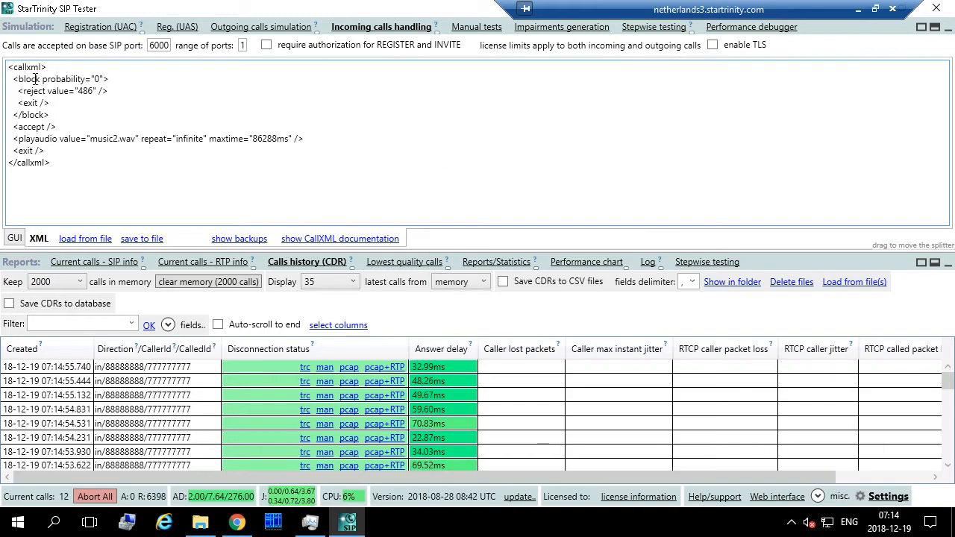
# Replace the <block> element with <wait value="6s"/>, then return to the local statistics.
pyautogui.click(52, 118)
pyautogui.keyDown('shift'); pyautogui.click(14, 79); pyautogui.keyUp('shift')
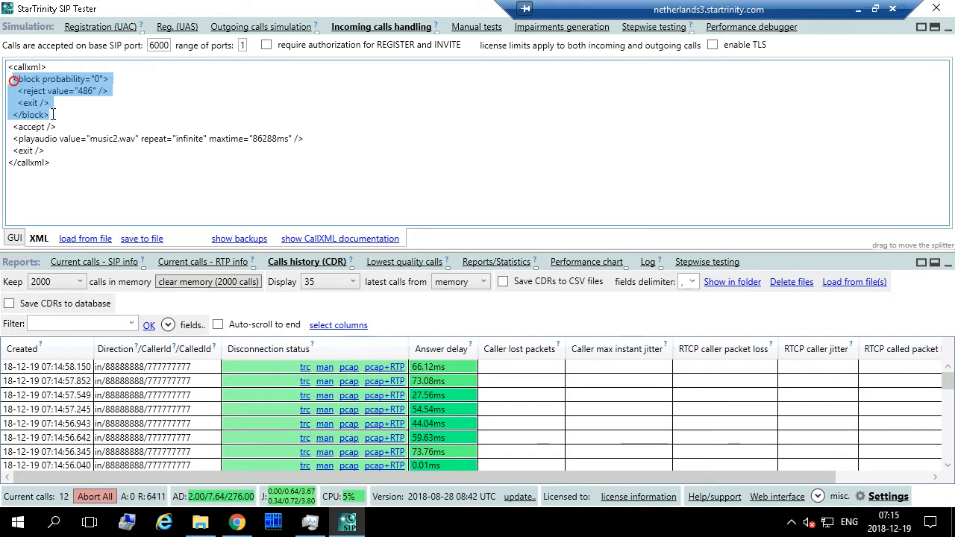
pyautogui.write('<wa')
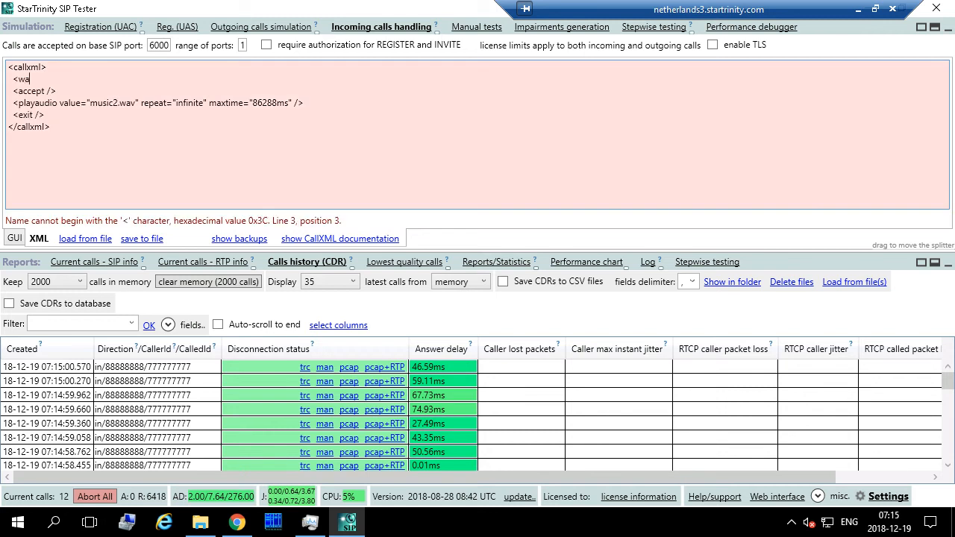
pyautogui.write('it')
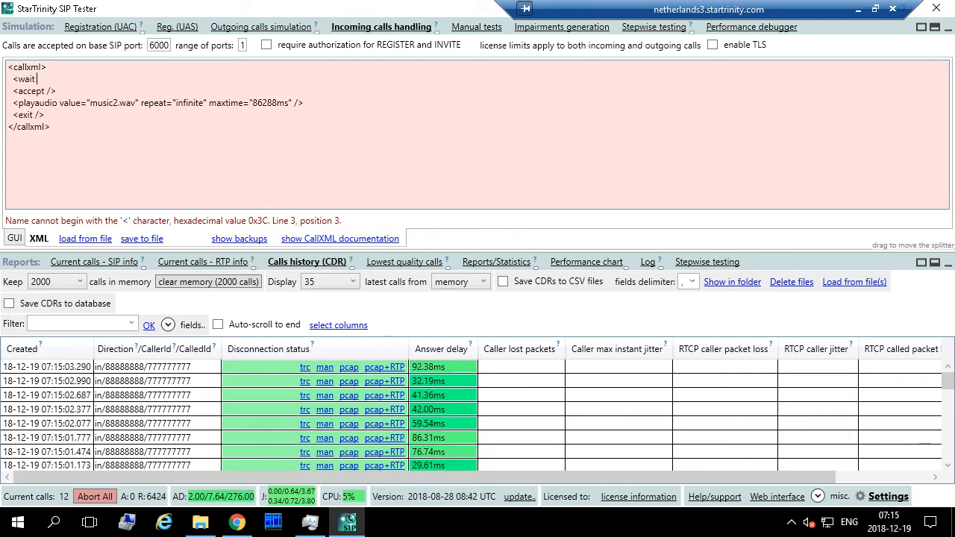
pyautogui.write(' value="')
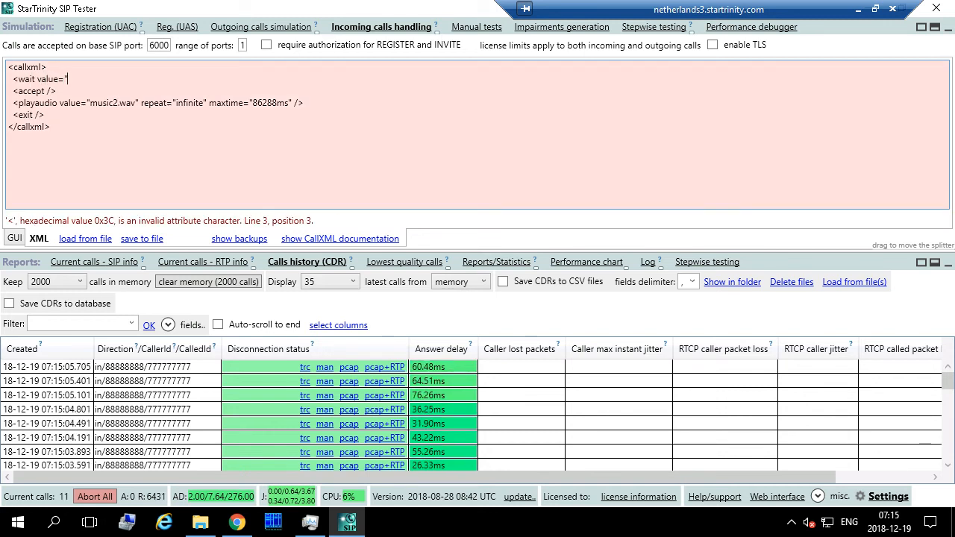
pyautogui.write('6s"/>')
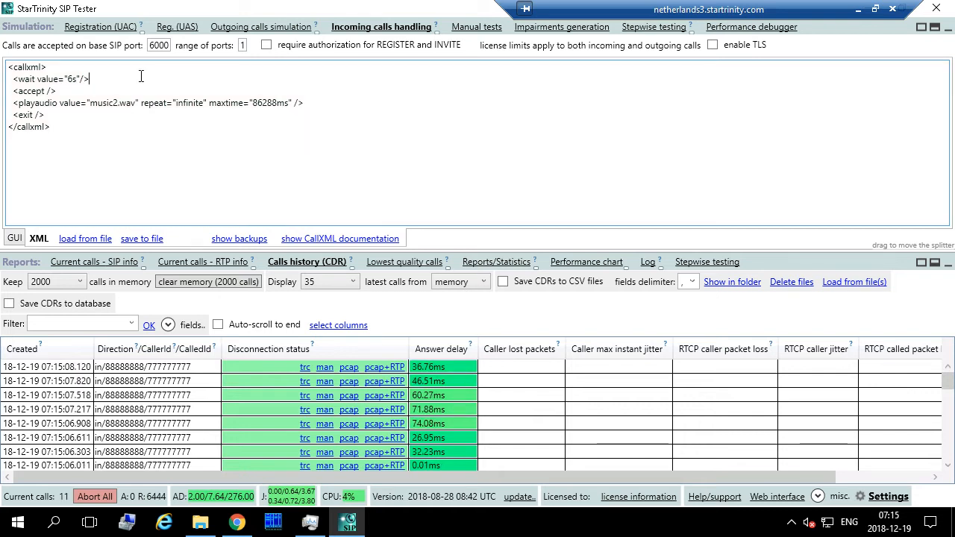
pyautogui.click(859, 14)
pyautogui.click(619, 67)
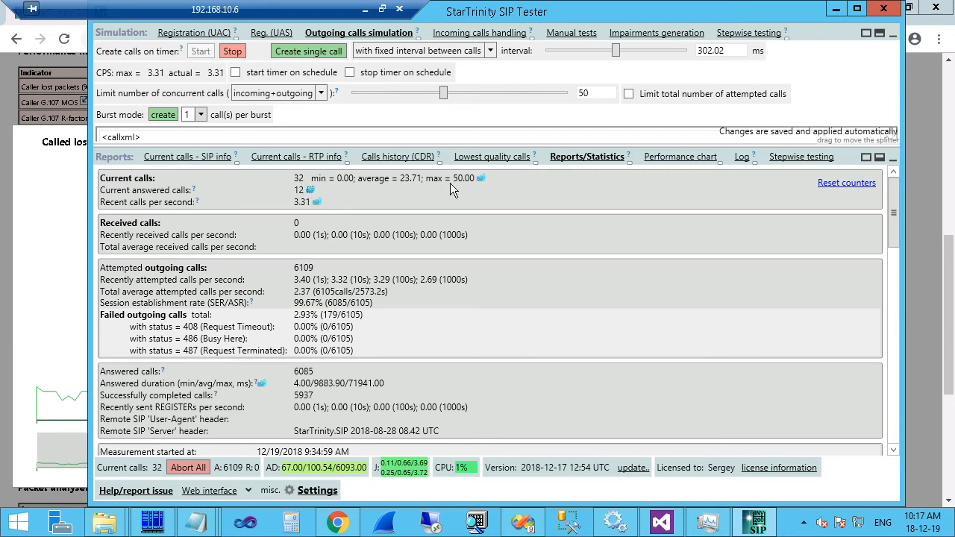
# Check the answered-calls chart, then limit total attempted calls to 5,000,000.
pyautogui.click(311, 190)
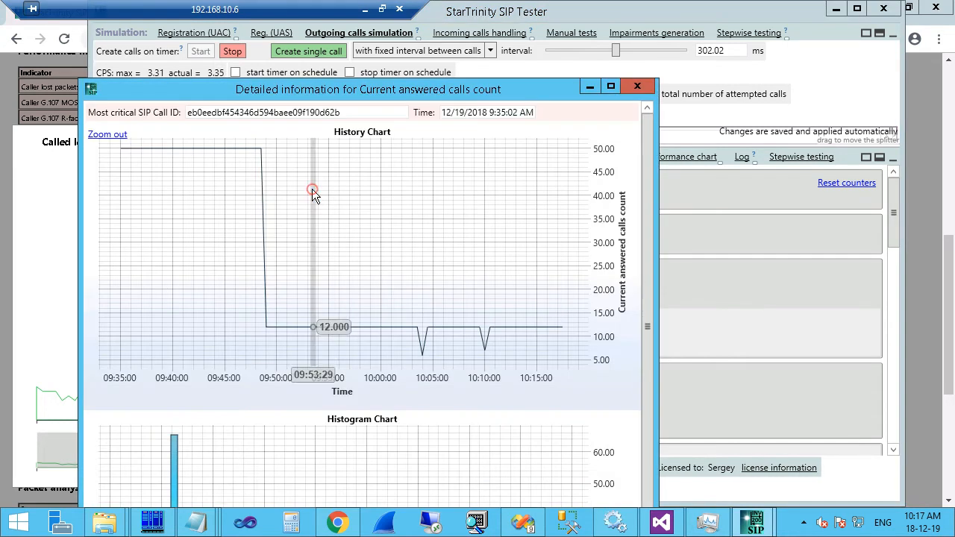
pyautogui.click(645, 83)
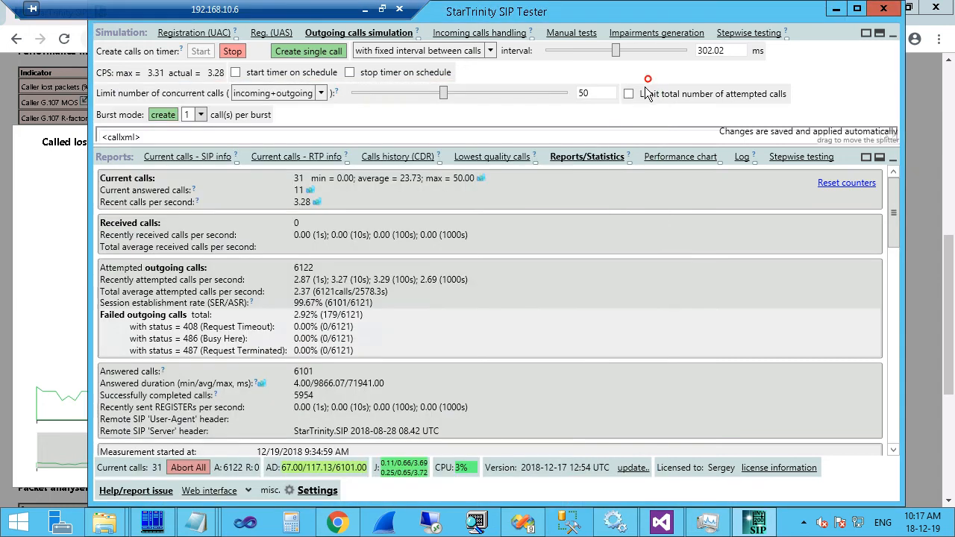
pyautogui.click(645, 93)
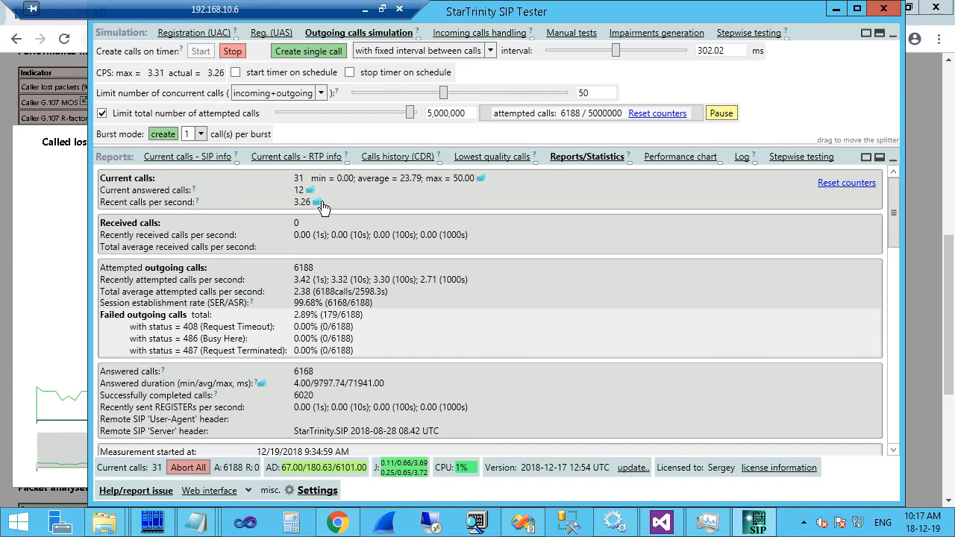
# Review the calls-per-second history chart.
pyautogui.click(319, 203)
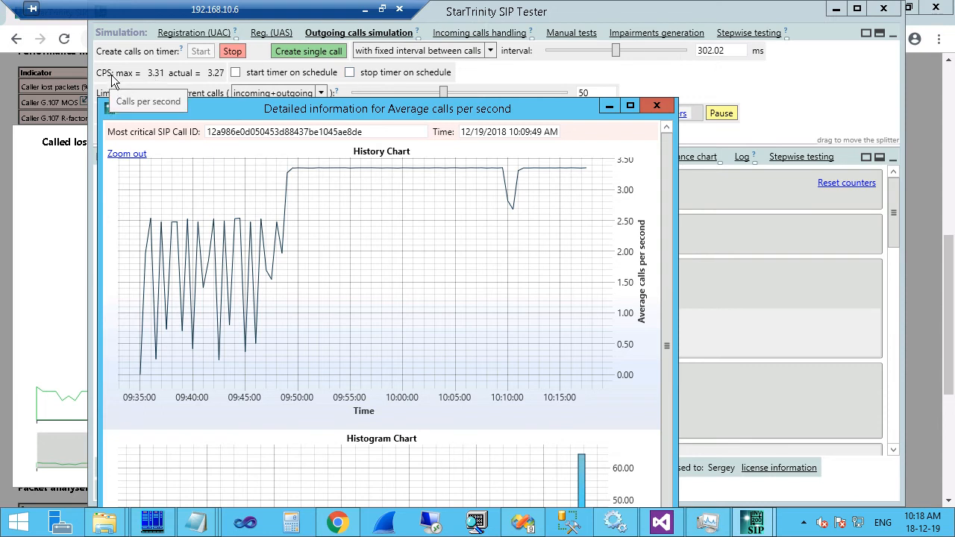
pyautogui.click(655, 106)
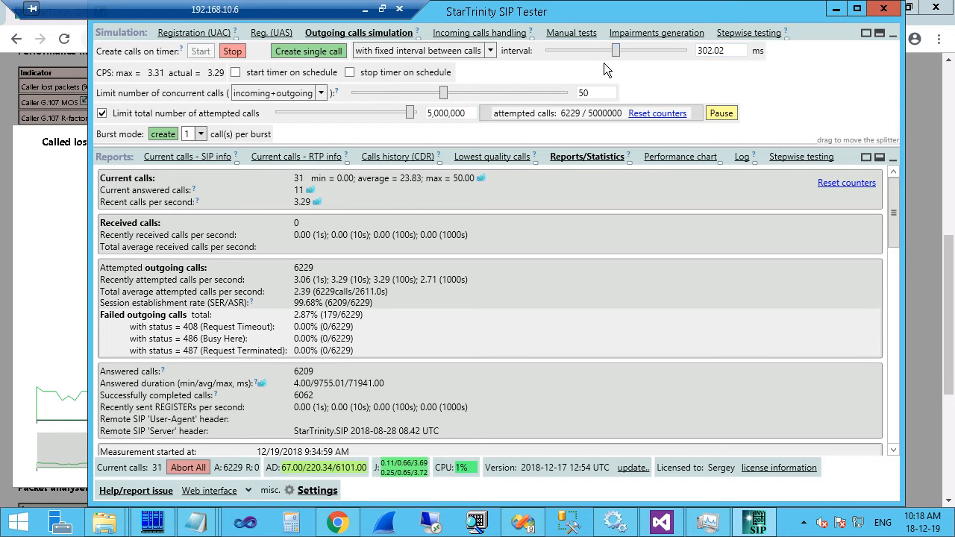
pyautogui.click(316, 202)
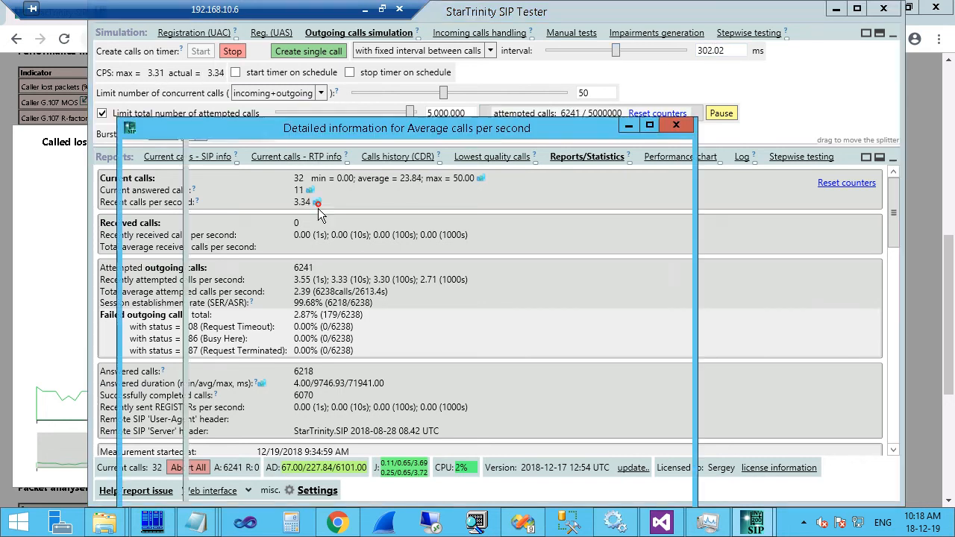
pyautogui.click(676, 125)
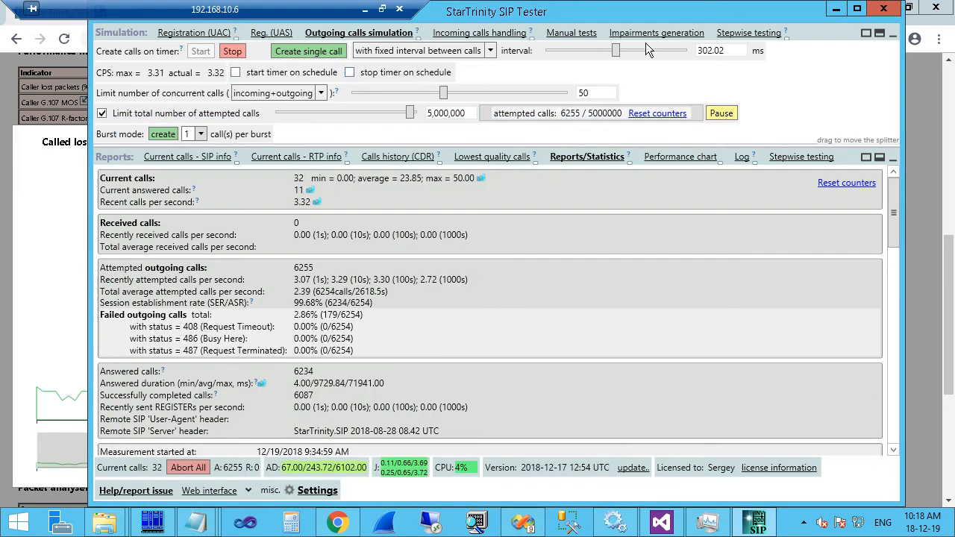
# Lengthen the call interval to 771.68 ms and check the calls-per-second chart.
pyautogui.moveTo(618, 51); pyautogui.dragTo(624, 52)
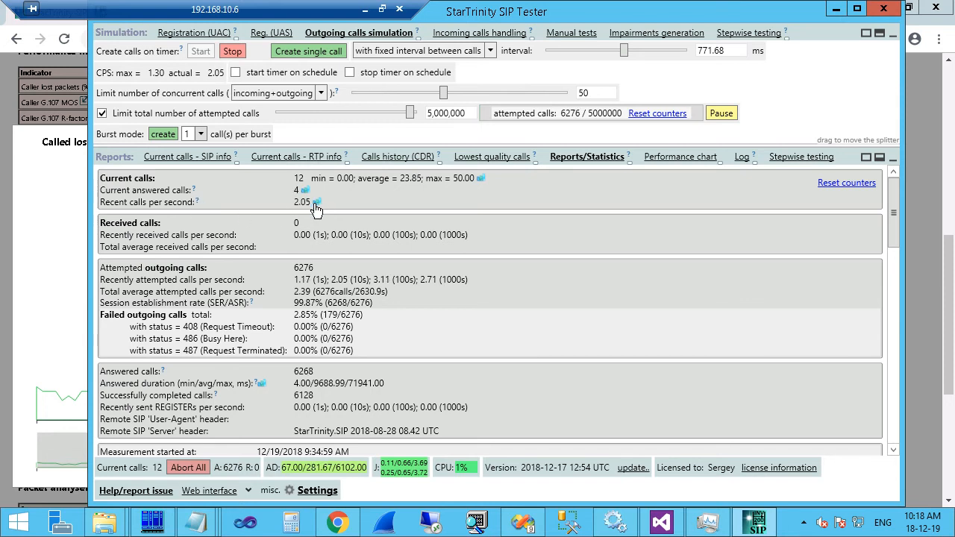
pyautogui.click(317, 202)
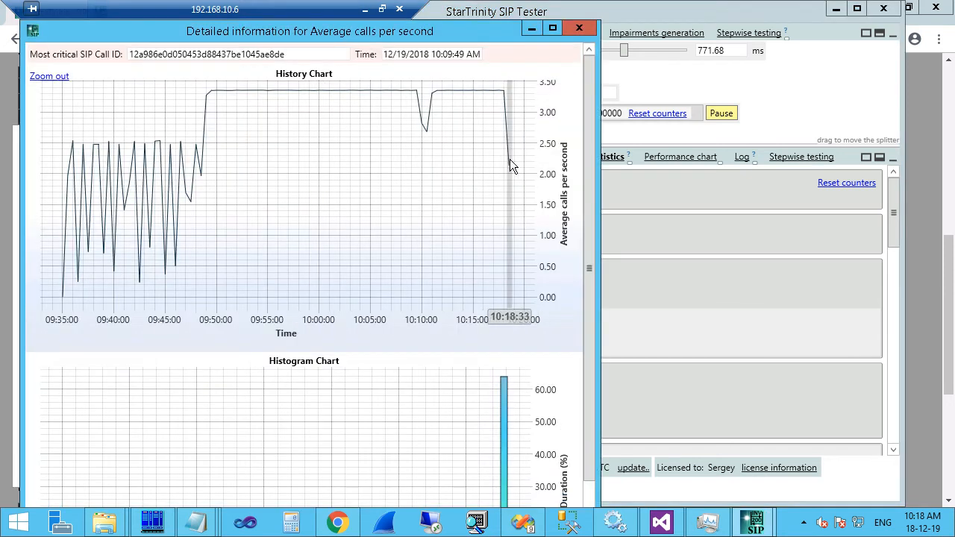
pyautogui.click(578, 28)
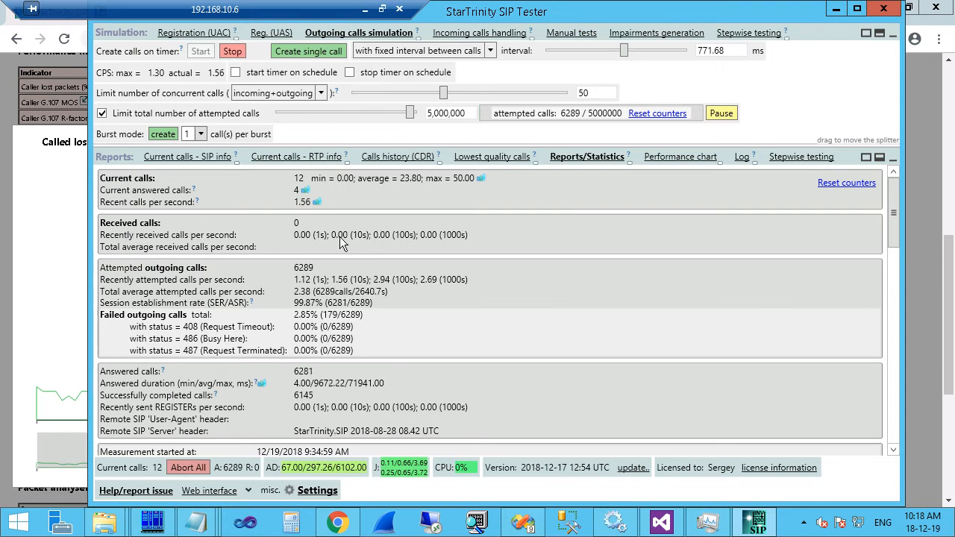
# View the answering server's statistics report, then hide the server's tester window.
pyautogui.click(365, 11)
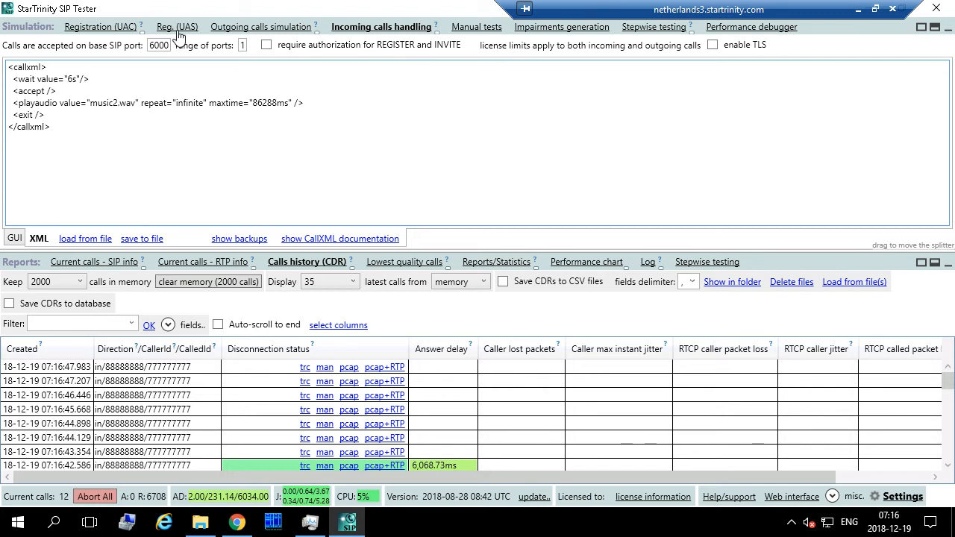
pyautogui.click(495, 264)
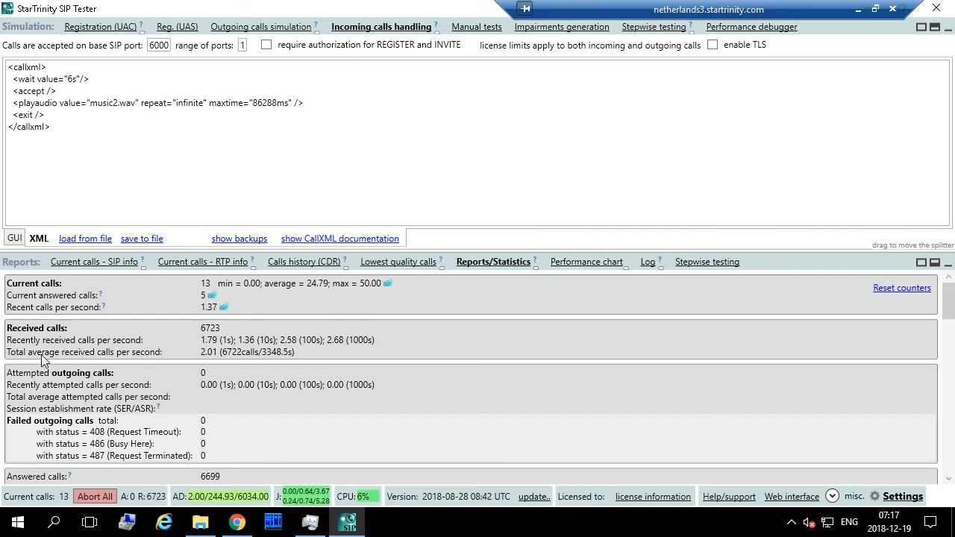
pyautogui.click(857, 10)
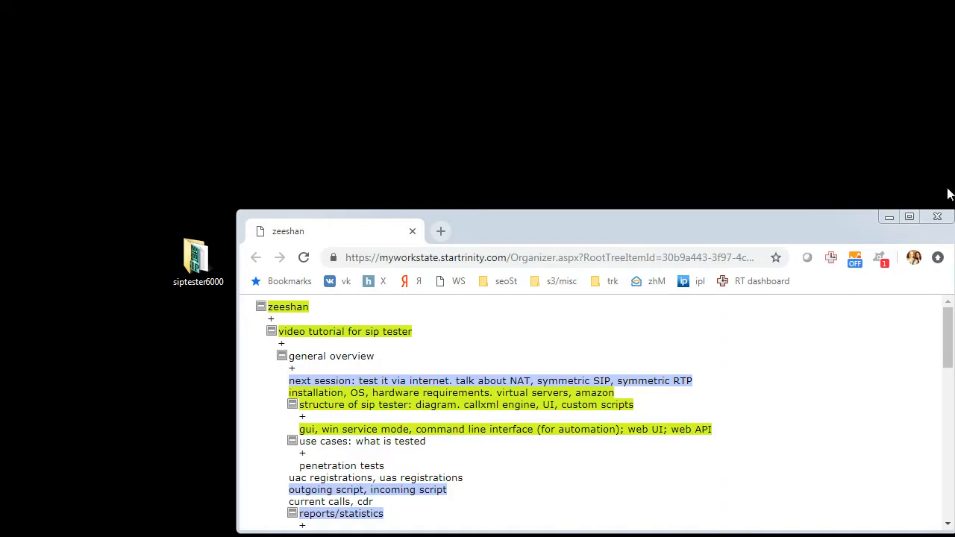
# Drag the tutorial notes browser window off screen to reveal the tester's statistics.
pyautogui.moveTo(848, 226); pyautogui.dragTo(0, 164)
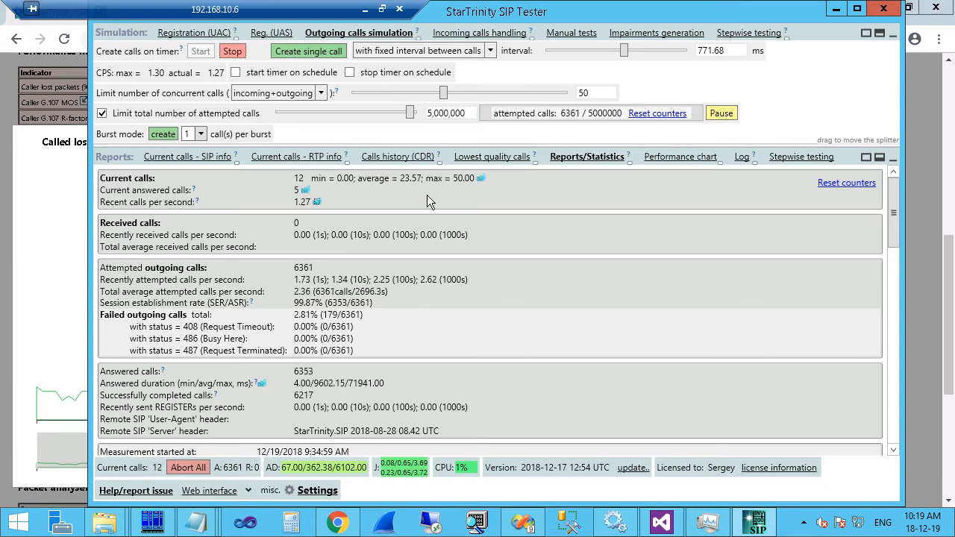
# Filter the call history records to Disconnection_Status != 200.
pyautogui.click(416, 158)
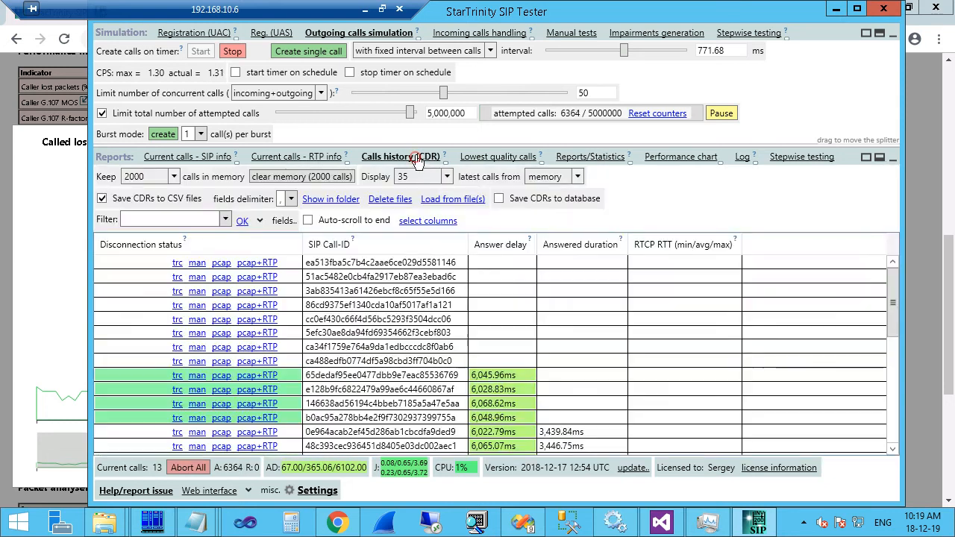
pyautogui.click(225, 219)
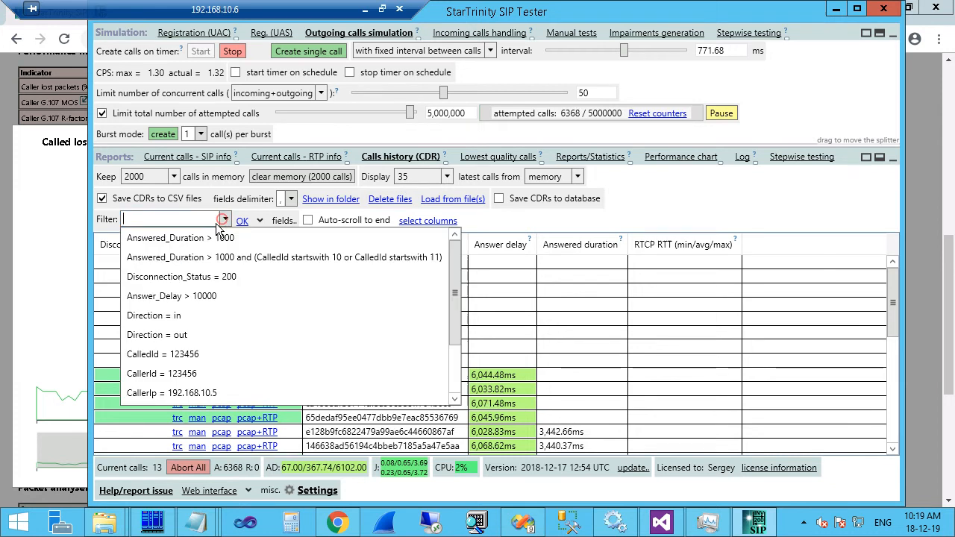
pyautogui.click(179, 277)
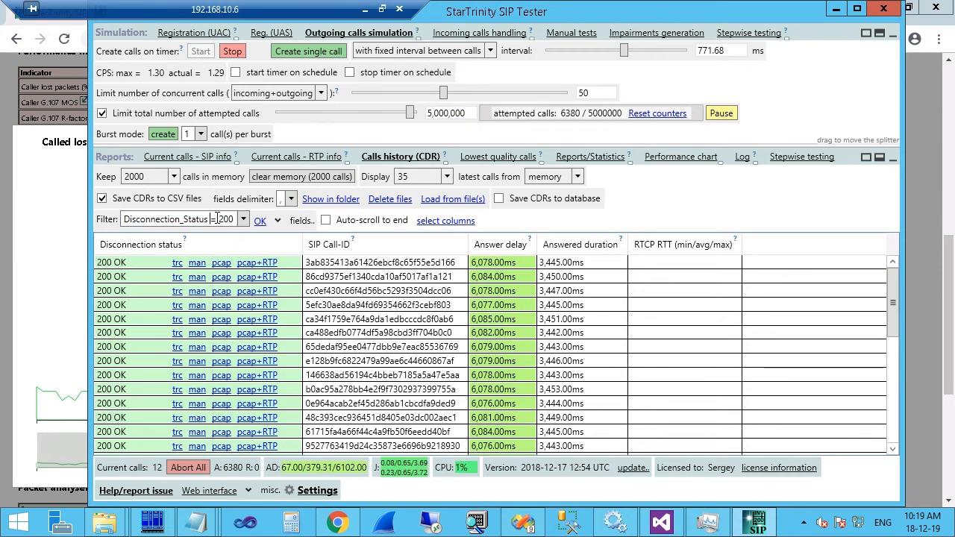
pyautogui.click(214, 219)
pyautogui.write('!')
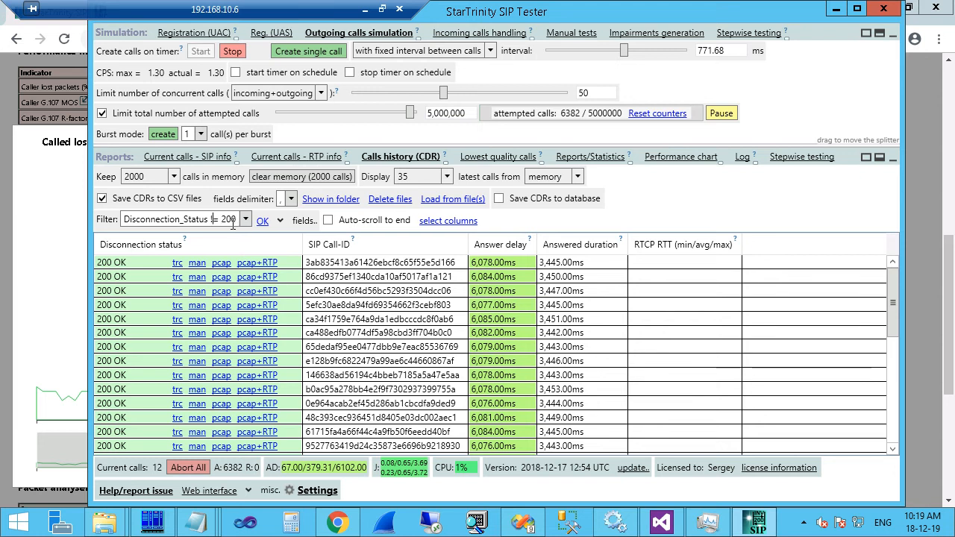
pyautogui.press('Return')
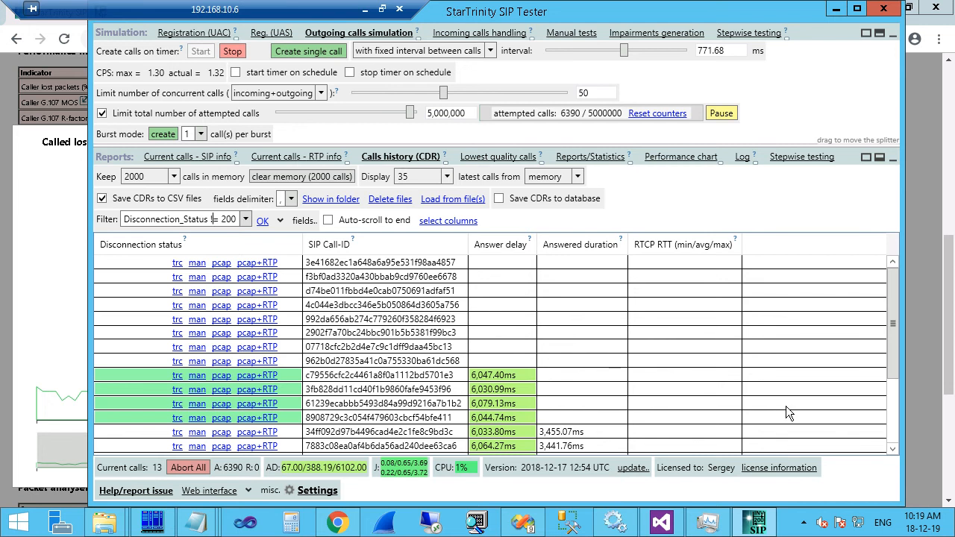
# Display the latest 100 calls and scroll through the filtered records.
pyautogui.moveTo(891, 329); pyautogui.dragTo(920, 449)
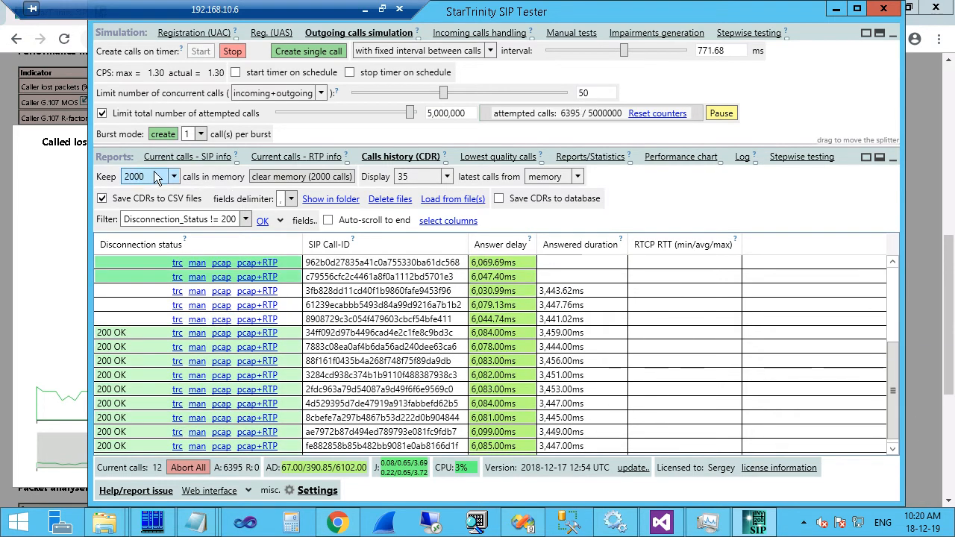
pyautogui.click(447, 176)
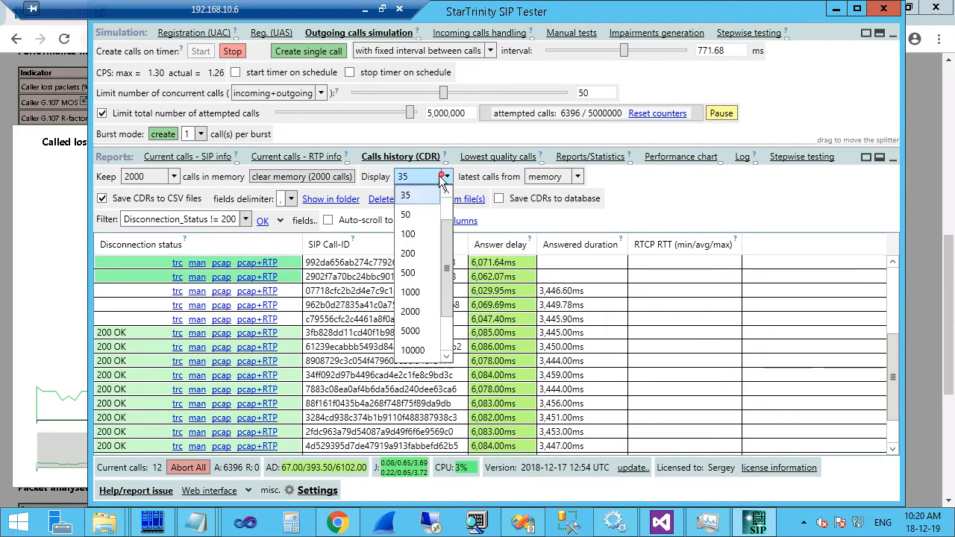
pyautogui.click(424, 226)
pyautogui.moveTo(893, 370); pyautogui.dragTo(897, 415)
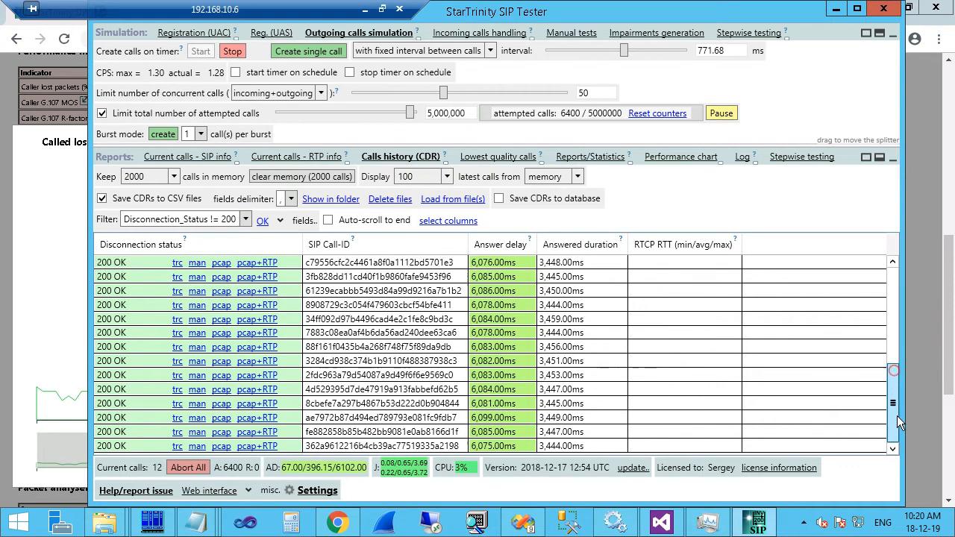
pyautogui.scroll(10, 640, 341)
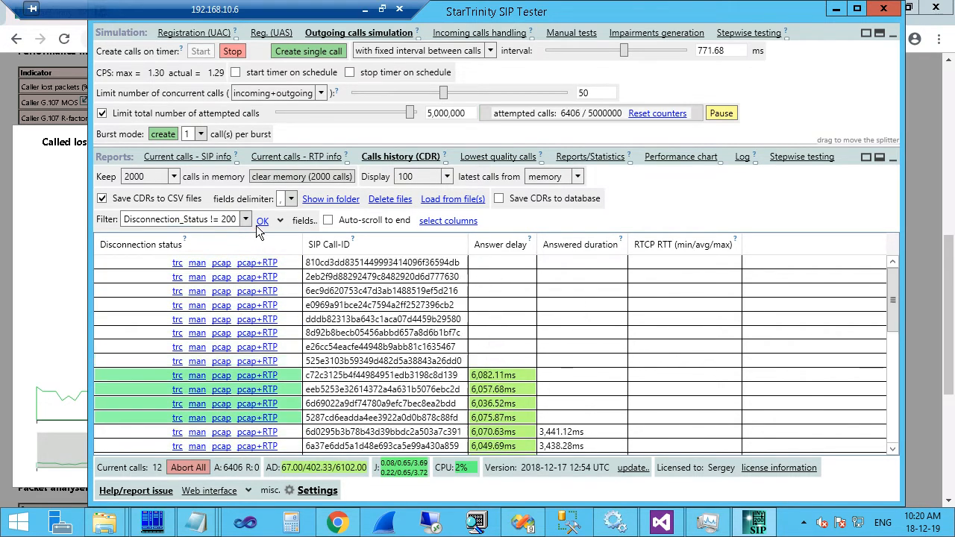
pyautogui.scroll(-4, 301, 289)
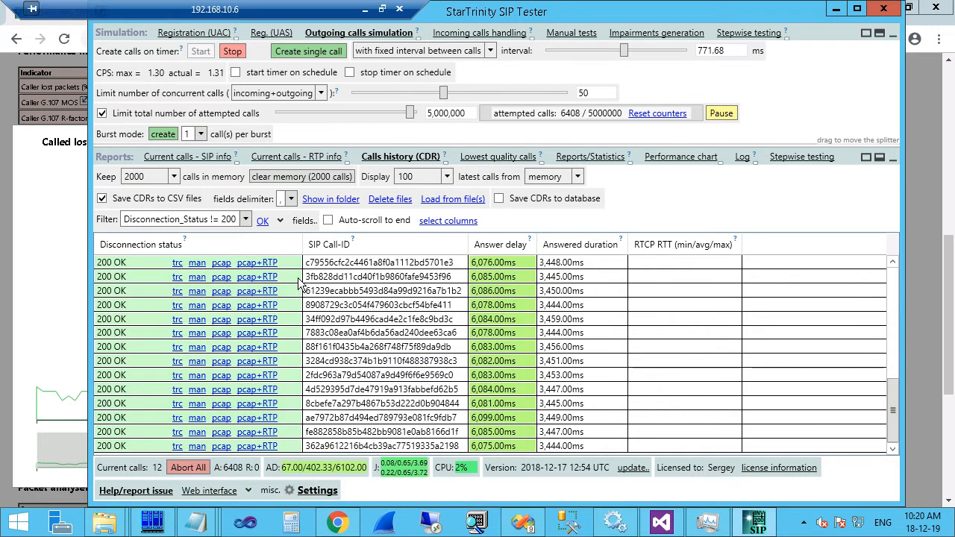
pyautogui.scroll(4, 298, 283)
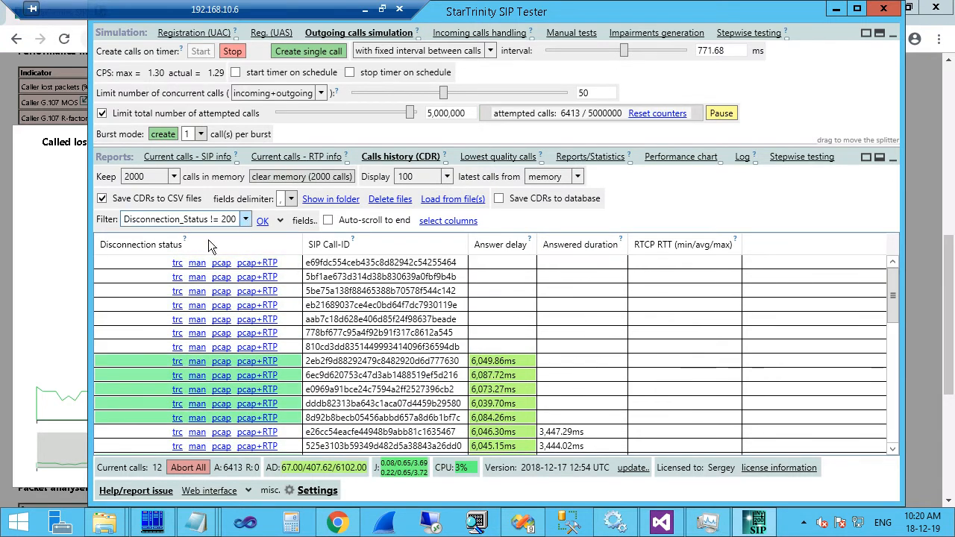
# Clear the filter to show all calls, then go back to the statistics report.
pyautogui.click(200, 218)
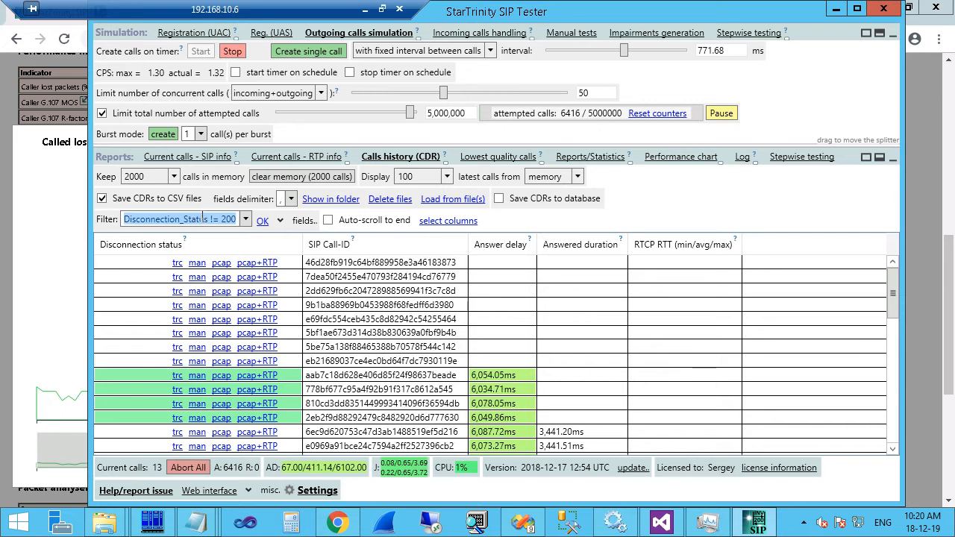
pyautogui.press('BackSpace')
pyautogui.click(243, 222)
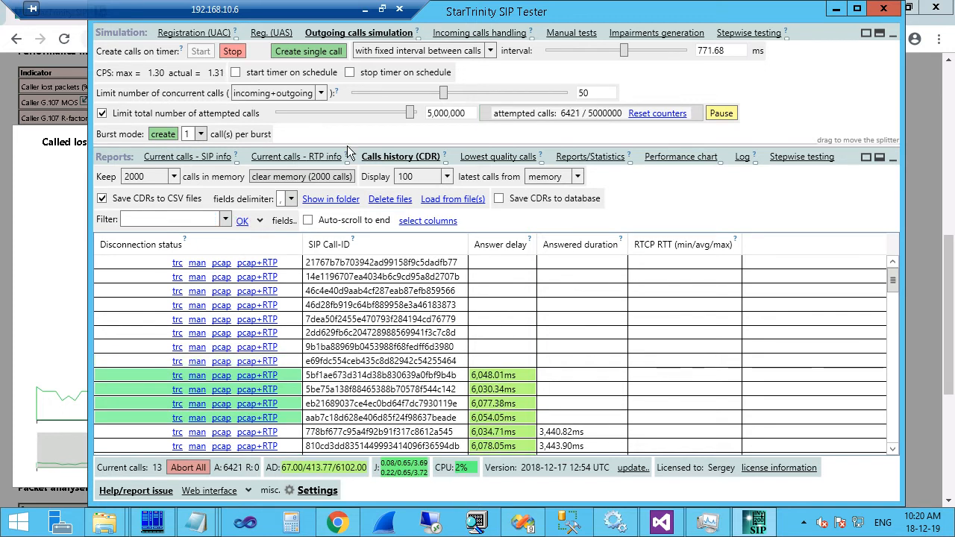
pyautogui.click(595, 157)
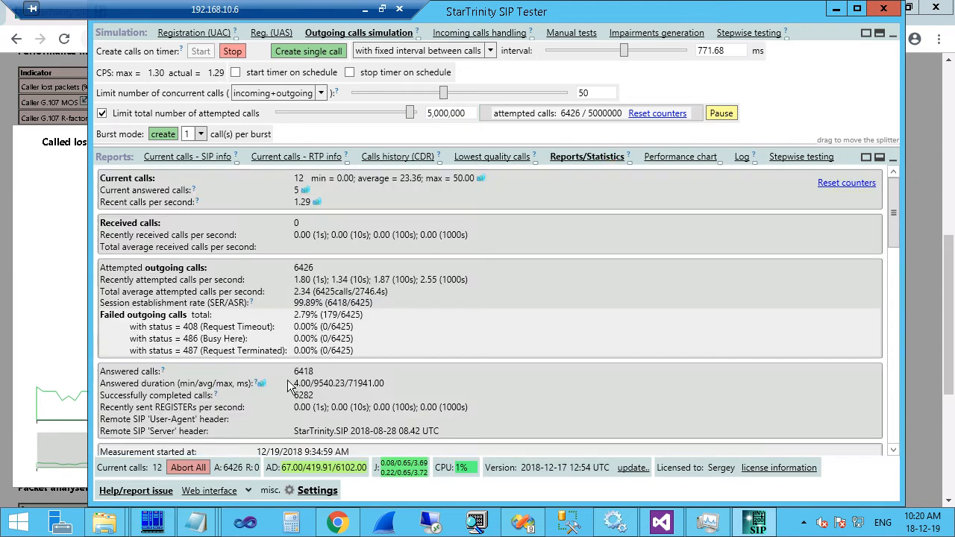
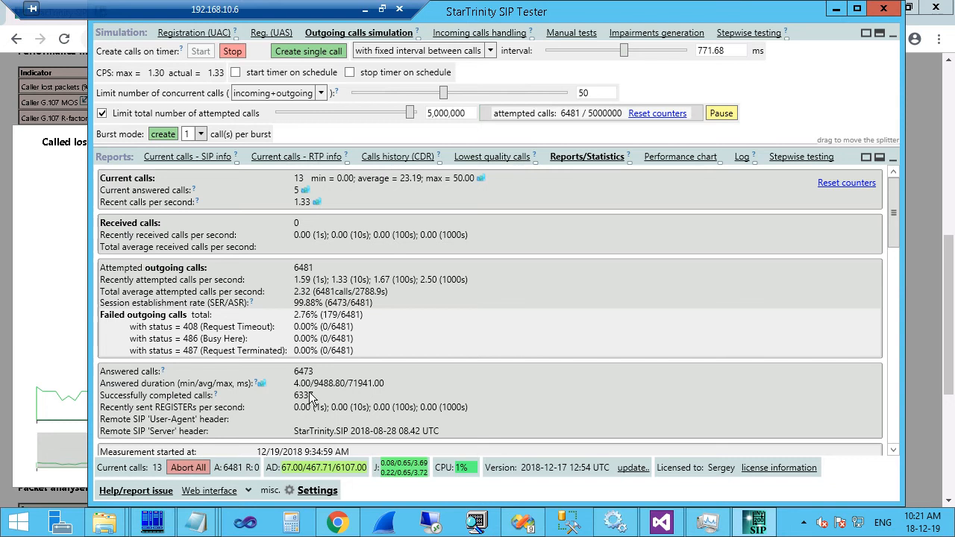
# Reset the statistics counters to zero and enlarge the CallXML script editor above the reports.
pyautogui.click(834, 184)
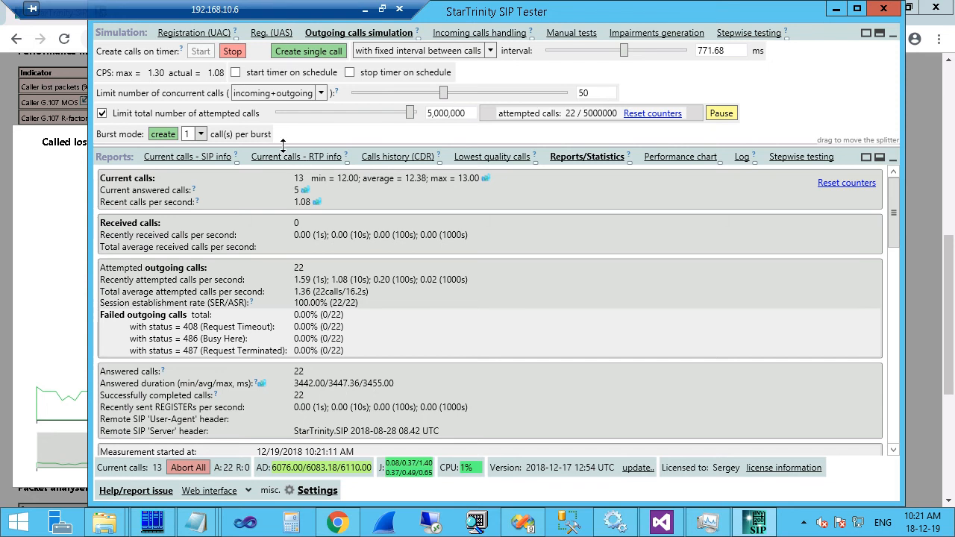
pyautogui.moveTo(283, 144); pyautogui.dragTo(274, 294)
# Change the music.wav playaudio maxtime in the CallXML script from 3418ms to 8s.
pyautogui.click(250, 219)
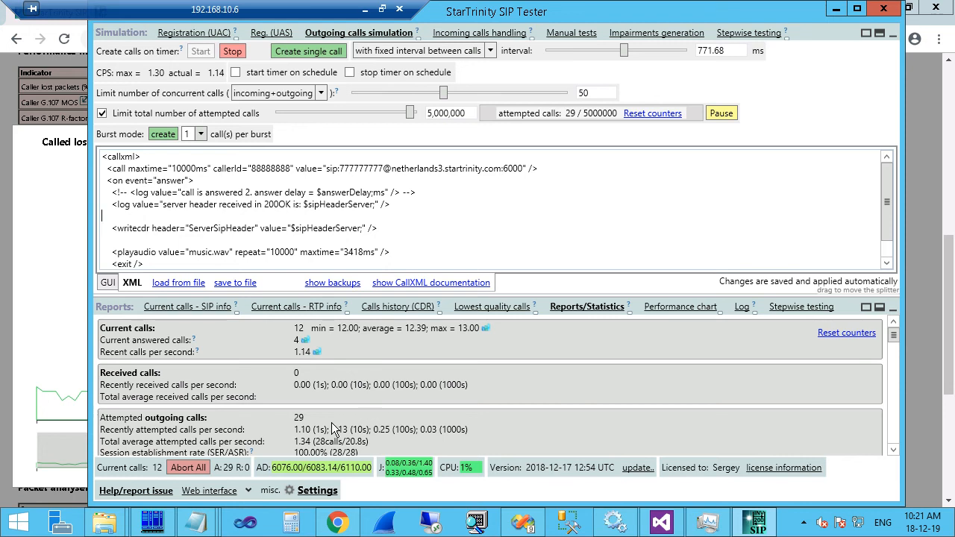
pyautogui.scroll(-1, 338, 428)
pyautogui.scroll(-5, 337, 428)
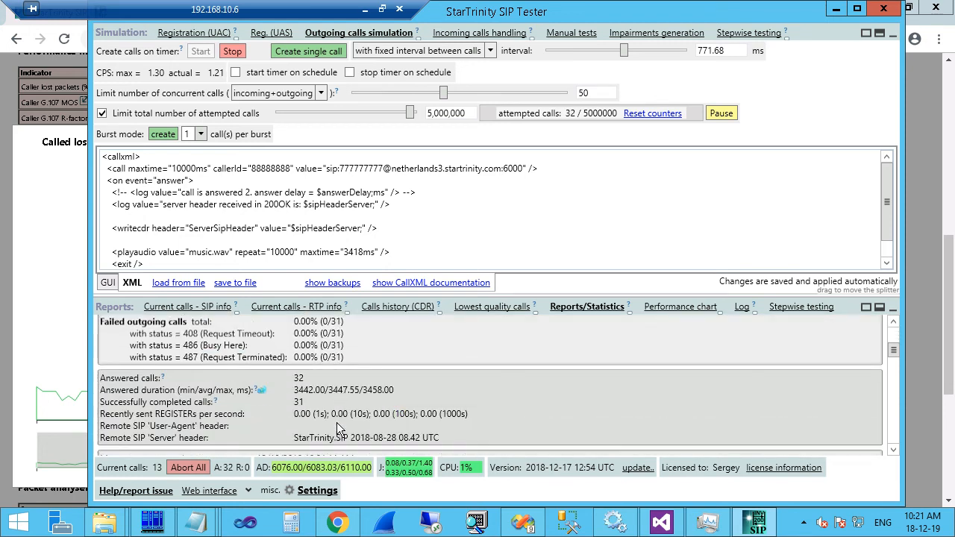
pyautogui.scroll(1, 329, 390)
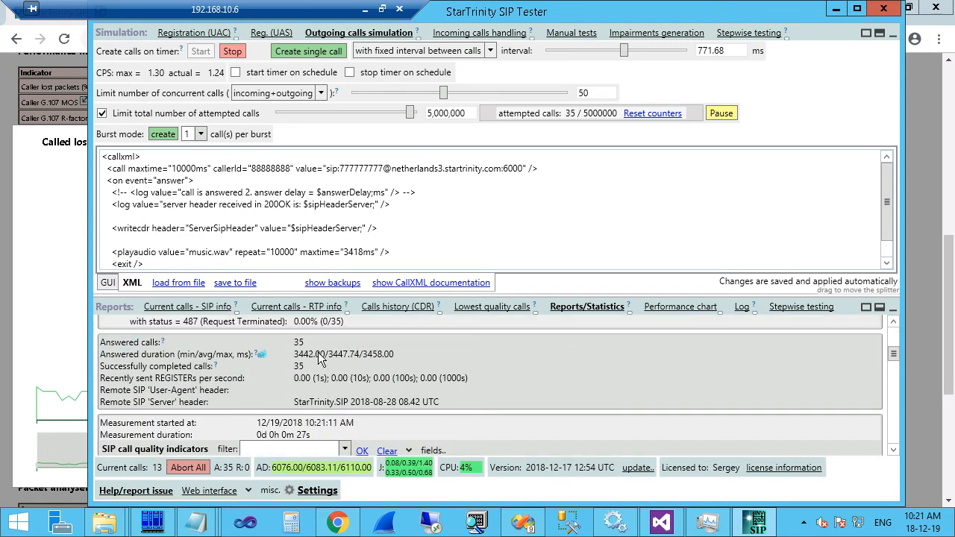
pyautogui.scroll(1, 322, 361)
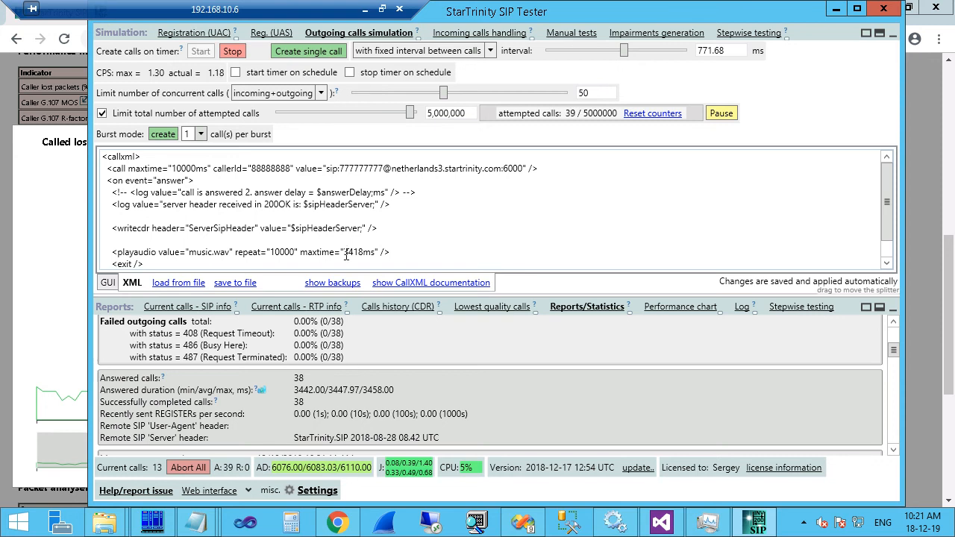
pyautogui.moveTo(344, 254); pyautogui.dragTo(372, 255)
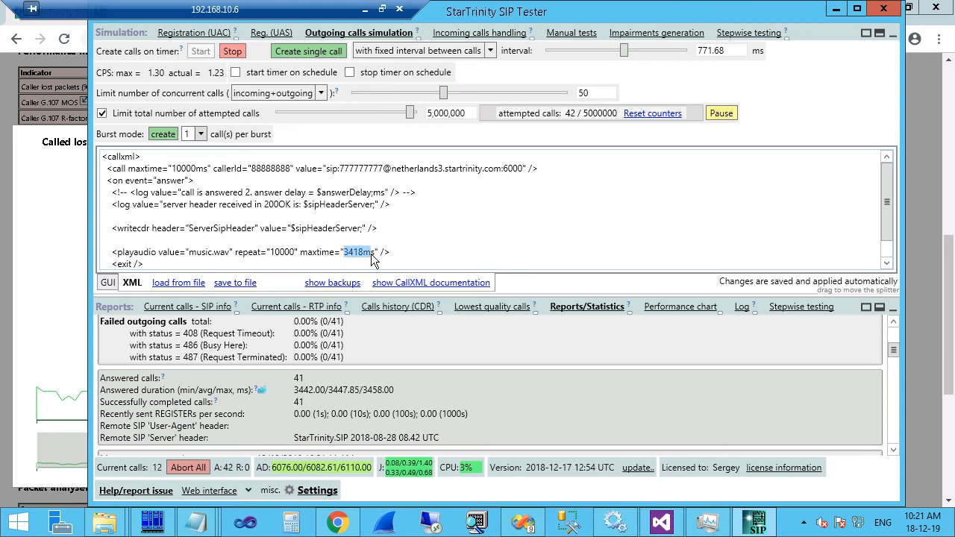
pyautogui.write('8')
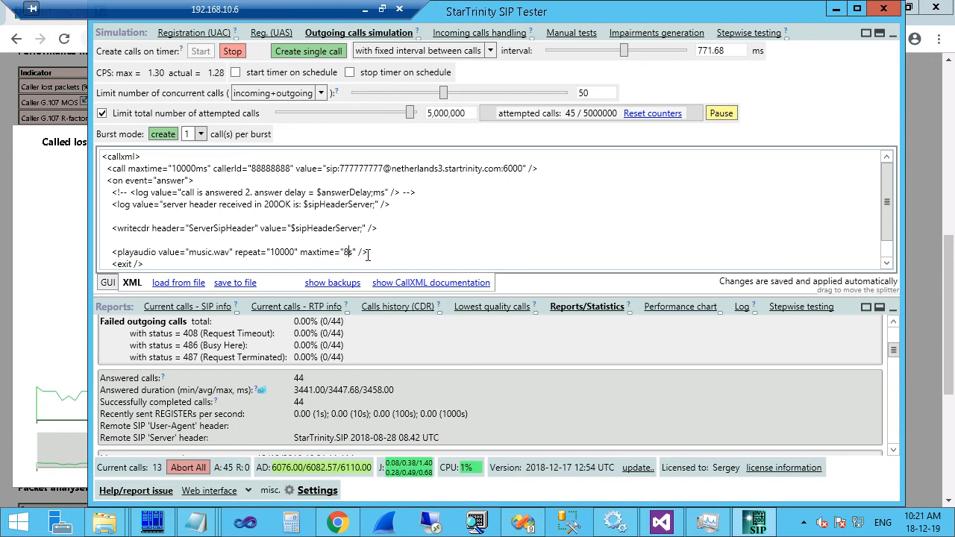
pyautogui.scroll(-2, 336, 409)
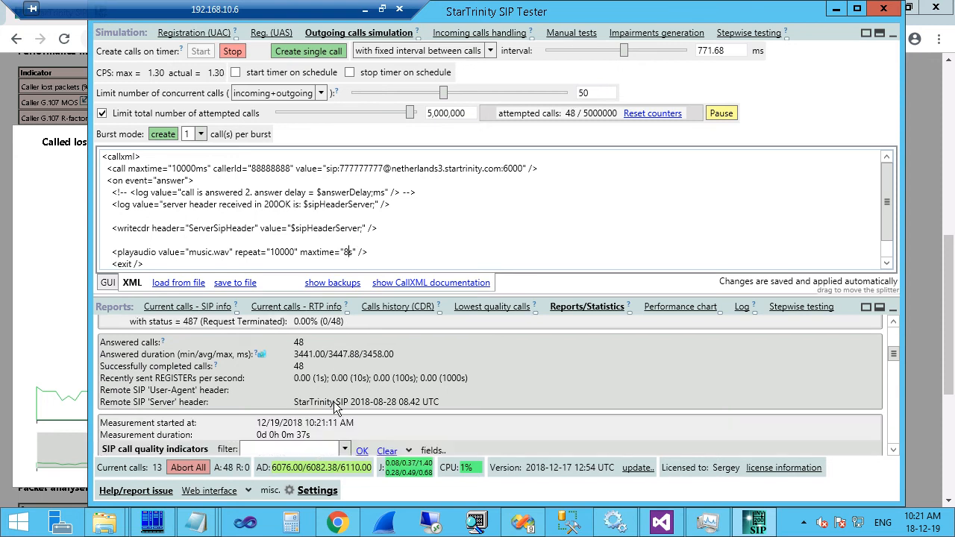
pyautogui.scroll(1, 332, 394)
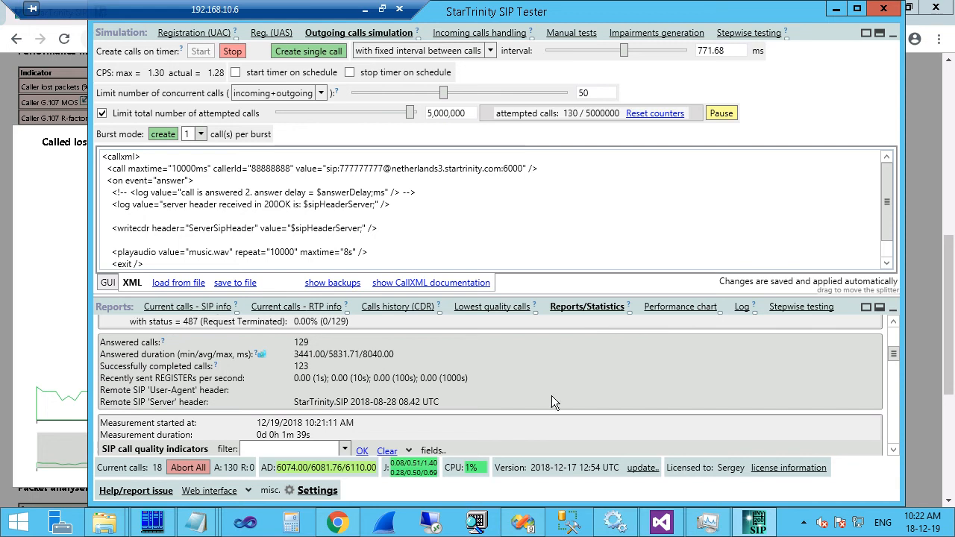
# Pop the Reports/Statistics panel out into a separate, maximized window.
pyautogui.click(629, 313)
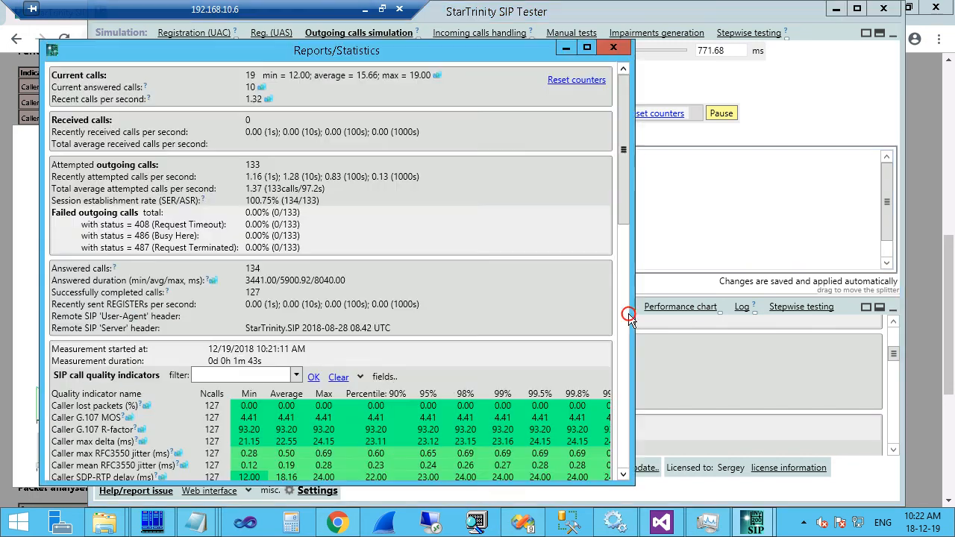
pyautogui.click(891, 351)
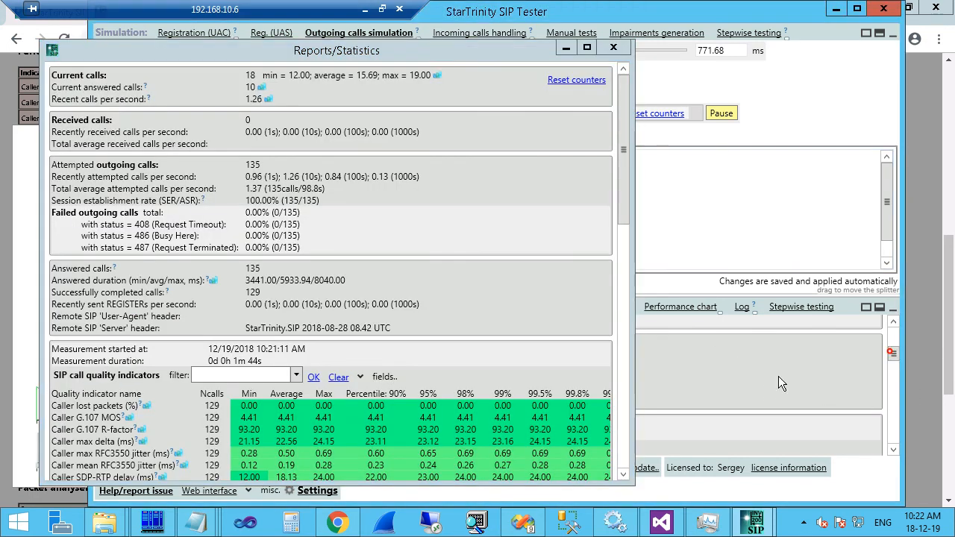
pyautogui.moveTo(502, 53); pyautogui.dragTo(953, 97)
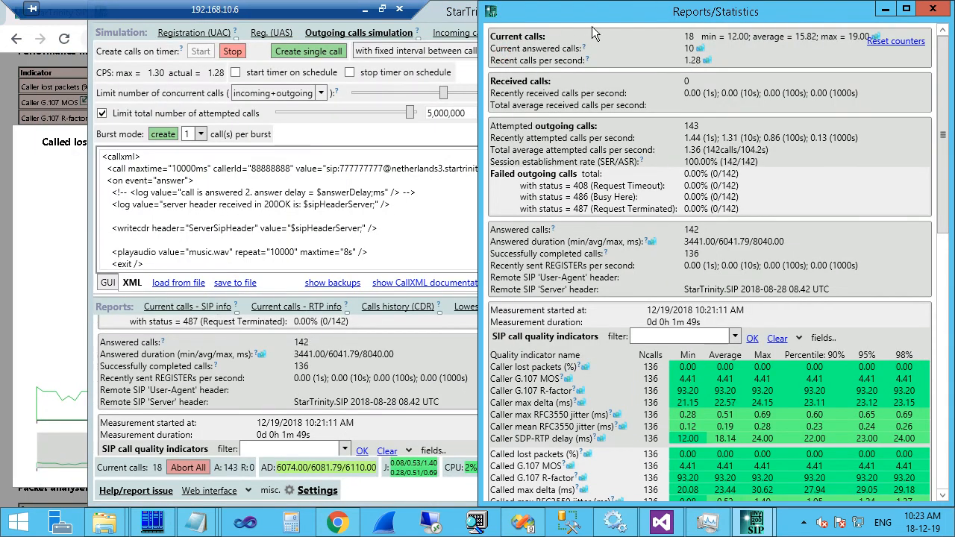
pyautogui.moveTo(592, 26); pyautogui.dragTo(592, 52)
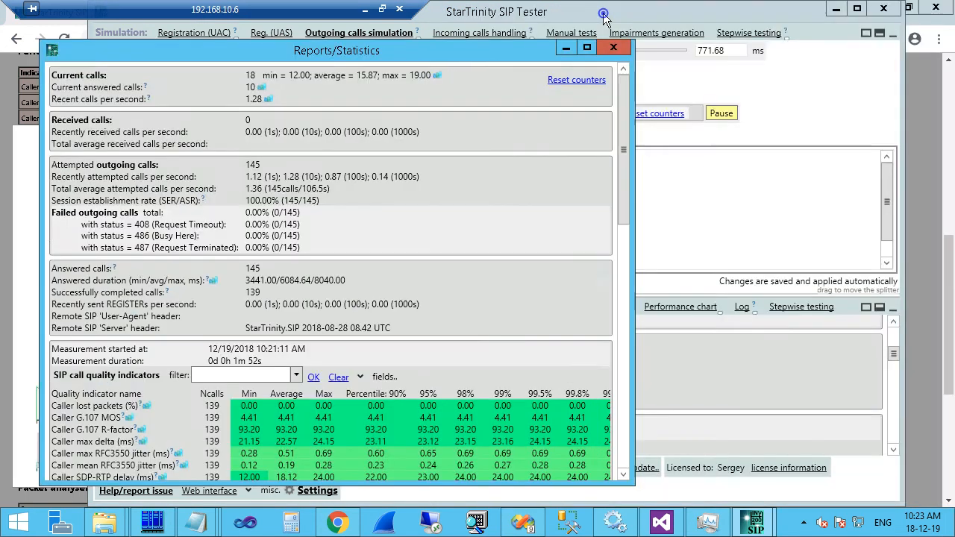
pyautogui.click(587, 50)
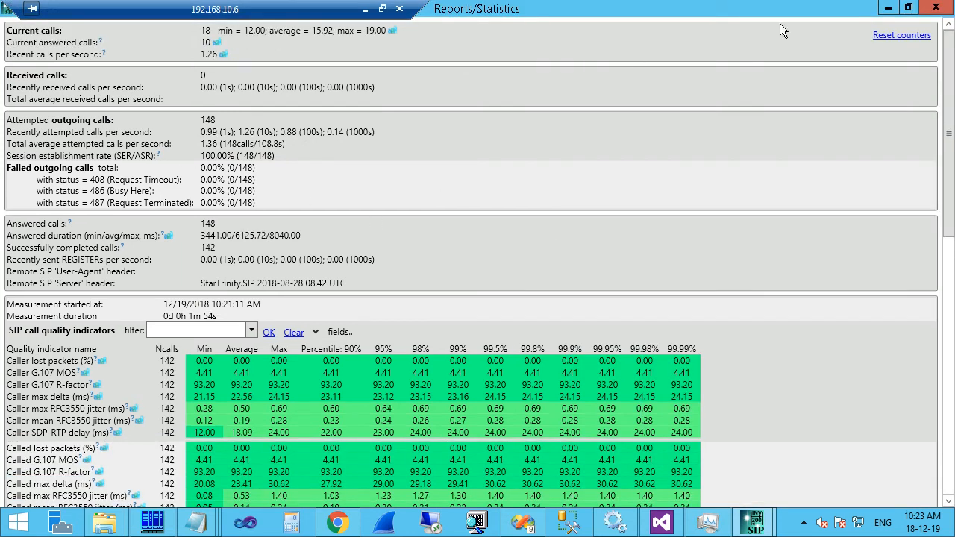
pyautogui.moveTo(946, 112); pyautogui.dragTo(950, 193)
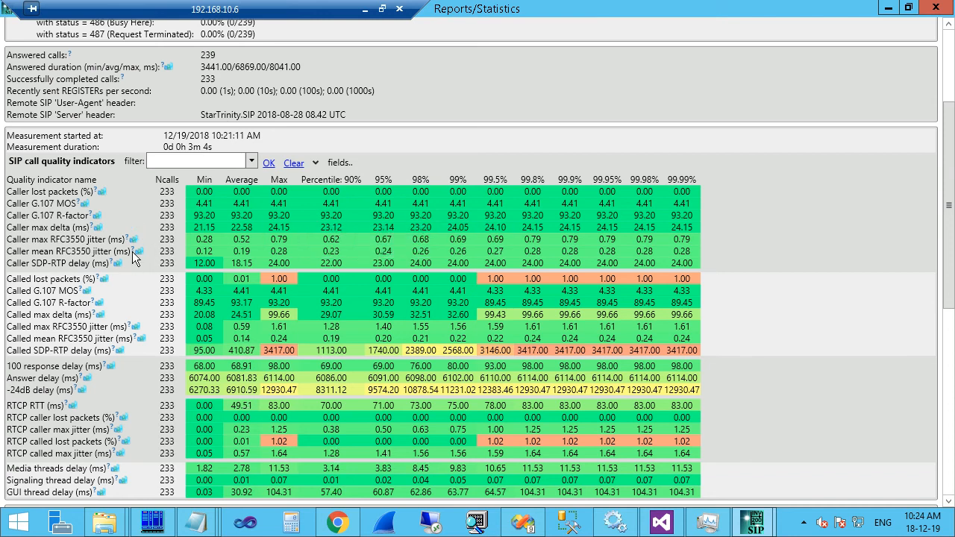
pyautogui.moveTo(134, 256)
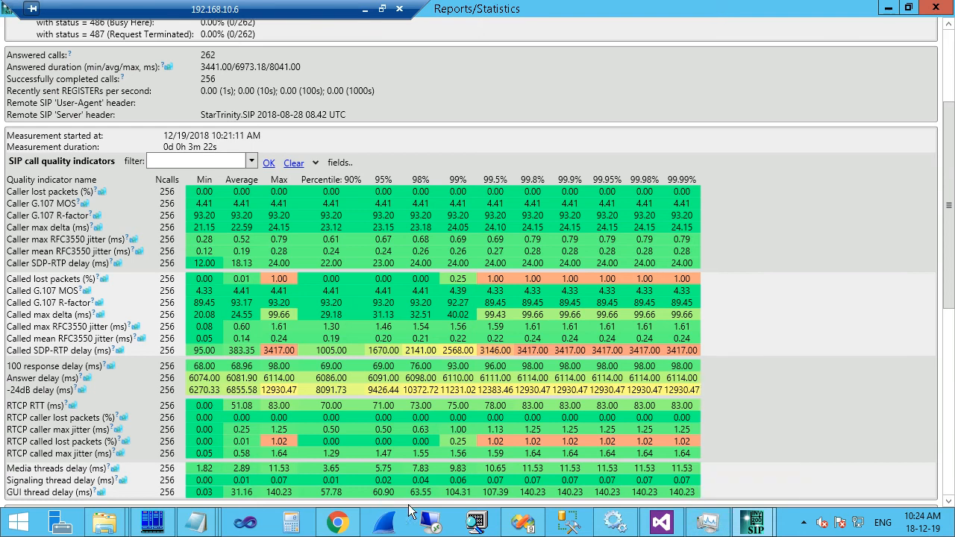
pyautogui.rightClick(787, 531)
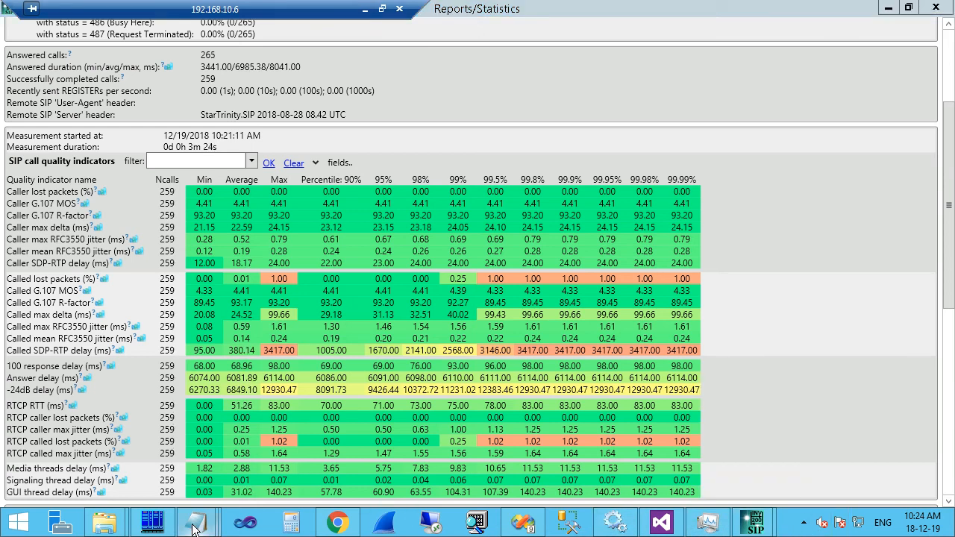
pyautogui.moveTo(192, 526)
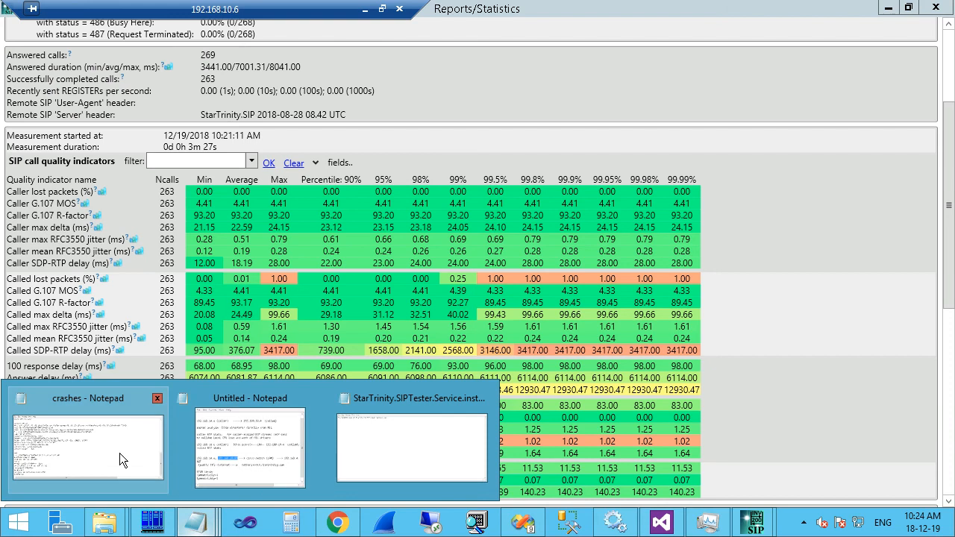
# Add a 'caller --SIP--> called' line below the existing notes.
pyautogui.click(274, 458)
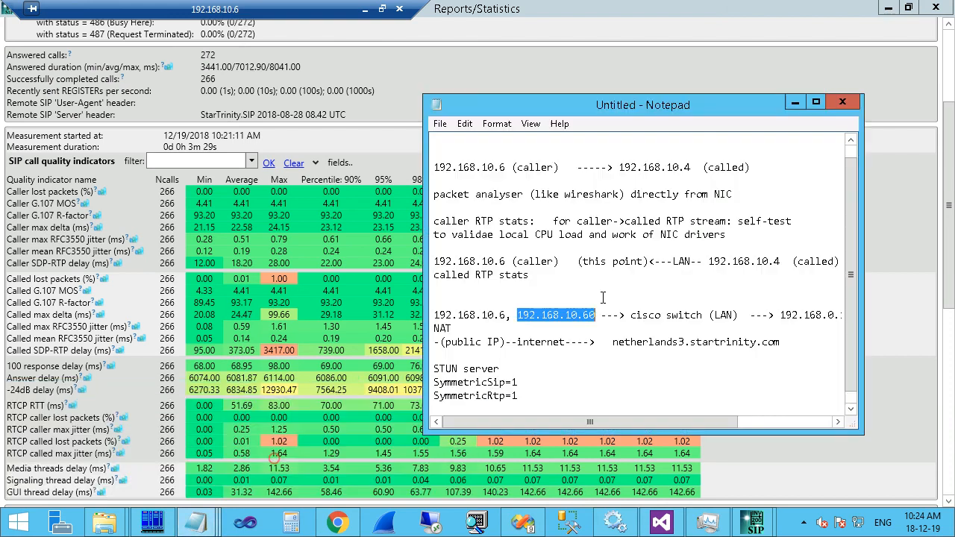
pyautogui.click(545, 390)
pyautogui.press('Return')
pyautogui.press('Return')
pyautogui.press('Return')
pyautogui.press('Return')
pyautogui.press('Return')
pyautogui.press('Return')
pyautogui.press('Return')
pyautogui.press('Return')
pyautogui.press('Return')
pyautogui.press('Return')
pyautogui.press('Return')
pyautogui.press('Return')
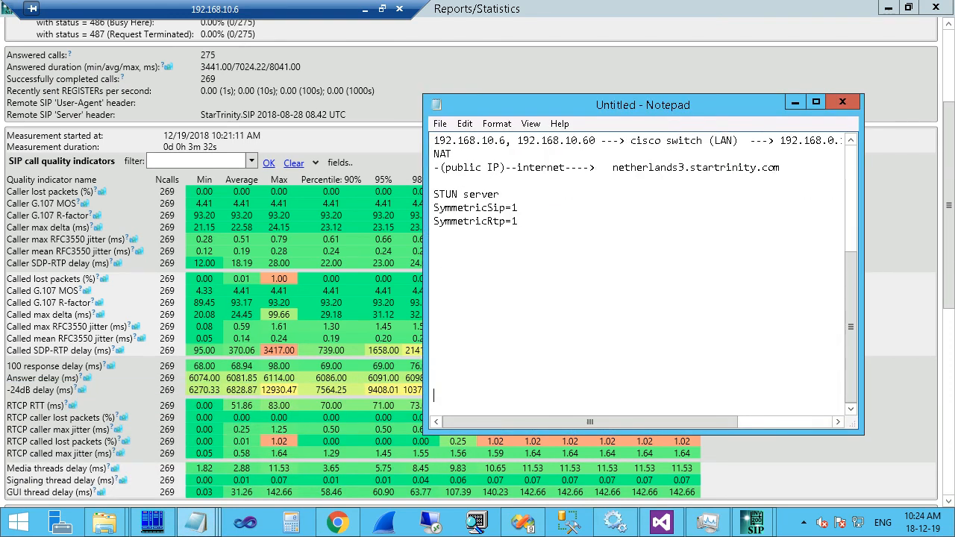
pyautogui.press('Return')
pyautogui.press('Return')
pyautogui.press('Return')
pyautogui.press('Up')
pyautogui.press('Up')
pyautogui.press('Up')
pyautogui.press('Up')
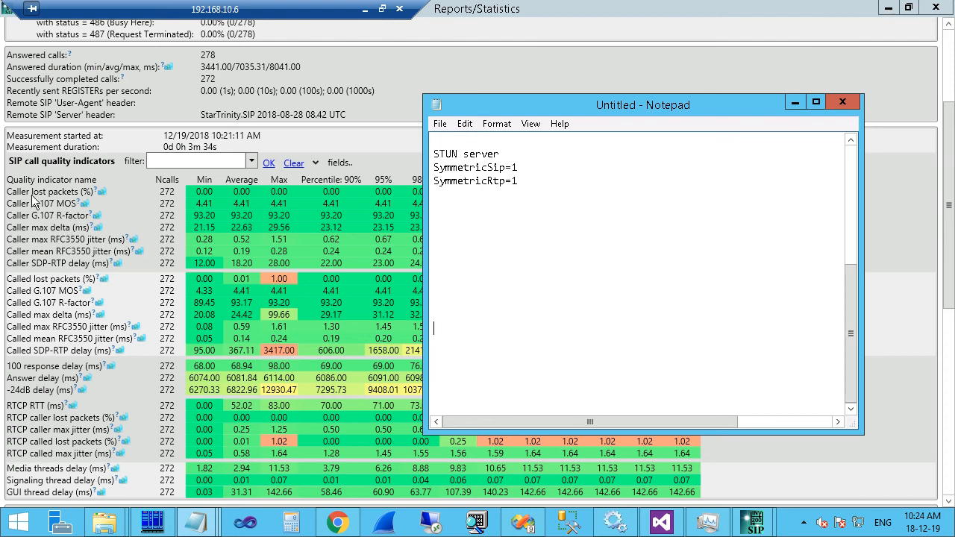
pyautogui.click(453, 305)
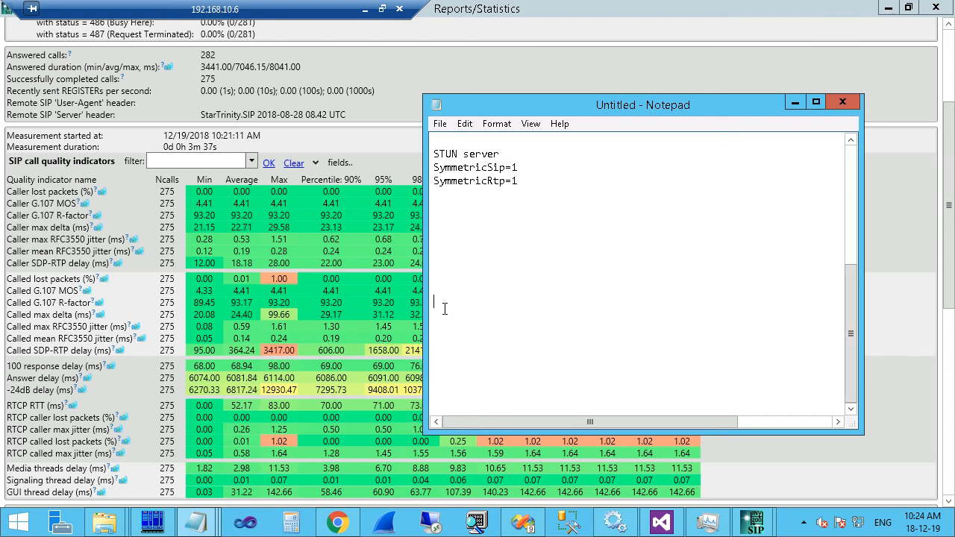
pyautogui.write('caller ---')
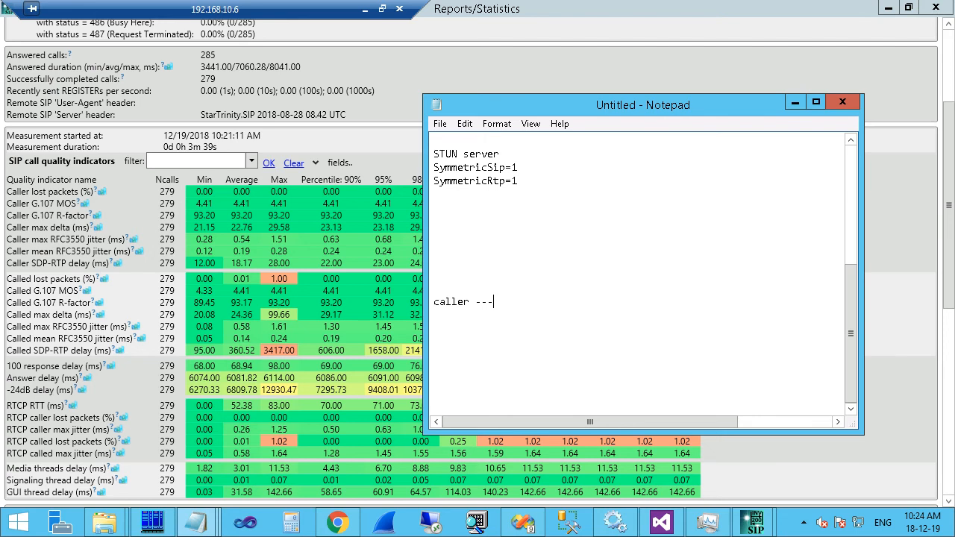
pyautogui.write('> called')
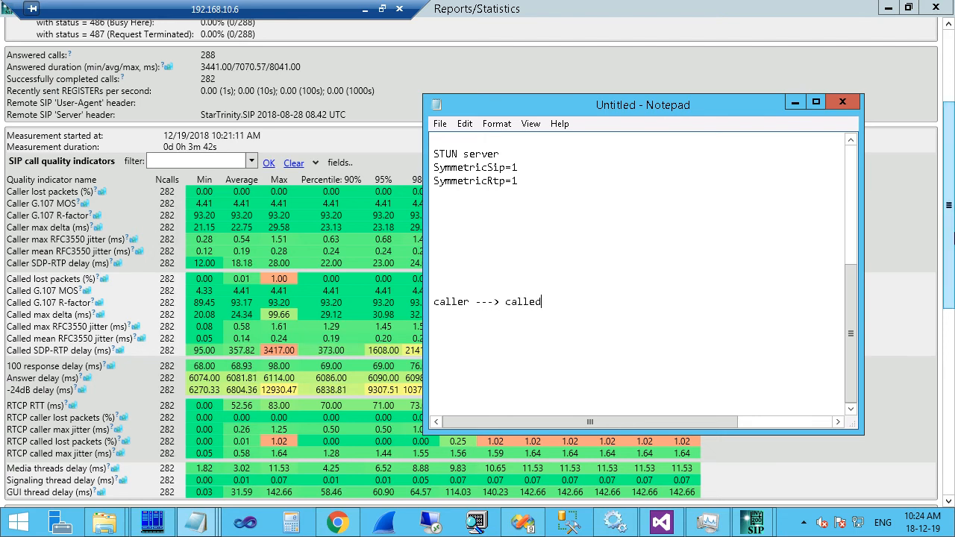
pyautogui.click(483, 302)
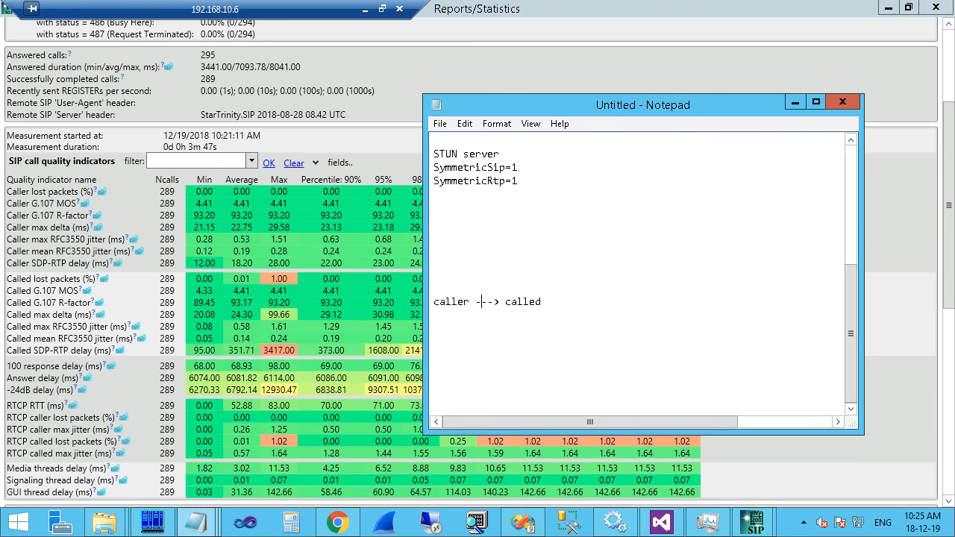
pyautogui.write('-SIP')
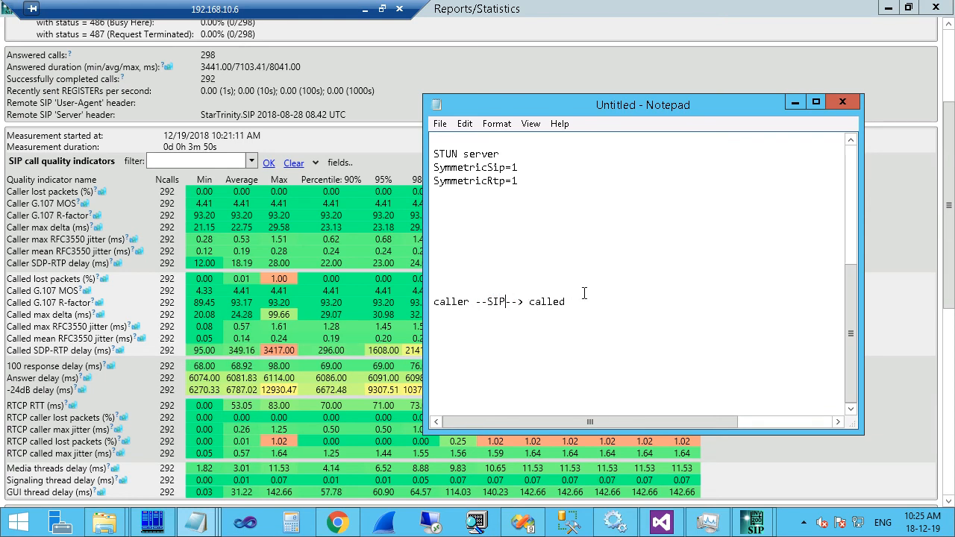
# Duplicate that line as a return 'caller <--RTP-- called' line.
pyautogui.moveTo(582, 290); pyautogui.dragTo(582, 302)
pyautogui.hotkey('ctrl', 'c')
pyautogui.click(578, 302)
pyautogui.hotkey('ctrl', 'v')
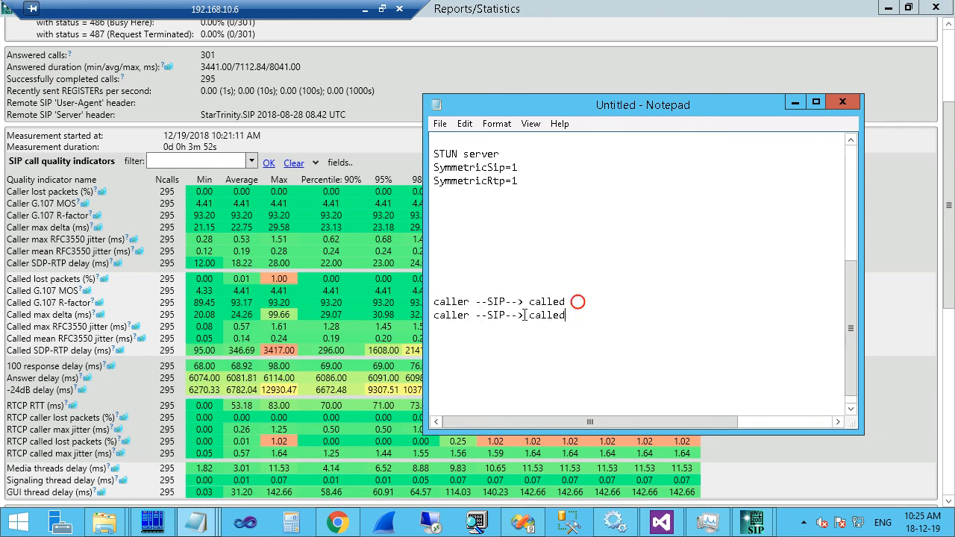
pyautogui.click(477, 315)
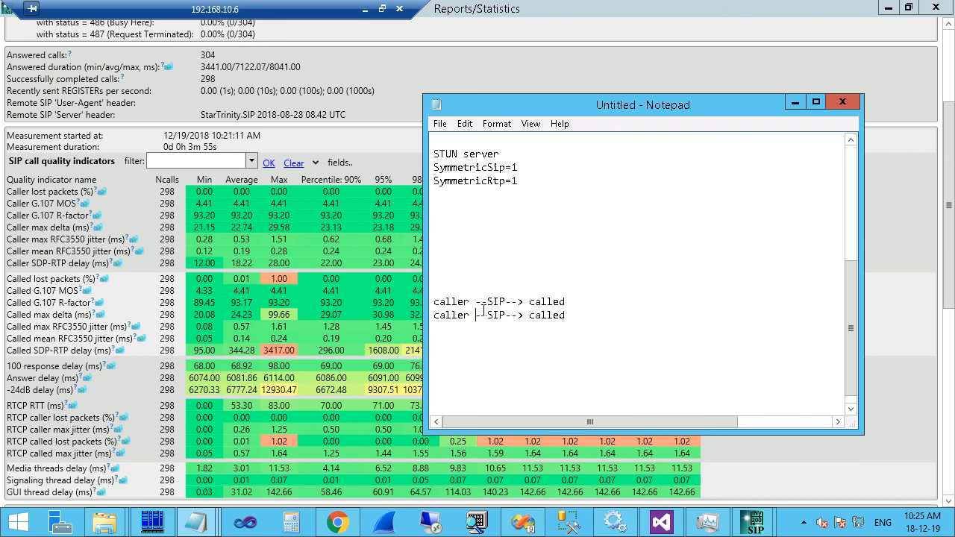
pyautogui.write('<')
pyautogui.click(496, 315)
pyautogui.write('RTP')
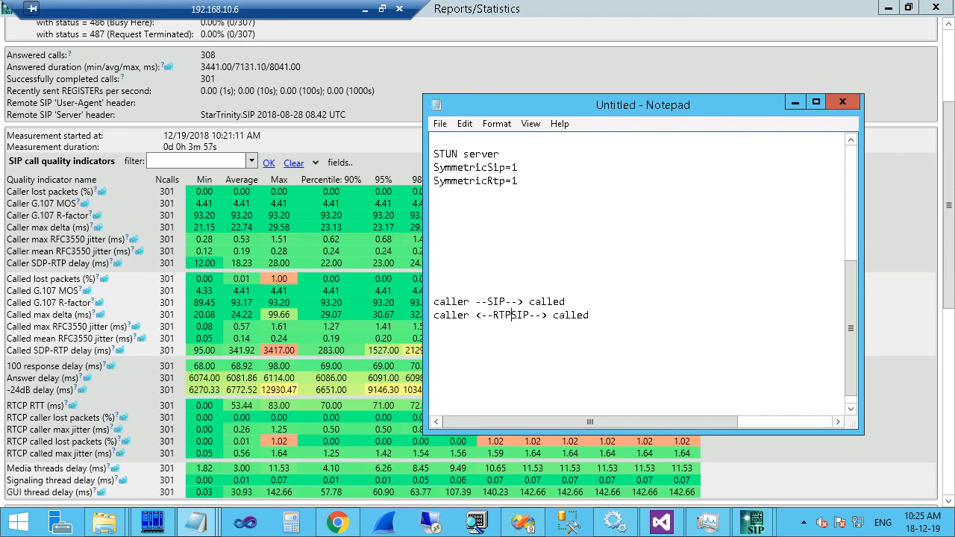
pyautogui.press('Delete')
pyautogui.press('Delete')
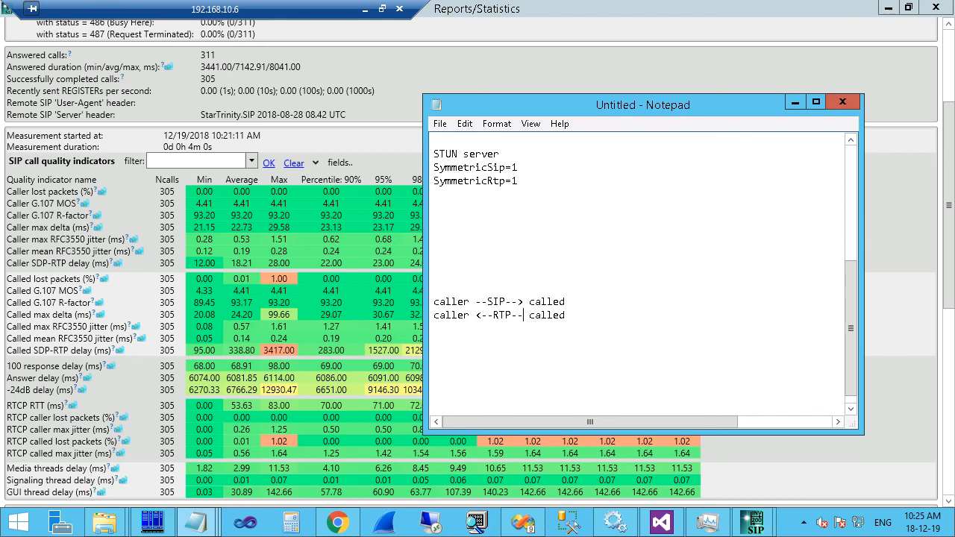
# Add an '(called XXXX RTP fields)' line and 'G.107 MOS = function of packet loss and jitter at caller NI'.
pyautogui.press('Return')
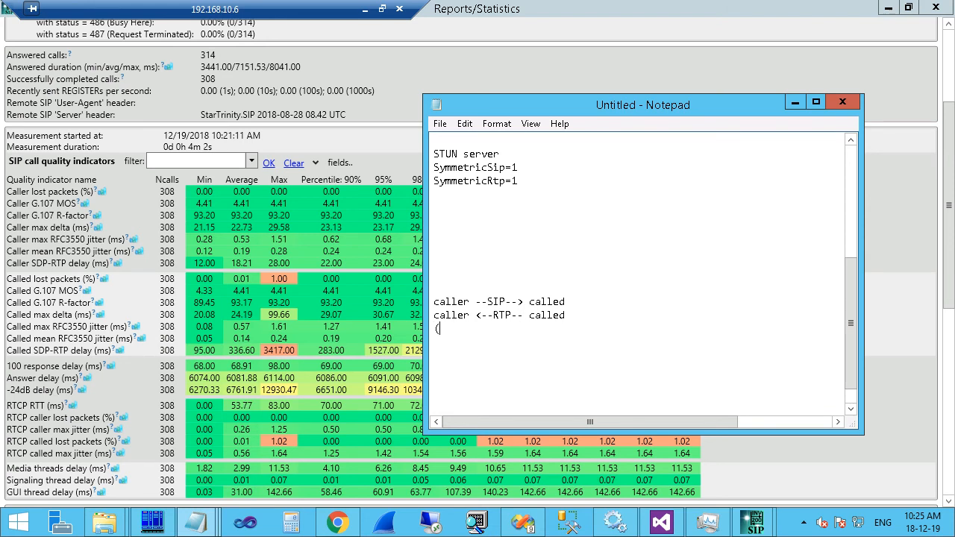
pyautogui.write('(calledXXXX R')
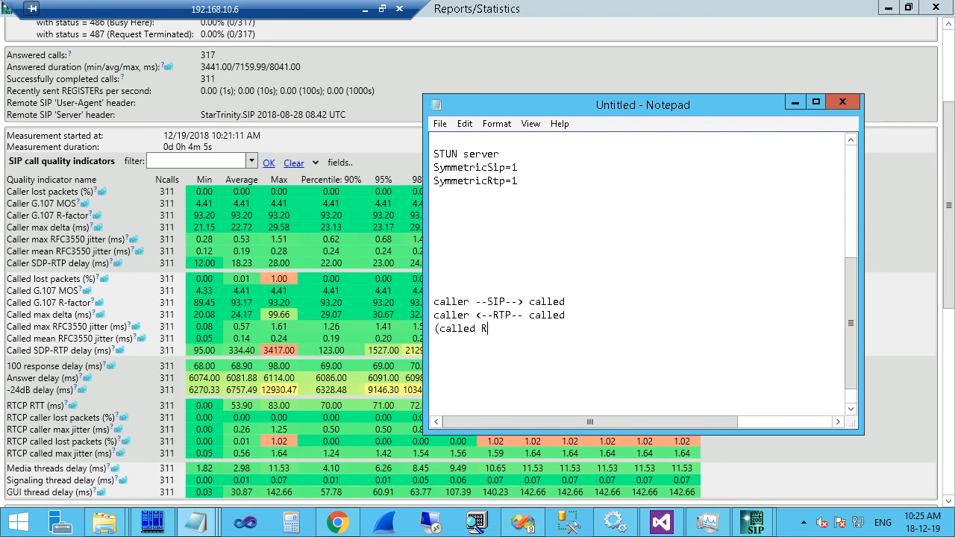
pyautogui.write('TP fields')
pyautogui.click(477, 328)
pyautogui.write('XXXX')
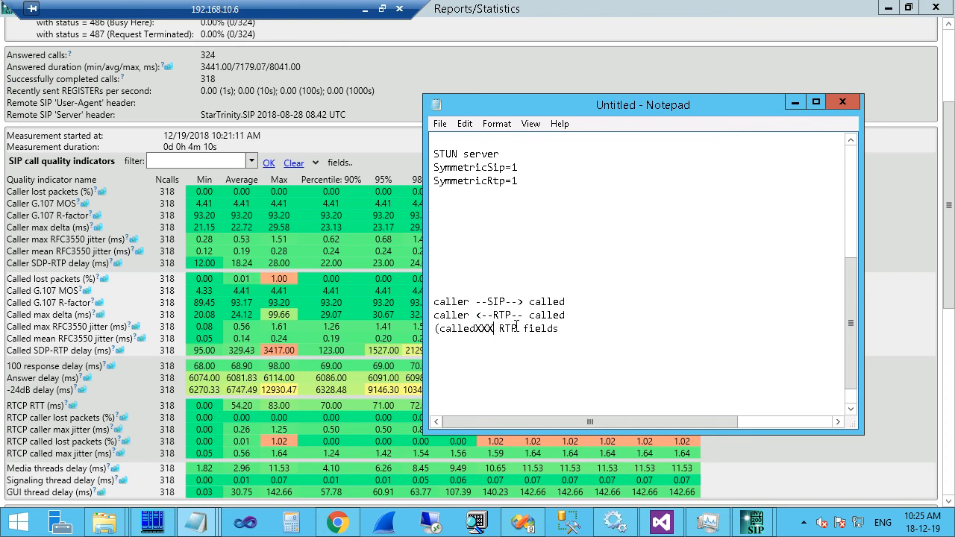
pyautogui.click(570, 331)
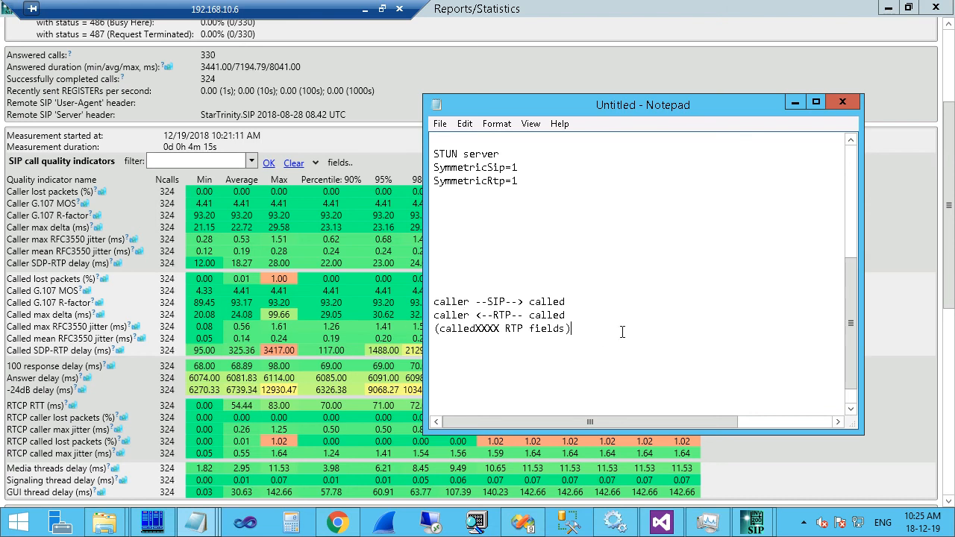
pyautogui.press('Return')
pyautogui.write('G.107')
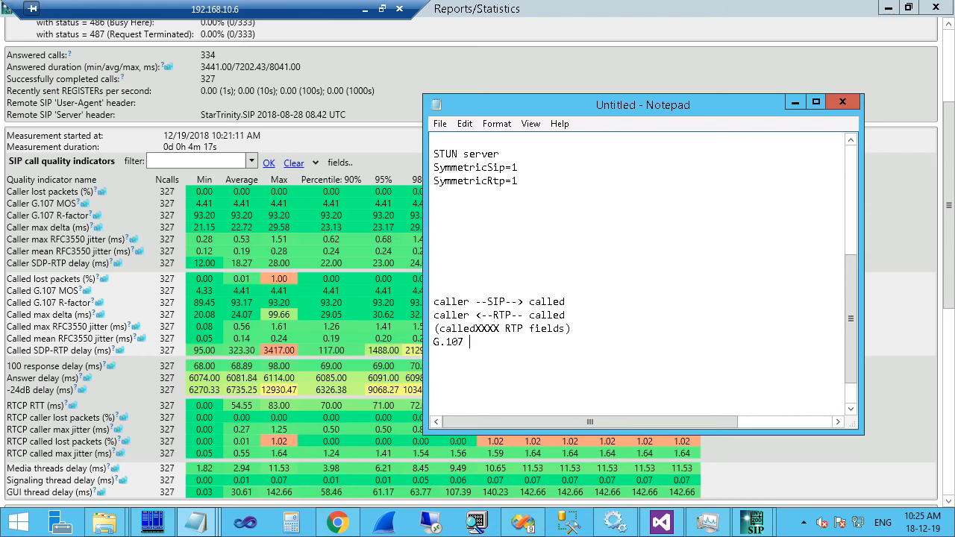
pyautogui.write(' MOS =')
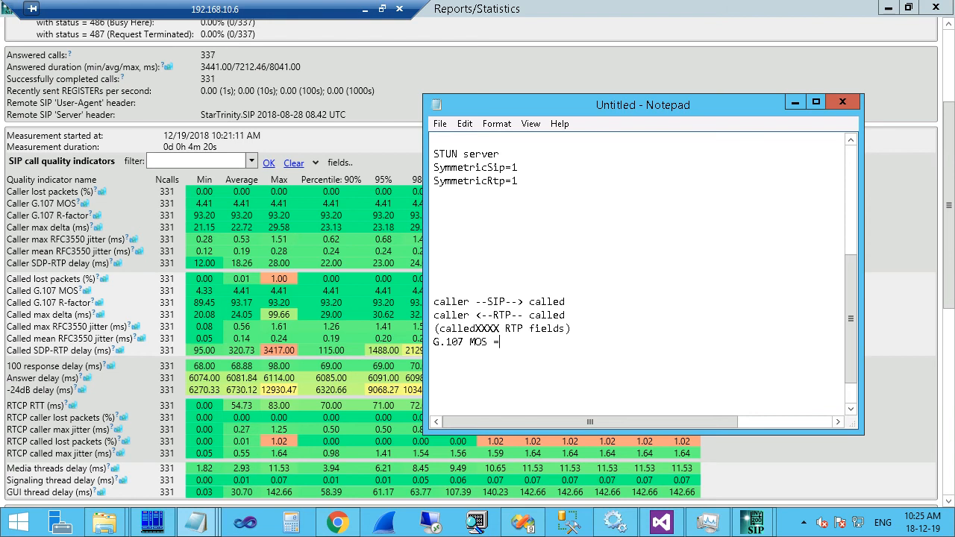
pyautogui.write(' funct')
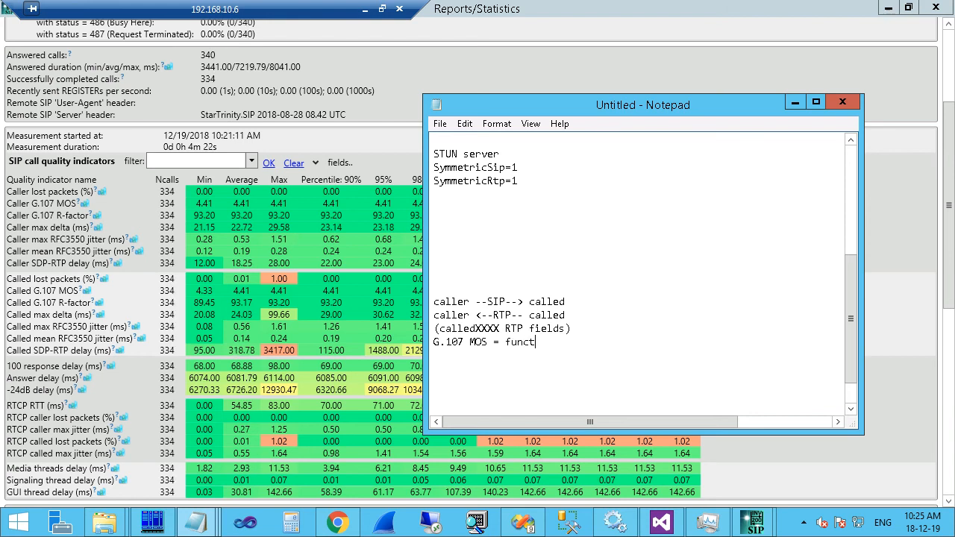
pyautogui.write('ion of ')
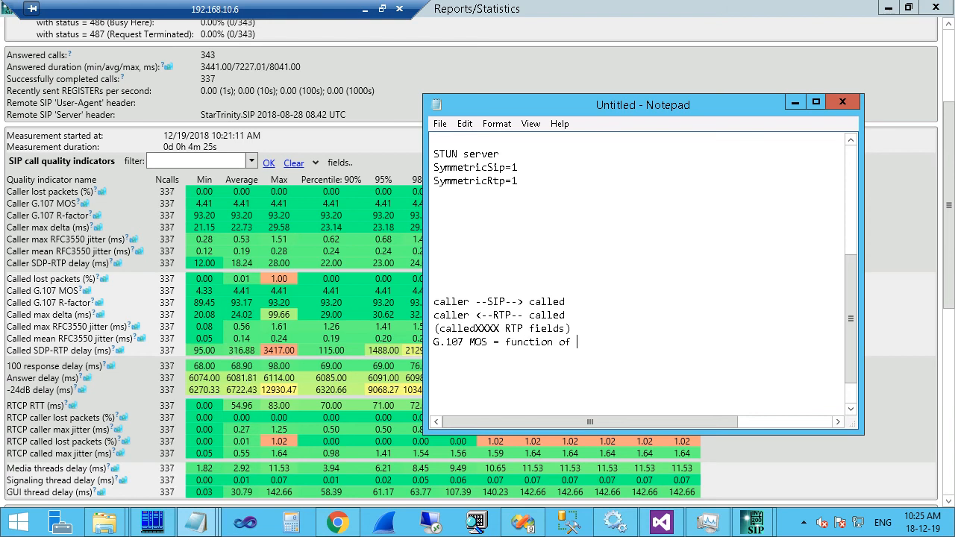
pyautogui.write('packet loss and jitter')
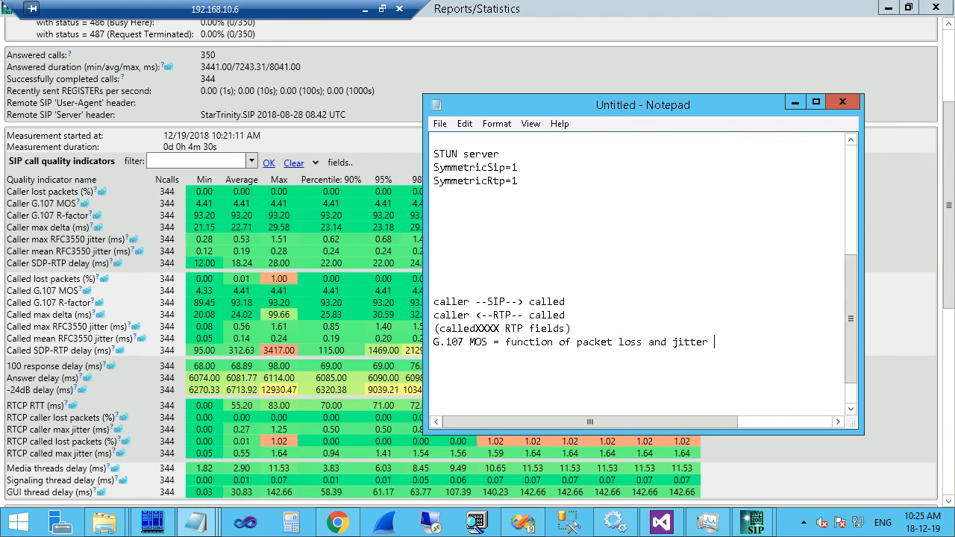
pyautogui.write(' at ca')
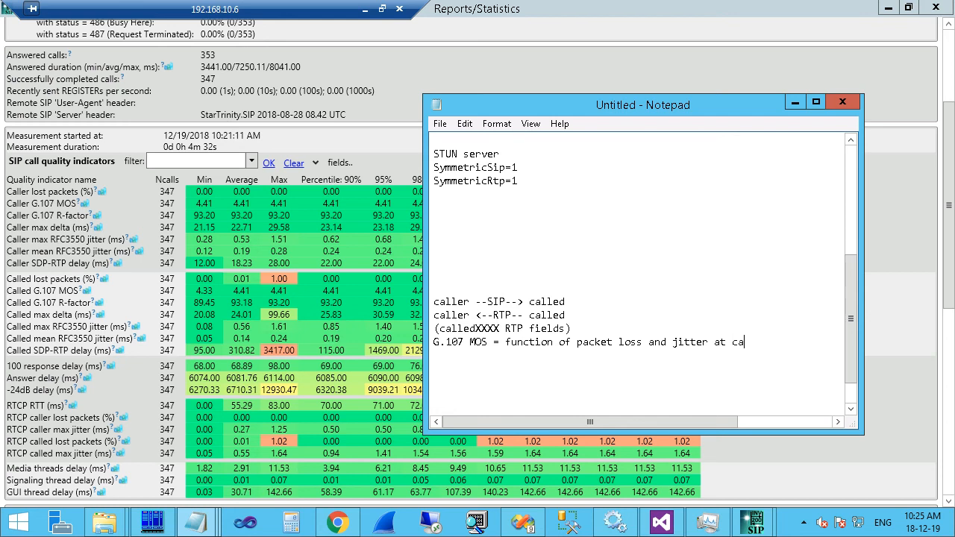
pyautogui.write('ller NIC')
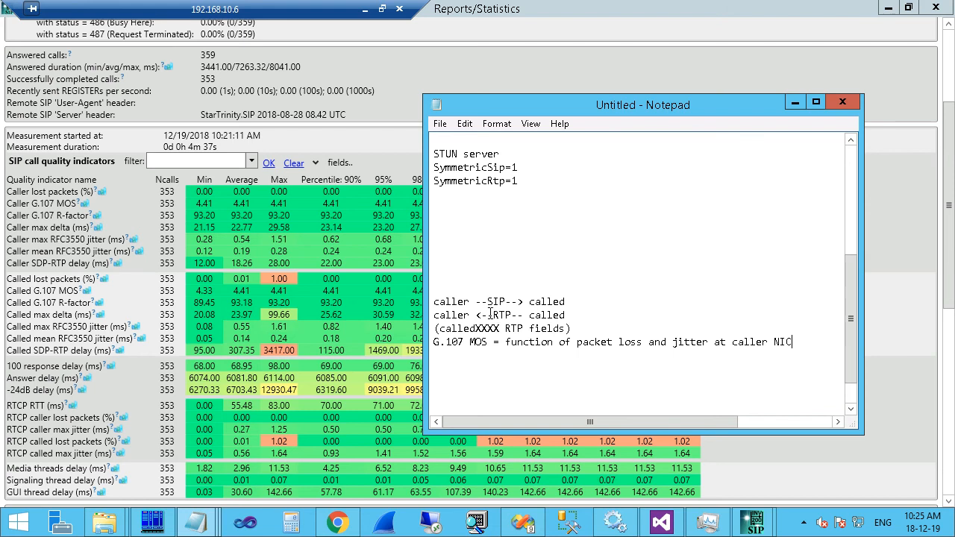
# Insert '(loss) in internet' after RTP on the return line.
pyautogui.moveTo(486, 315)
pyautogui.mouseDown()
pyautogui.moveTo(511, 316)
pyautogui.moveTo(498, 314)
pyautogui.mouseUp()
pyautogui.click(511, 315)
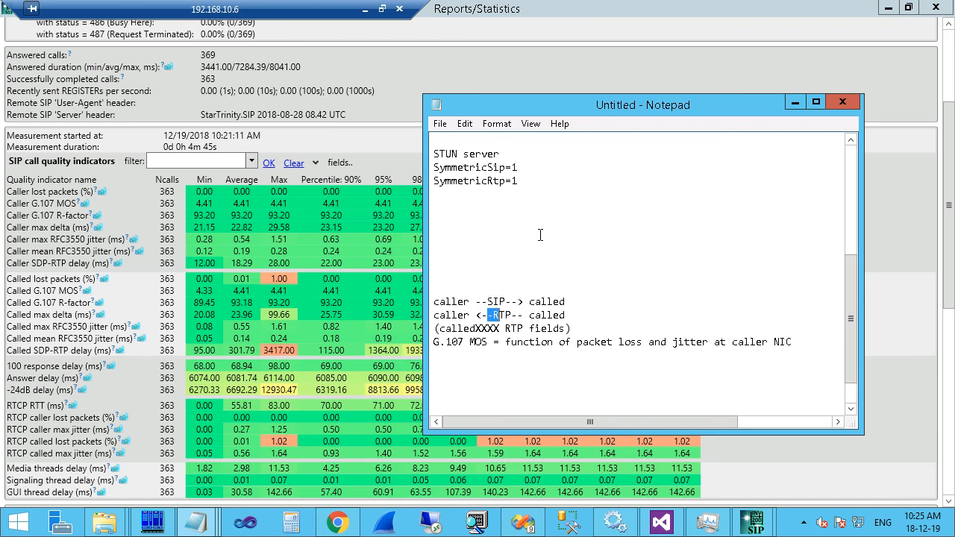
pyautogui.click(512, 315)
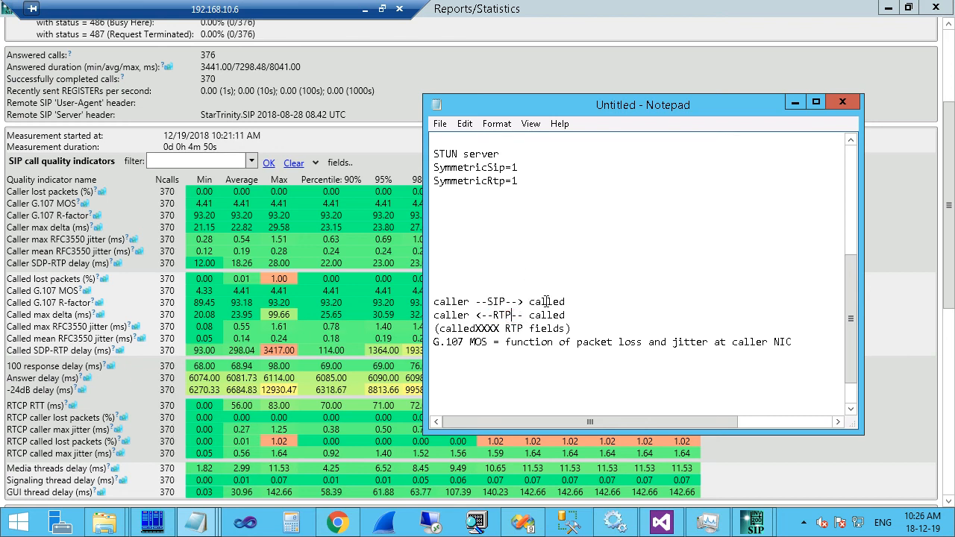
pyautogui.write('(loss)')
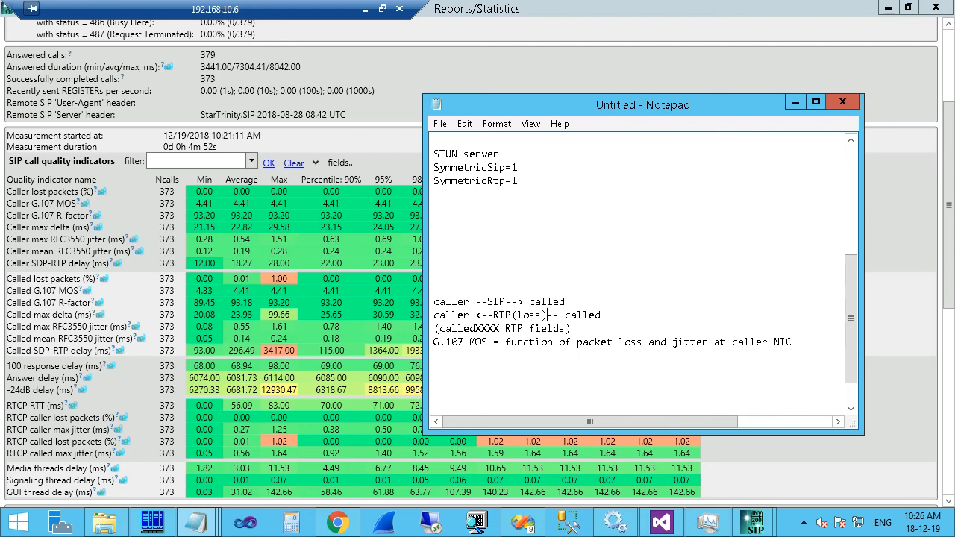
pyautogui.write('in ')
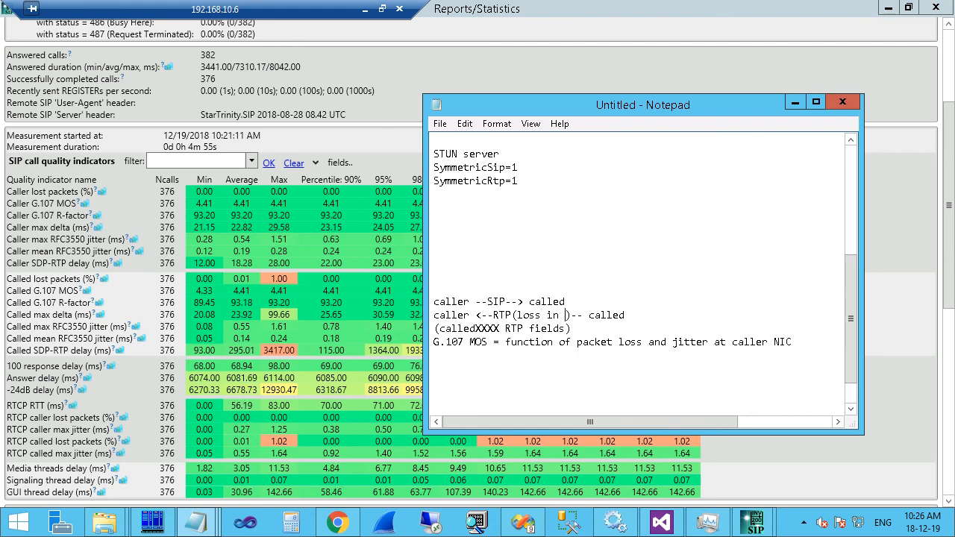
pyautogui.write('internet')
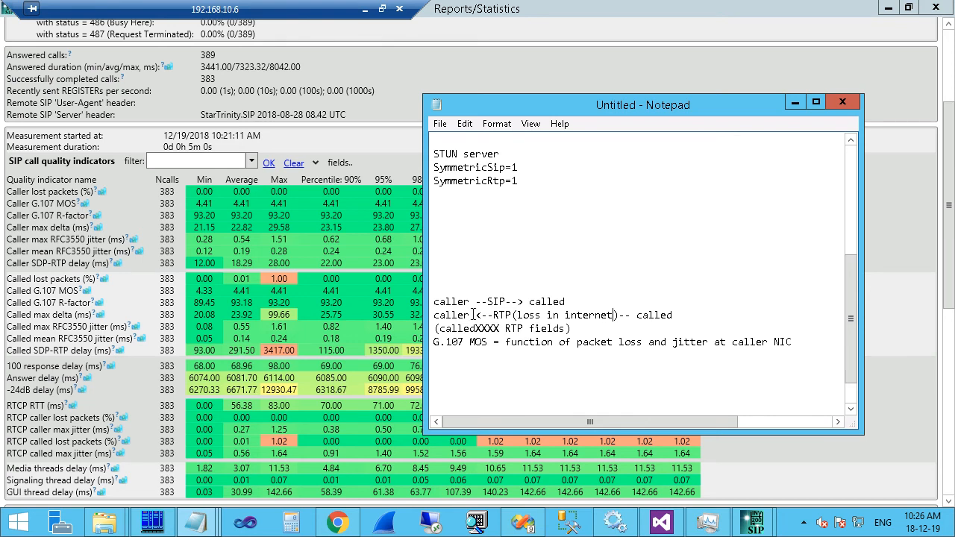
# Paste a 'no loss' copy of the RTP line and append '----> another provider --(loss happens here)' to the SIP line.
pyautogui.moveTo(470, 315); pyautogui.dragTo(482, 316)
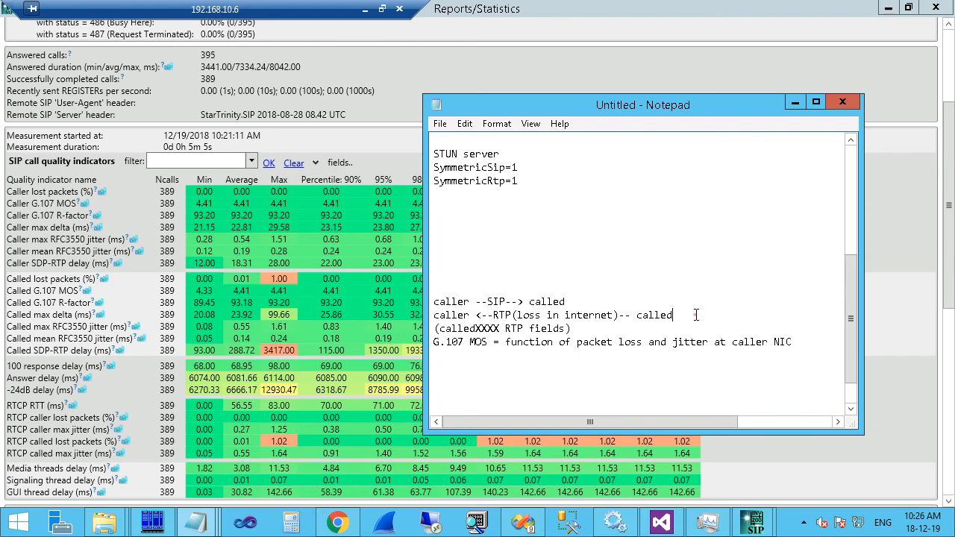
pyautogui.moveTo(695, 316); pyautogui.dragTo(693, 302)
pyautogui.hotkey('ctrl', 'c')
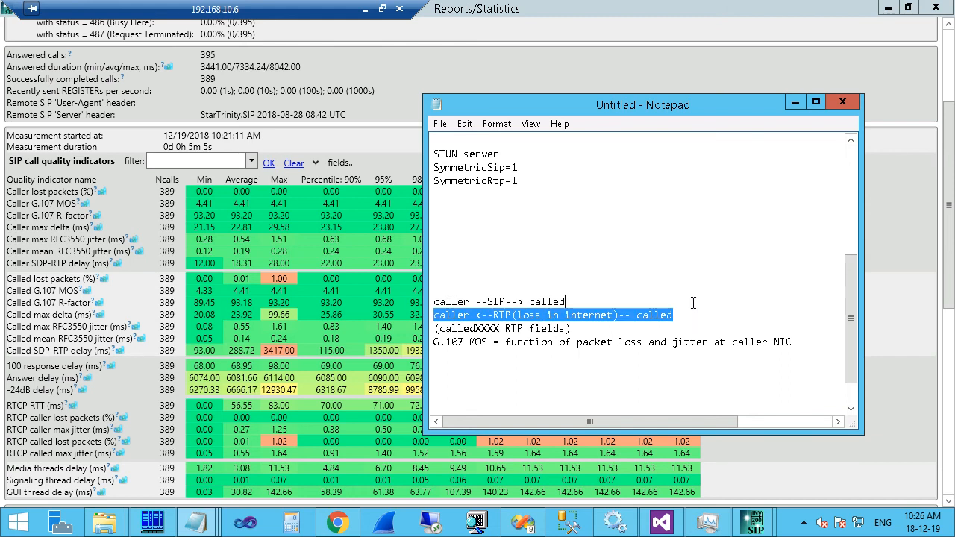
pyautogui.click(809, 341)
pyautogui.press('Return')
pyautogui.press('Return')
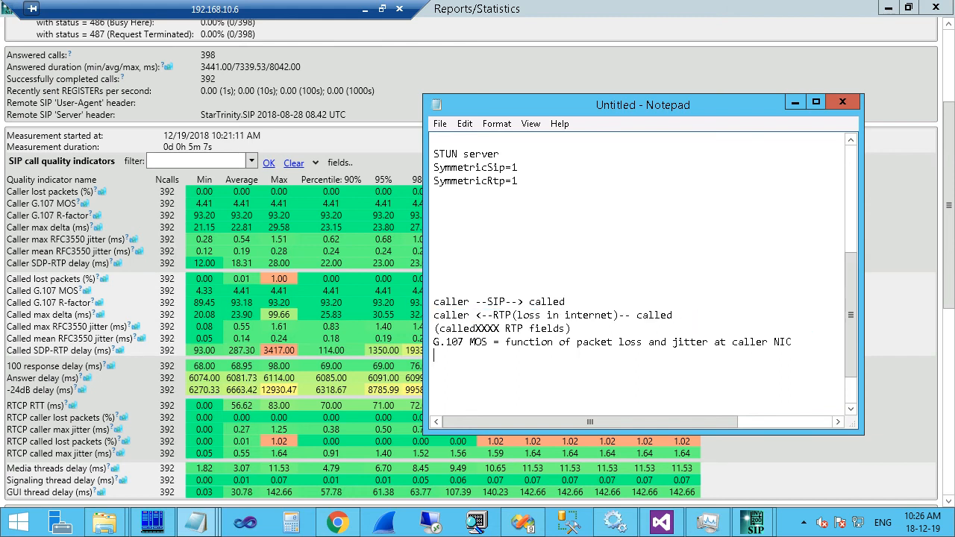
pyautogui.hotkey('ctrl', 'v')
pyautogui.click(518, 368)
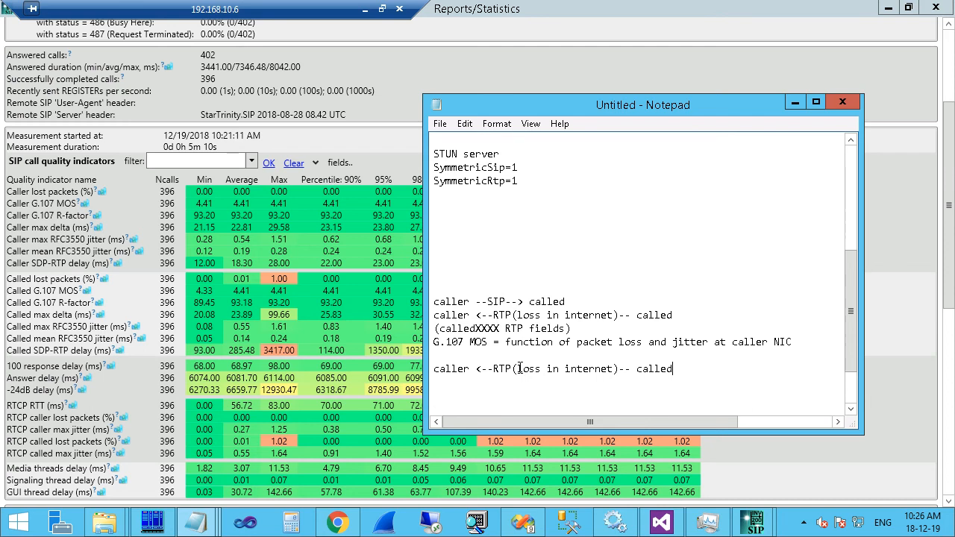
pyautogui.write('no')
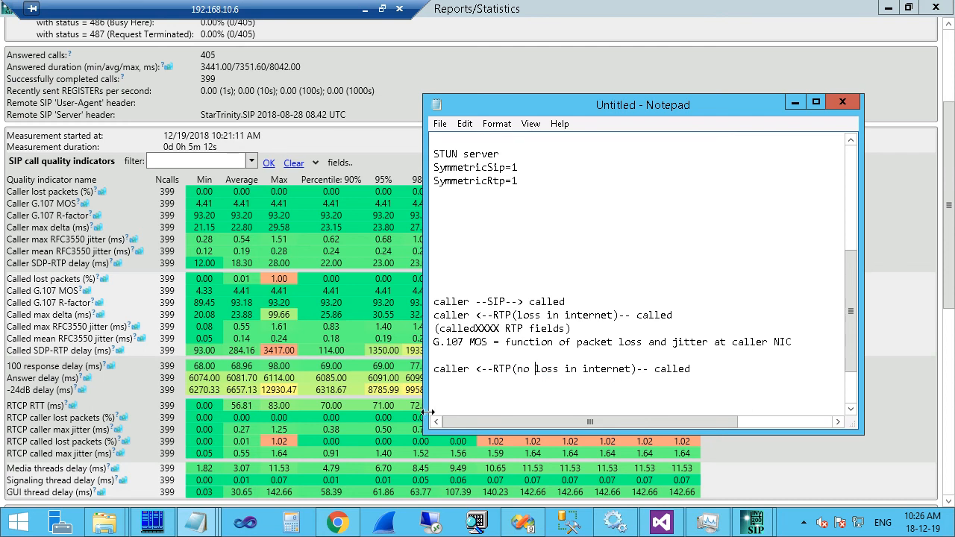
pyautogui.click(710, 369)
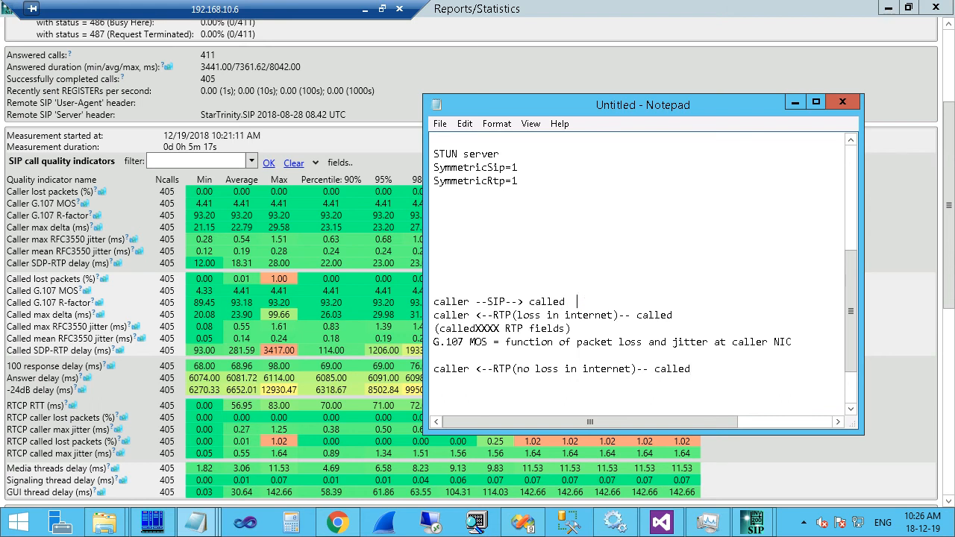
pyautogui.write('----> ')
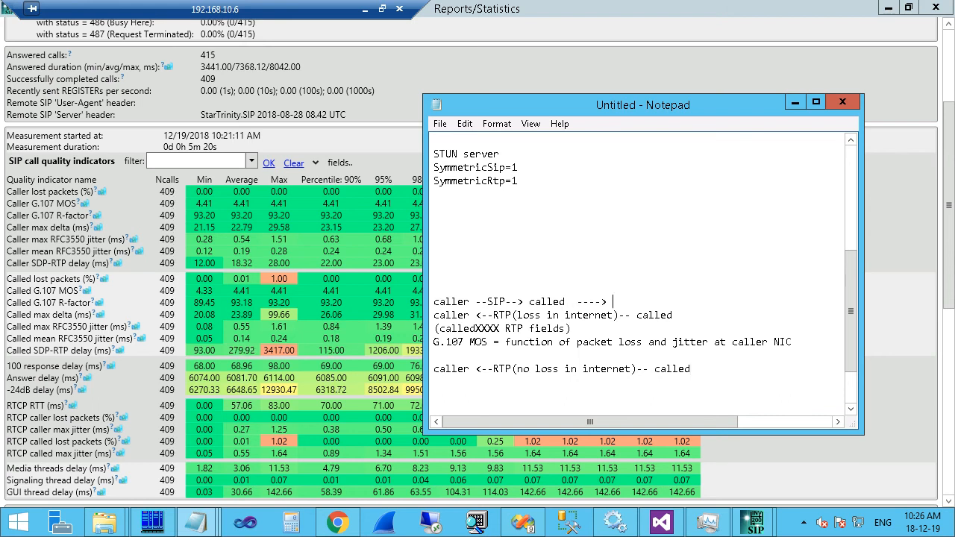
pyautogui.write('another pro')
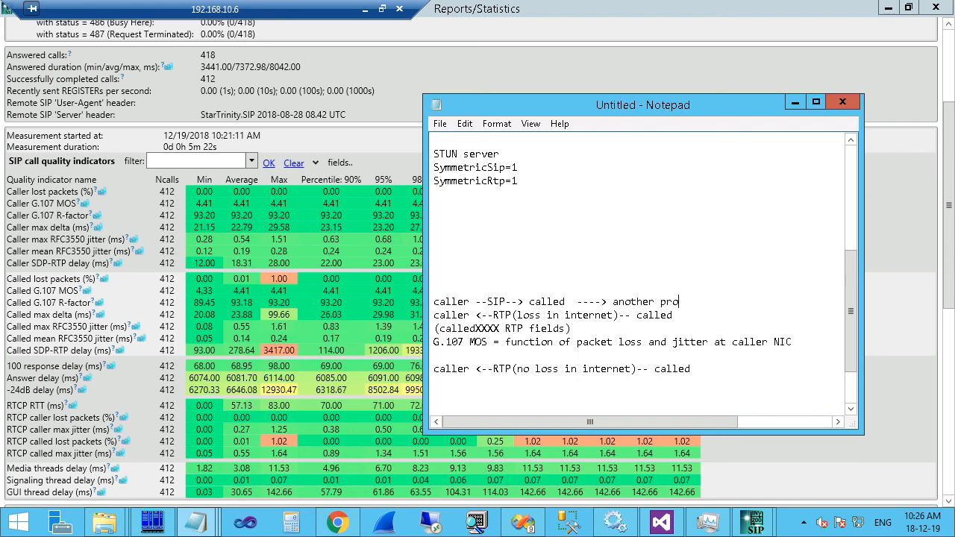
pyautogui.write('vider')
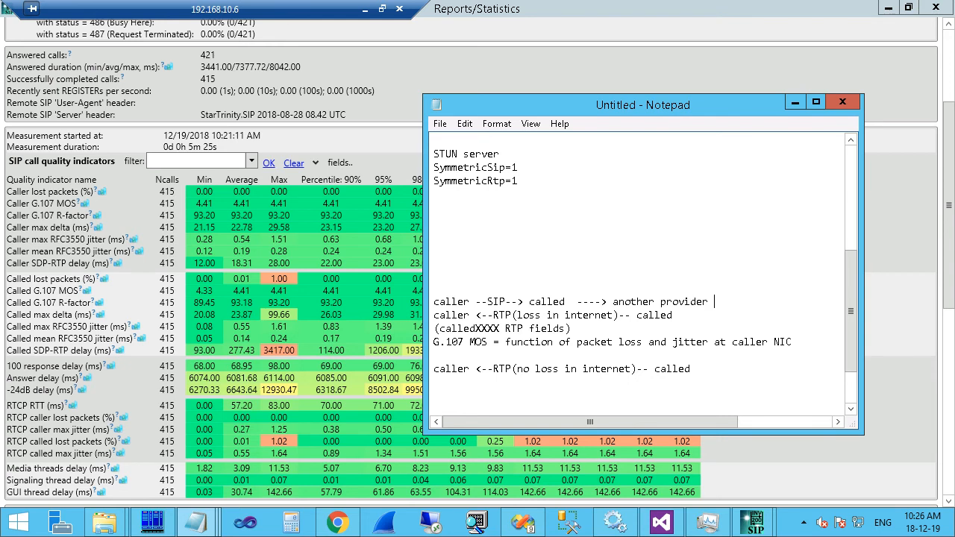
pyautogui.write(' --(loss happen')
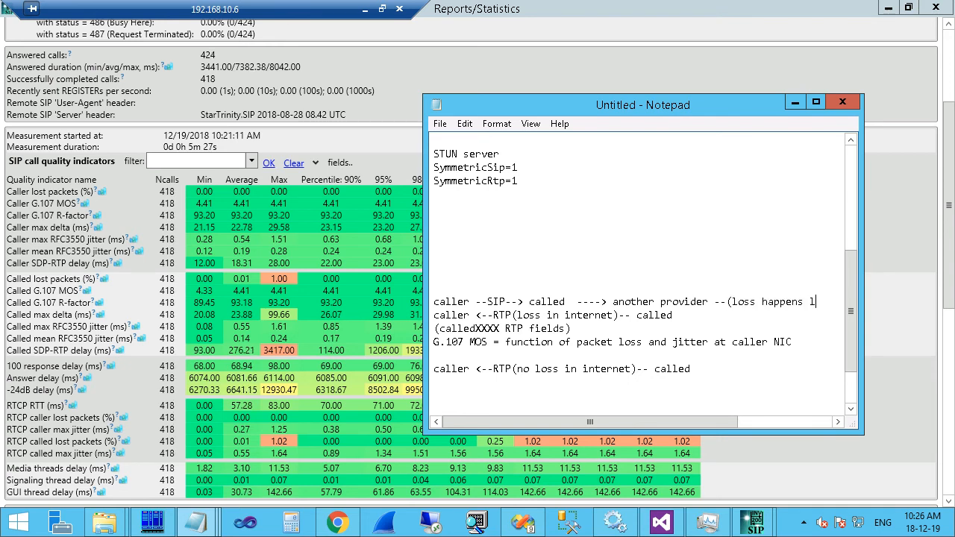
pyautogui.write('s here')
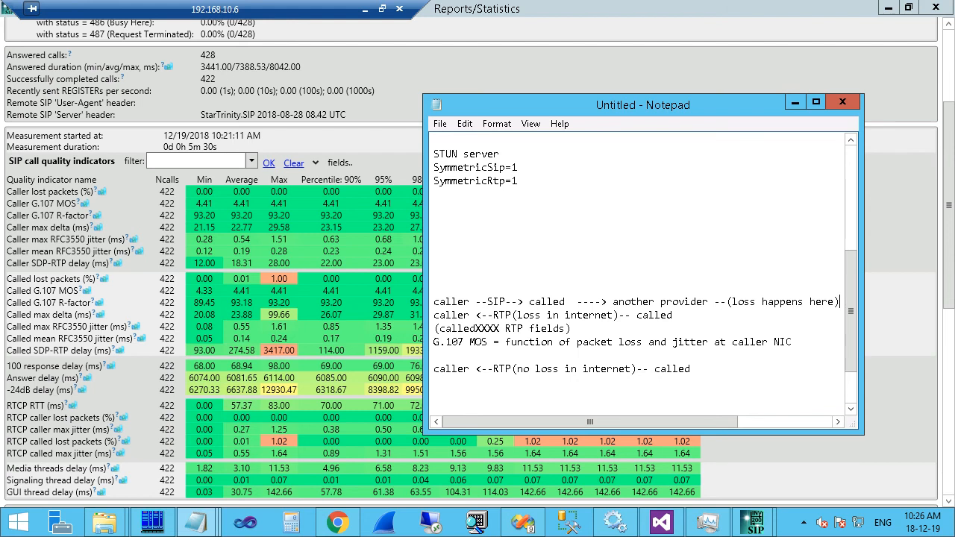
pyautogui.moveTo(423, 293); pyautogui.dragTo(356, 293)
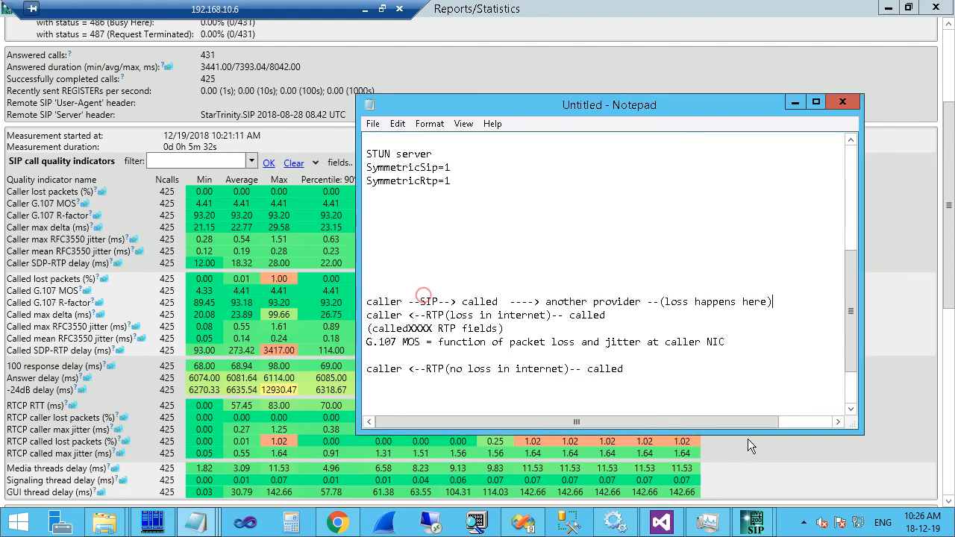
pyautogui.moveTo(783, 303); pyautogui.dragTo(677, 304)
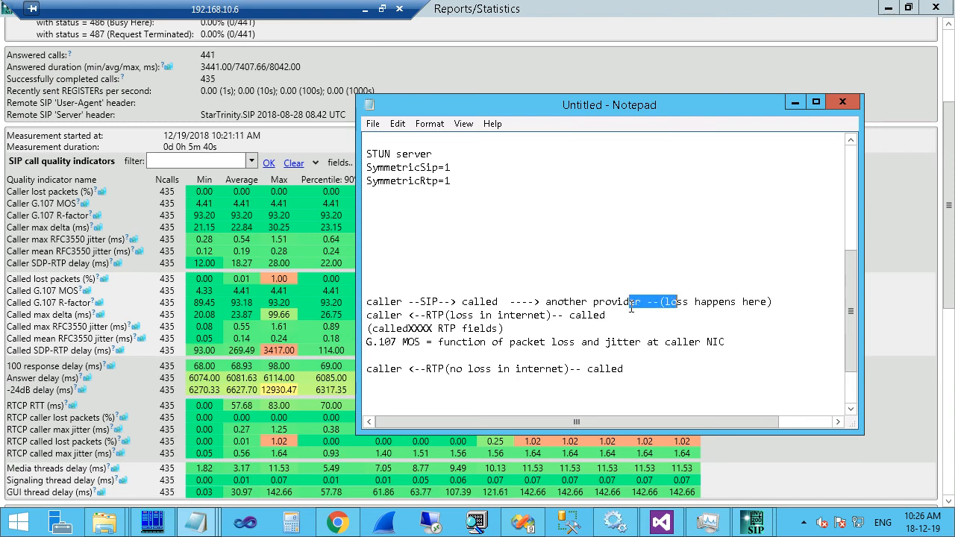
pyautogui.moveTo(544, 302); pyautogui.dragTo(774, 300)
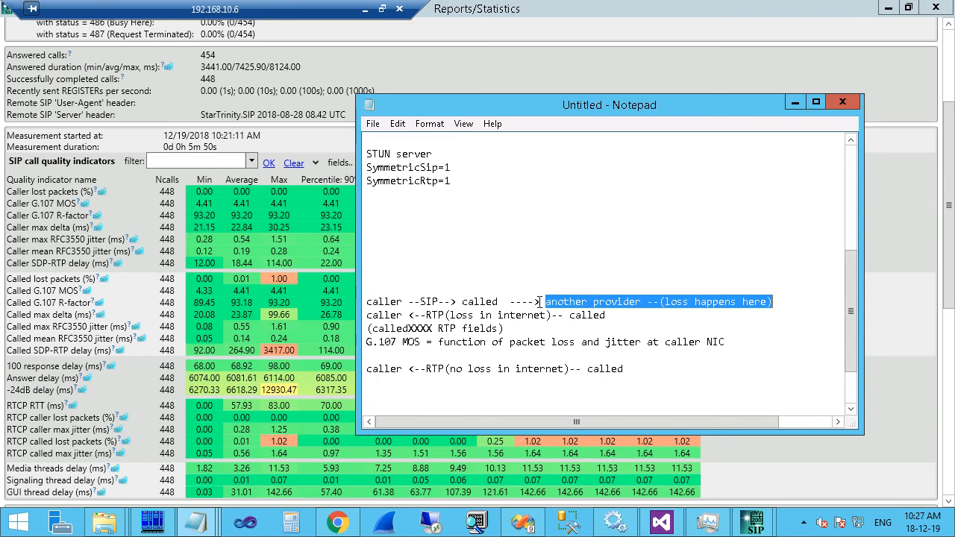
pyautogui.moveTo(555, 300); pyautogui.dragTo(569, 298)
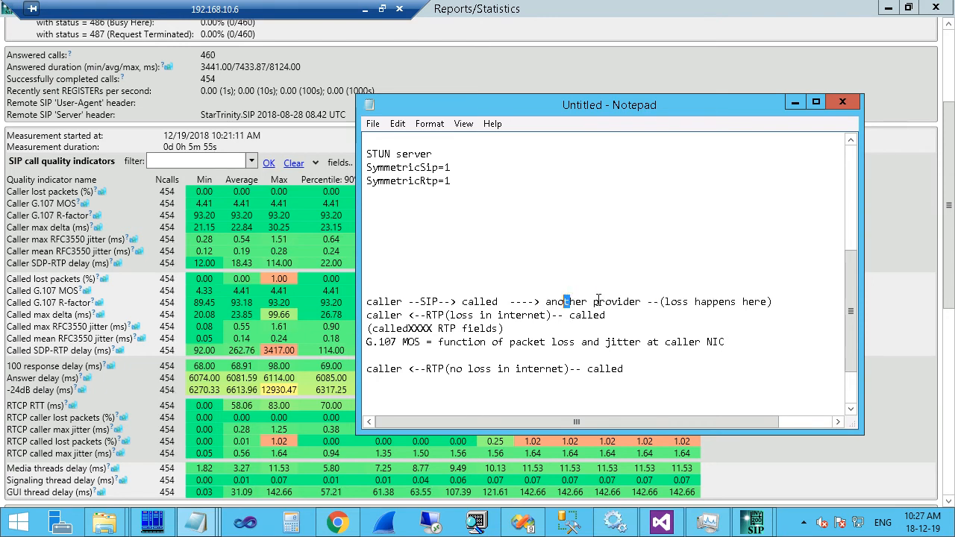
pyautogui.doubleClick(638, 302)
pyautogui.moveTo(580, 298); pyautogui.dragTo(540, 301)
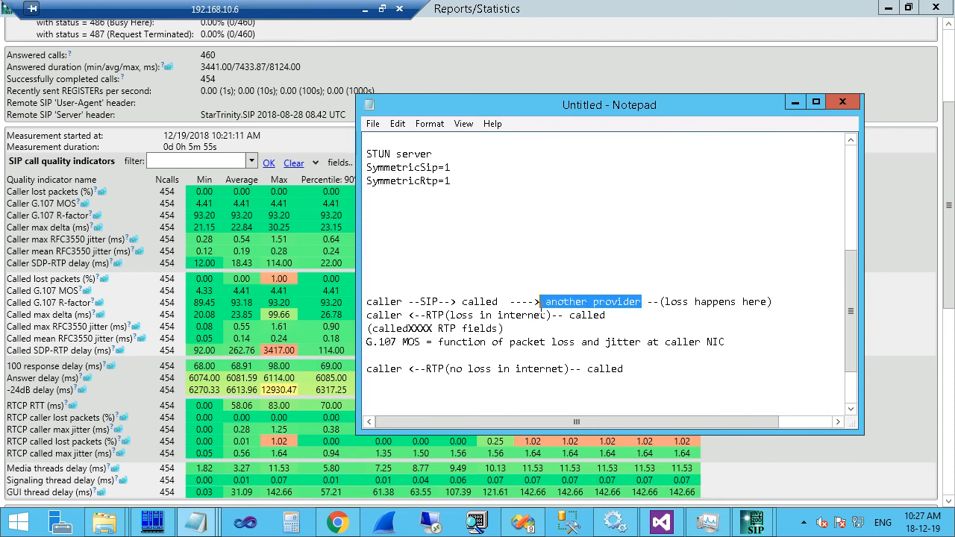
pyautogui.click(520, 303)
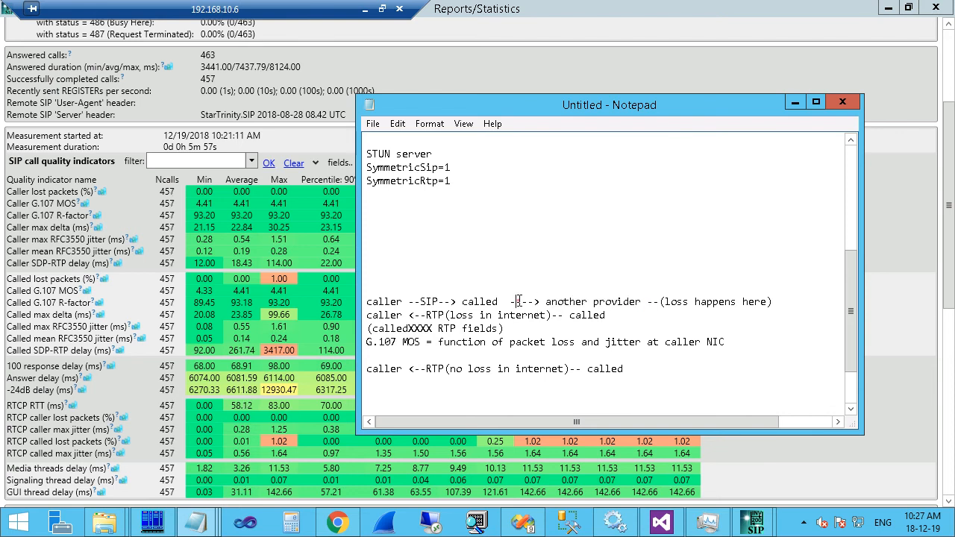
pyautogui.moveTo(552, 302); pyautogui.dragTo(390, 306)
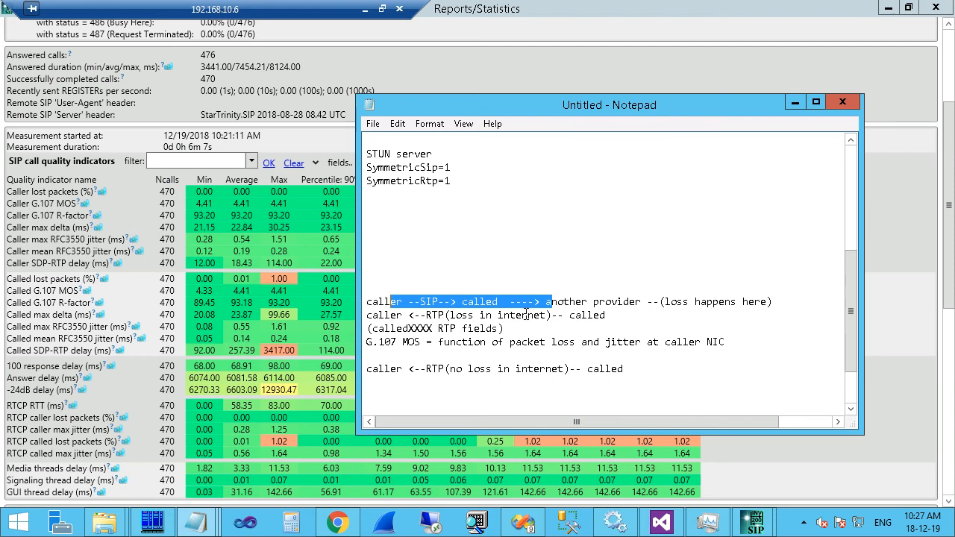
pyautogui.moveTo(805, 301); pyautogui.dragTo(654, 302)
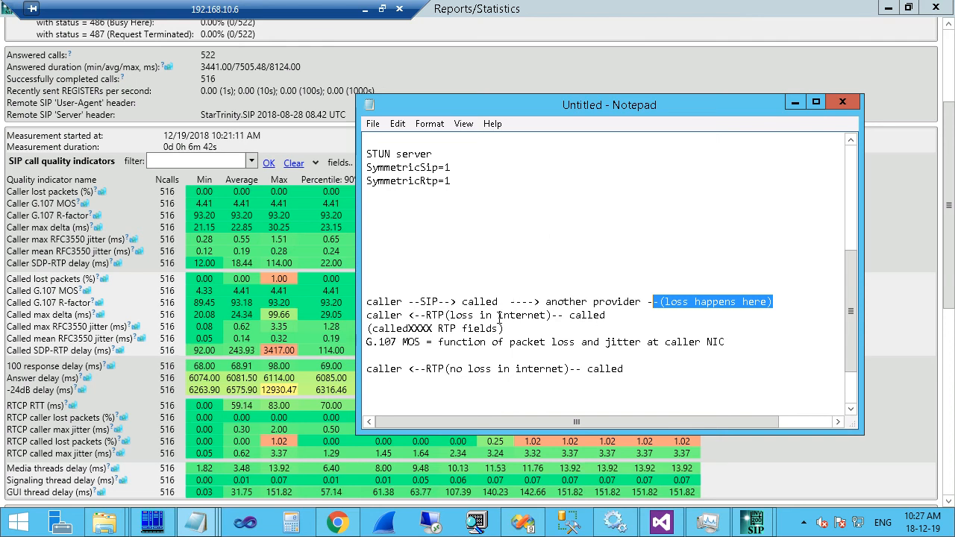
pyautogui.moveTo(554, 315); pyautogui.dragTo(445, 315)
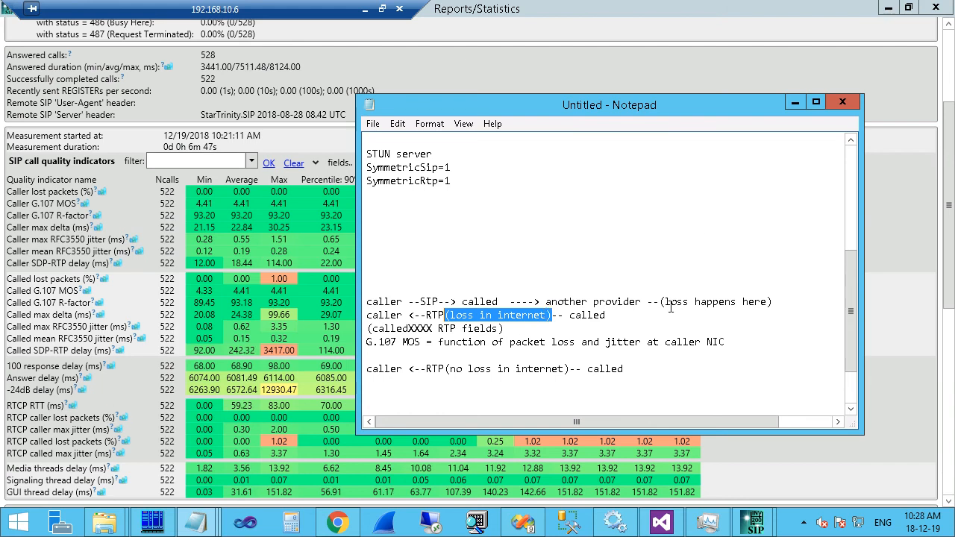
pyautogui.click(797, 301)
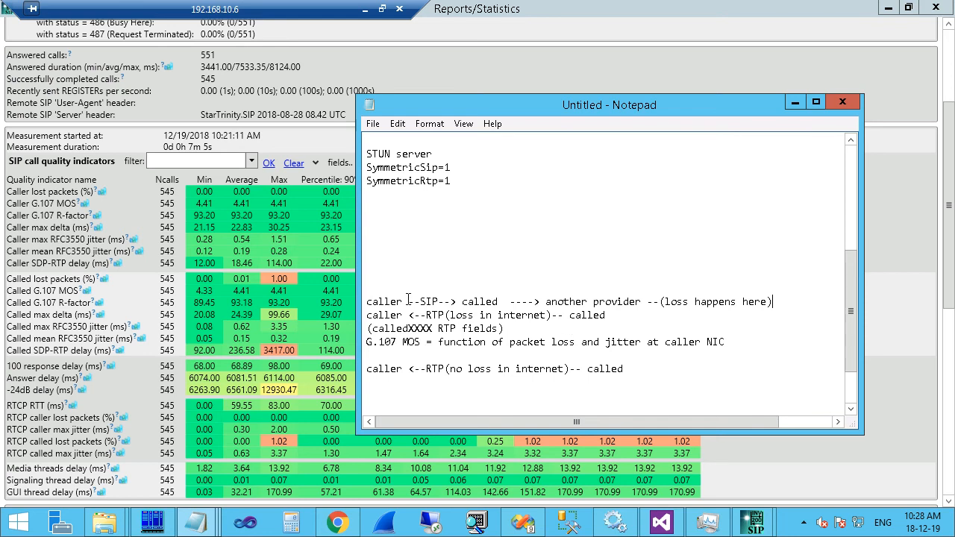
# Add the line 'caller ---> called (provider) anything --> DID provider --> SIP tester (play echo)'.
pyautogui.click(684, 379)
pyautogui.press('Return')
pyautogui.press('Return')
pyautogui.press('Return')
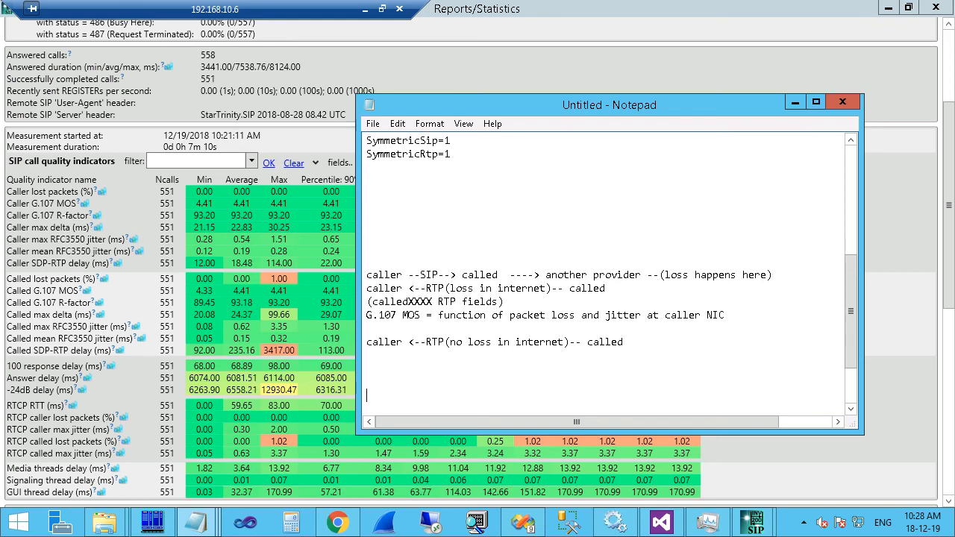
pyautogui.write('caller -')
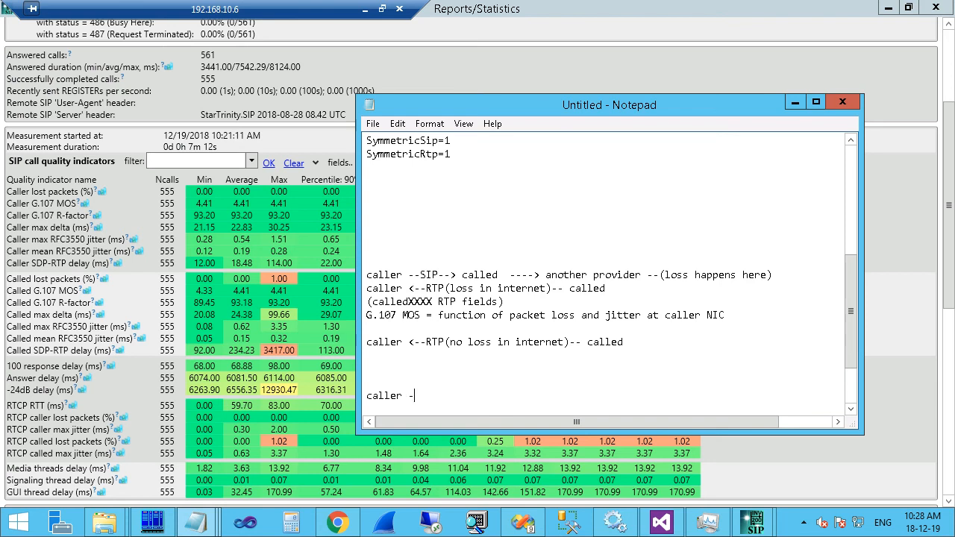
pyautogui.write('--> called --->')
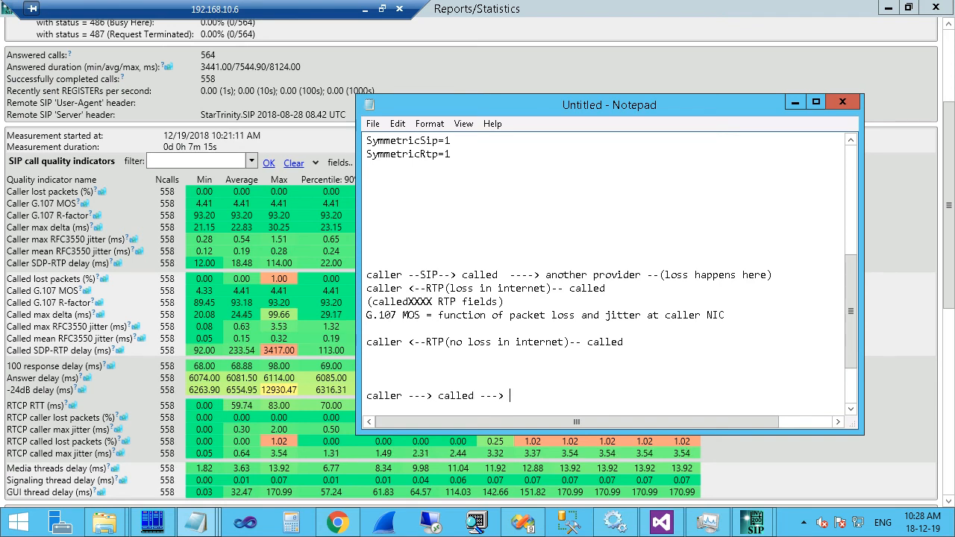
pyautogui.click(474, 396)
pyautogui.write('(provid')
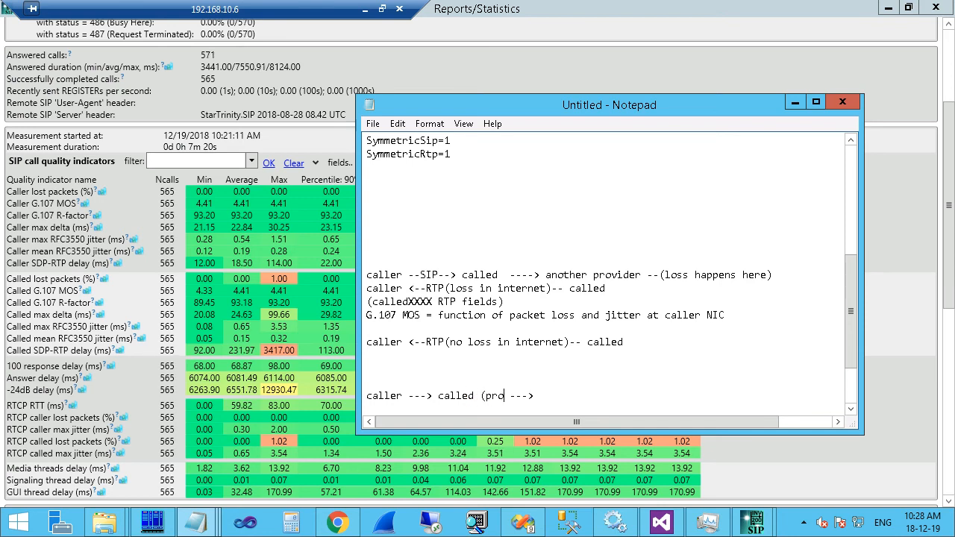
pyautogui.write('er)')
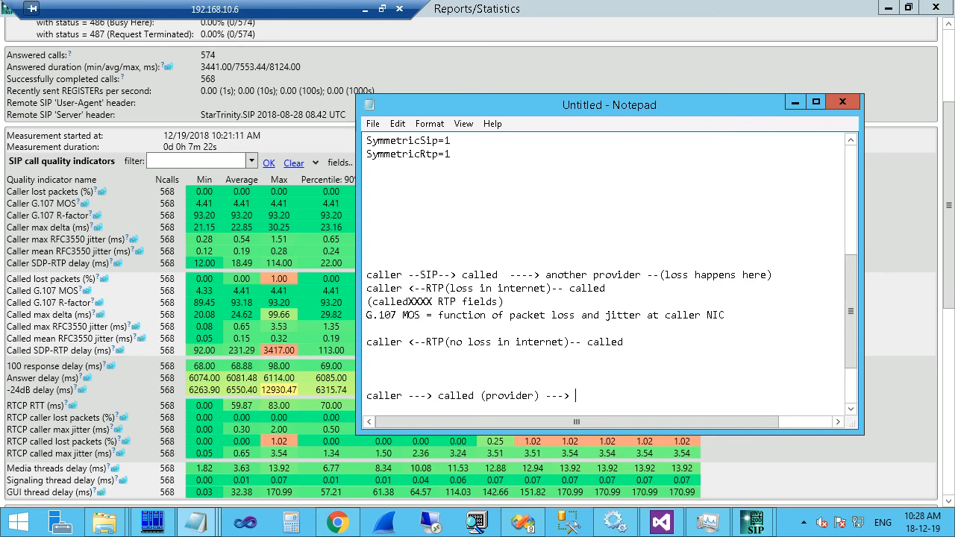
pyautogui.write('anything --')
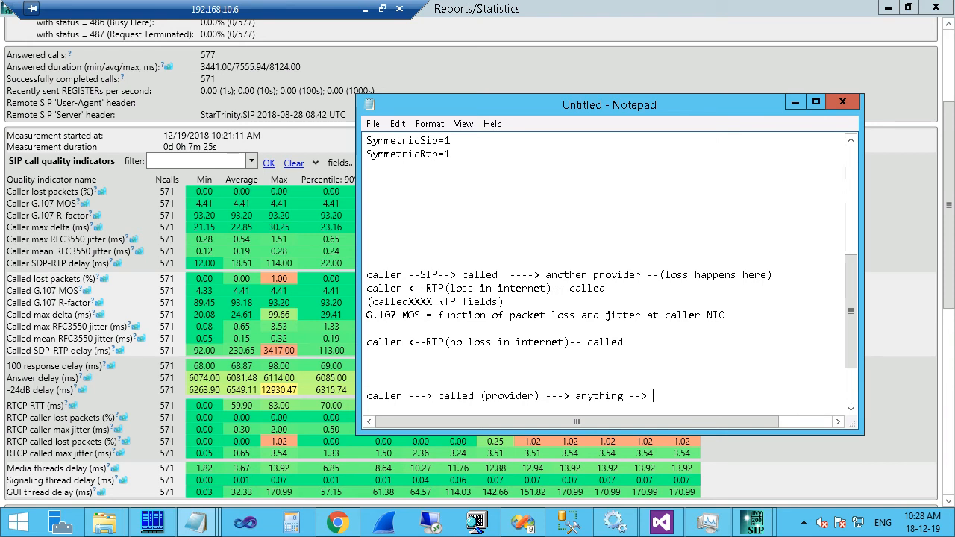
pyautogui.write('> DID')
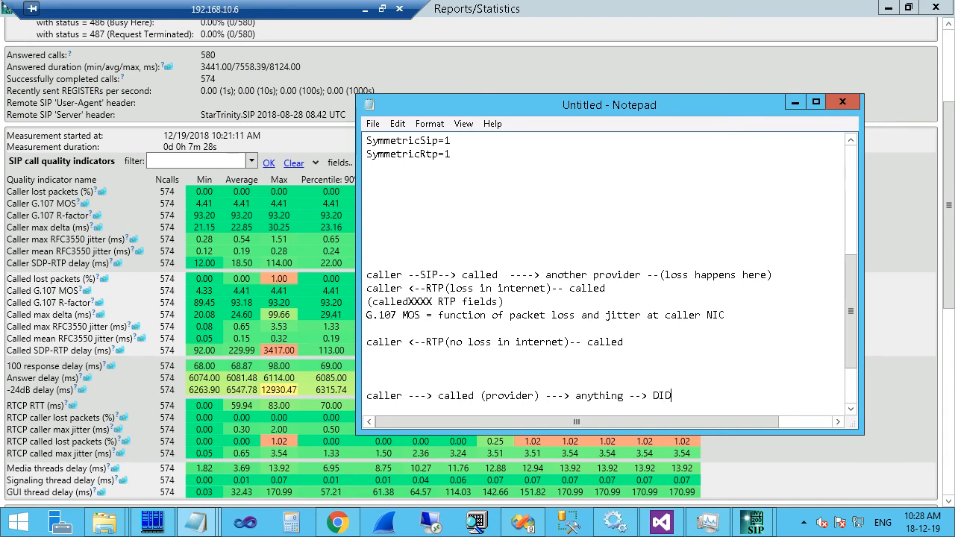
pyautogui.write(' provider')
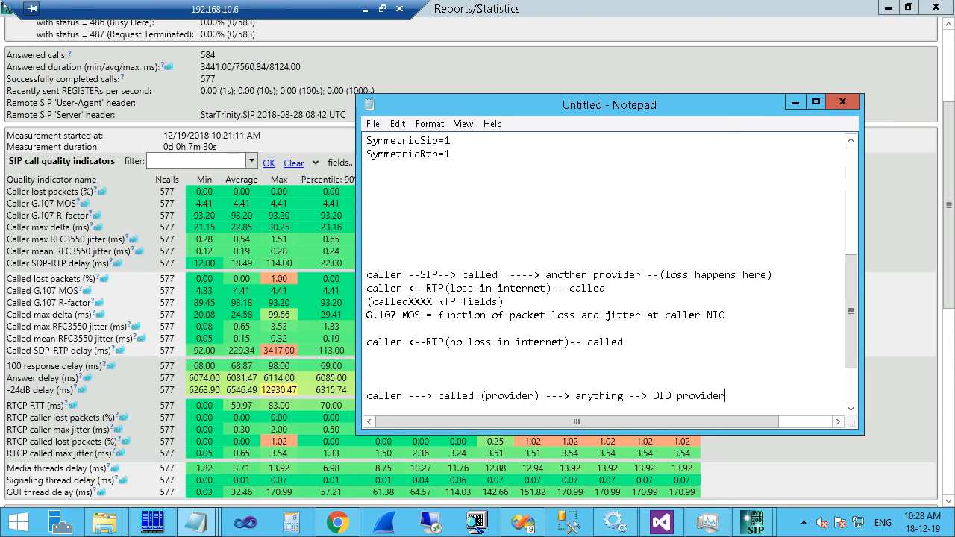
pyautogui.write(' --> ')
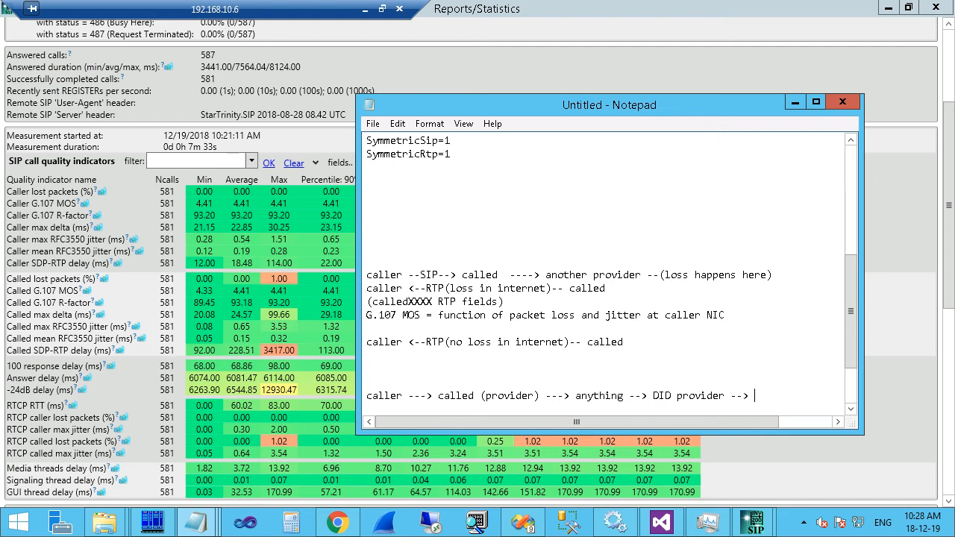
pyautogui.write('SIP tester (ply a')
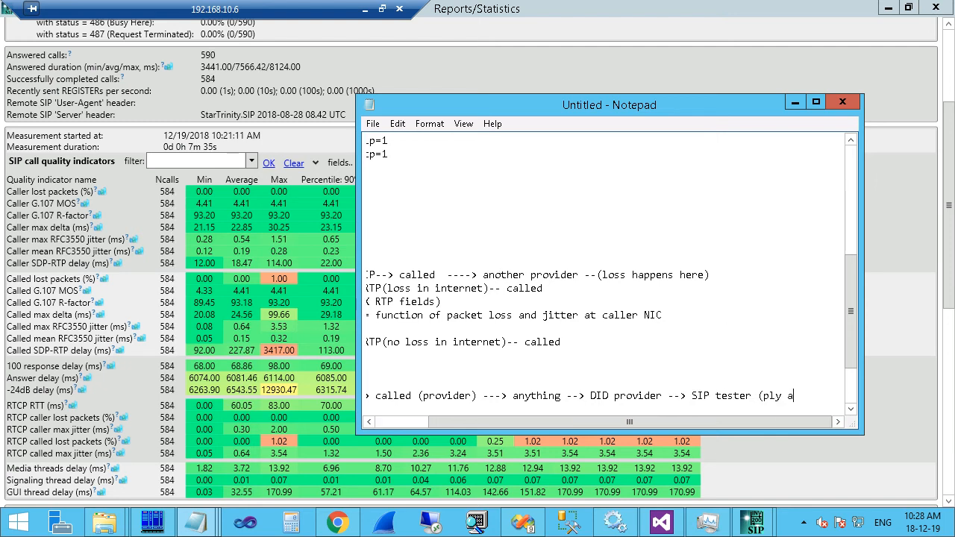
pyautogui.write('cho')
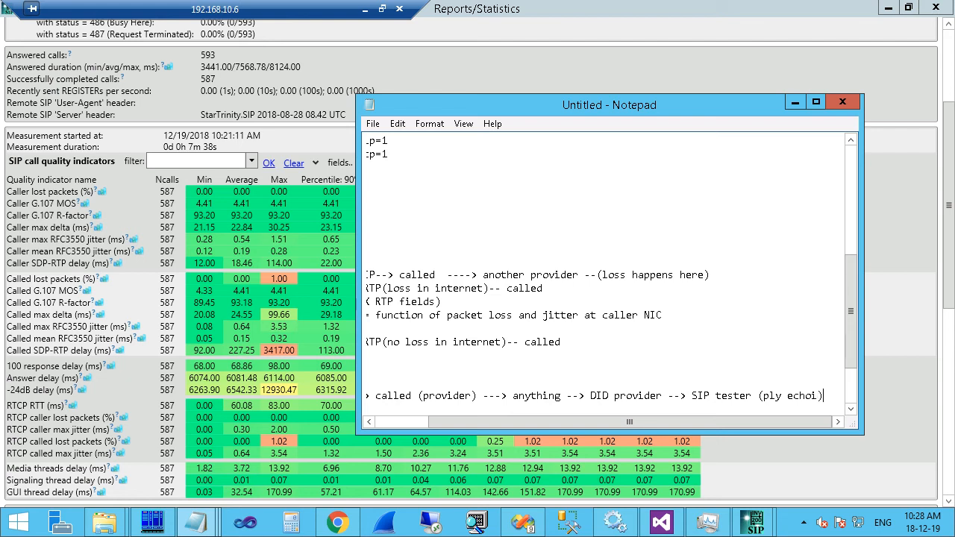
pyautogui.click(773, 396)
# Fix the 'play' typo, widen Notepad, and highlight the caller-to-SIP-tester path.
pyautogui.write('a')
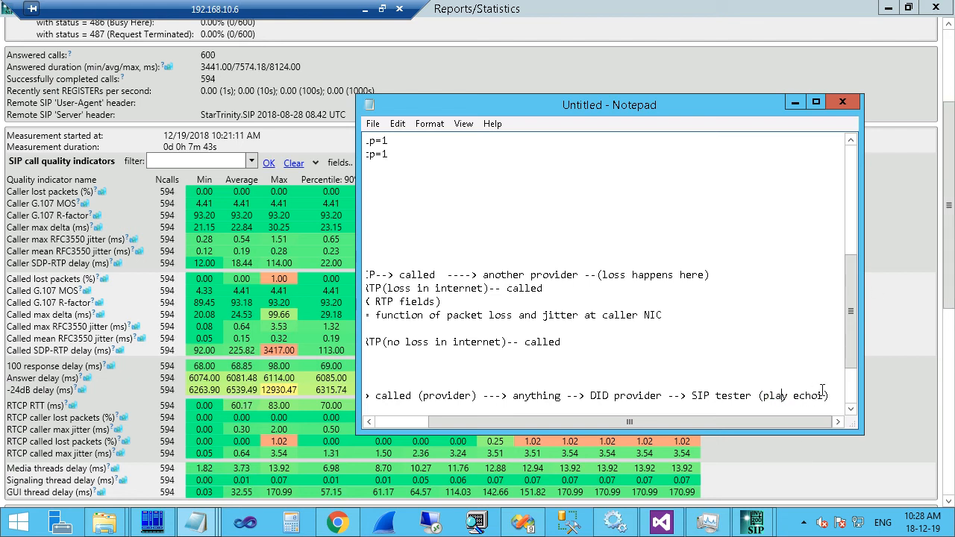
pyautogui.click(817, 396)
pyautogui.moveTo(862, 360); pyautogui.dragTo(944, 350)
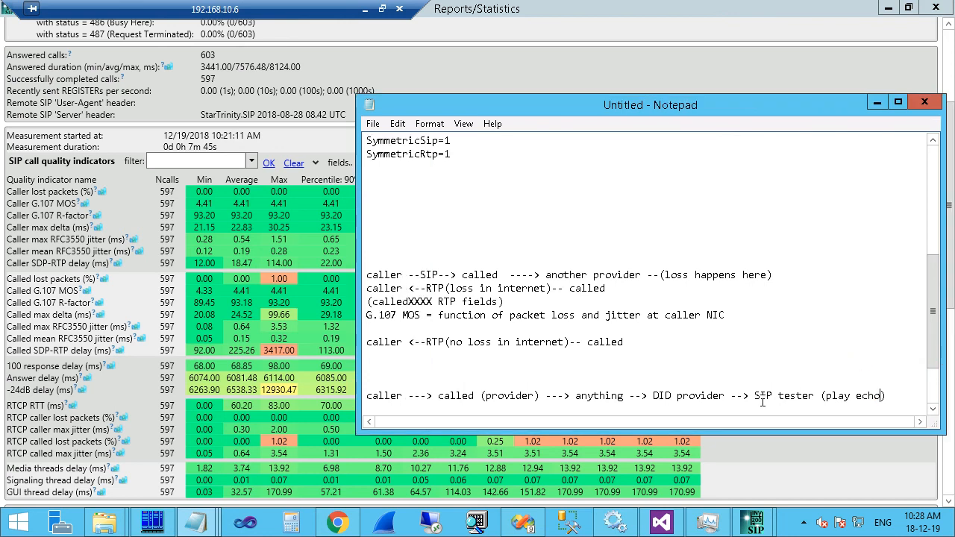
pyautogui.doubleClick(408, 395)
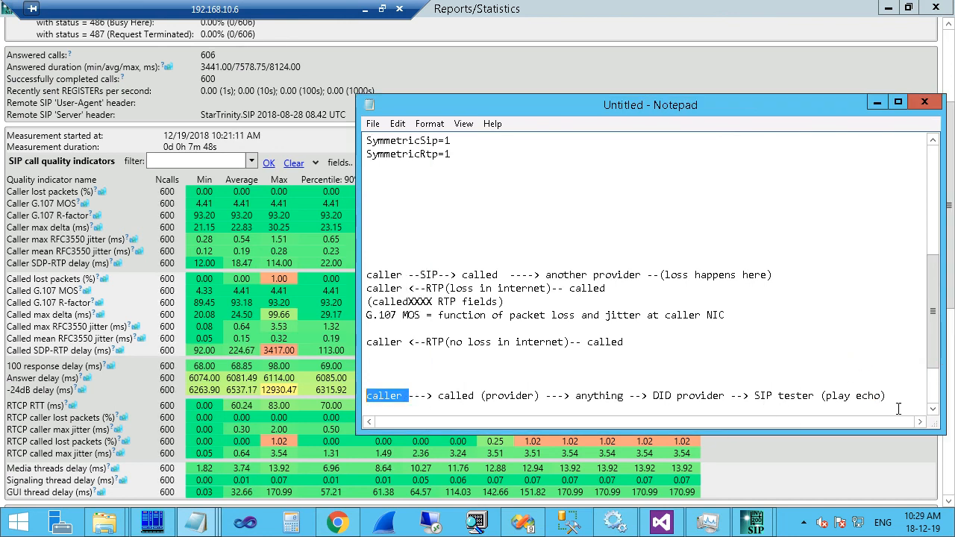
pyautogui.moveTo(439, 393); pyautogui.dragTo(812, 396)
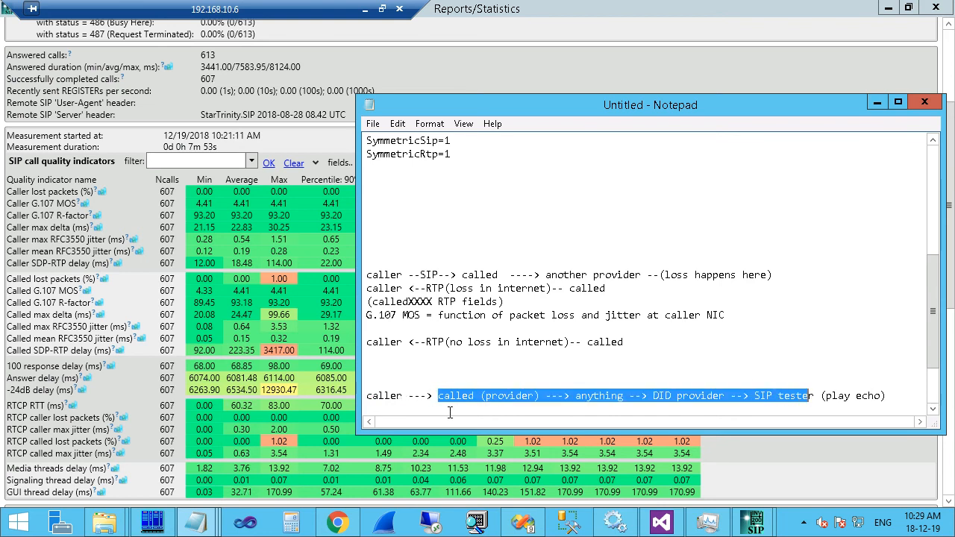
pyautogui.click(896, 396)
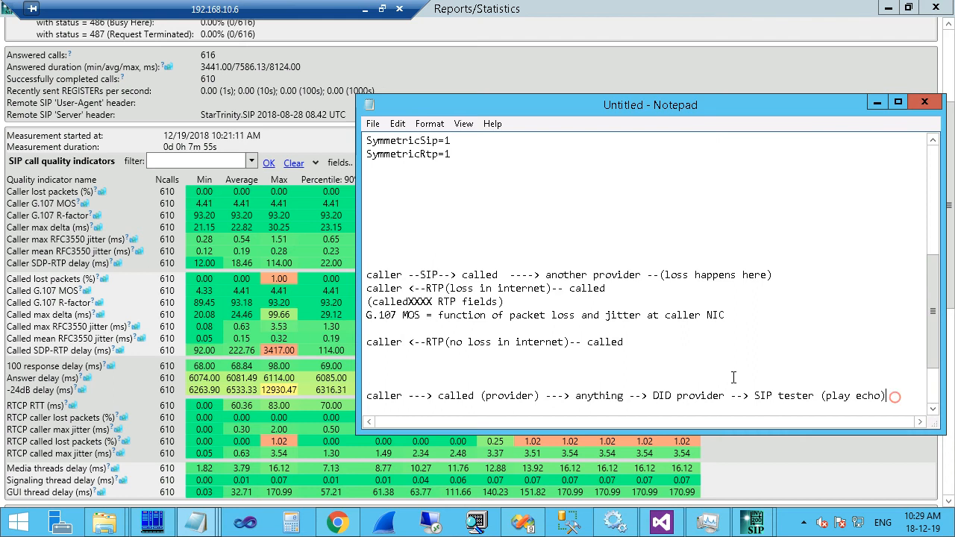
pyautogui.click(376, 382)
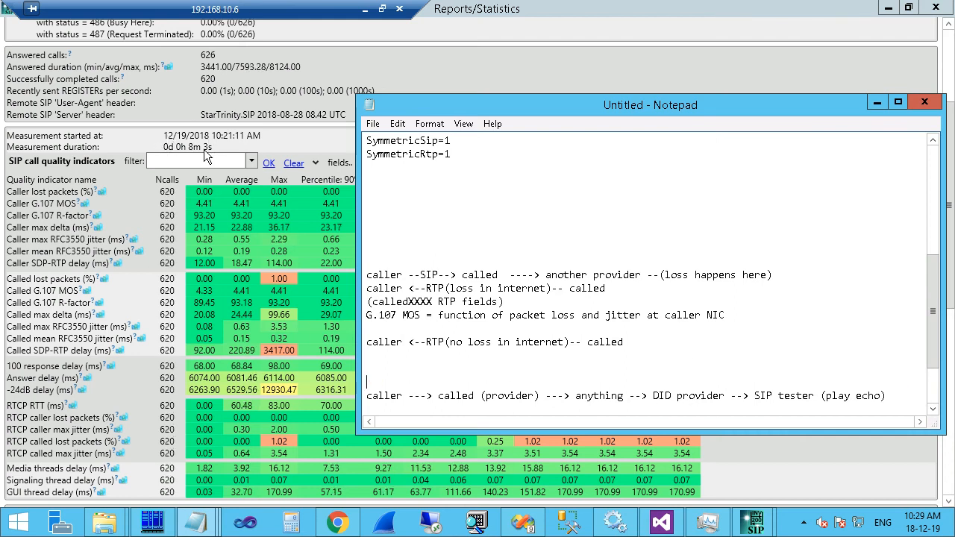
# Add the line 'callxml element: verifyaudio' below the call path and highlight verifyaudio.
pyautogui.click(901, 402)
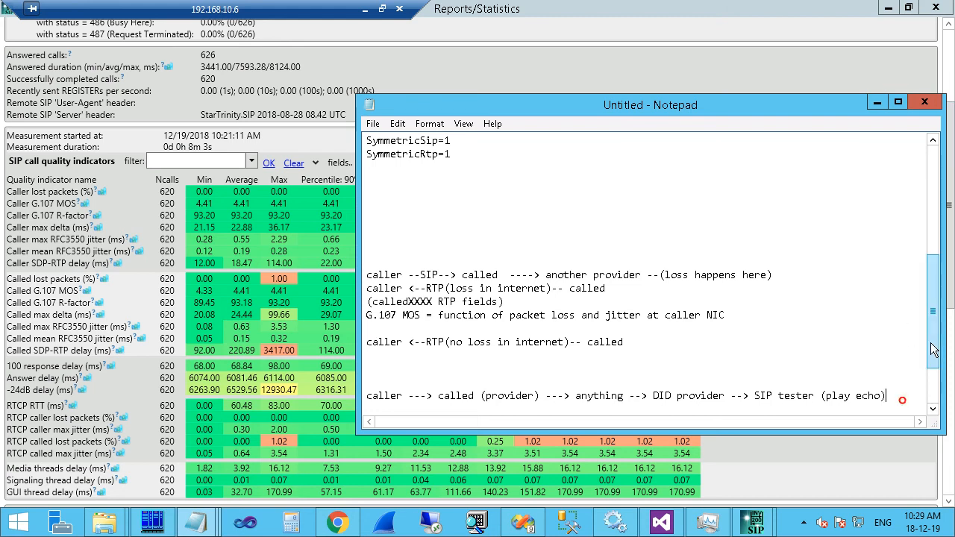
pyautogui.press('Return')
pyautogui.write('callxml')
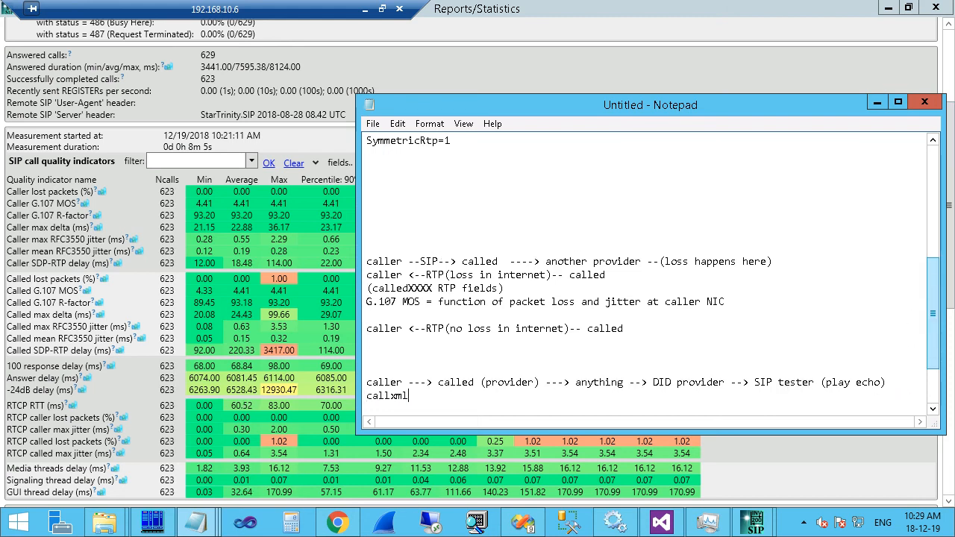
pyautogui.write(' e')
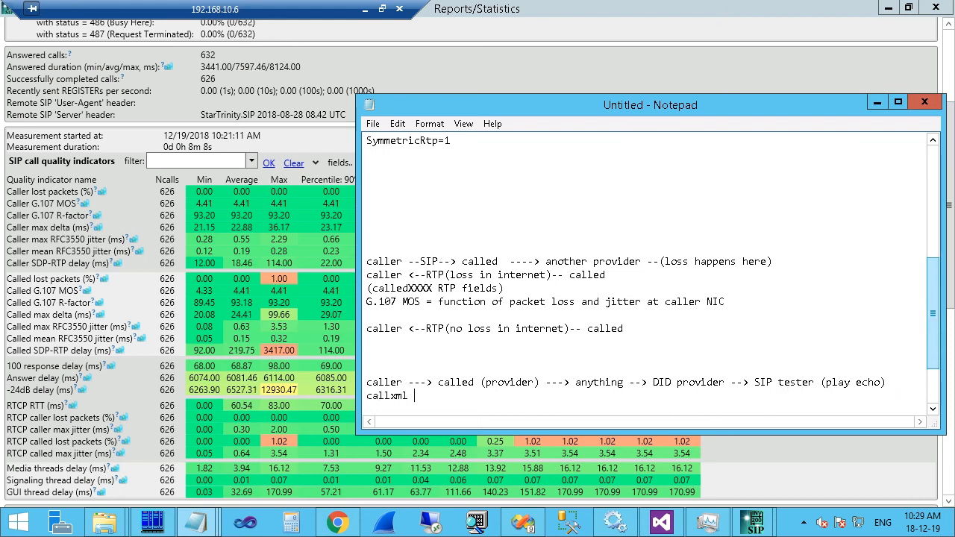
pyautogui.write('le,enn')
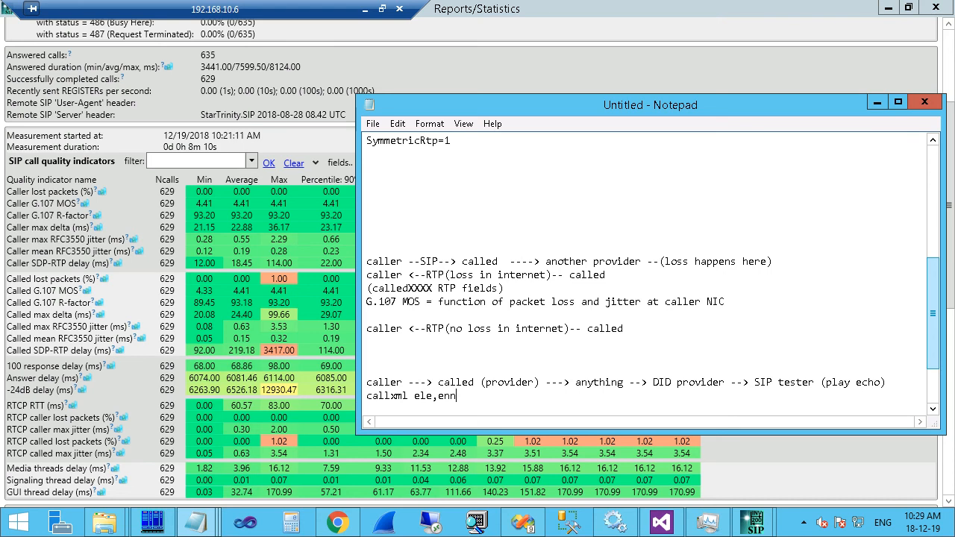
pyautogui.press('BackSpace')
pyautogui.press('BackSpace')
pyautogui.press('BackSpace')
pyautogui.press('BackSpace')
pyautogui.write('ment')
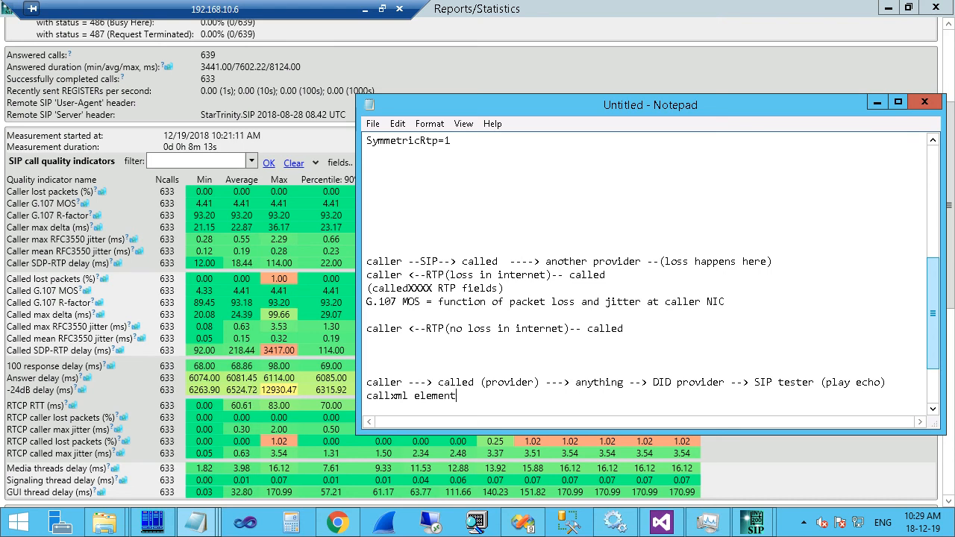
pyautogui.write(': ver')
pyautogui.write('udio')
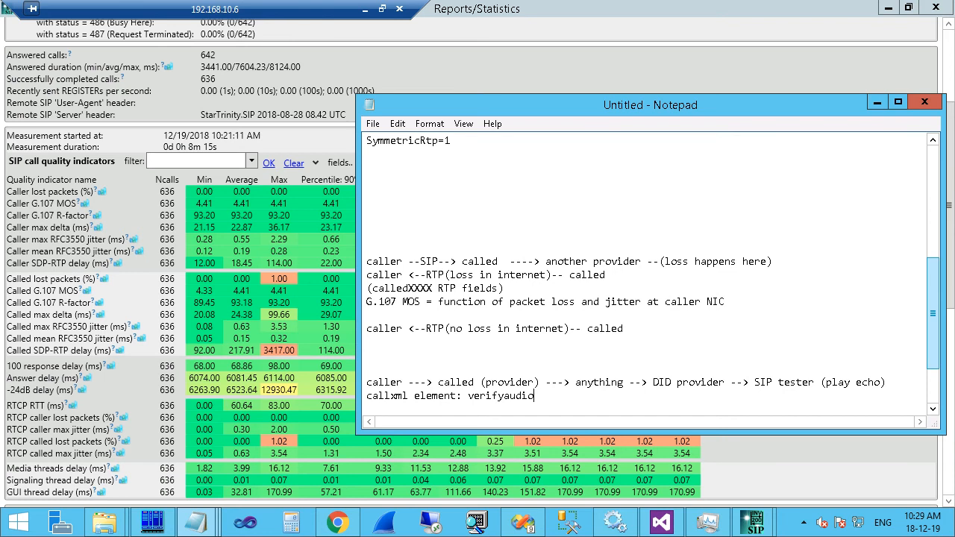
pyautogui.press('Return')
pyautogui.press('Return')
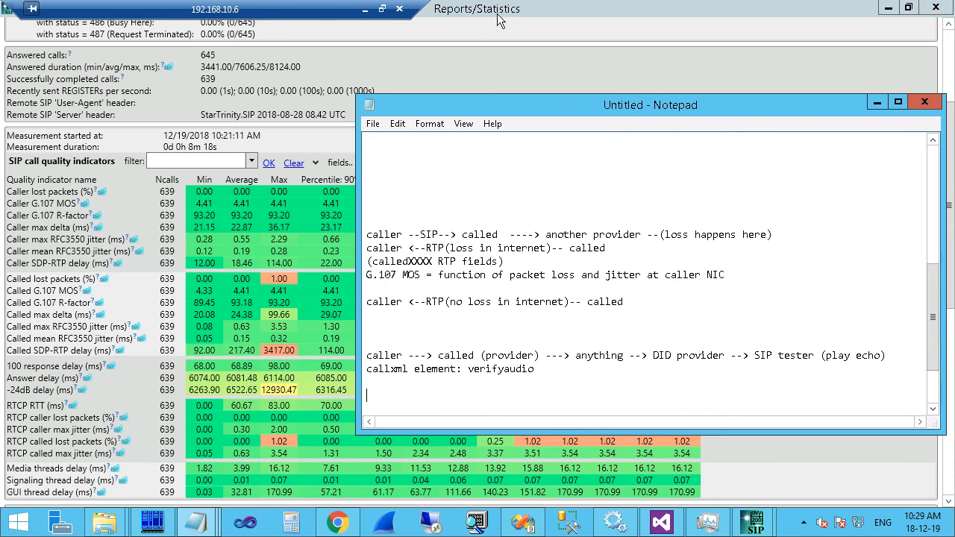
pyautogui.doubleClick(496, 369)
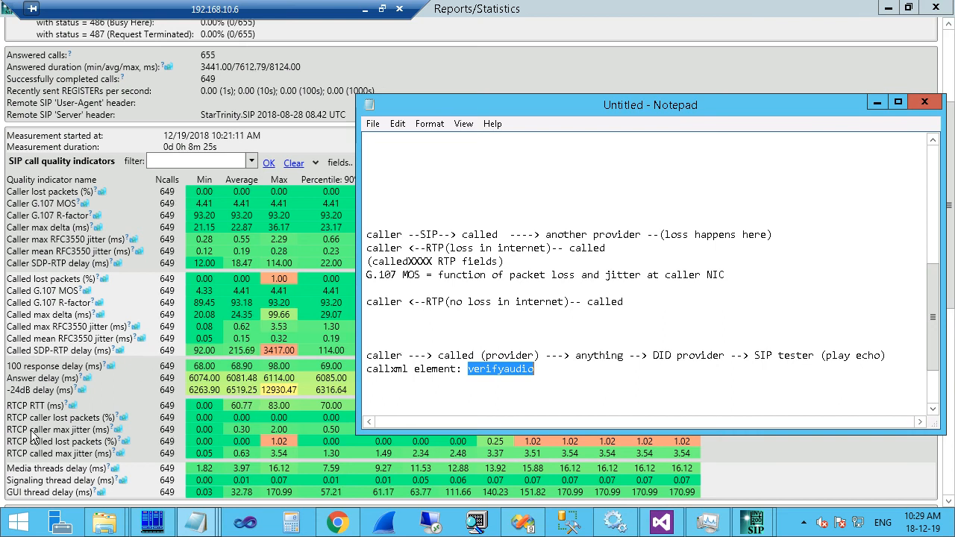
# Check the 100 response delay details, then restore the statistics window and move it aside.
pyautogui.click(26, 365)
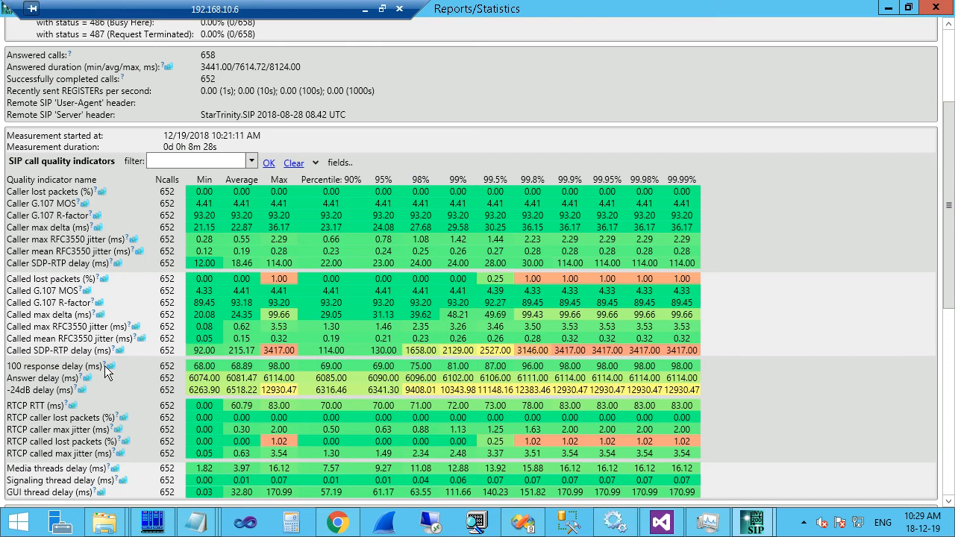
pyautogui.click(110, 367)
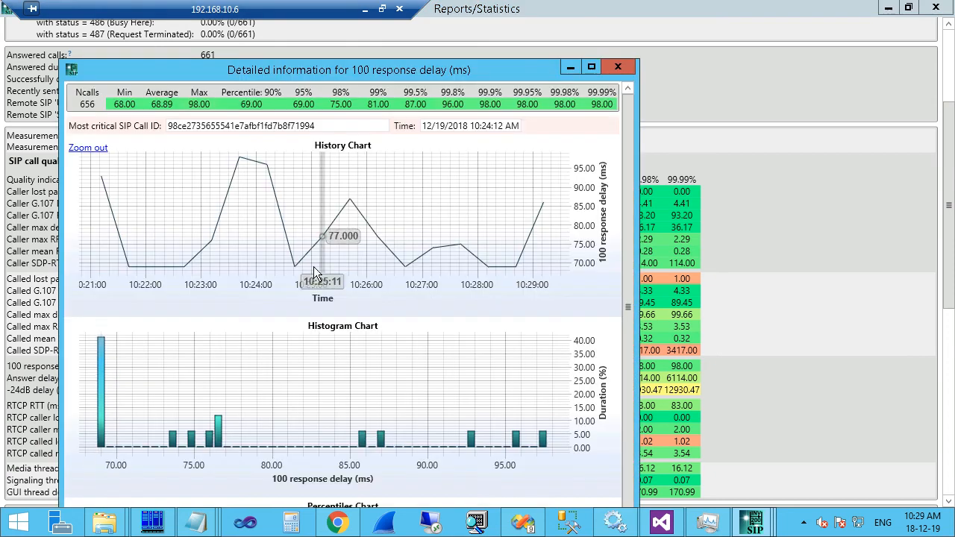
pyautogui.click(618, 67)
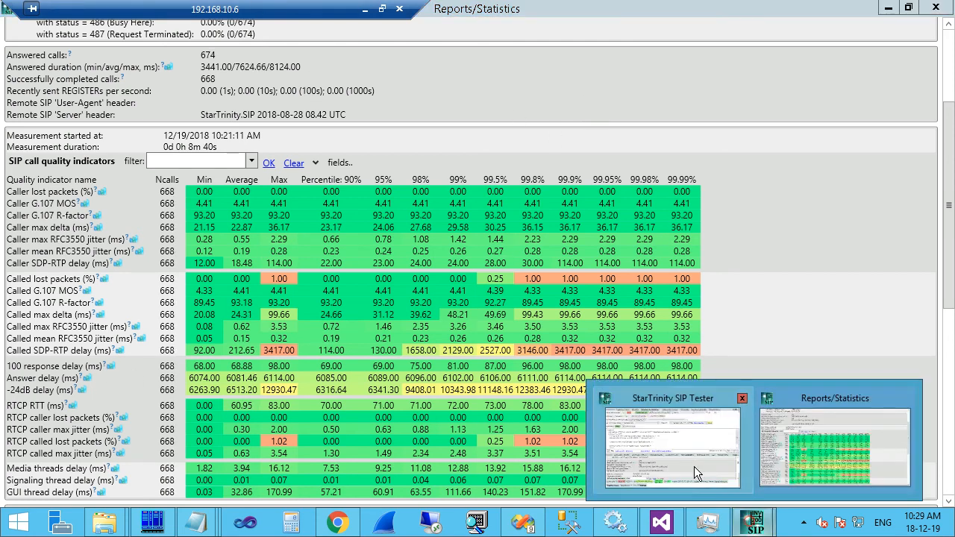
pyautogui.moveTo(760, 524)
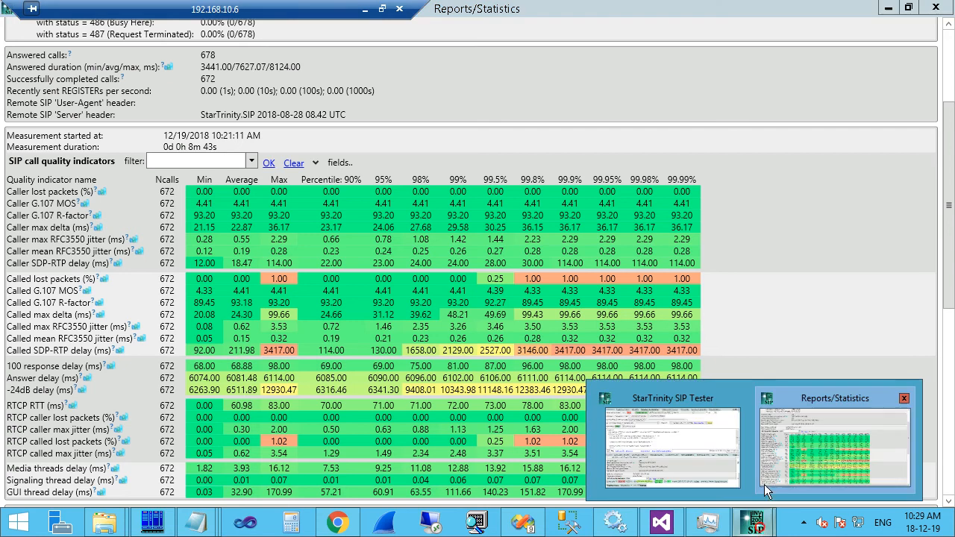
pyautogui.click(701, 468)
pyautogui.click(908, 7)
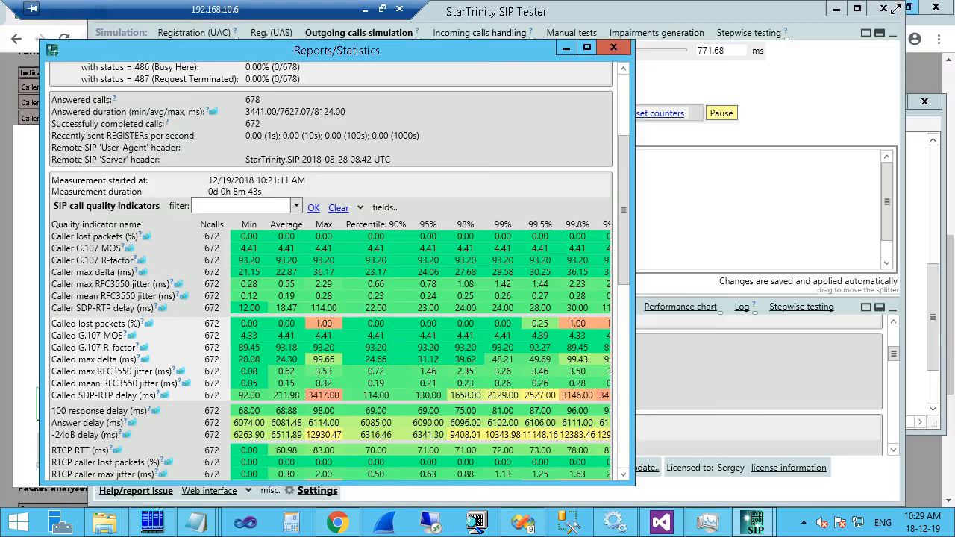
pyautogui.moveTo(519, 49); pyautogui.dragTo(918, 120)
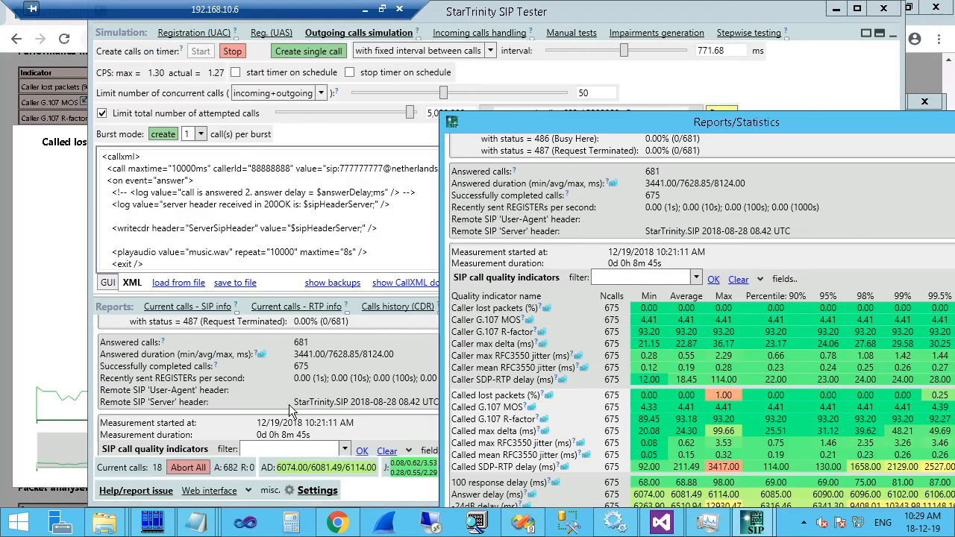
# Show the call history, close the separate statistics window, and open one call's SIP trace.
pyautogui.click(402, 307)
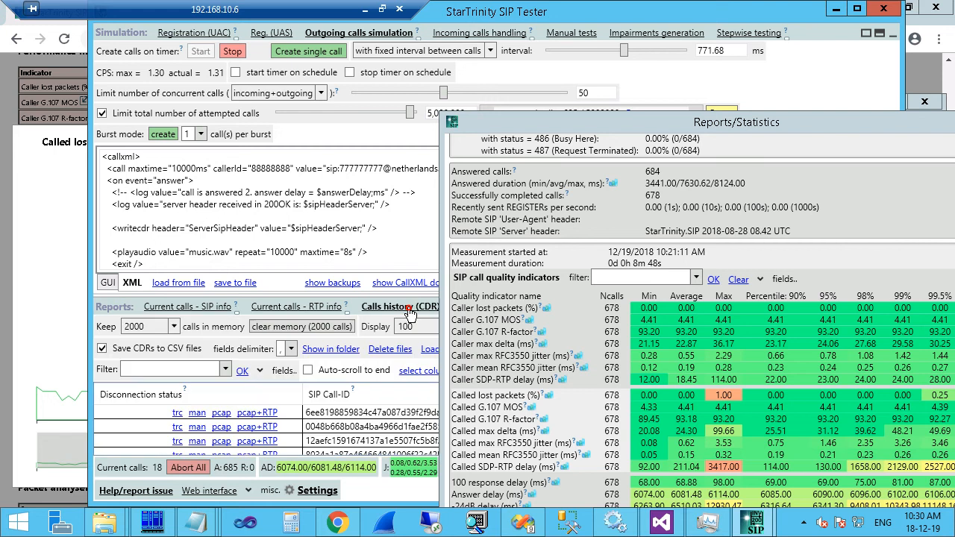
pyautogui.moveTo(850, 125); pyautogui.dragTo(591, 137)
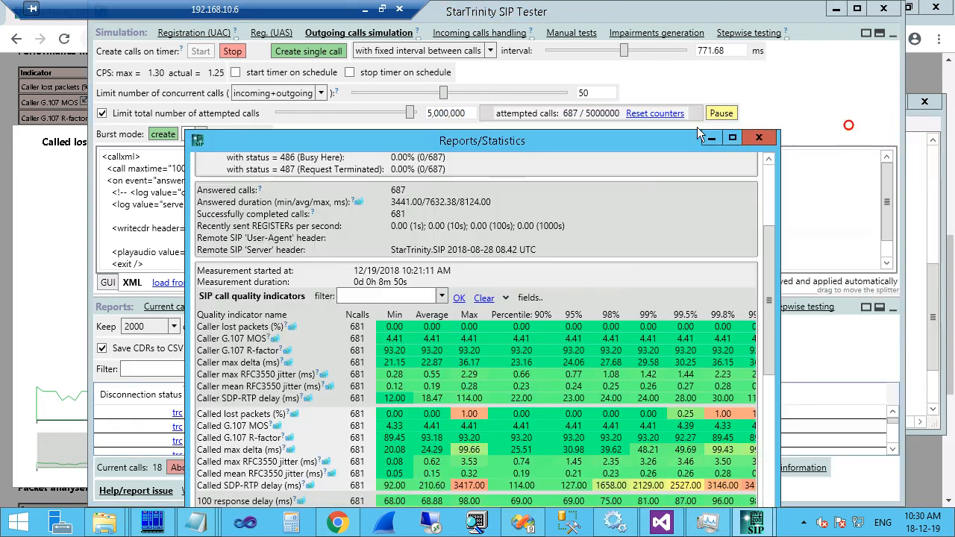
pyautogui.click(768, 136)
pyautogui.click(177, 412)
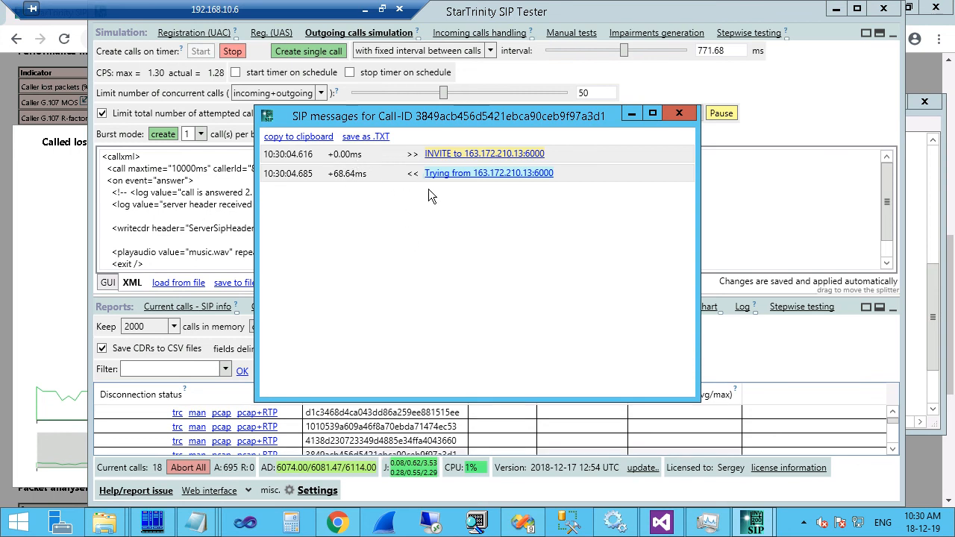
# Follow the call's SIP trace through OK, ACK and BYE, then close the trace window.
pyautogui.click(373, 166)
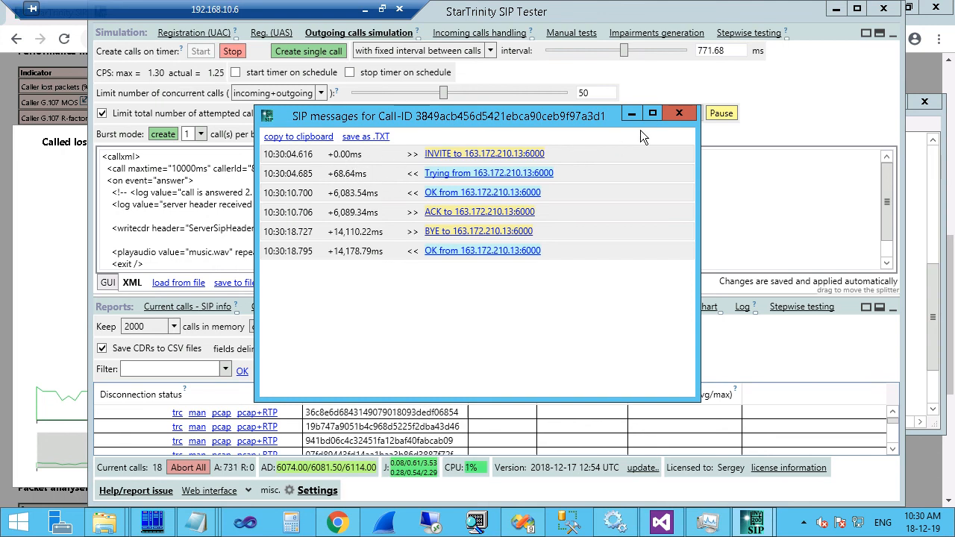
pyautogui.click(679, 113)
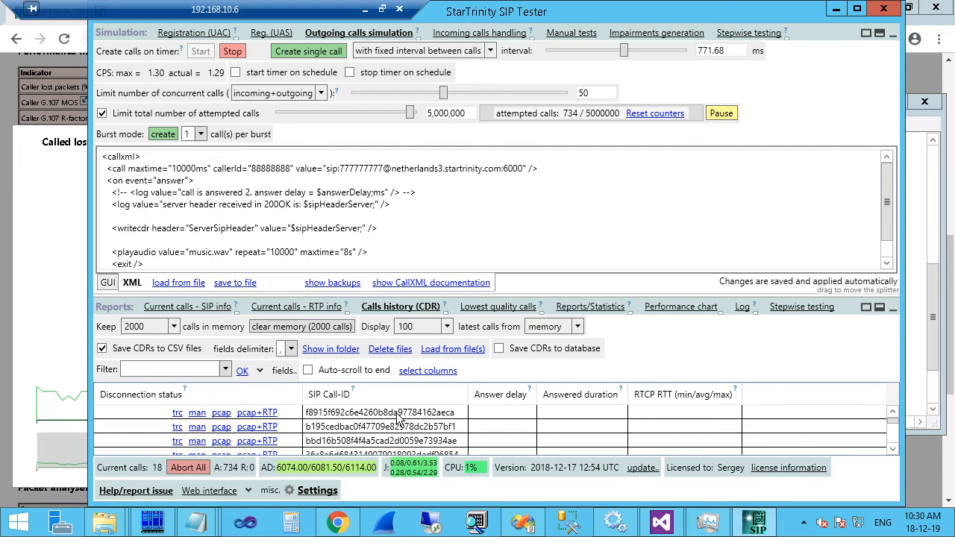
# Switch from the performance chart to an enlarged Reports/Statistics table.
pyautogui.click(667, 307)
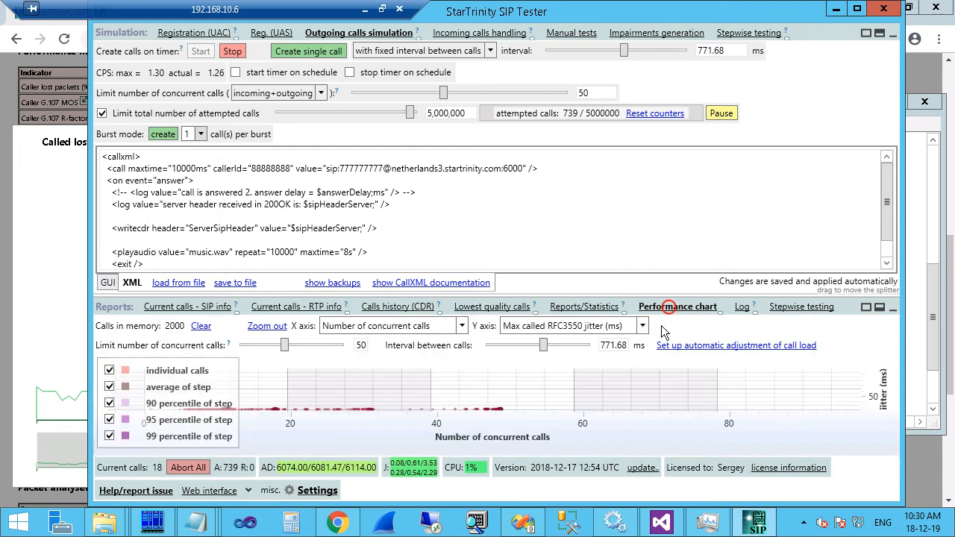
pyautogui.click(568, 307)
pyautogui.moveTo(579, 296); pyautogui.dragTo(579, 168)
pyautogui.scroll(-4, 312, 380)
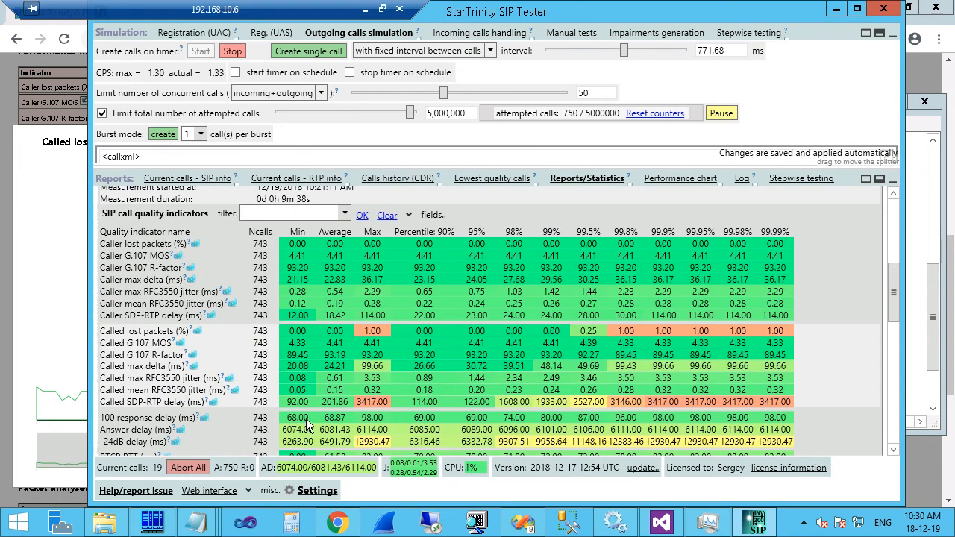
# Review the detailed charts for 100 response delay and Answer delay.
pyautogui.click(203, 420)
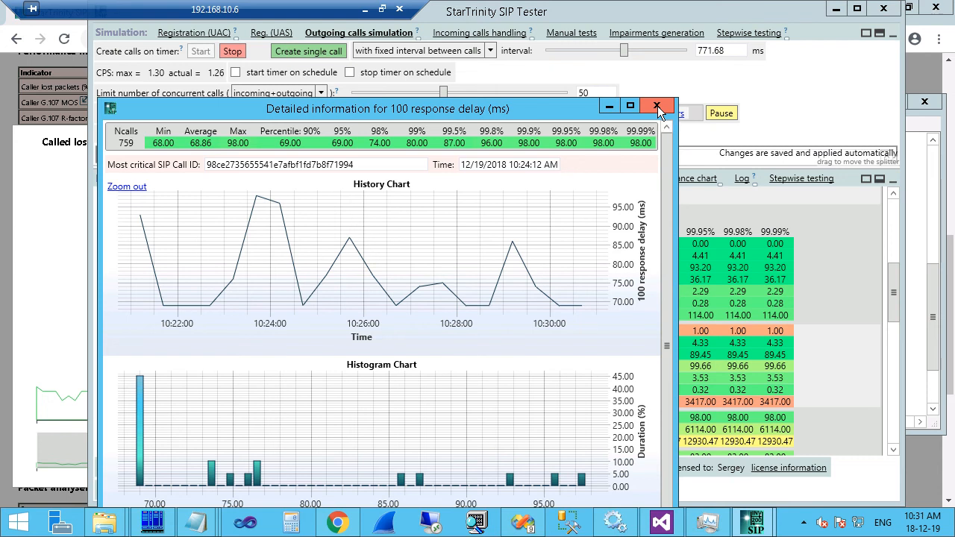
pyautogui.click(657, 109)
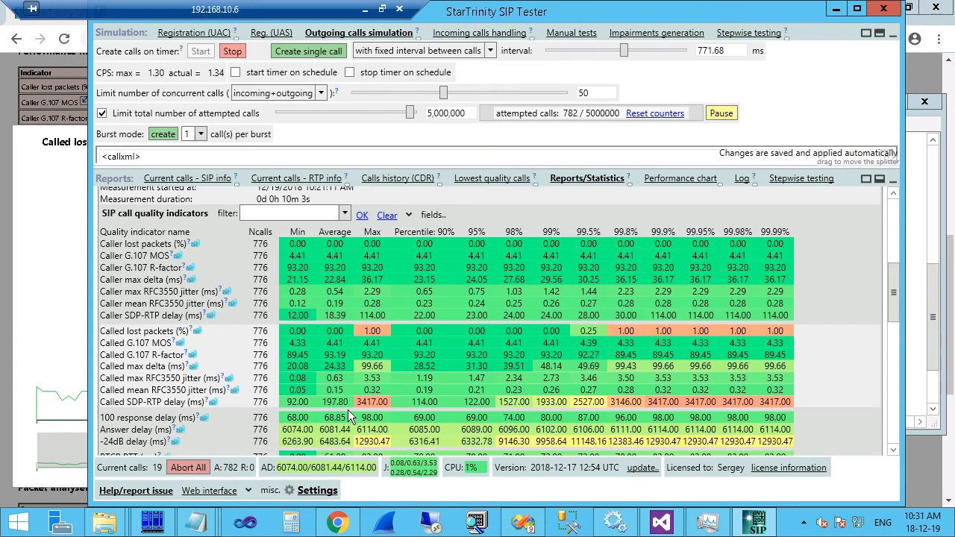
pyautogui.click(179, 430)
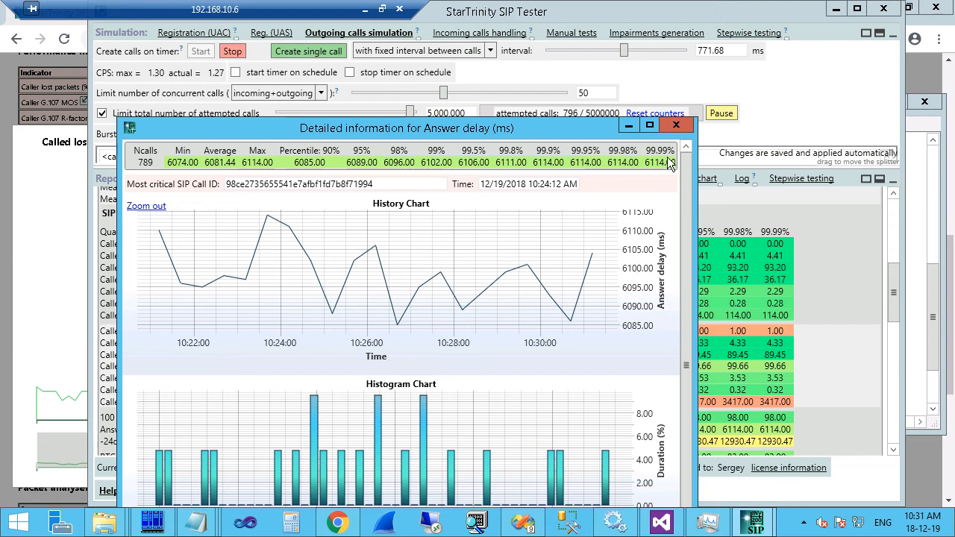
pyautogui.click(676, 125)
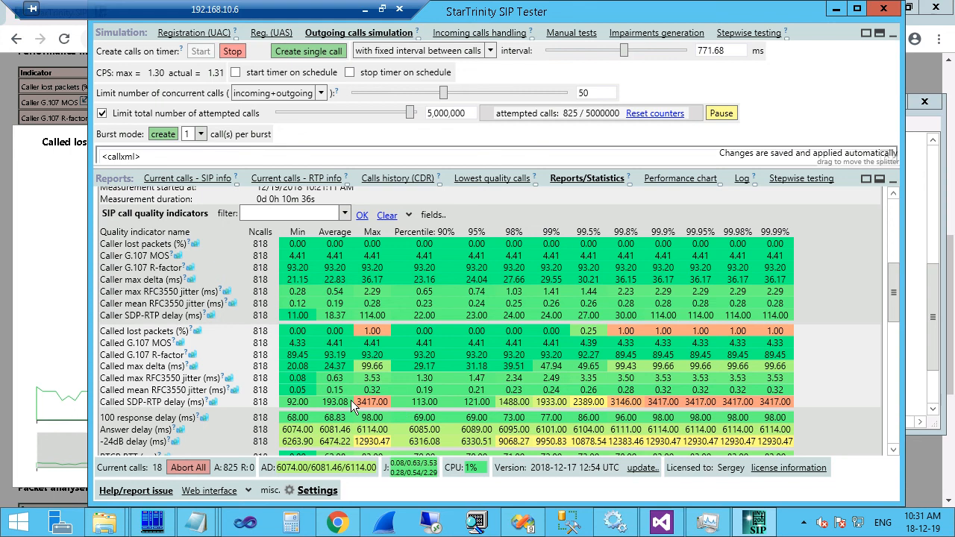
pyautogui.click(215, 407)
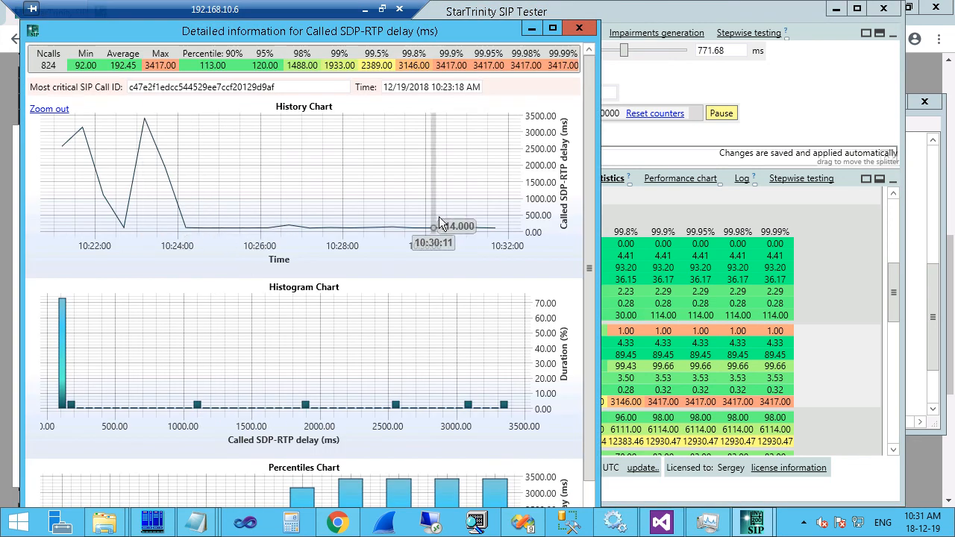
pyautogui.click(579, 28)
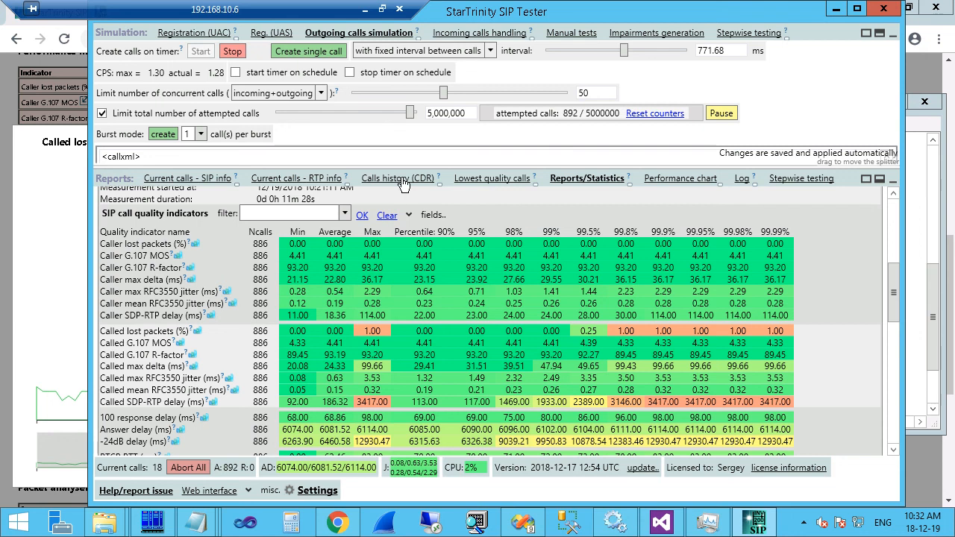
# Return to the statistics report from call history and review the -24dB delay detail charts.
pyautogui.click(399, 179)
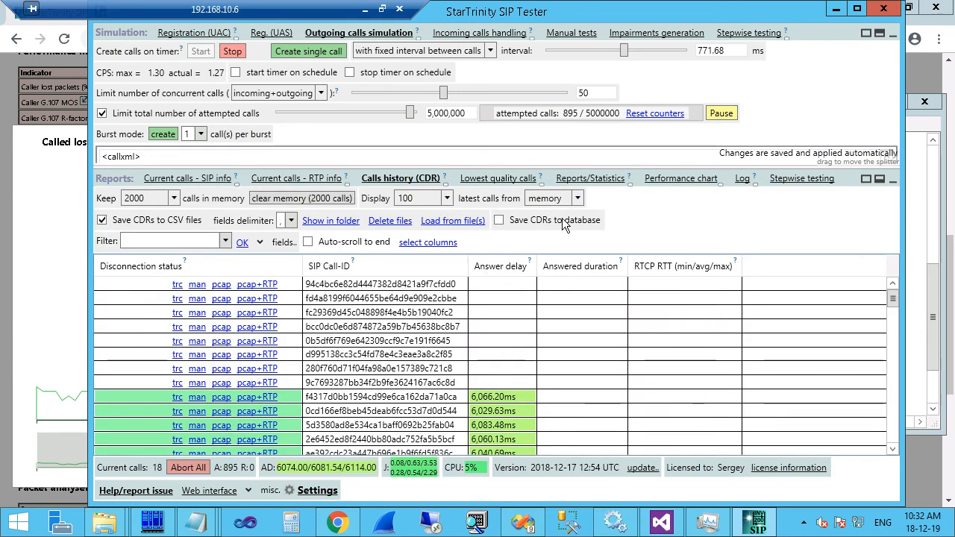
pyautogui.click(591, 179)
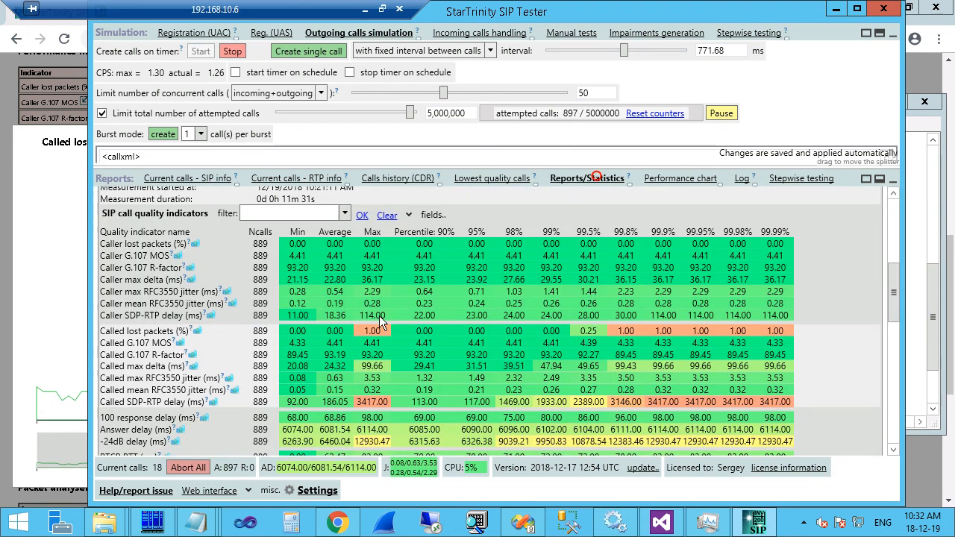
pyautogui.scroll(-3, 288, 313)
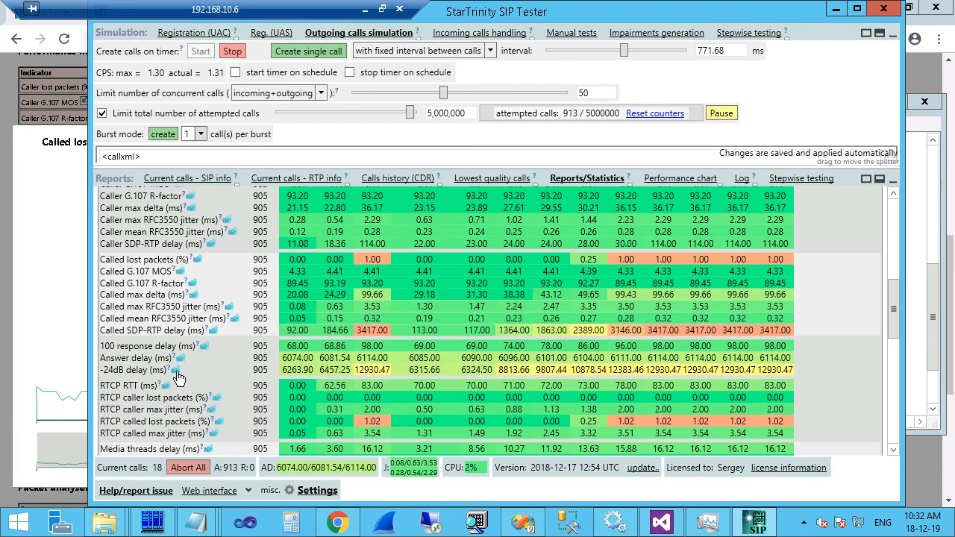
pyautogui.click(176, 371)
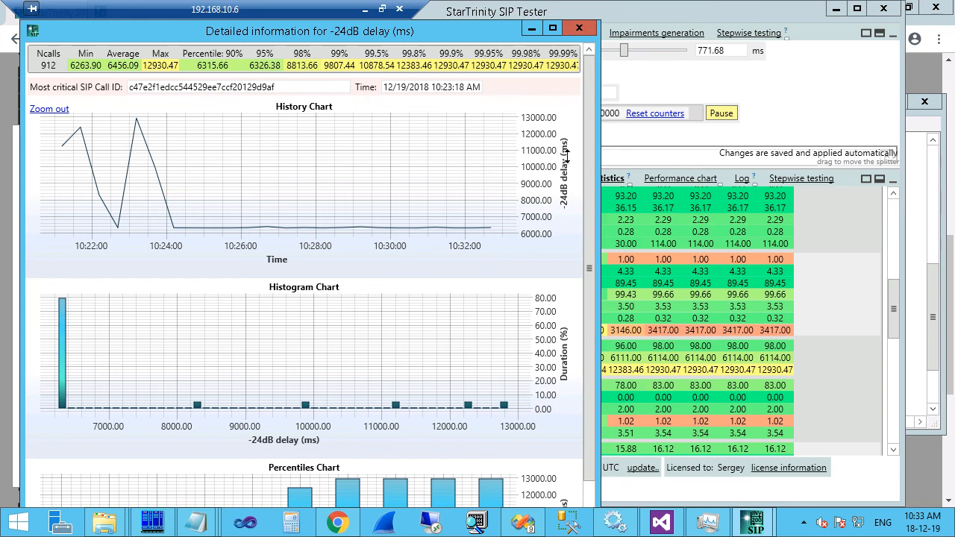
pyautogui.click(581, 28)
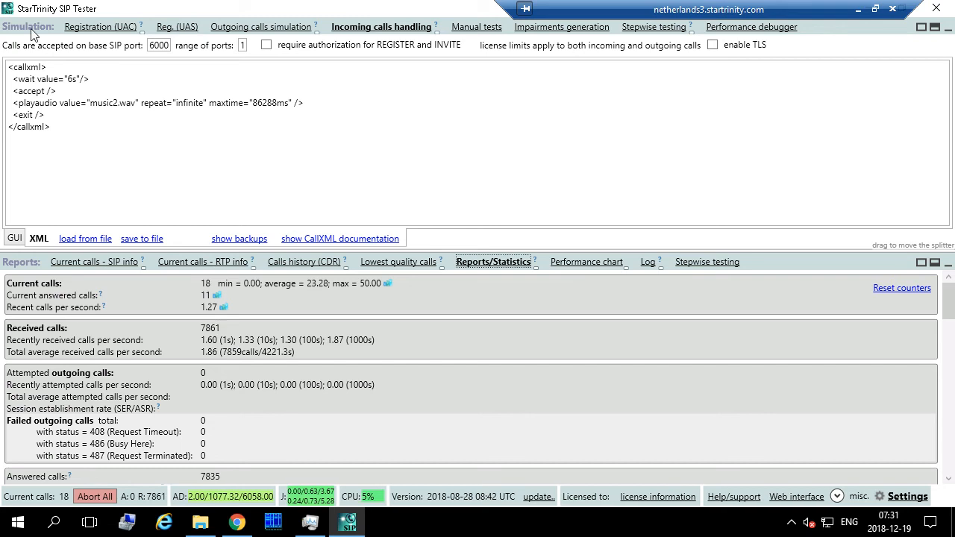
# Move the 6s wait line from before <accept /> to after it.
pyautogui.click(58, 100)
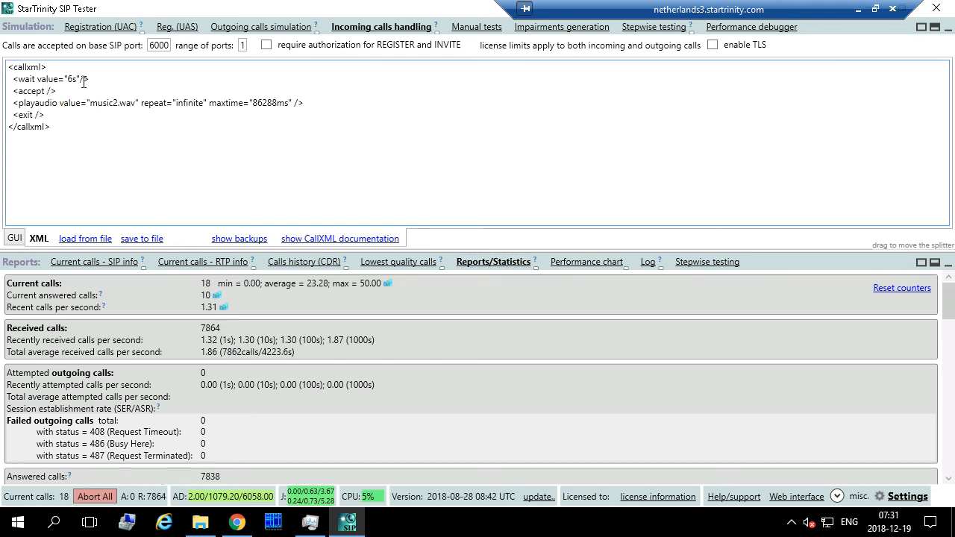
pyautogui.moveTo(103, 77); pyautogui.dragTo(103, 67)
pyautogui.hotkey('ctrl', 'c')
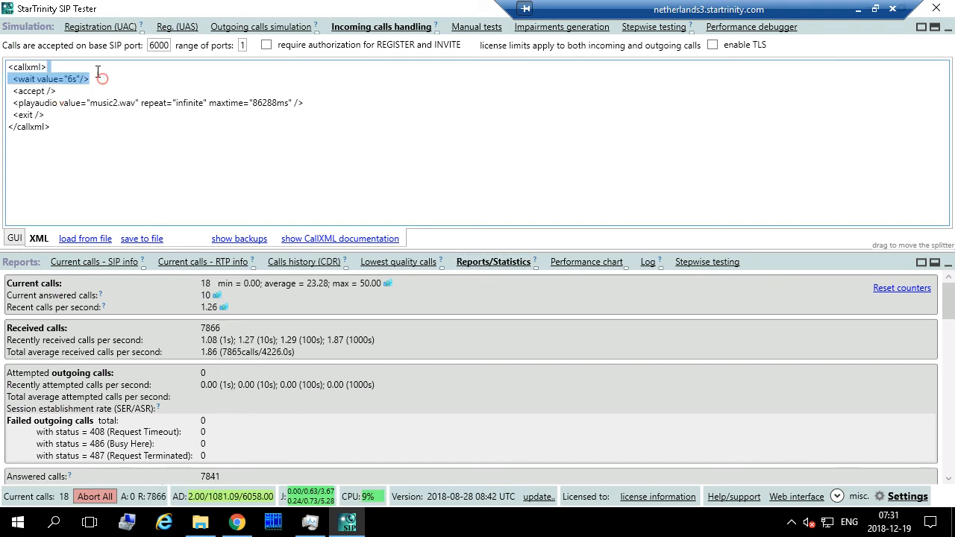
pyautogui.press('Delete')
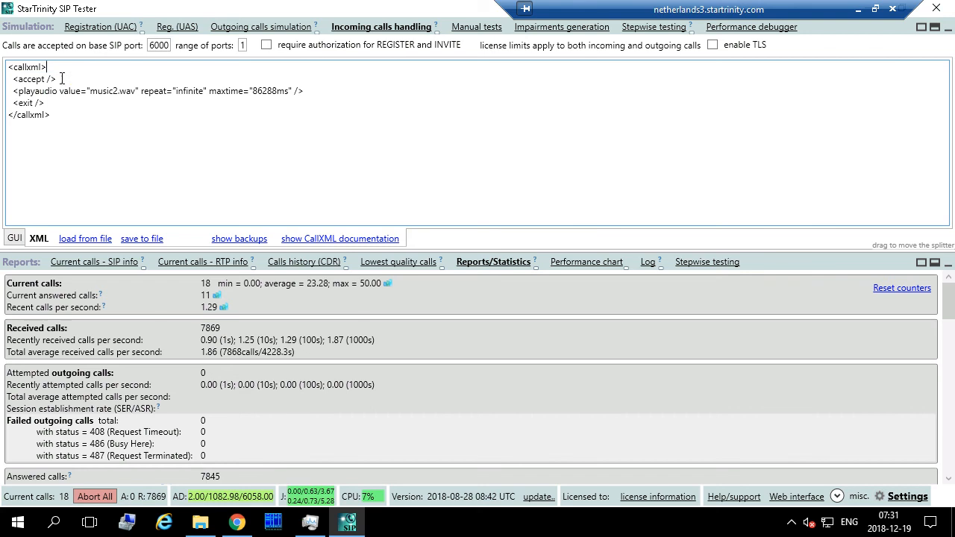
pyautogui.click(74, 80)
pyautogui.hotkey('ctrl', 'v')
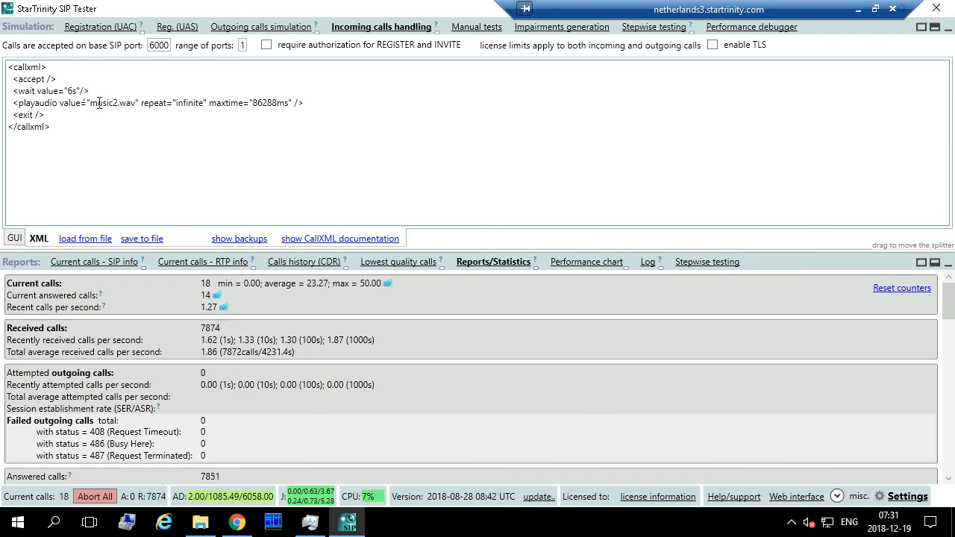
pyautogui.moveTo(87, 104); pyautogui.dragTo(127, 104)
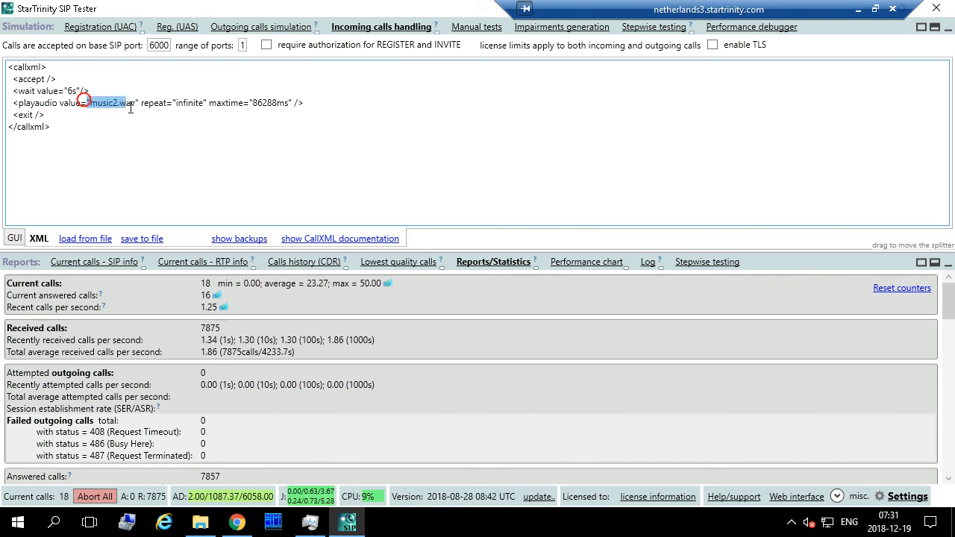
# Paste another wait line above <accept /> and change its value to 3s.
pyautogui.click(70, 80)
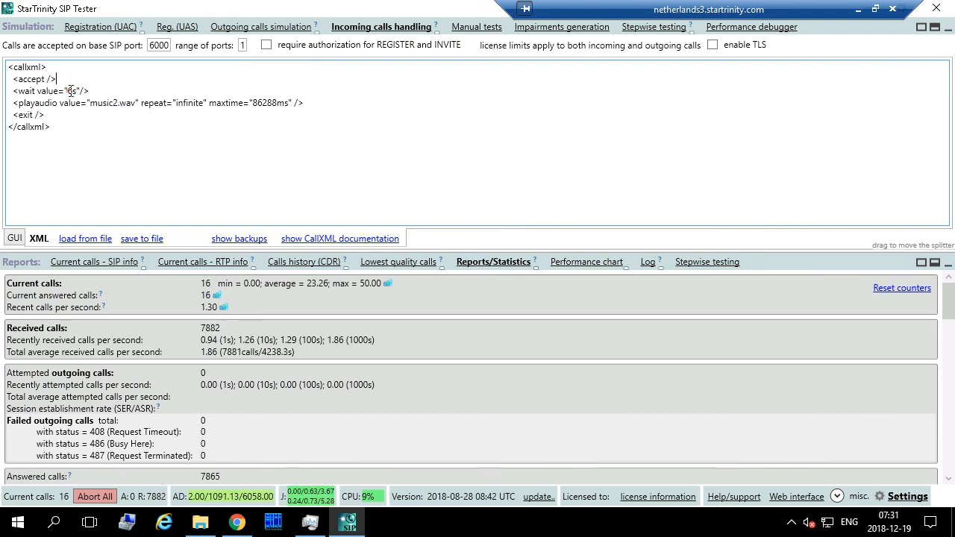
pyautogui.click(68, 90)
pyautogui.moveTo(100, 91); pyautogui.dragTo(101, 80)
pyautogui.hotkey('ctrl', 'c')
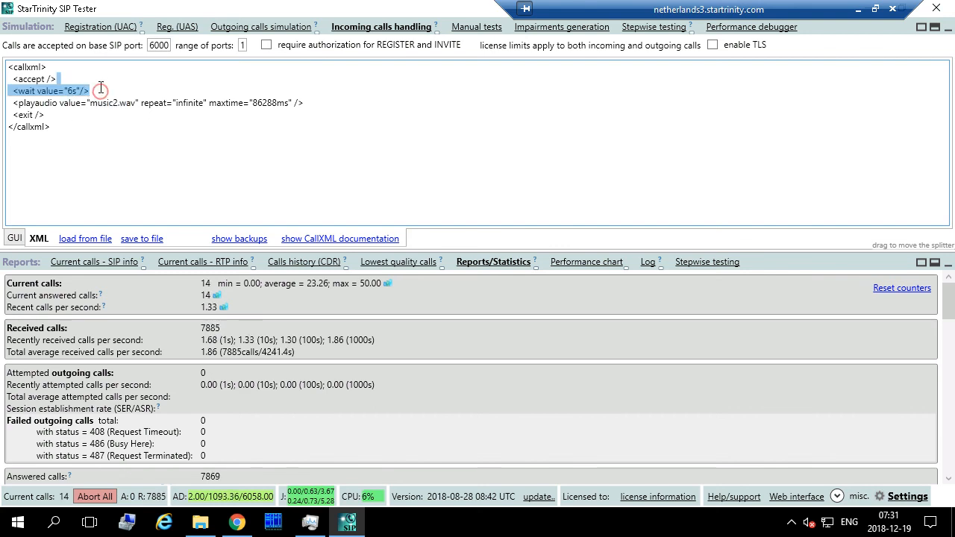
pyautogui.click(54, 68)
pyautogui.hotkey('ctrl', 'v')
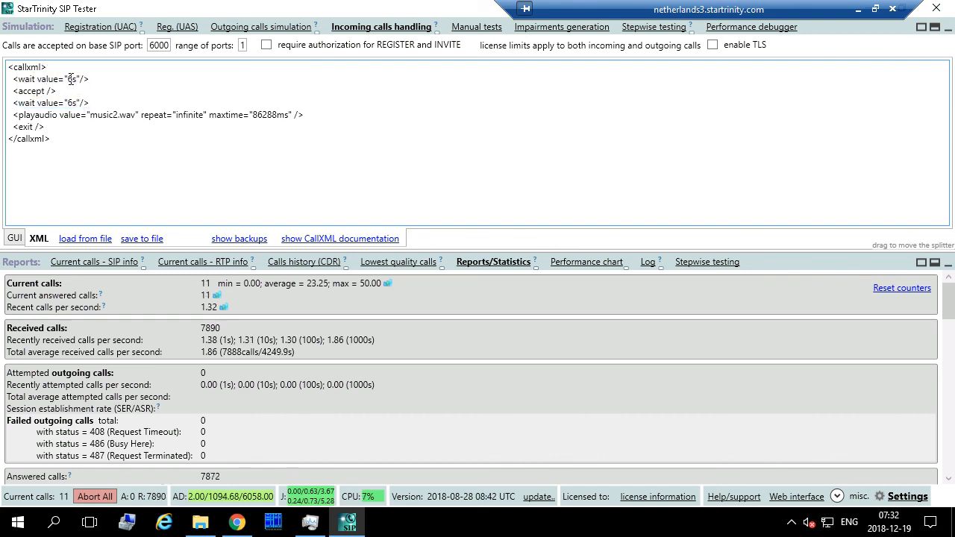
pyautogui.doubleClick(71, 79)
pyautogui.write('3s')
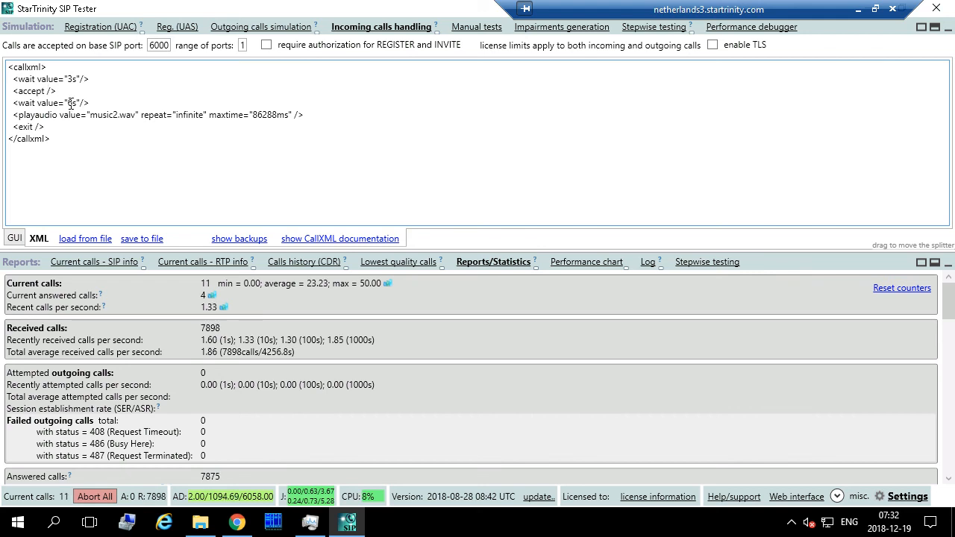
pyautogui.doubleClick(71, 103)
pyautogui.moveTo(12, 103); pyautogui.dragTo(91, 105)
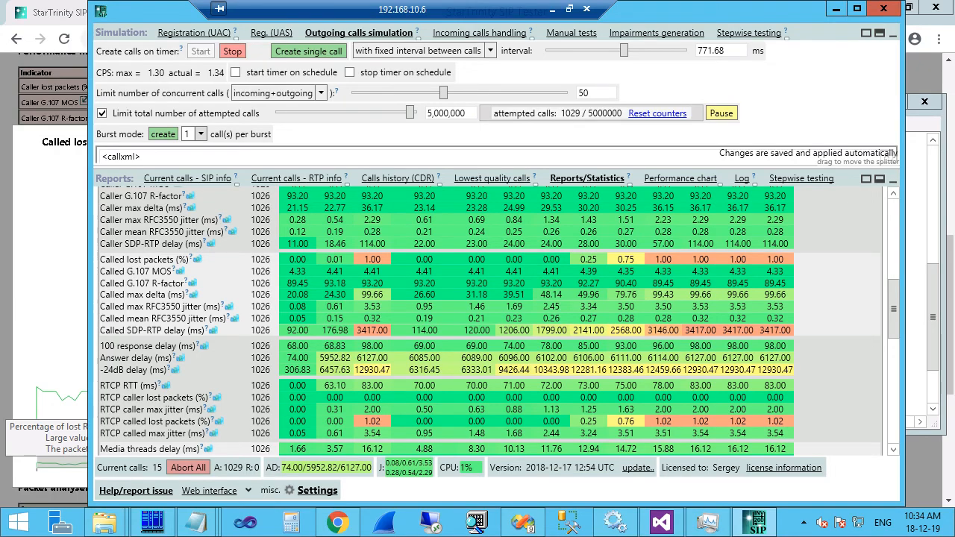
# Reset the statistics counters and clear the stored Calls history (CDR).
pyautogui.scroll(10, 893, 204)
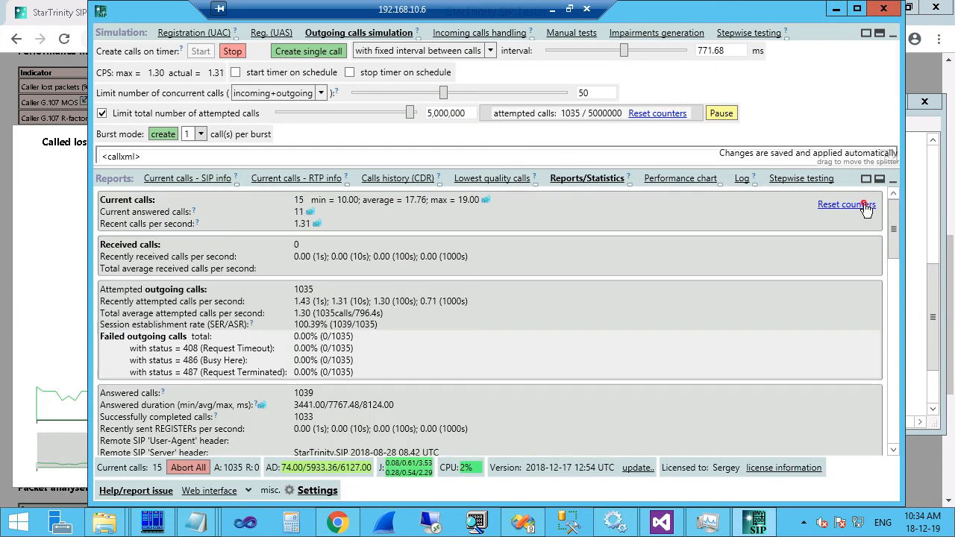
pyautogui.click(863, 206)
pyautogui.click(393, 183)
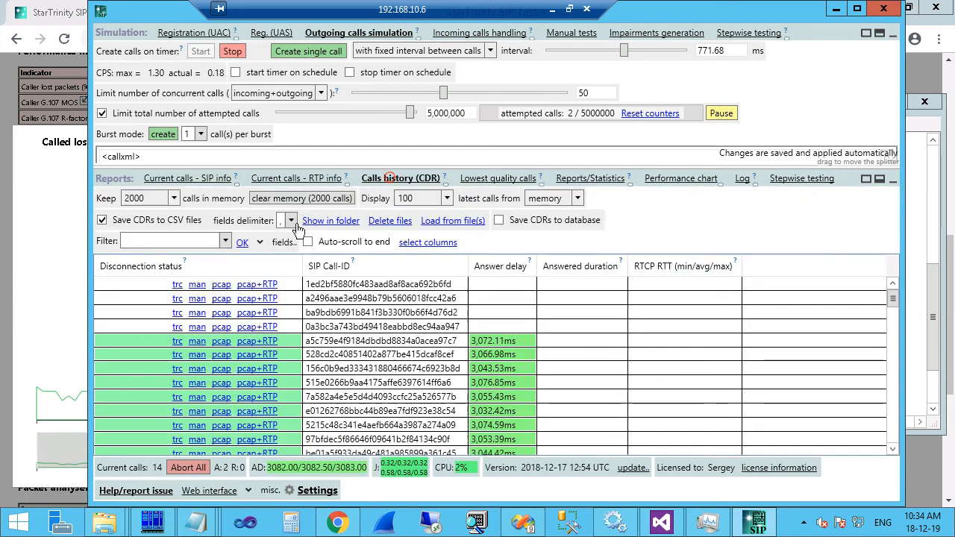
pyautogui.click(278, 201)
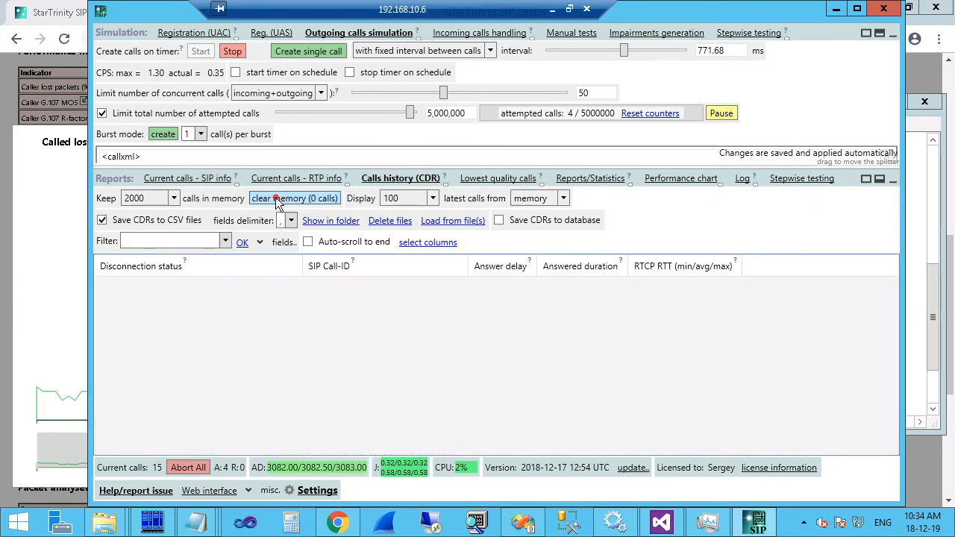
# Refresh the Calls history view and bring up the CDR column selection.
pyautogui.click(590, 181)
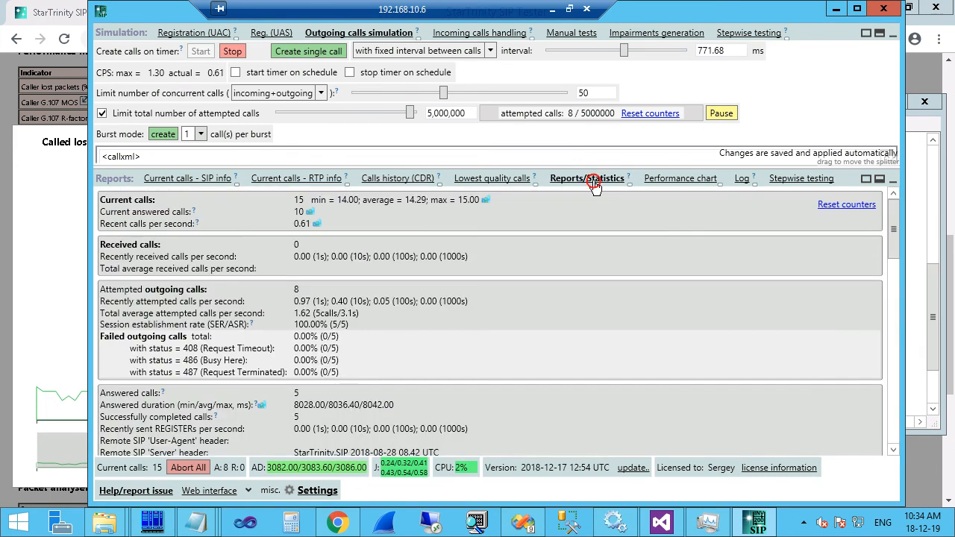
pyautogui.click(432, 180)
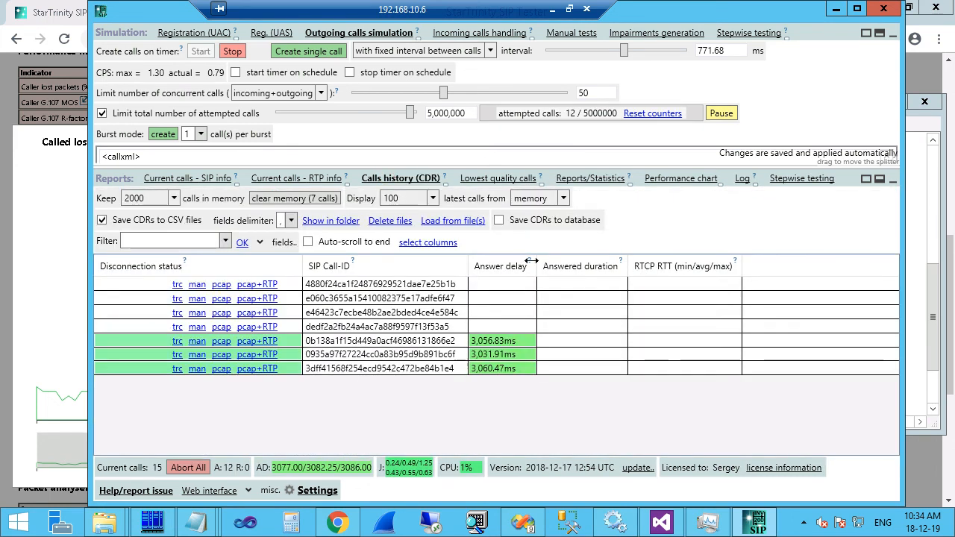
pyautogui.click(428, 242)
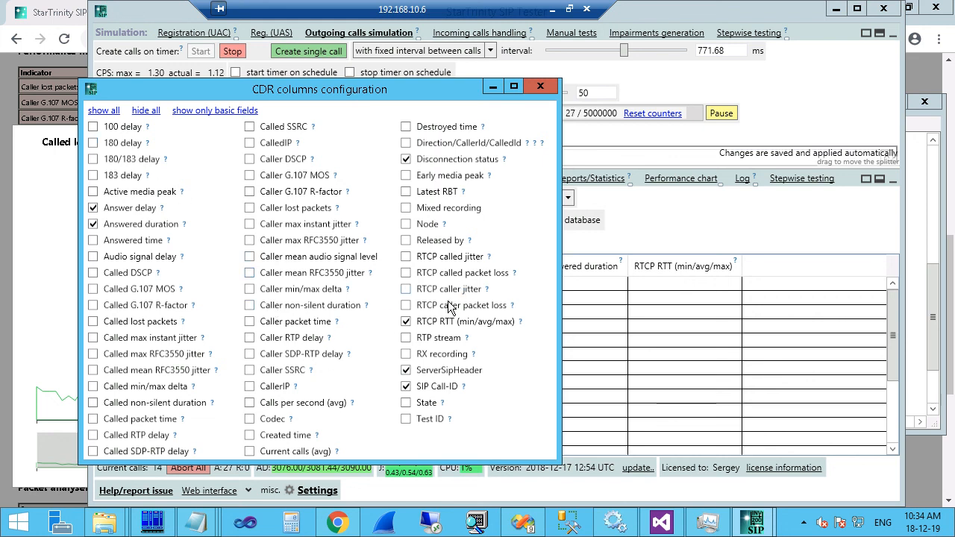
# Tick the Audio signal delay column in the enlarged CDR columns dialog and close it.
pyautogui.moveTo(332, 462); pyautogui.dragTo(334, 485)
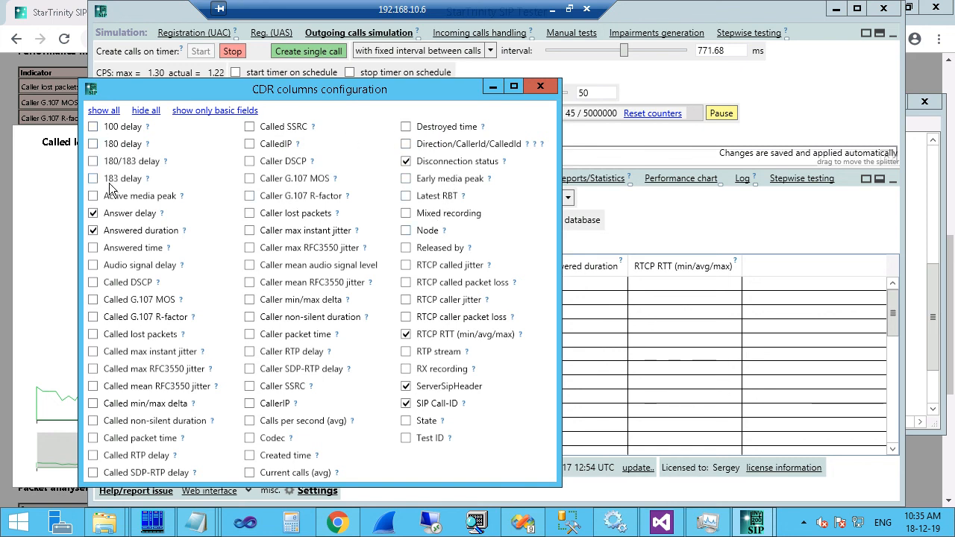
pyautogui.click(94, 265)
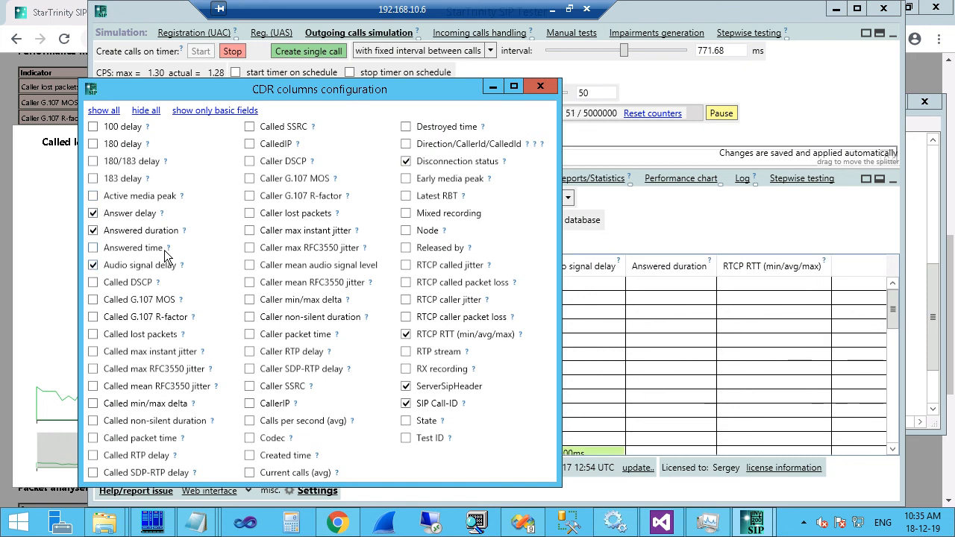
pyautogui.click(541, 87)
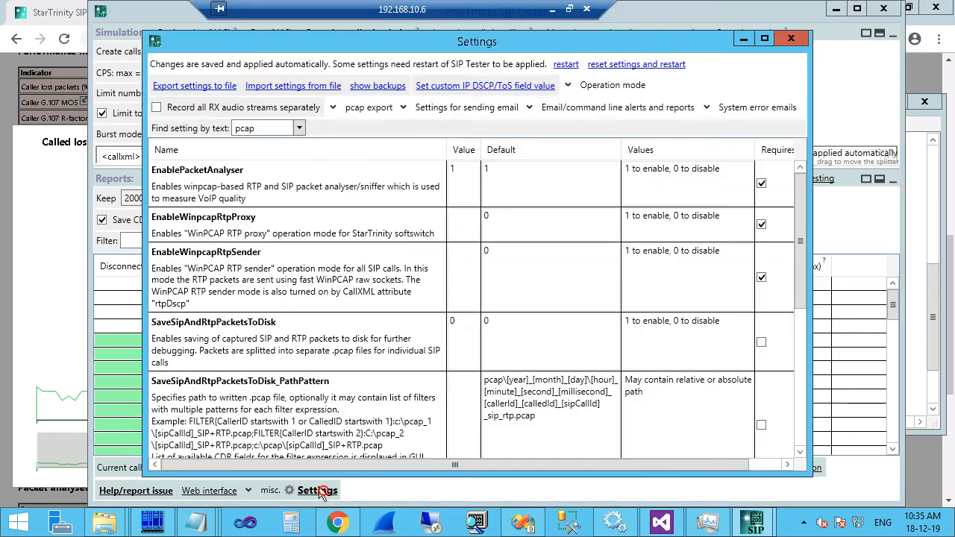
pyautogui.click(320, 492)
pyautogui.moveTo(267, 128); pyautogui.dragTo(211, 131)
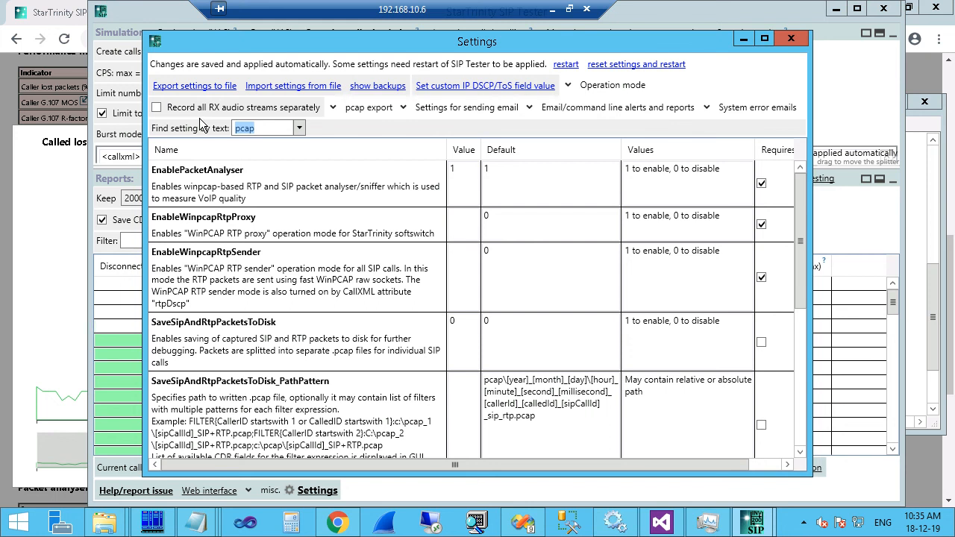
pyautogui.write('audiosi')
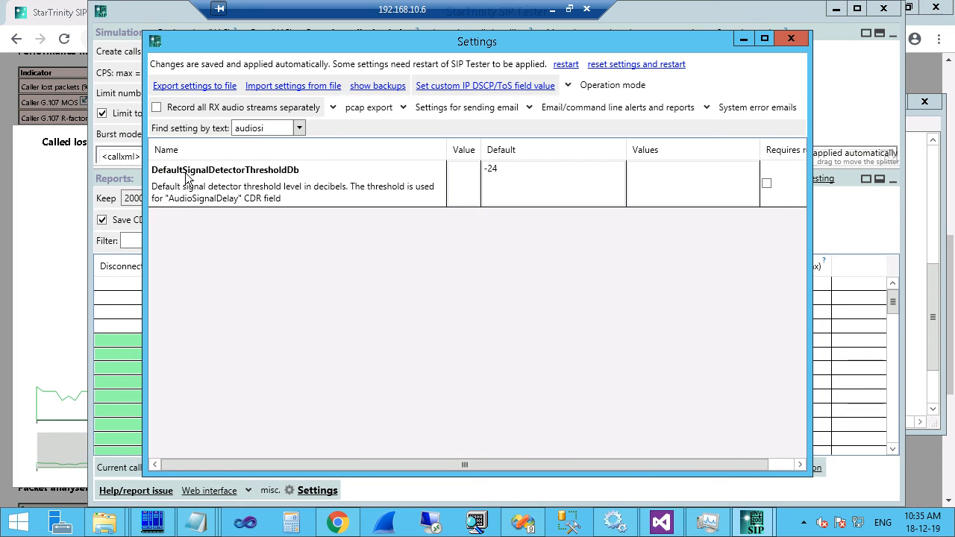
pyautogui.click(529, 176)
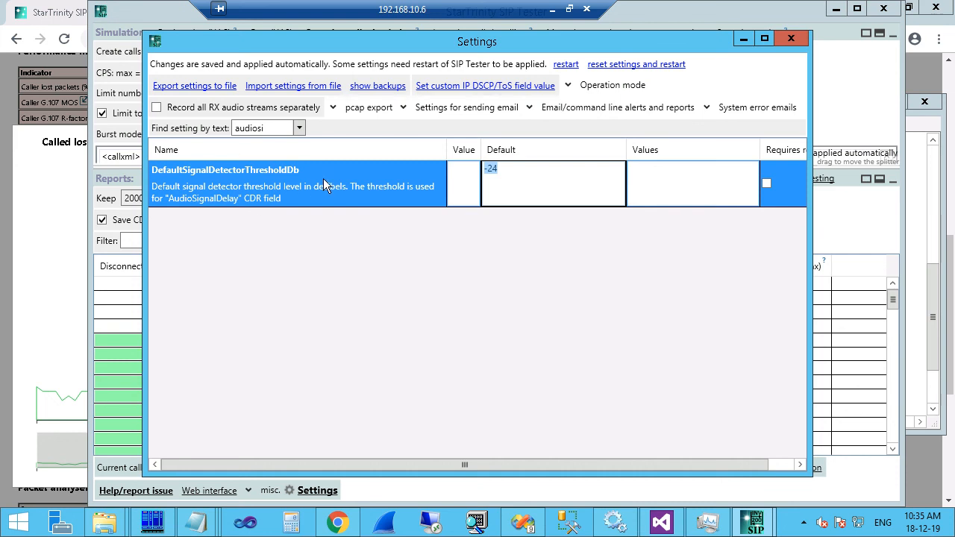
pyautogui.click(524, 168)
pyautogui.click(791, 39)
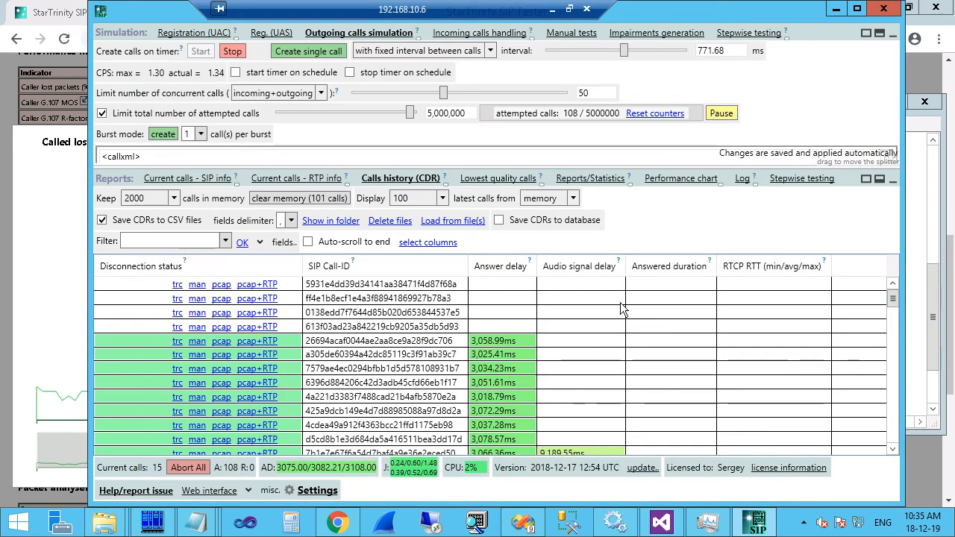
# Check Audio signal delay values in the CDR table, then review Reports/Statistics.
pyautogui.scroll(-2, 570, 396)
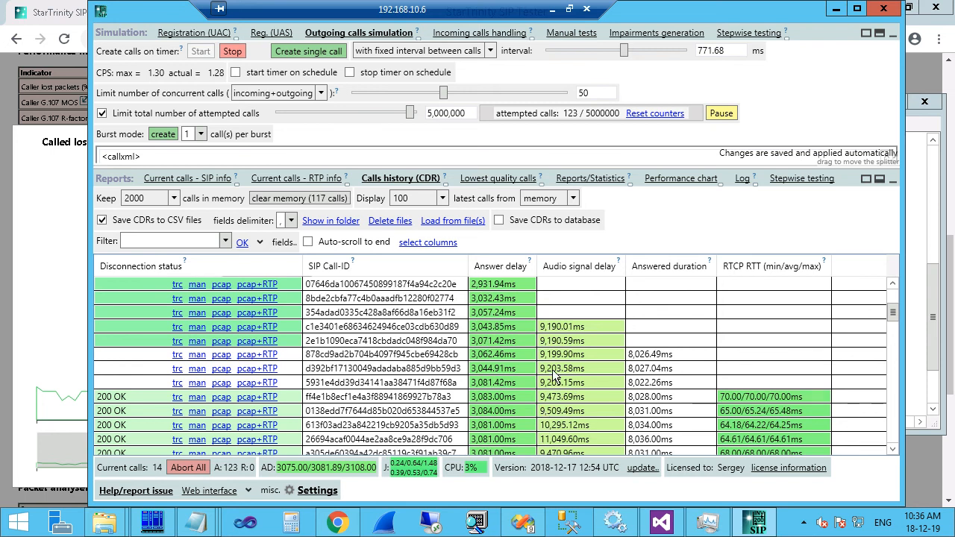
pyautogui.click(585, 181)
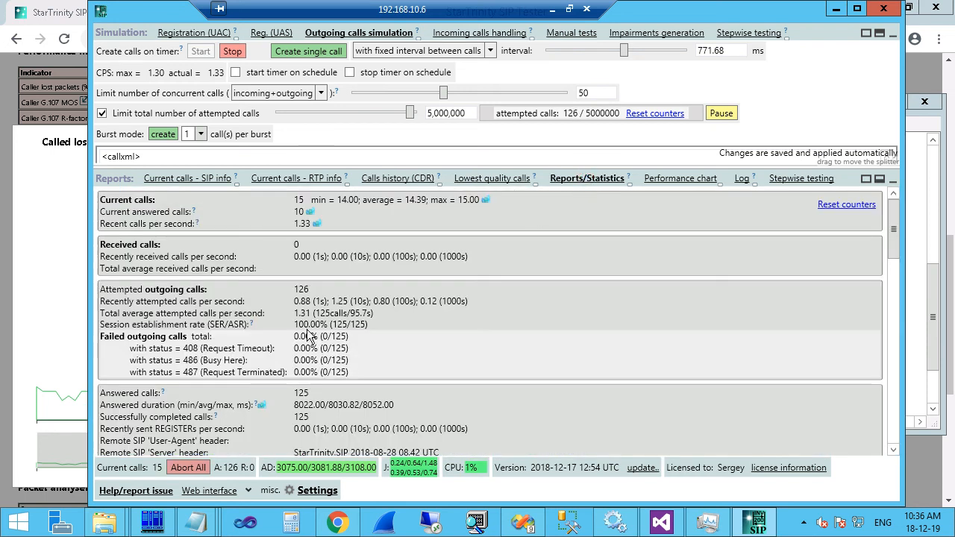
pyautogui.scroll(-10, 312, 335)
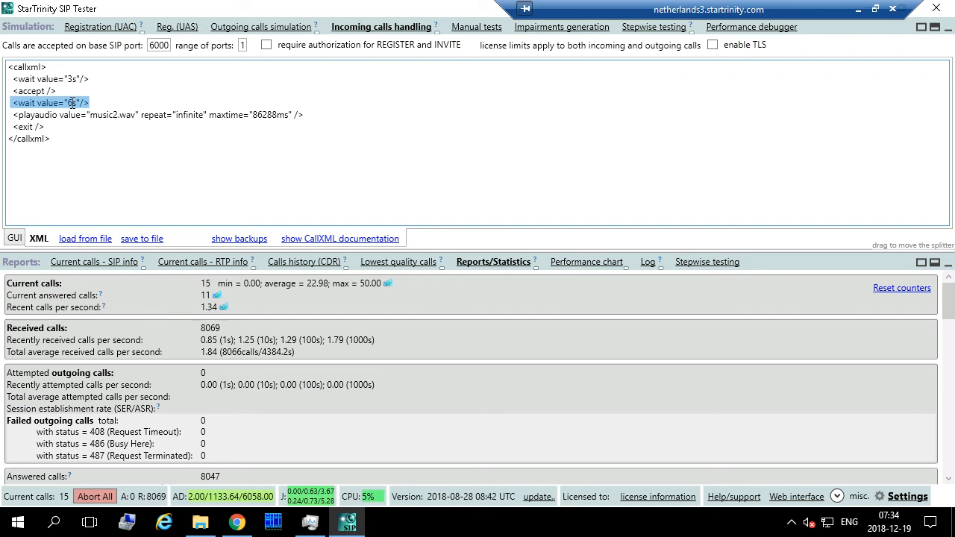
# Change the server's post-accept wait from 6s to 16s and minimize the remote session.
pyautogui.click(90, 105)
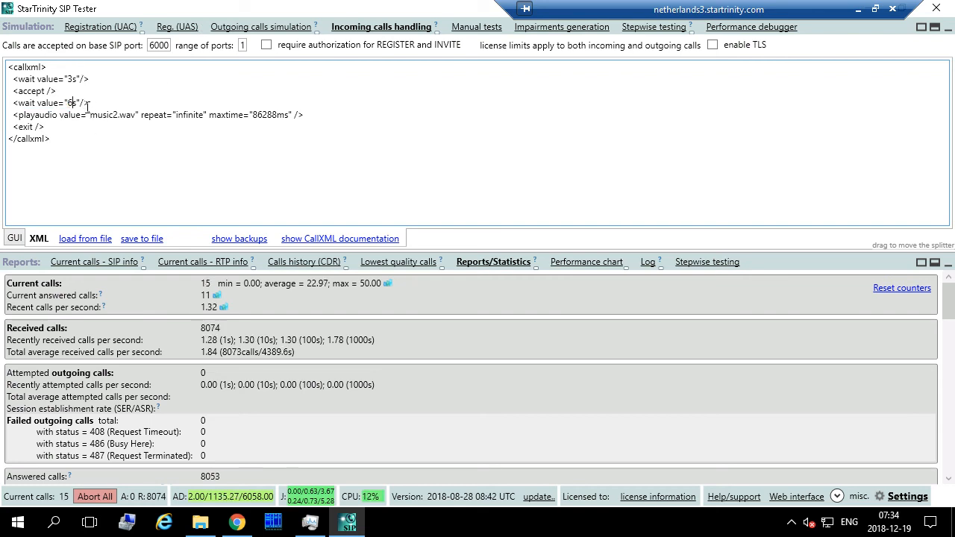
pyautogui.moveTo(73, 103); pyautogui.dragTo(67, 104)
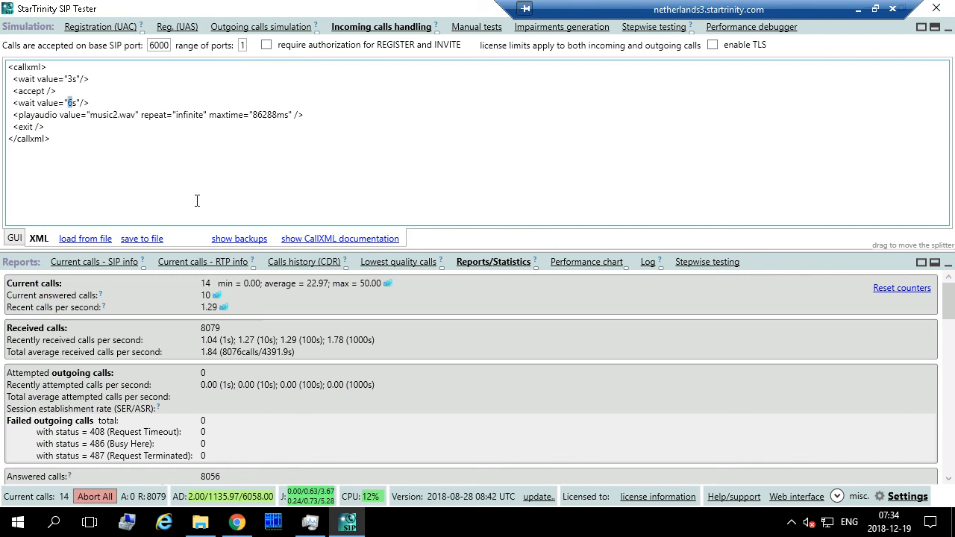
pyautogui.press('Left')
pyautogui.write('1')
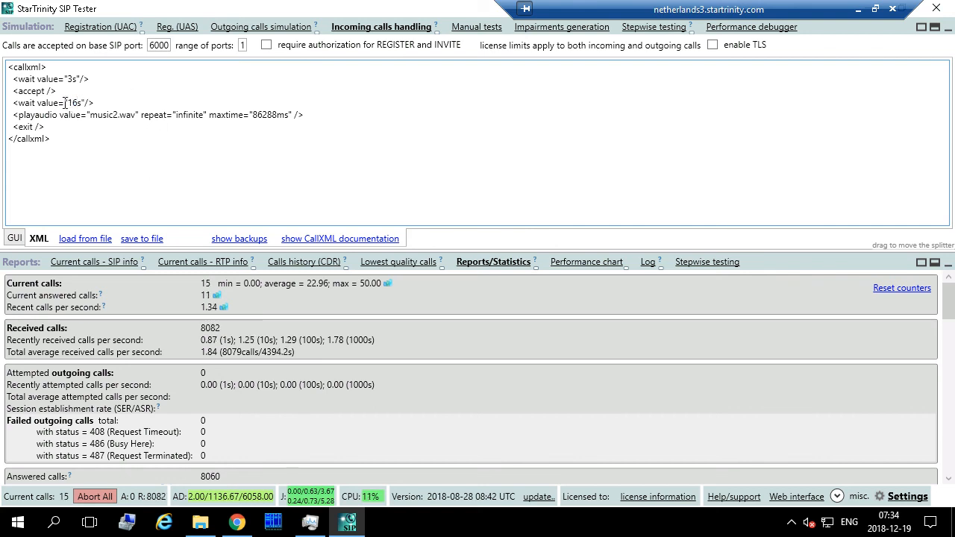
pyautogui.moveTo(66, 102)
pyautogui.mouseDown()
pyautogui.moveTo(95, 103)
pyautogui.moveTo(78, 107)
pyautogui.mouseUp()
pyautogui.click(97, 104)
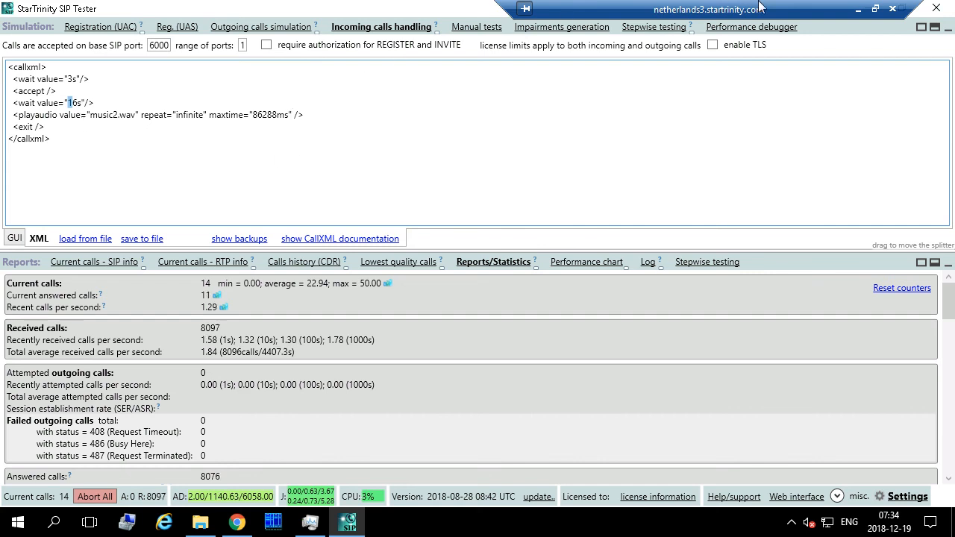
pyautogui.click(858, 10)
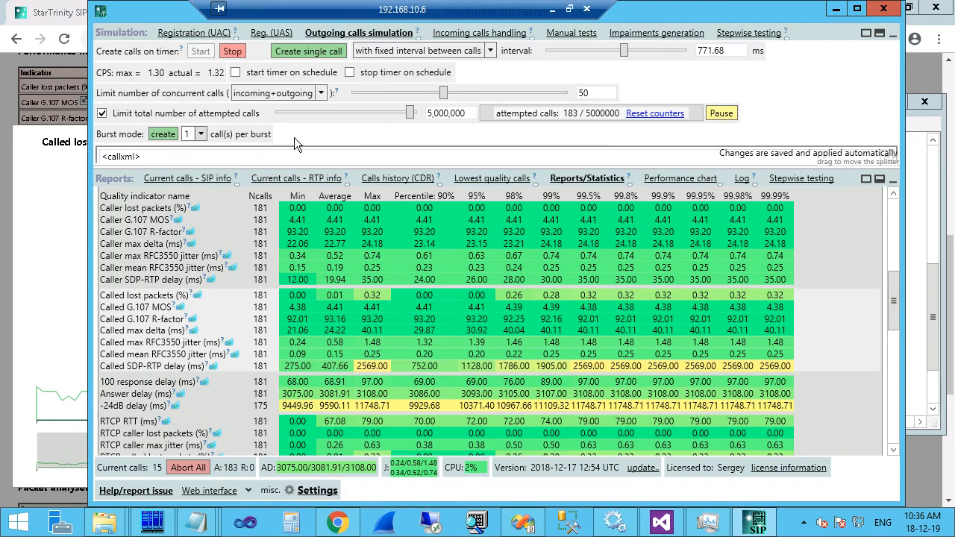
# Raise the outgoing script's playaudio maxtime from 8s to 20s, then restore the reports area.
pyautogui.moveTo(297, 167); pyautogui.dragTo(270, 373)
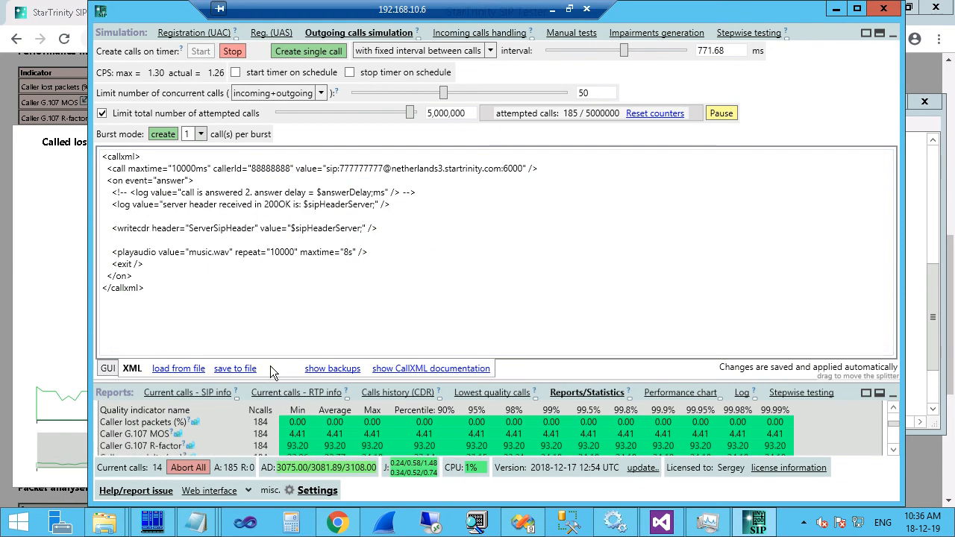
pyautogui.doubleClick(346, 252)
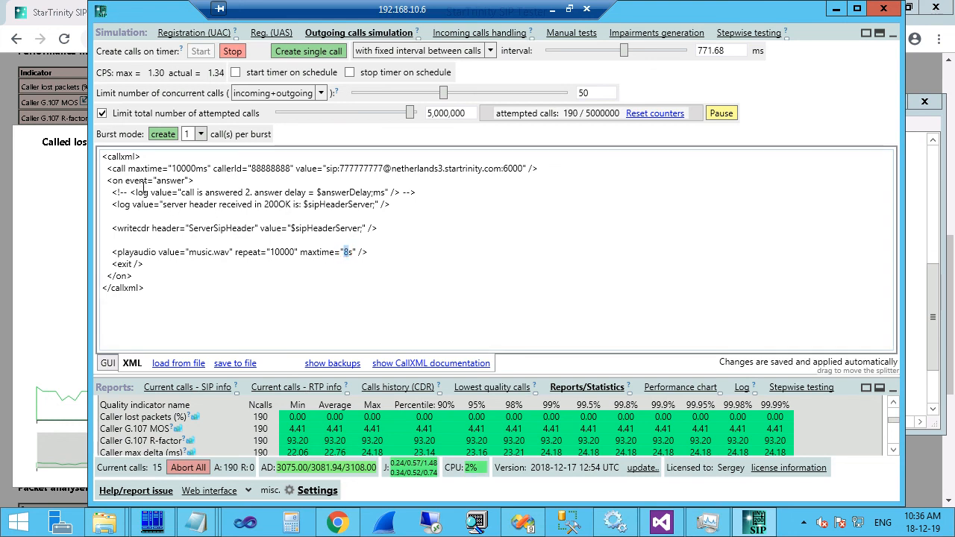
pyautogui.write('20')
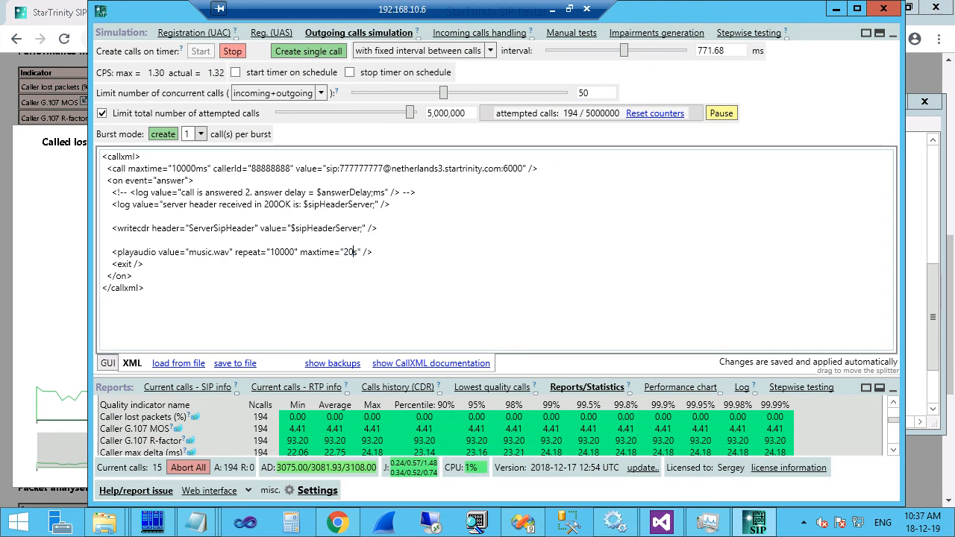
pyautogui.moveTo(295, 252); pyautogui.dragTo(359, 258)
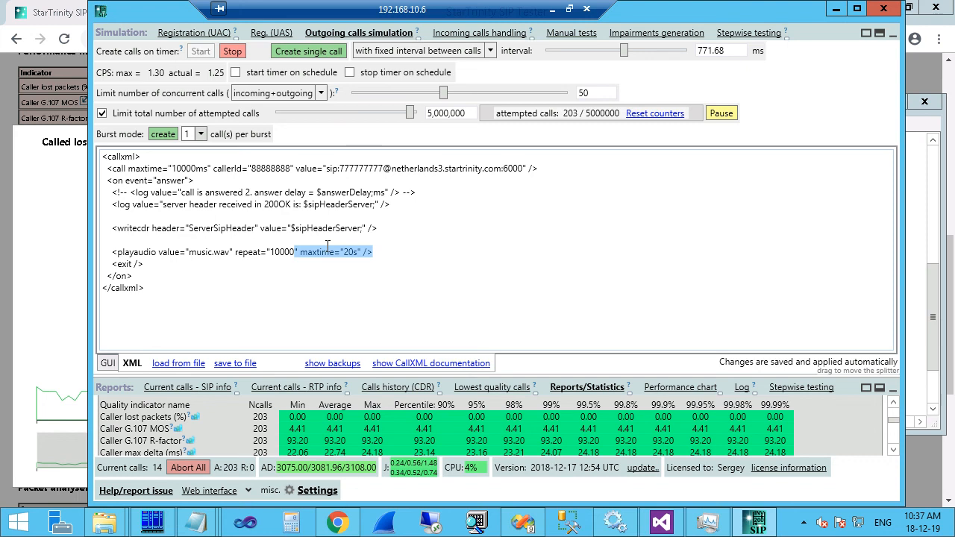
pyautogui.moveTo(146, 180); pyautogui.dragTo(161, 204)
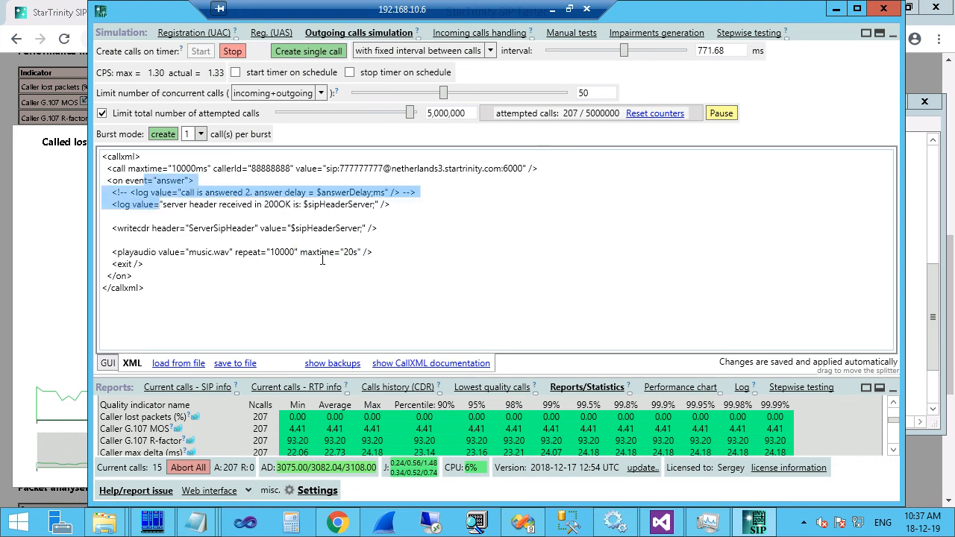
pyautogui.moveTo(342, 252); pyautogui.dragTo(372, 252)
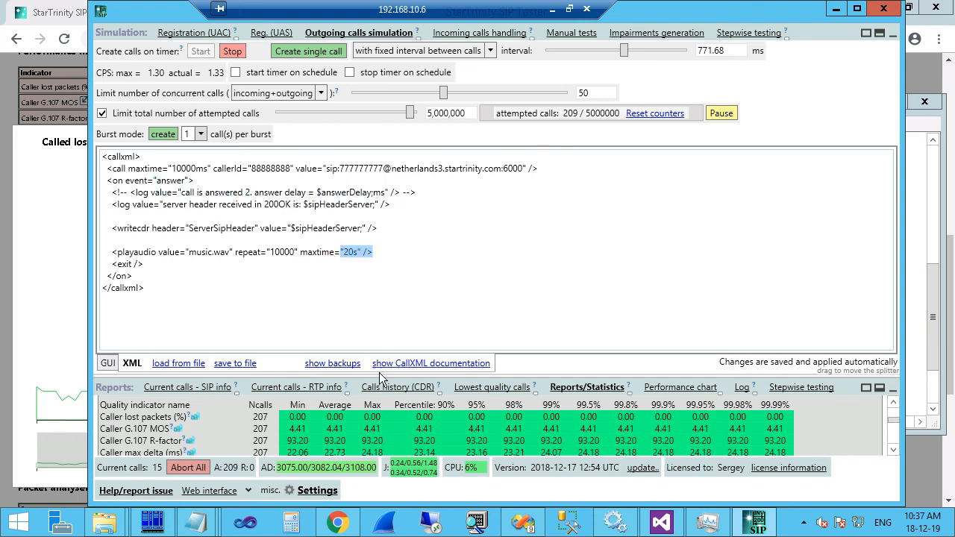
pyautogui.moveTo(380, 377); pyautogui.dragTo(406, 183)
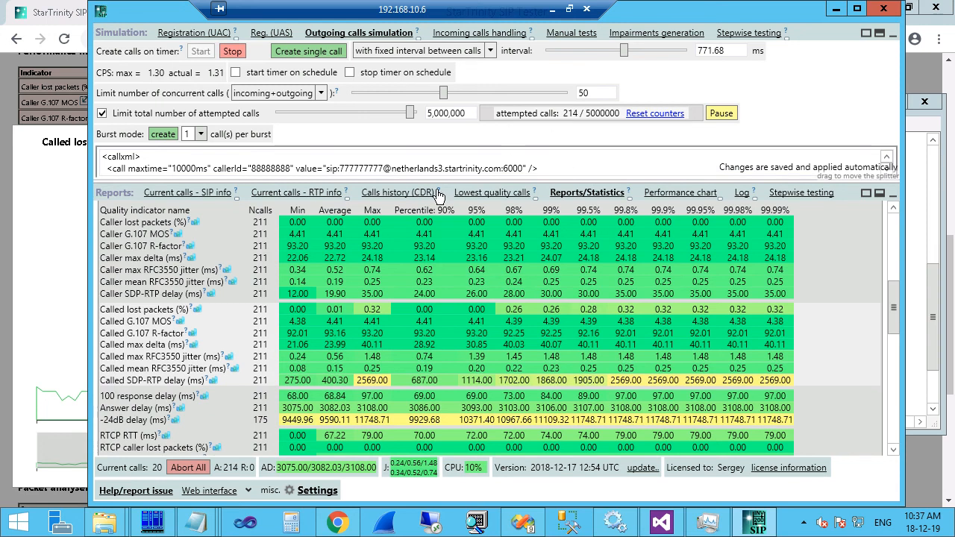
# Inspect call records in the CDR history and select the destination domain in the outgoing CallXML.
pyautogui.click(390, 193)
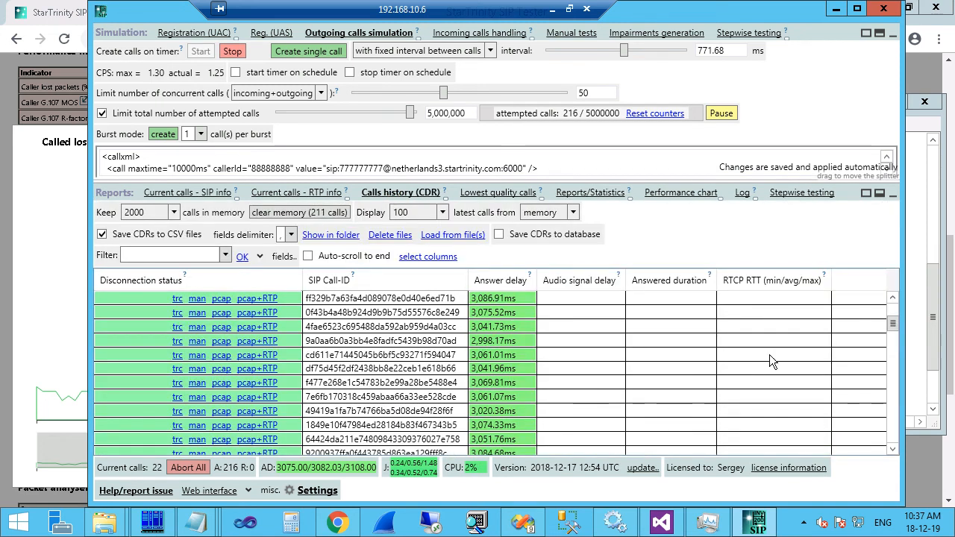
pyautogui.moveTo(893, 323); pyautogui.dragTo(898, 343)
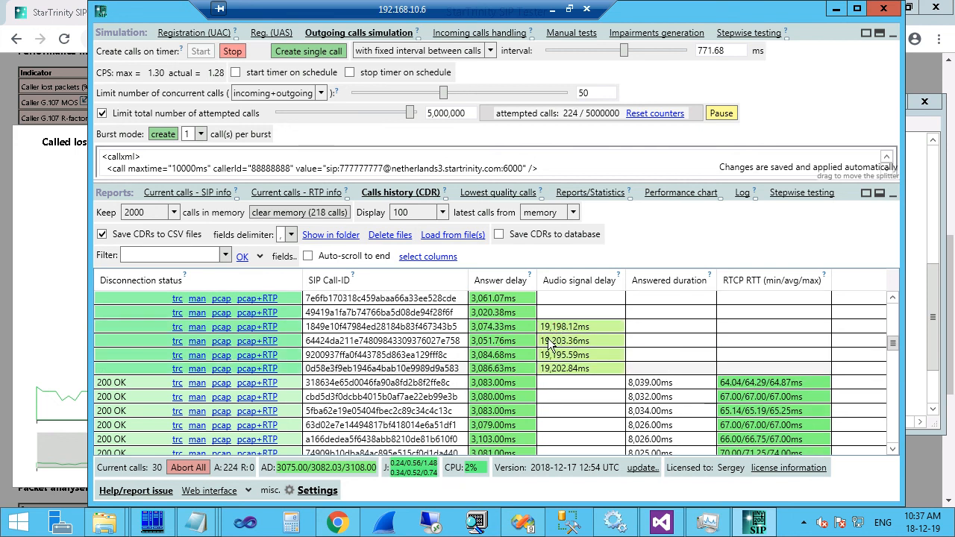
pyautogui.click(554, 341)
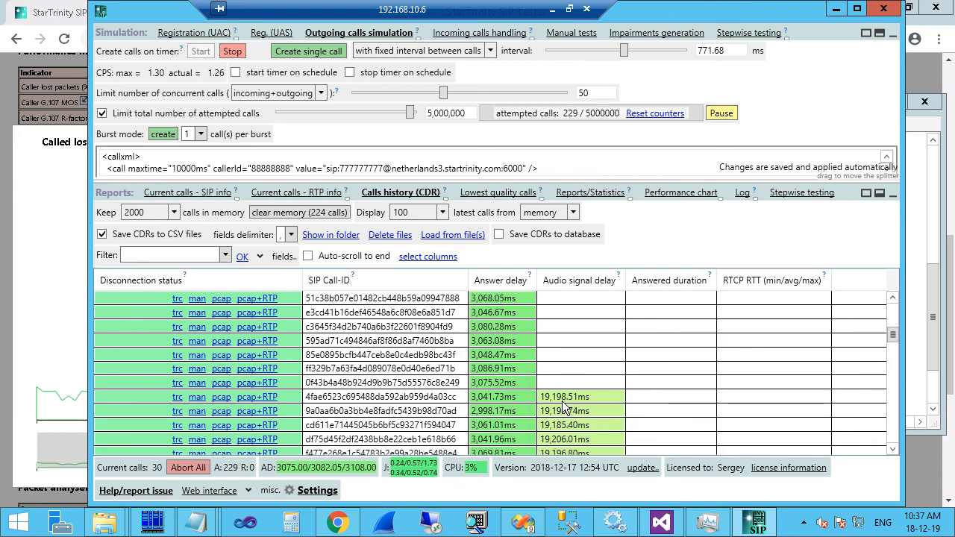
pyautogui.scroll(-20, 564, 405)
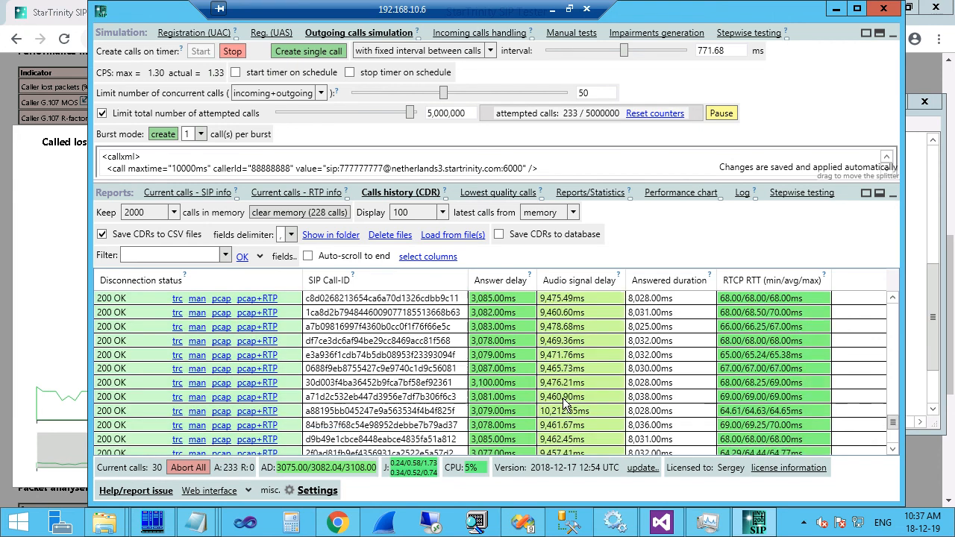
pyautogui.scroll(17, 563, 399)
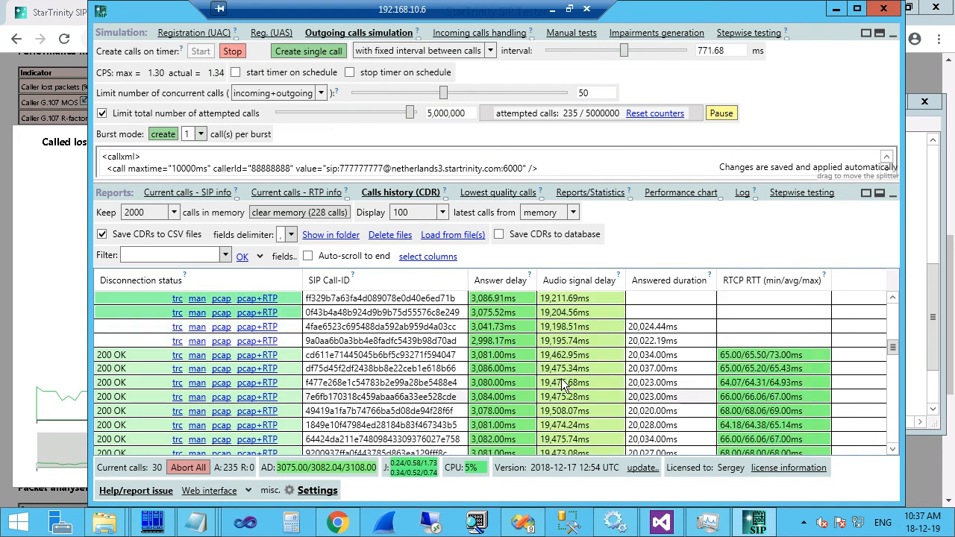
pyautogui.scroll(3, 563, 386)
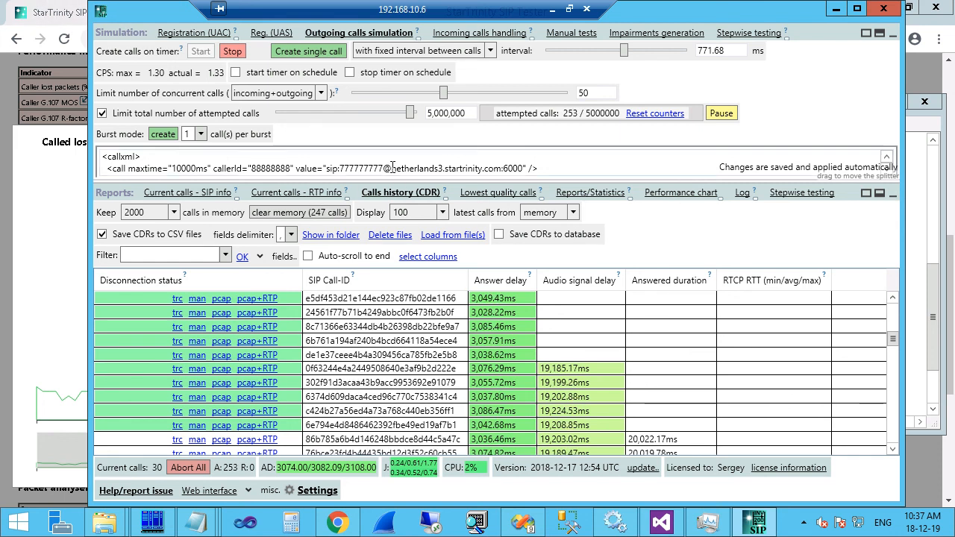
pyautogui.moveTo(390, 168); pyautogui.dragTo(503, 165)
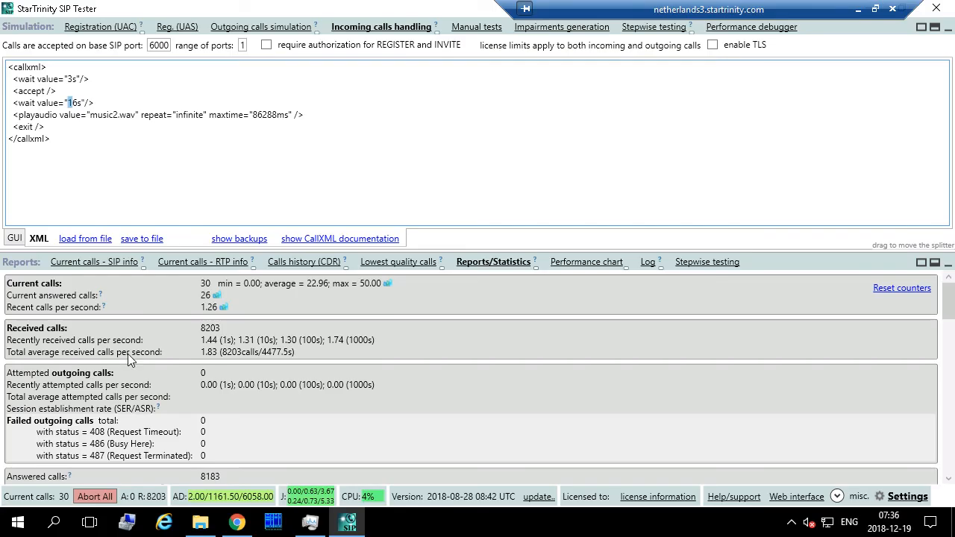
# Wrap the music2.wav playaudio line in <!-- --> and minimize the remote session.
pyautogui.click(63, 103)
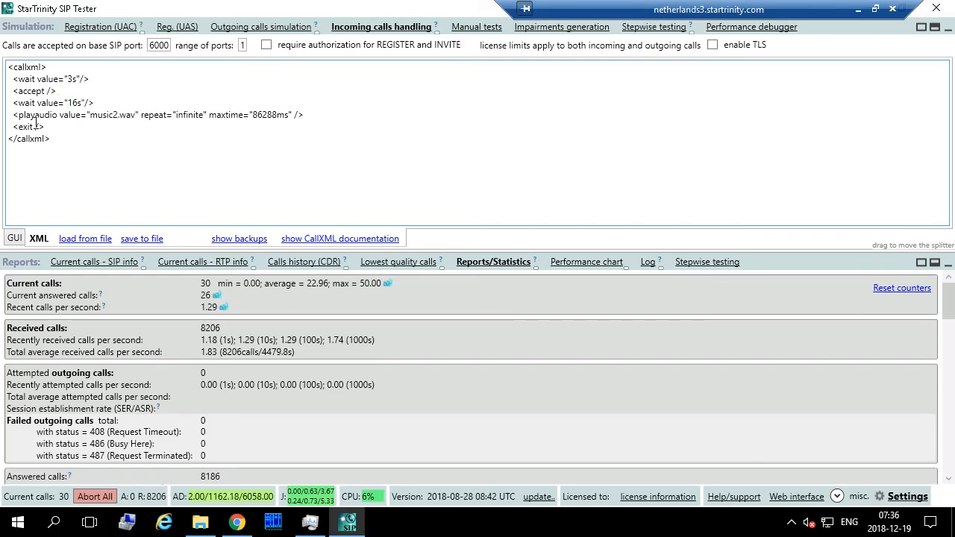
pyautogui.moveTo(12, 115); pyautogui.dragTo(305, 102)
pyautogui.click(304, 102)
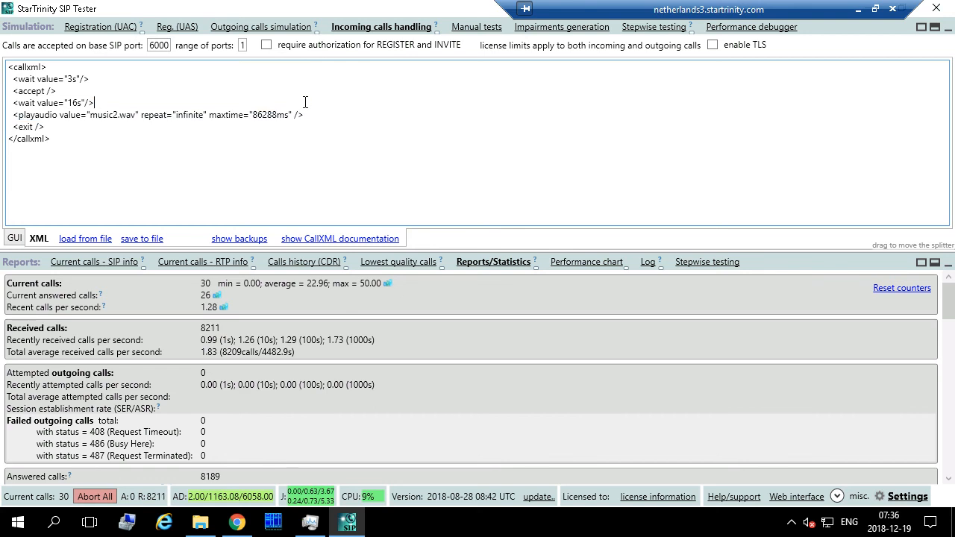
pyautogui.press('Return')
pyautogui.write('<')
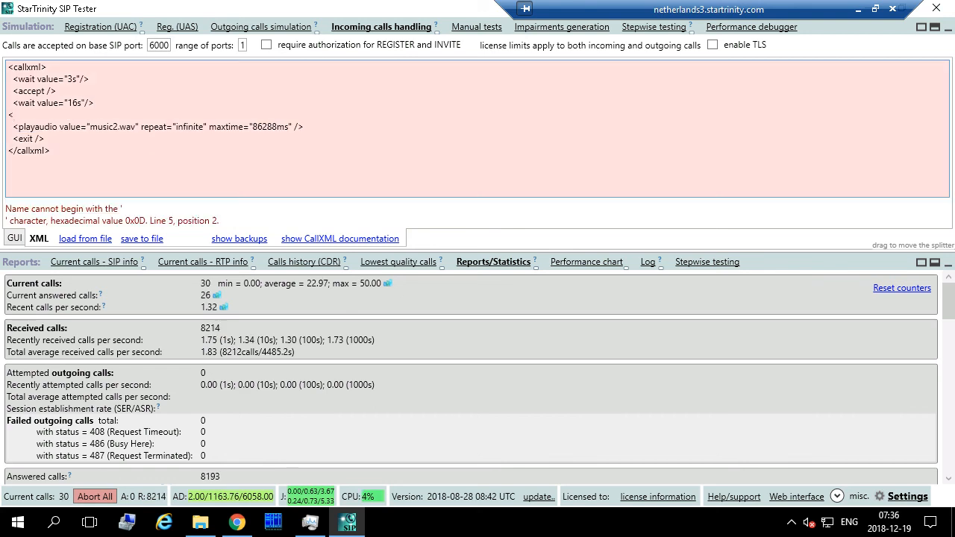
pyautogui.write('!--')
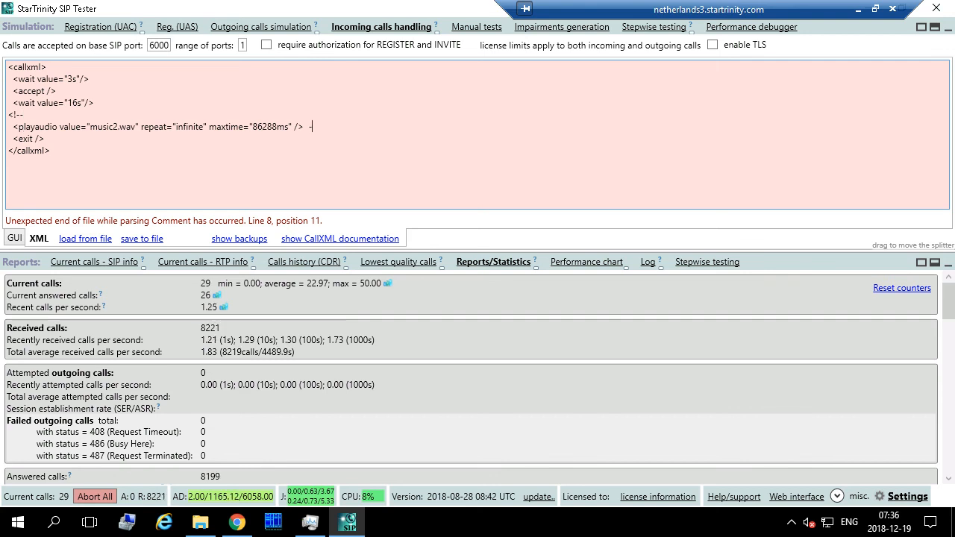
pyautogui.write('-->')
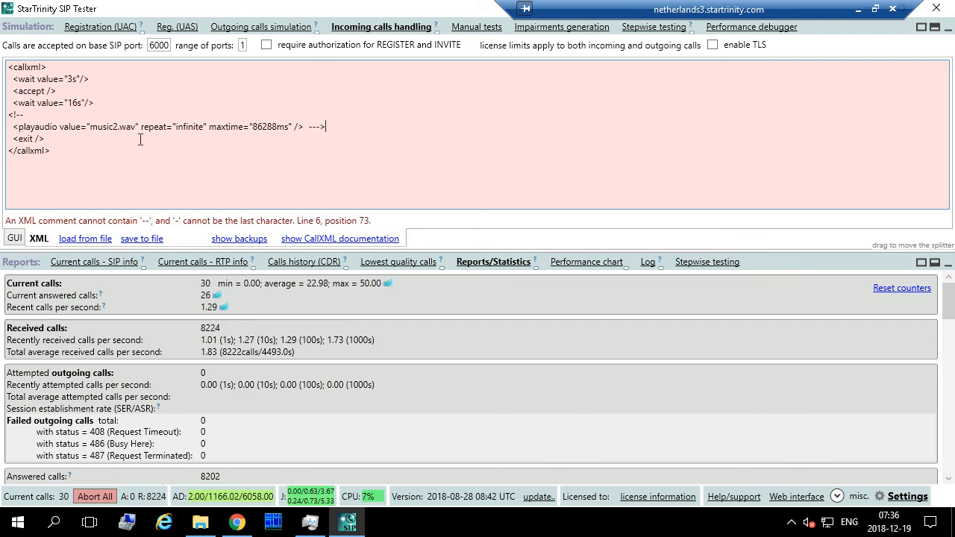
pyautogui.click(307, 127)
pyautogui.press('BackSpace')
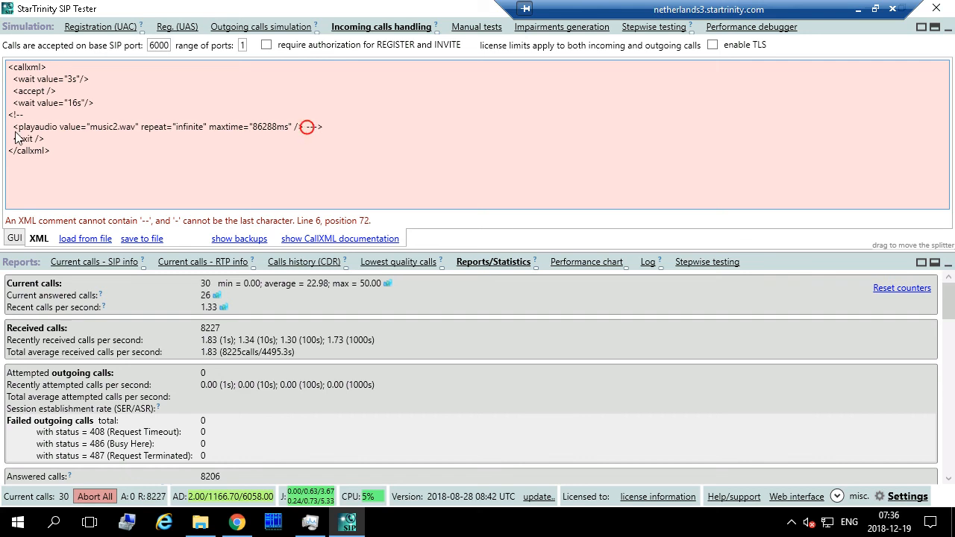
pyautogui.click(33, 115)
pyautogui.press('Delete')
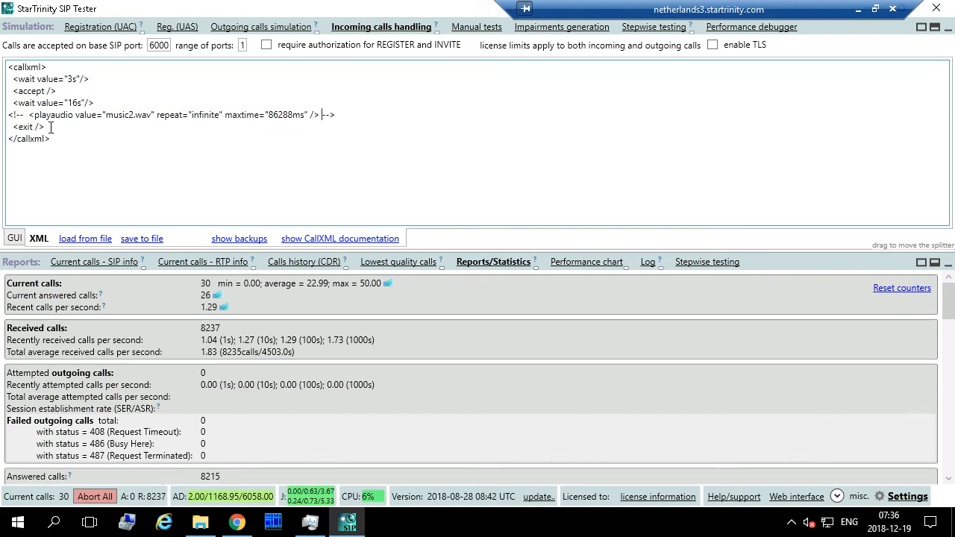
pyautogui.moveTo(30, 114); pyautogui.dragTo(321, 116)
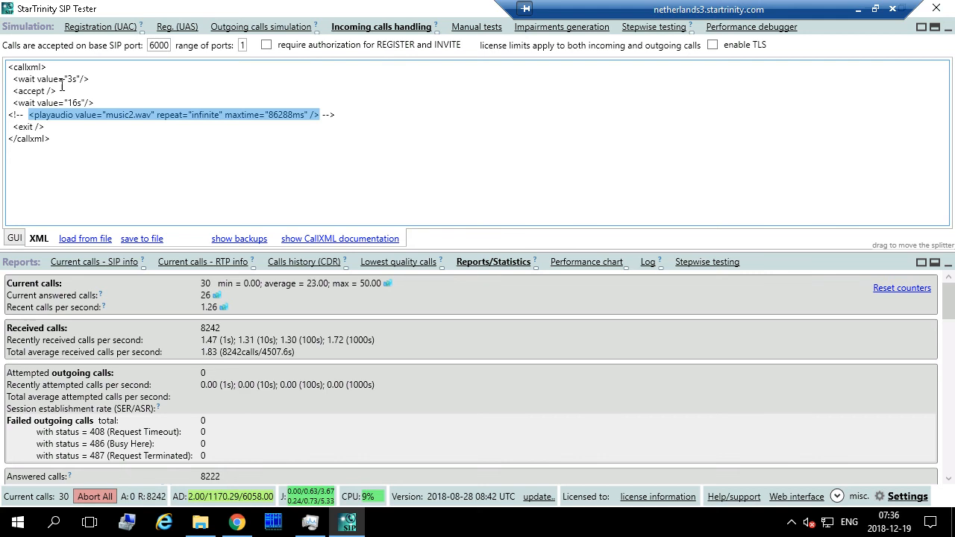
pyautogui.click(857, 9)
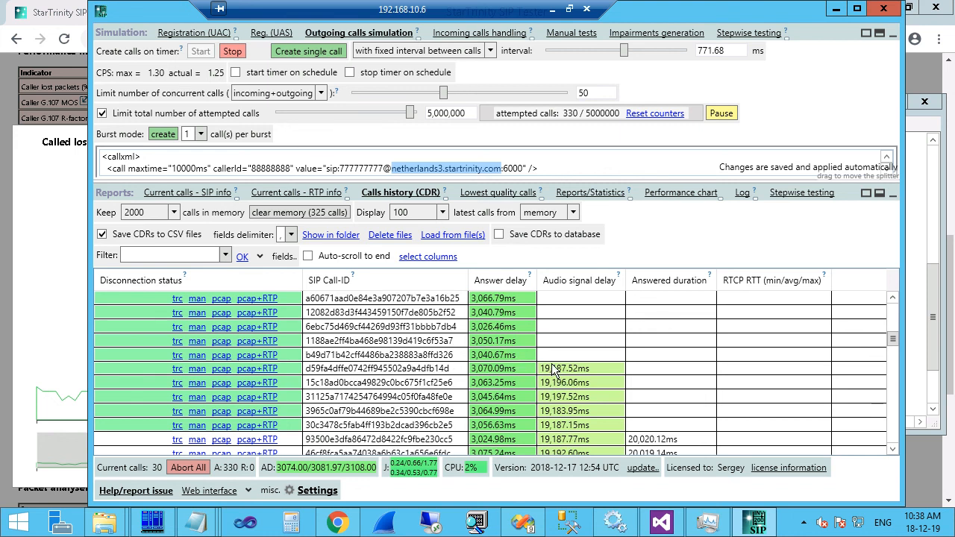
# Review Audio signal delay values in several recent call records, then open Settings.
pyautogui.click(362, 356)
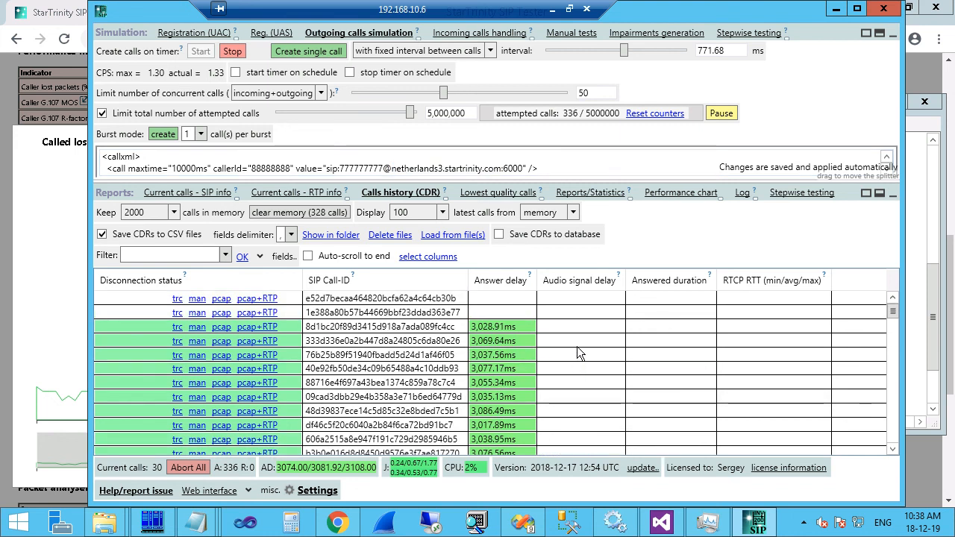
pyautogui.scroll(-5, 521, 364)
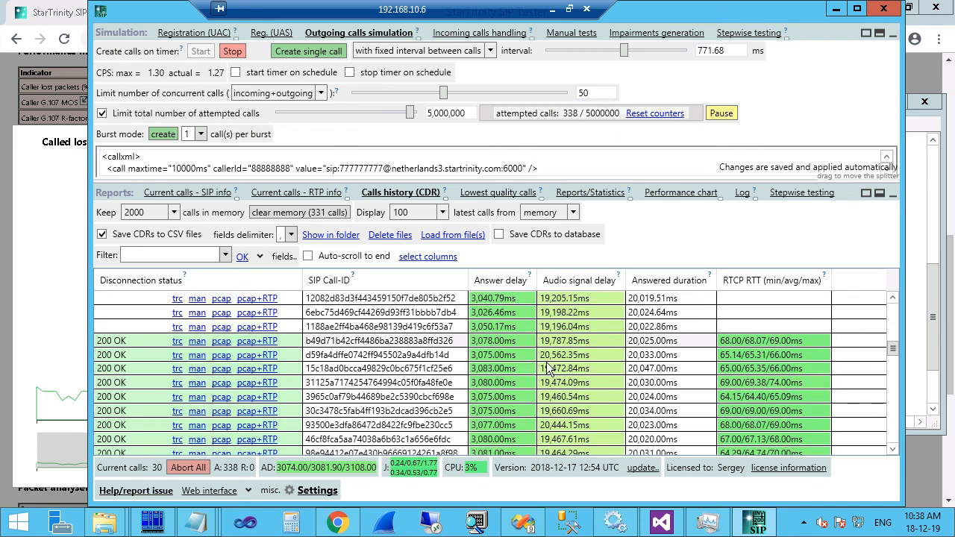
pyautogui.click(581, 328)
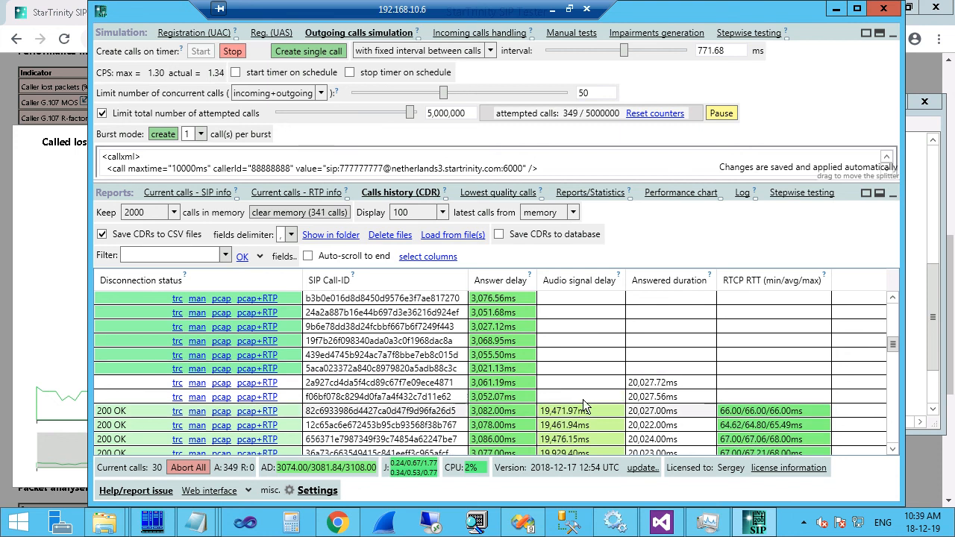
pyautogui.click(583, 399)
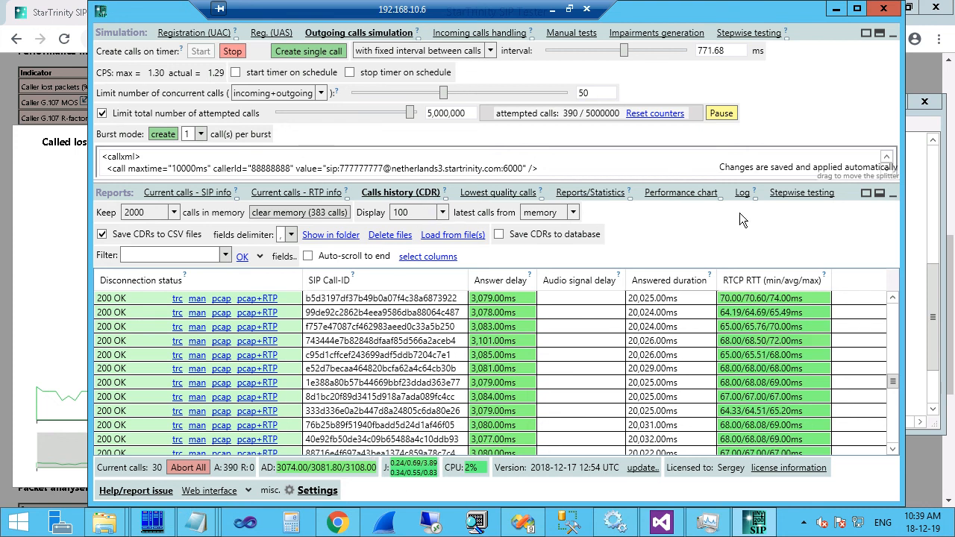
pyautogui.click(316, 490)
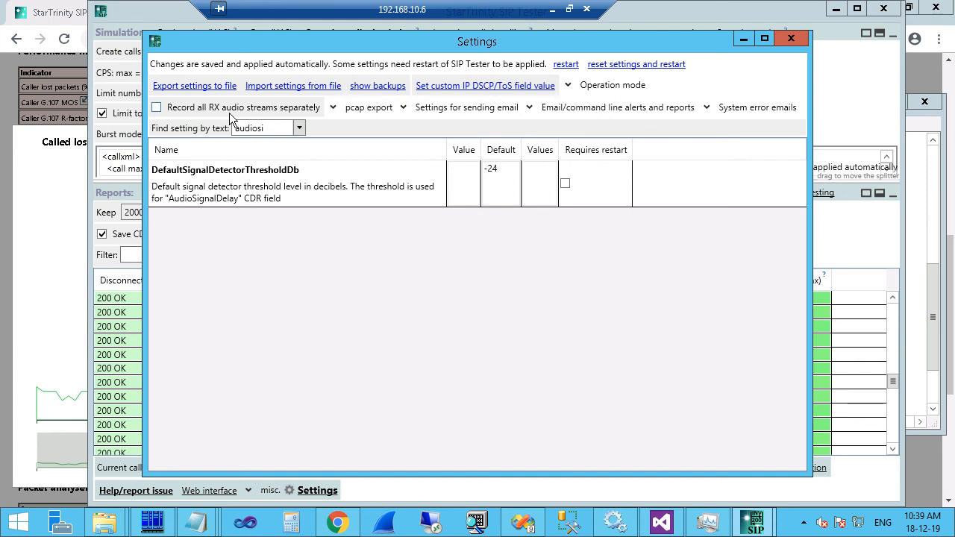
# Enable 'Record all RX audio streams separately' and close the Settings window.
pyautogui.click(157, 110)
pyautogui.click(791, 38)
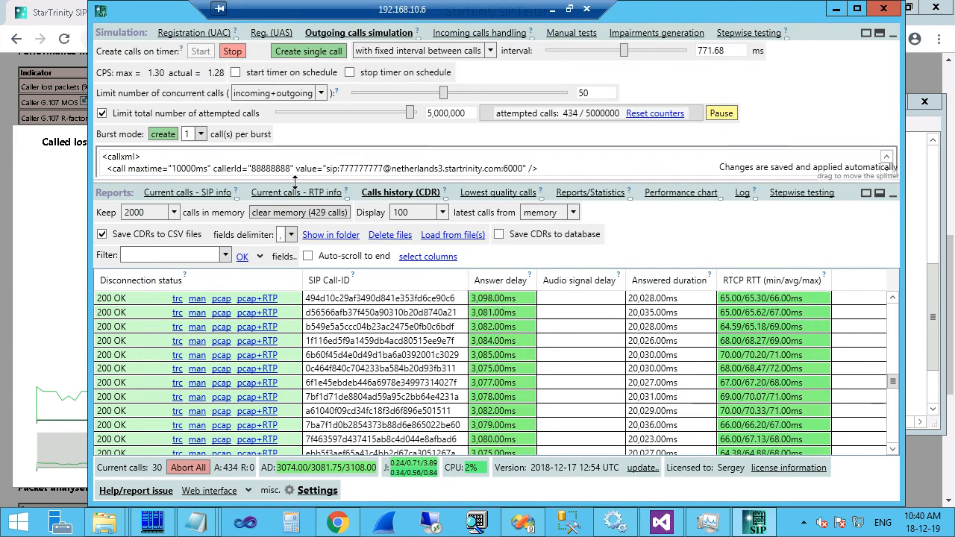
# Add the RTP stream column to the call history.
pyautogui.click(415, 257)
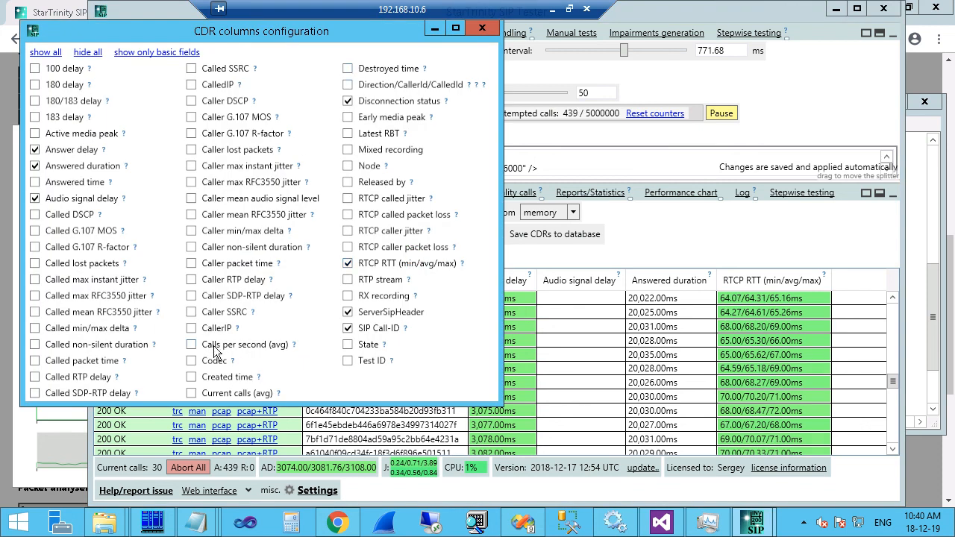
pyautogui.click(368, 285)
pyautogui.click(481, 30)
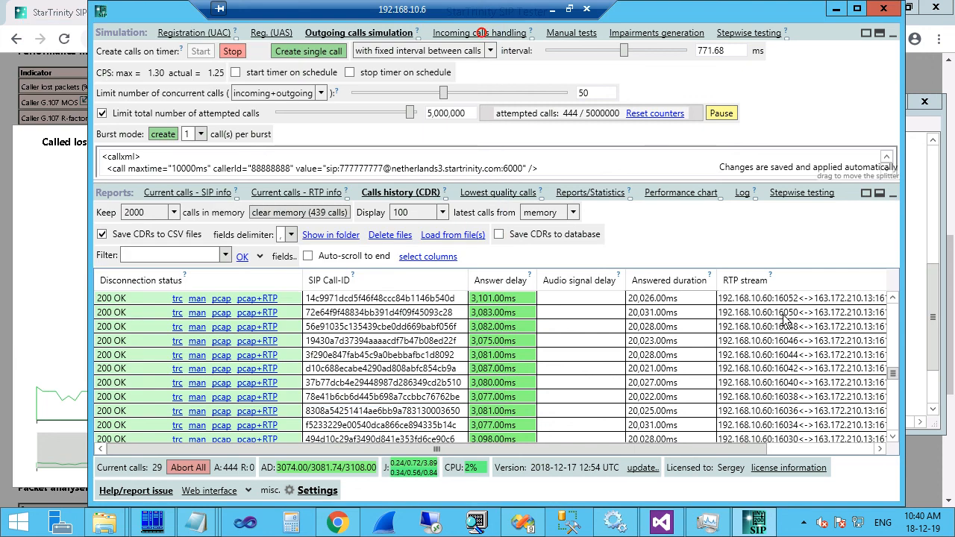
pyautogui.moveTo(750, 446); pyautogui.dragTo(673, 443)
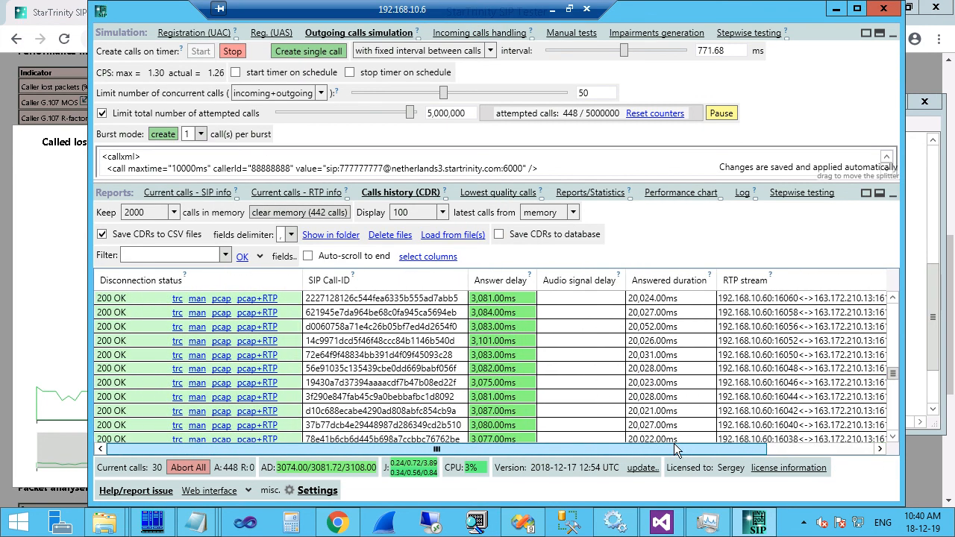
# Add the RX recording column, giving each call listen and show links.
pyautogui.click(425, 257)
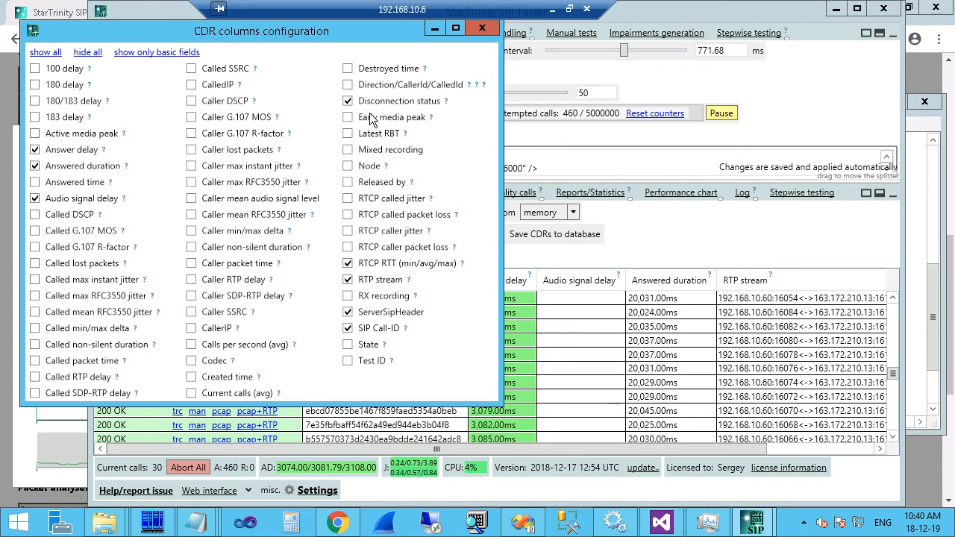
pyautogui.click(348, 296)
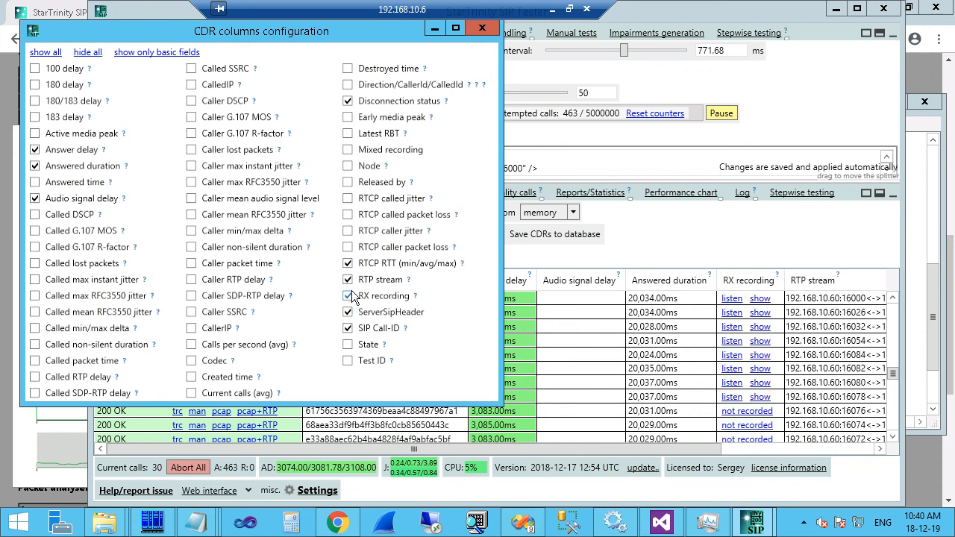
pyautogui.click(482, 28)
pyautogui.moveTo(894, 373); pyautogui.dragTo(892, 360)
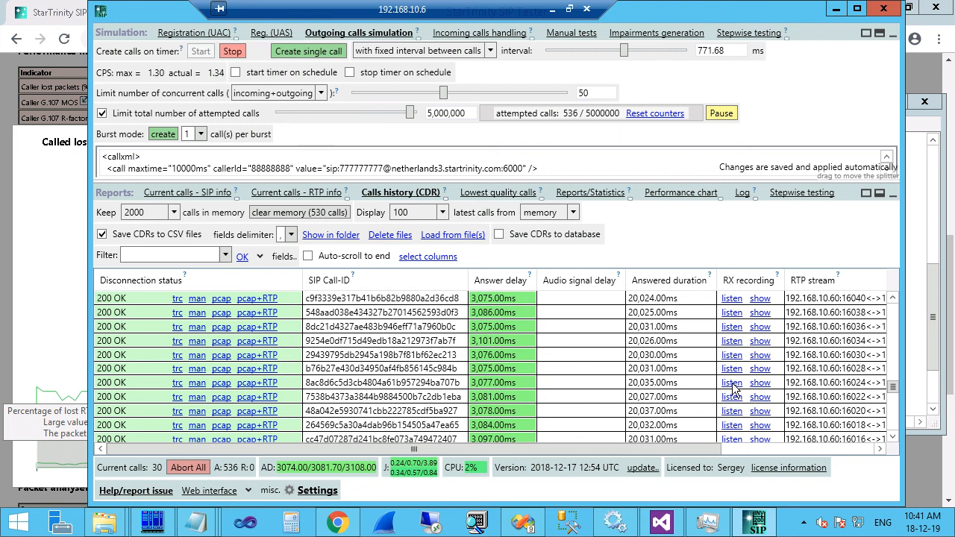
# Try playing a call's RX recording via 'listen' and dismiss Windows' cannot-open-.wav message.
pyautogui.click(731, 382)
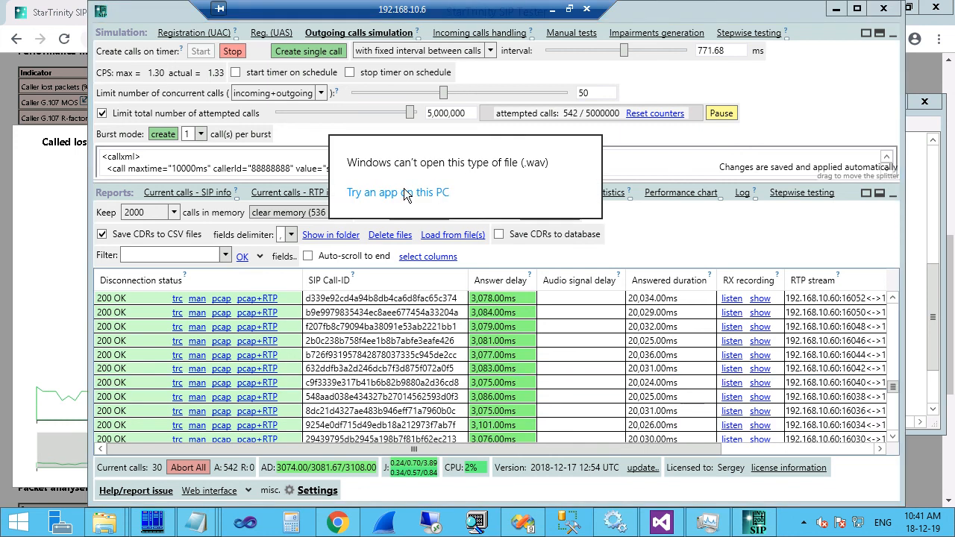
pyautogui.click(757, 357)
# Copy the 10_39_53_403 RX recording from its remote recordings folder.
pyautogui.click(762, 354)
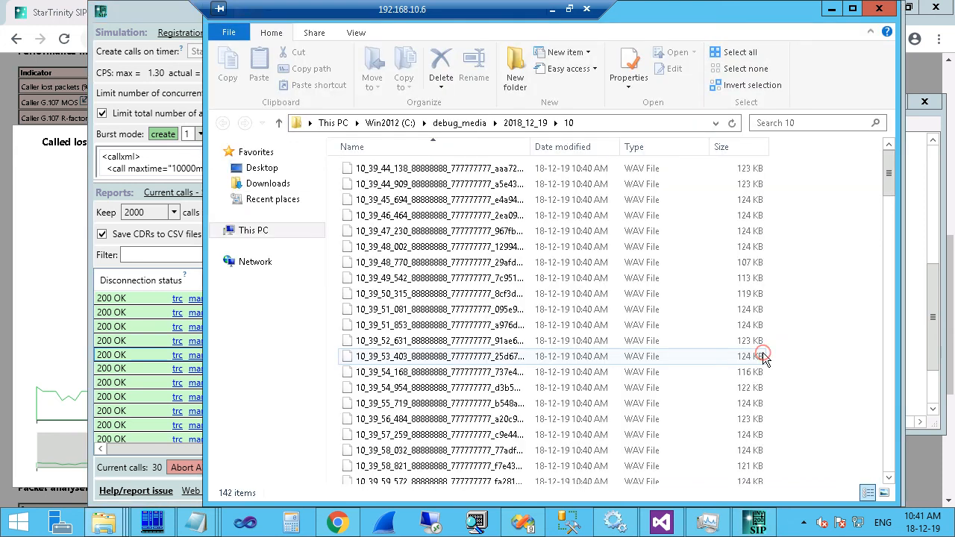
pyautogui.click(411, 357)
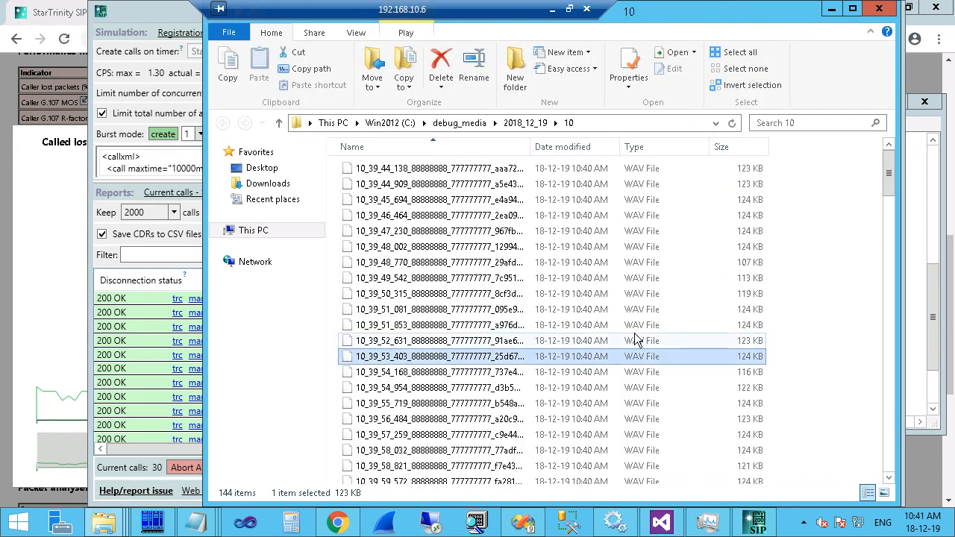
pyautogui.rightClick(463, 360)
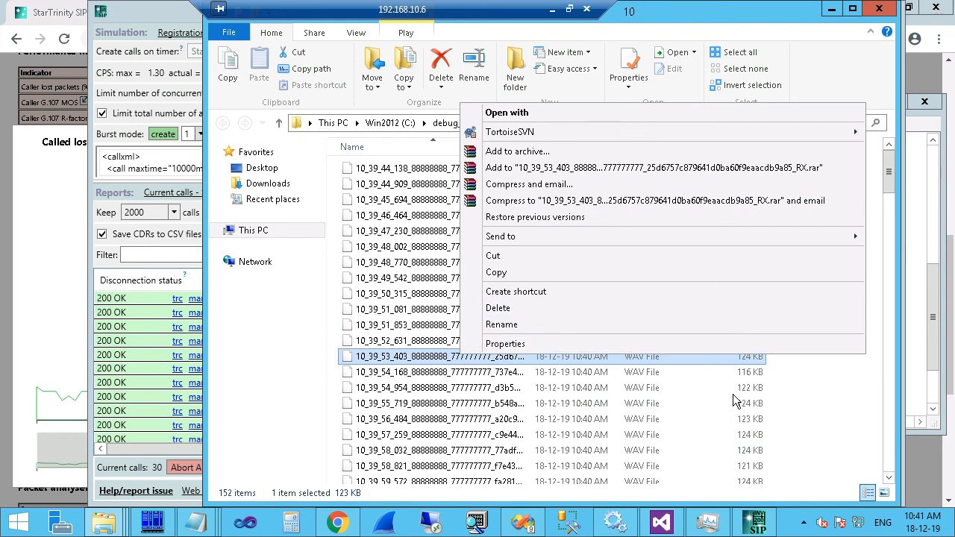
pyautogui.click(496, 275)
# Paste the recording onto the local desktop and bring up its Open with program list.
pyautogui.click(549, 8)
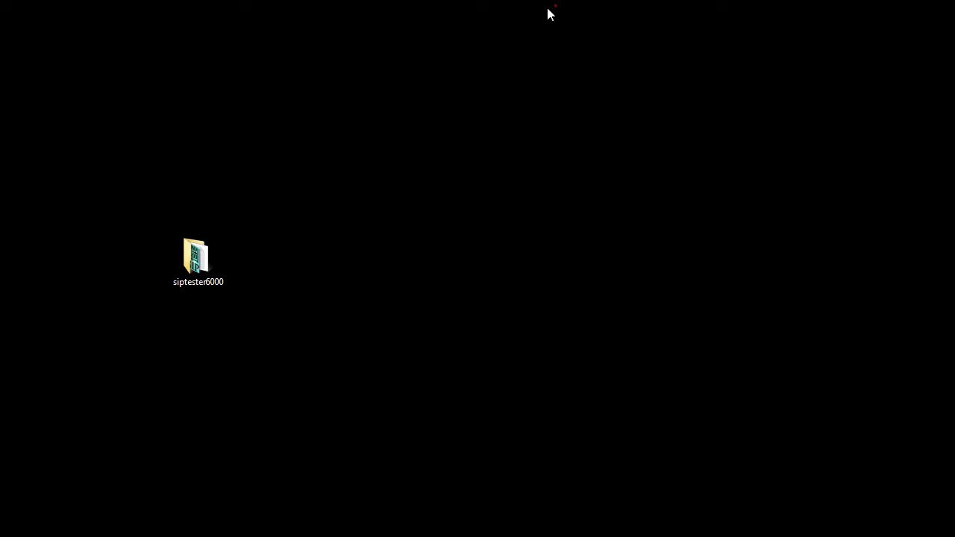
pyautogui.rightClick(391, 247)
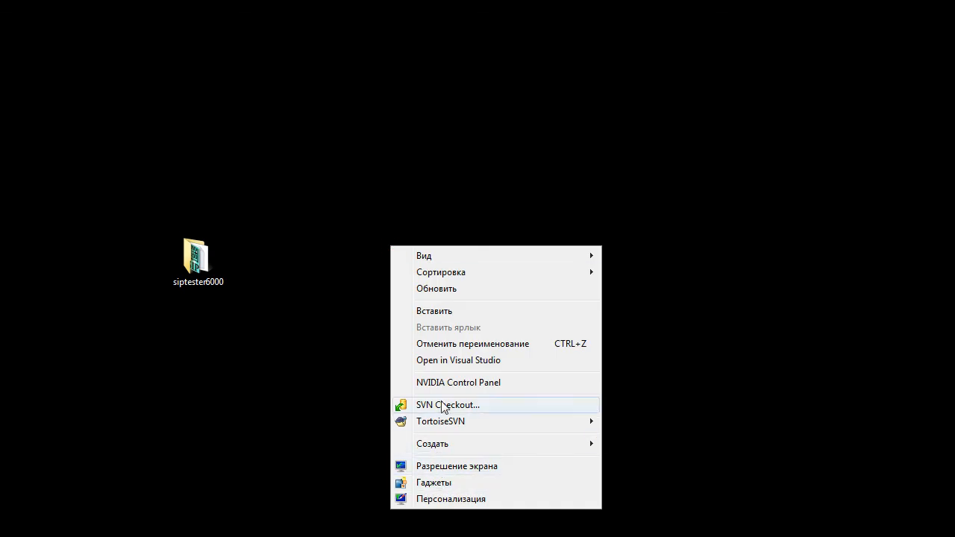
pyautogui.click(434, 310)
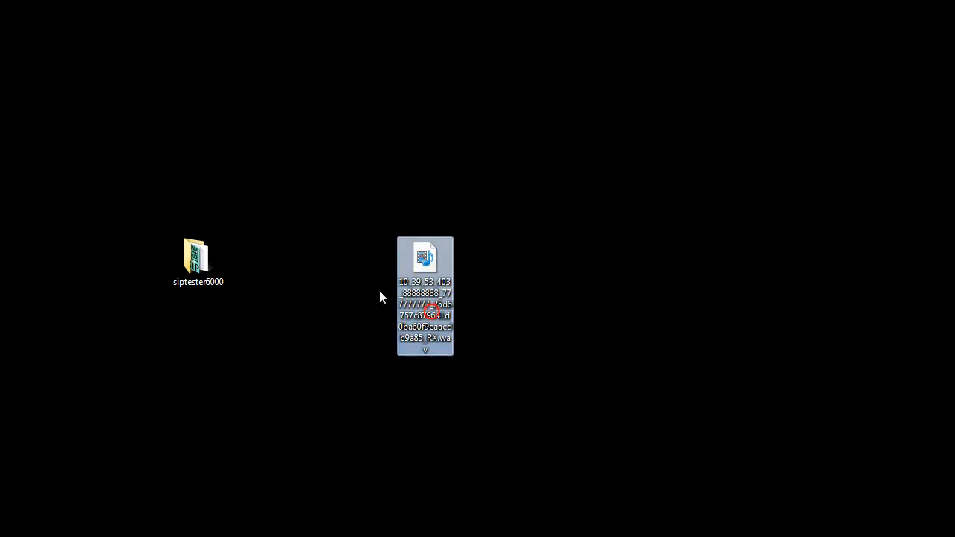
pyautogui.rightClick(420, 268)
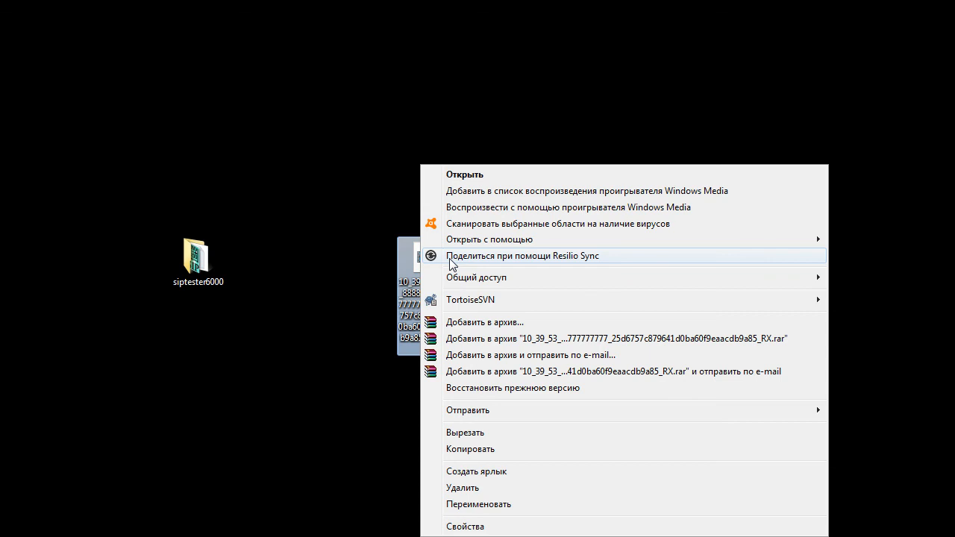
pyautogui.click(461, 238)
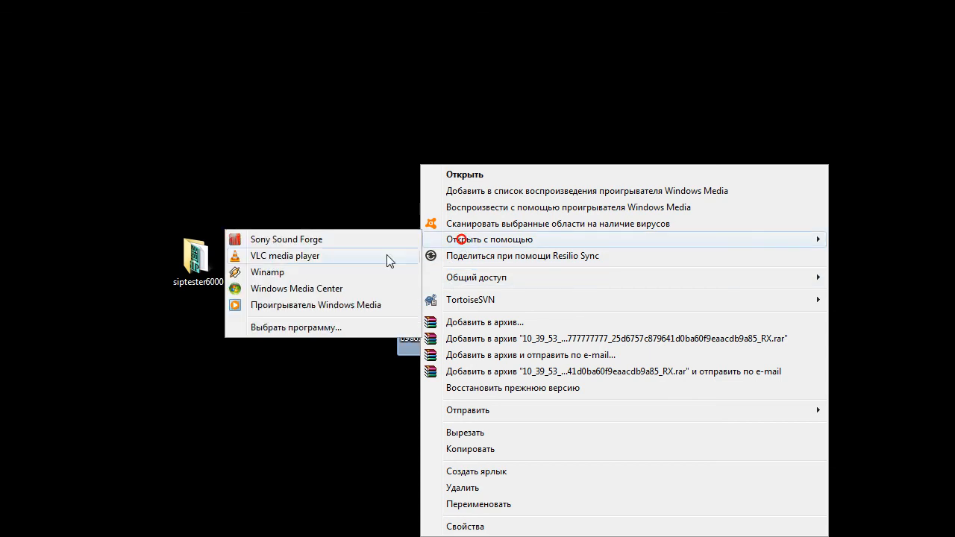
# Open the 10_39_53_403 recording in Sound Forge, find it flat and silent, then return to the remote session.
pyautogui.click(264, 239)
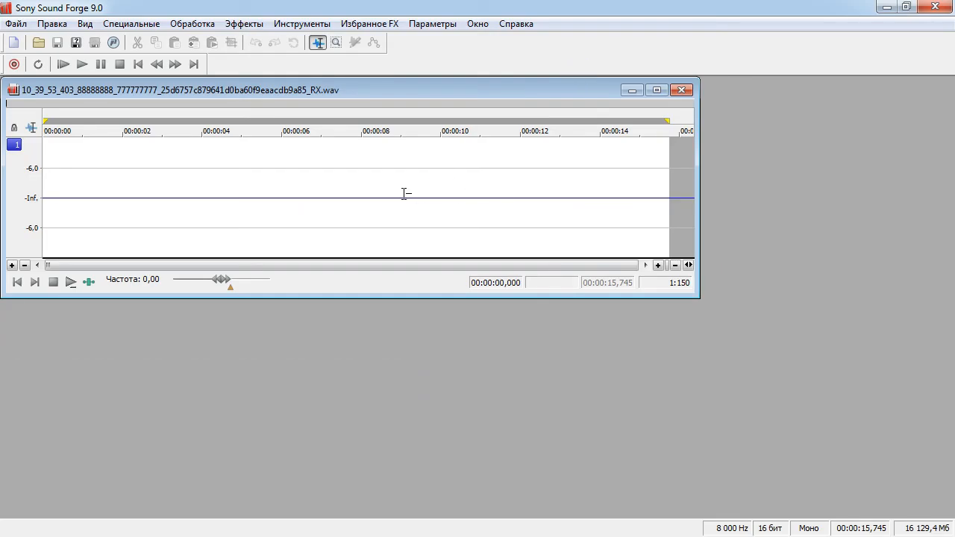
pyautogui.click(374, 207)
pyautogui.moveTo(68, 204); pyautogui.dragTo(706, 203)
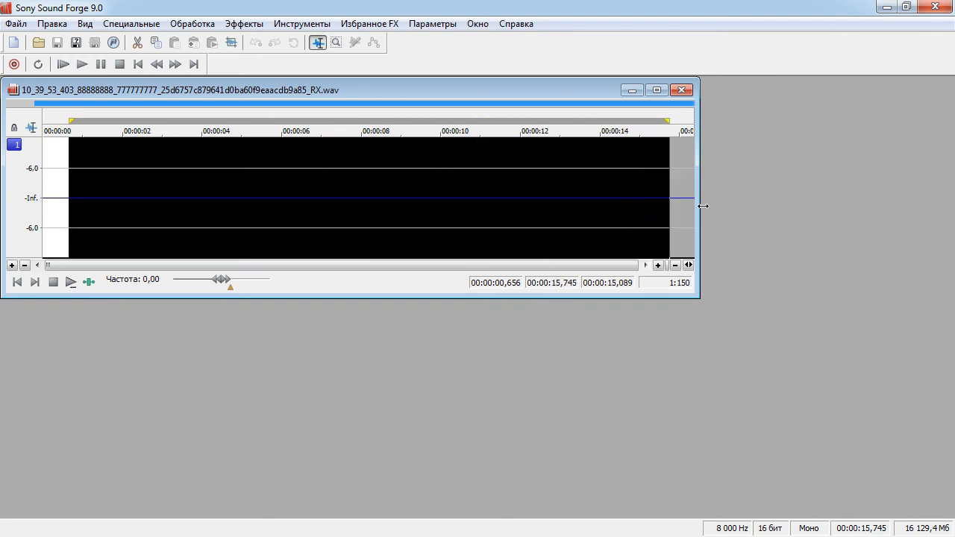
pyautogui.click(198, 227)
pyautogui.click(97, 202)
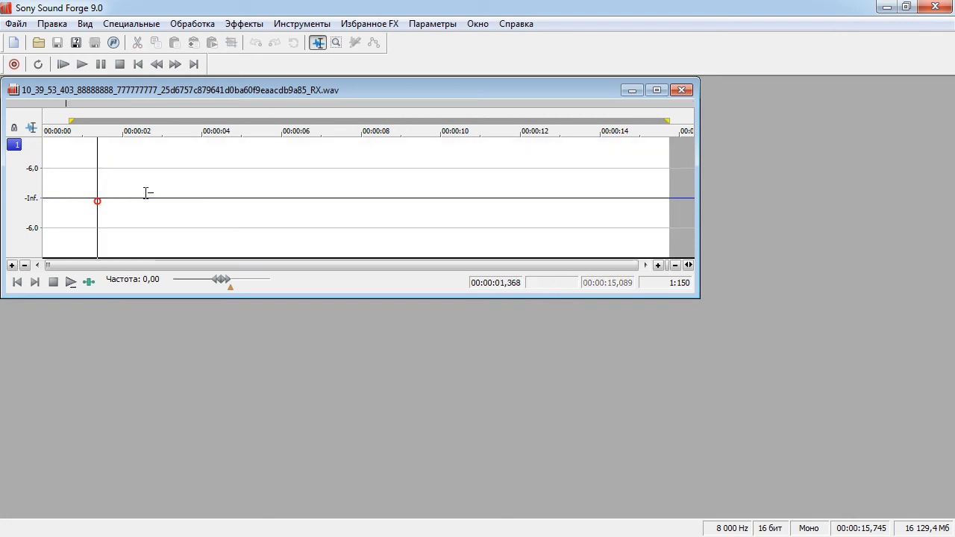
pyautogui.click(454, 197)
pyautogui.click(885, 7)
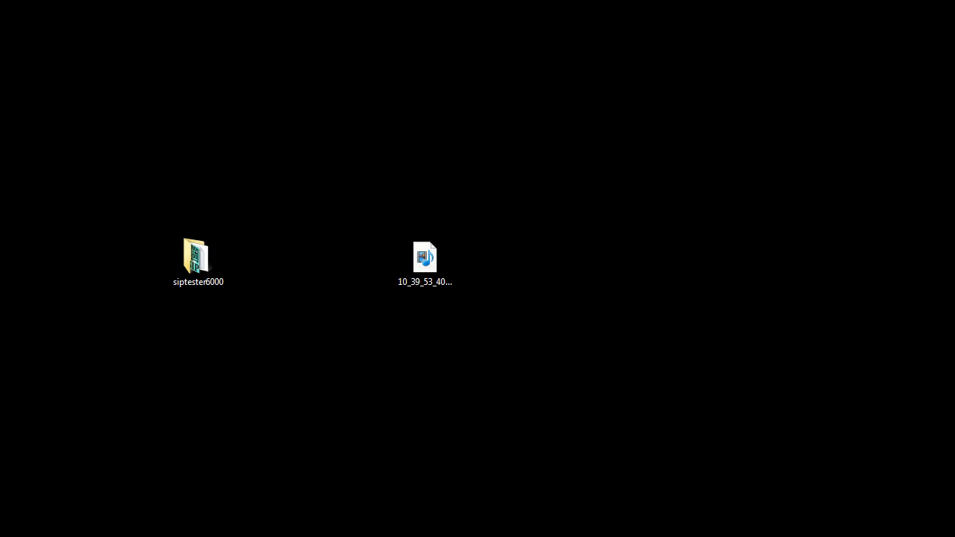
pyautogui.hotkey('alt', 'Tab')
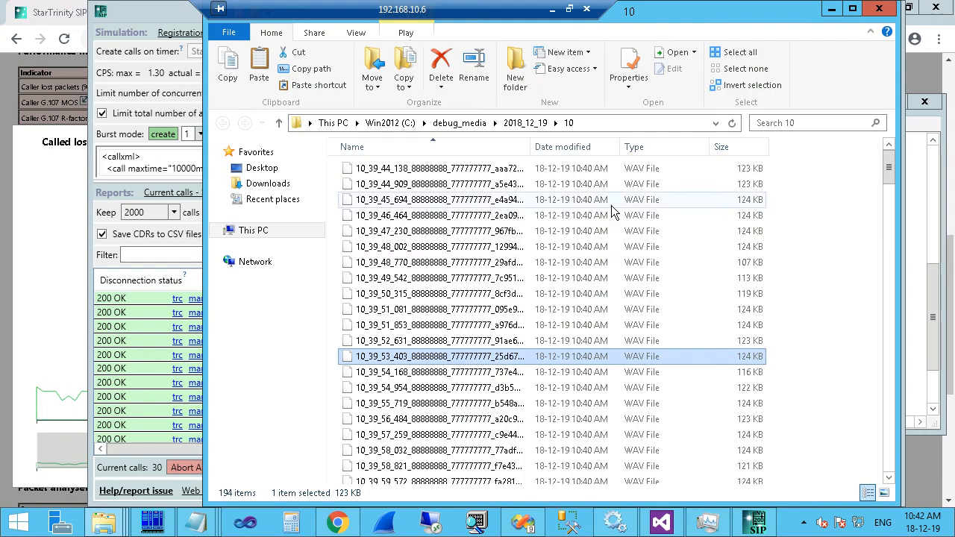
# Delete <wait value="16s"/> and uncomment <playaudio> so music2.wav plays right after accepting.
pyautogui.click(138, 321)
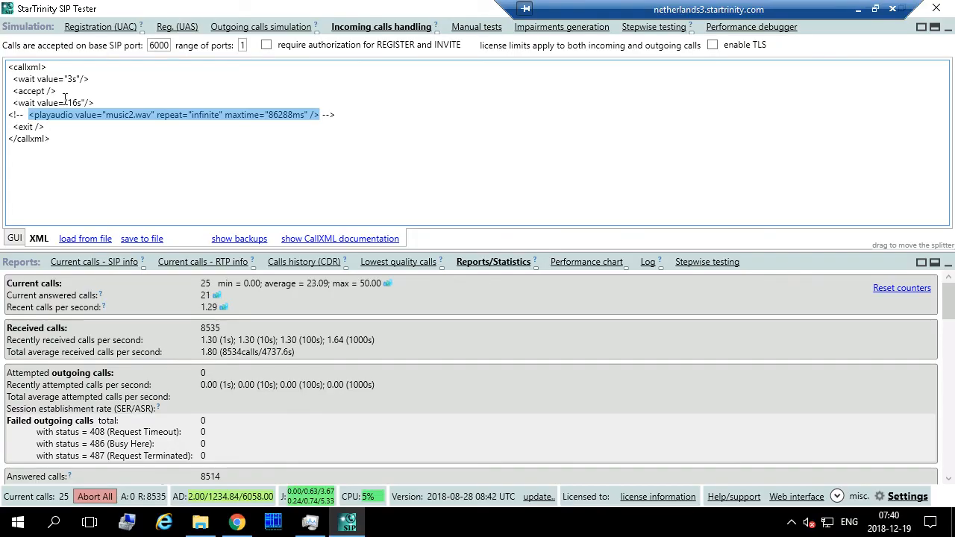
pyautogui.click(29, 115)
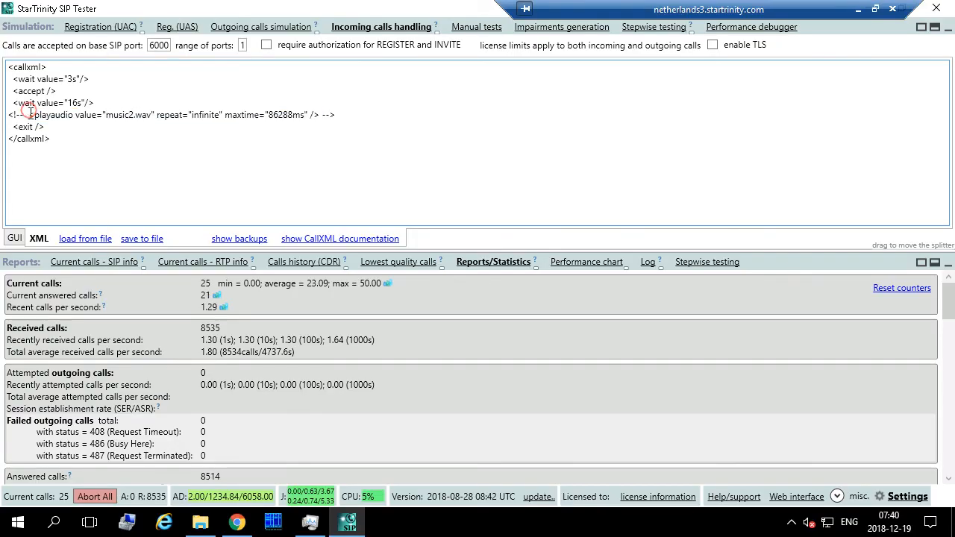
pyautogui.moveTo(14, 104); pyautogui.dragTo(29, 115)
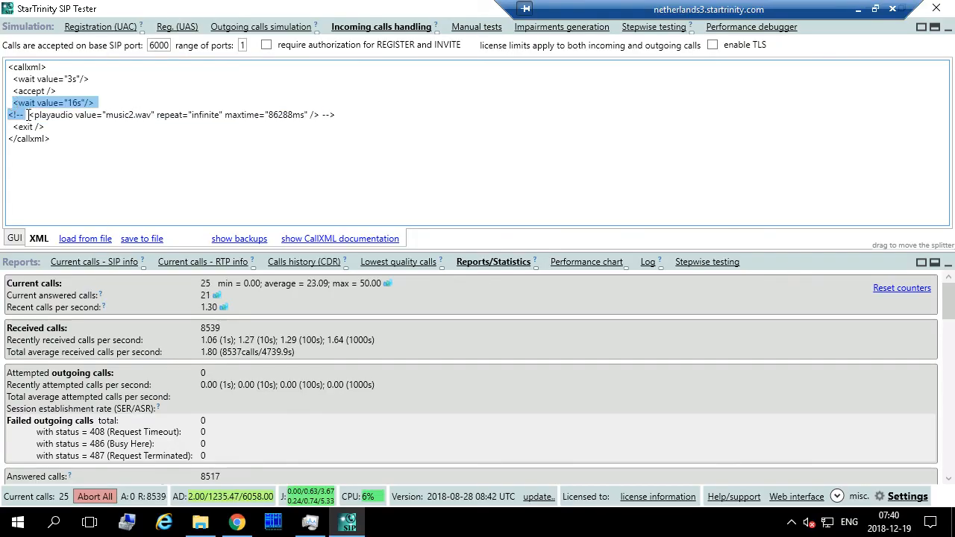
pyautogui.press('Delete')
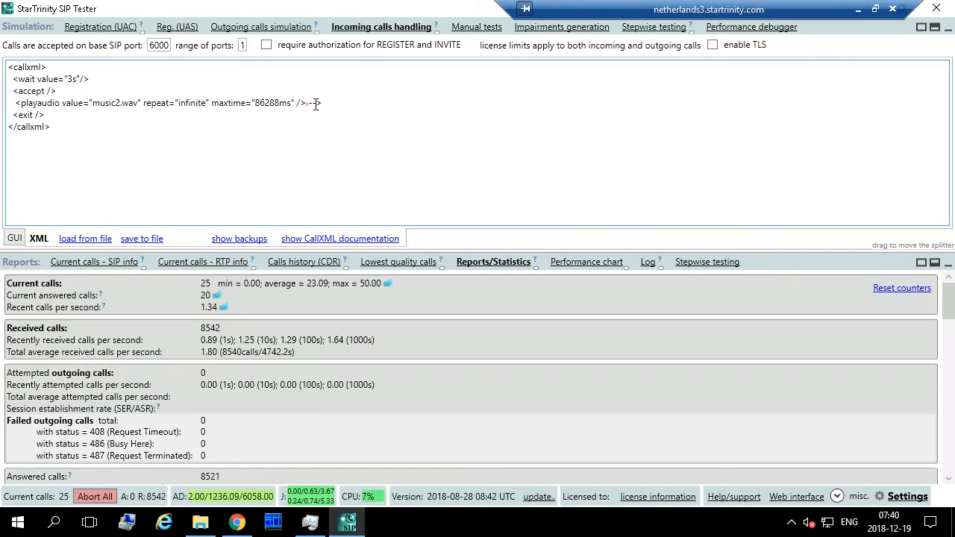
pyautogui.moveTo(306, 103); pyautogui.dragTo(343, 101)
pyautogui.press('Delete')
pyautogui.moveTo(12, 90); pyautogui.dragTo(15, 102)
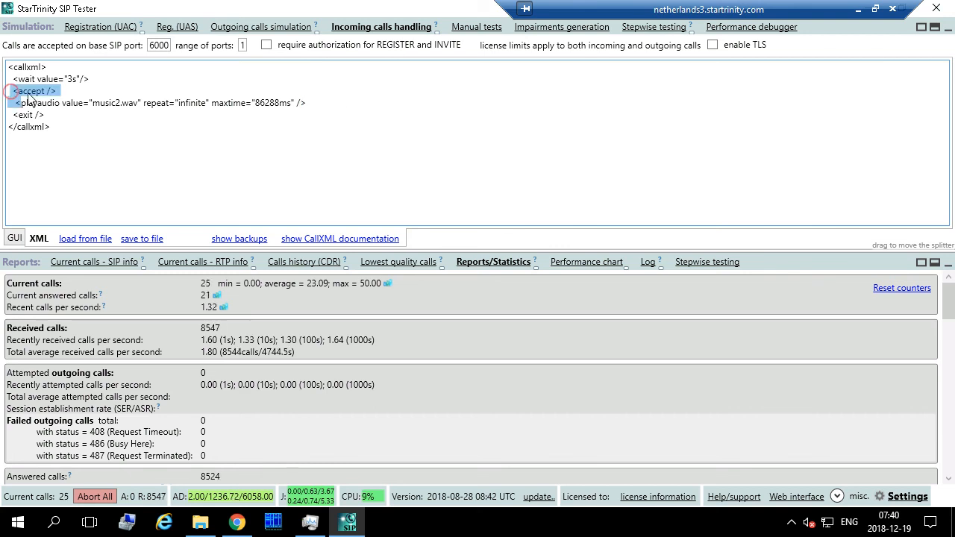
pyautogui.click(858, 10)
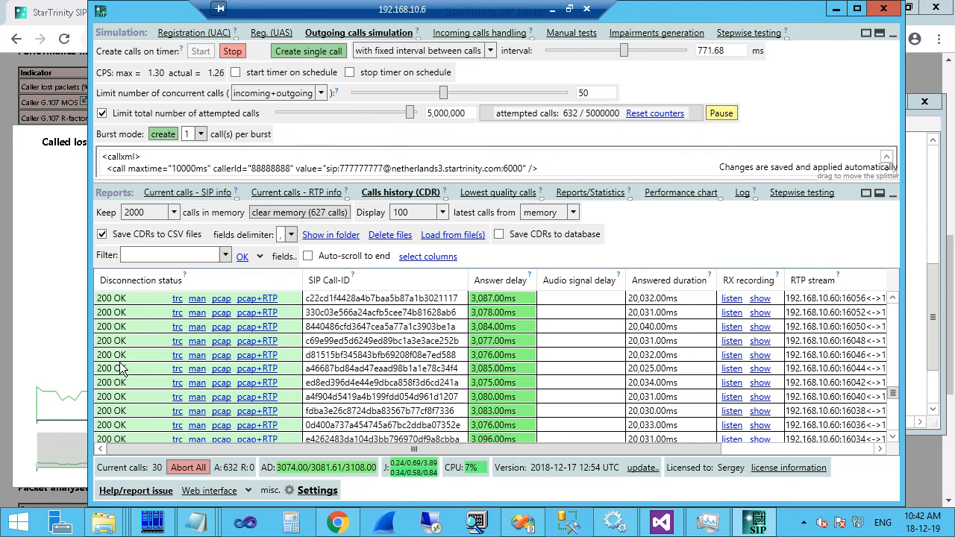
# Scroll to the newest calls and check their Audio signal delay values of about 3.4 s or more.
pyautogui.click(651, 312)
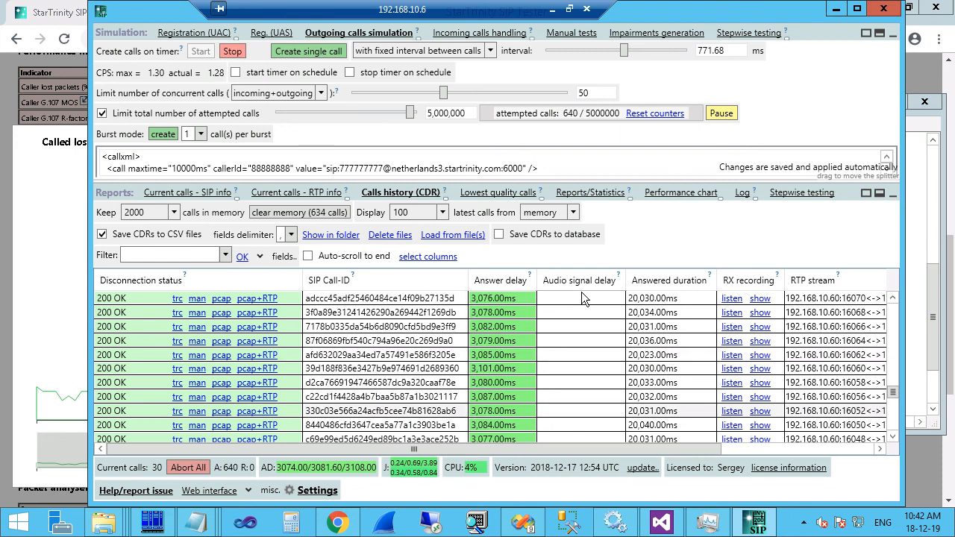
pyautogui.moveTo(893, 390); pyautogui.dragTo(878, 278)
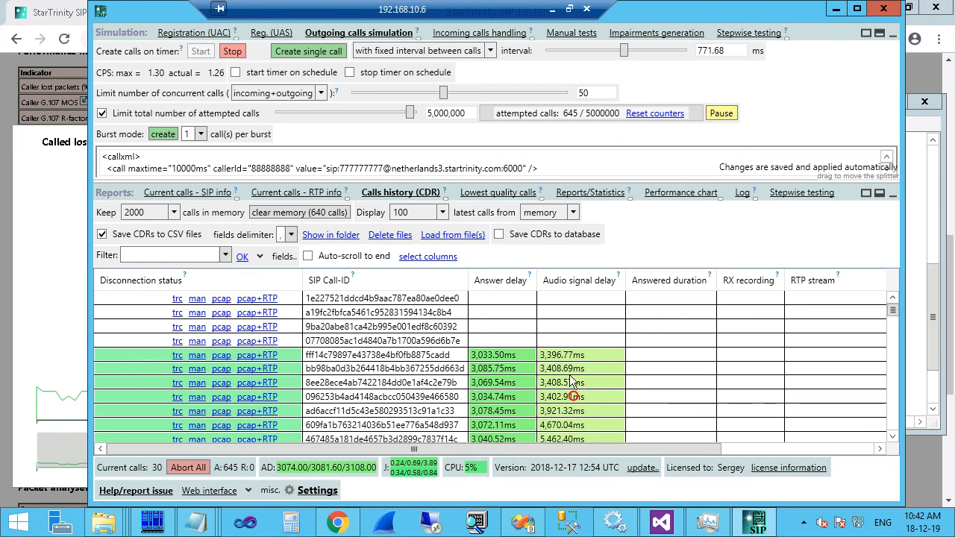
pyautogui.click(558, 369)
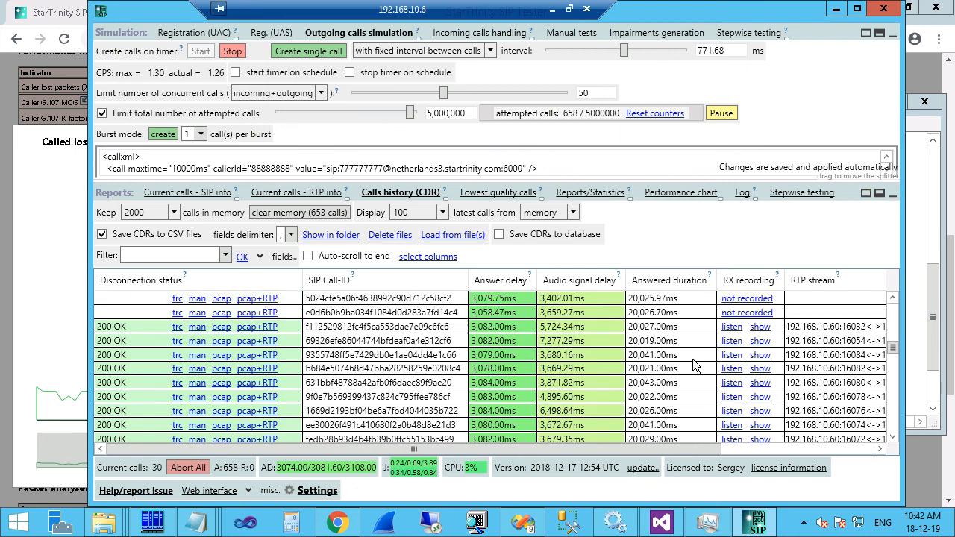
pyautogui.click(760, 356)
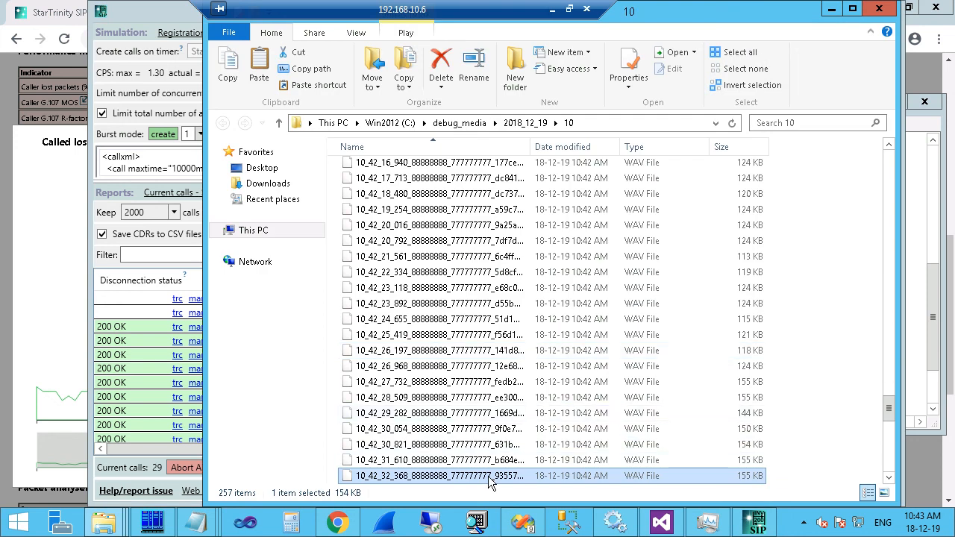
# Copy the 10_42_32_368 RX .wav onto the local desktop and open it in Sound Forge.
pyautogui.rightClick(475, 478)
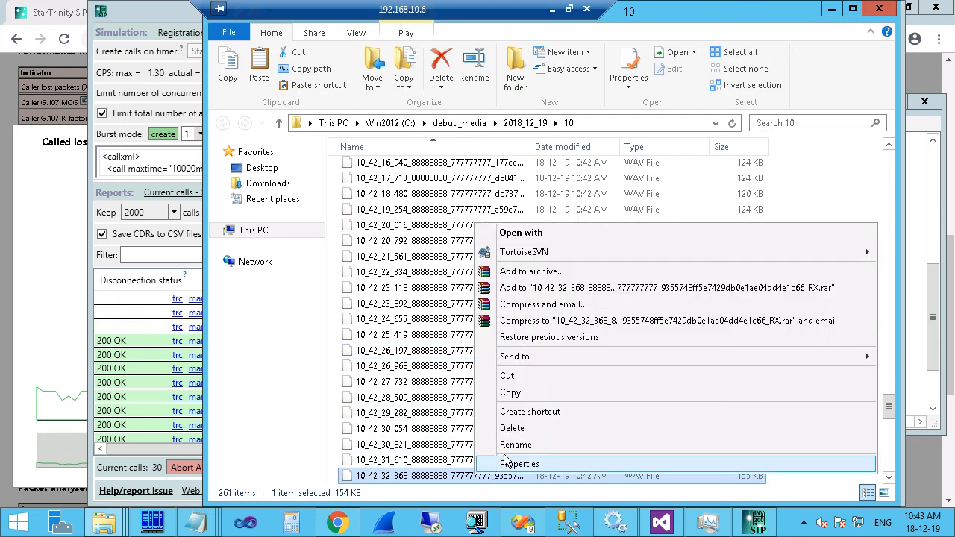
pyautogui.click(513, 393)
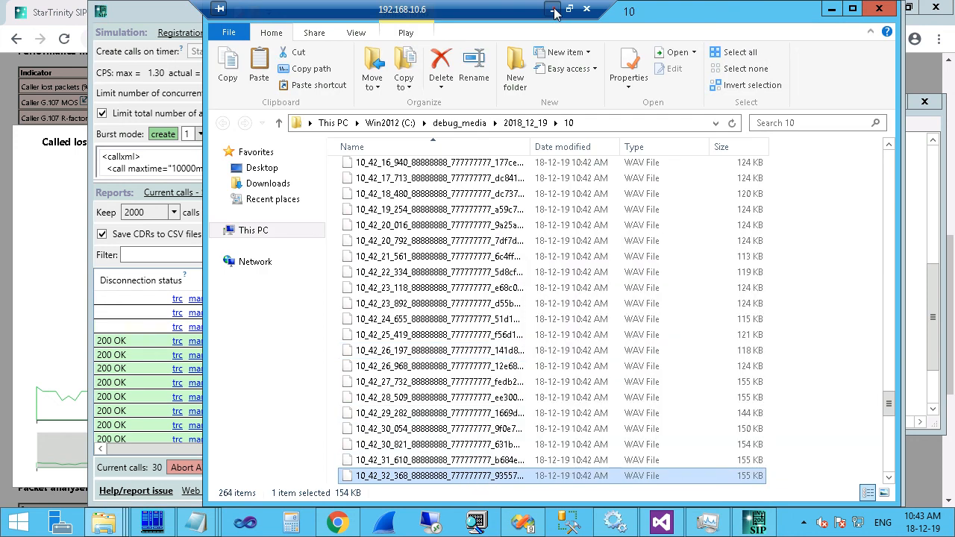
pyautogui.click(553, 9)
pyautogui.rightClick(579, 222)
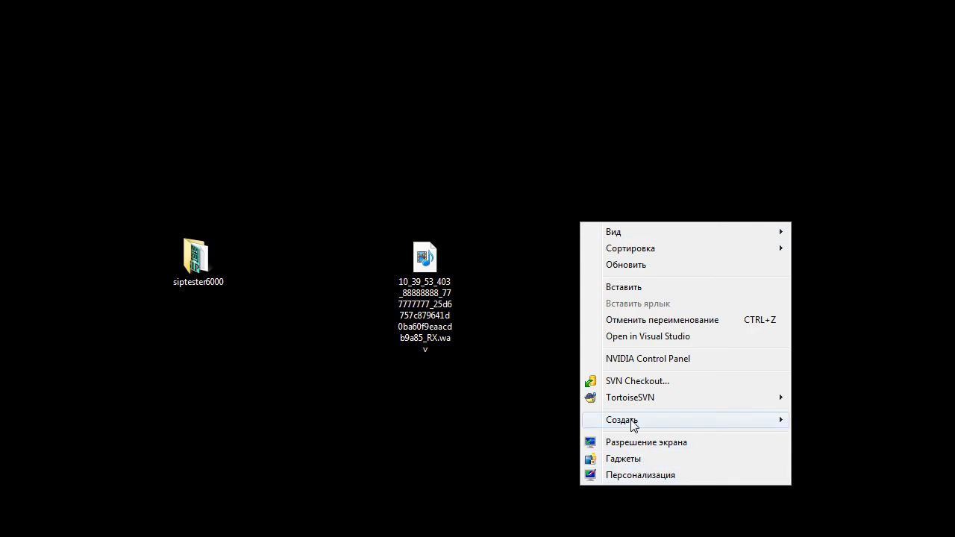
pyautogui.click(630, 287)
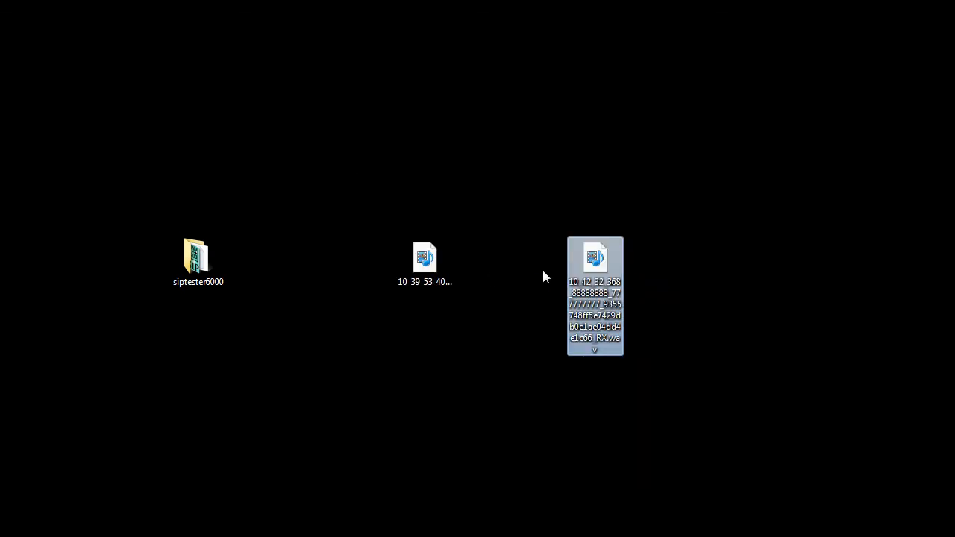
pyautogui.doubleClick(601, 276)
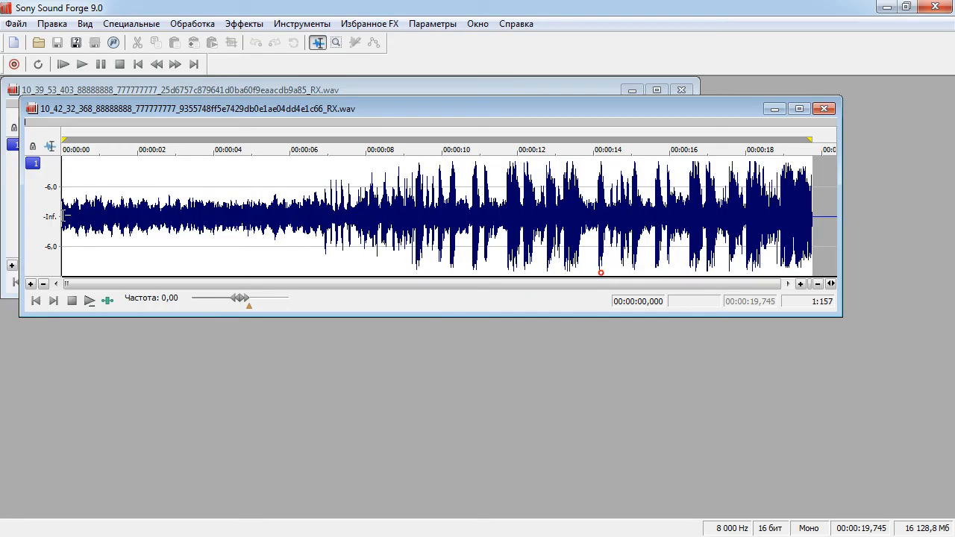
# Play the 10_42_32_368 recording from the start, 8 s and 15 s, then close Sound Forge.
pyautogui.click(96, 213)
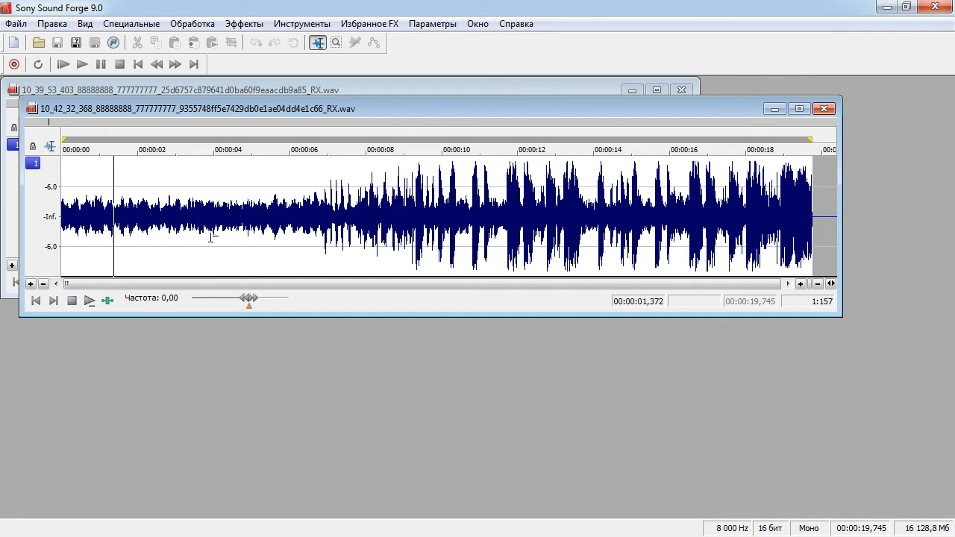
pyautogui.click(371, 230)
pyautogui.press('space')
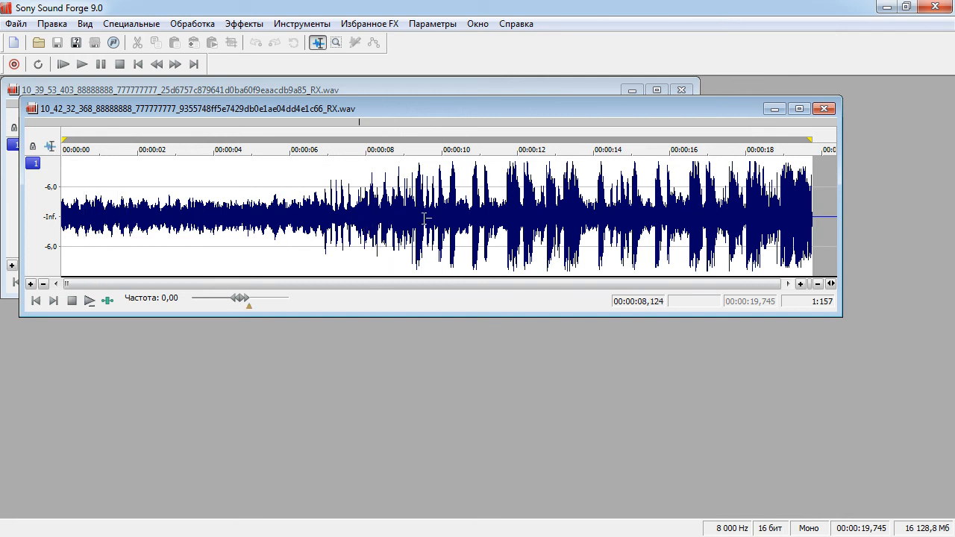
pyautogui.click(78, 216)
pyautogui.click(635, 188)
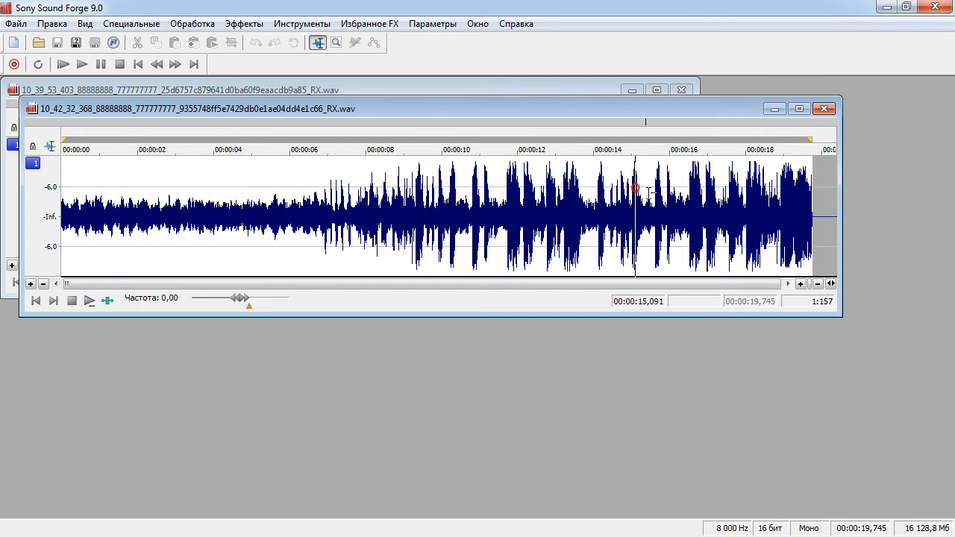
pyautogui.click(935, 6)
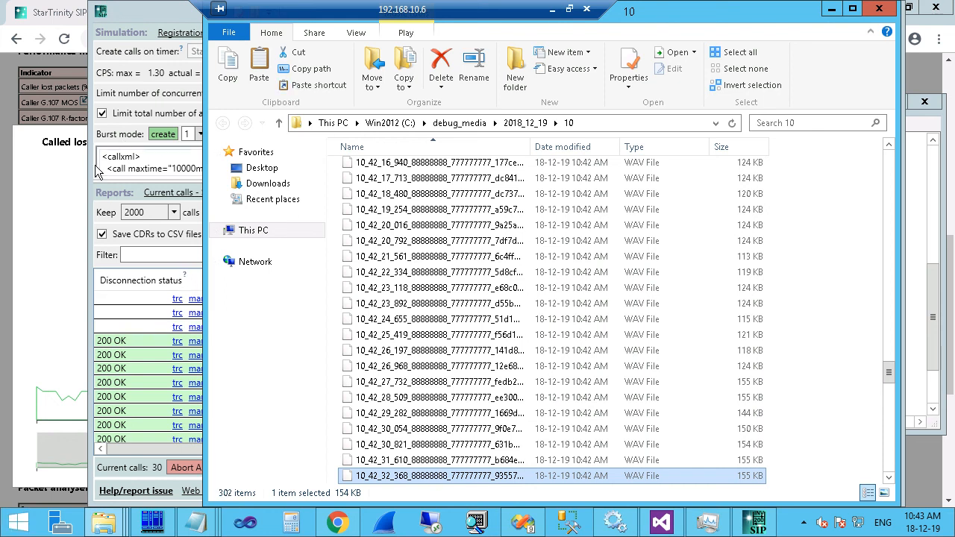
# Stop Create calls on timer, leaving 741 calls attempted.
pyautogui.click(154, 16)
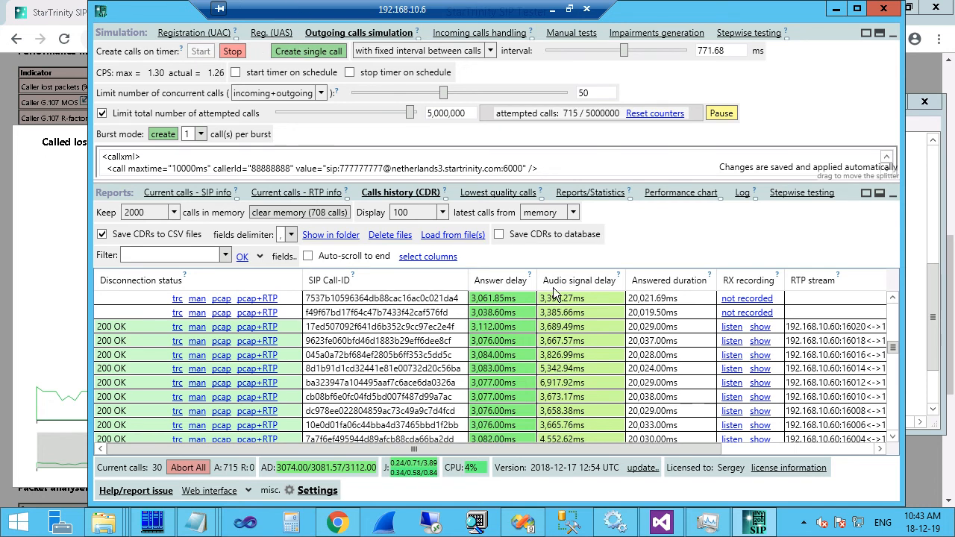
pyautogui.moveTo(422, 9); pyautogui.dragTo(758, 9)
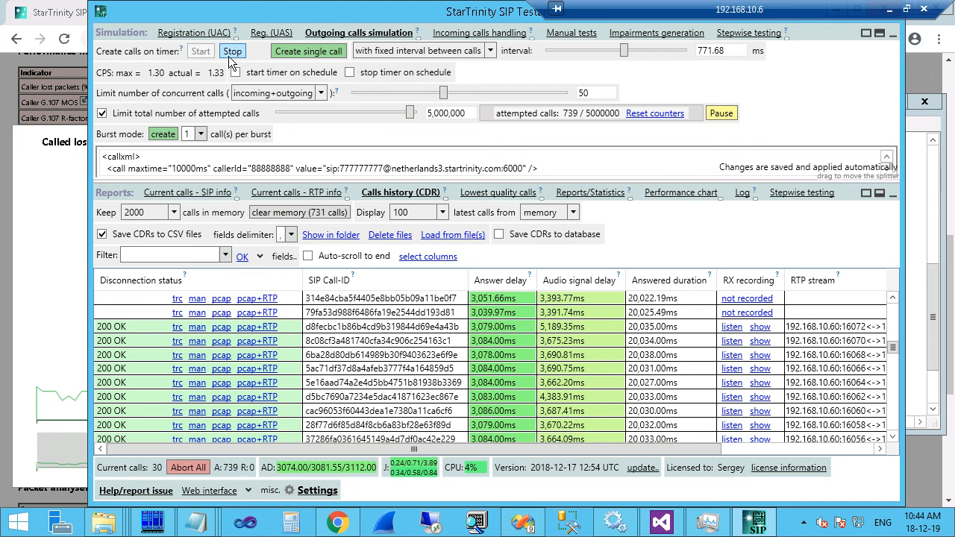
pyautogui.click(230, 53)
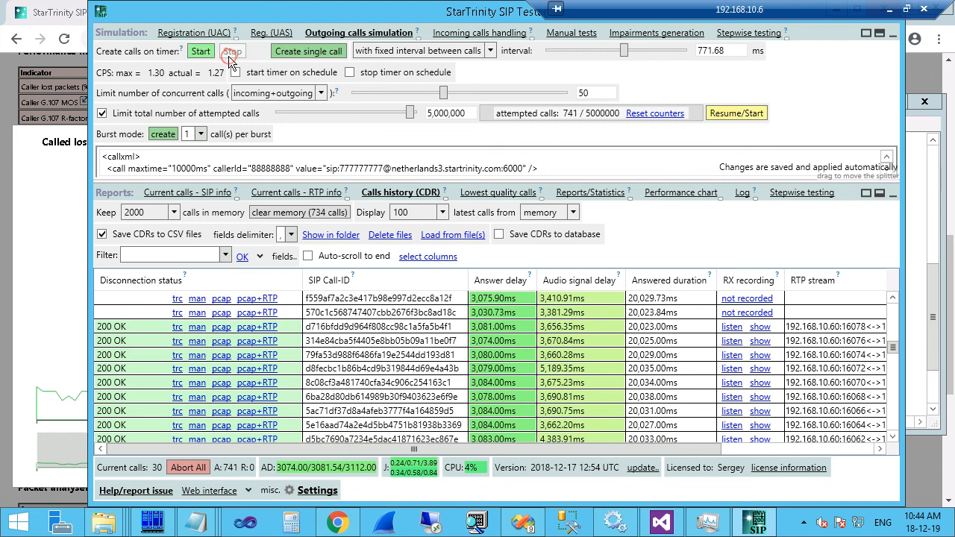